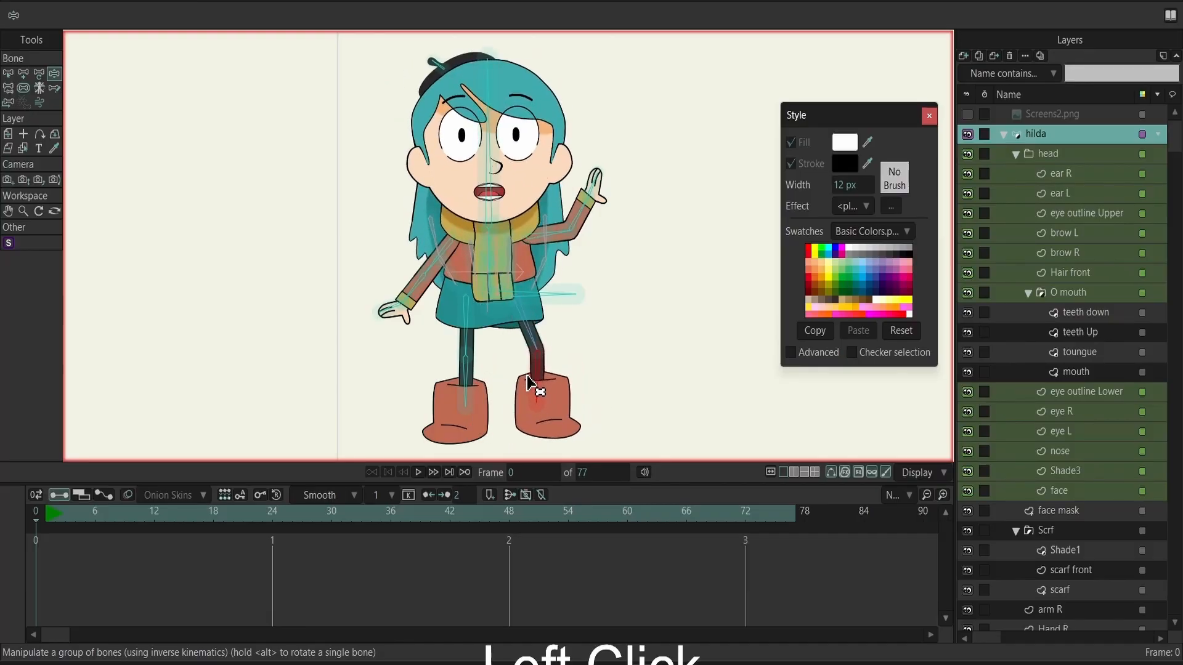
Step: Pull the hilda character's torso bone downward to demonstrate how the rig moves
left_click_drag(488, 238, 496, 277)
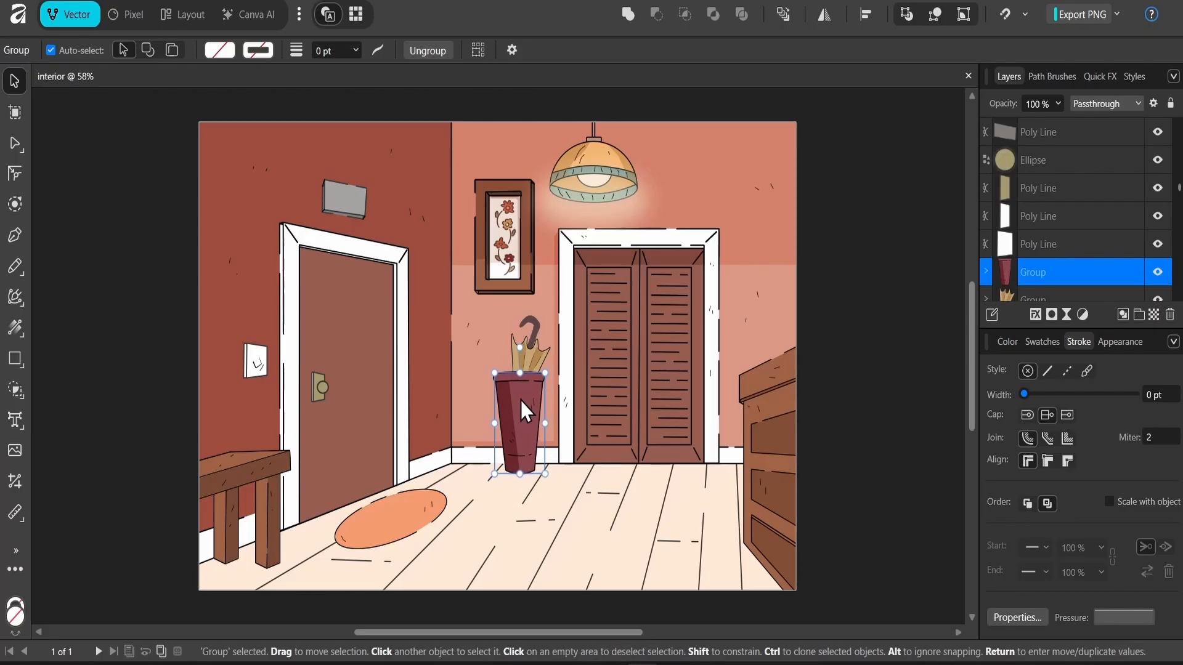
Step: Try moving separate pieces of the interior illustration, including the walls, door parts, rug and vase
left_click(607, 330)
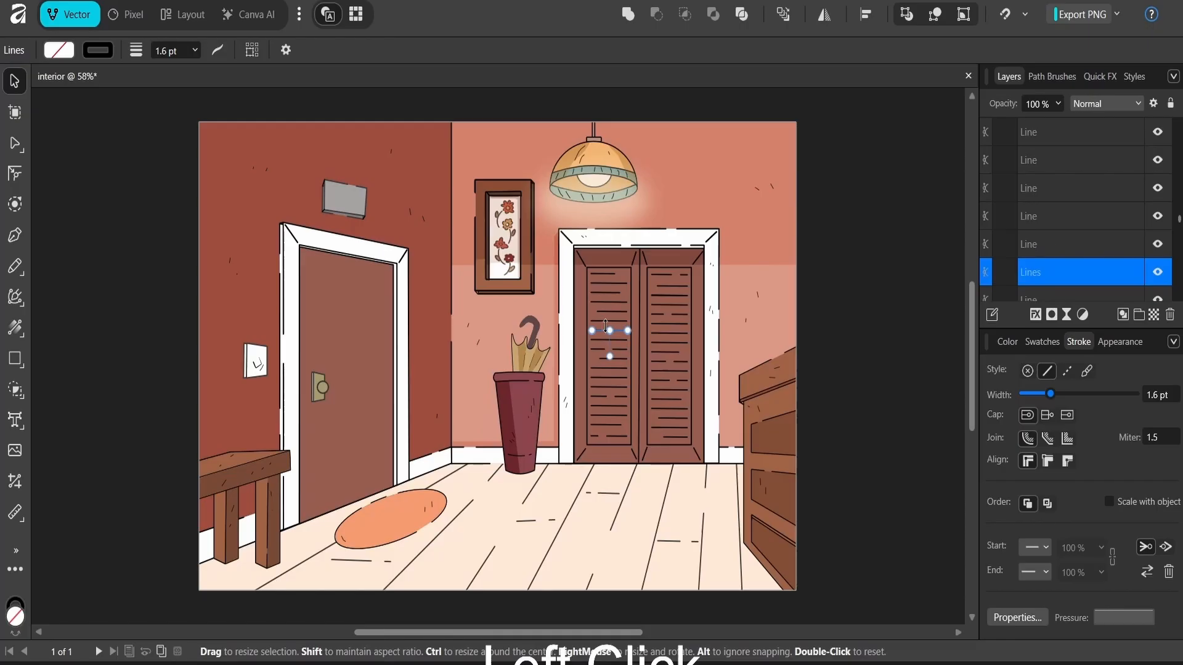
left_click(580, 299)
left_click(409, 520)
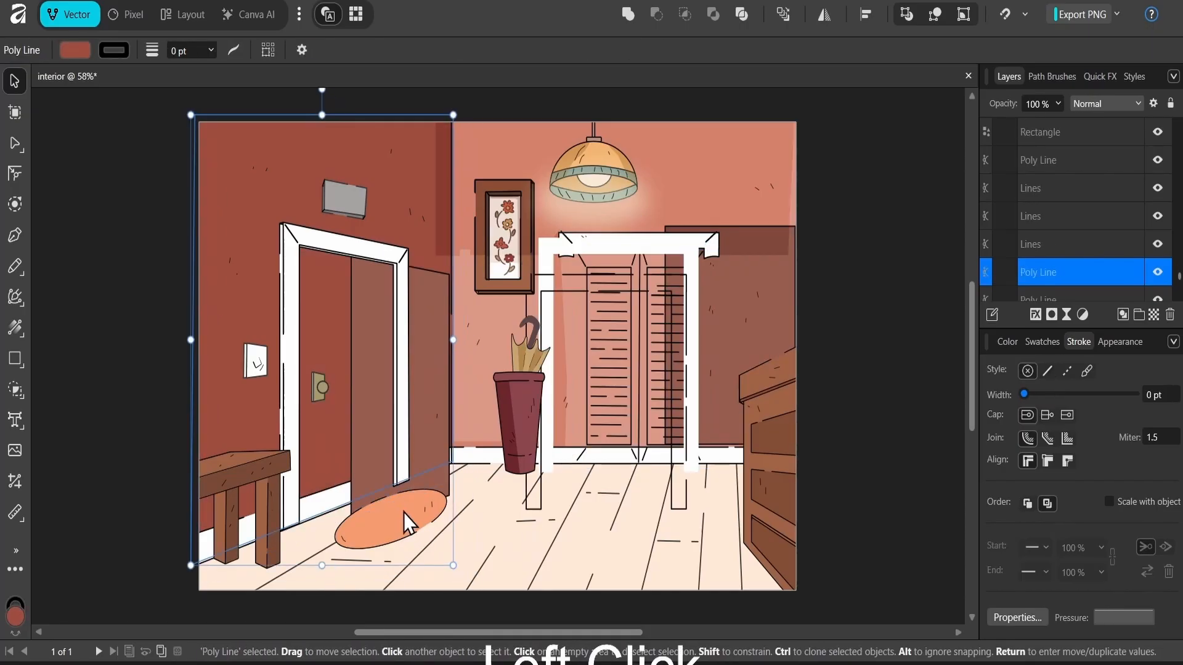
left_click(404, 513)
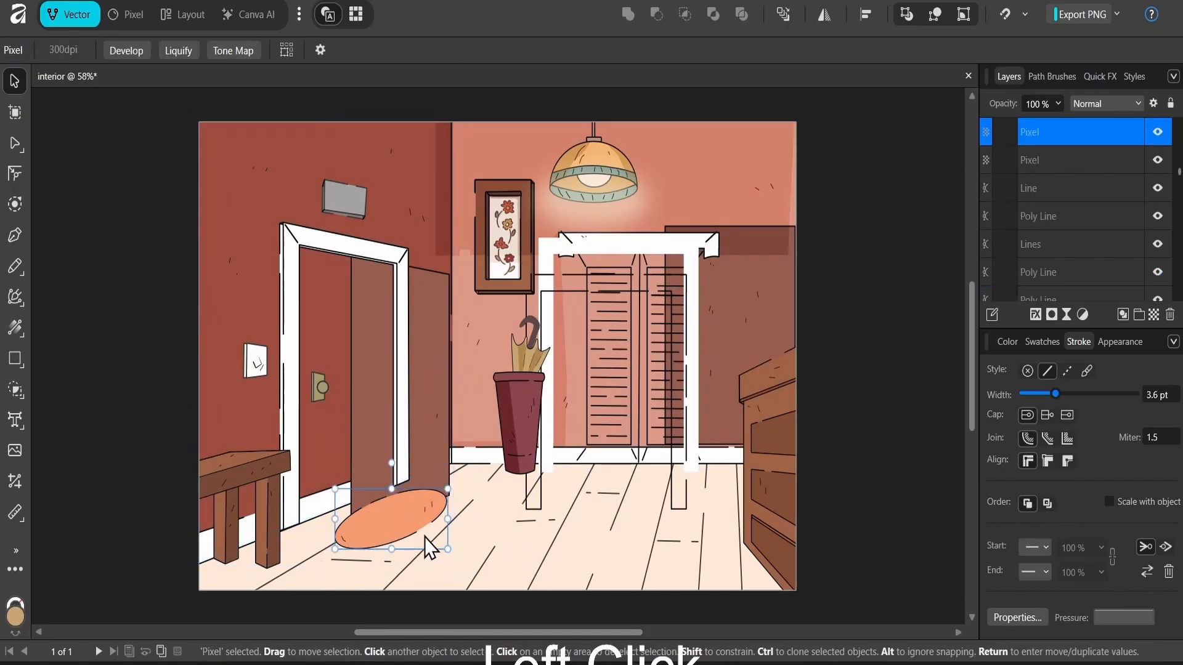
left_click_drag(424, 537, 457, 530)
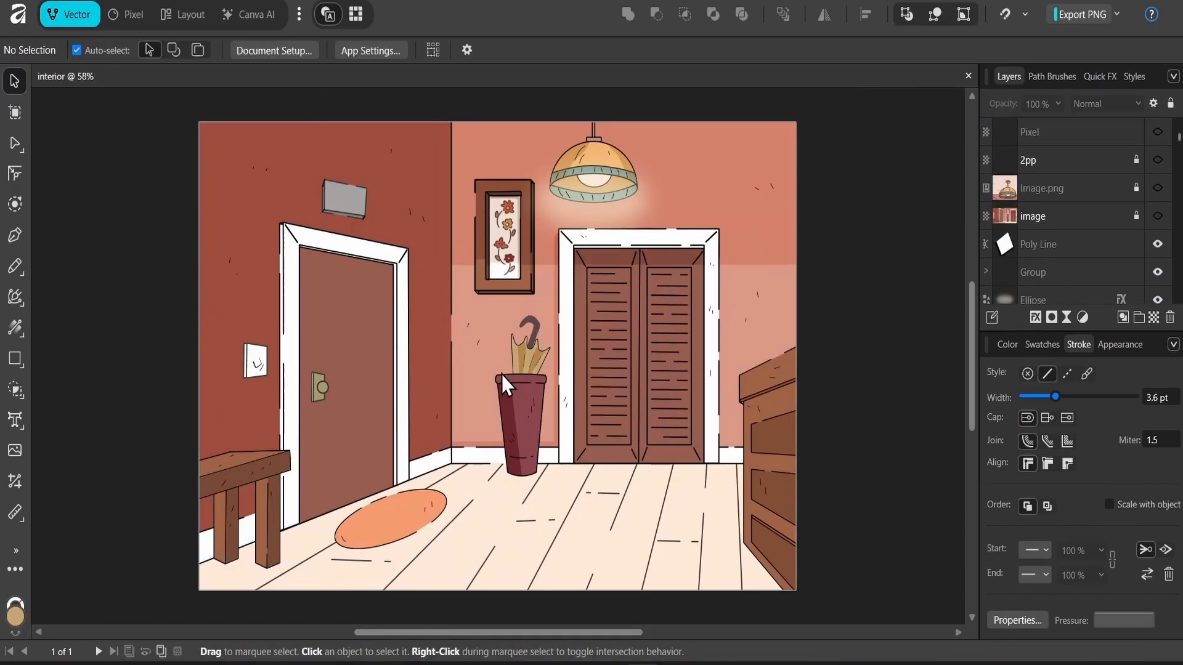
left_click(518, 397)
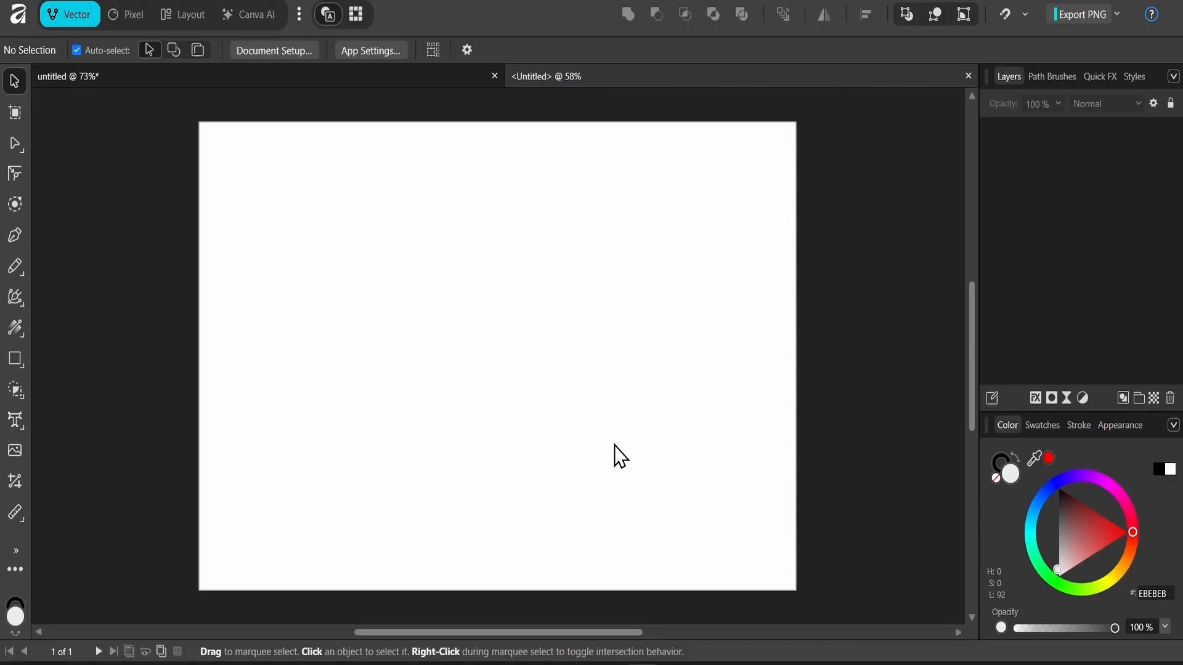
Step: Place the egg character sketch u6dzaspku3m71-.png on the blank page and enlarge it to about 240%
left_click(18, 13)
left_click(97, 362)
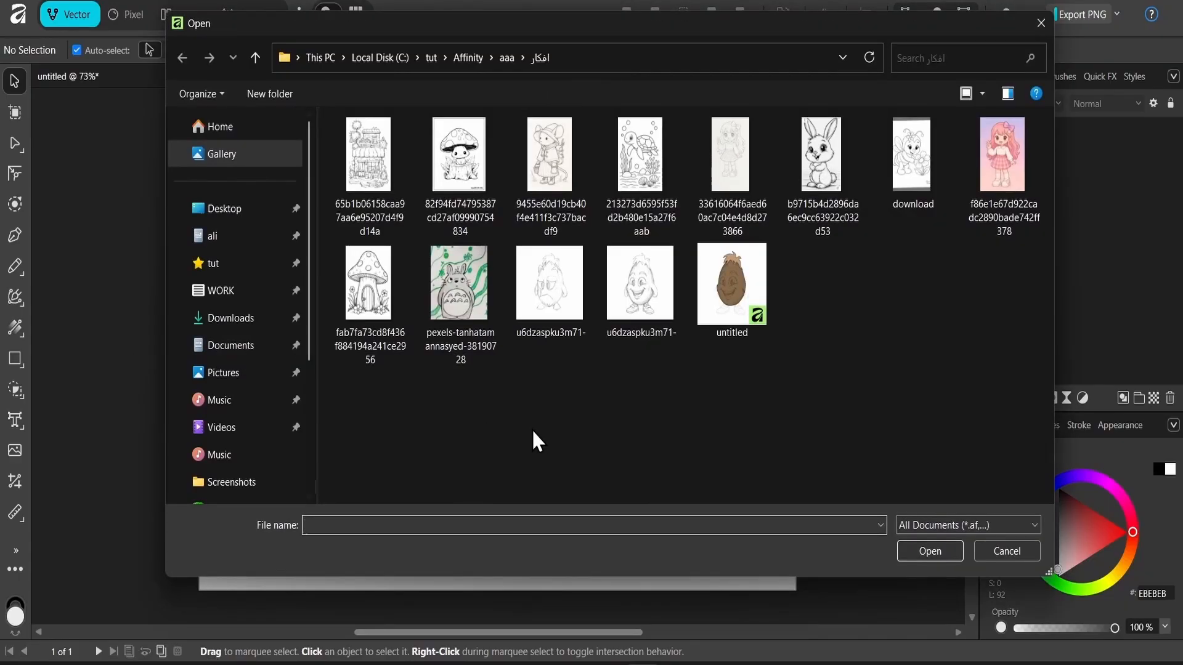
double_click(641, 299)
left_click_drag(618, 201, 295, 571)
left_click_drag(479, 410, 536, 380)
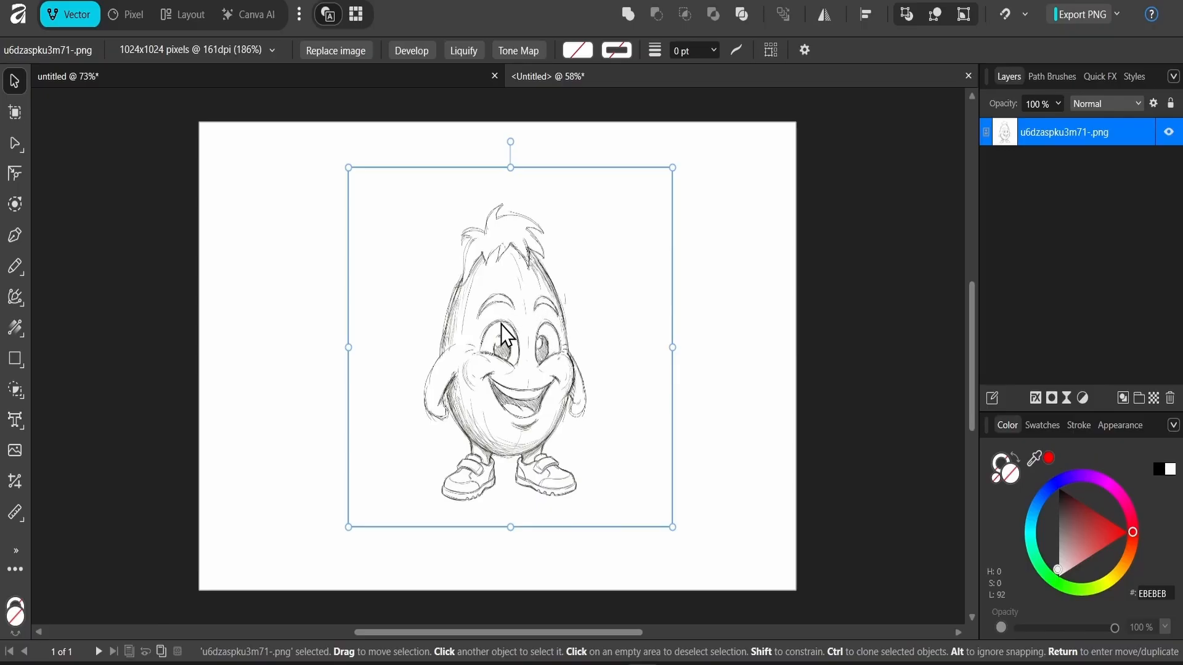
mouse_move(501, 324)
left_mouse_down()
mouse_move(535, 336)
mouse_move(479, 350)
left_mouse_up()
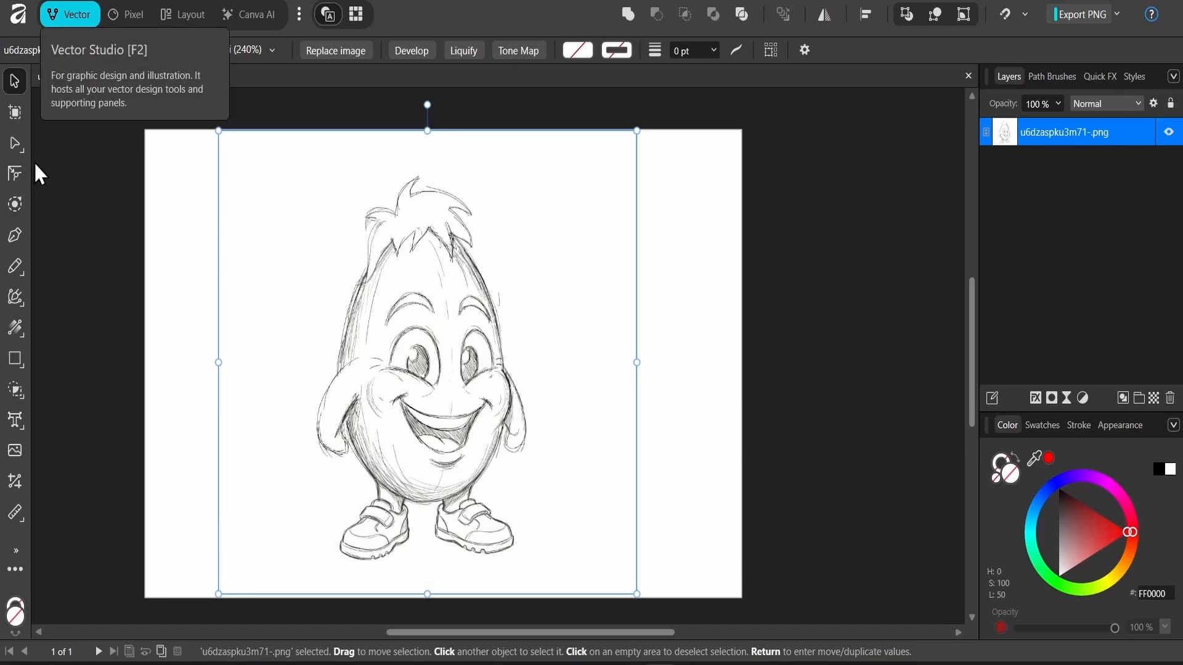
Step: Trace the hair's left side lock with the Pen tool, down to its tip and up the outer edge to the small curl
left_click(15, 235)
scroll(391, 250, "up", 2)
scroll(392, 251, "up", 3)
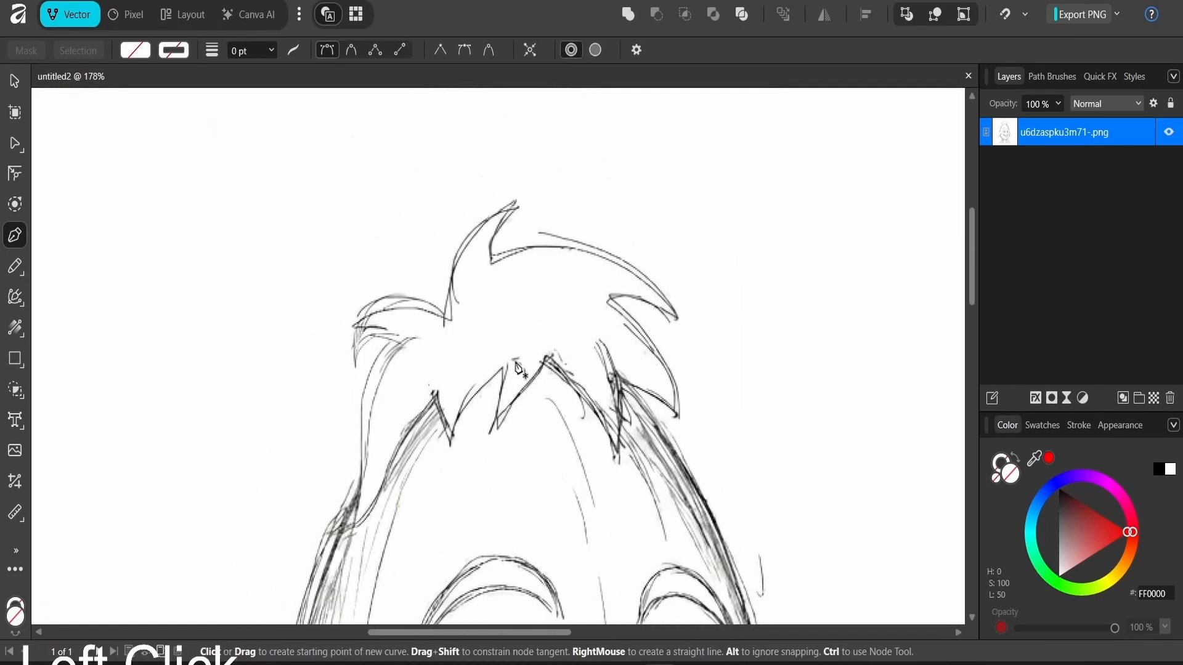
left_click(434, 399)
left_click(390, 464)
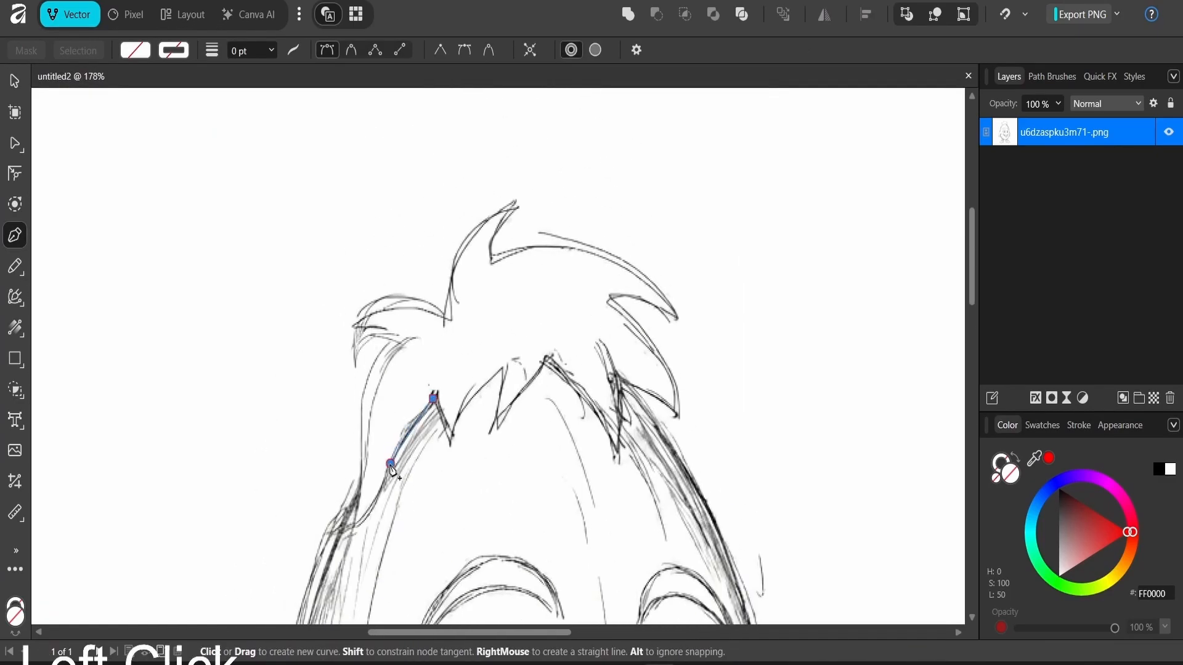
left_click(368, 518)
left_click(349, 530)
left_click(363, 472)
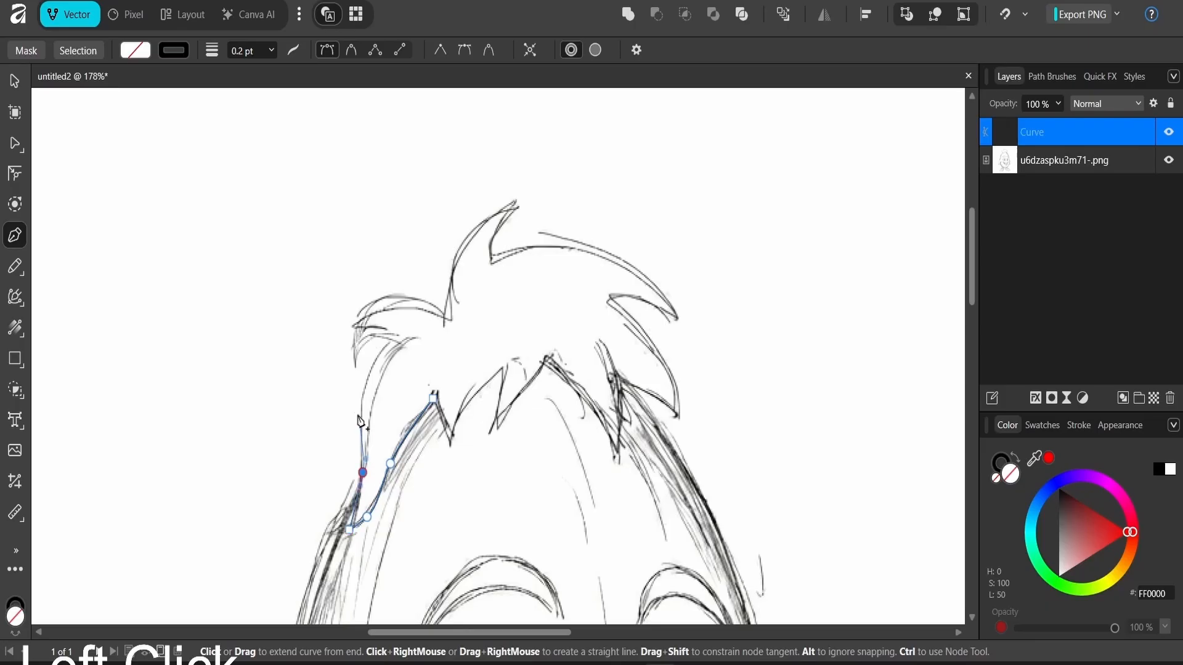
left_click(366, 381)
left_click(396, 342)
Step: Continue the hair path around the left curl, up the top spike and over the crown to the right-hand locks
left_click(373, 336)
left_click(352, 360)
left_click(359, 310)
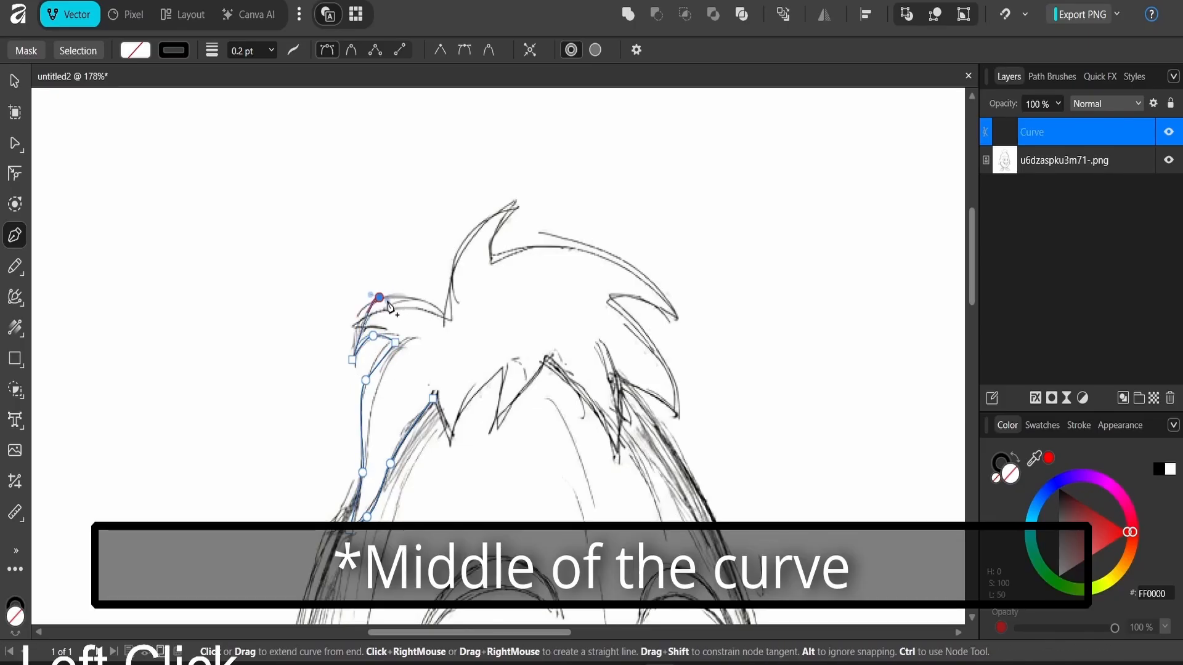
left_click_drag(389, 307, 412, 289)
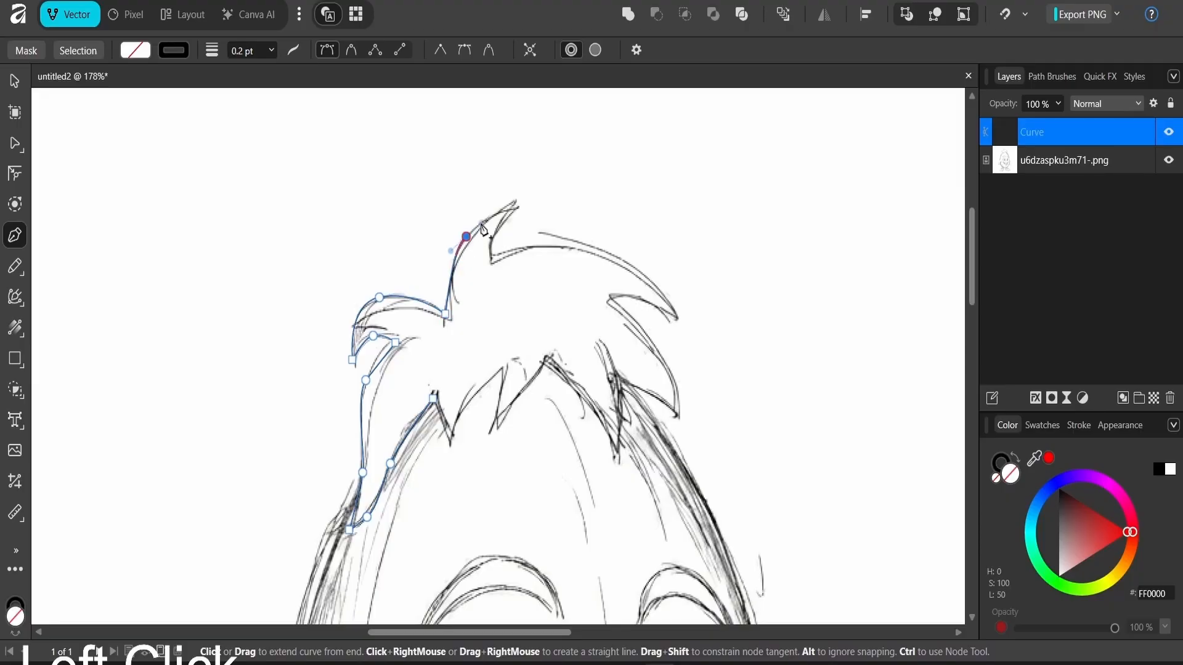
left_click(516, 205)
left_click_drag(491, 267, 567, 255)
left_click_drag(638, 267, 686, 300)
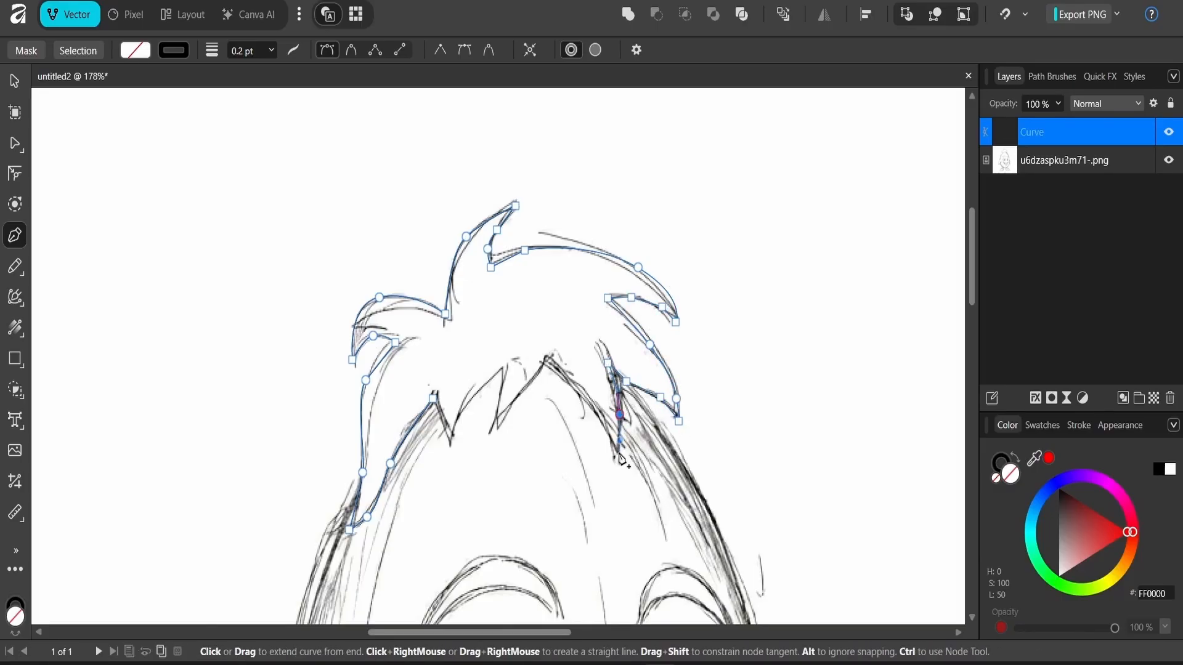
Step: Trace the zigzag fringe across the forehead and close the hair path at its starting node
left_click(574, 383)
left_click(548, 355)
left_click_drag(513, 400, 500, 416)
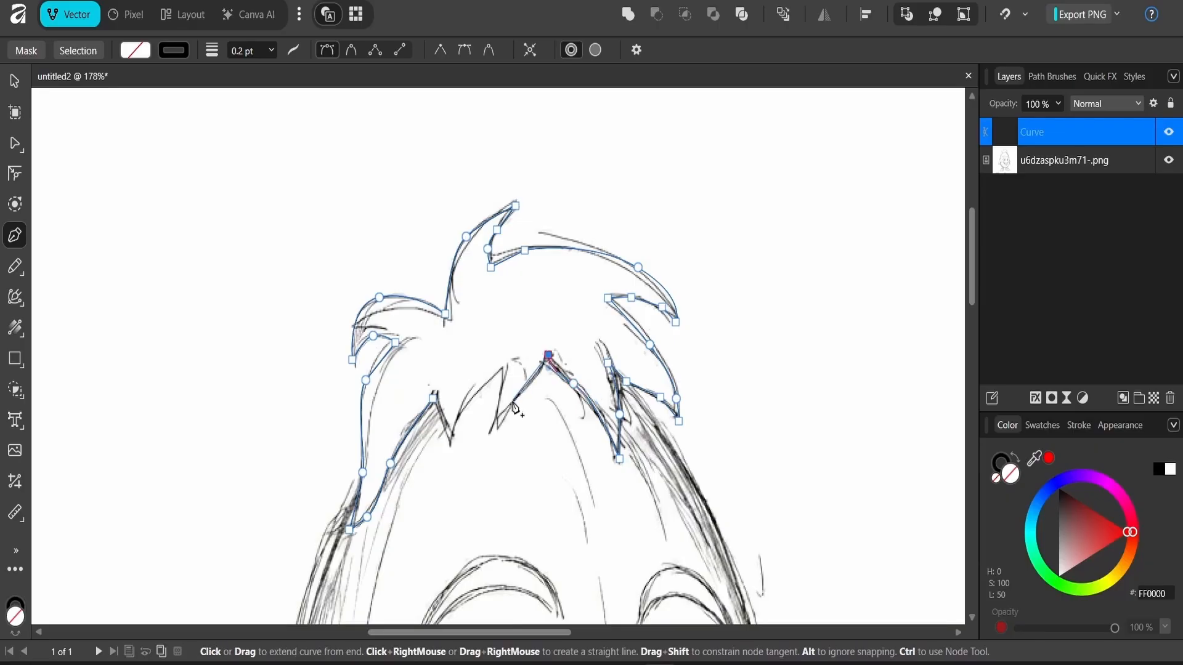
left_click(491, 430)
left_click_drag(503, 368, 503, 359)
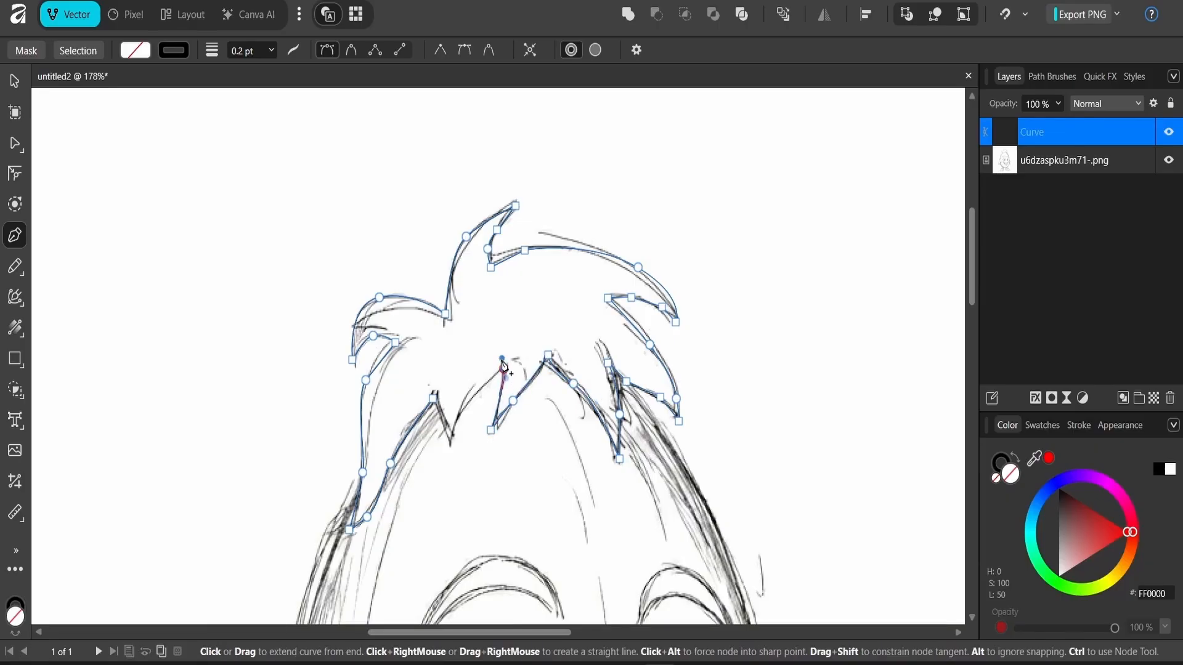
left_click(479, 392)
left_click_drag(454, 423, 454, 446)
left_click(450, 445)
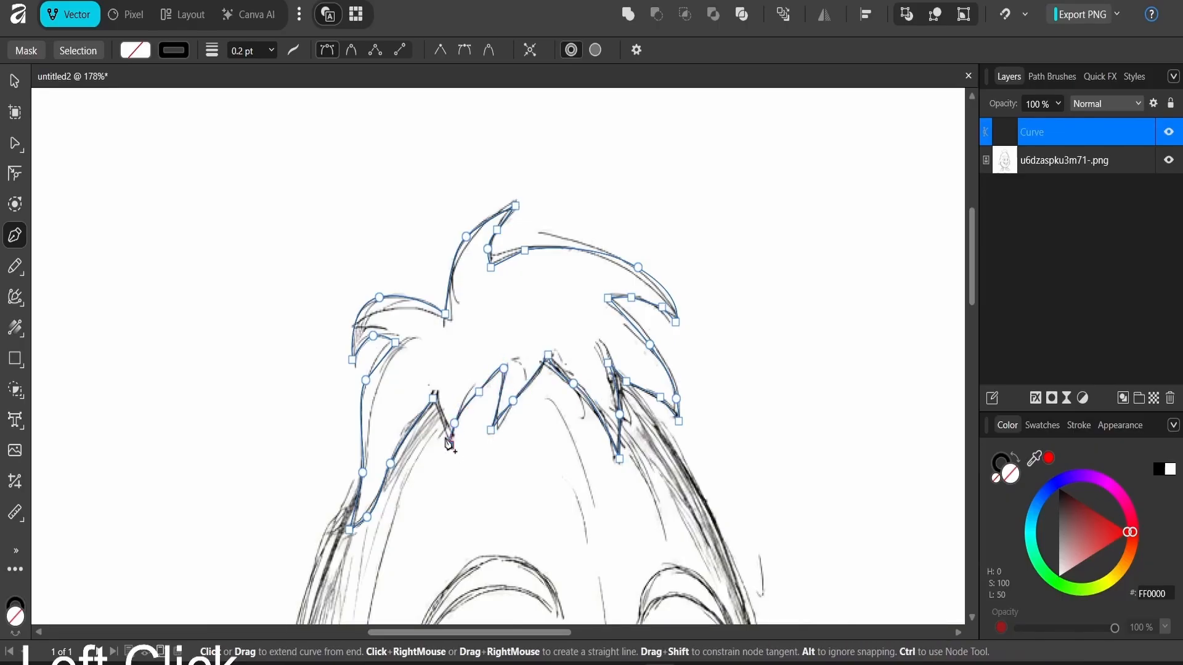
left_click(433, 399)
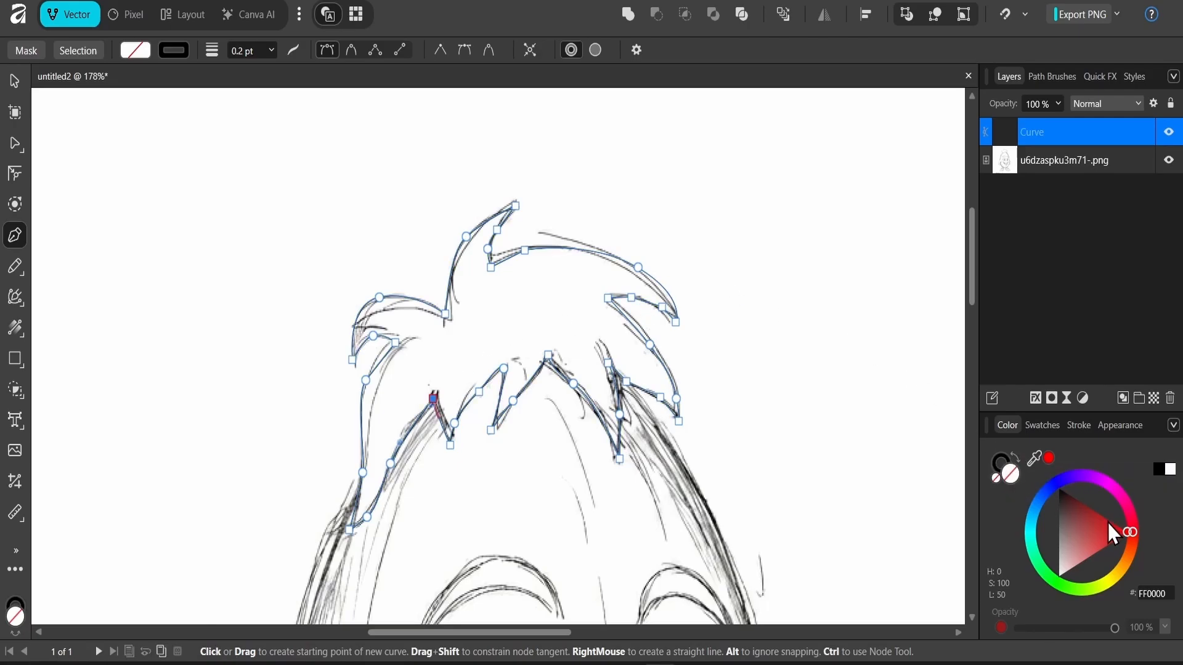
Step: Fill the hair shape with brown B07E44 and give it a black 1.9 pt stroke
left_click(1089, 521)
mouse_move(1133, 538)
left_mouse_down()
mouse_move(1125, 564)
mouse_move(1091, 542)
mouse_move(1091, 527)
mouse_move(1090, 537)
left_mouse_up()
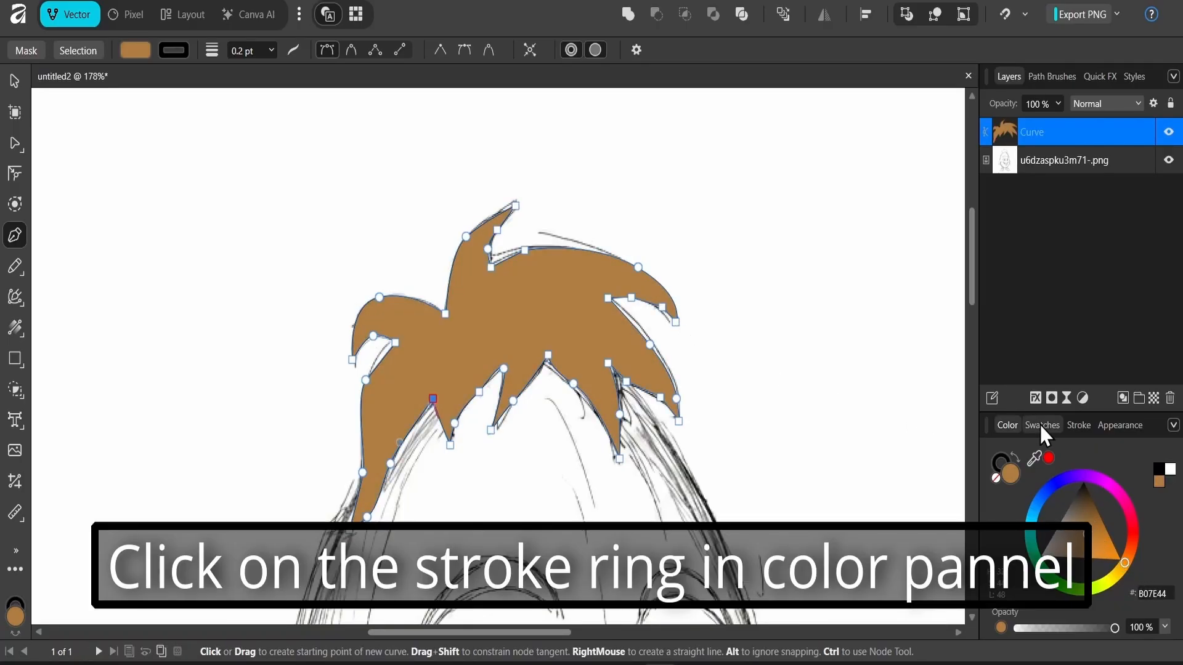
left_click(998, 459)
left_click(1057, 487)
left_click(1079, 425)
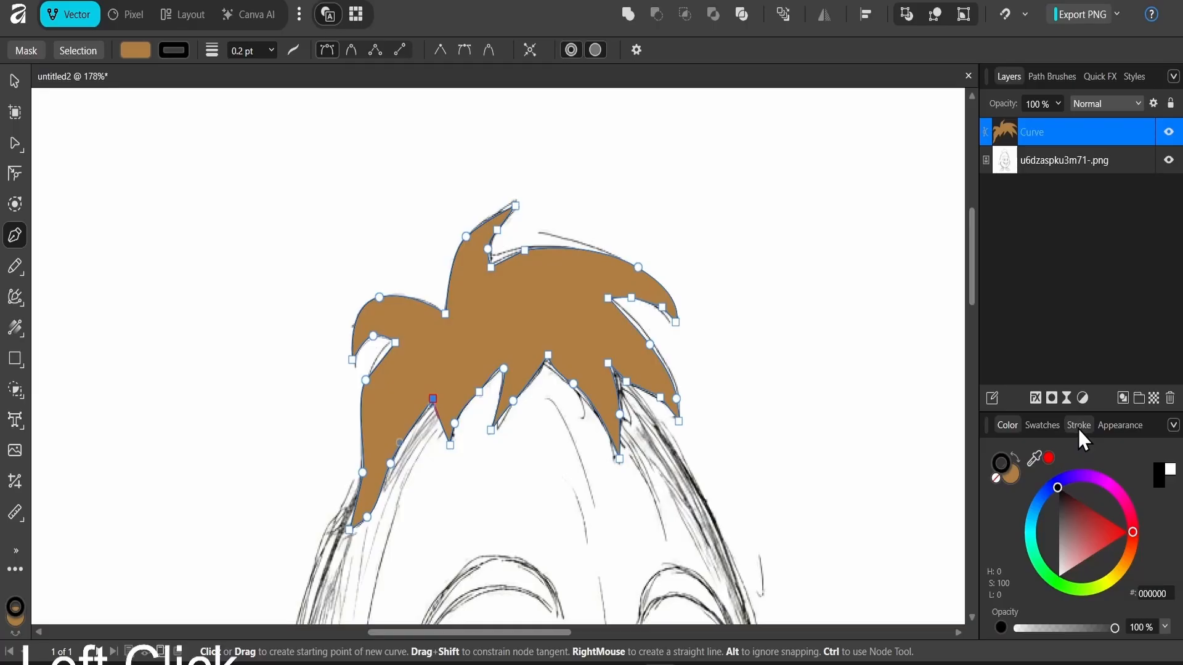
left_click_drag(1028, 395, 1052, 403)
Step: Round all corner nodes of the hair shape together with the Corner tool to a 0.3 mm radius
left_click(15, 174)
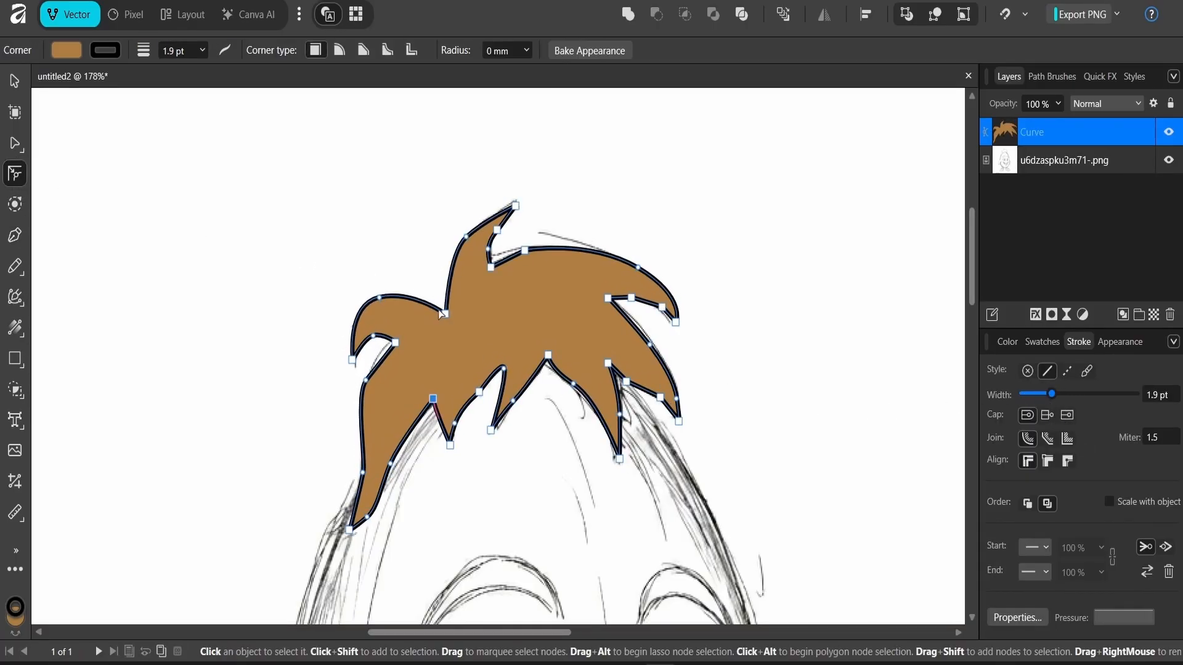
left_click_drag(763, 175, 206, 586)
mouse_move(446, 314)
left_mouse_down()
mouse_move(428, 294)
mouse_move(438, 313)
left_mouse_up()
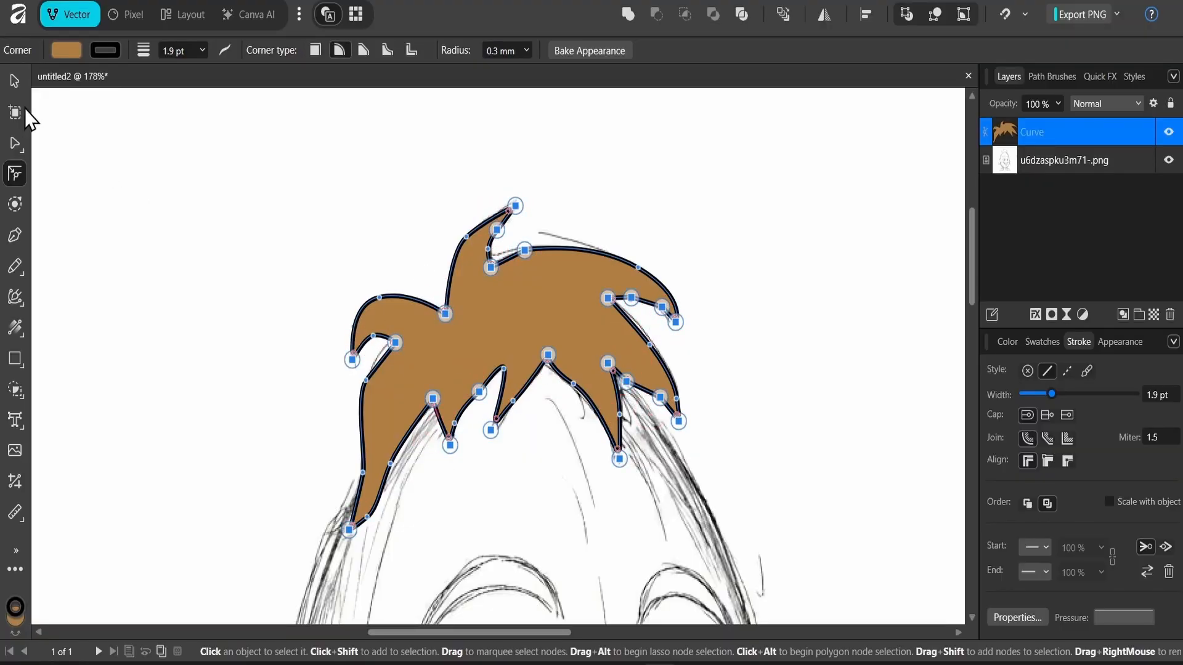
Step: Refine the hair outline with the Node tool, smoothing uneven nodes on the upper-right lock and in the fringe
left_click(14, 143)
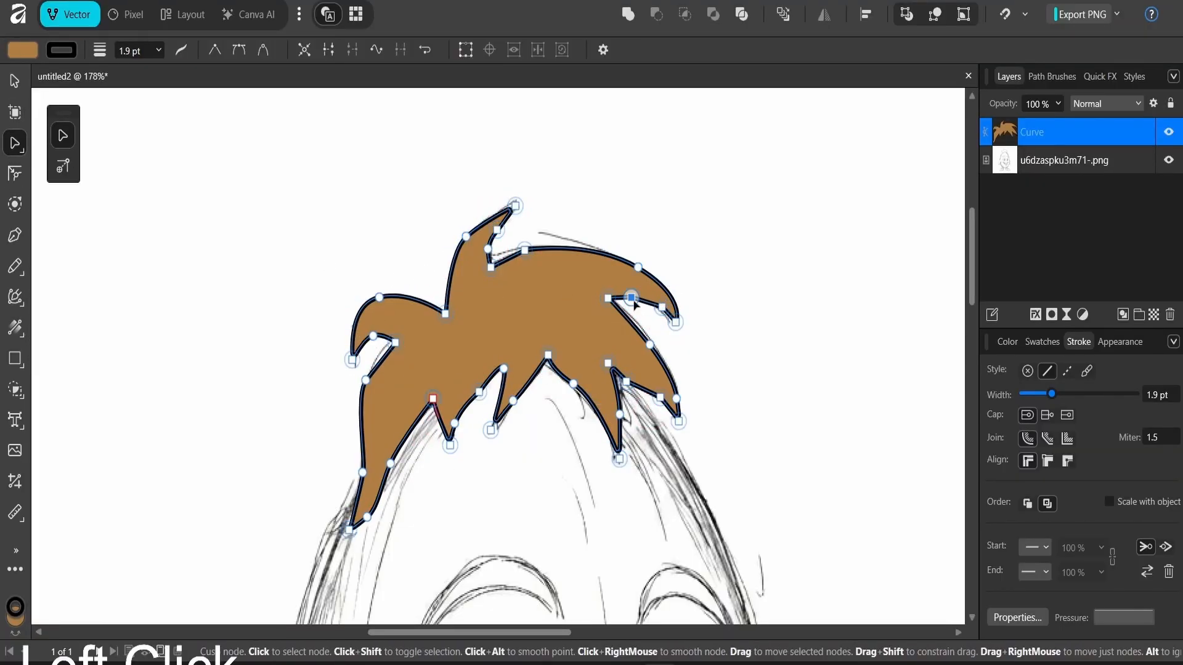
scroll(689, 289, "up", 5)
left_click_drag(619, 291, 588, 373)
key("ctrl+z")
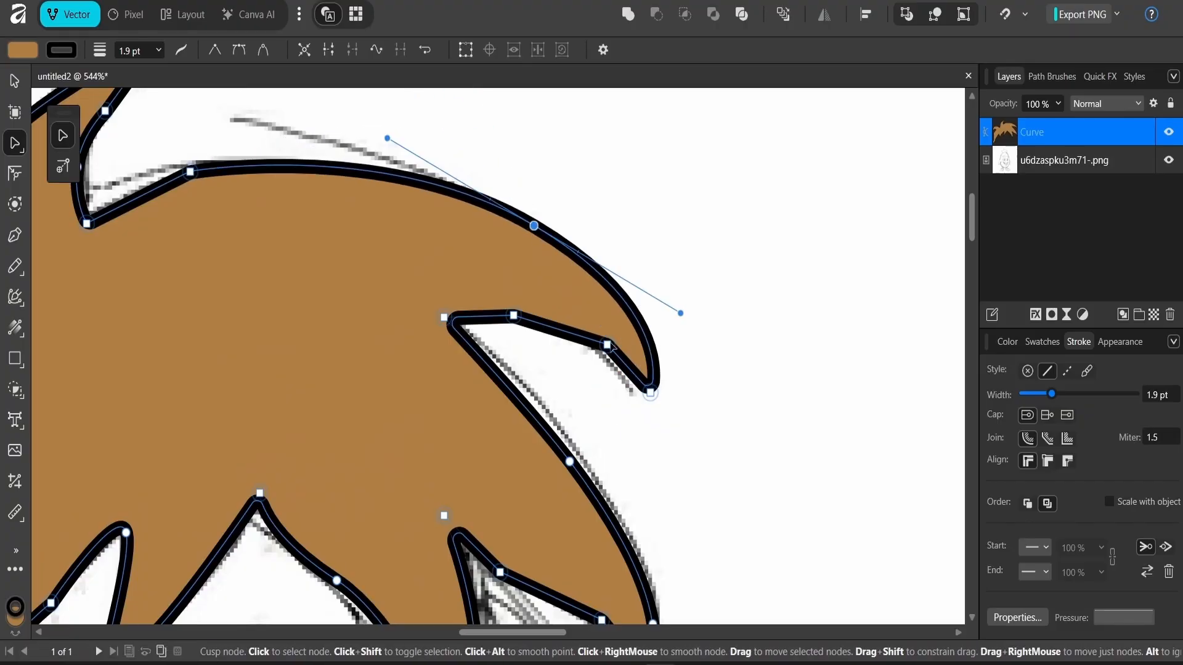
left_click(607, 345)
scroll(579, 346, "down", 3)
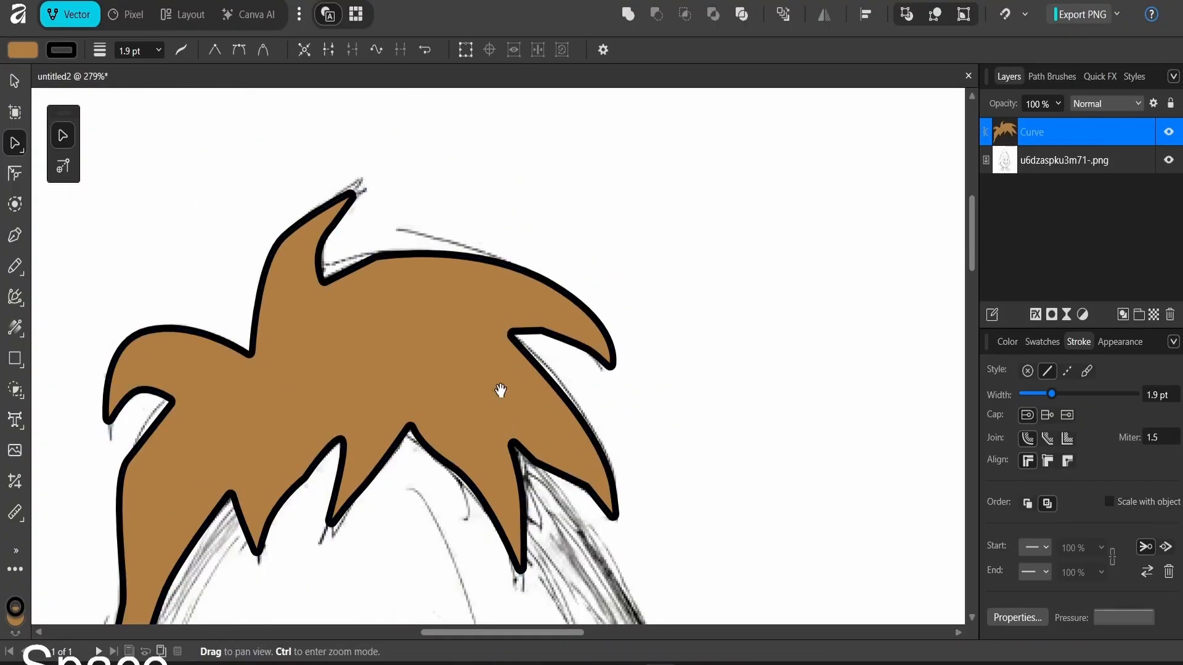
left_click_drag(500, 391, 586, 370)
scroll(495, 422, "up", 5)
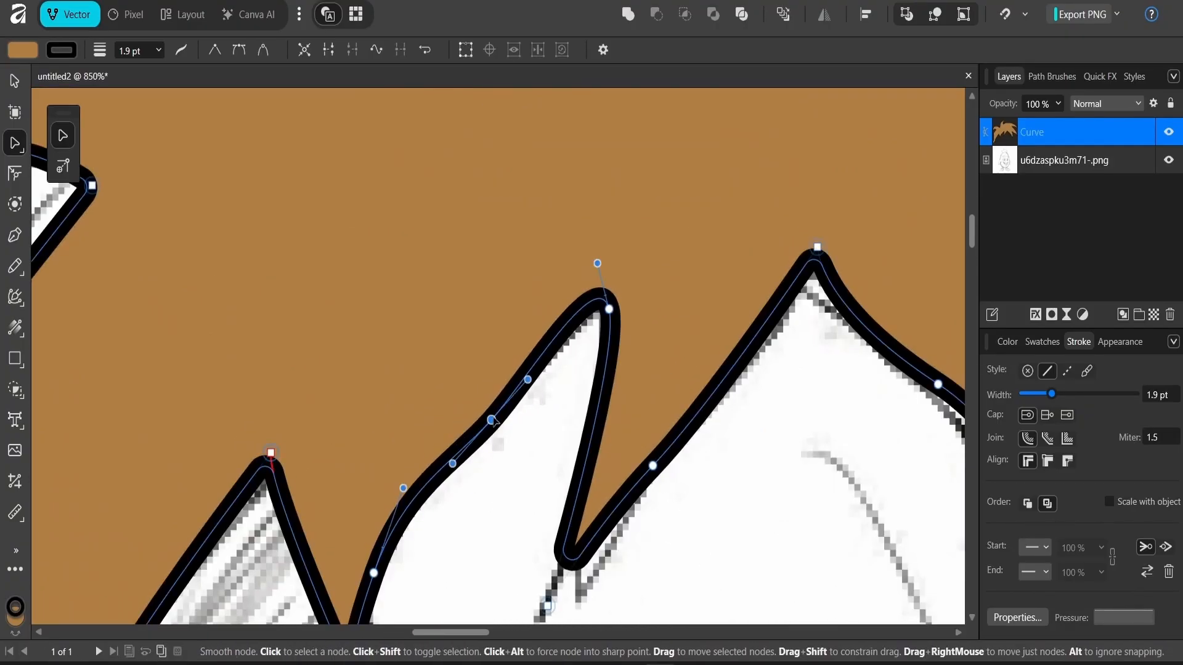
scroll(697, 257, "down", 7)
left_click_drag(697, 256, 624, 282)
scroll(600, 305, "up", 9)
scroll(641, 369, "down", 8)
left_click(625, 663)
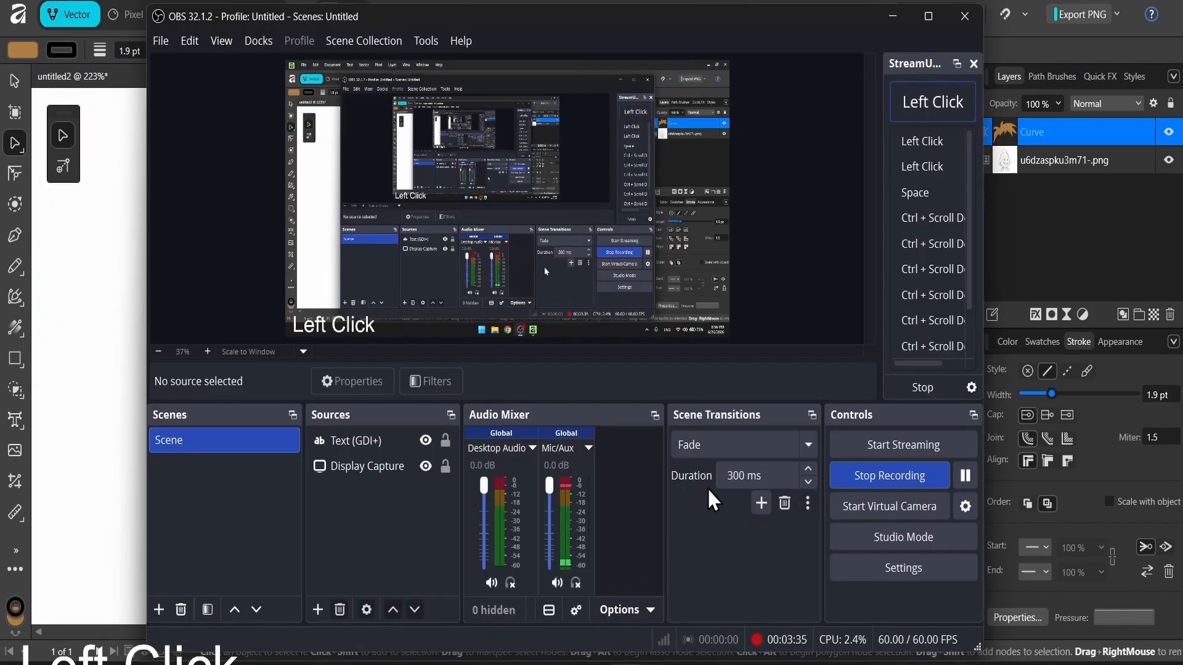
left_click(881, 481)
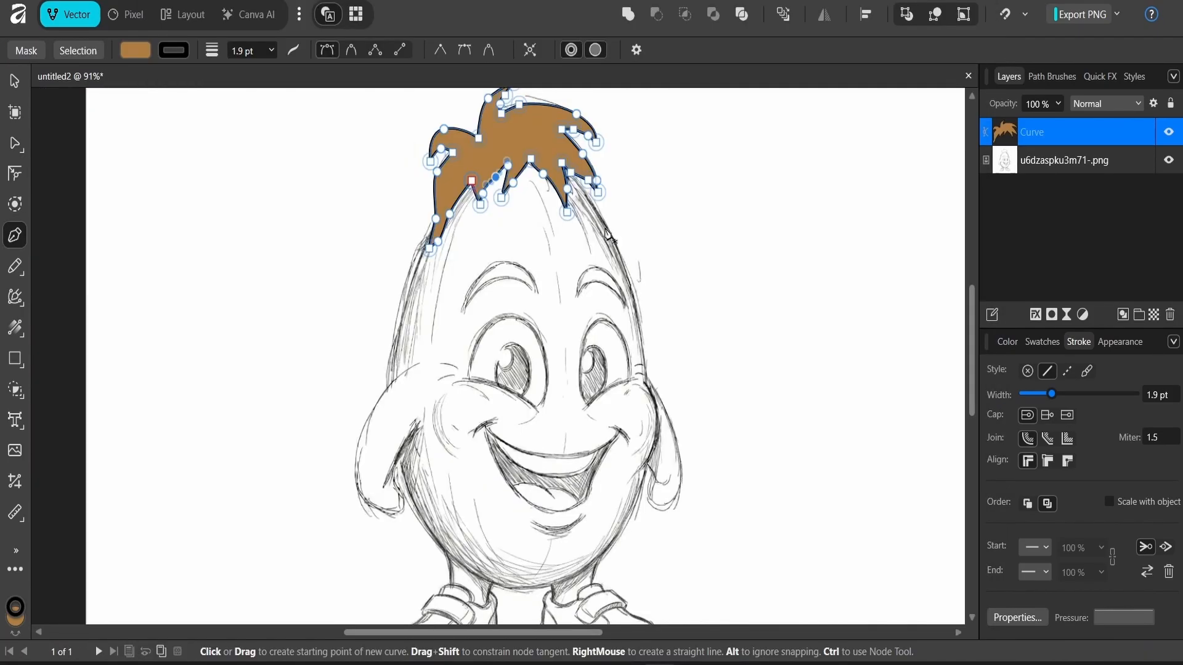
Step: Trace the egg body's right edge with the Pen tool, from below the hair around the cheek bulge to the underside
left_click(605, 228)
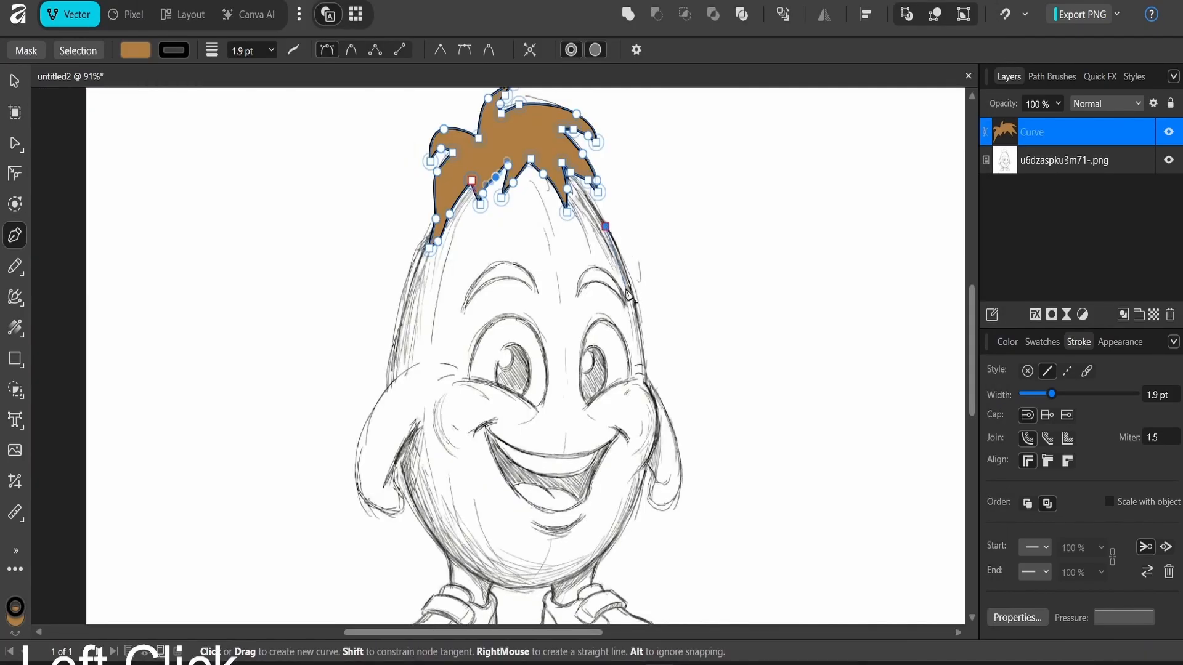
left_click(630, 285)
left_click_drag(640, 343, 643, 357)
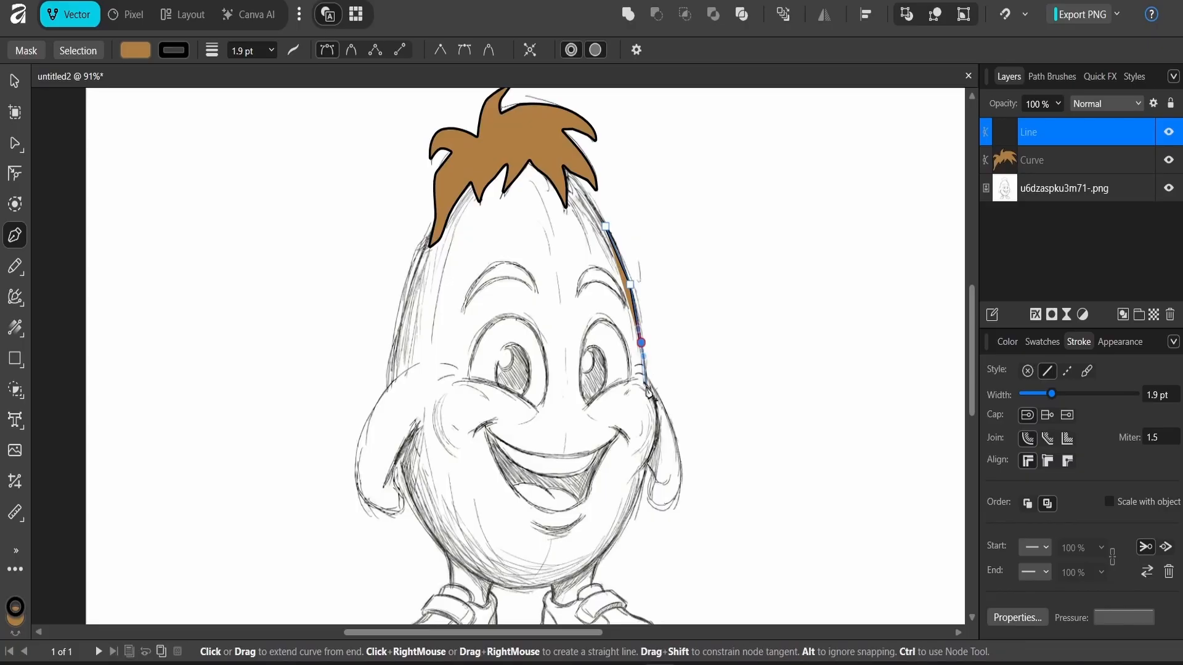
left_click(646, 387)
left_click(657, 413)
left_click_drag(650, 448, 642, 458)
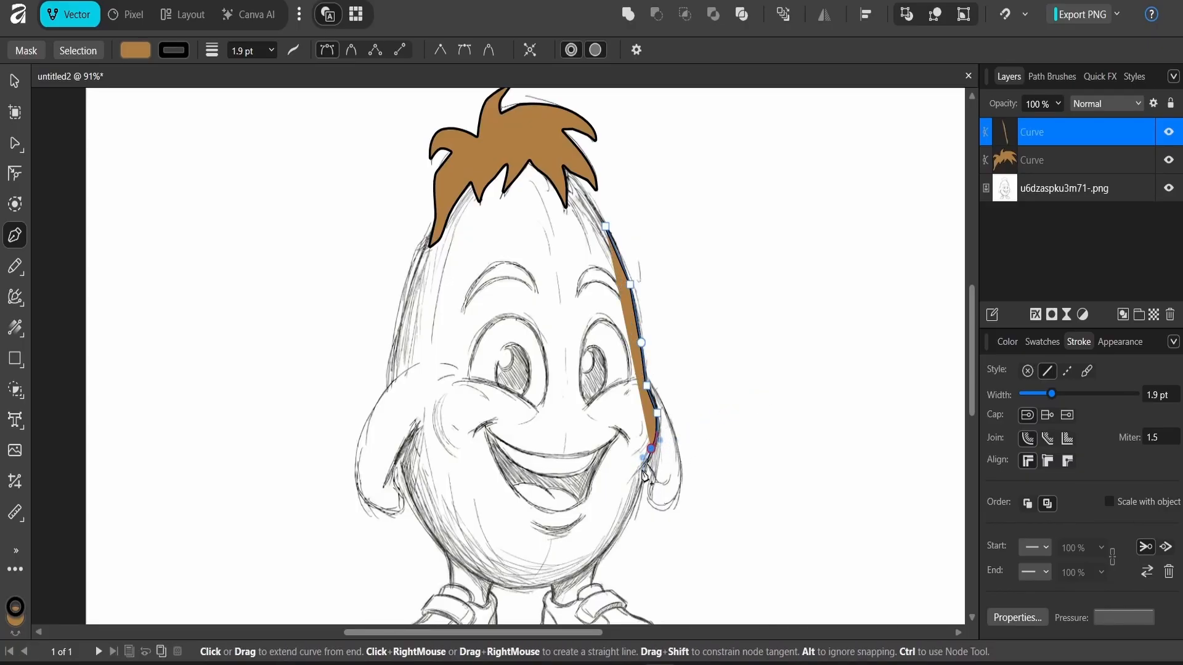
left_click(641, 470)
left_click_drag(608, 544, 592, 552)
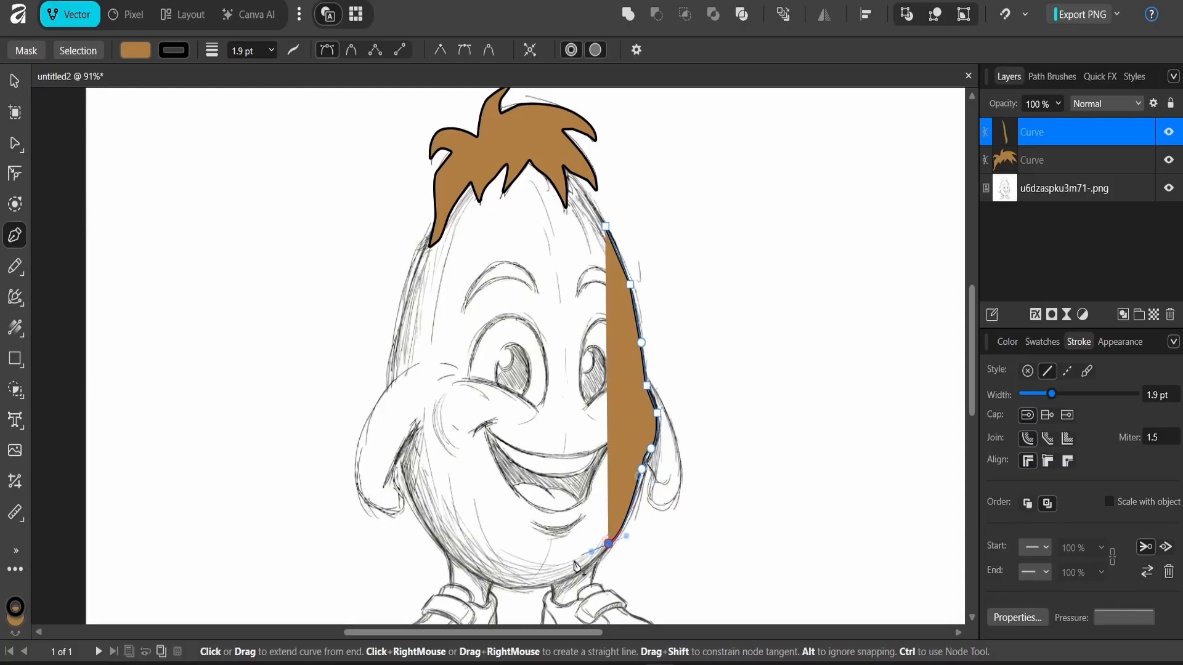
left_click(552, 586)
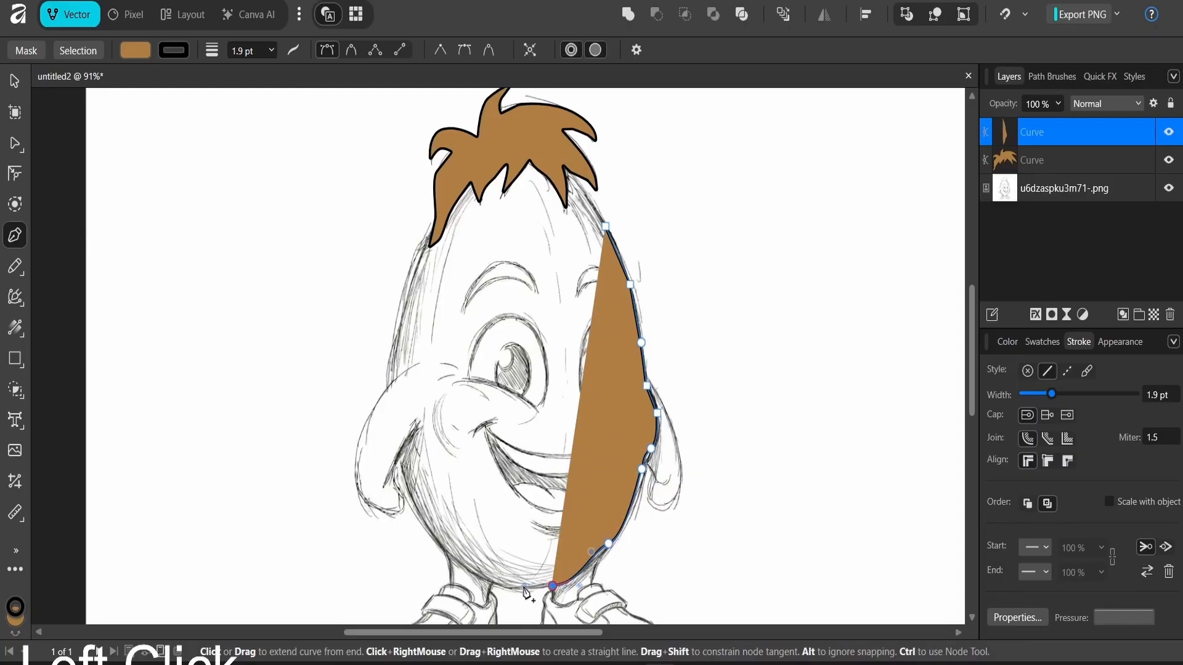
Step: Remove the body path's fill and set its stroke width to 4.1 pt
left_click(1008, 343)
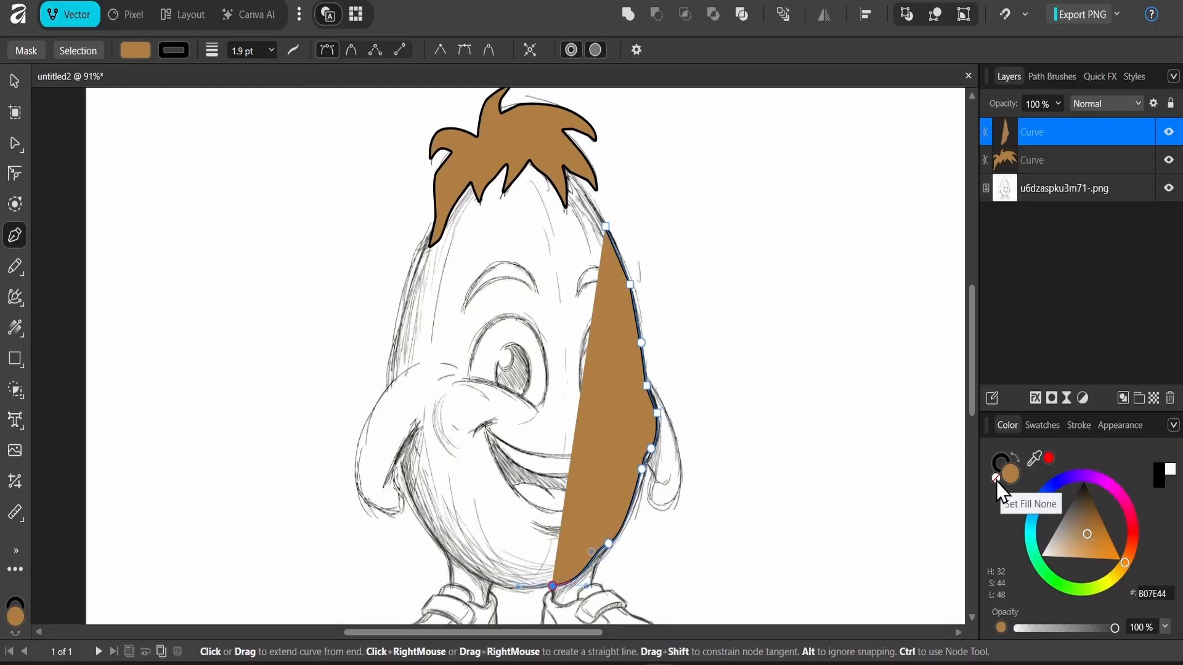
left_click(996, 480)
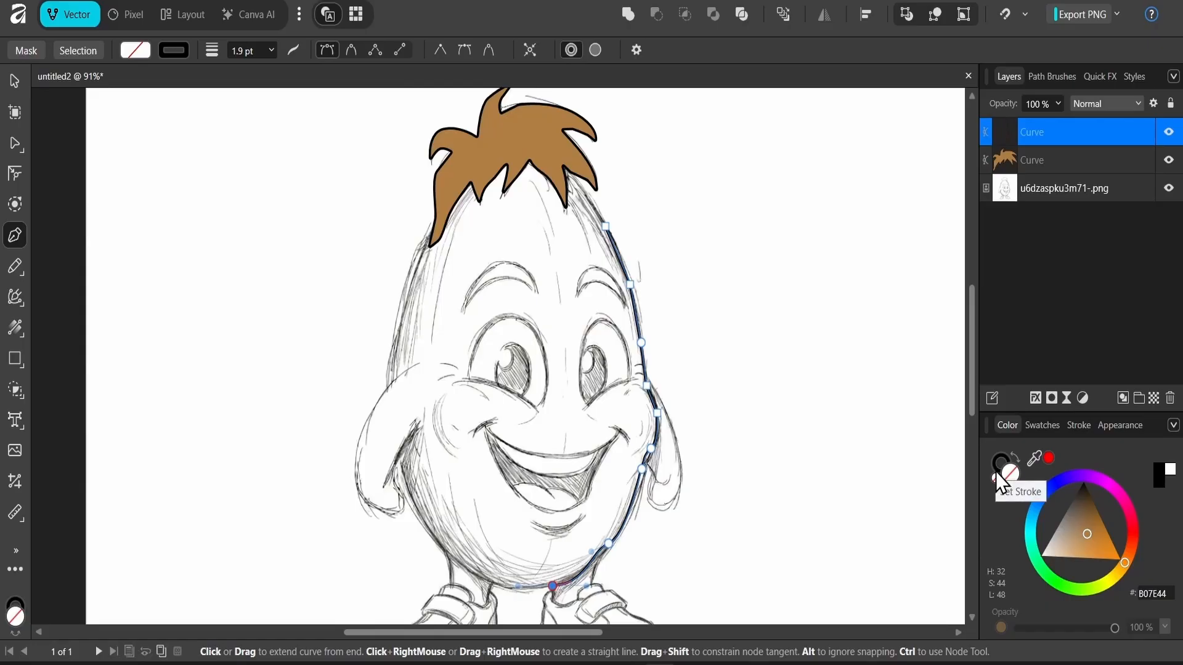
left_click(1078, 427)
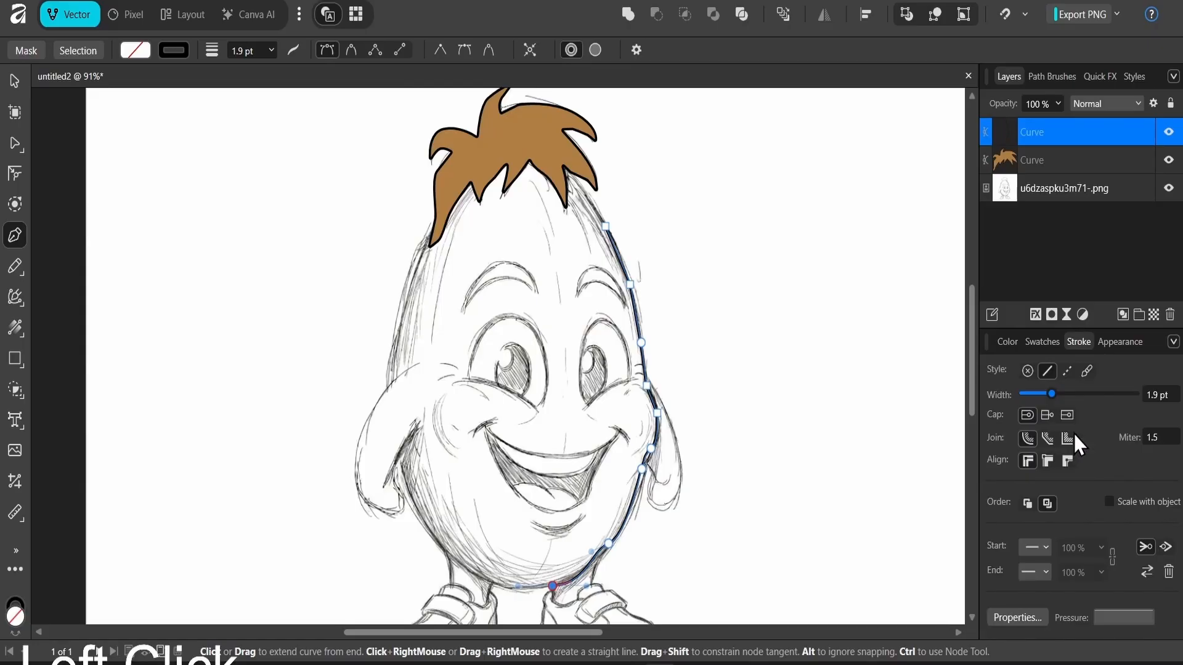
left_click(1052, 394)
left_click_drag(1052, 398, 1057, 401)
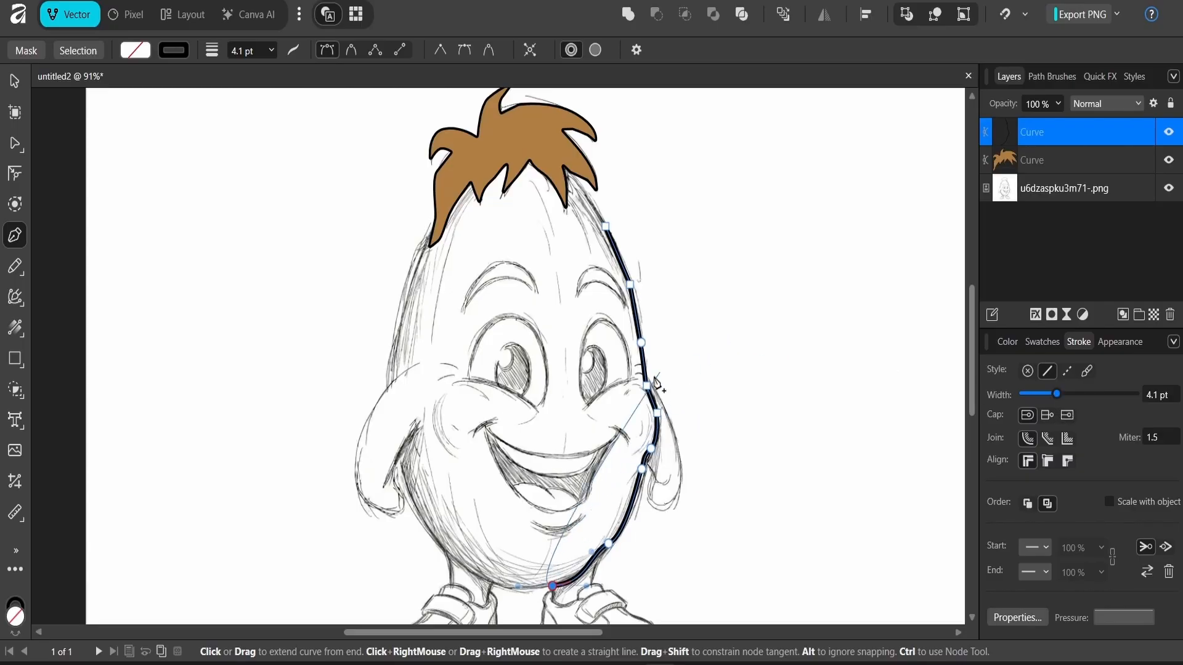
Step: Trace the underside and left edge of the egg body, continue across the hair, and close the path at its starting node
left_click(505, 588)
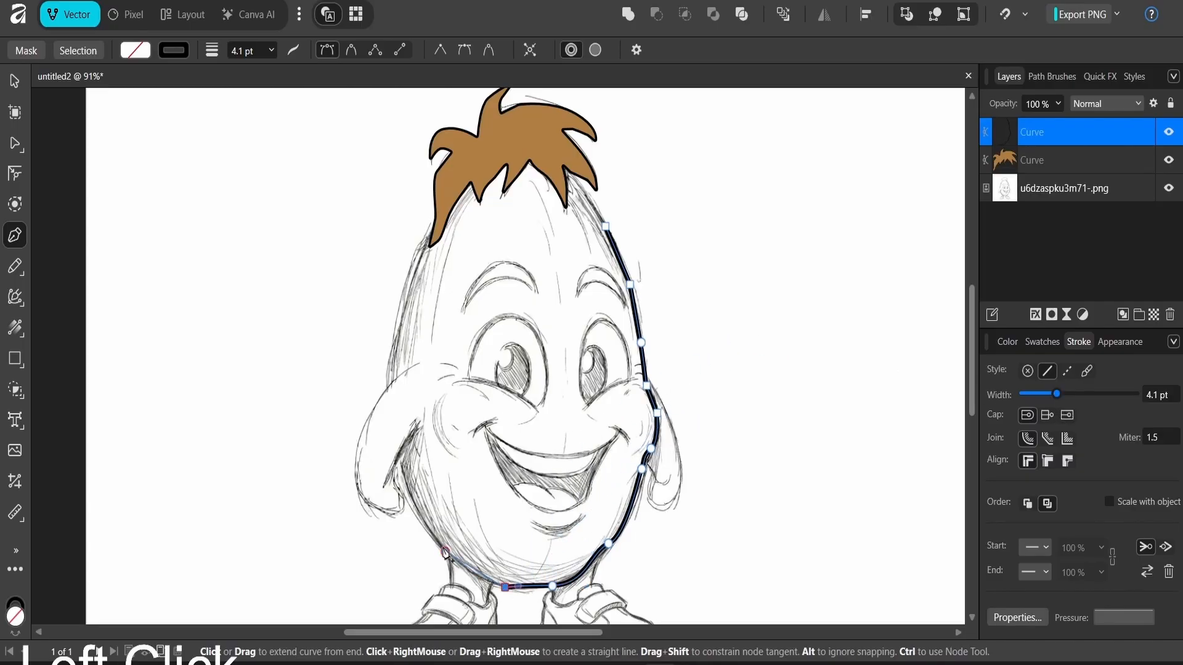
left_click(445, 553)
left_click(416, 506)
left_click(400, 462)
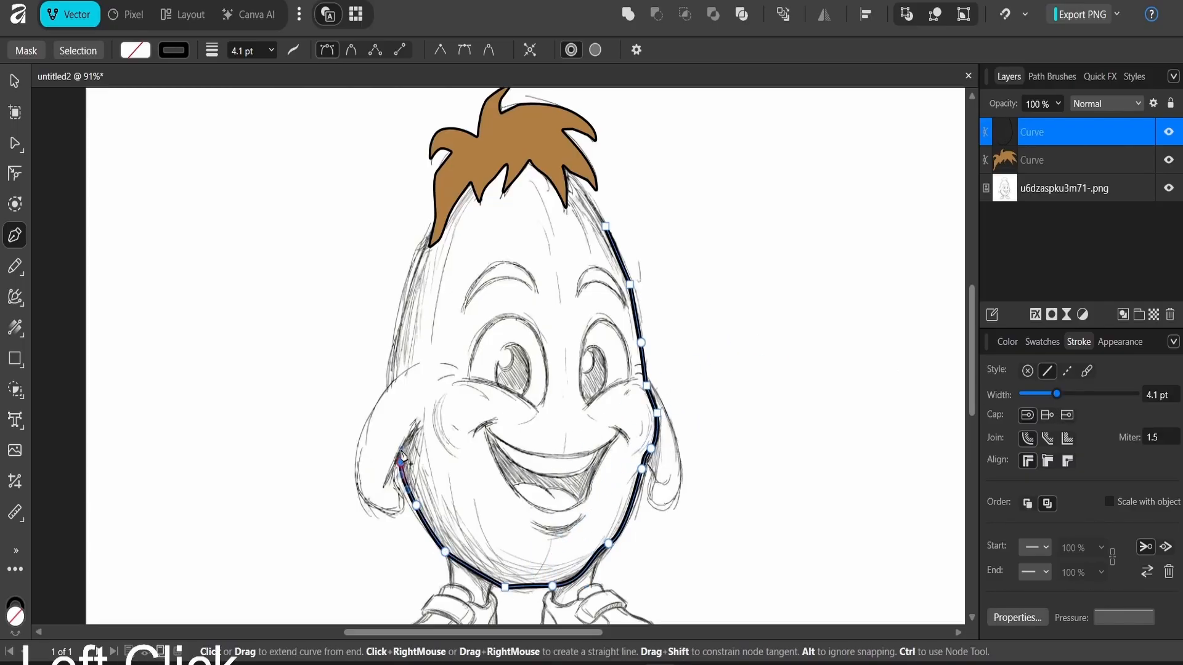
left_click(390, 377)
left_click(410, 288)
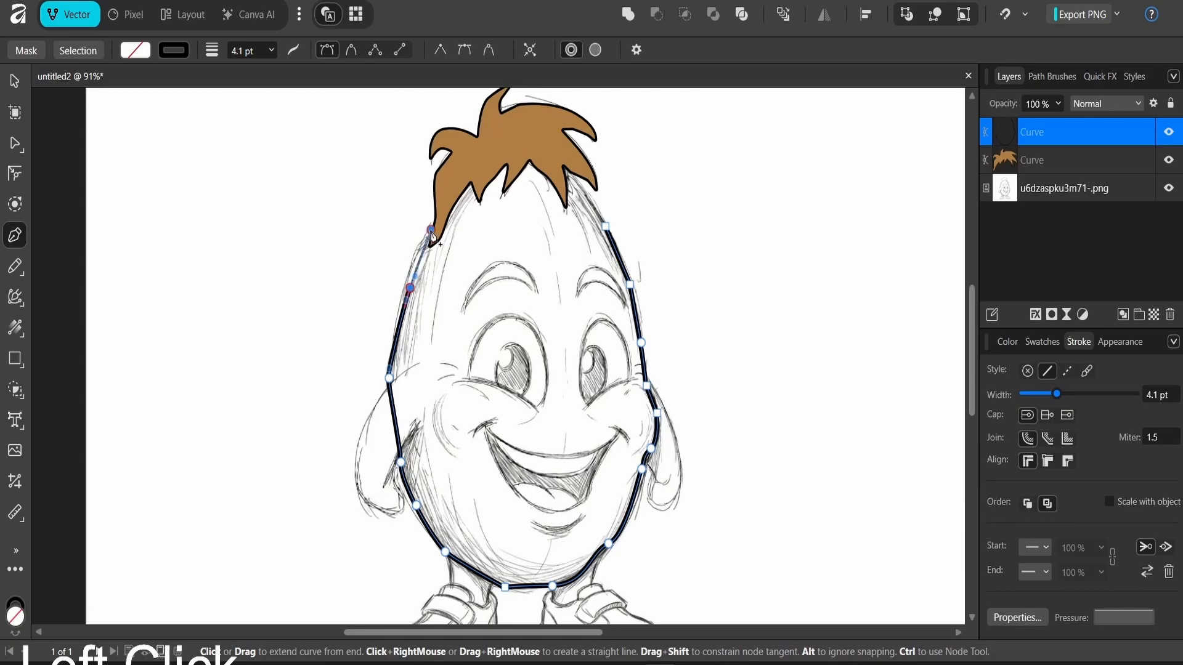
left_click(430, 229)
left_click(501, 153)
left_click(553, 151)
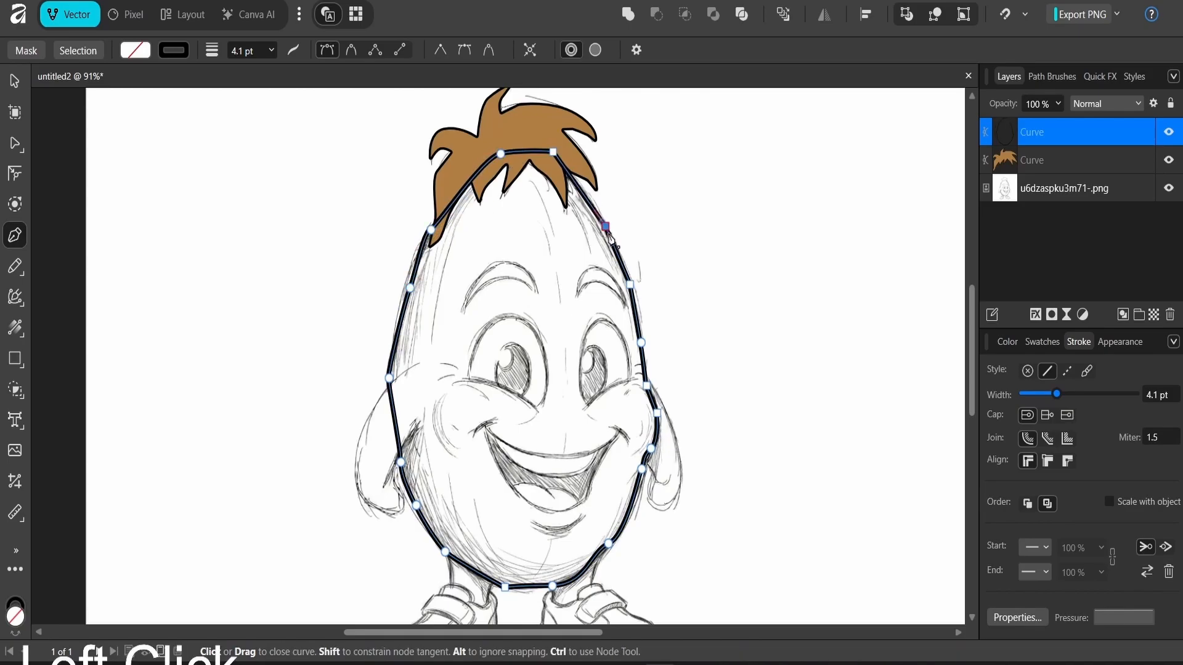
left_click(626, 276)
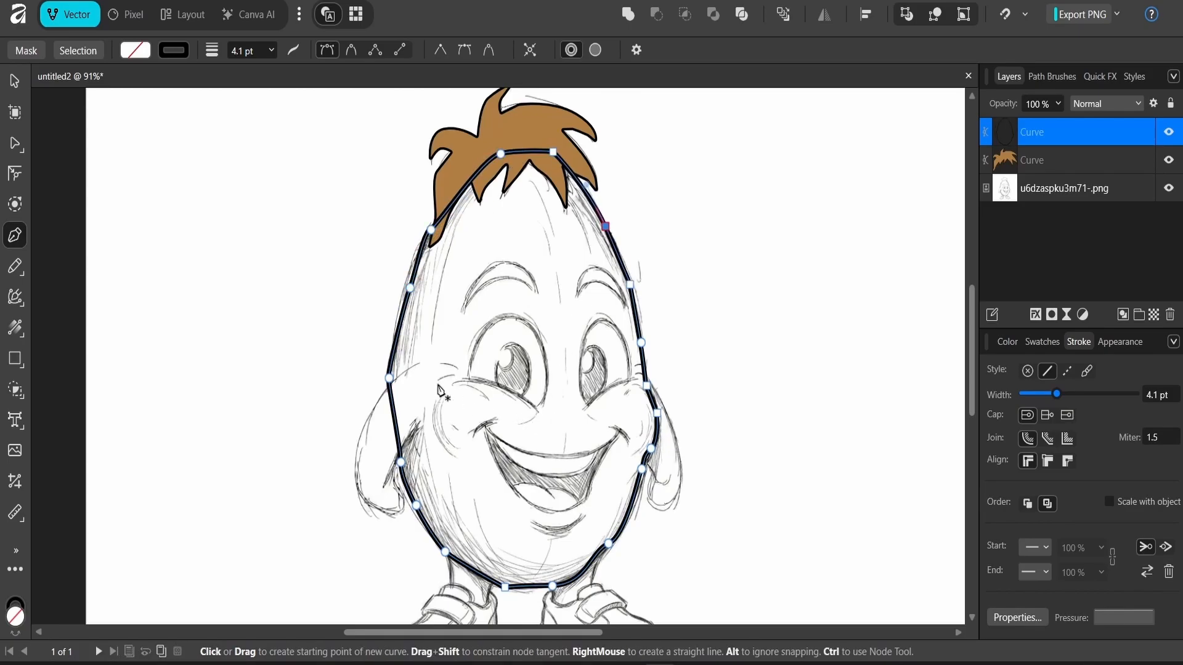
Step: Smooth the left edge of the body outline by reshaping the node handles at the arm and adjusting the node below
left_click(15, 173)
scroll(388, 381, "up", 4)
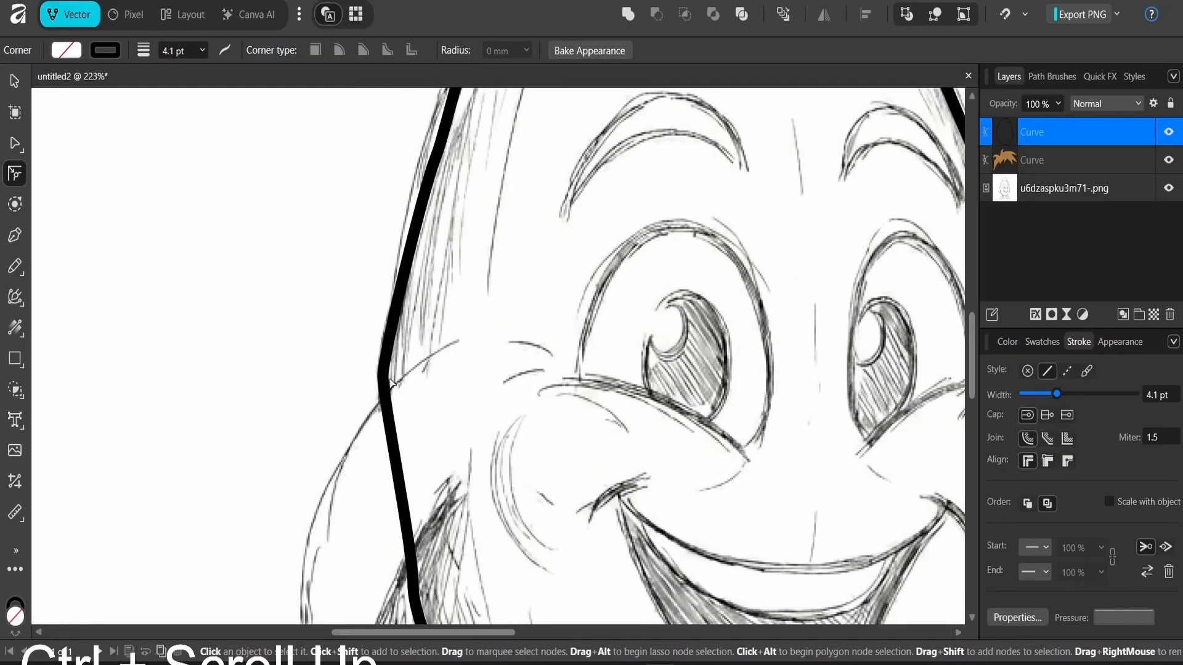
left_click(15, 143)
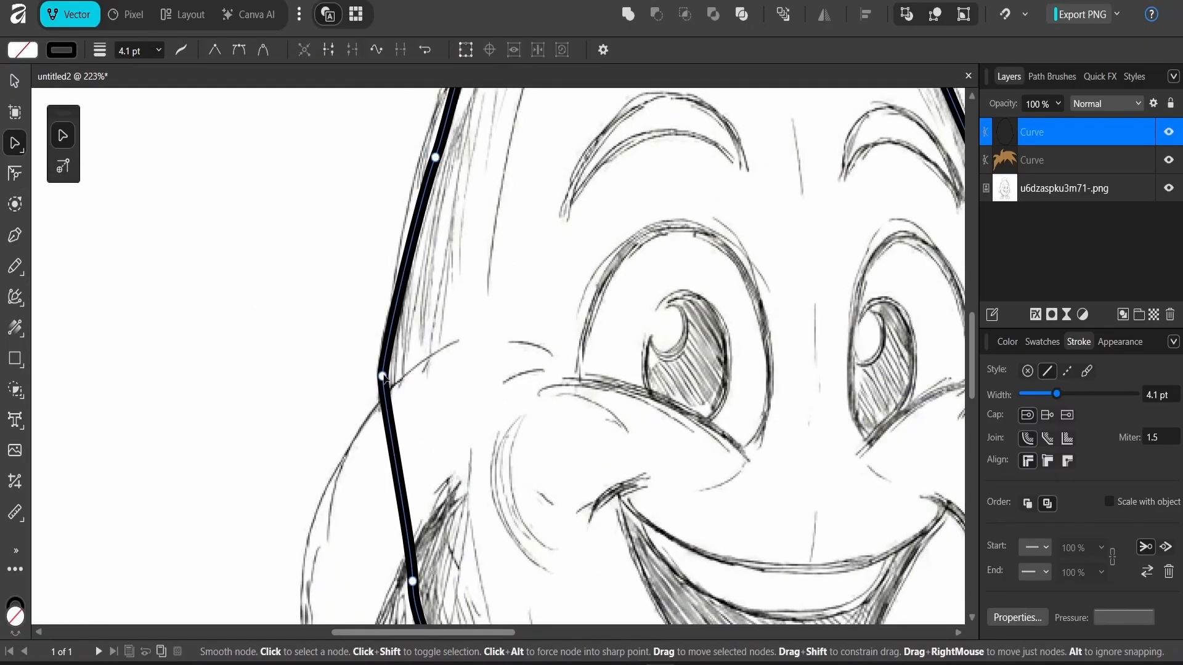
left_click(383, 345)
left_click_drag(387, 305, 389, 249, "alt")
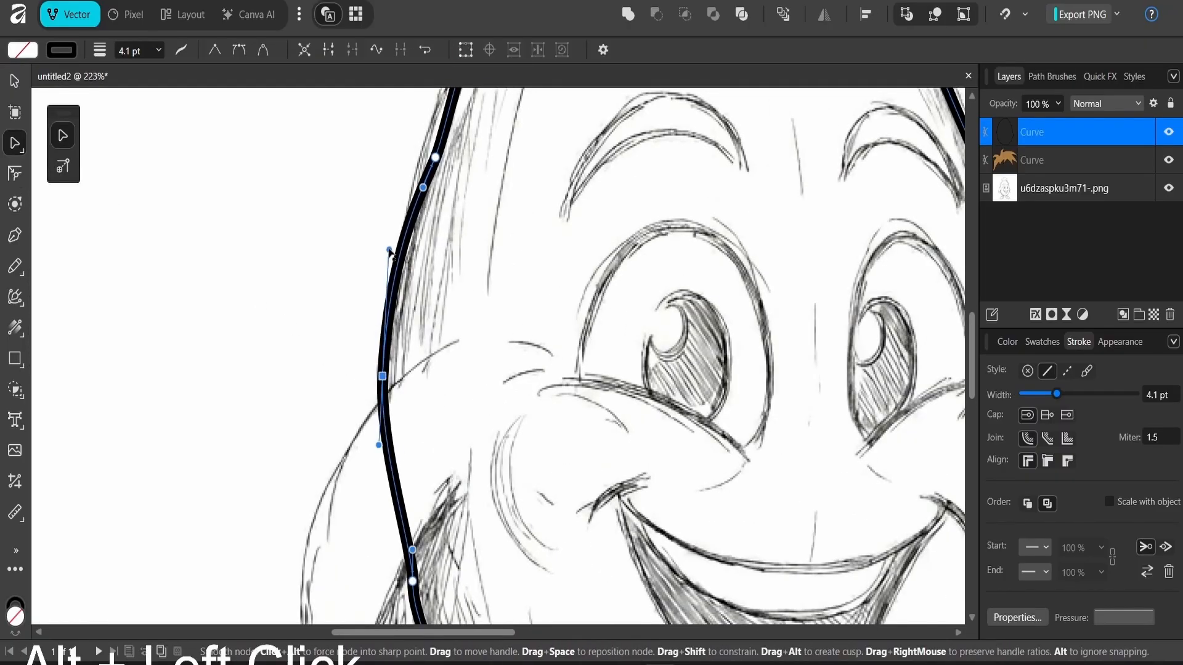
left_click_drag(378, 445, 382, 528)
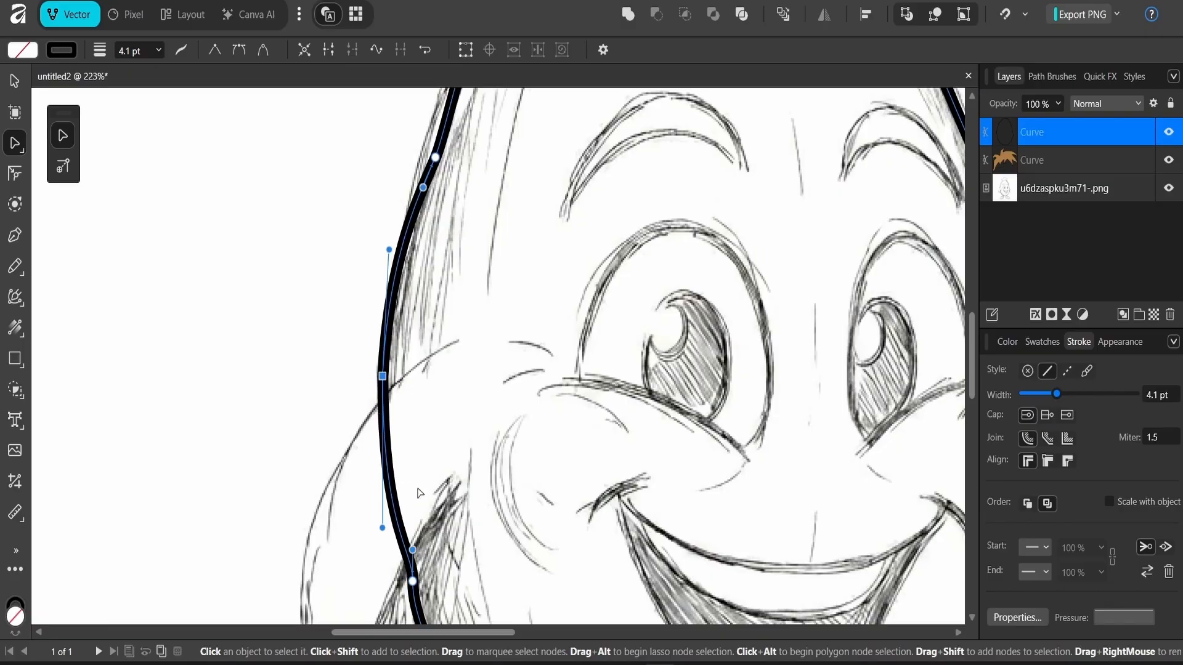
scroll(305, 234, "down", 5)
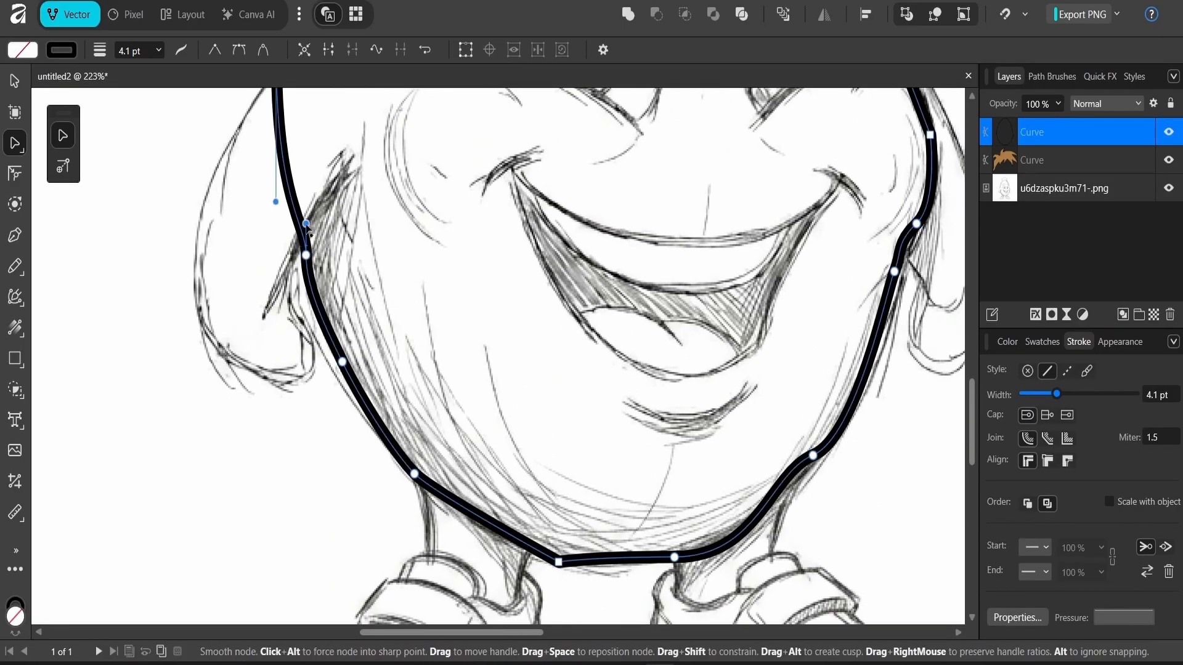
left_click(296, 223)
left_click_drag(306, 255, 301, 264)
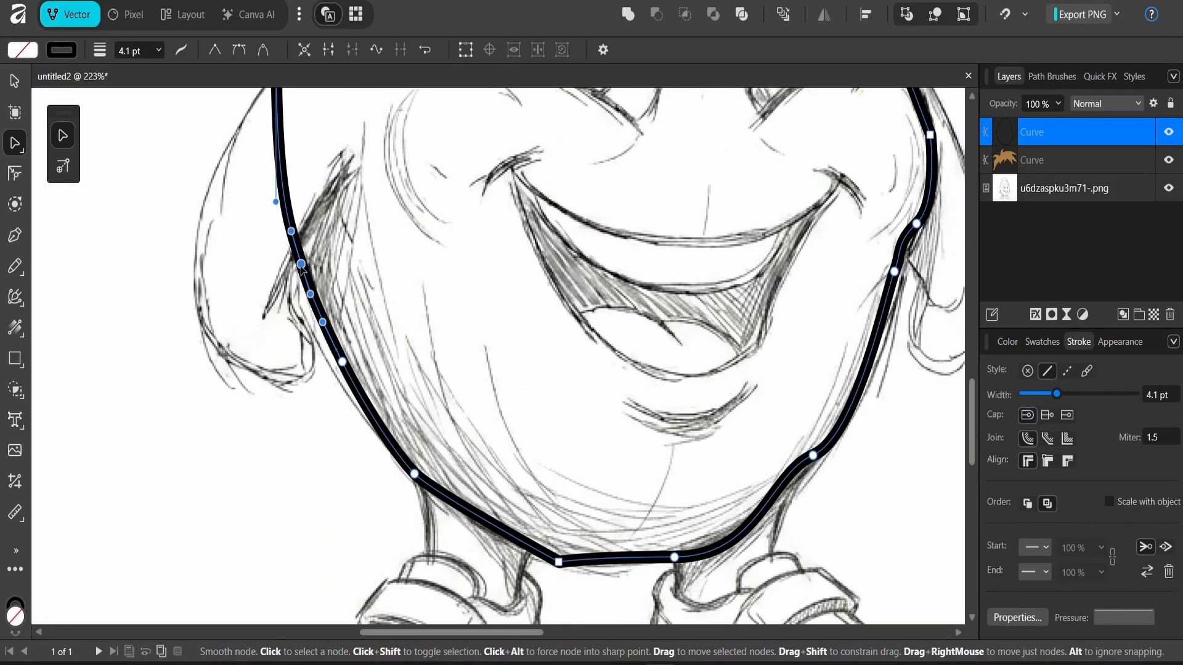
Step: Smooth the underside of the body outline by converting its nodes and moving the lower-right node outward onto the sketch line
left_click(559, 563, "alt")
left_click(674, 558, "alt")
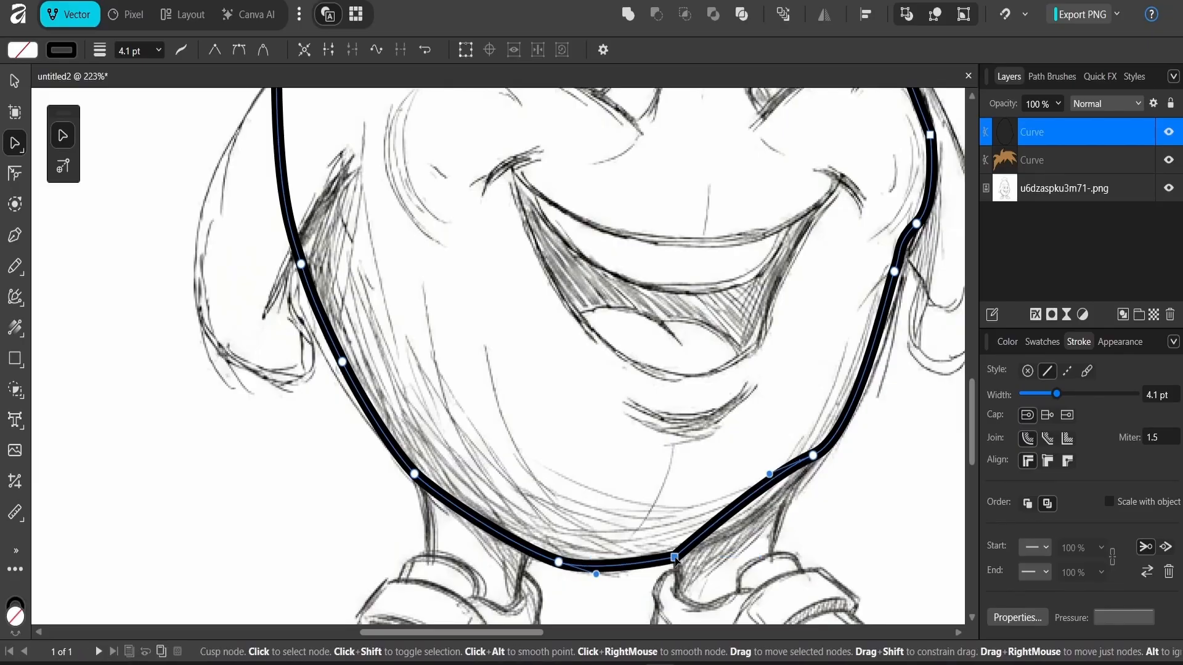
left_click(813, 456, "alt")
left_click_drag(812, 456, 824, 456)
left_click(825, 457, "alt")
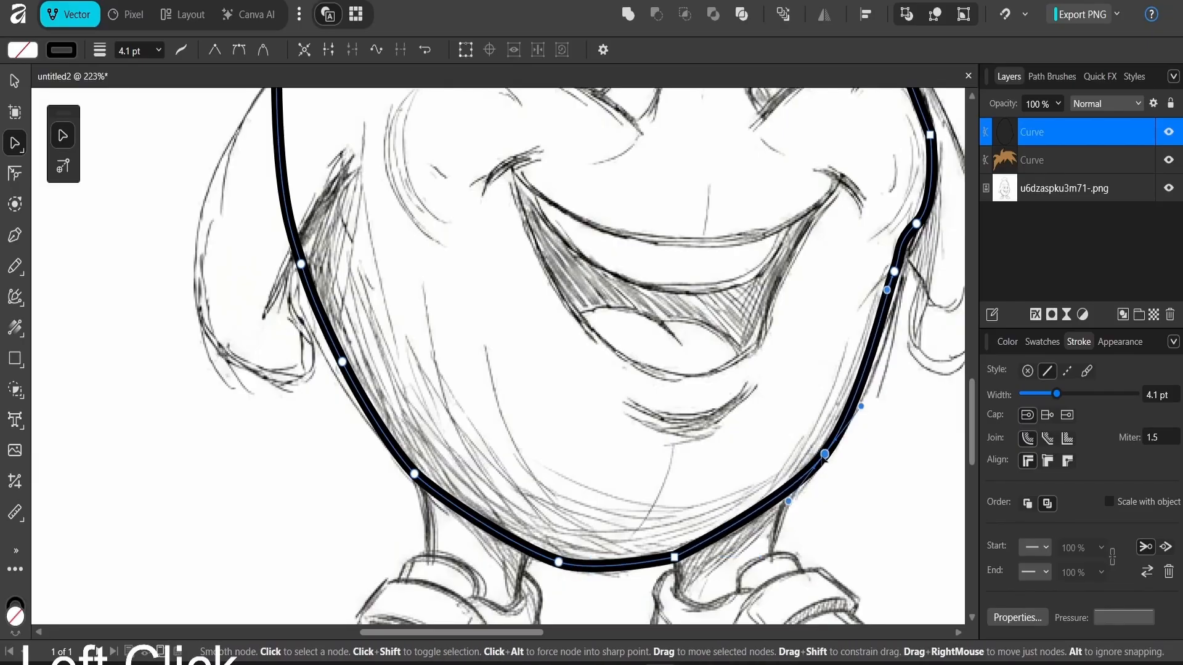
Step: Reposition the two nodes beneath the cheek bulge on the right edge of the body outline
left_click_drag(777, 371, 479, 592)
left_click_drag(616, 452, 620, 454)
left_click_drag(599, 496, 593, 503)
left_click_drag(554, 319, 698, 604)
left_click(713, 333)
left_click_drag(641, 329, 703, 535)
Step: Smooth the body outline's upper-left edge below the hair by moving a node outward and adjusting its neighbouring handle
left_click(288, 403)
left_click(239, 545)
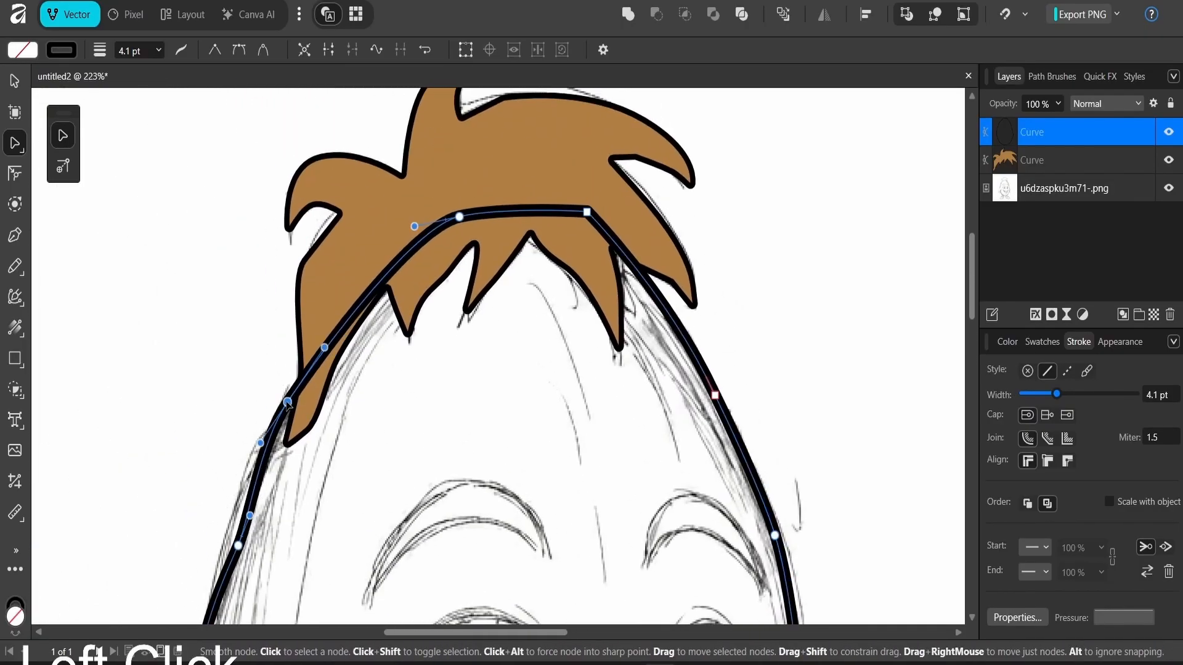
left_click_drag(238, 546, 231, 541)
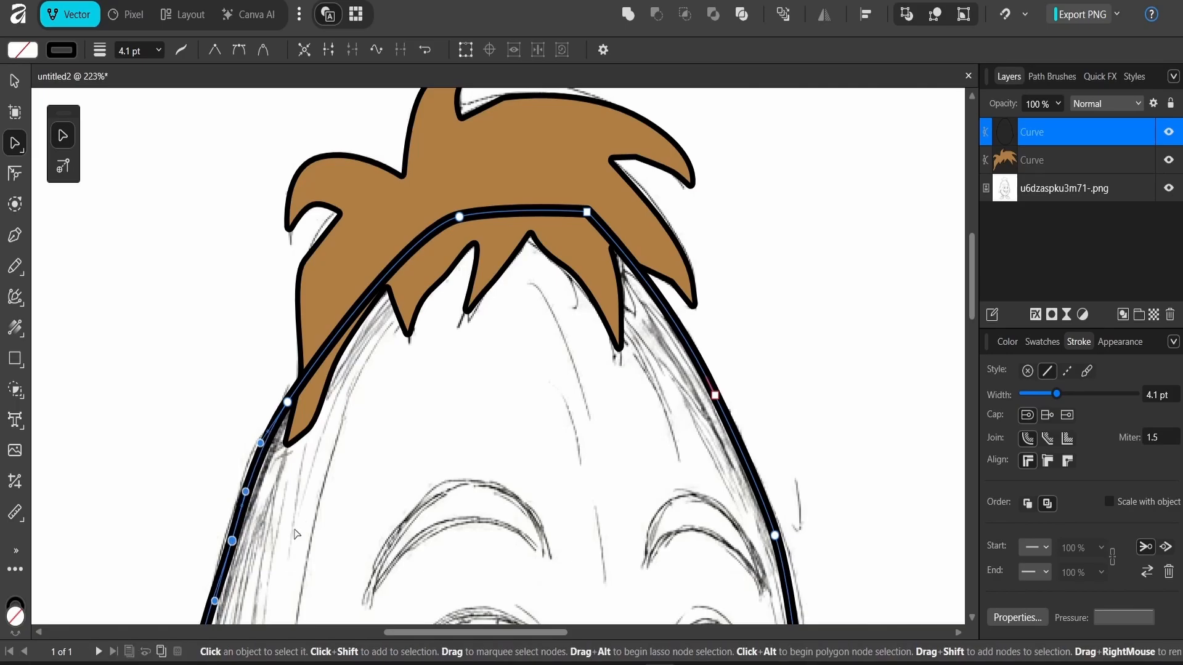
left_click_drag(261, 443, 269, 450)
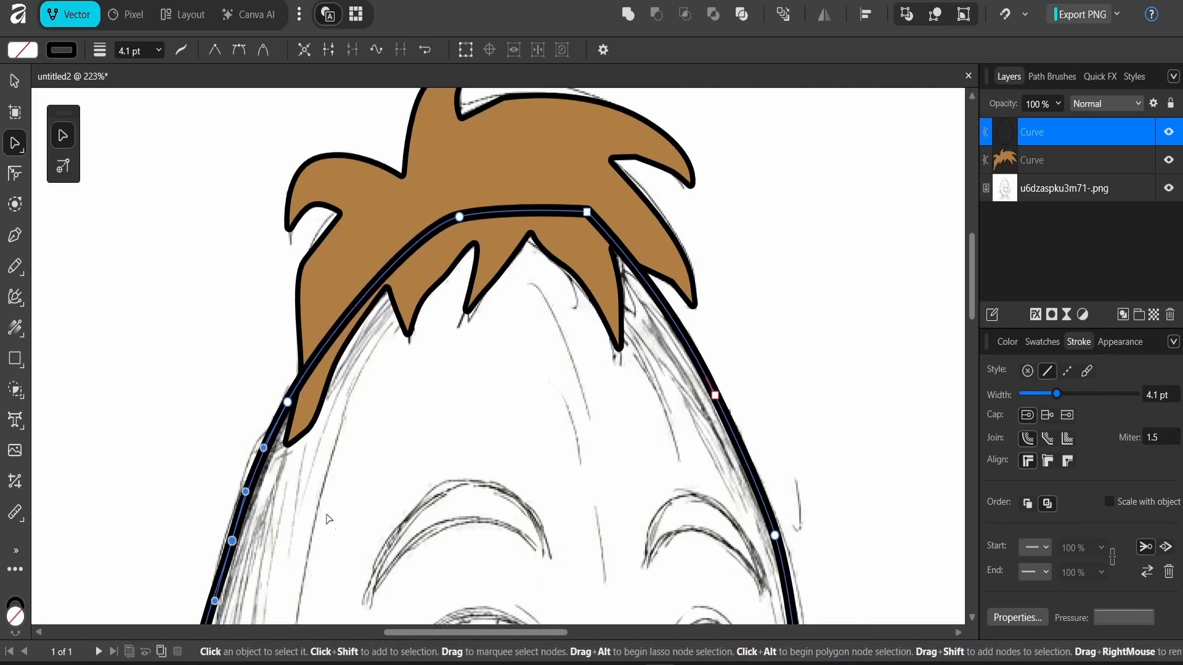
Step: Send the body shape behind the hair and fill it with dark brown 5B3100
scroll(399, 279, "down", 10)
scroll(399, 279, "up", 12)
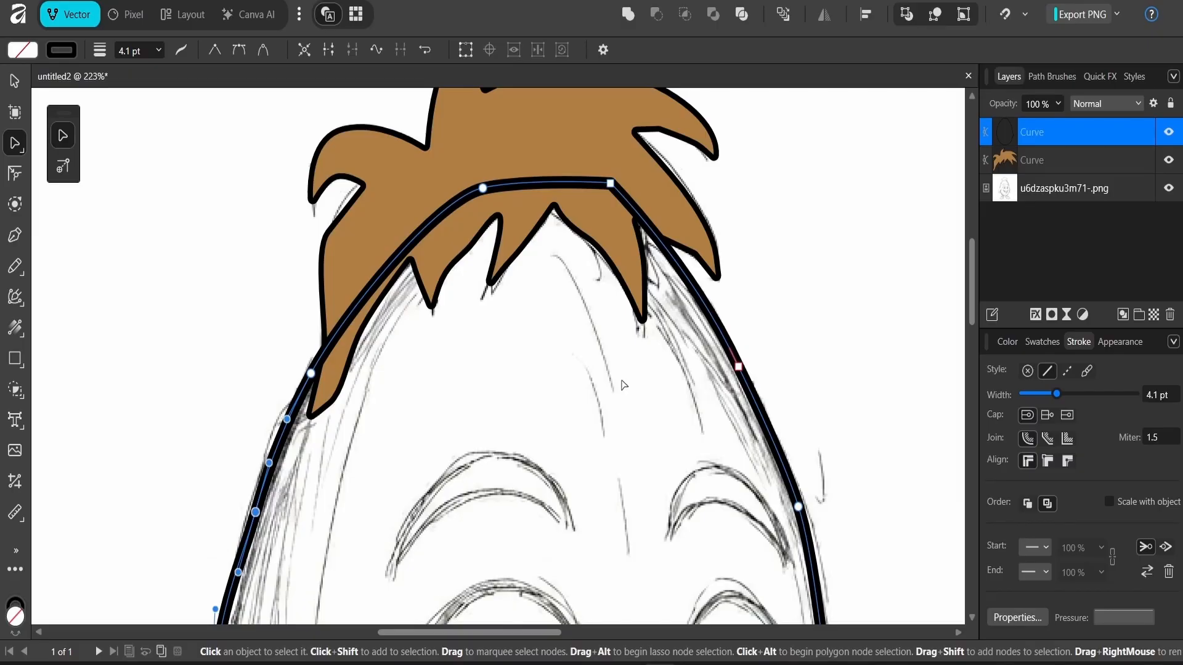
key("ctrl+bracketleft")
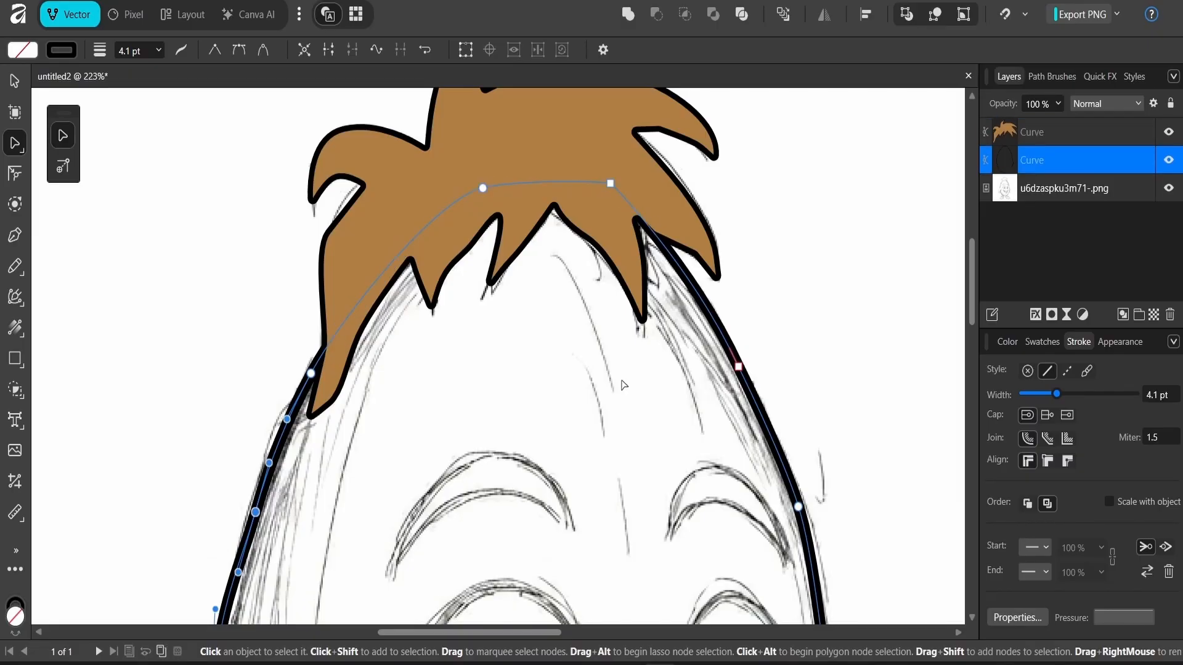
left_click_drag(660, 400, 523, 338)
scroll(597, 321, "down", 3)
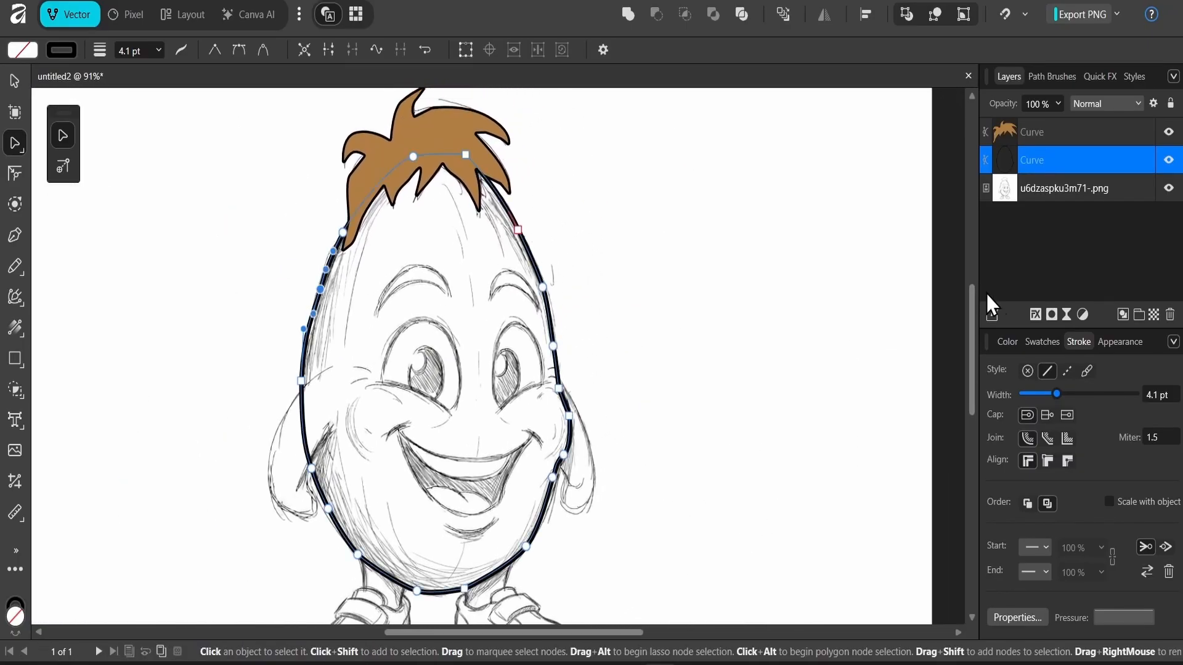
left_click(1011, 343)
left_click_drag(1085, 522, 1103, 499)
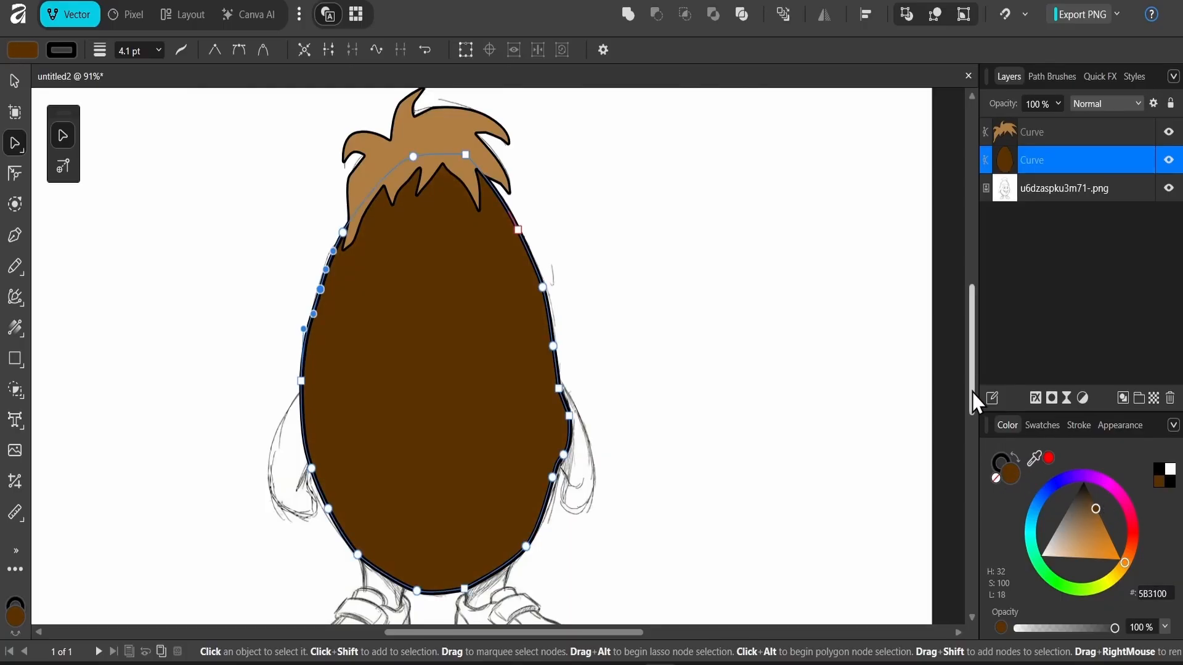
Step: Move the sketch image above all shapes, lock it, and lower its opacity so the shapes show through
left_click(1066, 194)
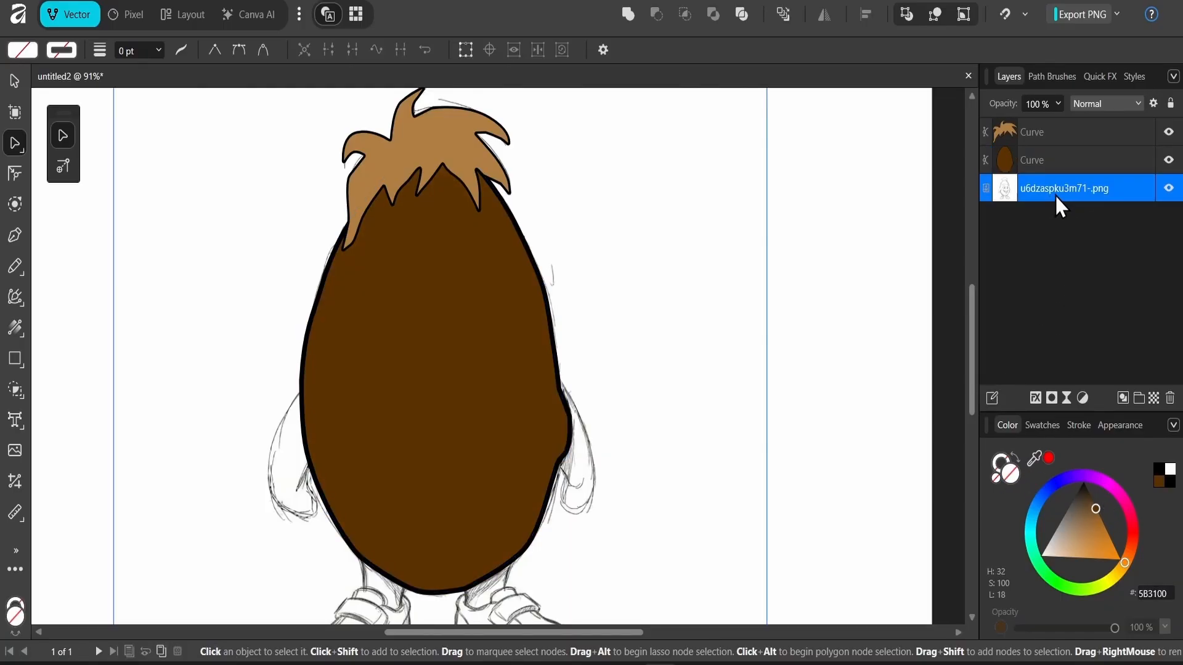
mouse_move(1055, 190)
left_mouse_down()
mouse_move(1056, 135)
mouse_move(1071, 132)
left_mouse_up()
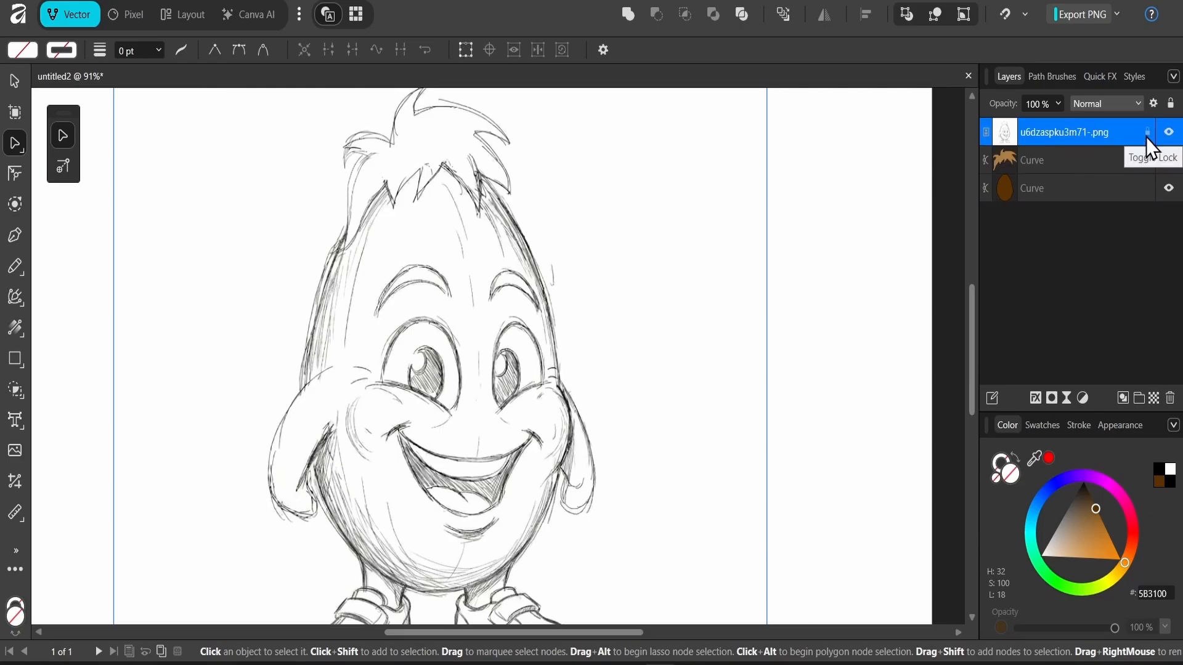
left_click(1149, 135)
left_click(1058, 104)
left_click_drag(1057, 122, 987, 122)
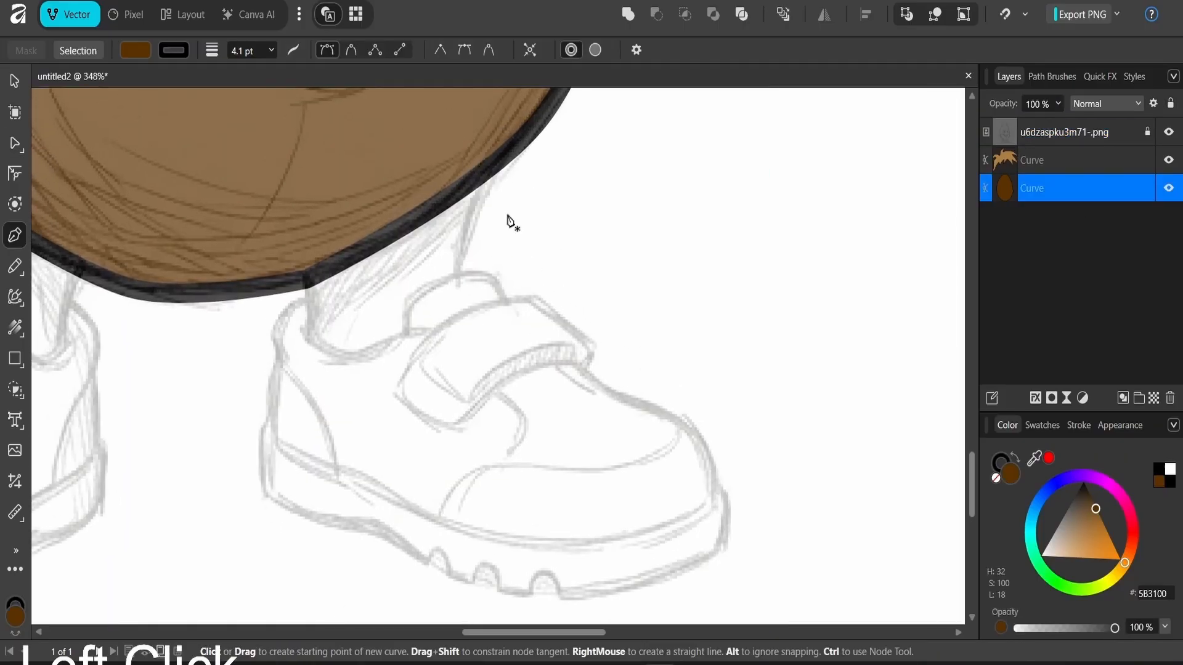
Step: Start the right-hand leg's outline inside the body, run it down the outer edge, and set its stroke width to 2.4 pt
left_click(488, 122)
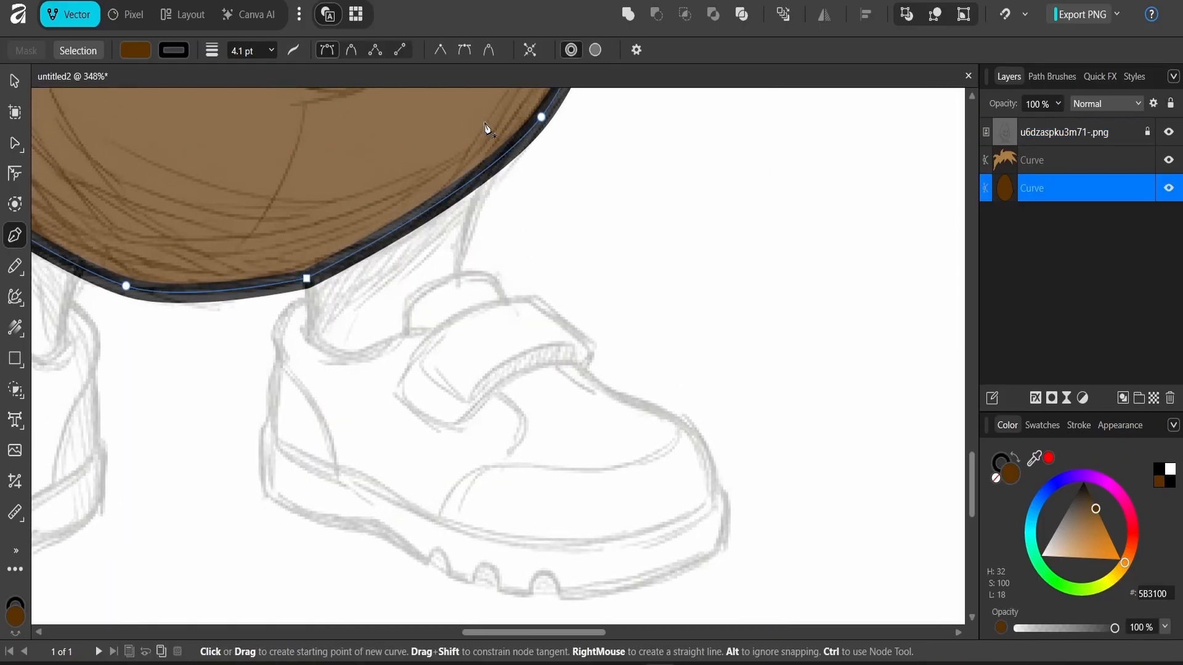
left_click(458, 255)
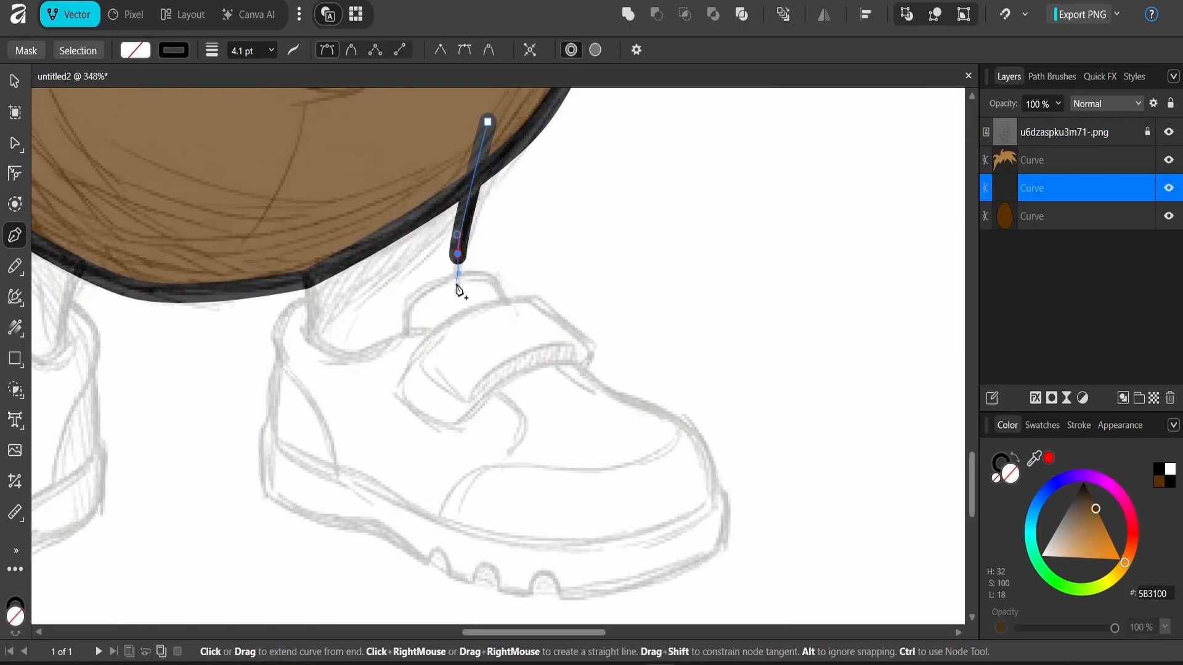
left_click(1084, 425)
left_click_drag(1056, 395, 1052, 394)
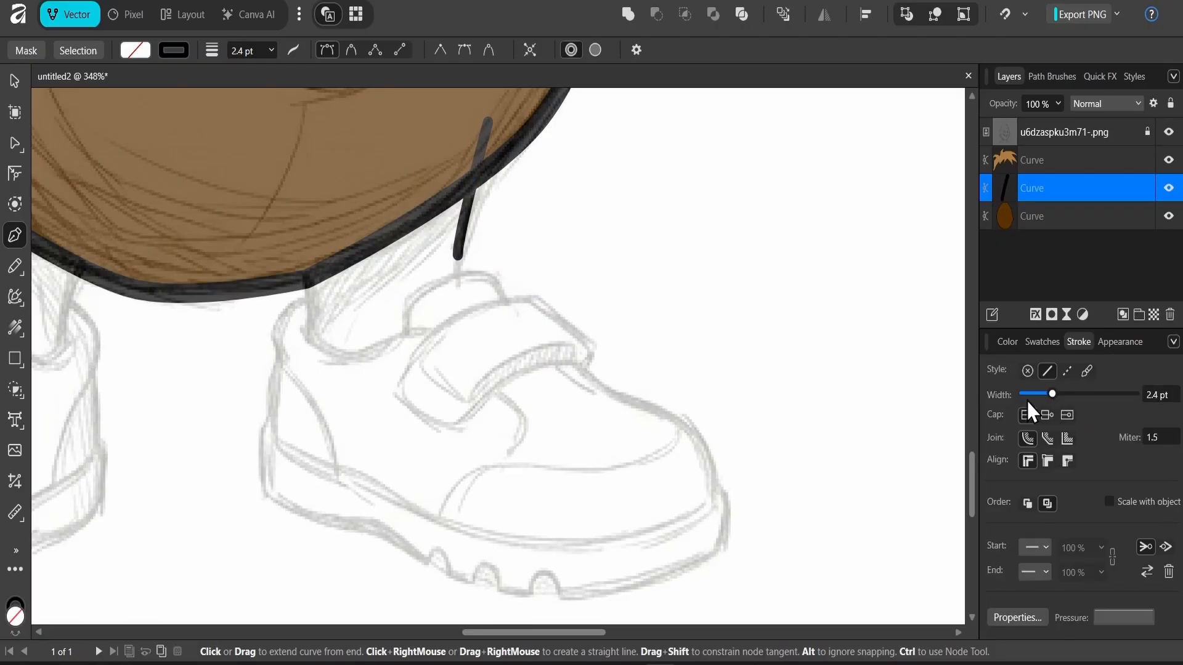
Step: Continue the leg outline down into the shoe area, up the inner edge, and close it inside the body
left_click(459, 286)
left_click(467, 362)
left_click(344, 397)
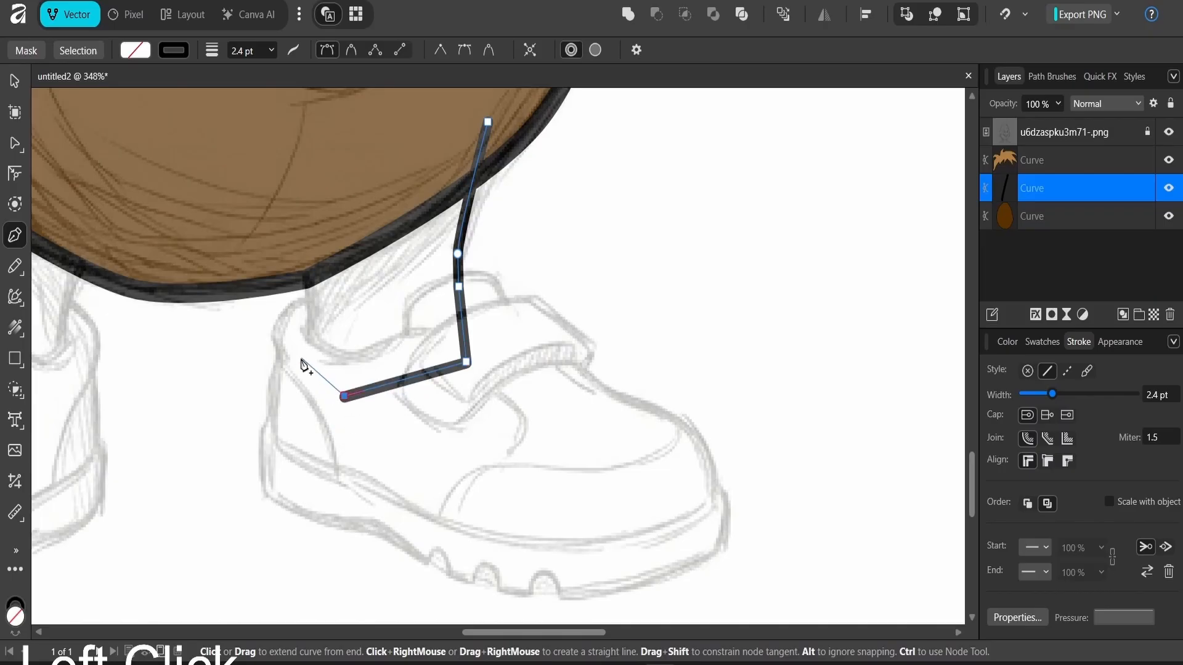
left_click(307, 357)
left_click(303, 244)
left_click(488, 122)
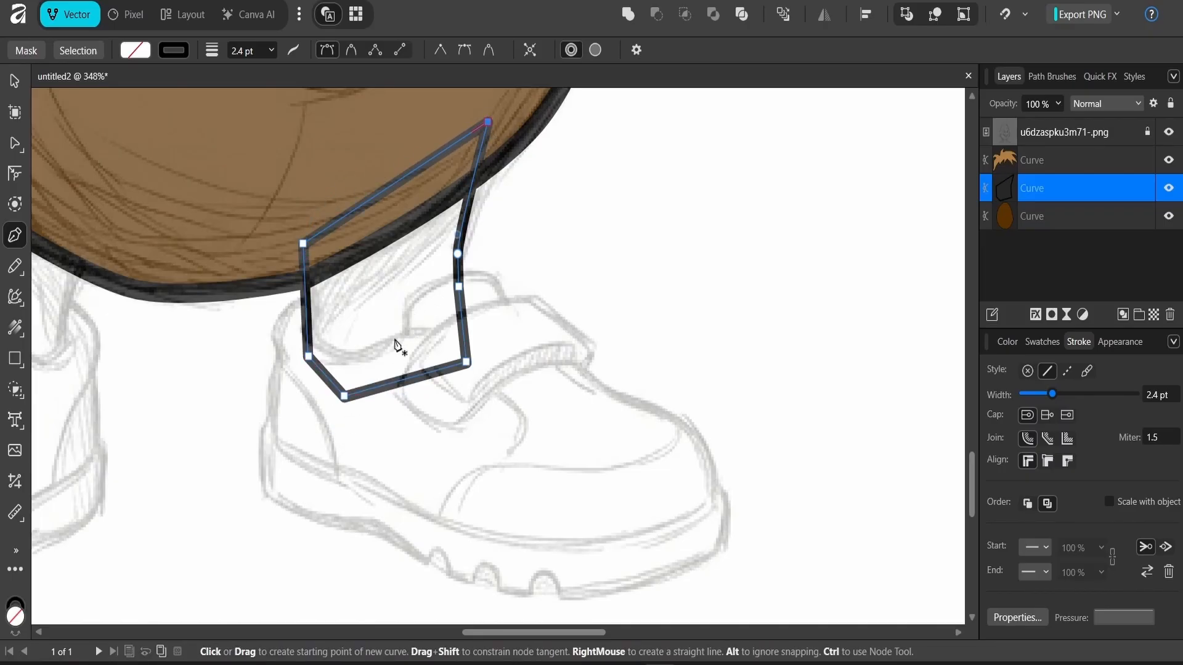
Step: Start the right-hand shoe's outline along the ankle opening and over the tongue, following the sketch
left_click(324, 345)
left_click_drag(361, 354, 373, 351)
left_click(405, 331)
left_click(408, 298)
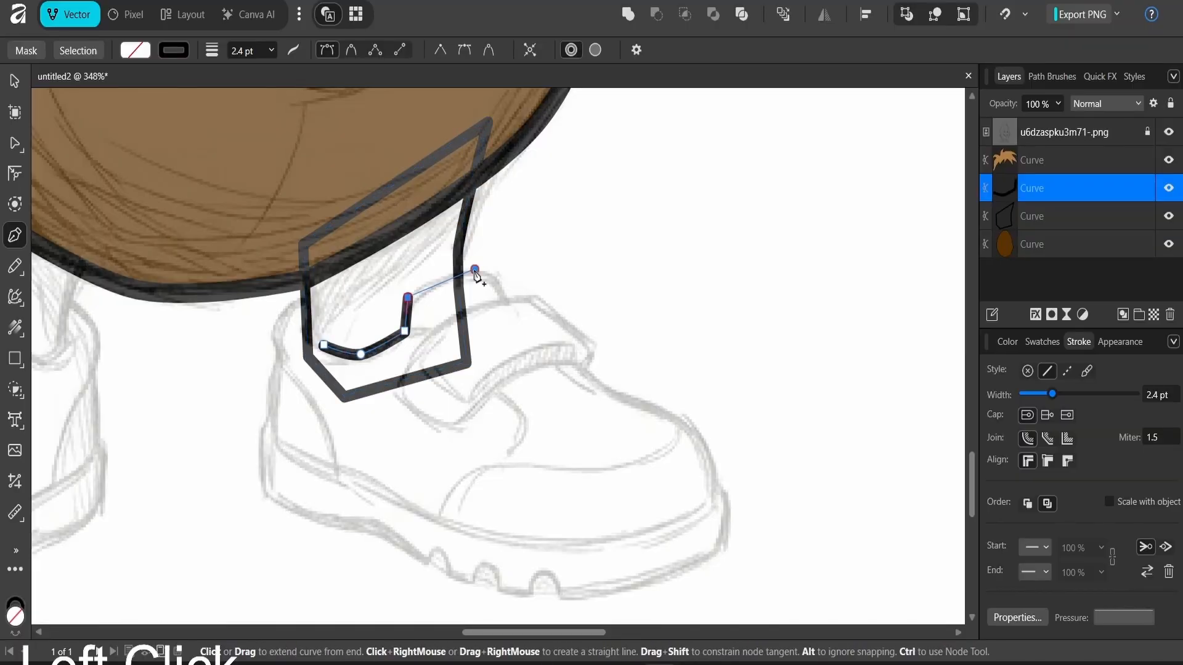
left_click(475, 270)
left_click(500, 287)
left_click(504, 299)
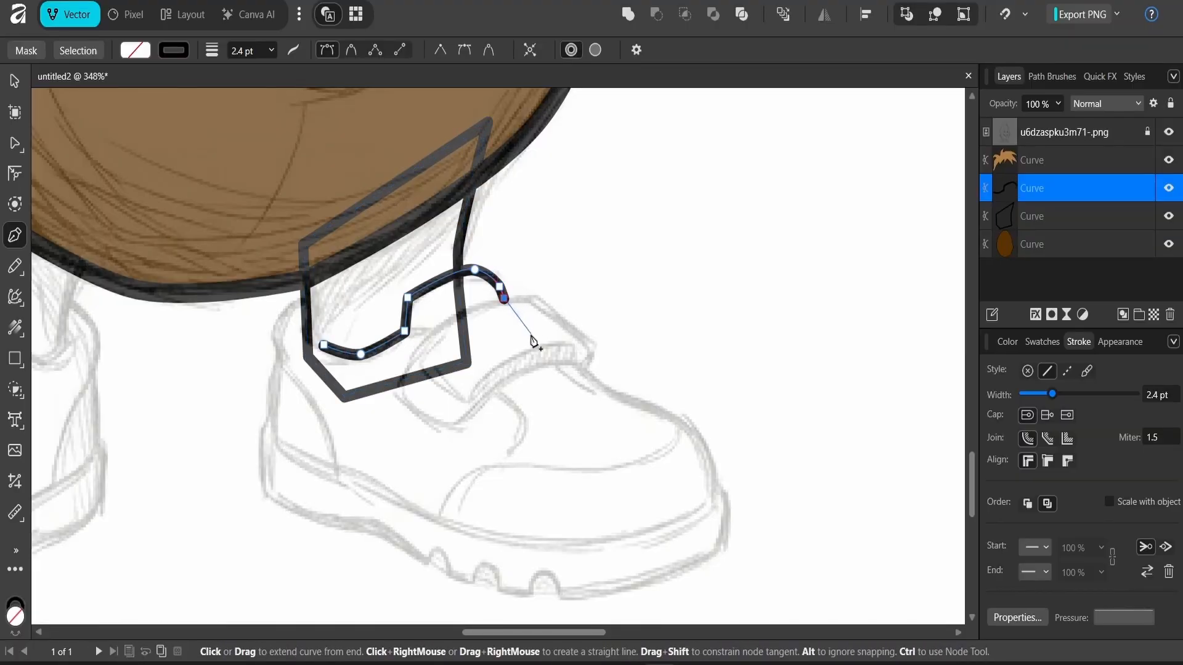
Step: Extend the shoe outline down the instep, around the toe, and onto the underside of the sole
left_click_drag(557, 355, 622, 395)
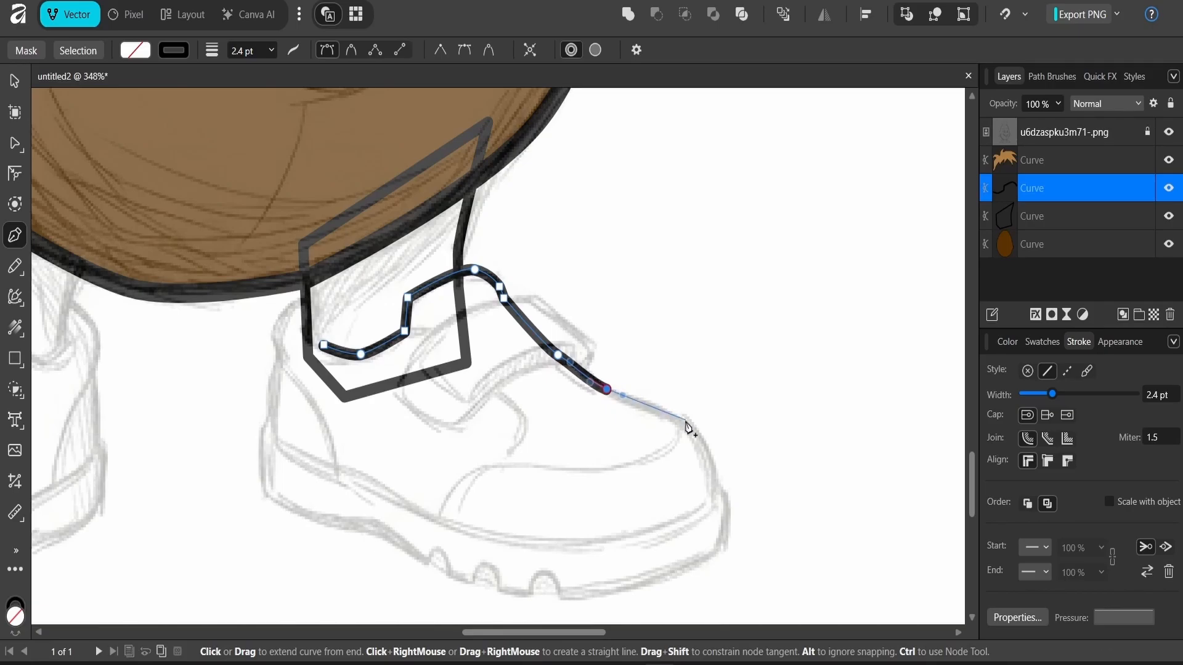
left_click_drag(685, 420, 700, 434)
left_click(713, 477)
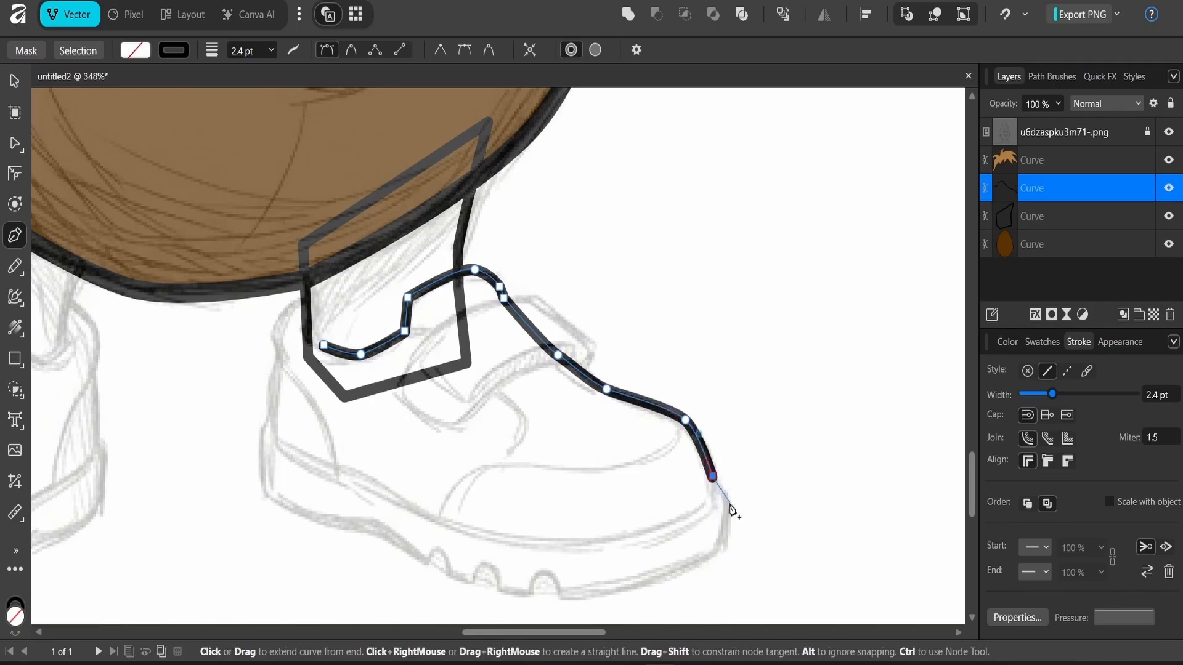
left_click(730, 503)
left_click(726, 550)
key("space")
left_click_drag(692, 565, 651, 535)
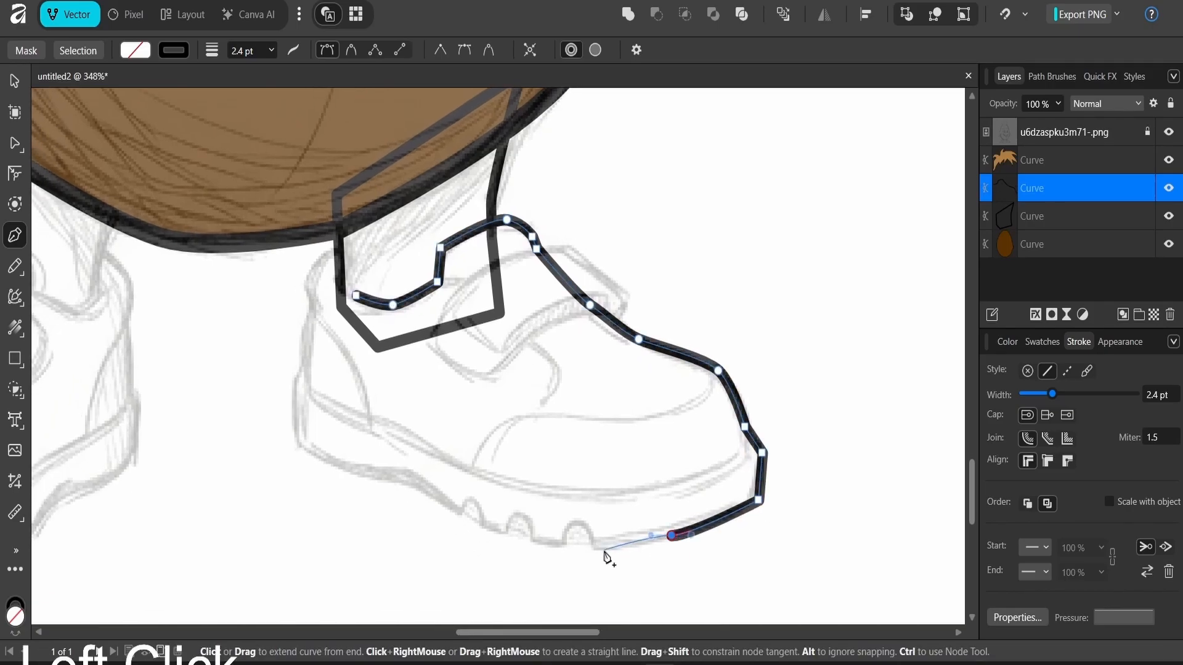
Step: Trace the sole's underside with its three rounded tread notches in the shoe outline
left_click(596, 547)
left_click(578, 523)
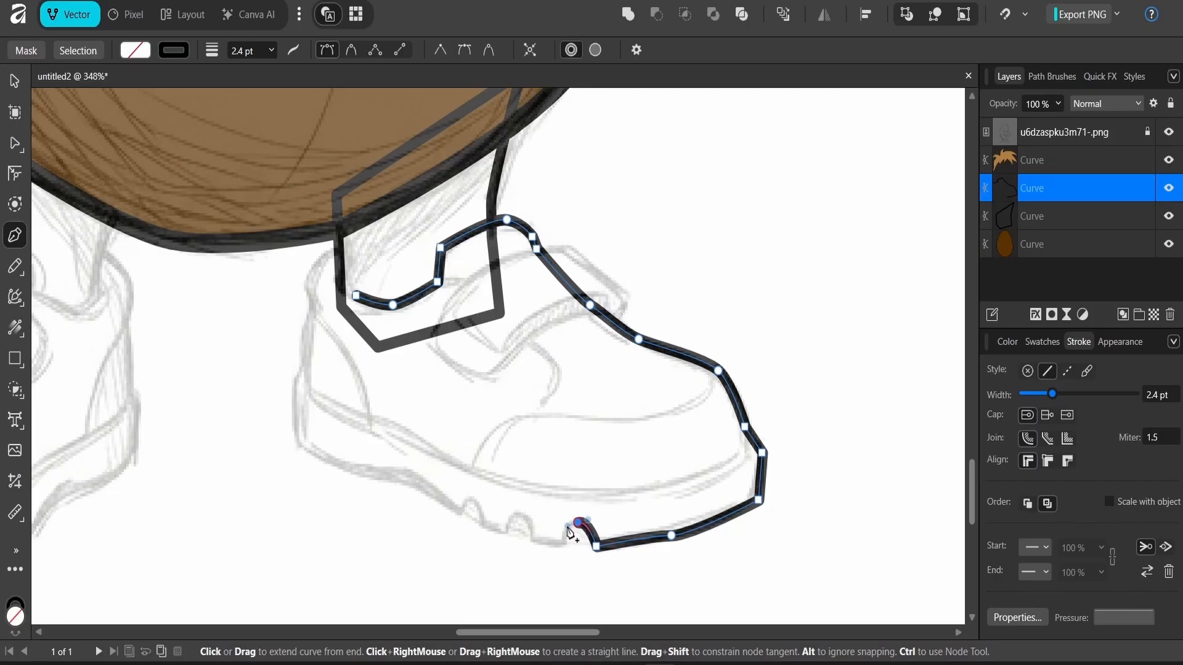
left_click(563, 542)
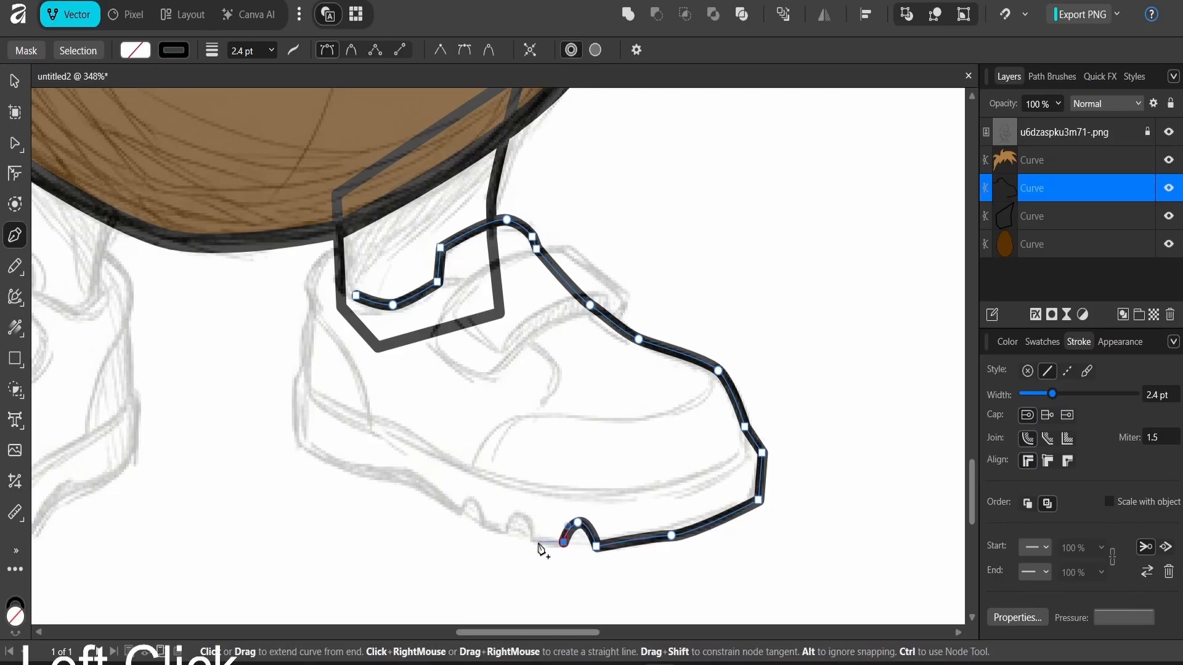
left_click(506, 532)
left_click(481, 527)
left_click(472, 500)
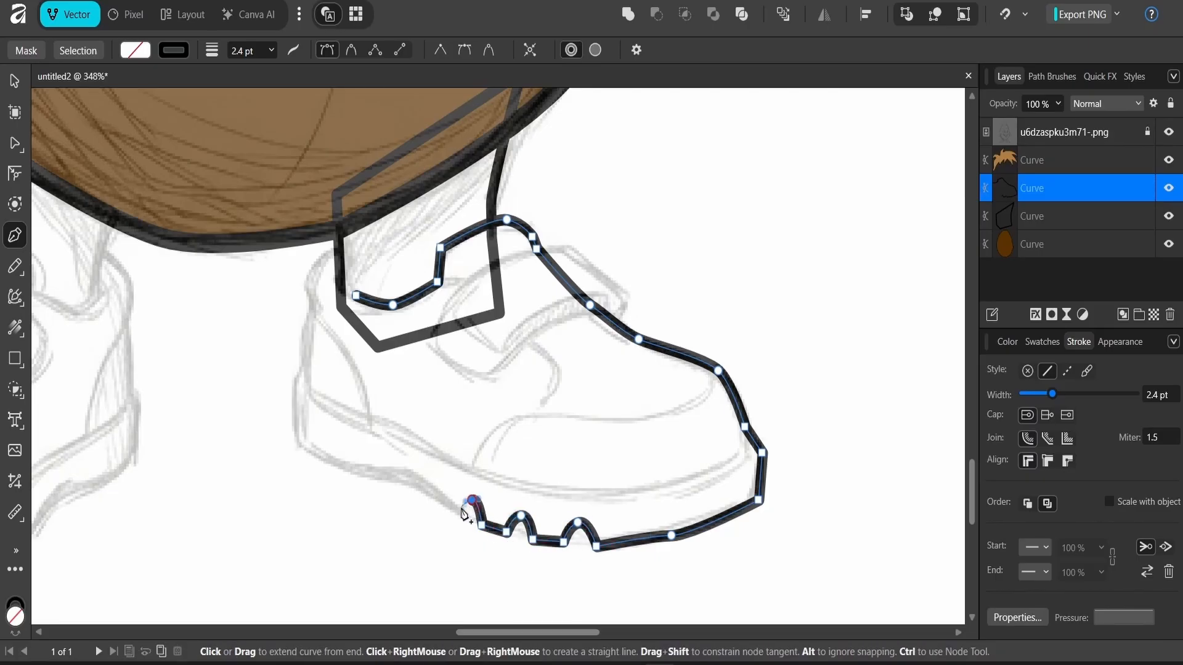
left_click(460, 515)
Step: Trace the rear sole and heel up to the ankle opening and close the shoe outline at its starting node
left_click(442, 505)
left_click(396, 476)
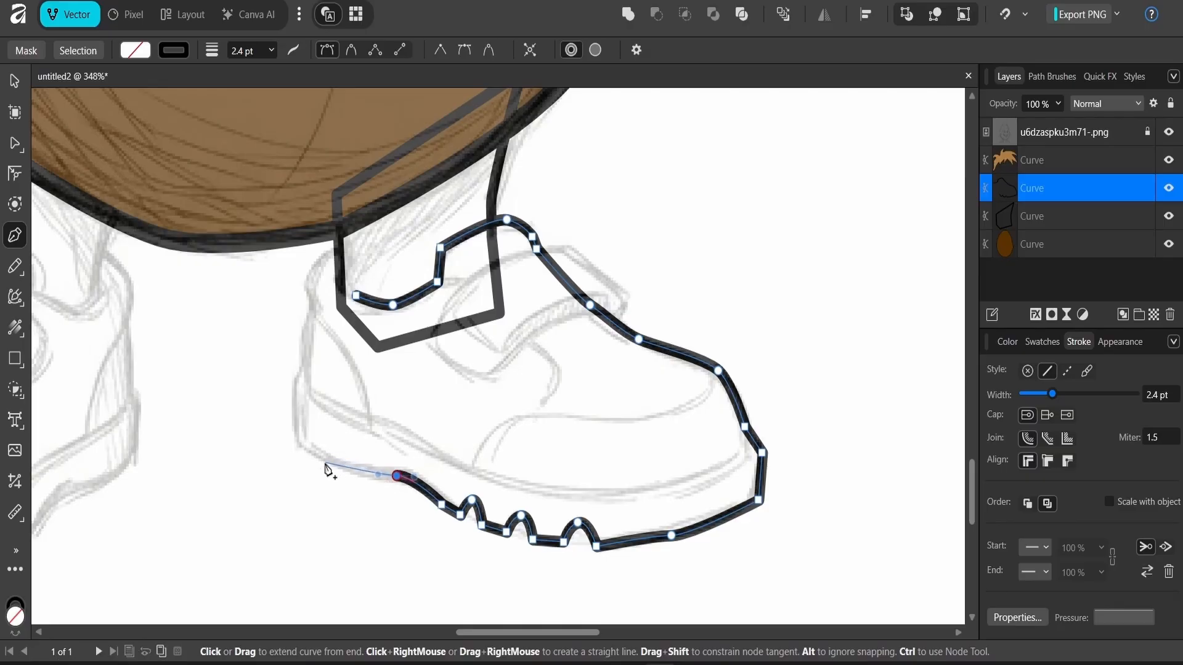
left_click(335, 467)
left_click(296, 440)
left_click(295, 379)
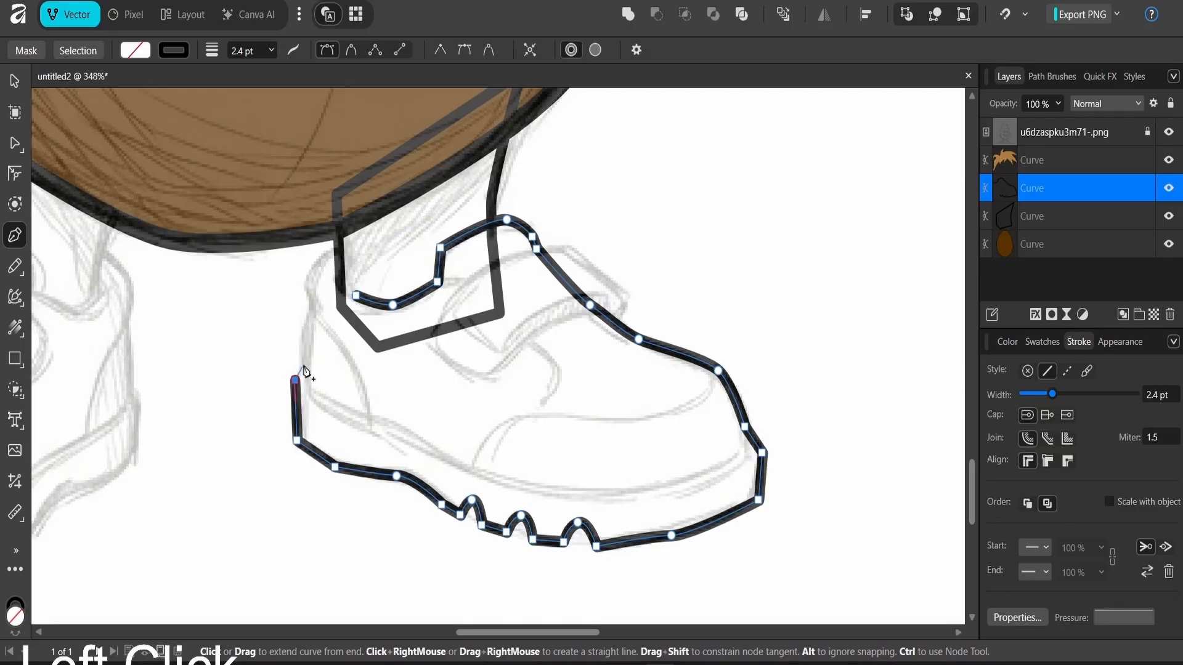
left_click(311, 302)
left_click(312, 274)
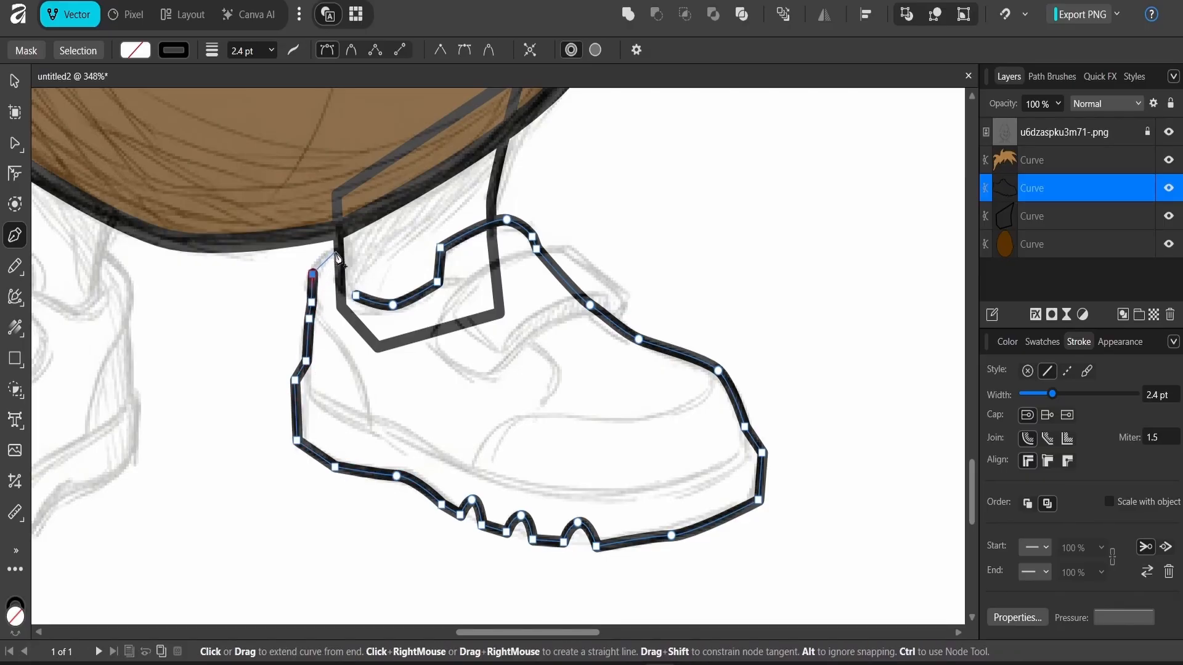
left_click(335, 256)
left_click(357, 297)
key("Escape")
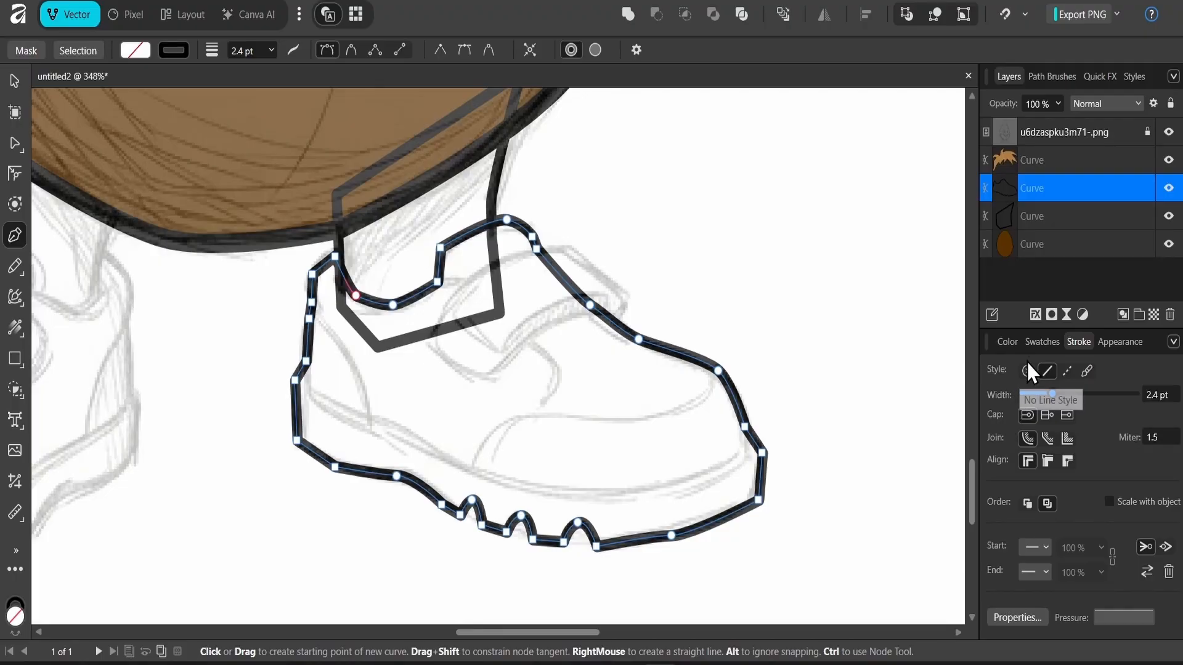
Step: Fill the shoe shape with the dark grey-brown 5C554E
left_click(1008, 341)
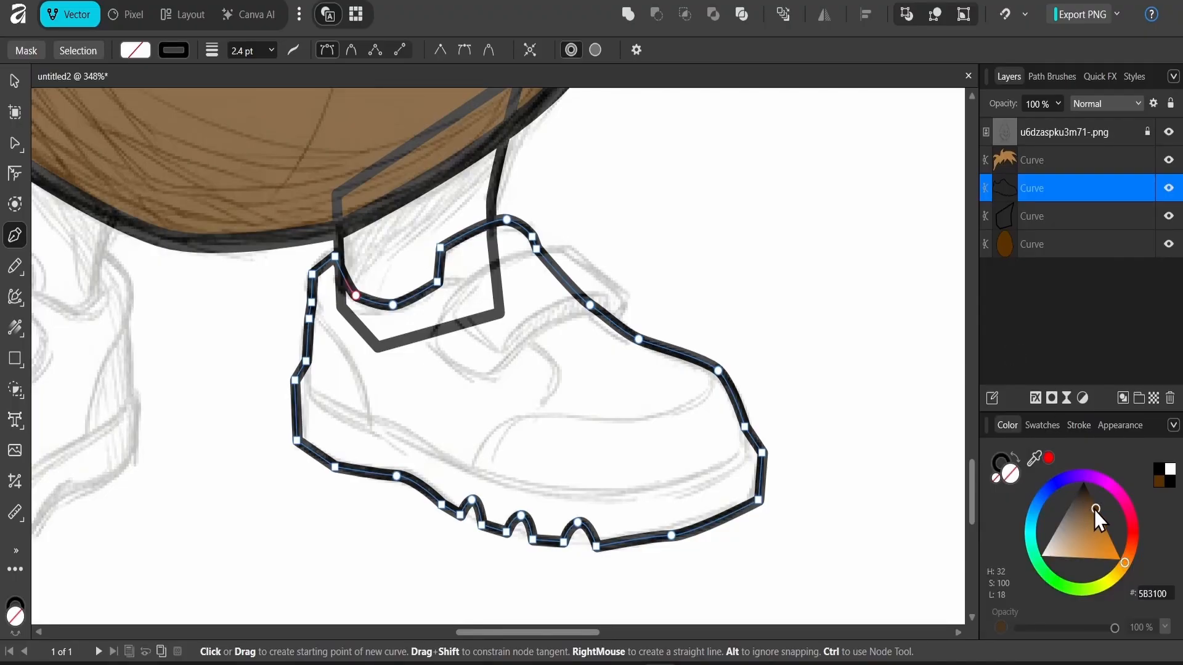
left_click_drag(1092, 509, 1073, 512)
left_click_drag(605, 275, 700, 430)
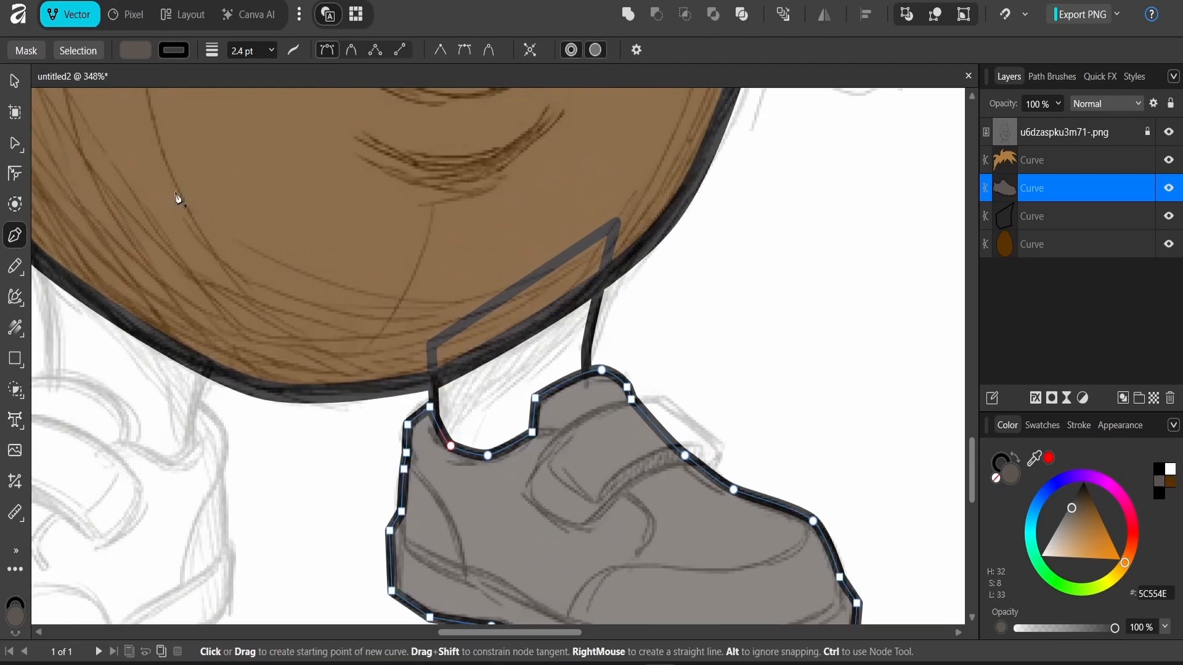
Step: Fill the leg shape with the body's dark brown 5B3100 and send it behind the body
left_click(15, 81)
left_click(592, 330)
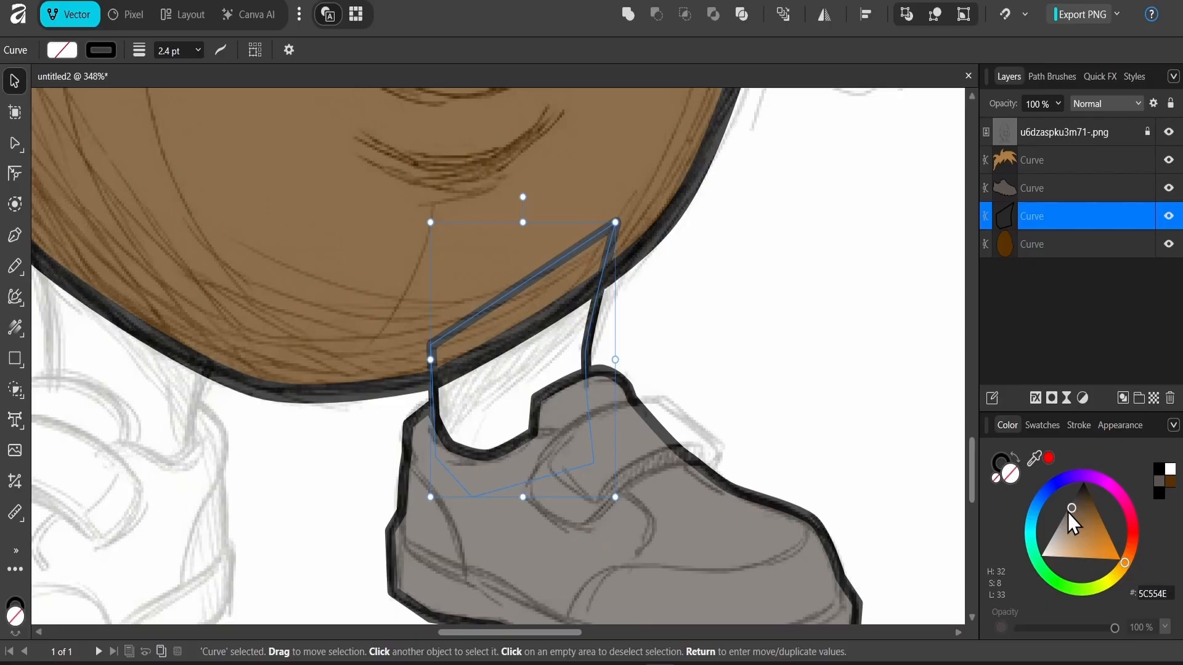
left_click(1171, 481)
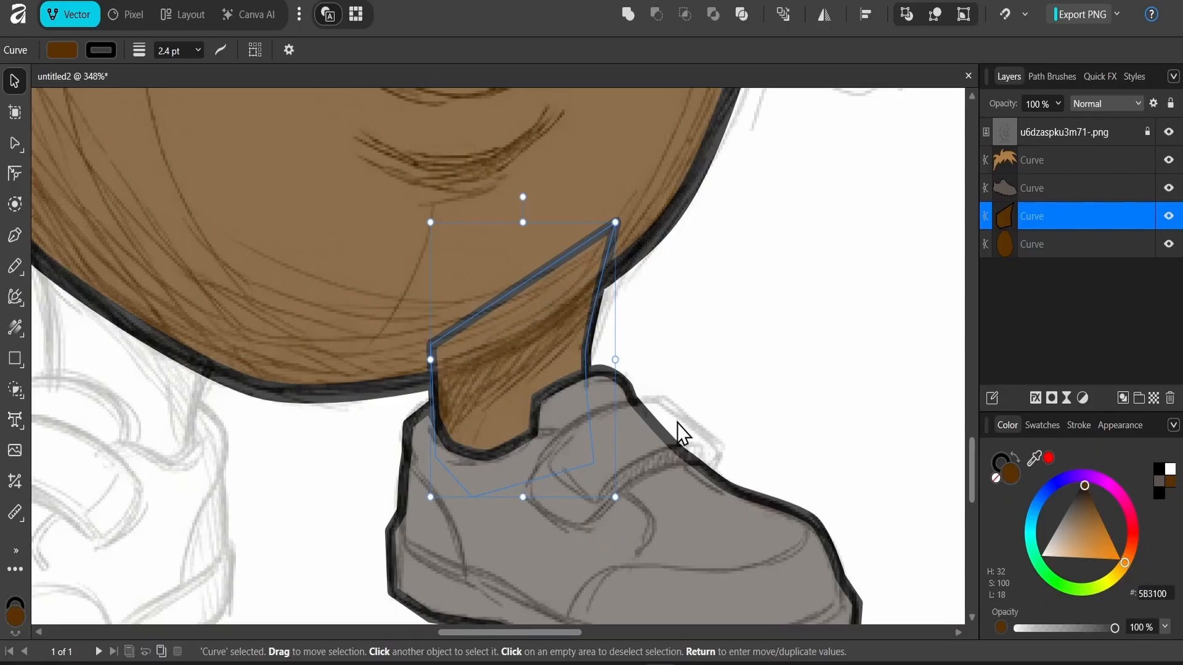
left_click(680, 362)
left_click(562, 294)
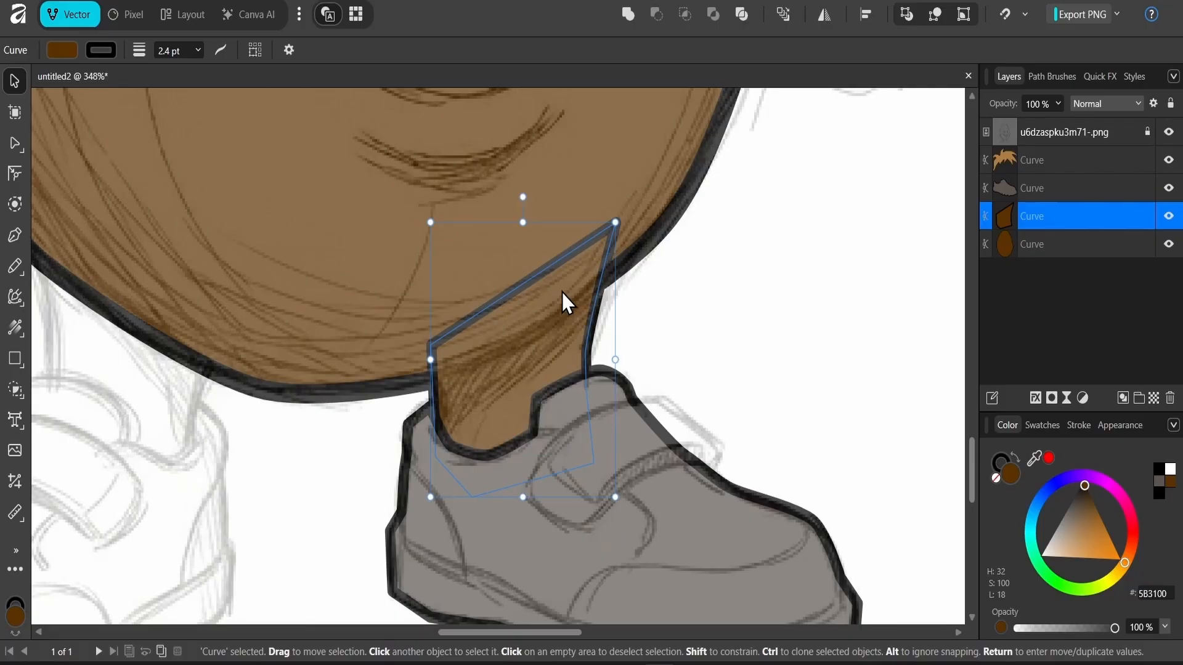
key("ctrl+[")
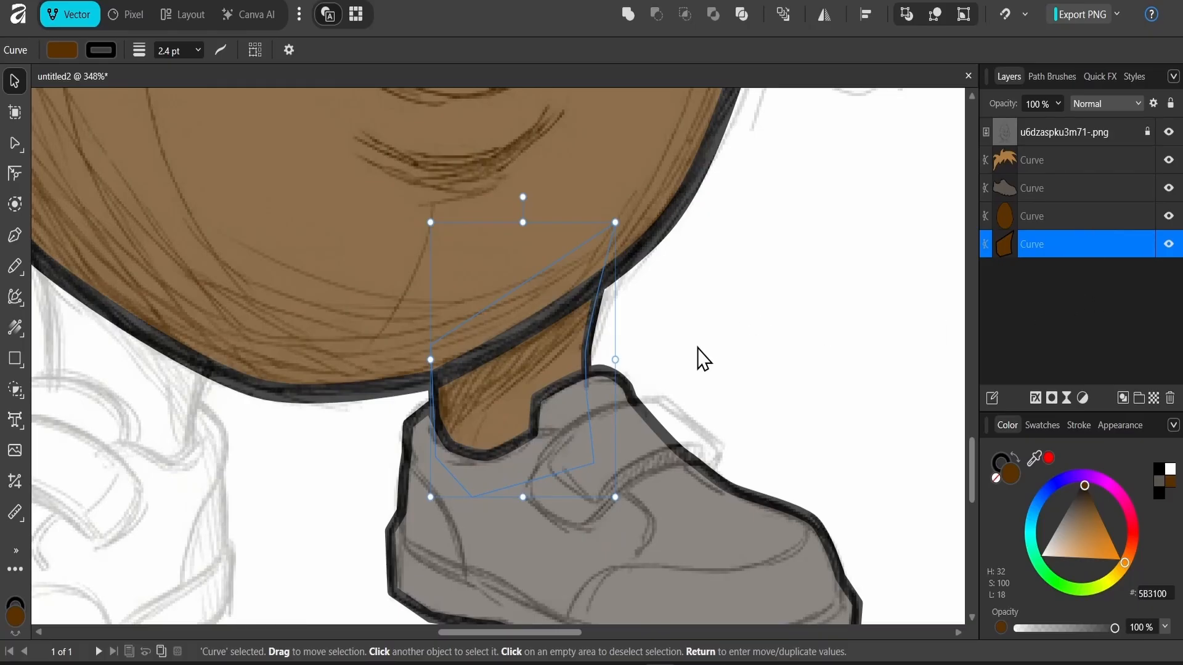
Step: Draw the curved toe-cap seam across the front of the shoe as a separate open line, following the sketch
scroll(702, 358, "down", 6, "ctrl")
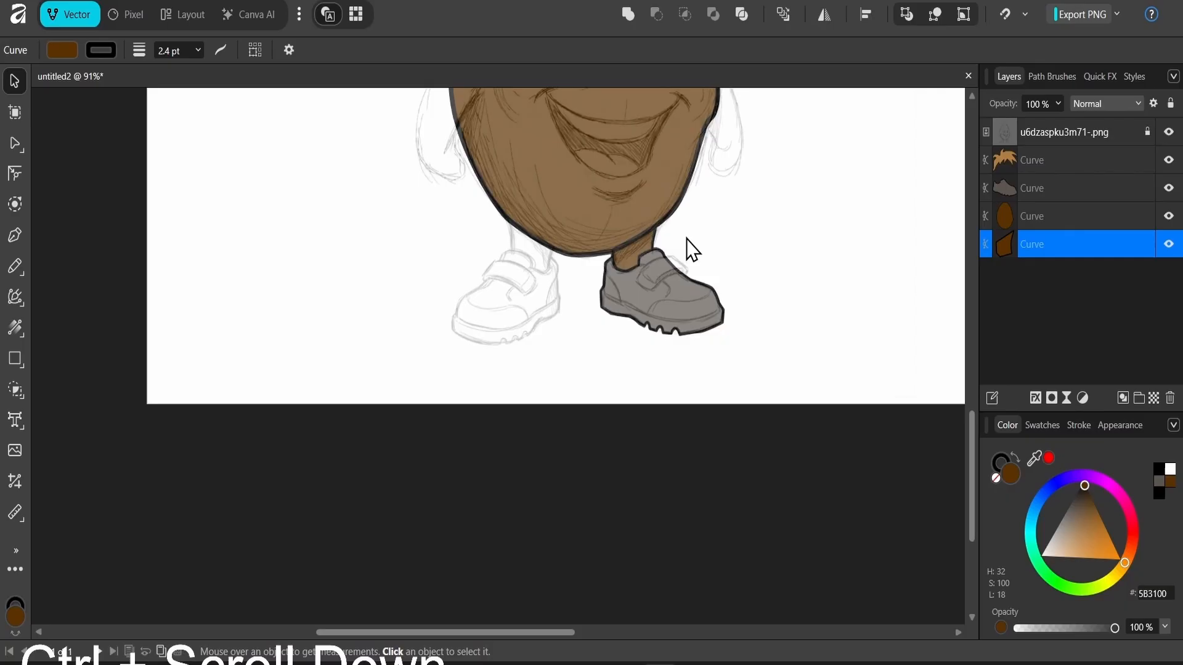
left_click_drag(702, 237, 610, 333)
scroll(605, 422, "up", 6, "ctrl")
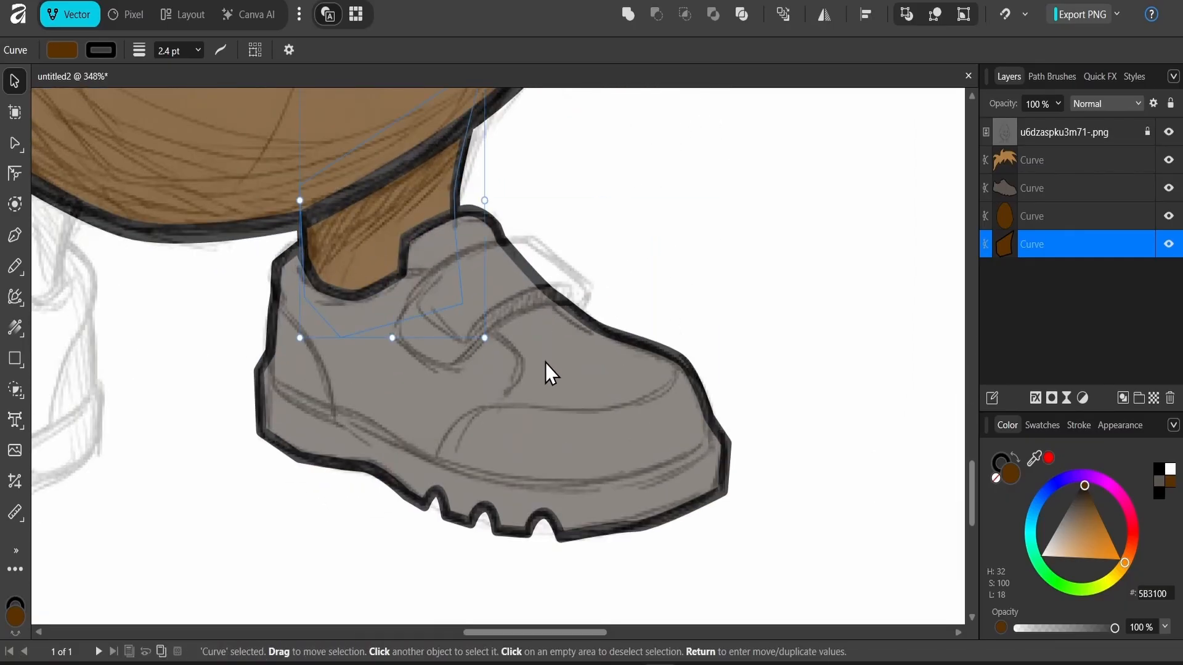
left_click(564, 401)
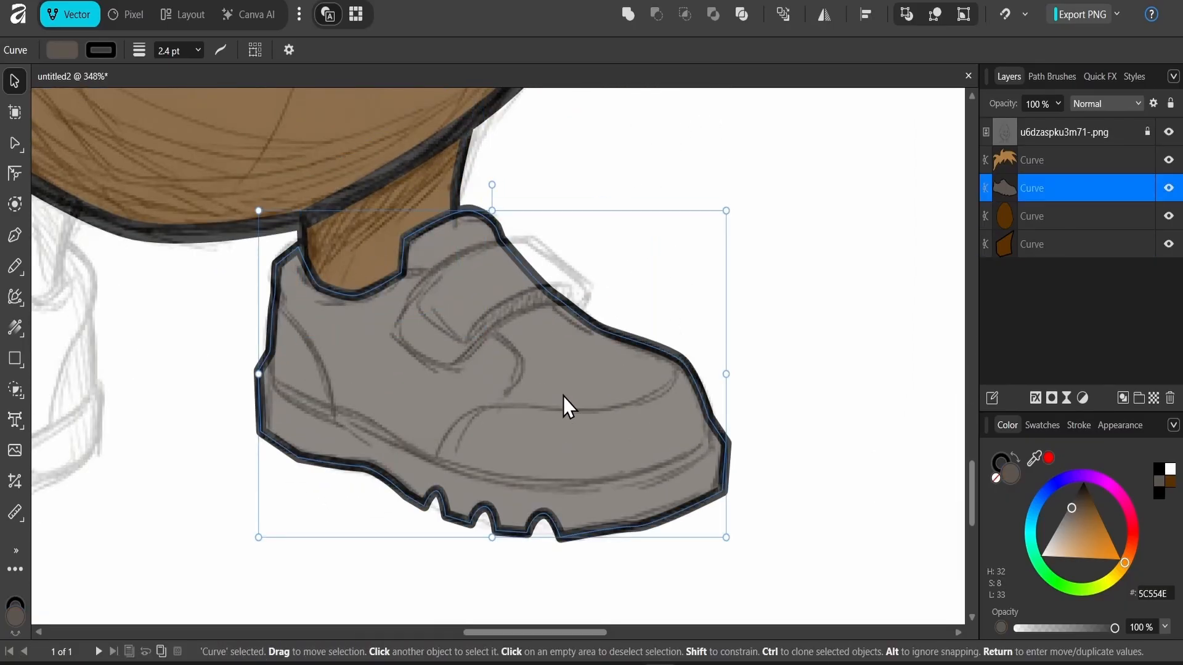
key("p")
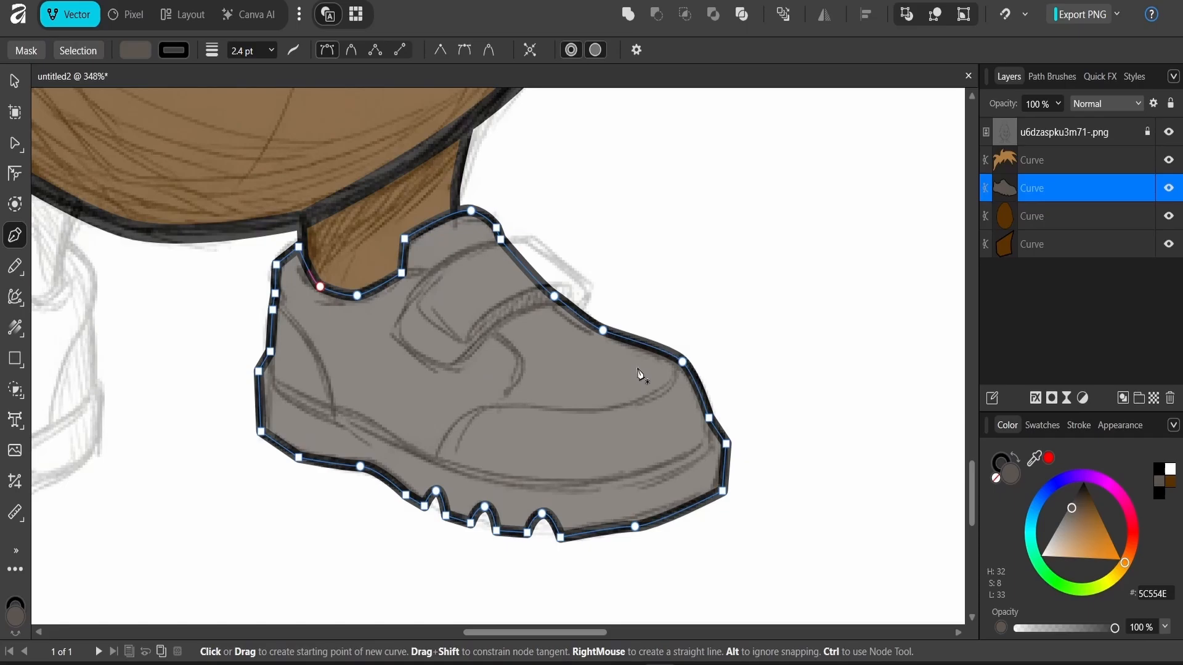
left_click(676, 377)
left_click_drag(662, 396, 566, 410)
left_click(514, 405)
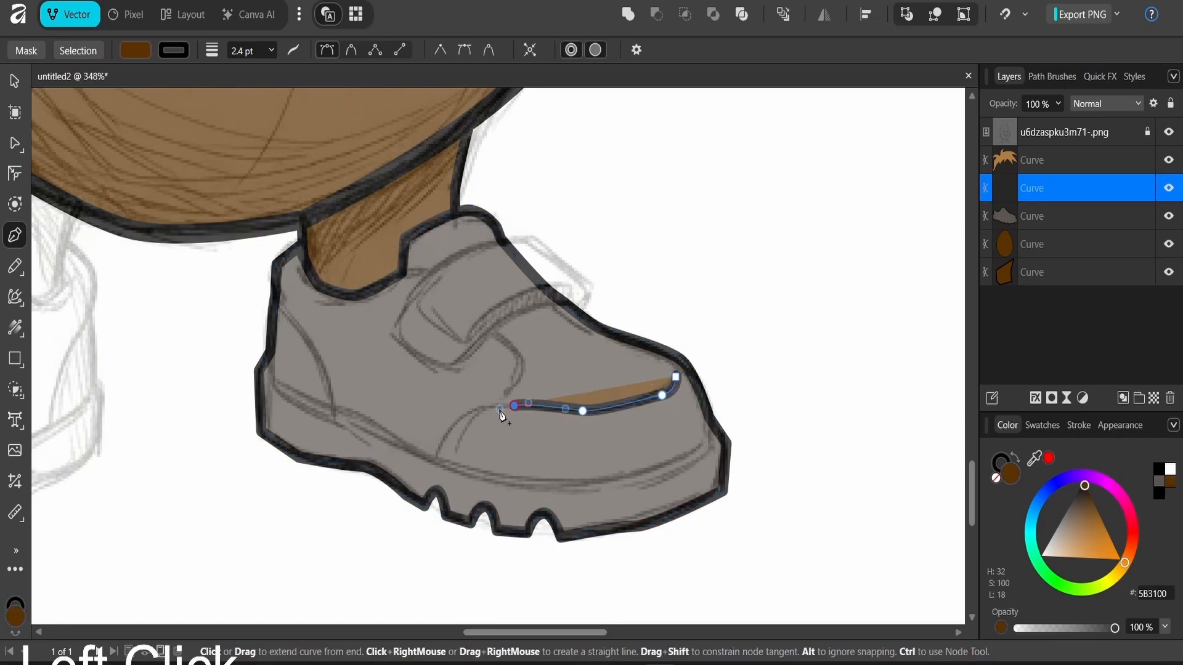
left_click(466, 415)
left_click_drag(440, 446, 437, 456)
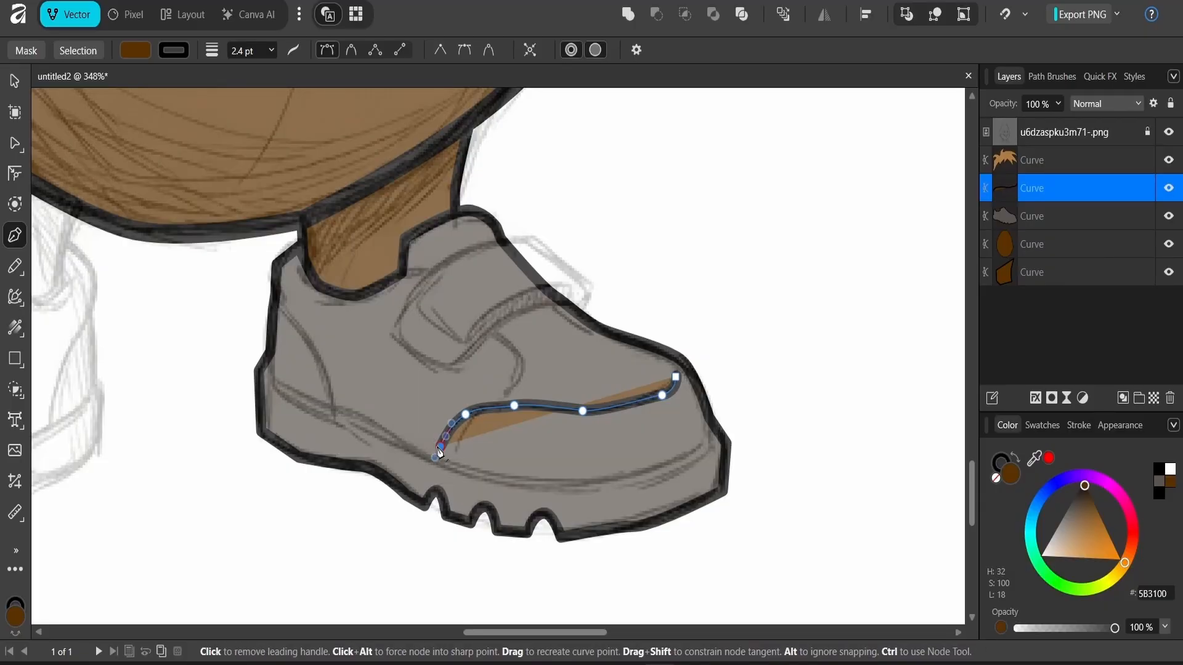
key("v")
key("p")
key("Escape")
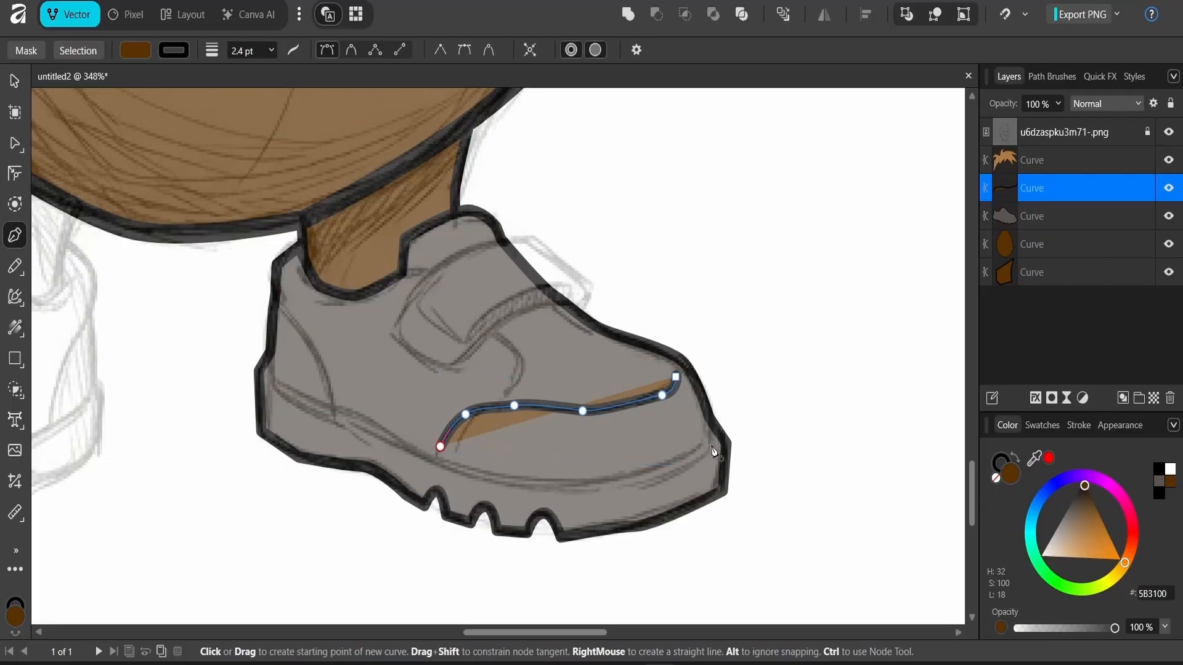
Step: Draw a separate open line along the top of the sole from the toe to the heel
left_click(709, 437)
left_click_drag(687, 456, 586, 479)
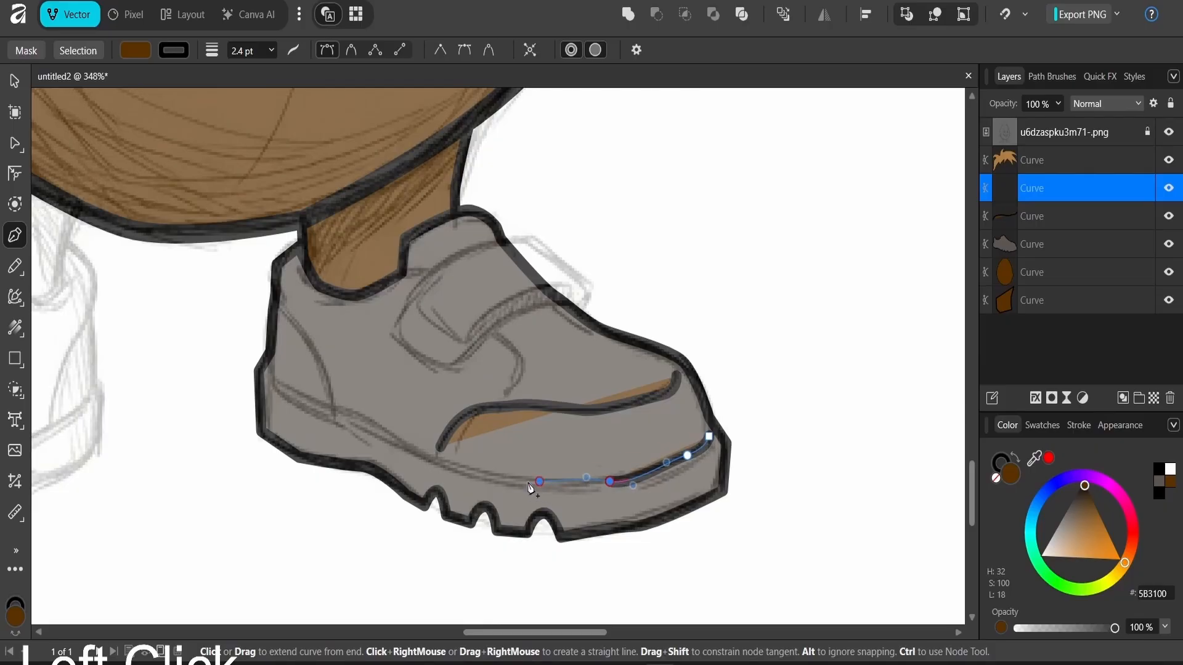
left_click_drag(438, 463, 429, 457)
left_click_drag(312, 400, 300, 399)
left_click(276, 381)
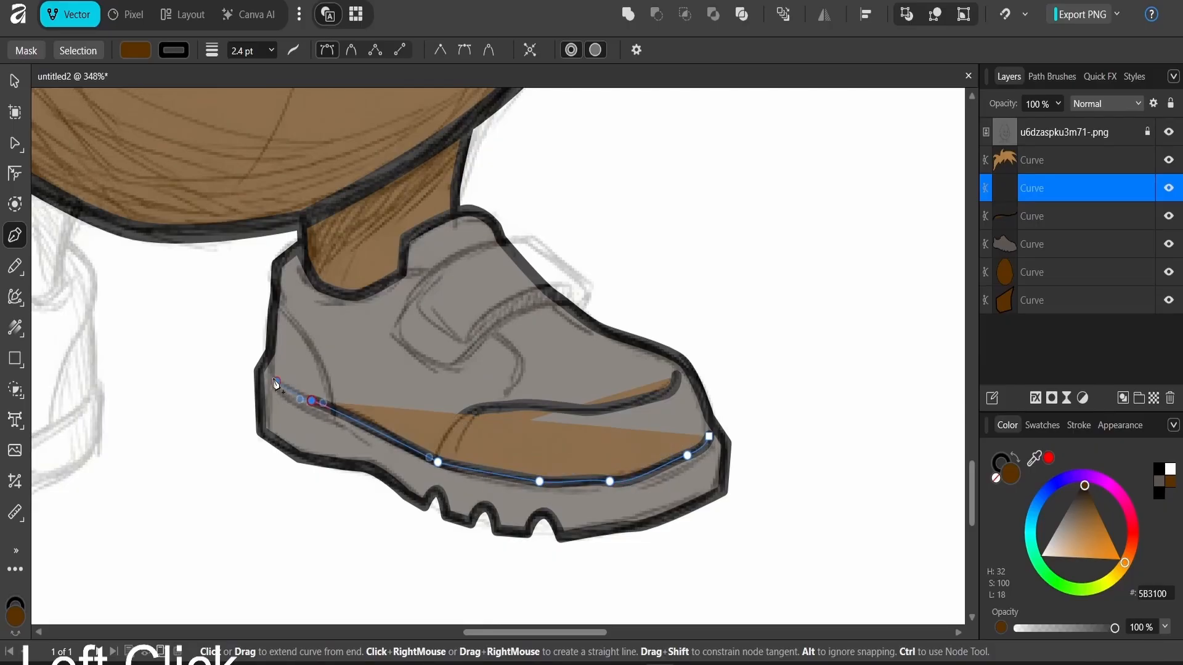
key("Escape")
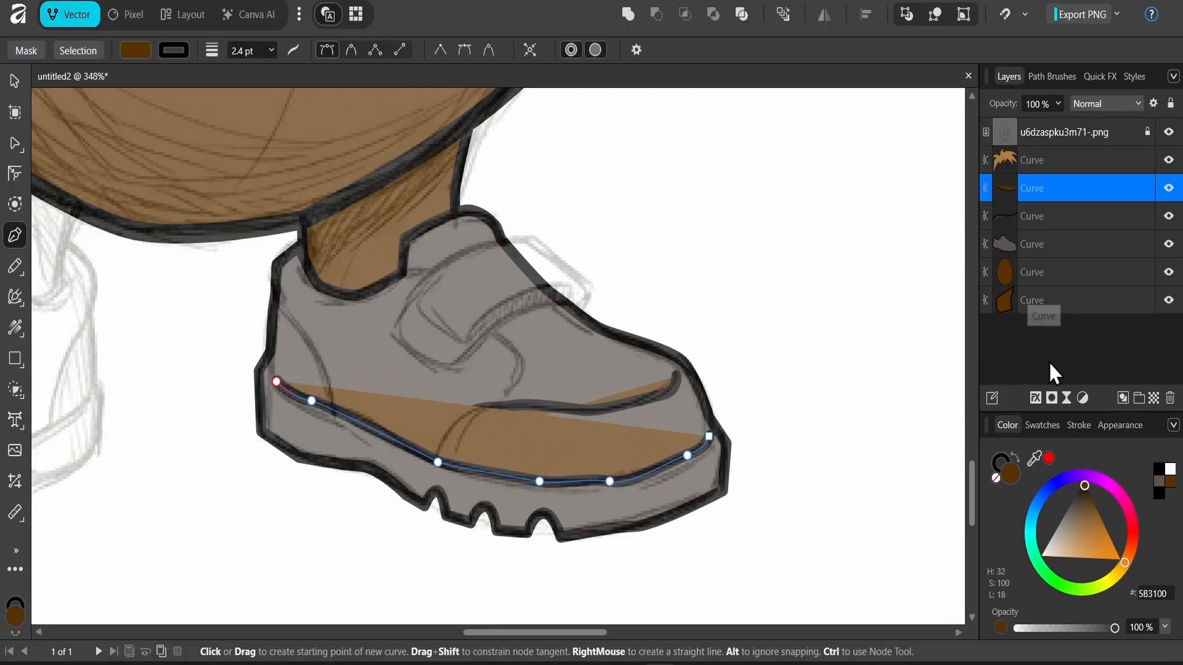
Step: Remove the fill from the sole line and the toe-cap seam, leaving only their strokes, and deselect everything
left_click(996, 479)
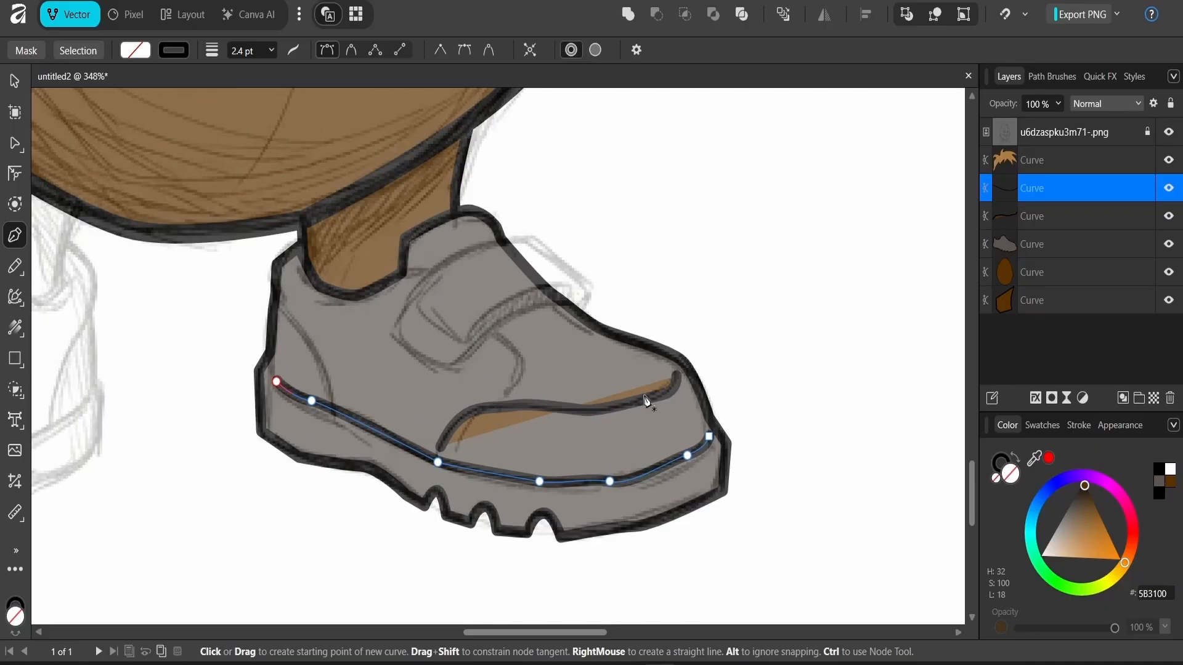
key("v")
left_click(667, 264)
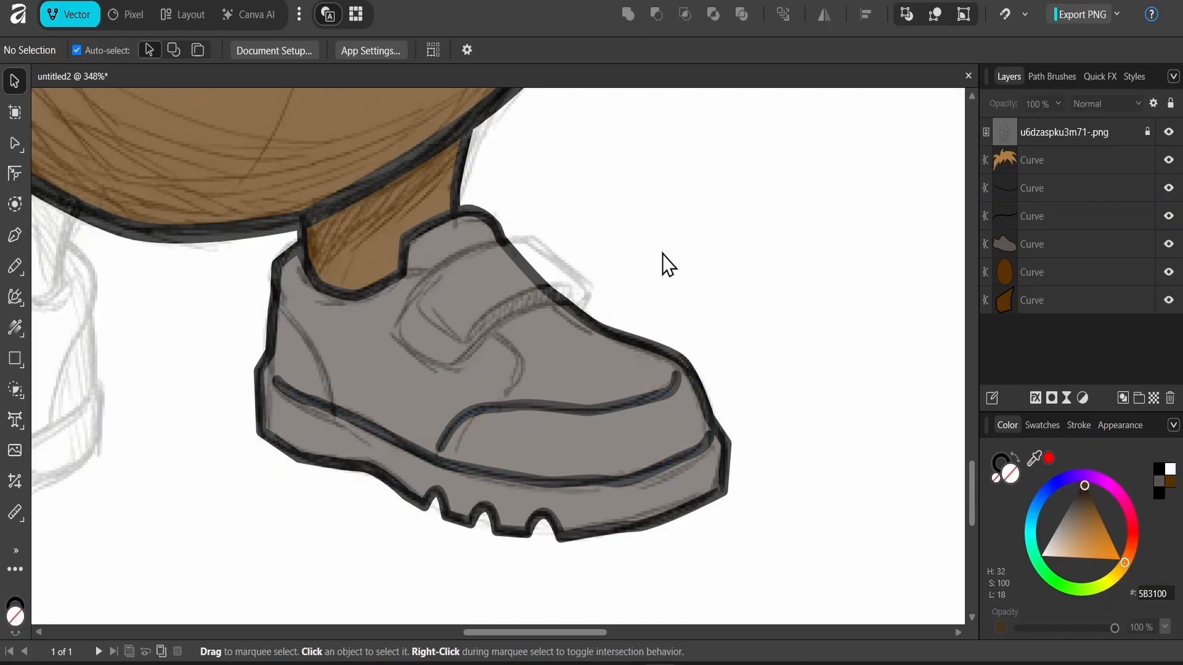
Step: Hide the sketch image and group the leg, the shoe and the shoe's two detail lines
scroll(667, 265, "down", 5)
left_click(1169, 132)
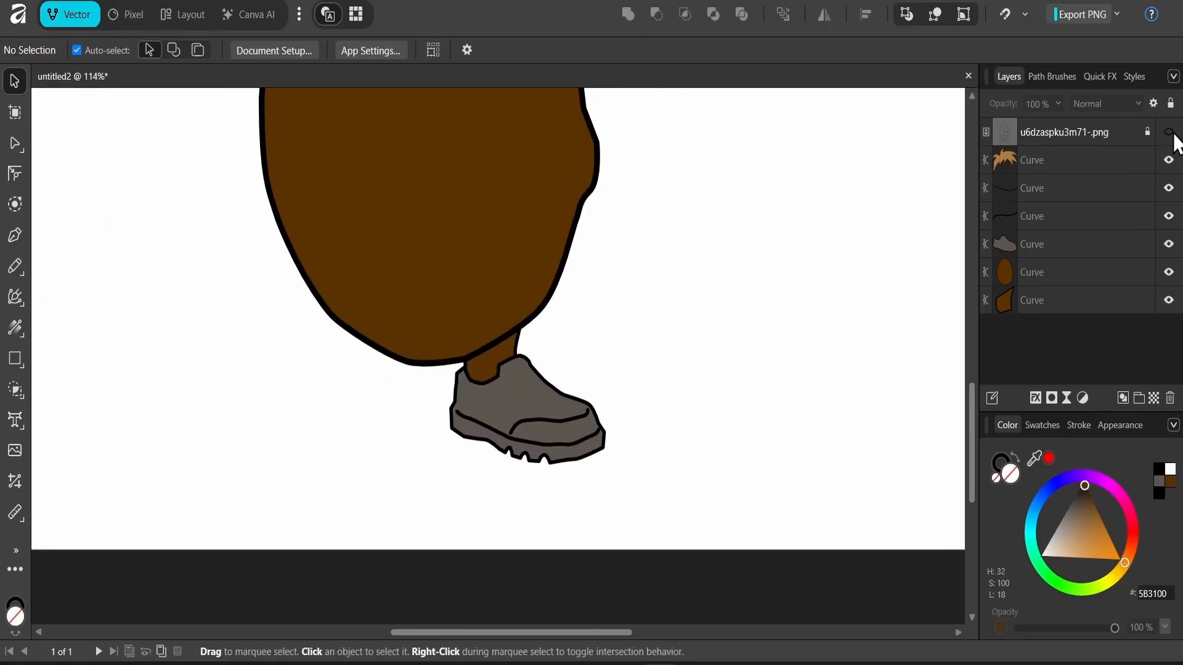
scroll(692, 251, "down", 2)
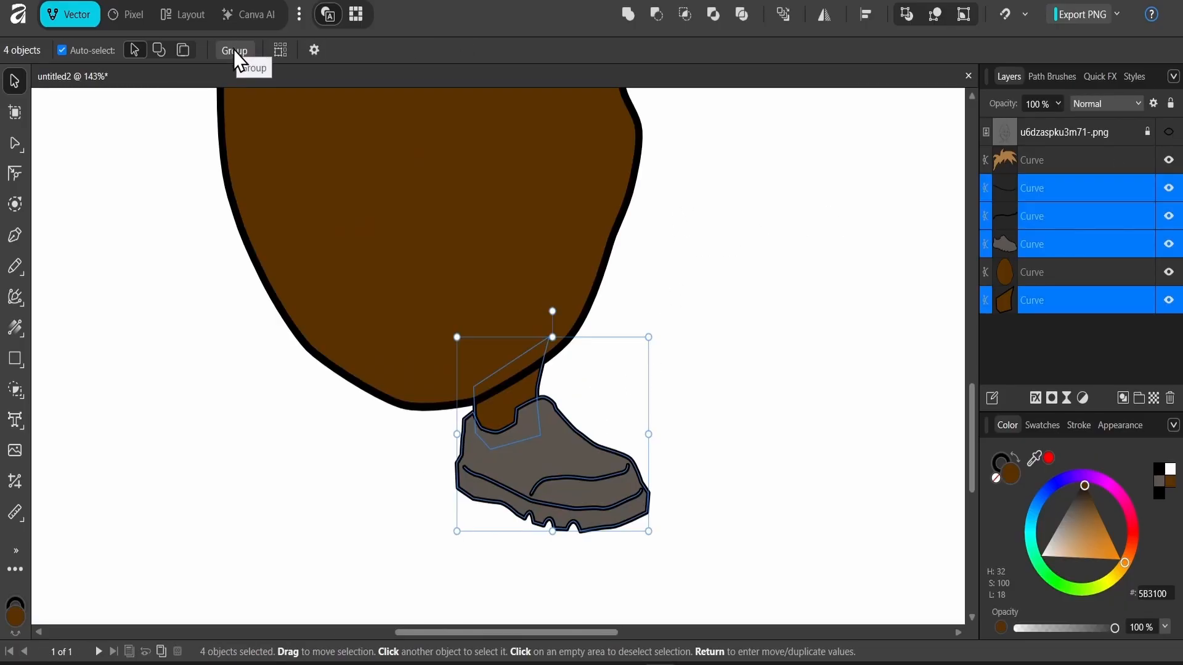
left_click(234, 49)
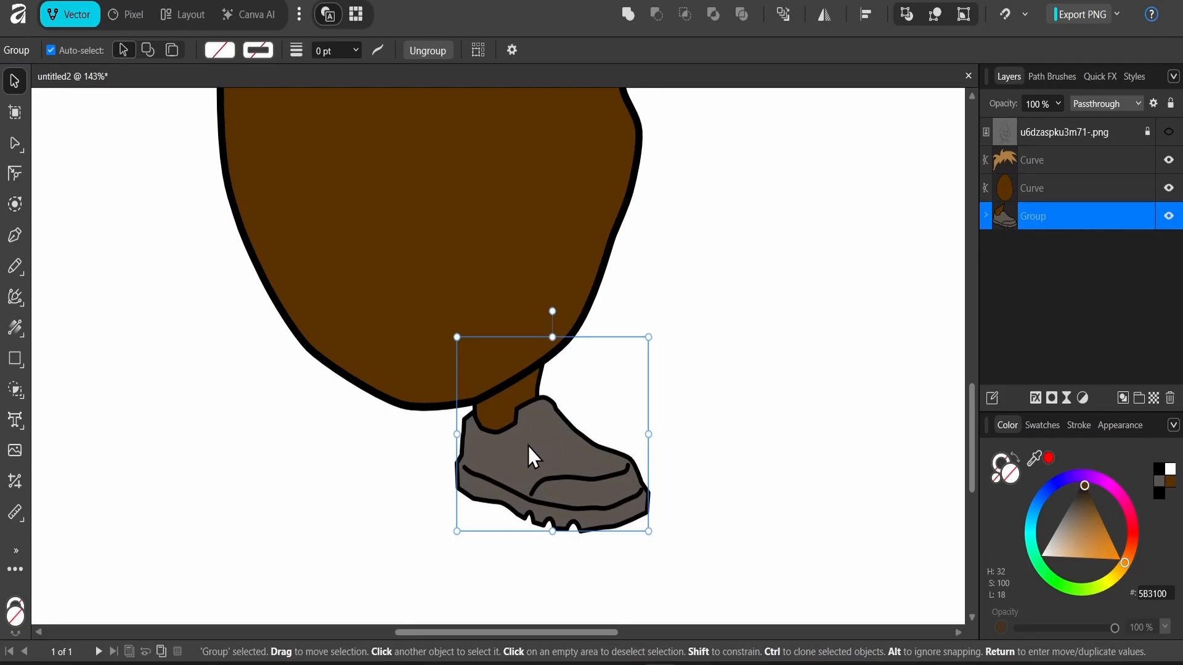
Step: Place a horizontally flipped copy of the leg-and-shoe group under the other side of the body
left_click_drag(534, 445, 290, 472)
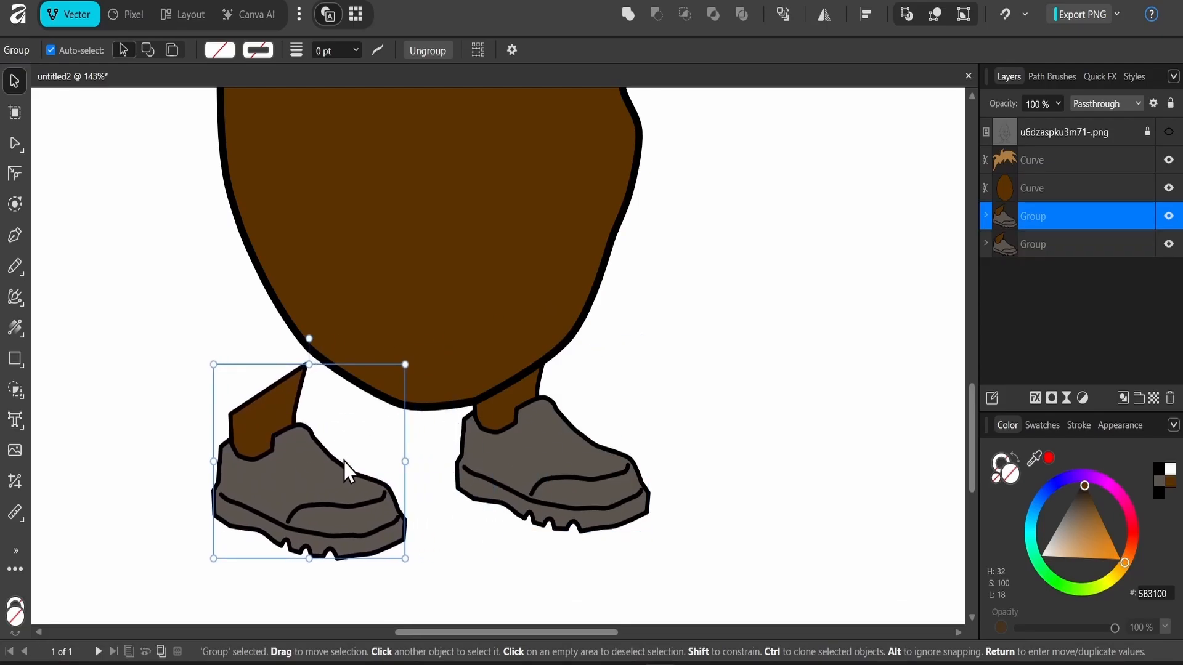
left_click(826, 17)
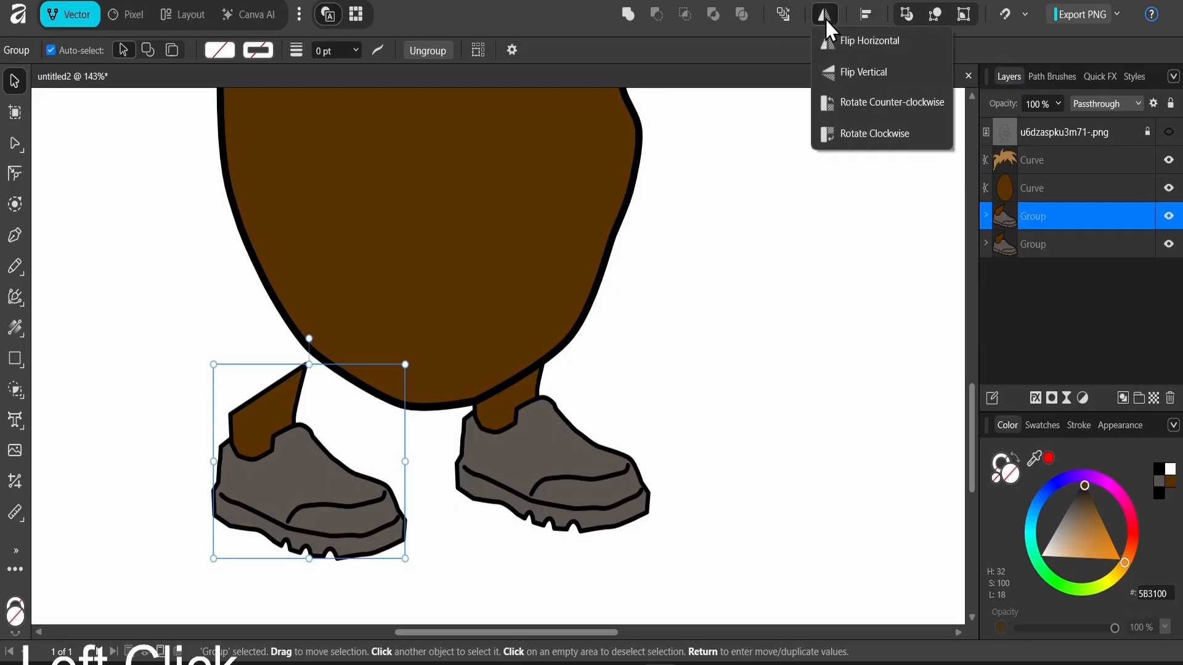
left_click(852, 46)
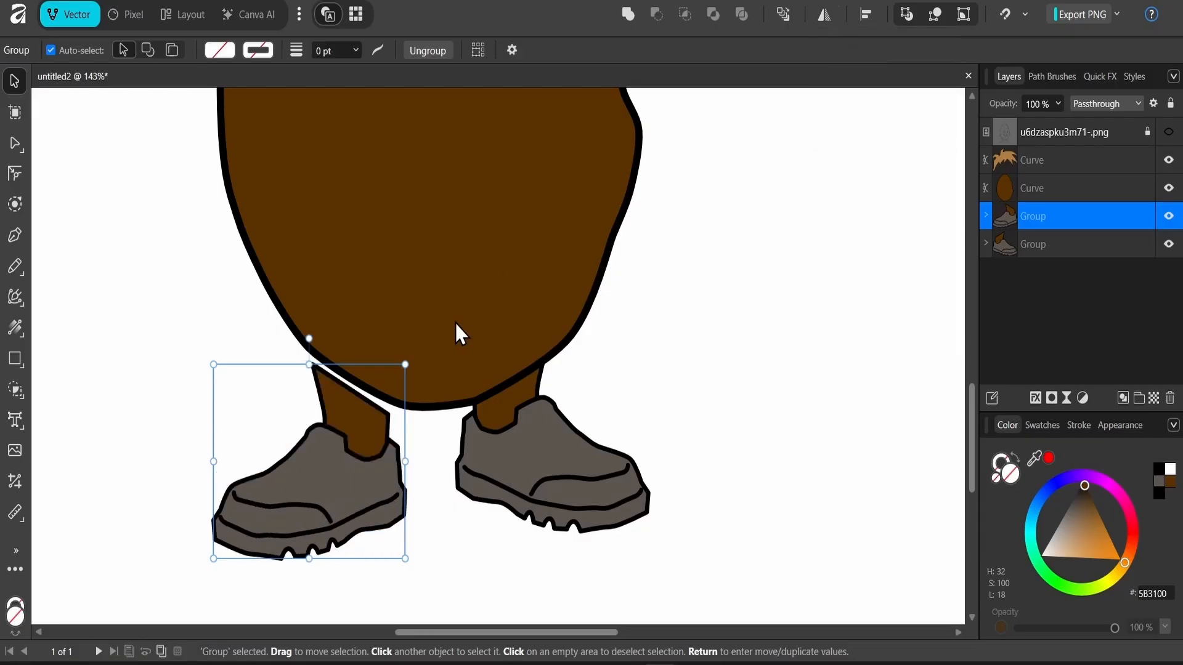
left_click_drag(350, 494, 367, 483)
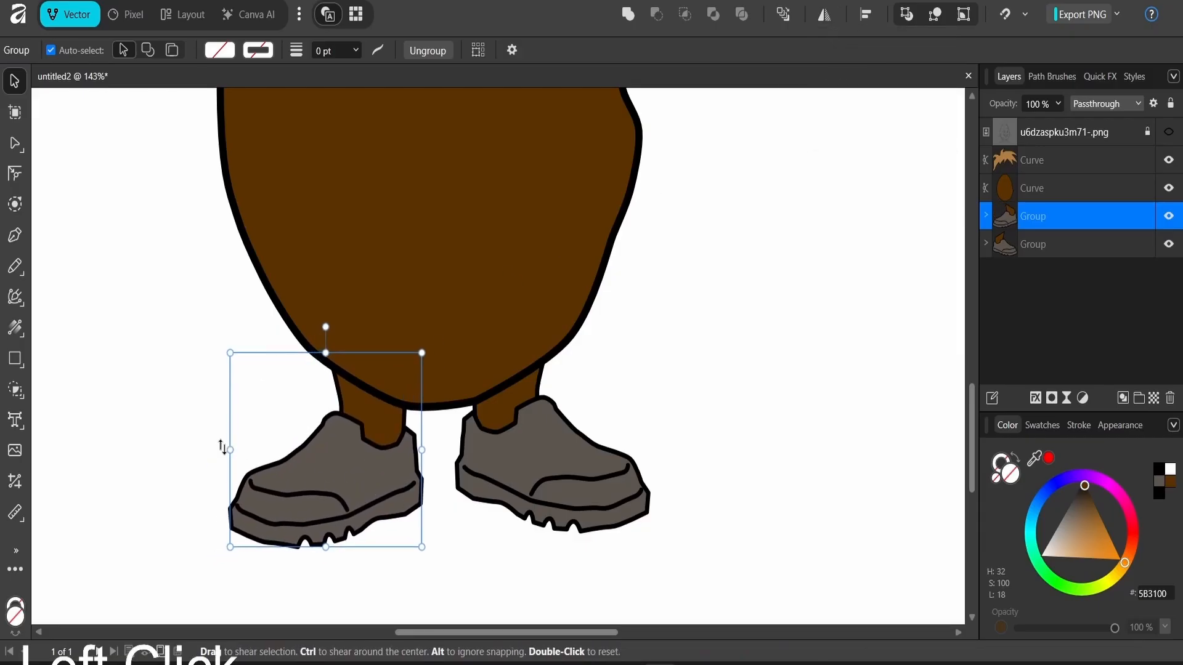
Step: Shear, rotate and nudge the flipped leg-and-shoe copy so its stance differs slightly from the original, and deselect it
left_click_drag(231, 424, 225, 441)
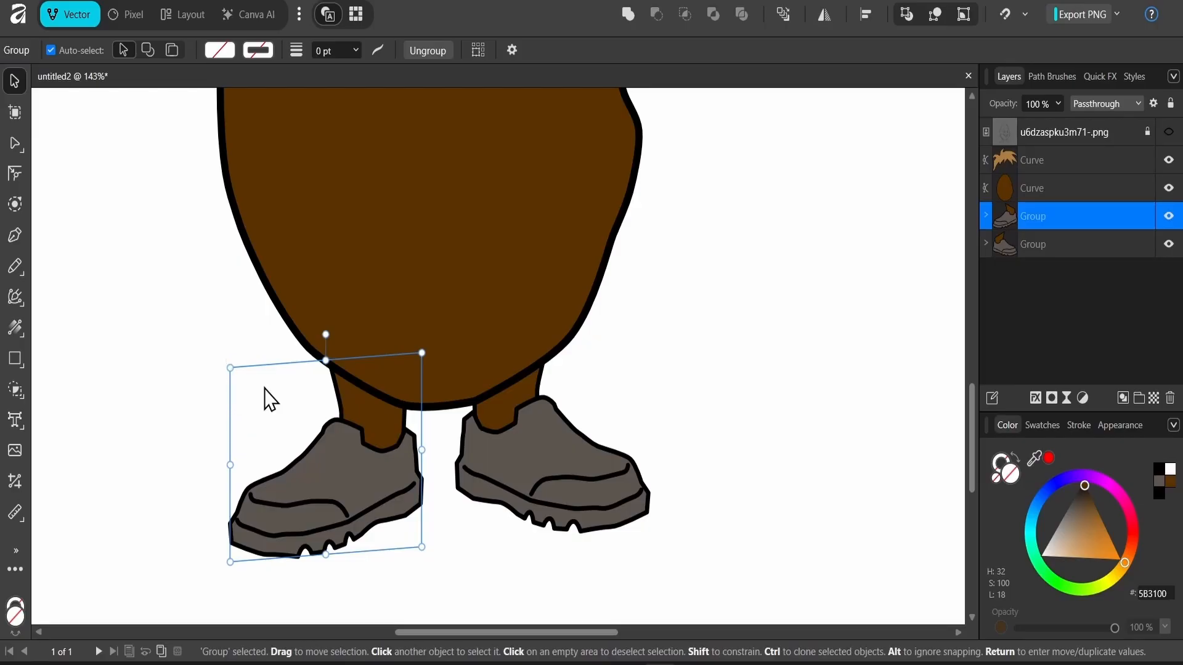
left_click_drag(326, 554, 340, 558)
mouse_move(437, 547)
left_mouse_down()
mouse_move(424, 517)
mouse_move(424, 543)
mouse_move(428, 527)
left_mouse_up()
left_click_drag(381, 491, 387, 494)
left_click(460, 537)
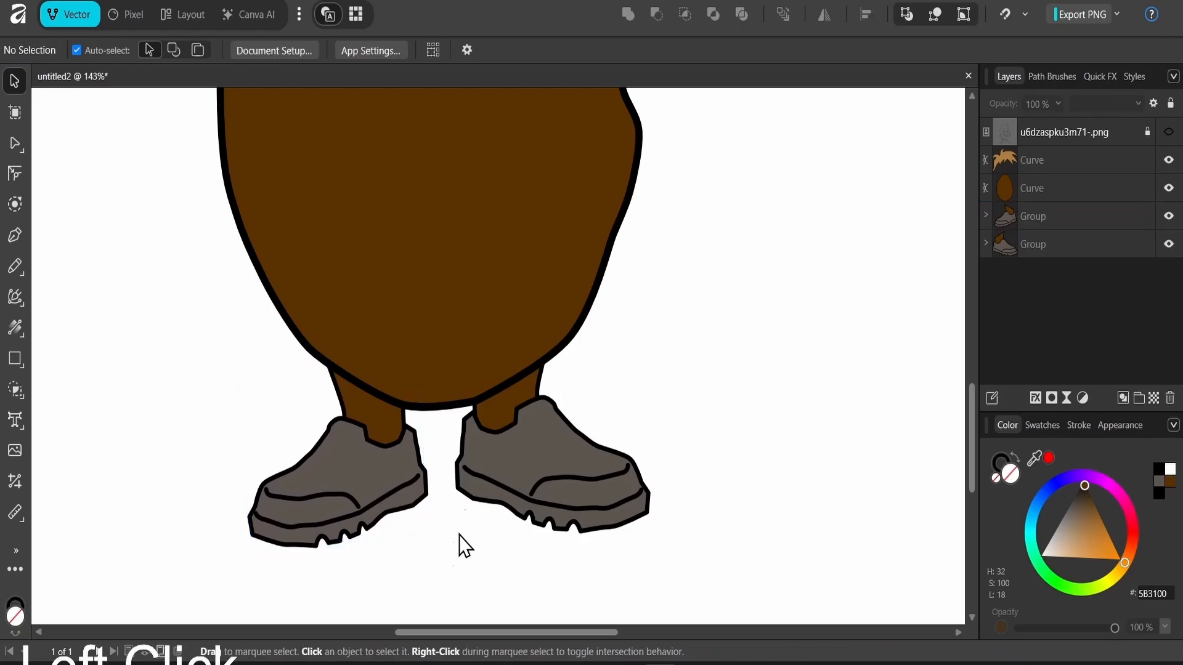
Step: Show the sketch again and trace the open smiling mouth as a closed, unfilled outline
scroll(505, 370, "down", 3)
left_click_drag(619, 265, 581, 402)
left_click(518, 552)
scroll(519, 553, "up", 4)
left_click_drag(578, 584, 558, 564)
left_click_drag(426, 463, 427, 480)
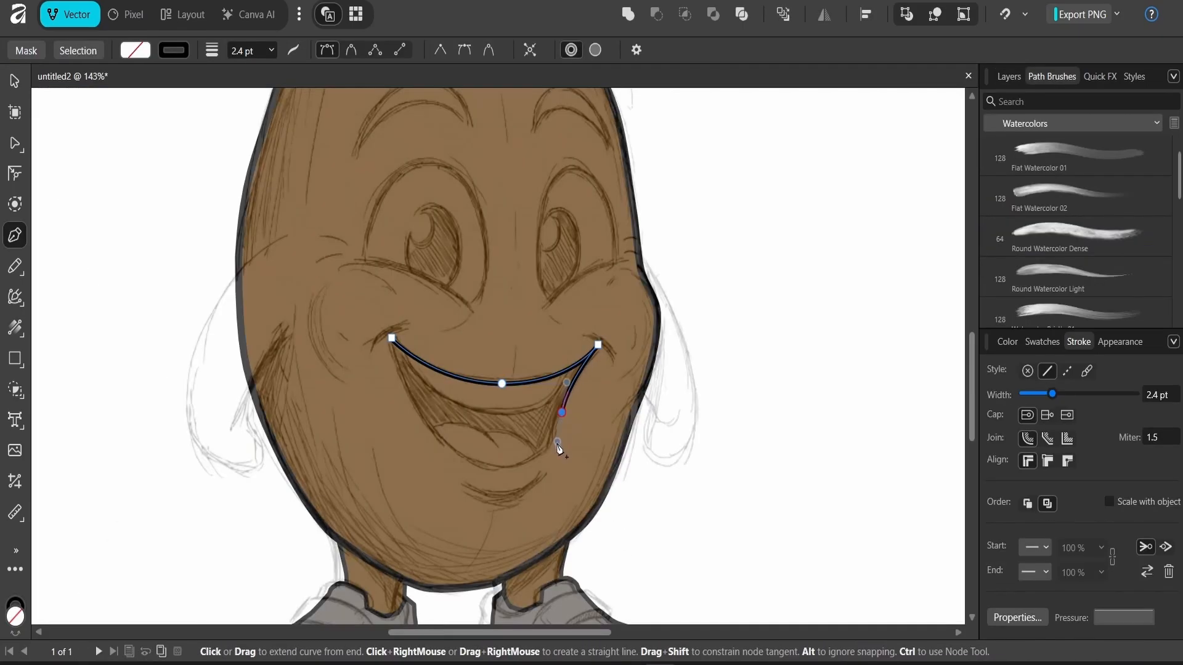
left_click(553, 451)
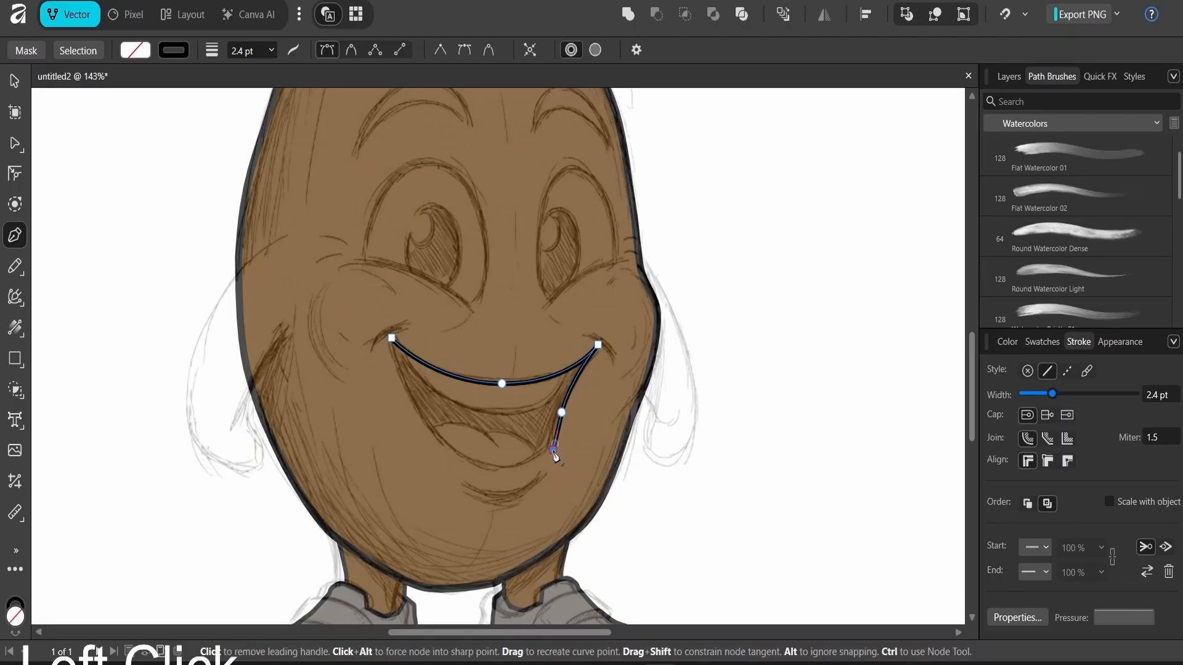
left_click_drag(519, 467, 443, 442)
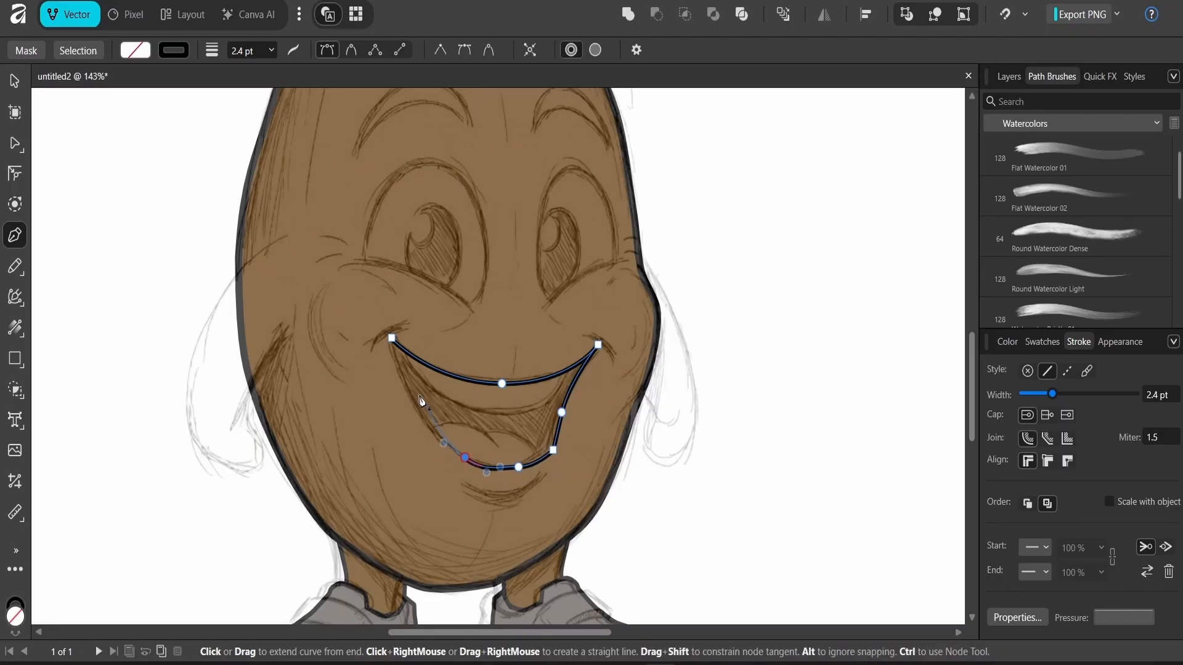
left_click_drag(400, 373, 374, 322)
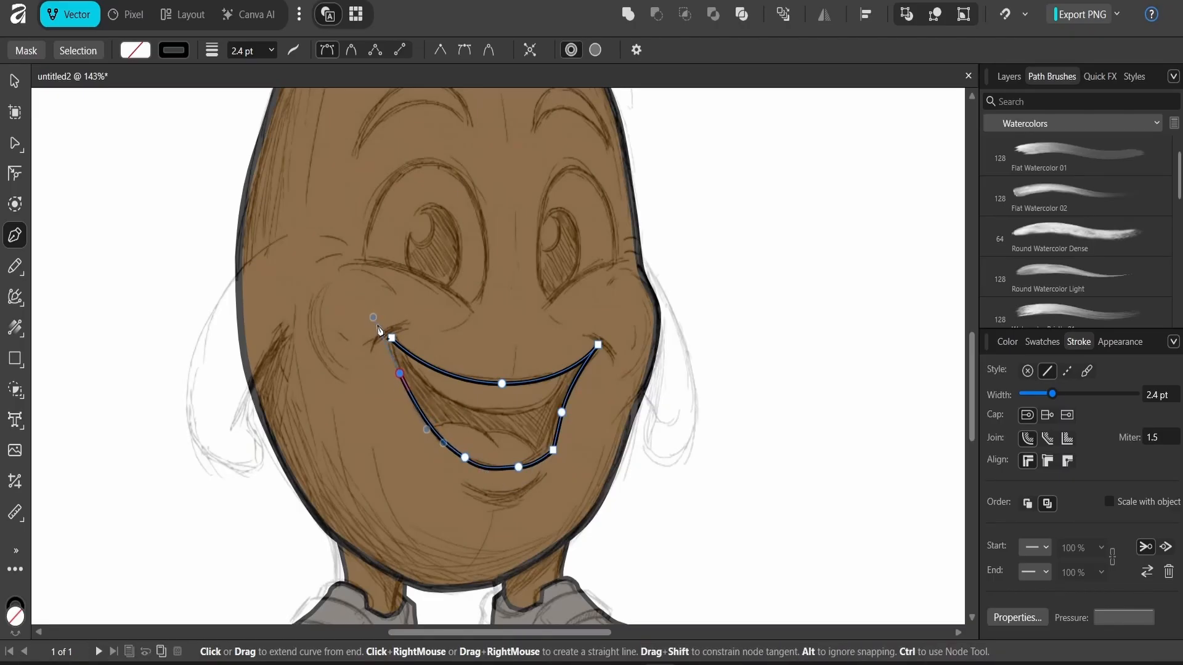
left_click(390, 337)
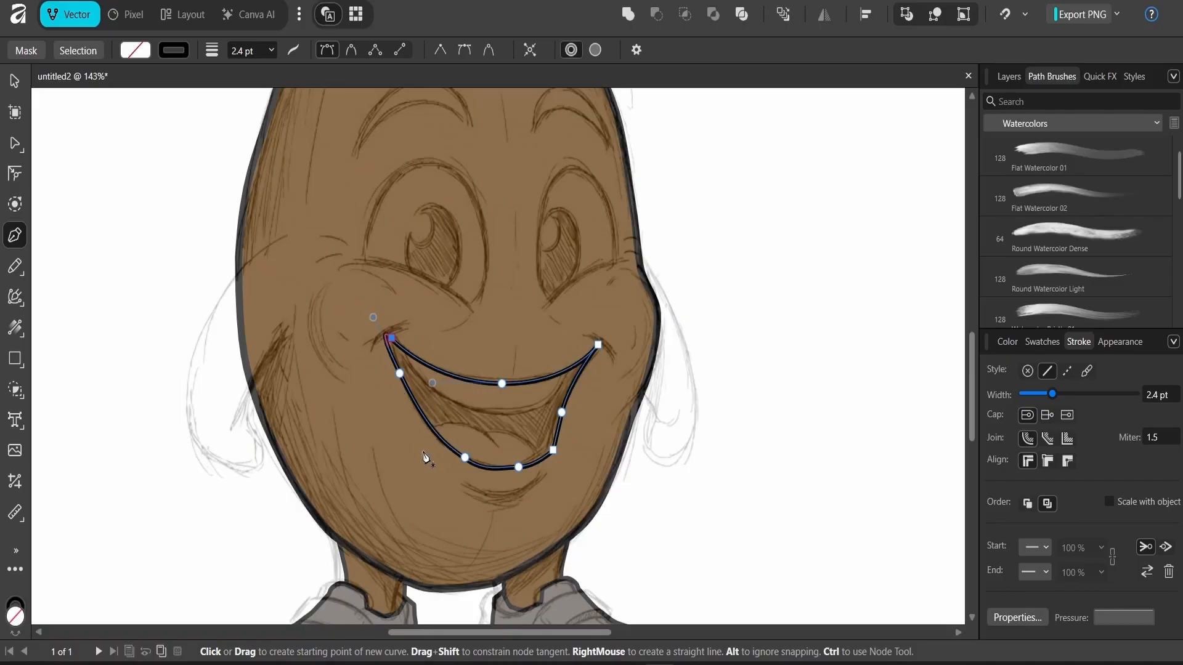
Step: Add nodes on both sides of the mouth's left corner and delete the original corner node
scroll(383, 328, "up", 6, "ctrl")
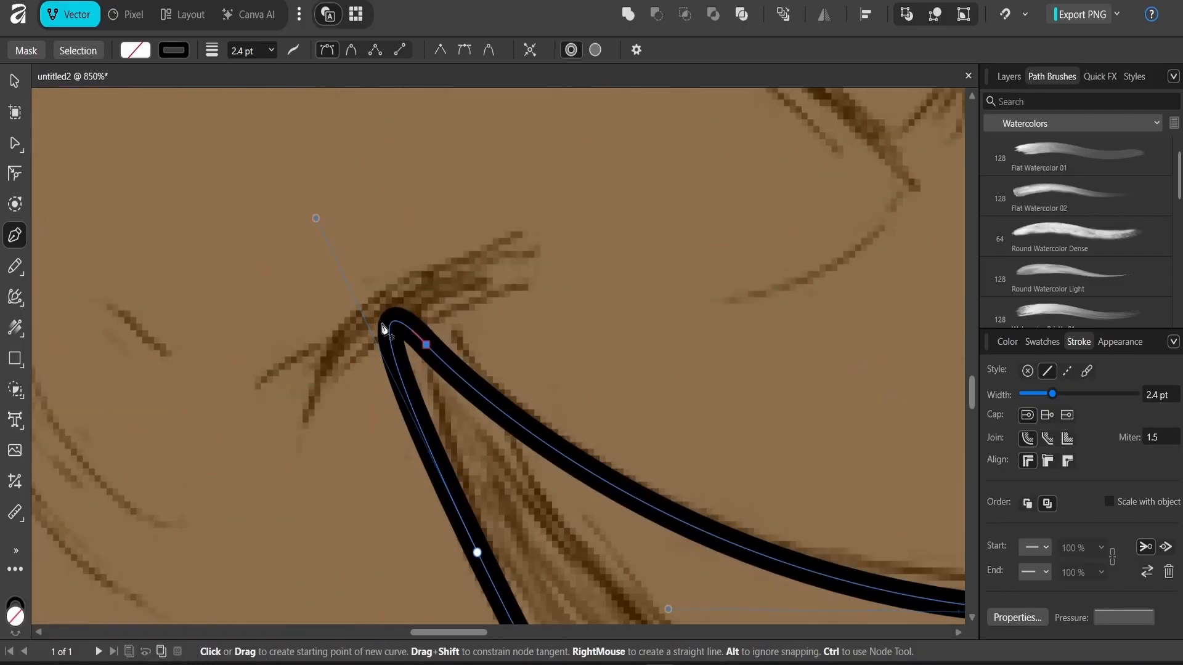
key("a")
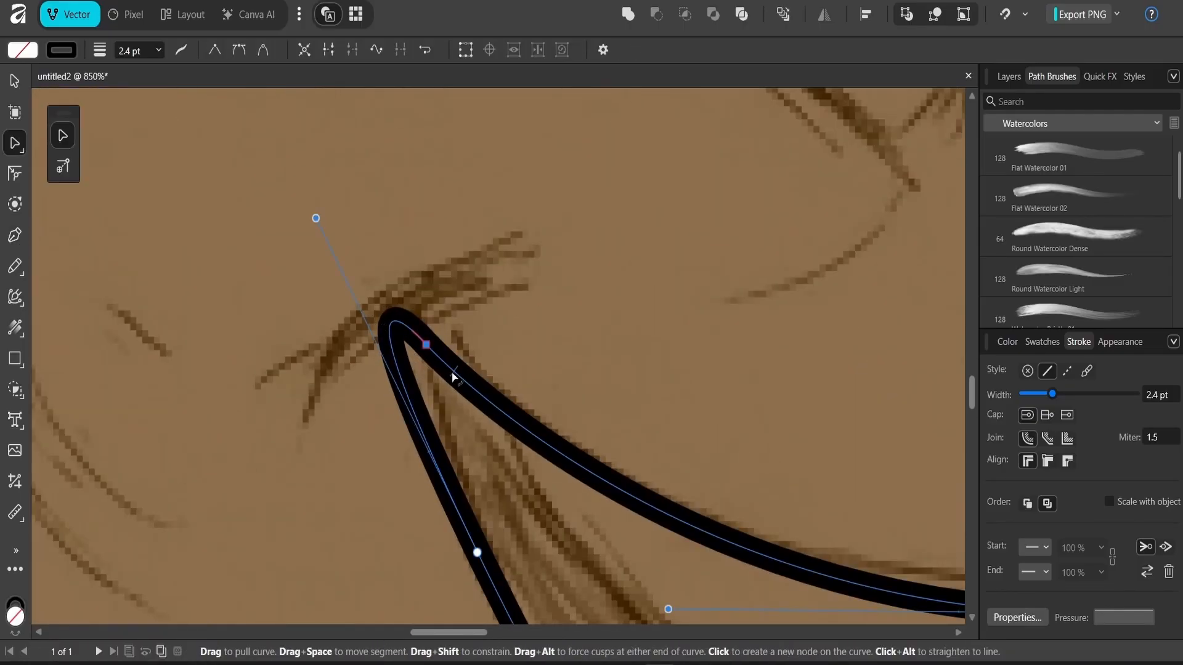
left_click(454, 373)
left_click(426, 346)
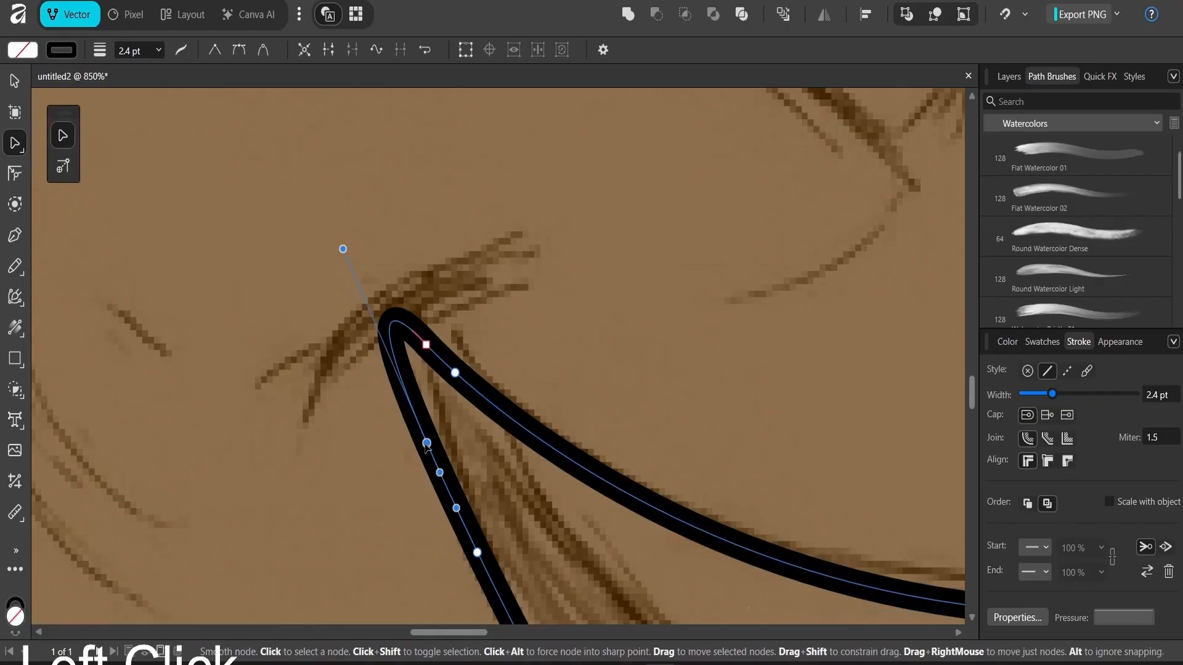
key("Delete")
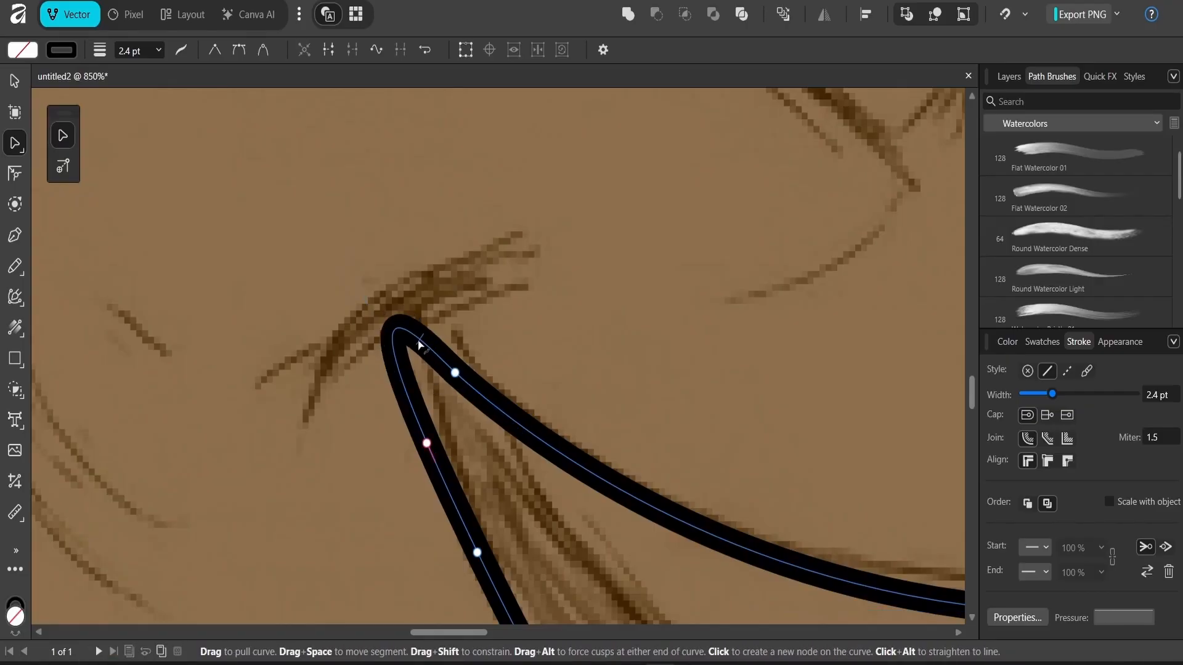
Step: Refine the mouth's rounded left corner by adding nodes near its tip and deleting the surplus ones
left_click(407, 356)
key("ctrl+z")
left_click(436, 359)
left_click(400, 373)
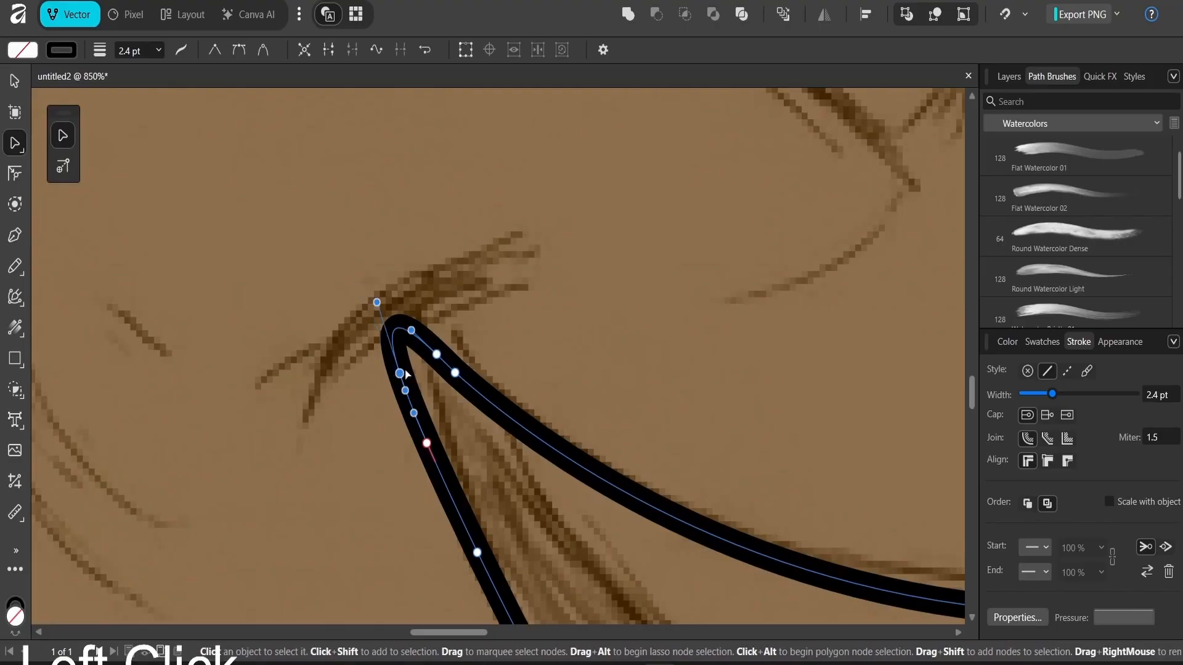
left_click_drag(455, 289, 358, 366)
key("Delete")
left_click_drag(414, 332, 392, 315)
key("Delete")
left_click(426, 443)
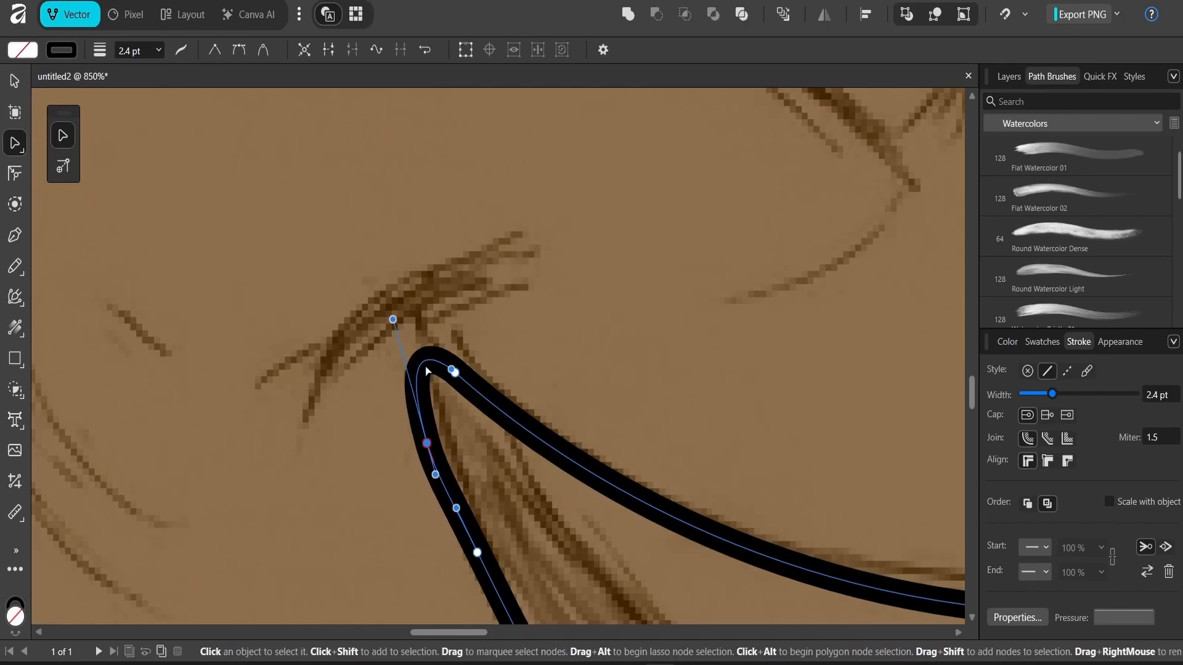
Step: Smooth the curve of the lower lip and shift the mouth's lower-right corner node slightly inward to match the sketch
scroll(392, 315, "down", 10, "ctrl")
scroll(533, 366, "up", 8, "ctrl")
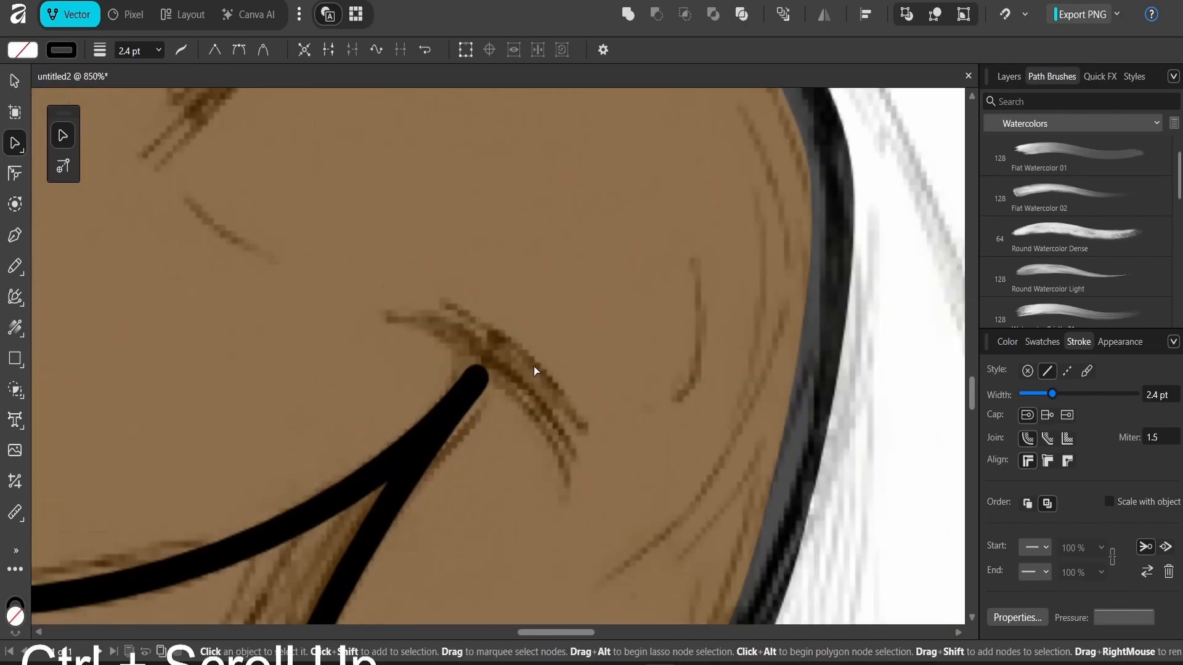
scroll(453, 396, "down", 7, "ctrl")
left_click_drag(460, 366, 523, 341)
scroll(534, 434, "up", 7, "ctrl")
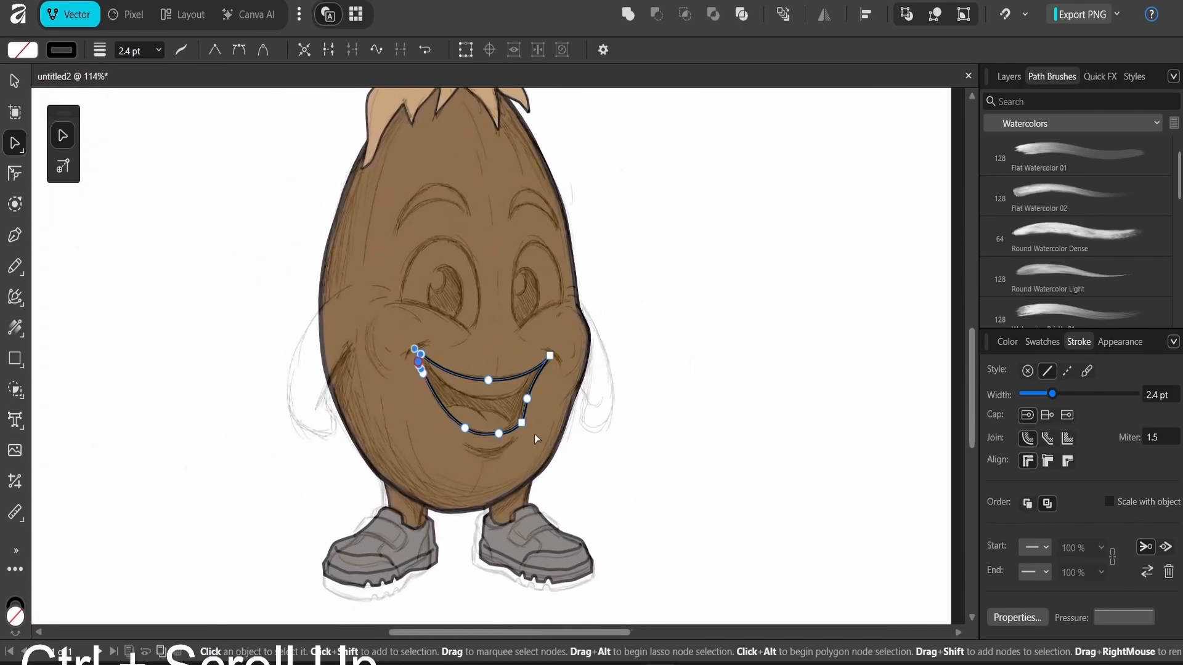
key("space")
left_click(378, 437)
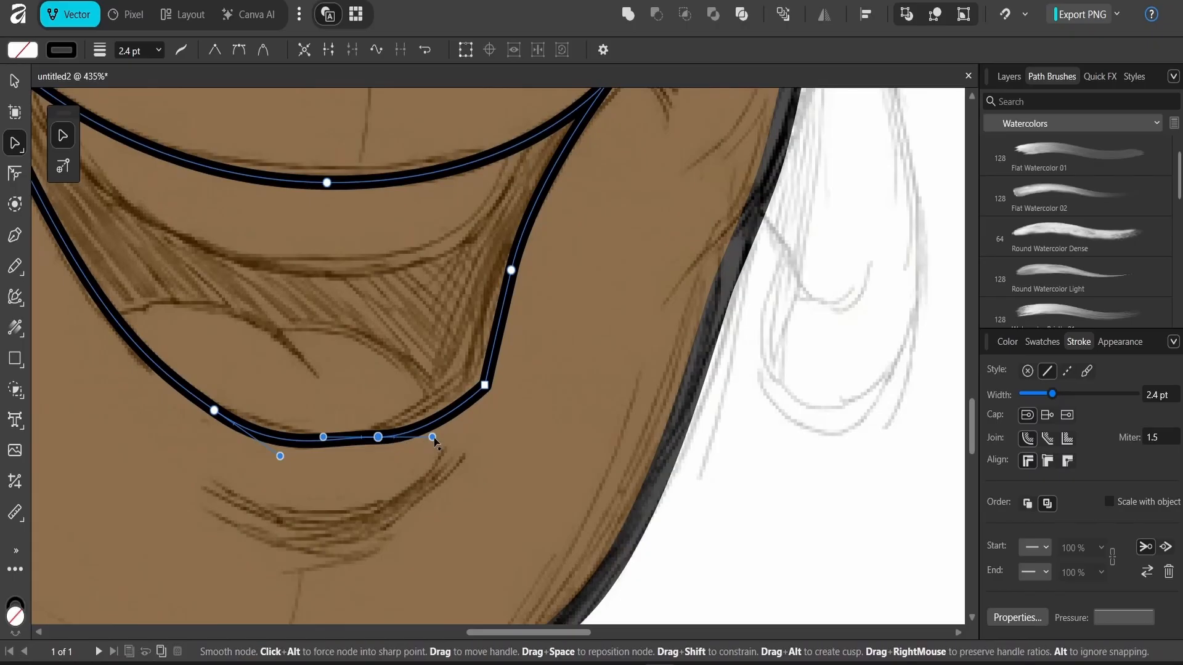
left_click_drag(434, 437, 434, 425)
left_click(485, 385)
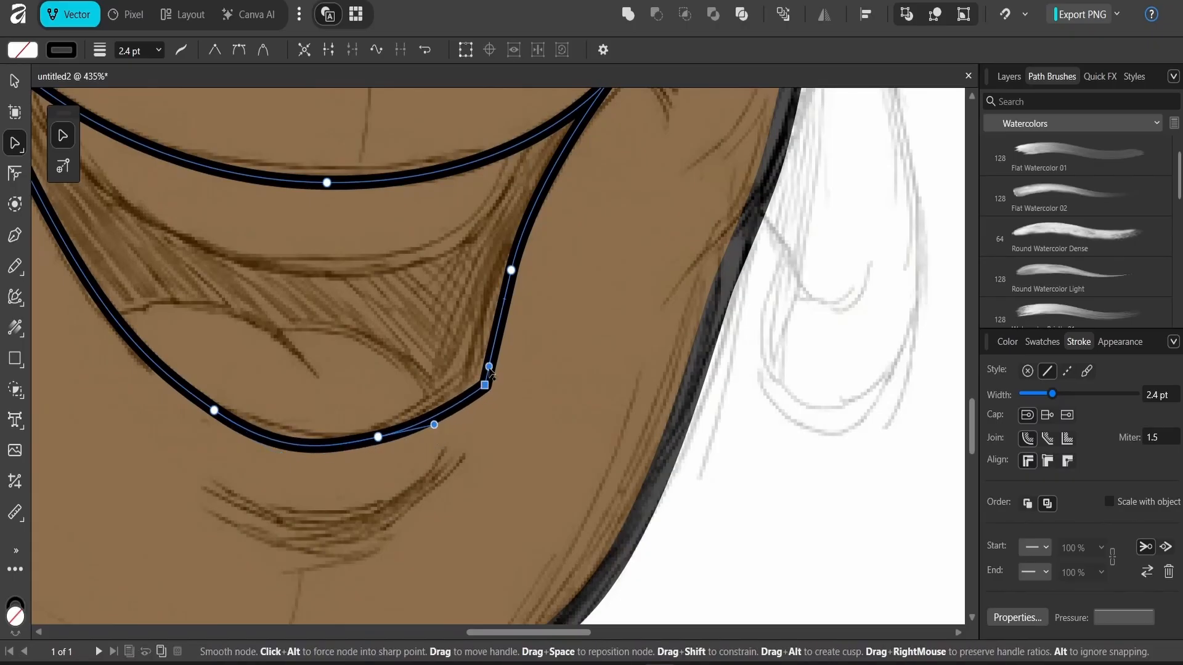
left_click_drag(484, 386, 481, 382)
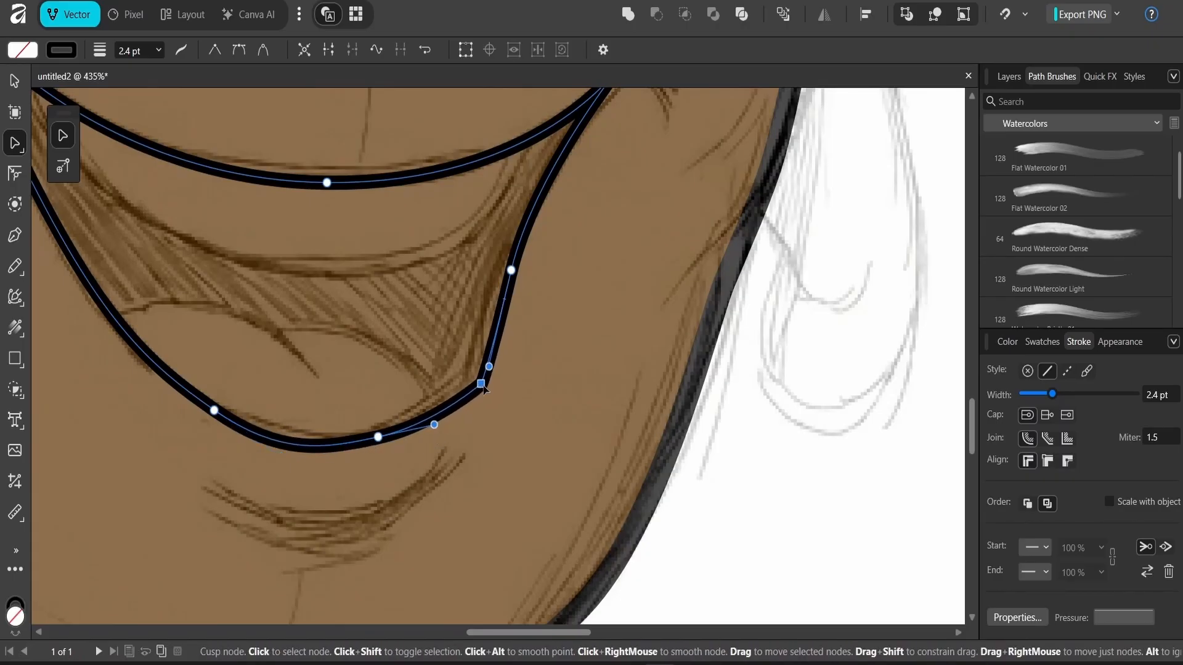
scroll(360, 361, "down", 3, "ctrl")
left_click(266, 392)
key("space")
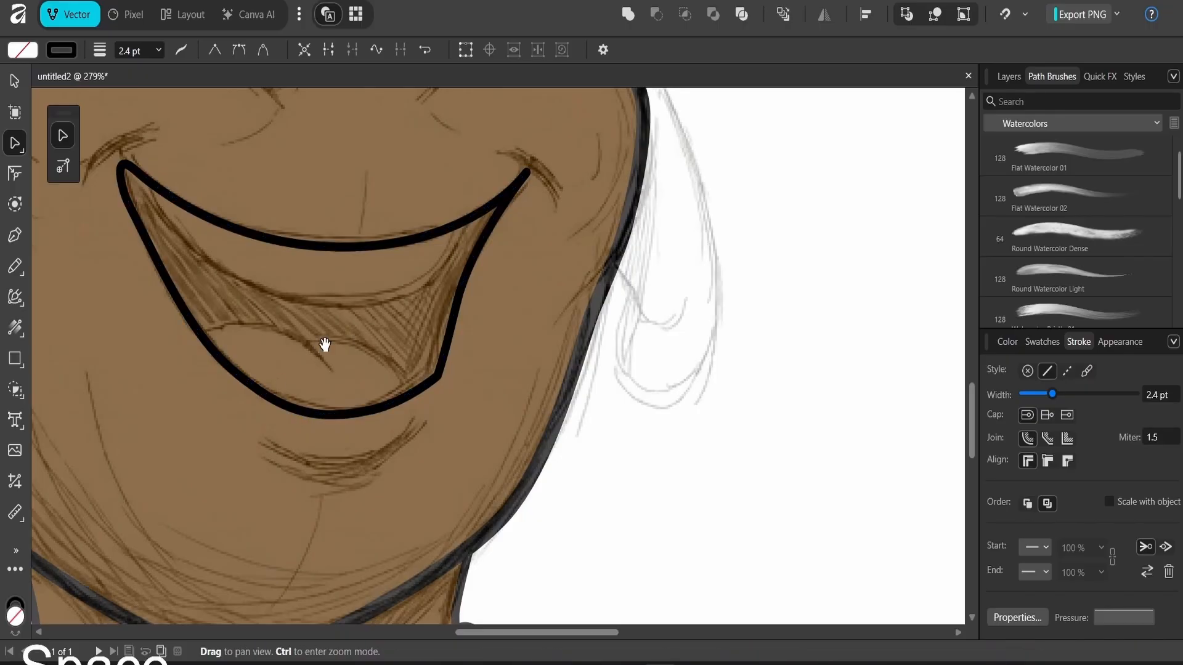
scroll(325, 334, "down", 3, "ctrl")
scroll(331, 320, "down", 3, "ctrl")
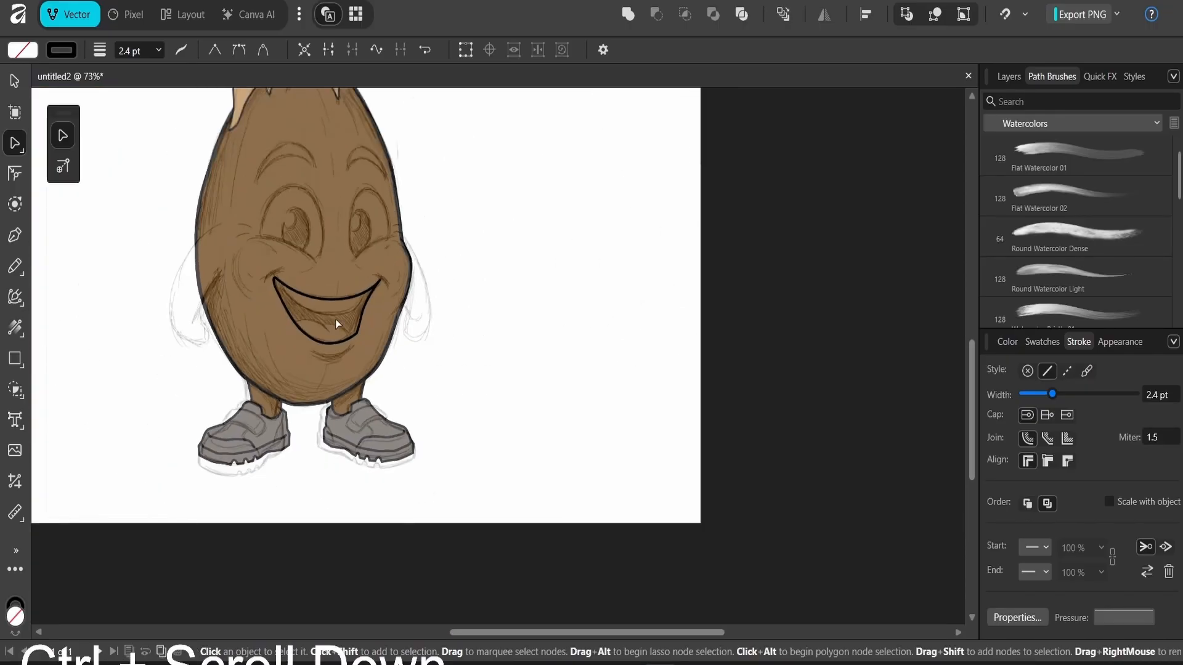
left_click(527, 415)
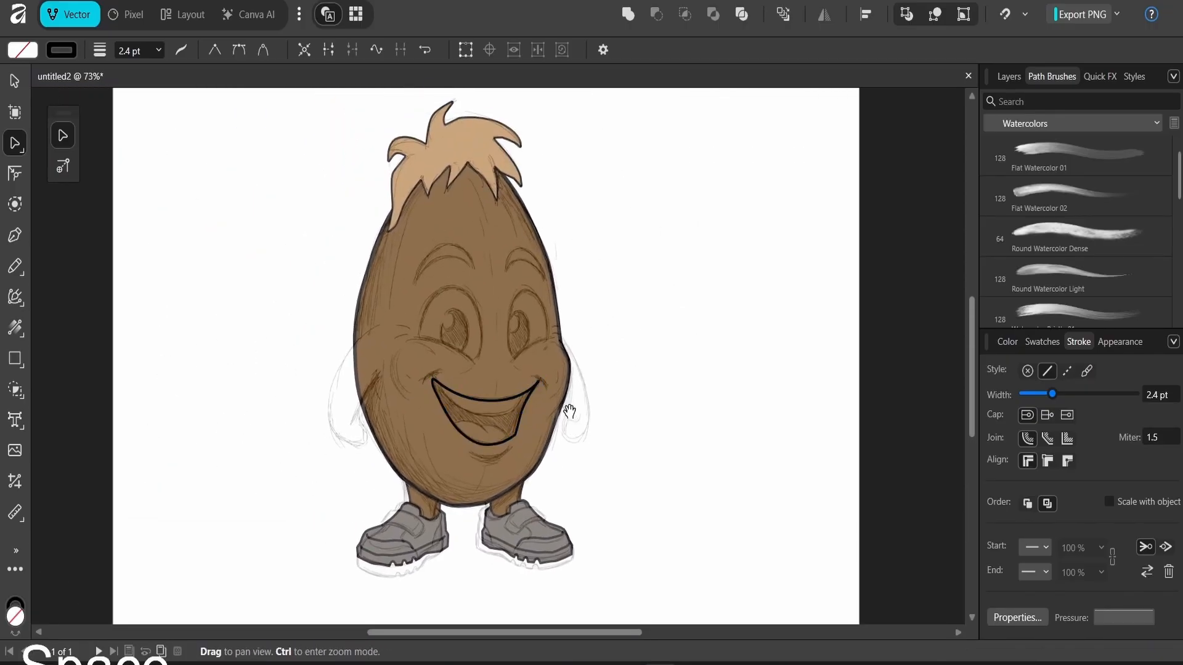
scroll(467, 333, "up", 4, "ctrl")
key("space")
left_click_drag(508, 333, 545, 407)
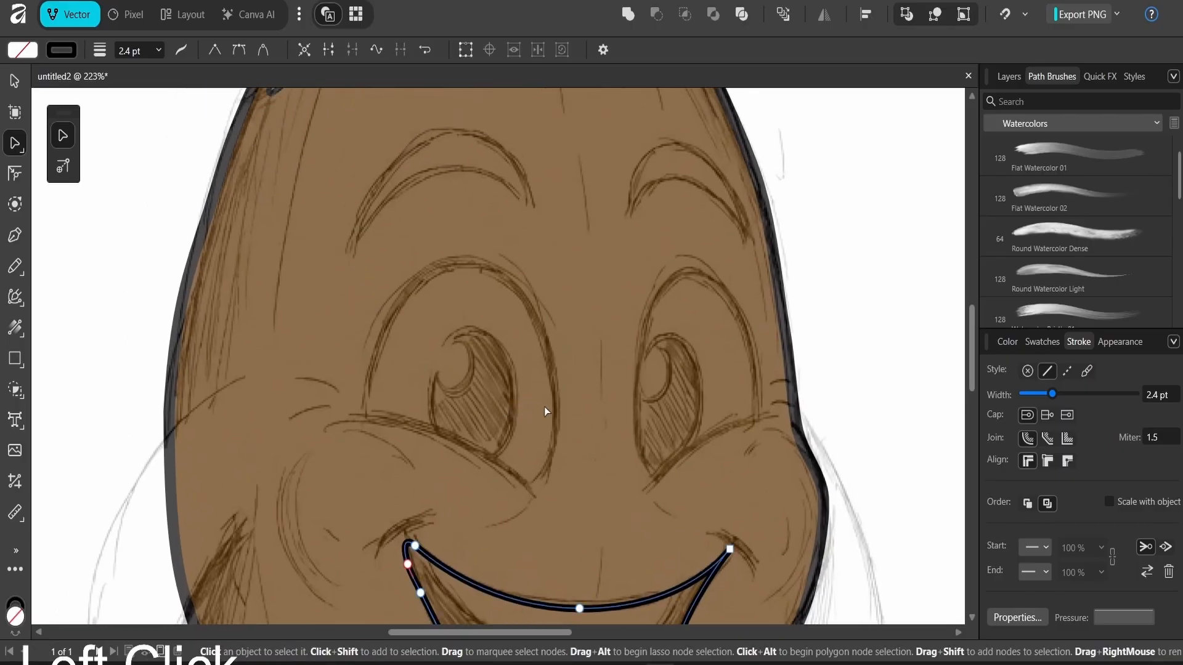
key("p")
left_click(535, 494)
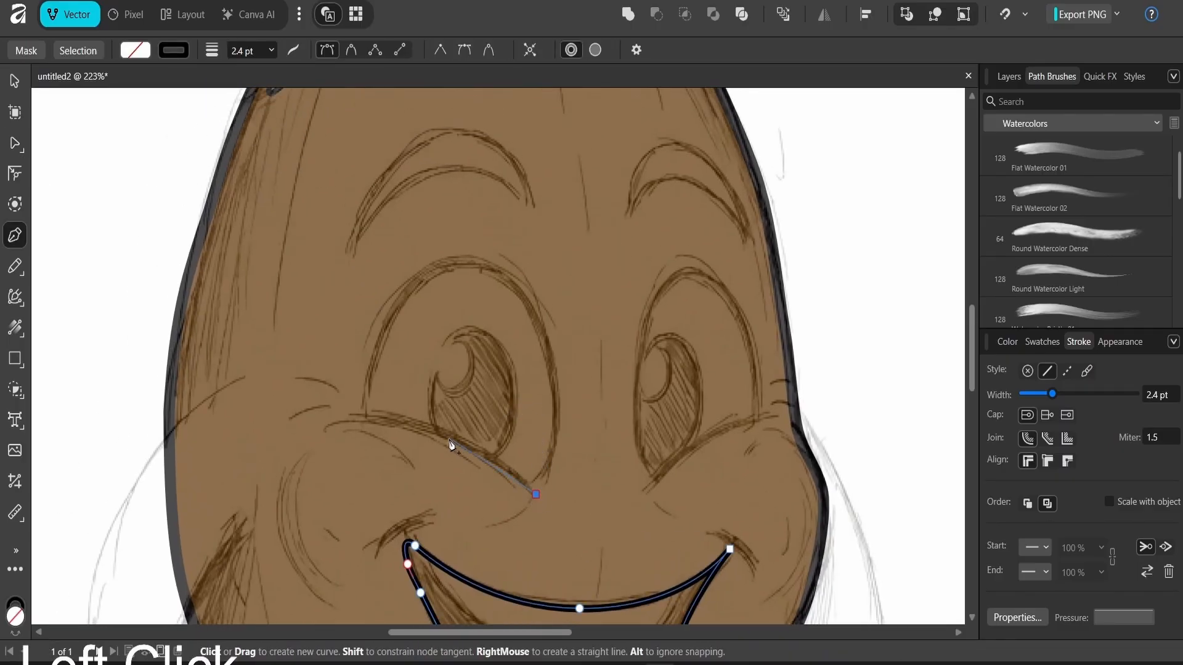
left_click_drag(423, 425, 403, 431)
left_click(360, 419)
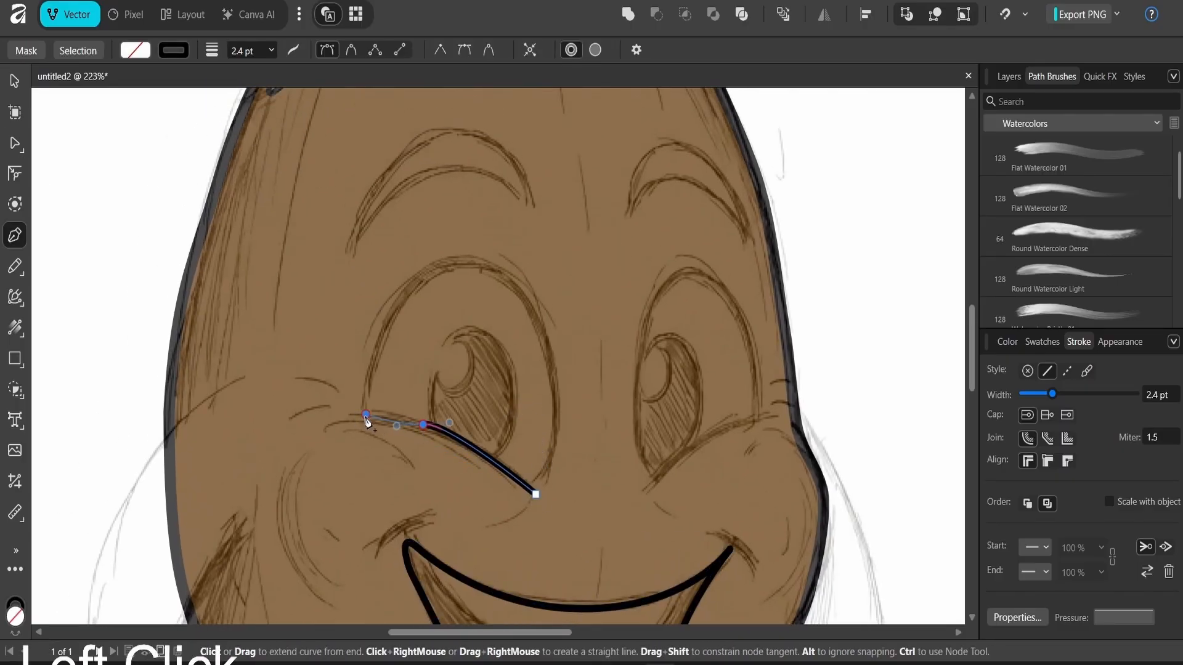
key("ctrl+z")
Step: Trace the larger left eye as a closed outline, following the cheek line, the outer side and the rounded top
left_click(534, 495)
left_click_drag(438, 434, 409, 432)
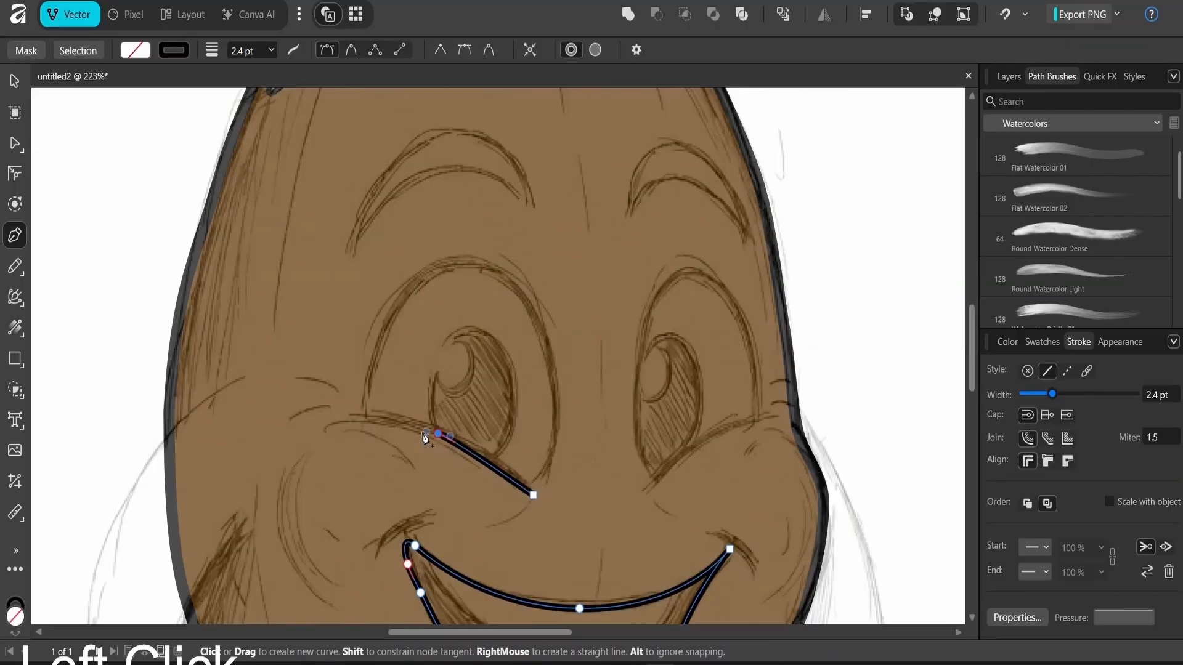
left_click(368, 417)
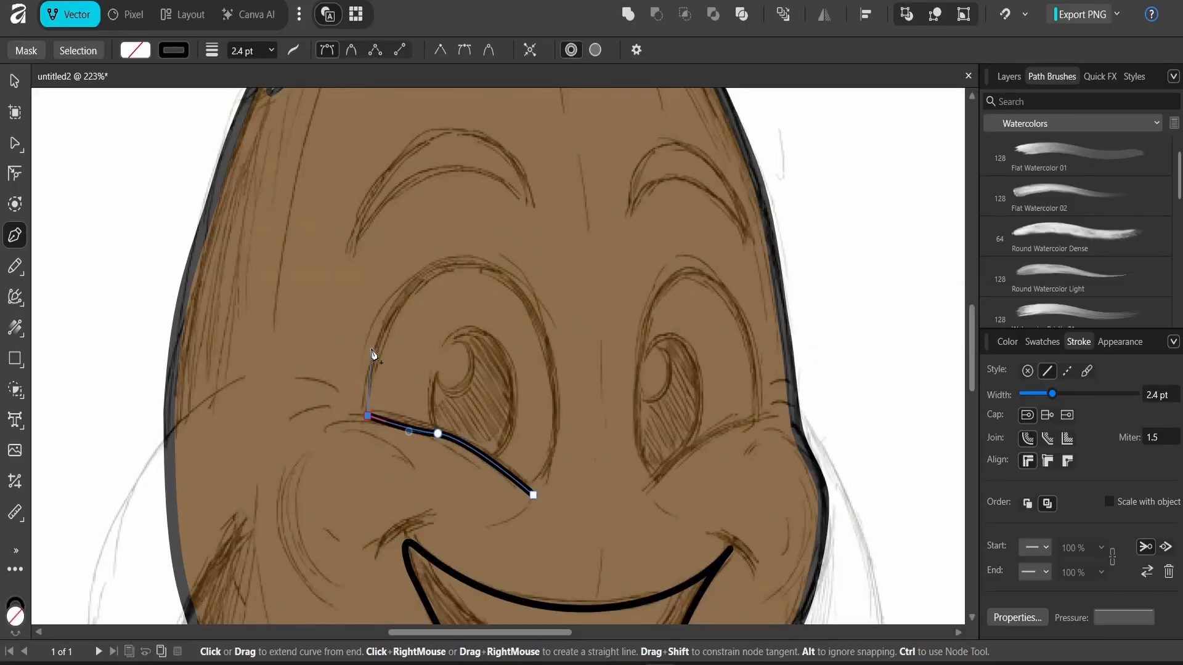
left_click_drag(400, 291, 418, 278)
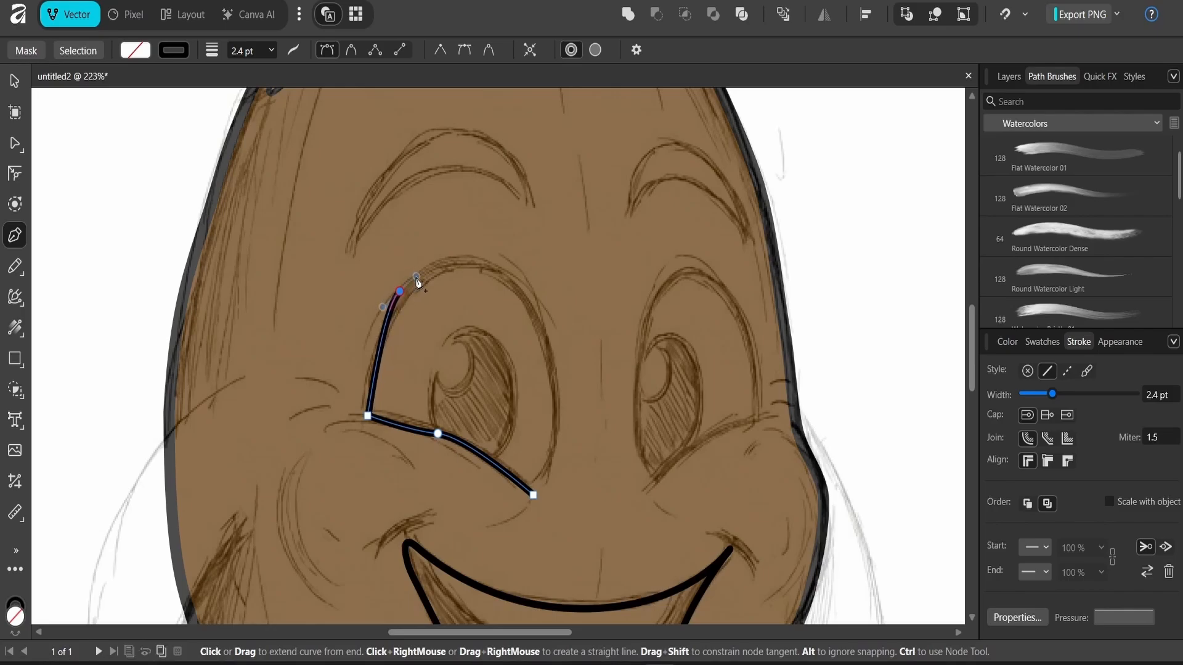
left_click(463, 258)
left_click_drag(531, 304, 546, 347)
left_click(558, 416)
left_click(533, 494)
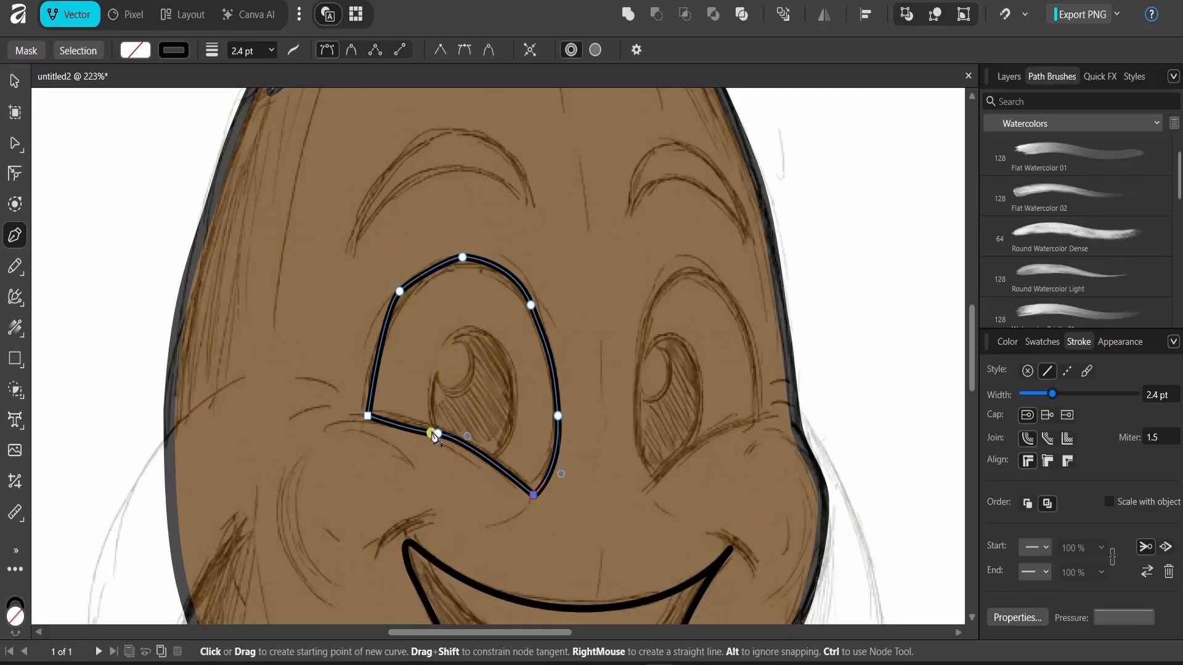
Step: Refine the larger left eye's outline by adjusting its cheek-line node, outer corner, upper side node and rounded top to match the sketch
key("v")
key("a")
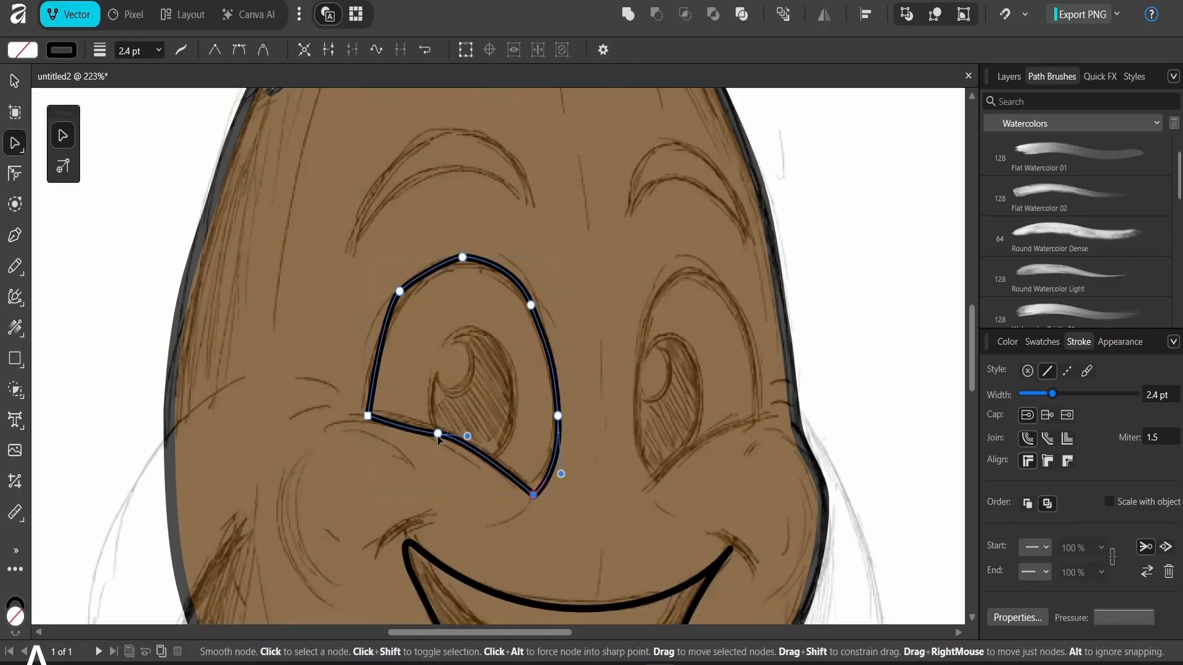
left_click(438, 433)
left_click(369, 416)
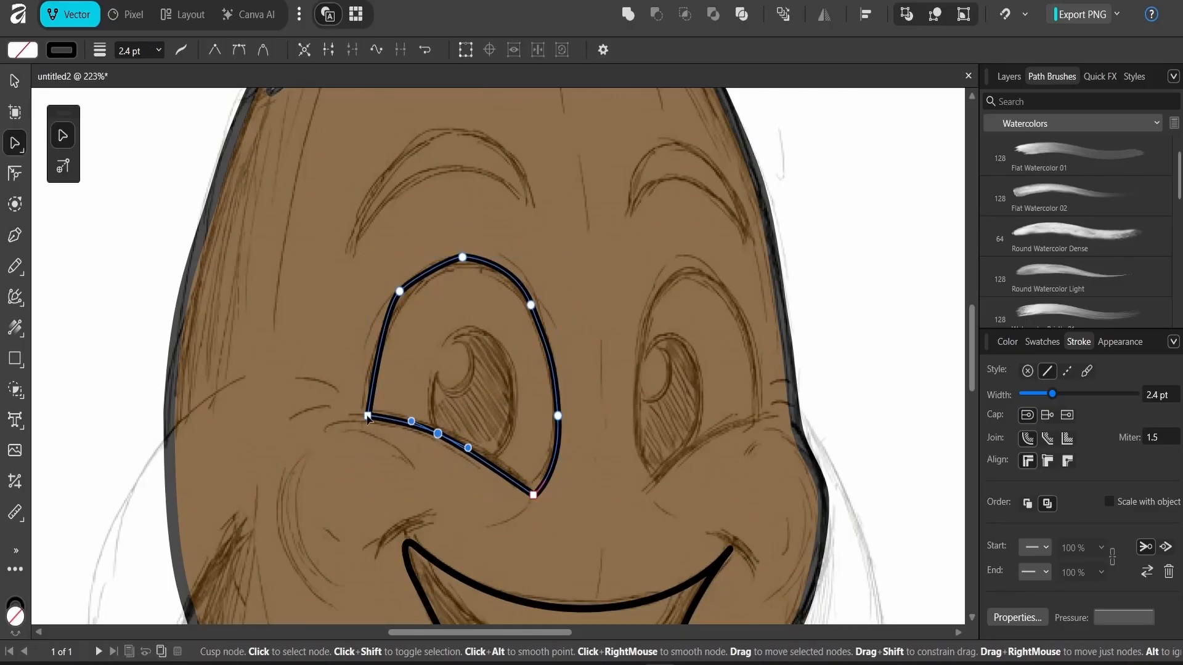
left_click_drag(369, 416, 361, 411)
mouse_move(383, 307)
left_mouse_down()
mouse_move(387, 316)
mouse_move(399, 300)
left_mouse_up()
left_click(463, 257)
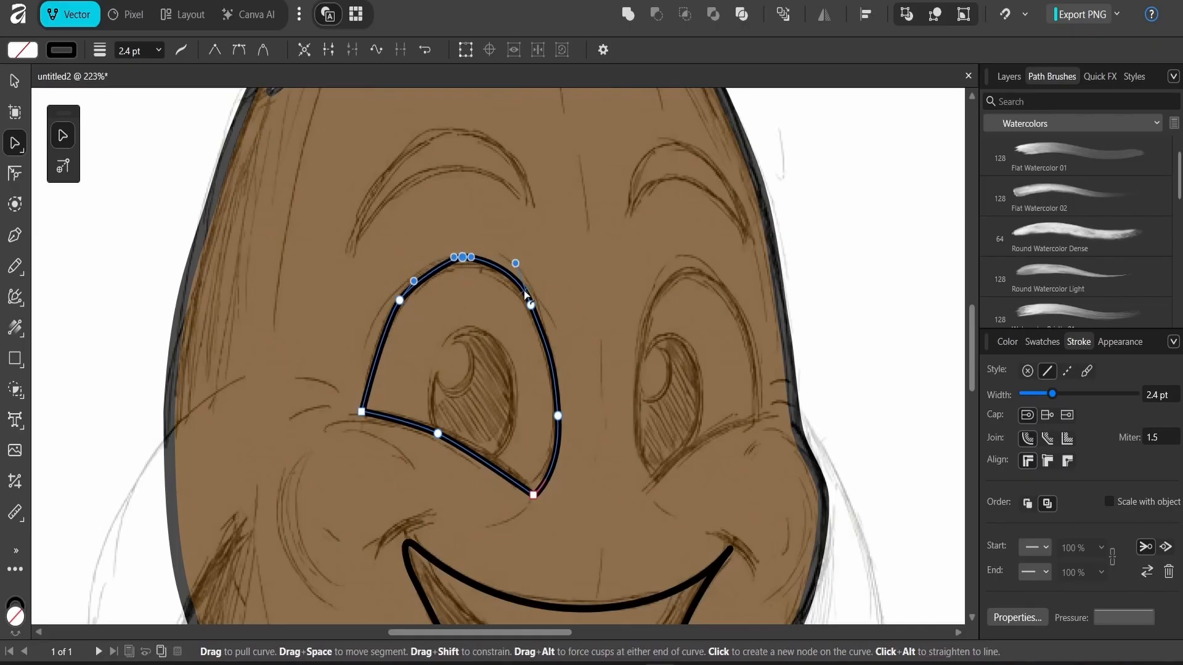
Step: Smooth the inner side curve of the larger left eye between its lower corner and the side node
left_click(533, 495)
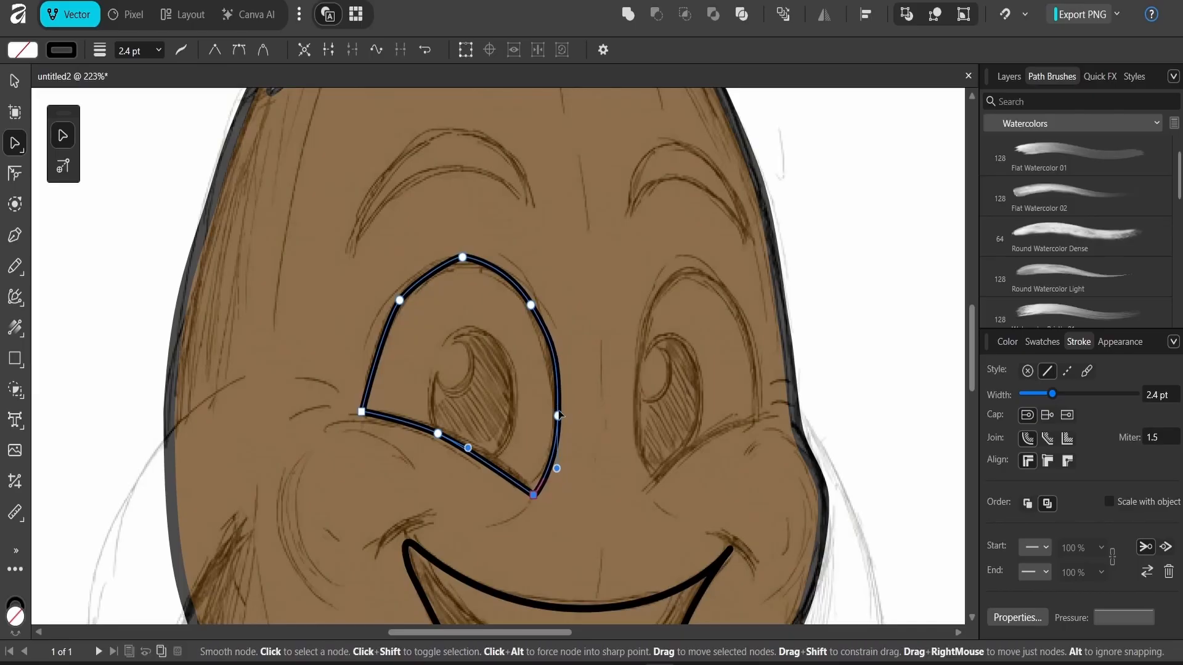
left_click(560, 390)
left_click_drag(553, 467, 553, 460)
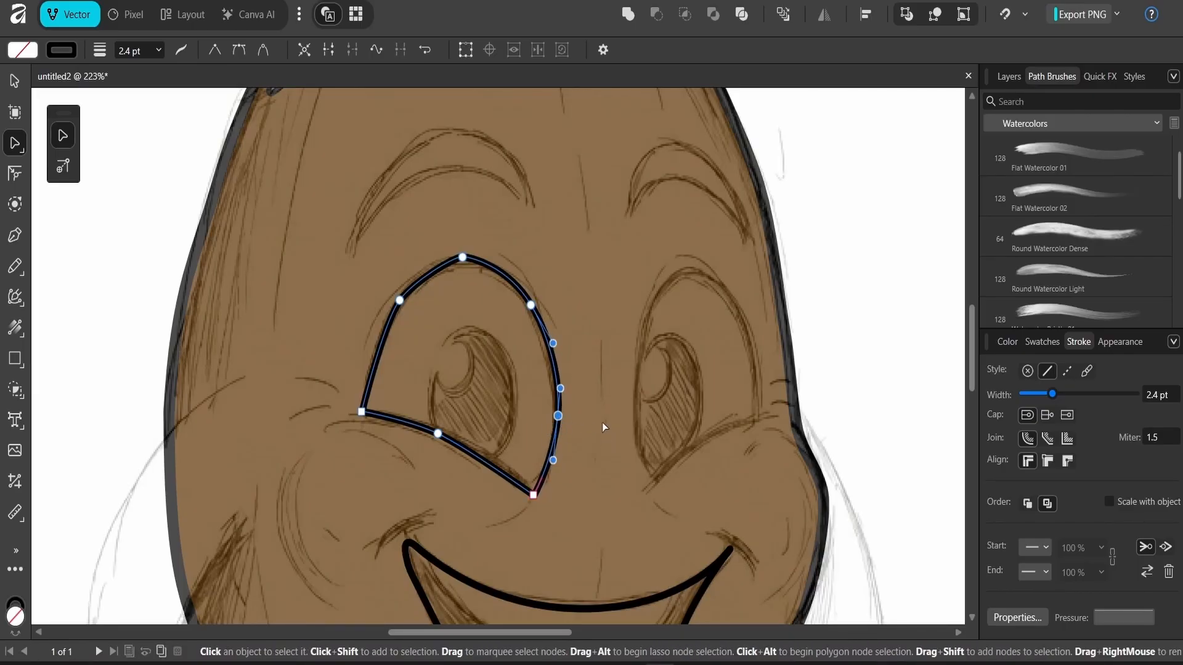
Step: Fill the larger left eye with light grey E0E0E0
left_click_drag(743, 426, 692, 272)
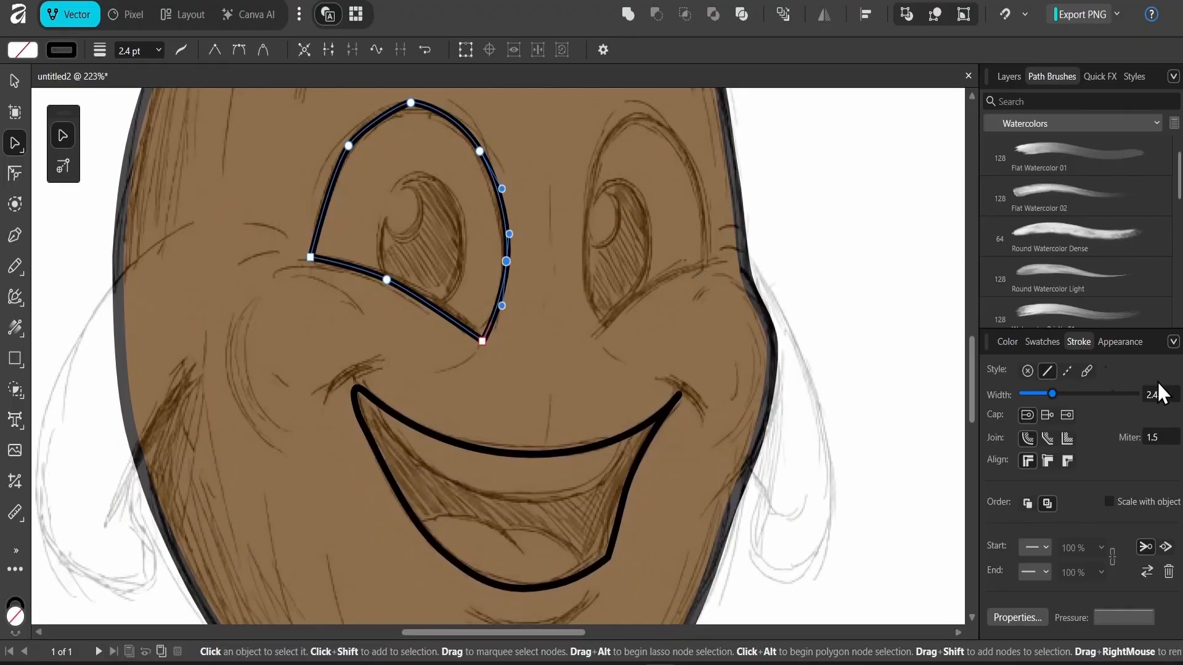
left_click(1016, 344)
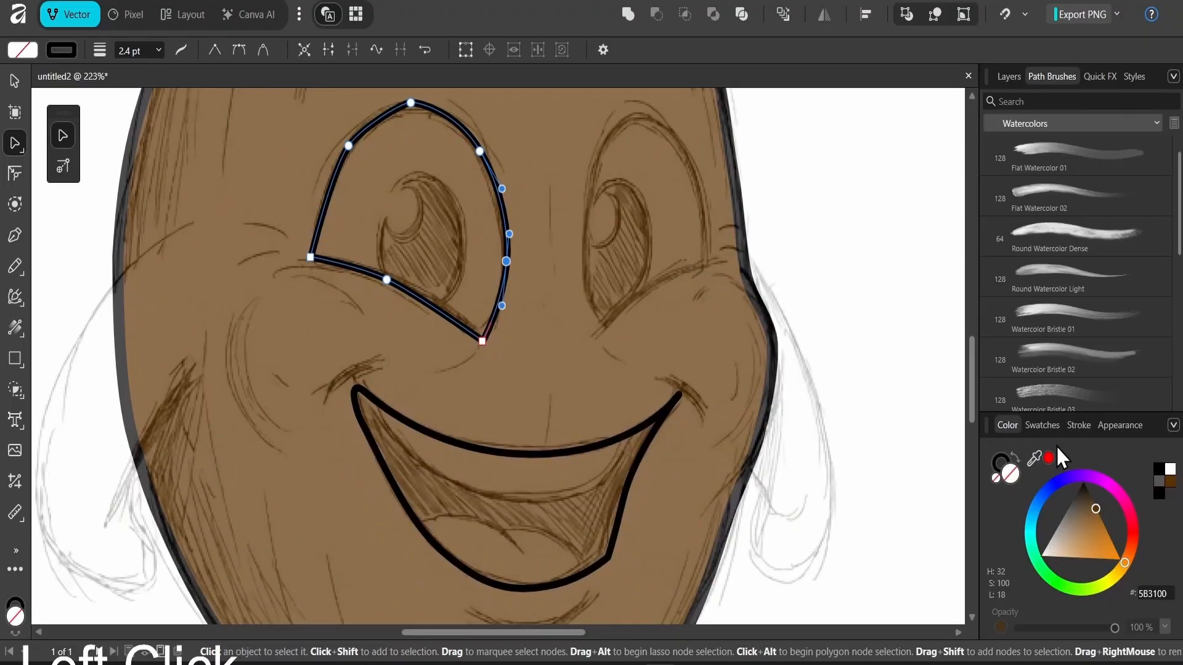
left_click(1132, 534)
left_click_drag(1082, 538, 1061, 568)
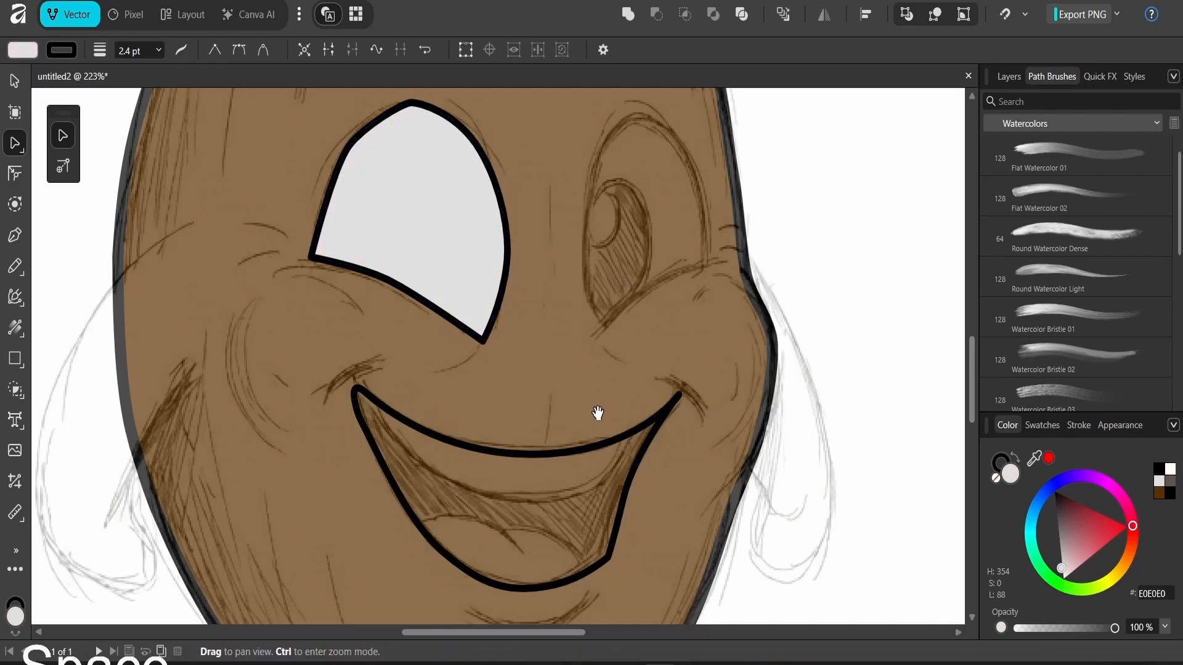
Step: Fill the mouth shape with a dark red
left_click_drag(597, 414, 518, 428)
key("v")
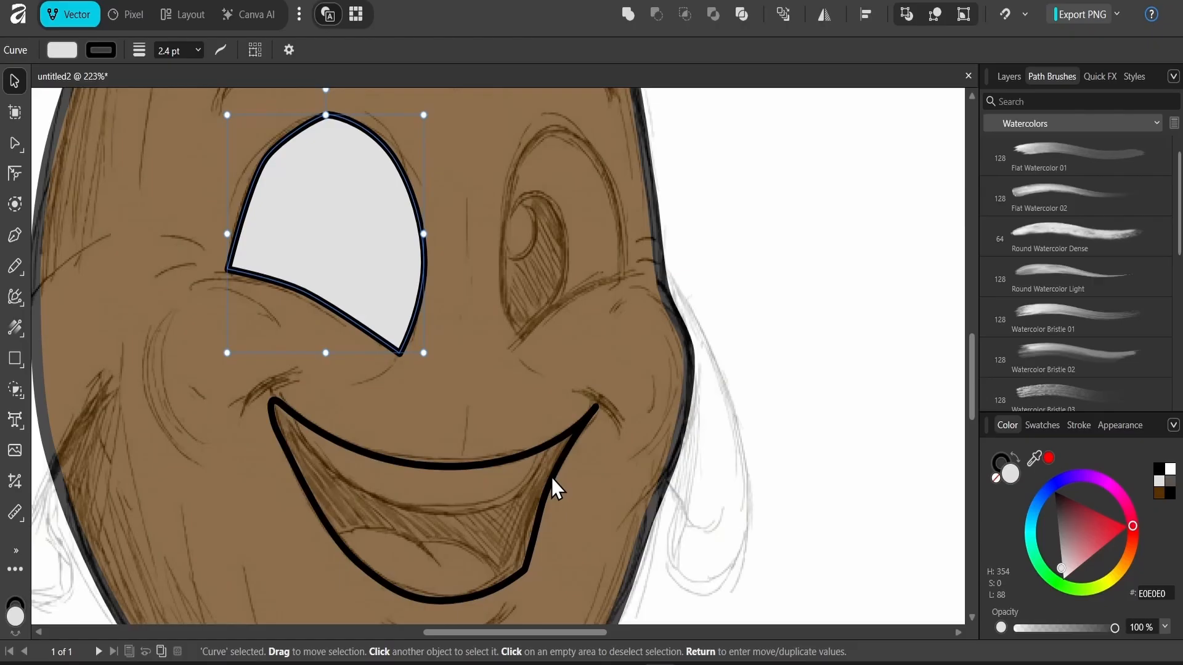
left_click(552, 478)
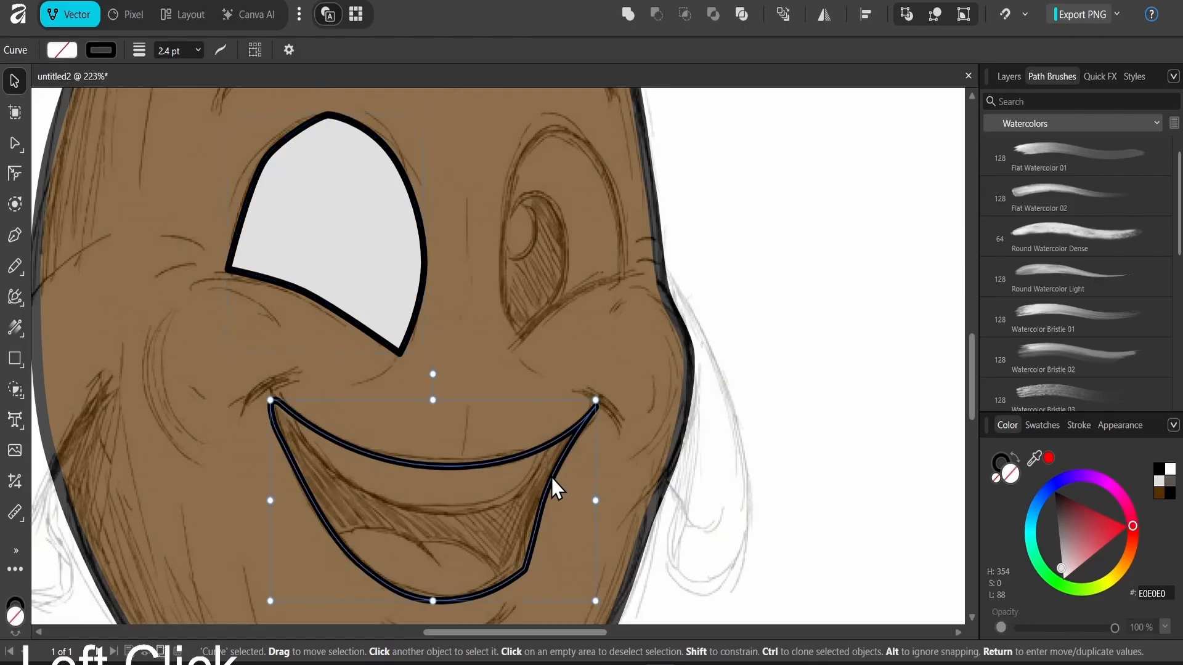
left_click_drag(1088, 523, 1079, 514)
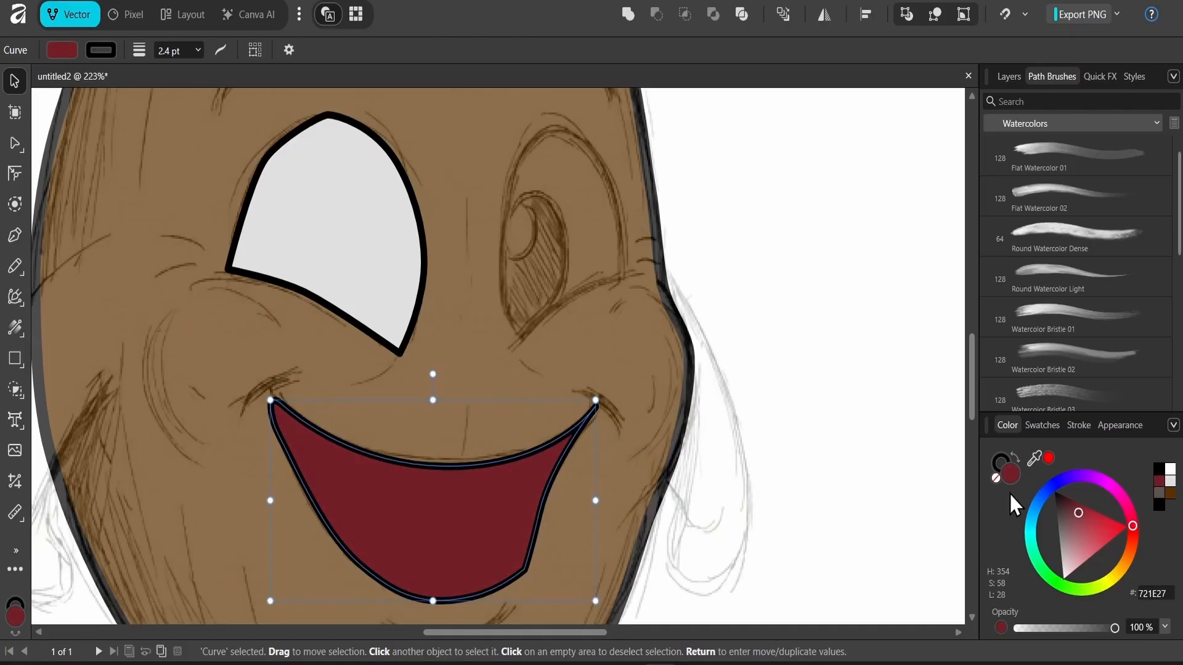
left_click(1073, 511)
Step: Trace the smaller right eyebrow as a closed crescent, along its lower edge to the inner tip and back over the arched top
key("space")
left_click_drag(581, 298, 493, 419)
left_click_drag(661, 395, 635, 400)
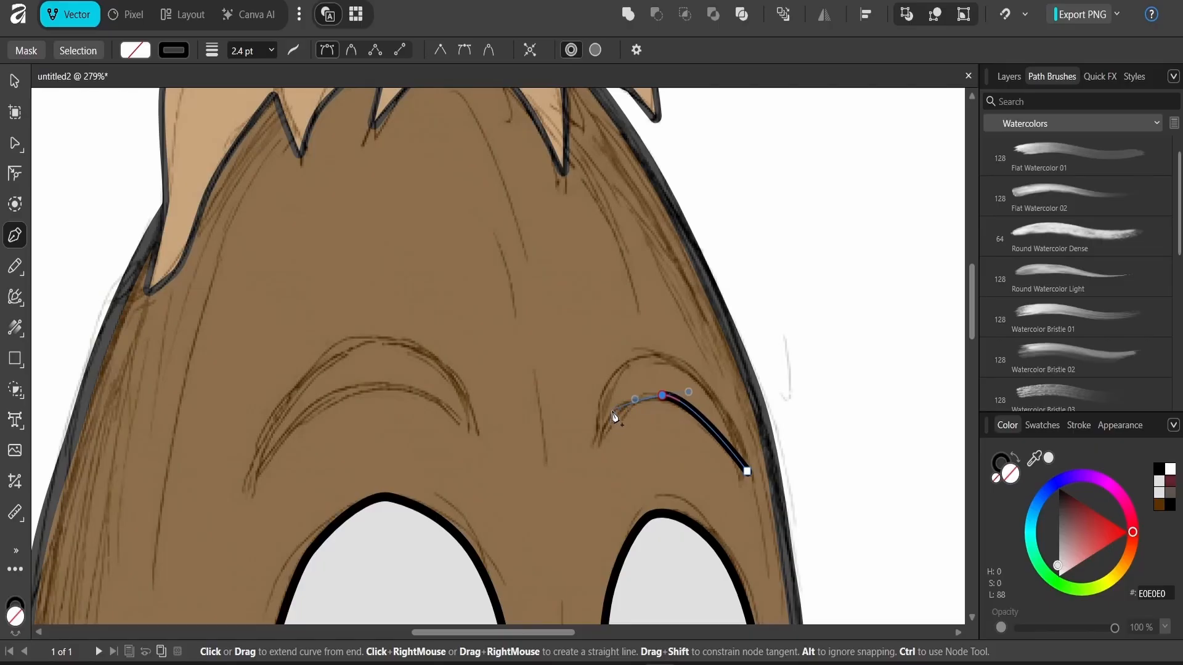
left_click(613, 410)
left_click(593, 441)
left_click(617, 371)
left_click(656, 355)
key("ctrl+z")
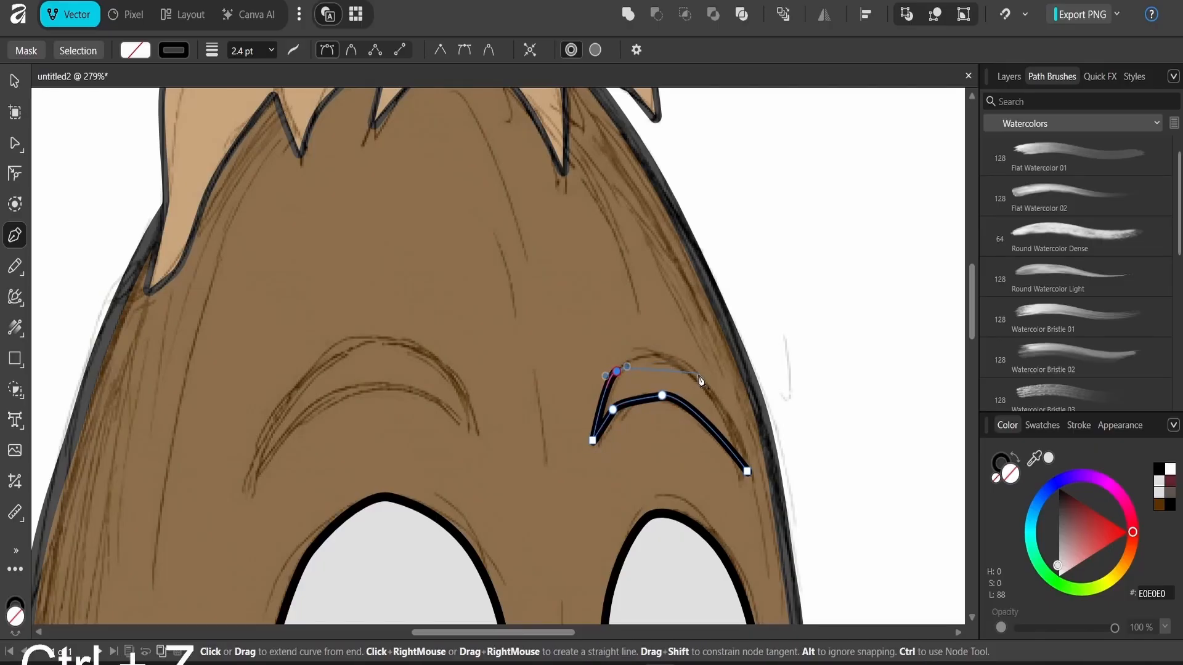
left_click_drag(700, 380, 743, 422)
left_click_drag(747, 470, 695, 343)
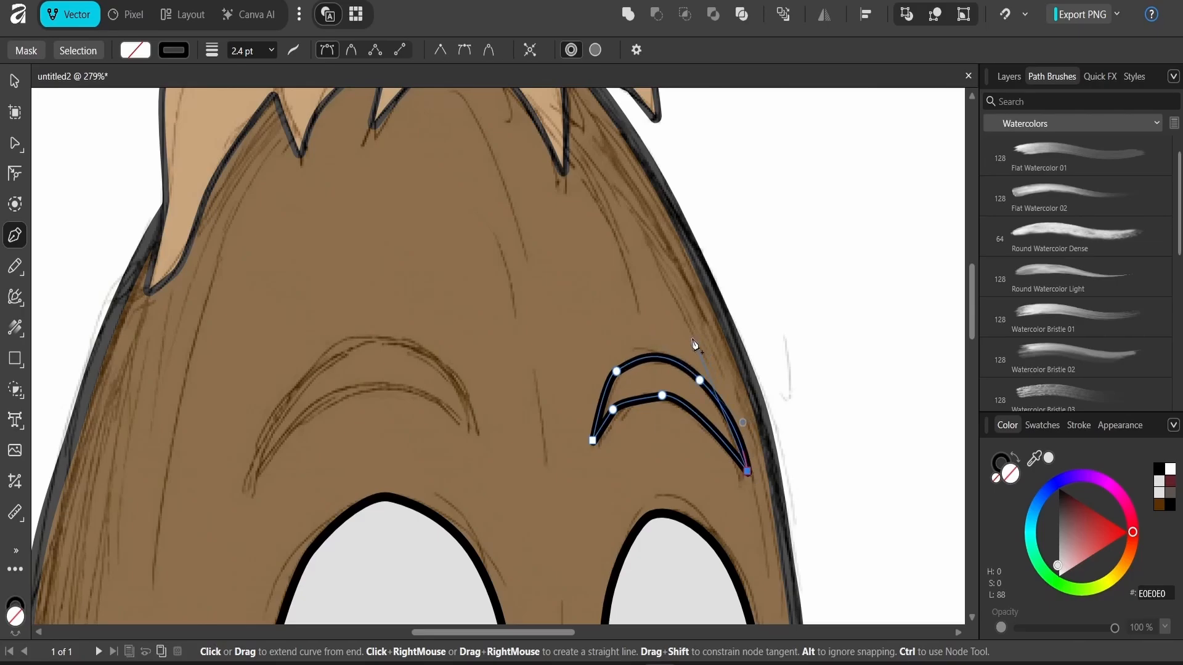
key("v")
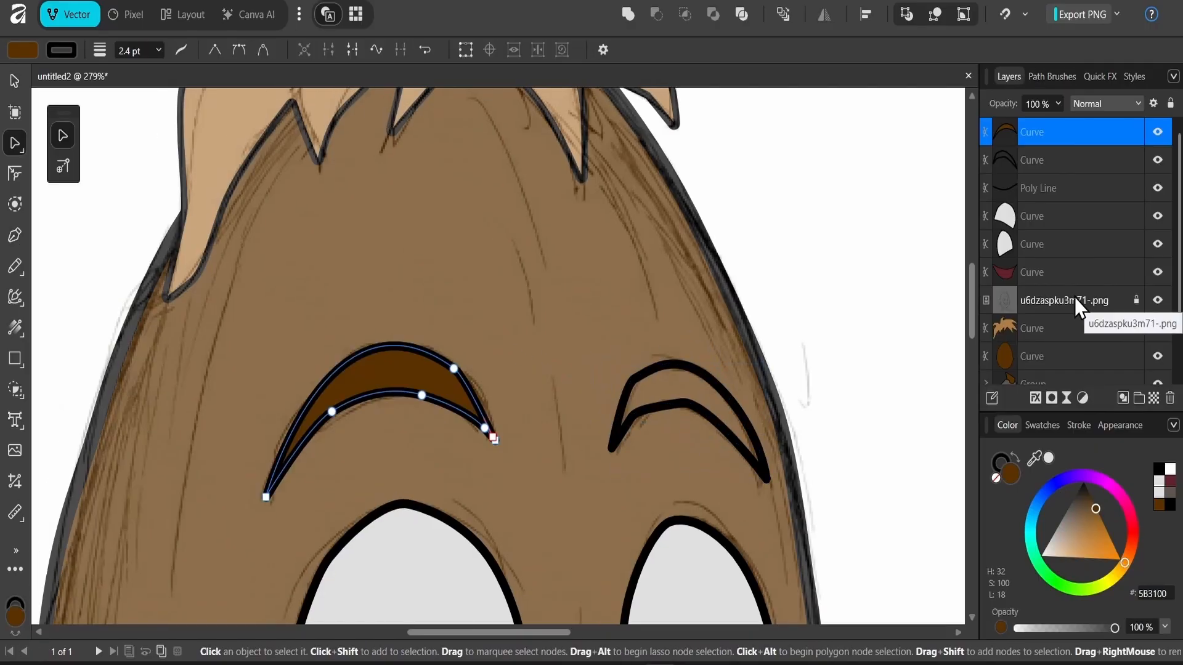
Step: Move the sketch image layer to the top of the layer stack and hide it
left_click_drag(1074, 297, 1048, 127)
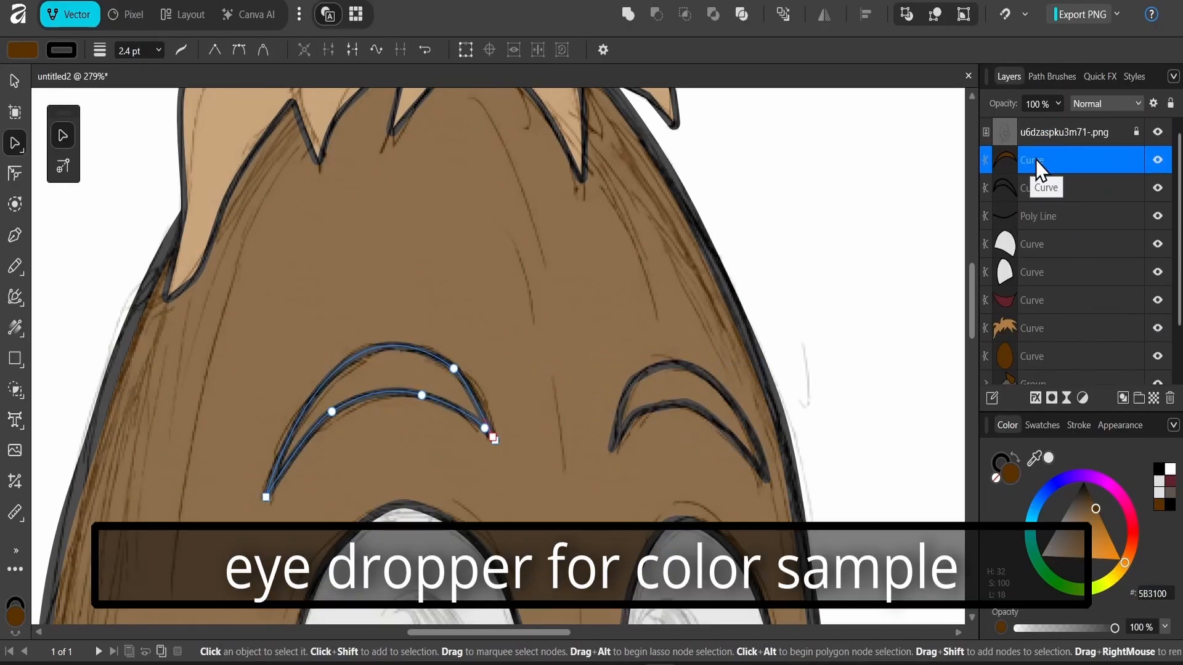
left_click(1158, 132)
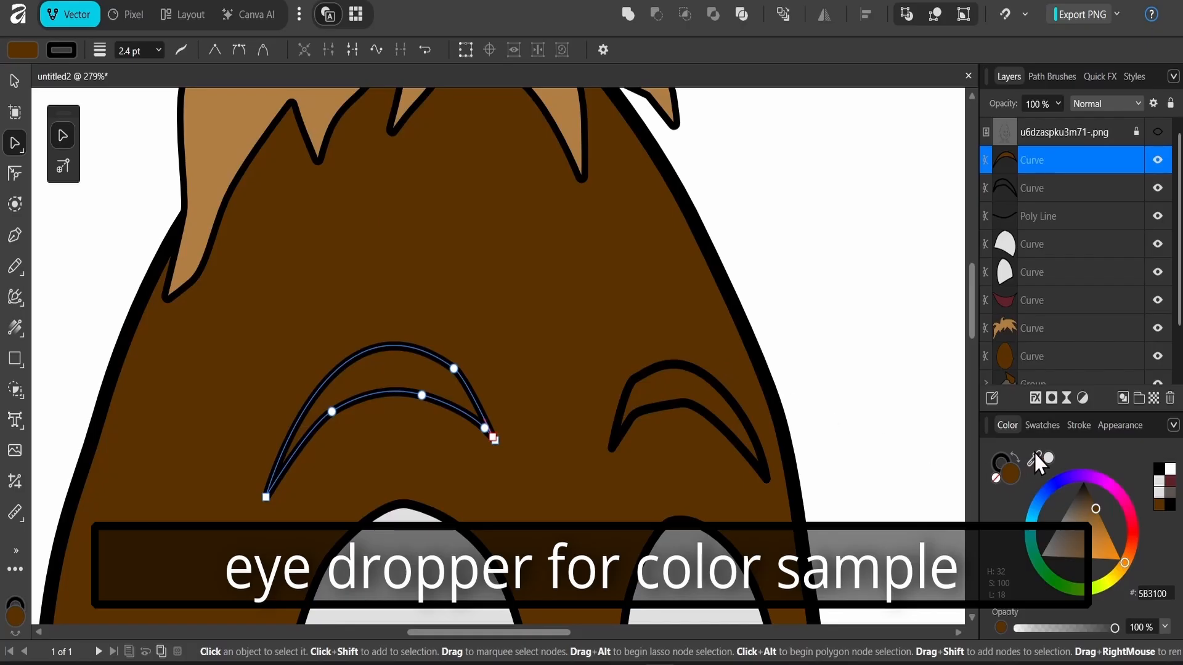
Step: Fill both eyebrows with the tan colour B07E44 sampled from the hair, and deselect
left_click_drag(1036, 455, 240, 126)
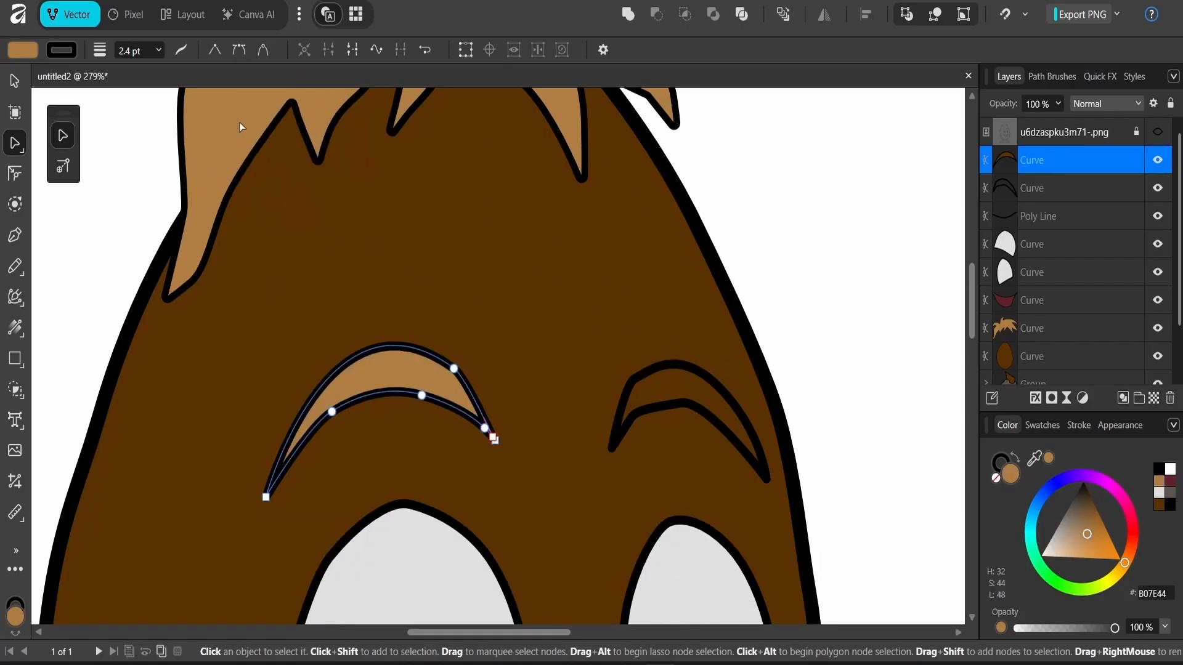
left_click(741, 427)
left_click(1047, 459)
key("v")
left_click(764, 210)
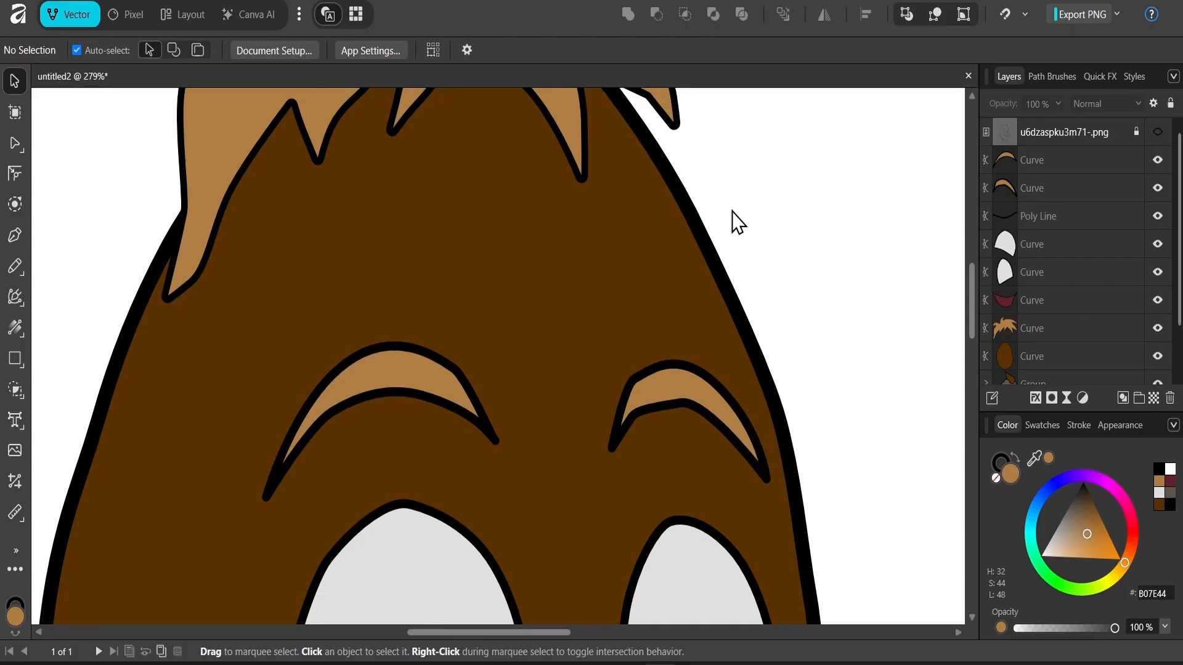
Step: Recolour both legs with the reddish brown 7B5044 sampled from the body, and deselect
scroll(739, 222, "down", 5)
left_click(567, 552)
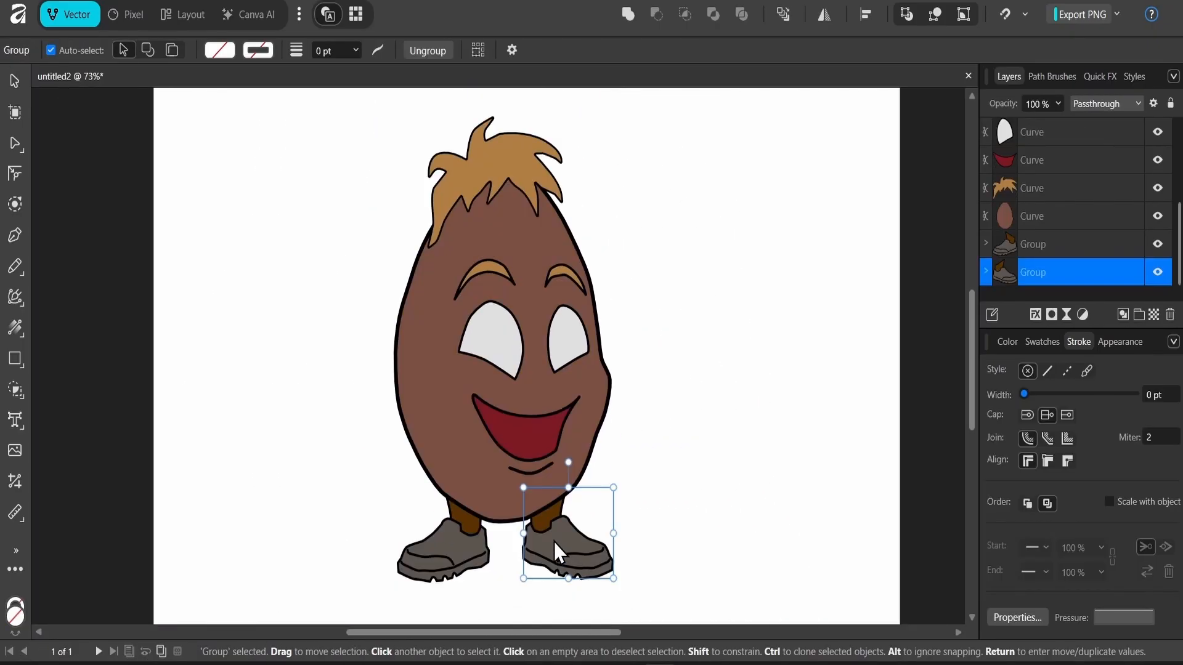
left_click(542, 523)
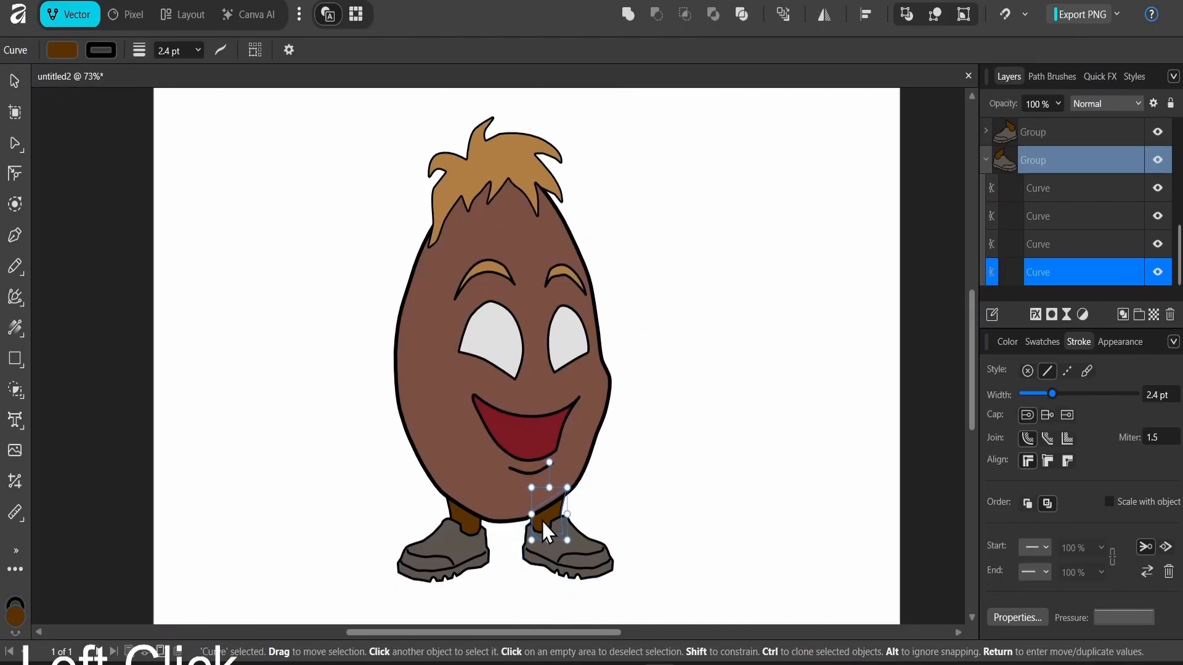
left_click(1009, 342)
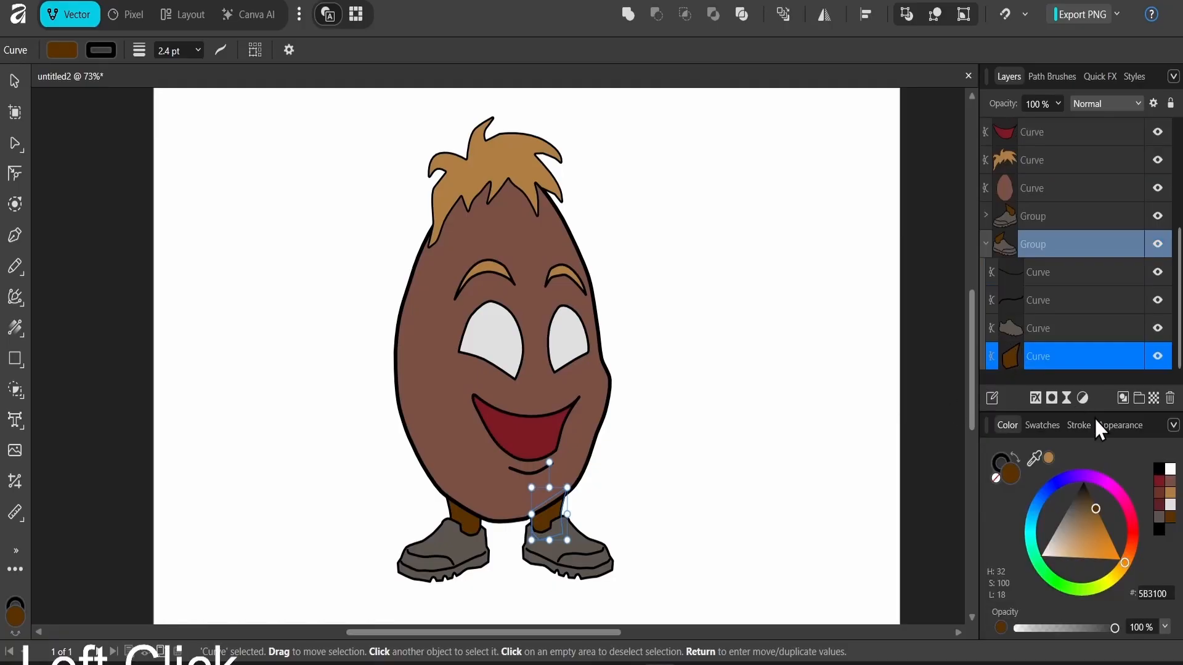
mouse_move(1034, 462)
left_mouse_down()
mouse_move(1017, 456)
mouse_move(1034, 500)
mouse_move(1035, 475)
mouse_move(586, 383)
left_mouse_up()
left_click(464, 517)
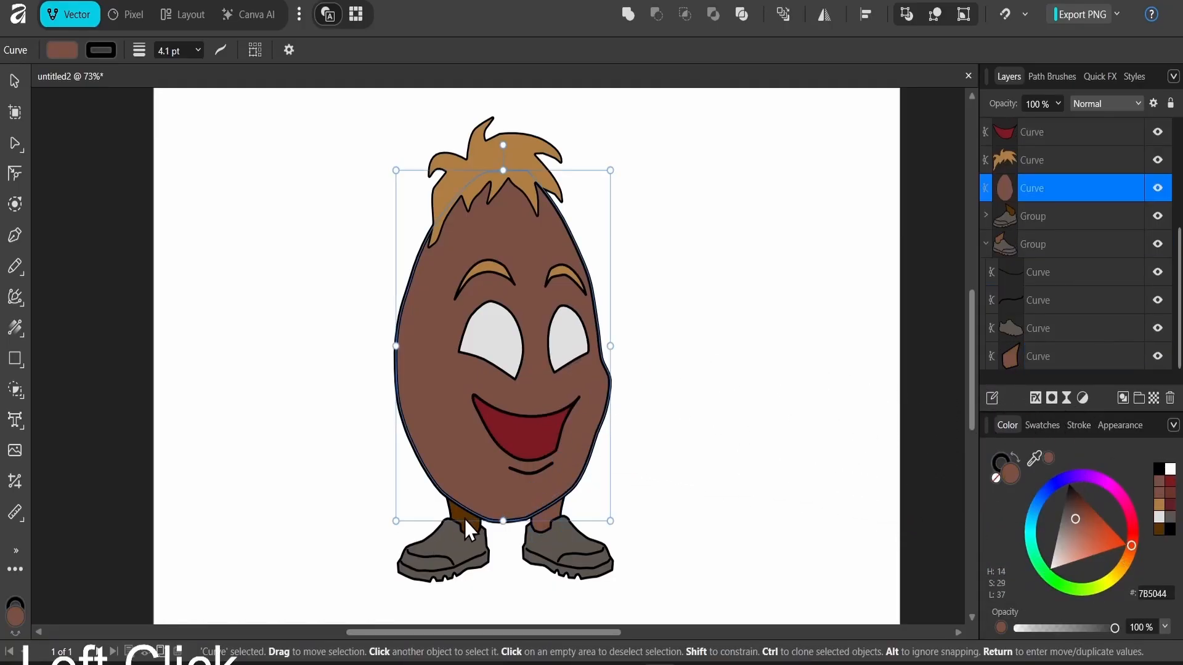
left_click(470, 527)
left_click_drag(1035, 458, 586, 382)
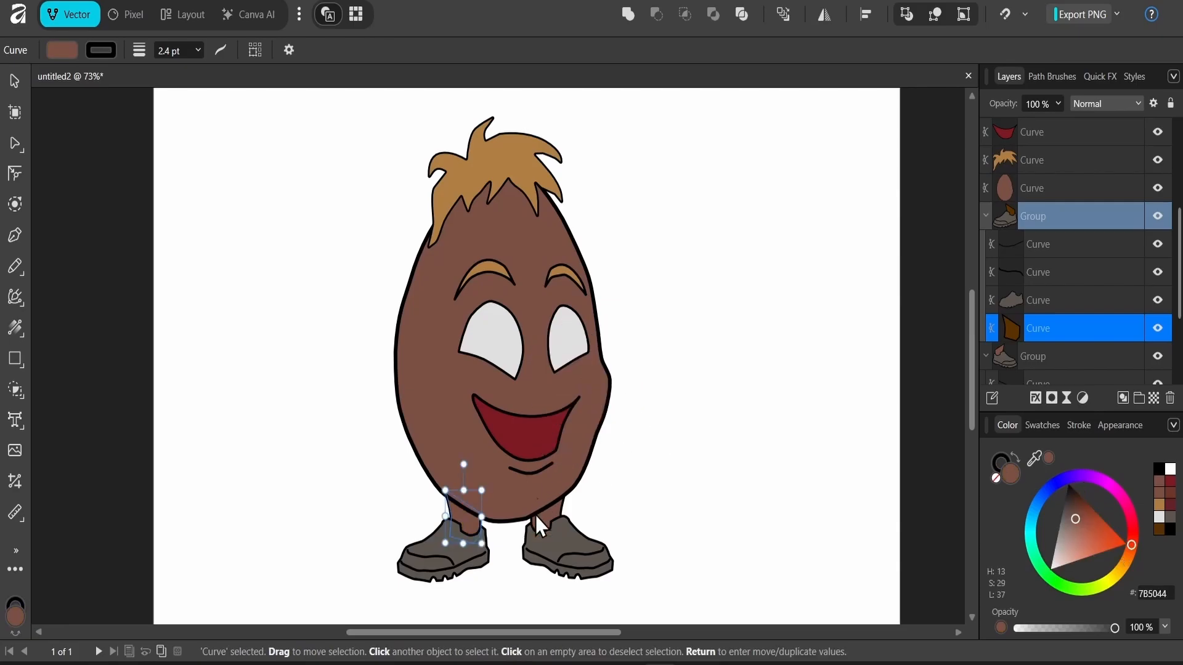
left_click(642, 493)
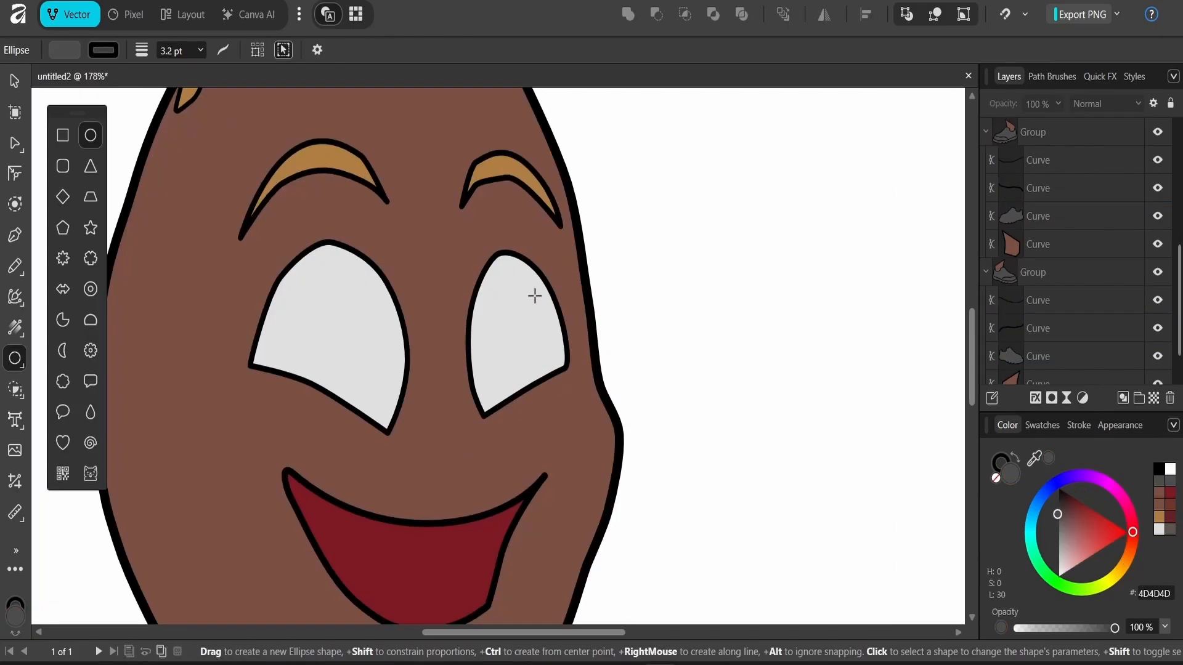
Step: Draw a tall dark grey ellipse as the pupil of the right eye and place its layer below the sketch, between the eyebrow layers
mouse_move(536, 279)
left_mouse_down()
mouse_move(497, 320)
mouse_move(487, 385)
left_mouse_up()
left_click_drag(1000, 121, 1013, 167)
key("ctrl+z")
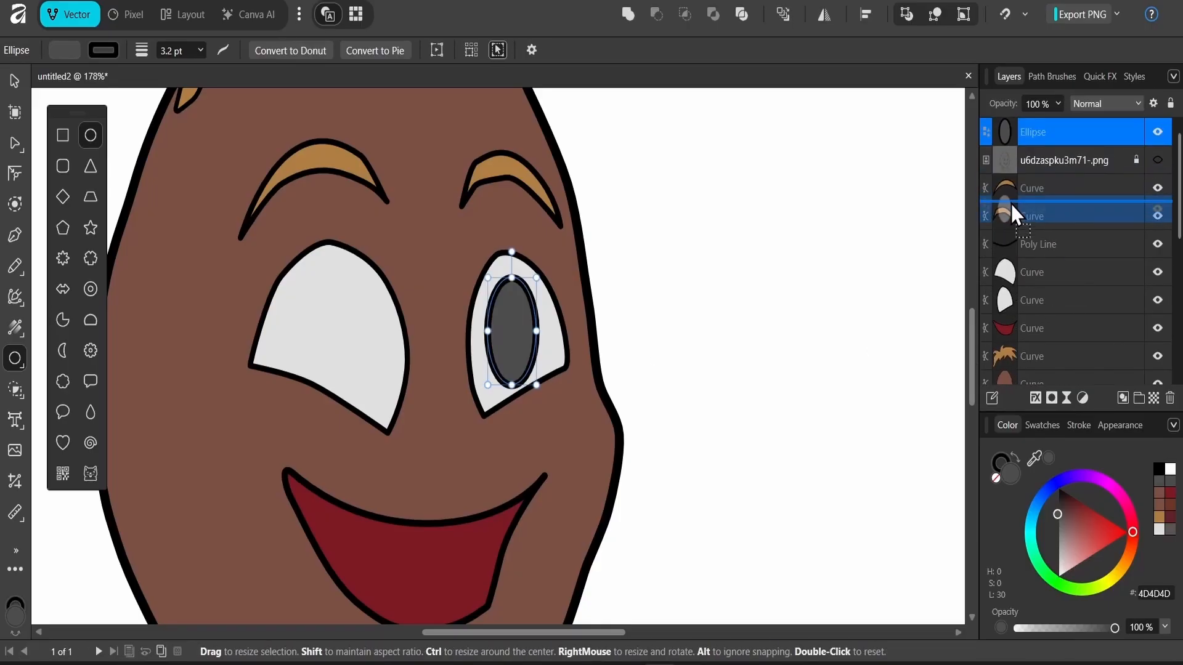
key("ctrl+z")
Step: Show the sketch again and move the pupil ellipse onto the sketched pupil of the right eye, fitting its size
left_click(1158, 132)
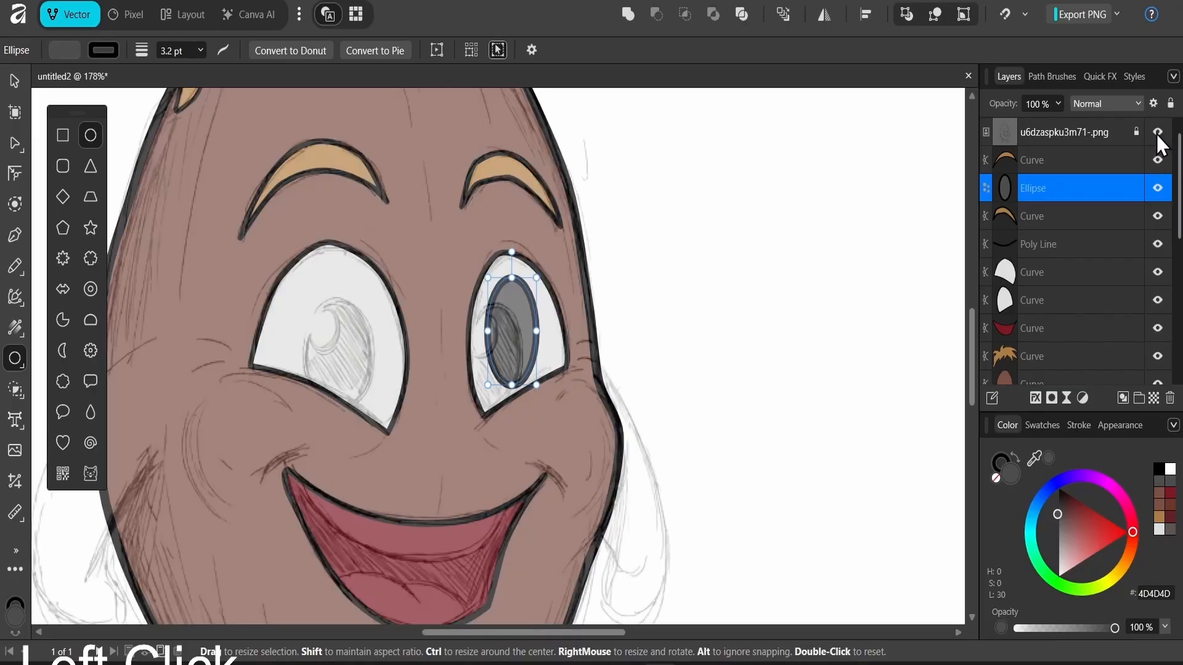
key("v")
left_click_drag(519, 319, 521, 359)
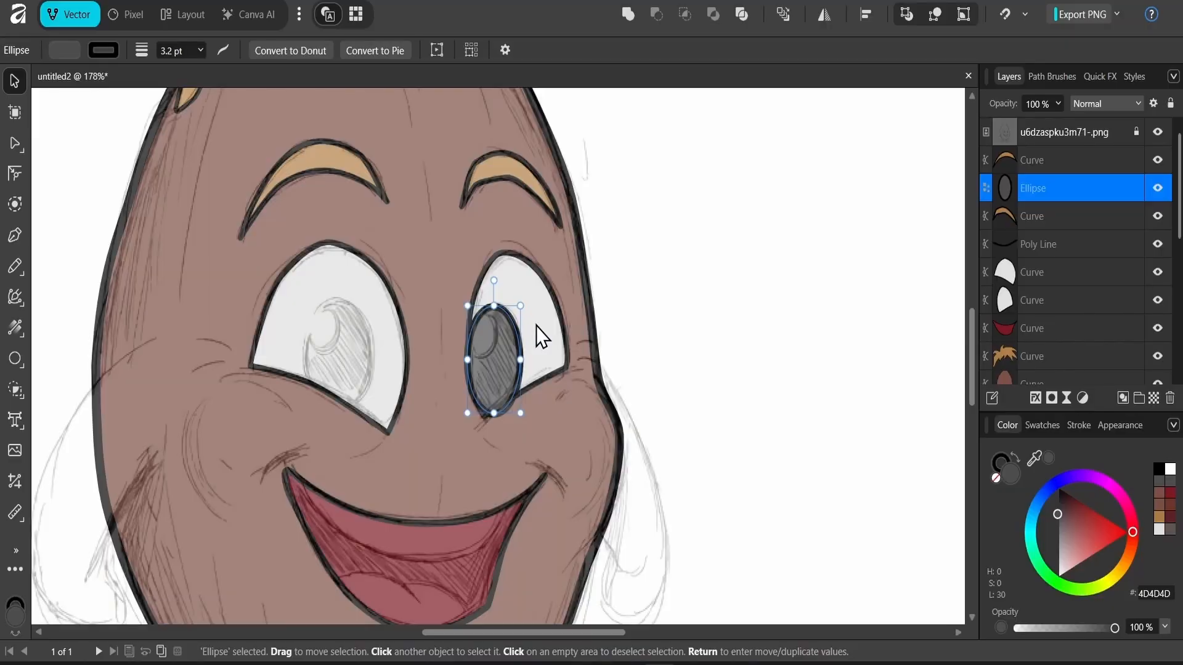
Step: Cut the pupil ellipse and paste it inside the right eye shape, and check the clipped result with the sketch briefly hidden
key("ctrl+x")
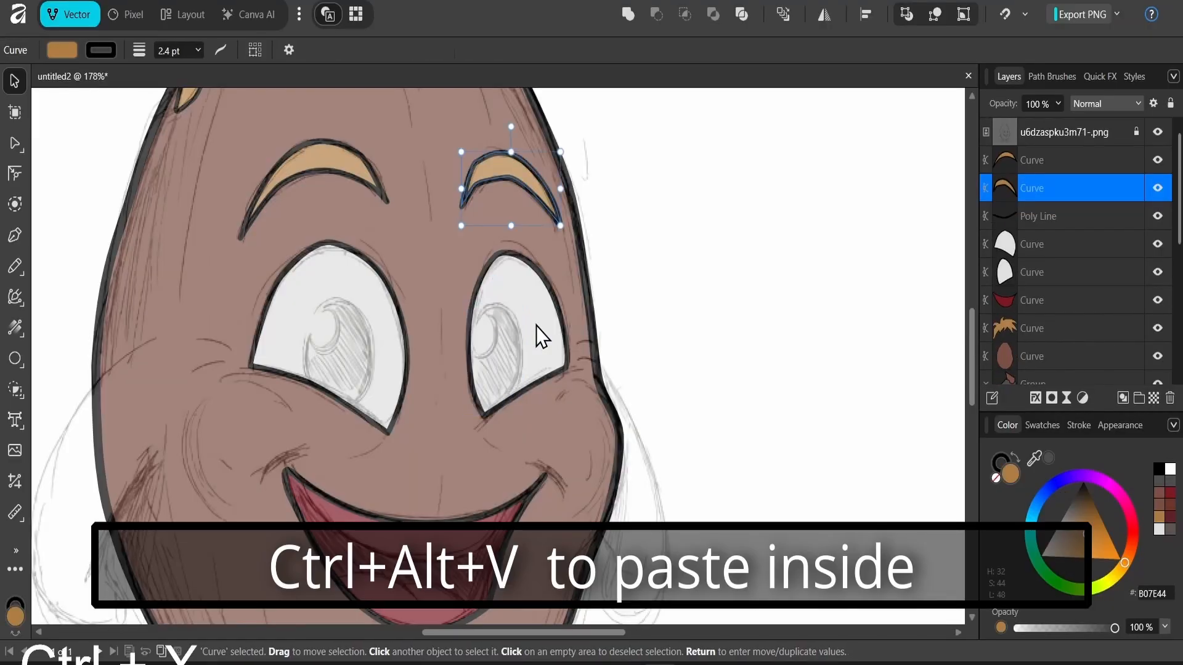
left_click(518, 332)
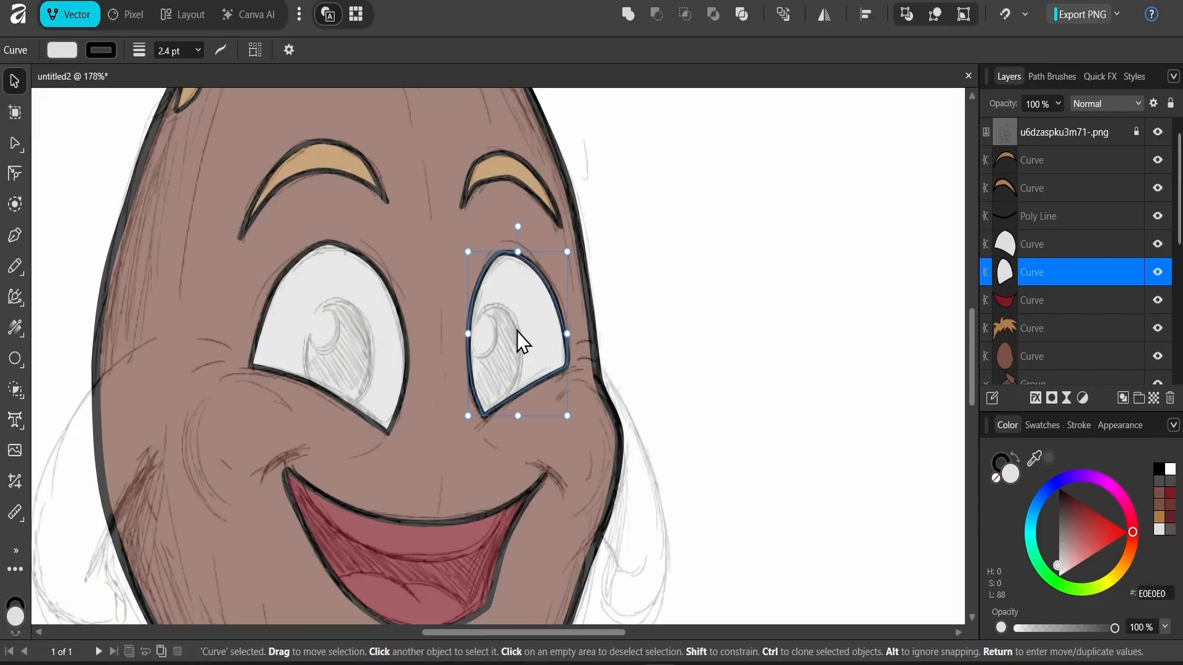
key("ctrl+alt+v")
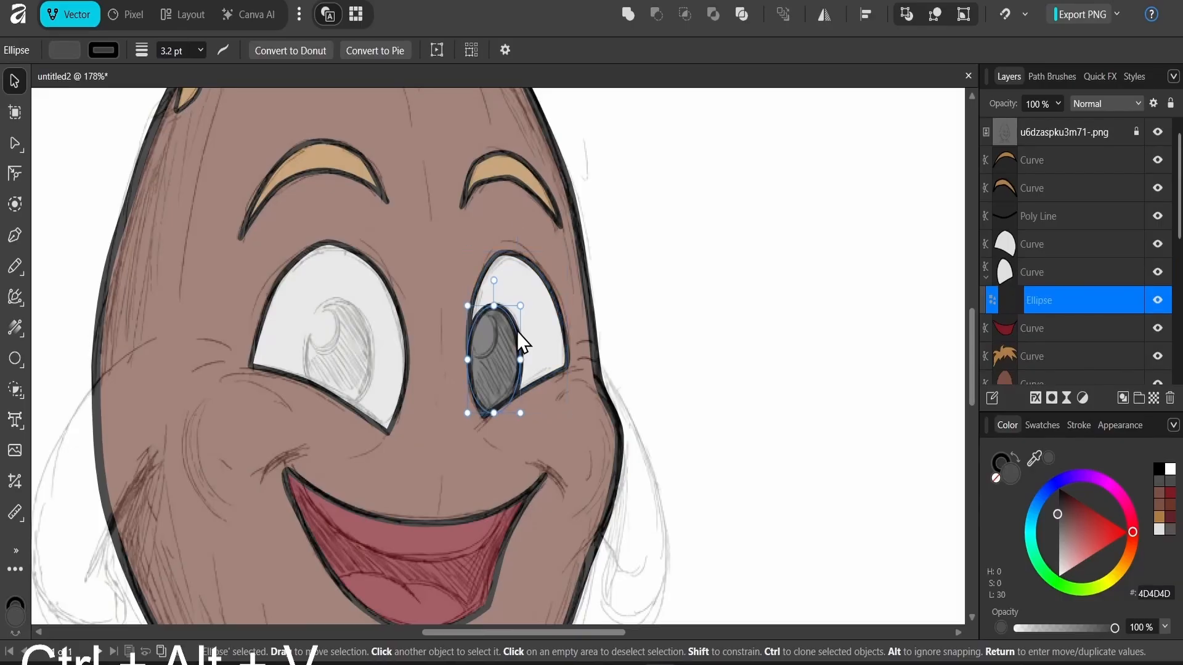
left_click(653, 294)
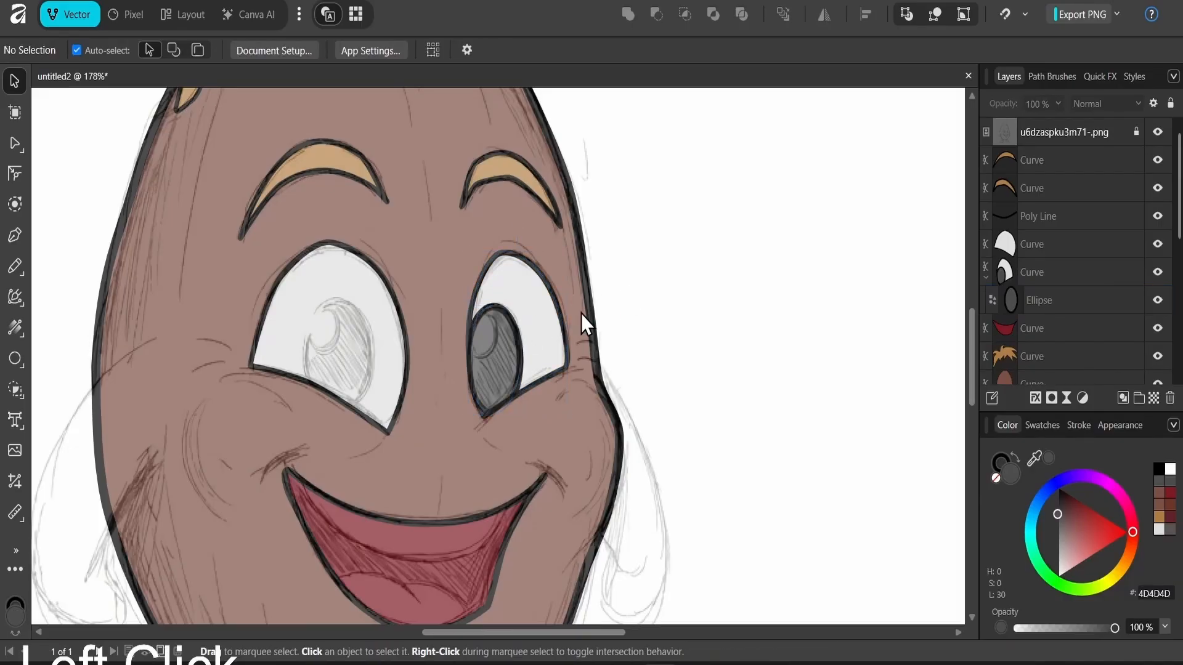
left_click(1158, 132)
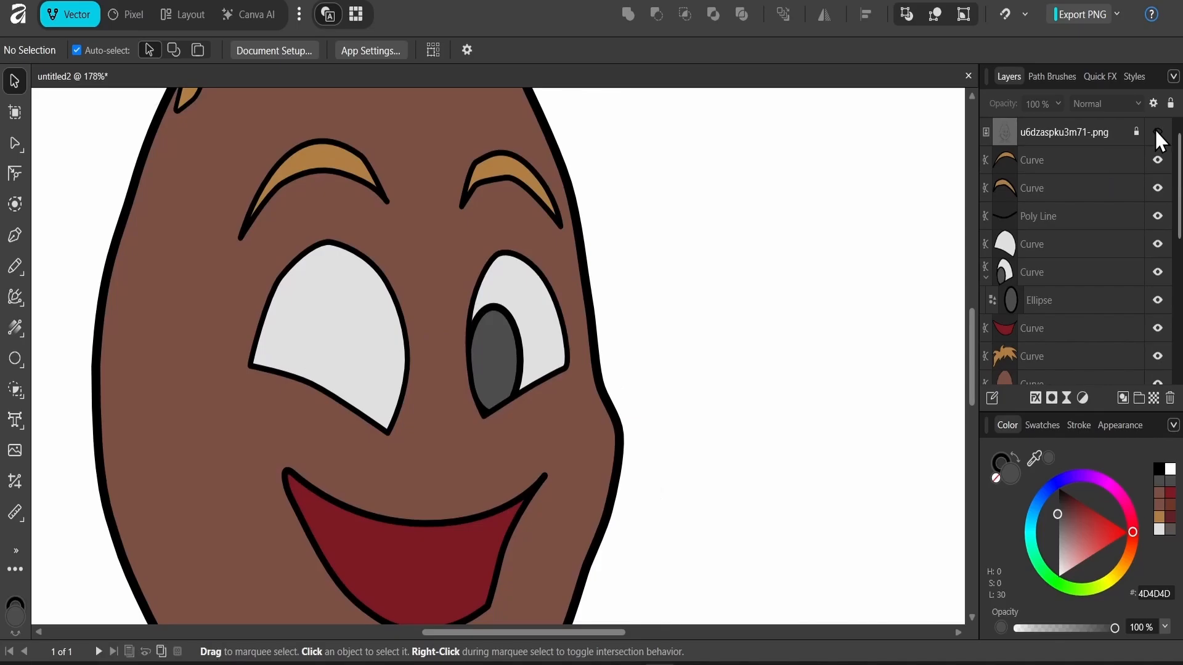
left_click(1158, 132)
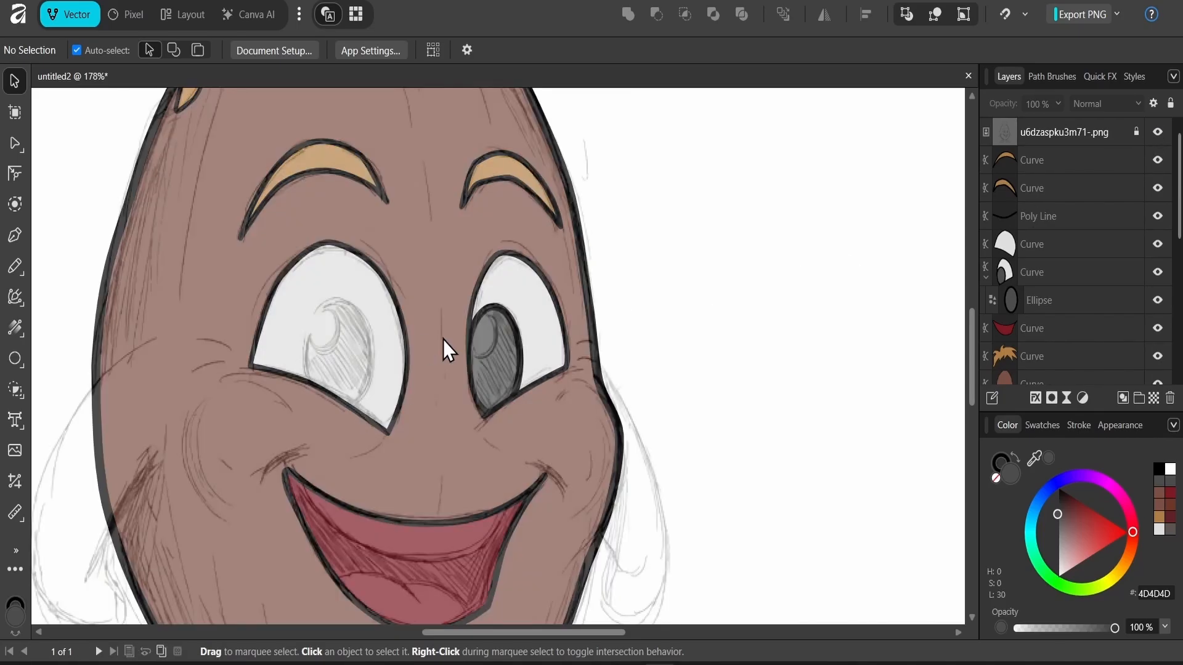
Step: Copy the right eye's pupil ellipse, paste it inside the left eye shape, place it on the sketched pupil, and deselect
left_click(504, 339)
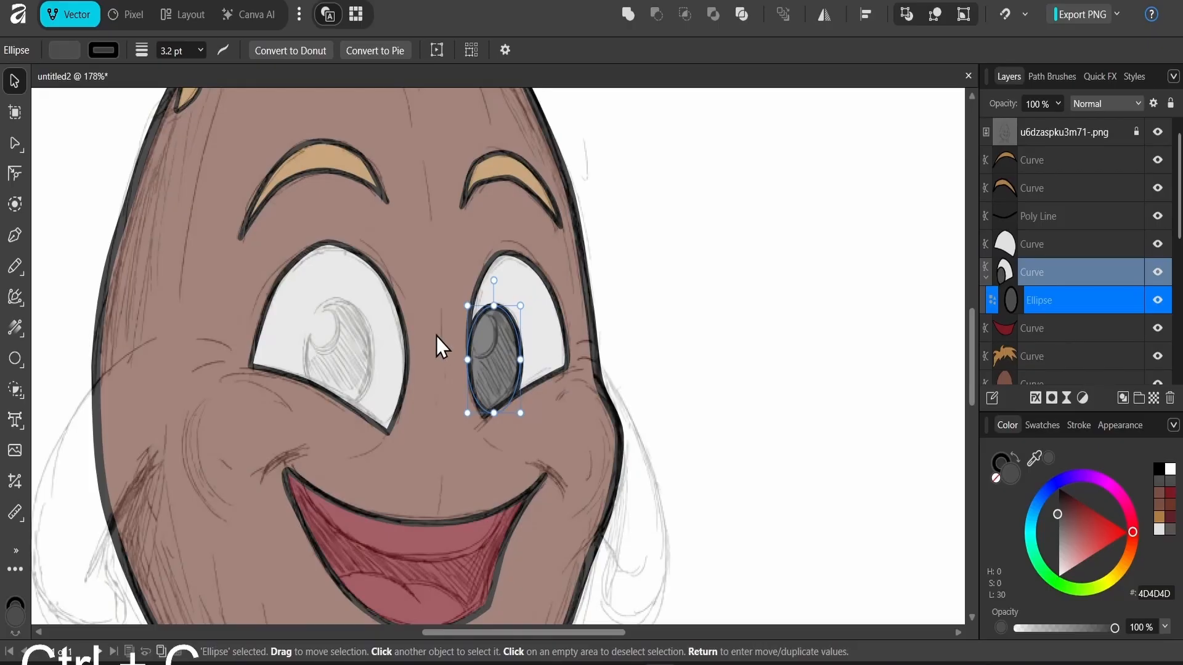
left_click(371, 332)
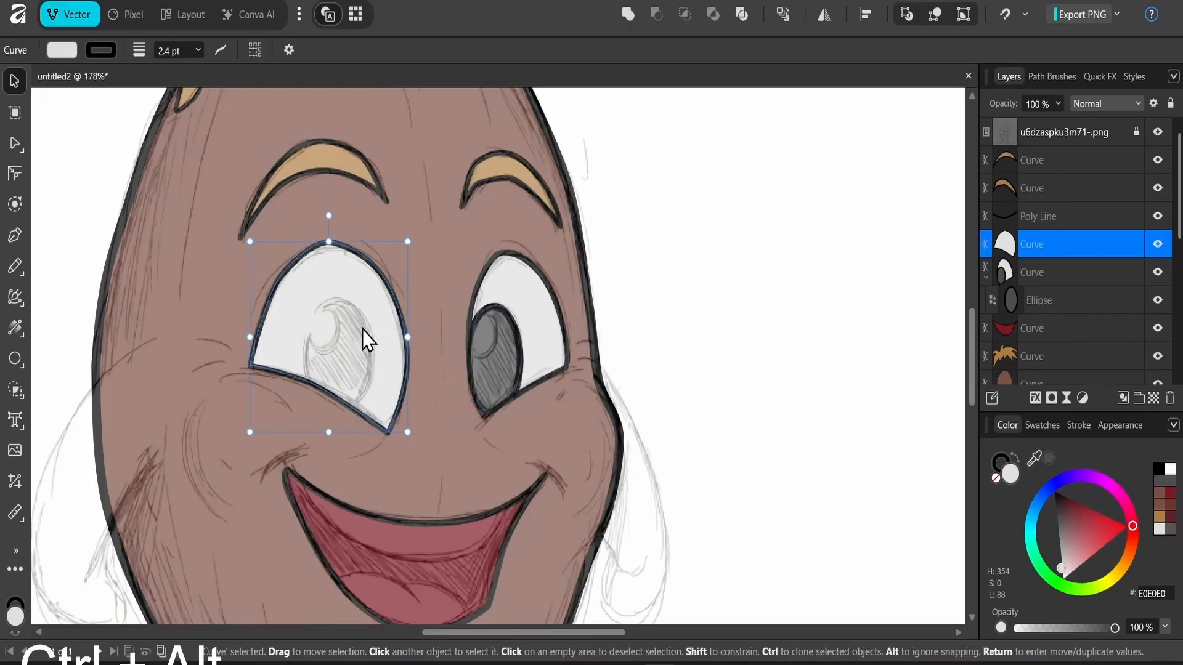
key("ctrl+alt+v")
left_click_drag(503, 362, 337, 361)
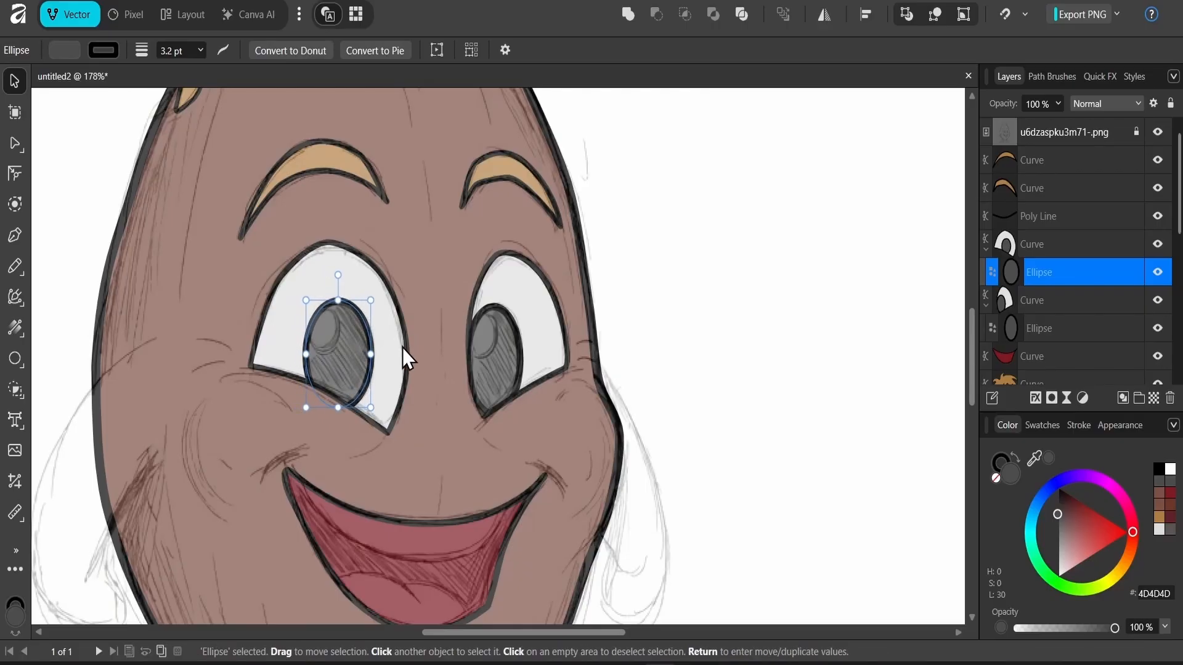
left_click(701, 304)
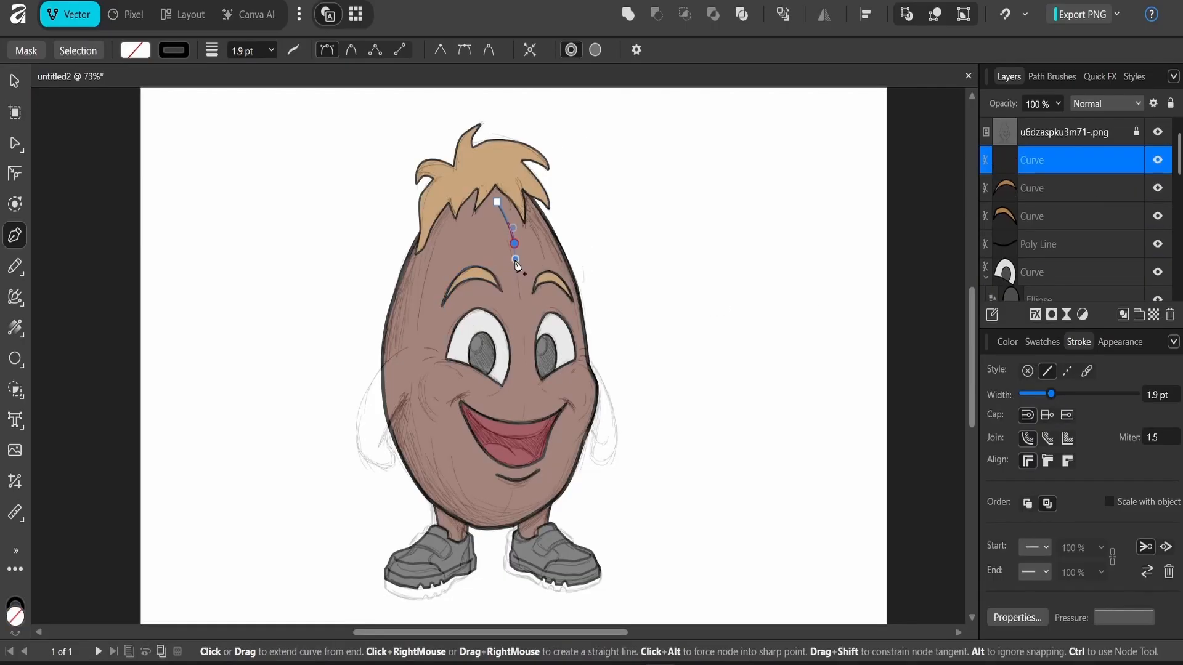
Step: Draw short unfilled 1.9 pt crease lines down the middle of the forehead and between the eyes with the Pen tool
left_click_drag(514, 271, 523, 371)
key("Escape")
left_click(518, 277)
key("Escape")
left_click(525, 334)
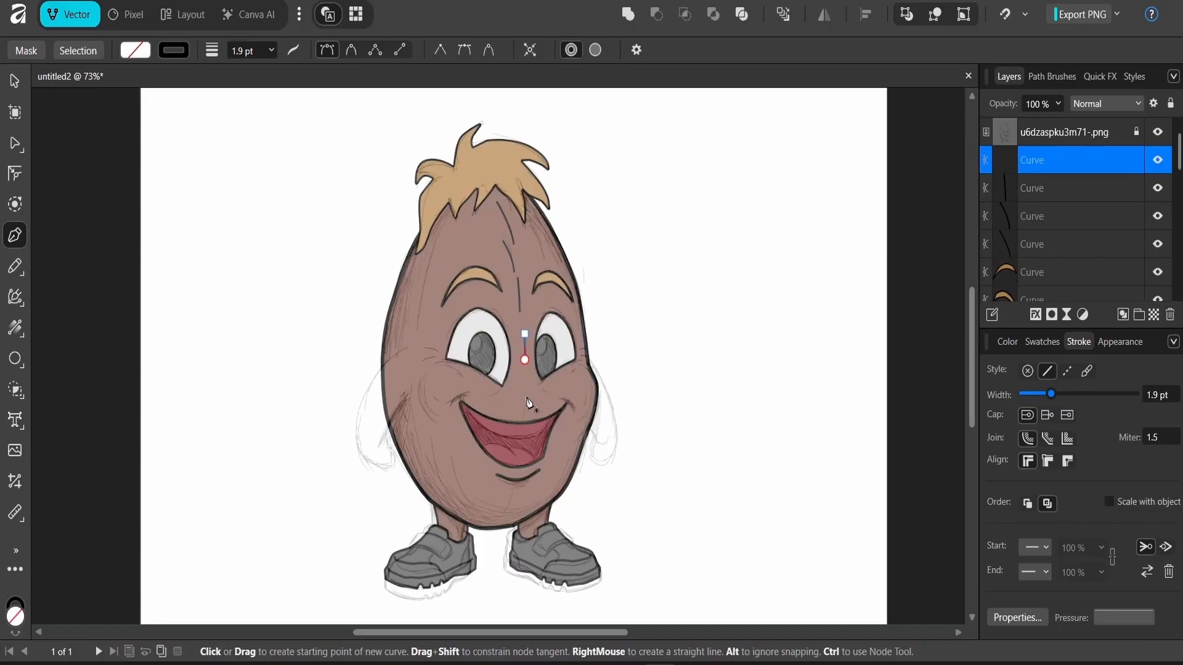
key("Escape")
Step: Continue the centre crease with one short line just above the mouth and another from the chin to the body's lower edge
left_click(527, 391)
left_click_drag(524, 419, 522, 429)
key("Escape")
left_click(513, 488)
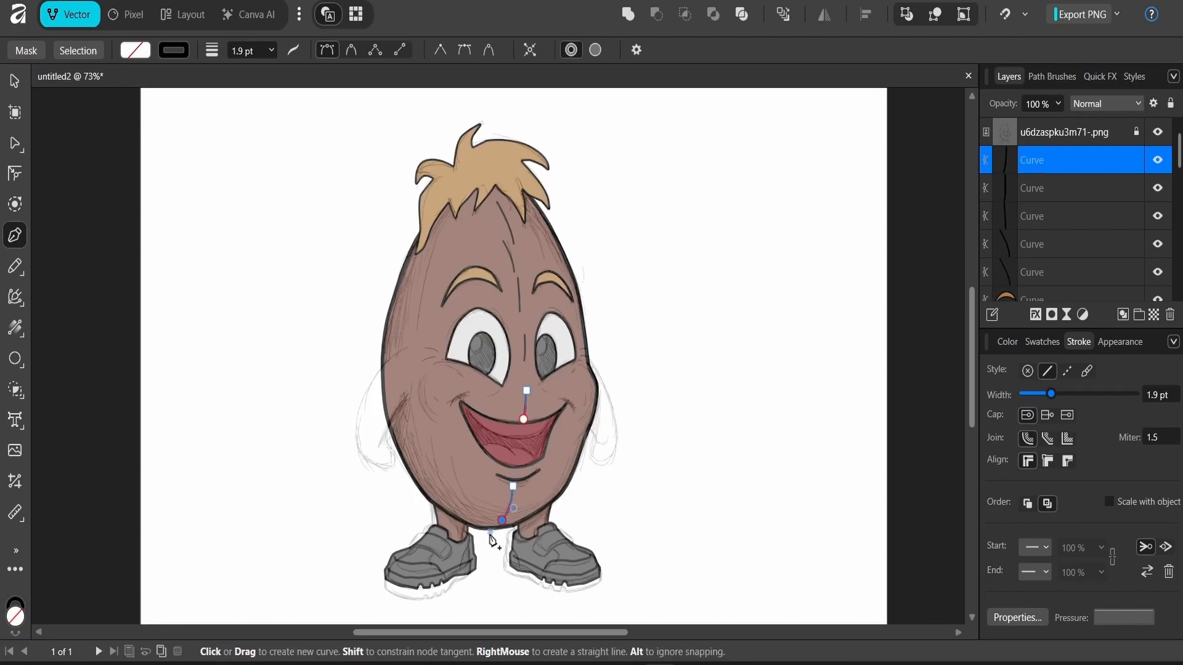
key("Escape")
Step: Draw two slanted crease lines on the lower left of the body, following the sketch
left_click(451, 454)
left_click(469, 510)
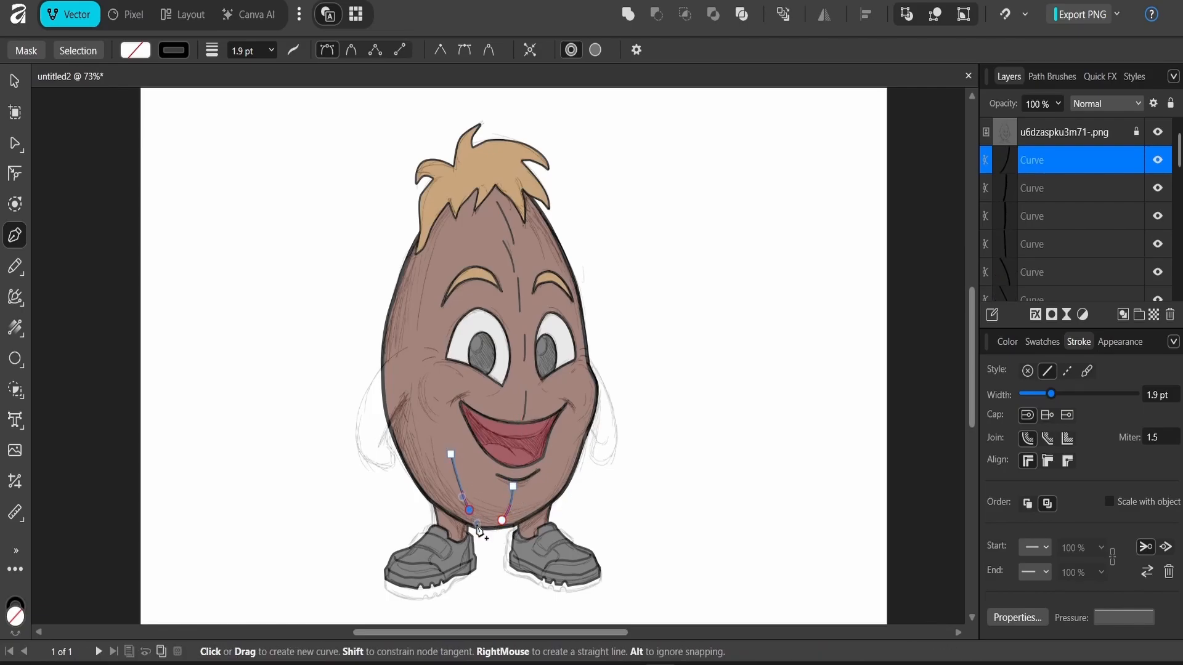
key("Escape")
left_click(411, 403)
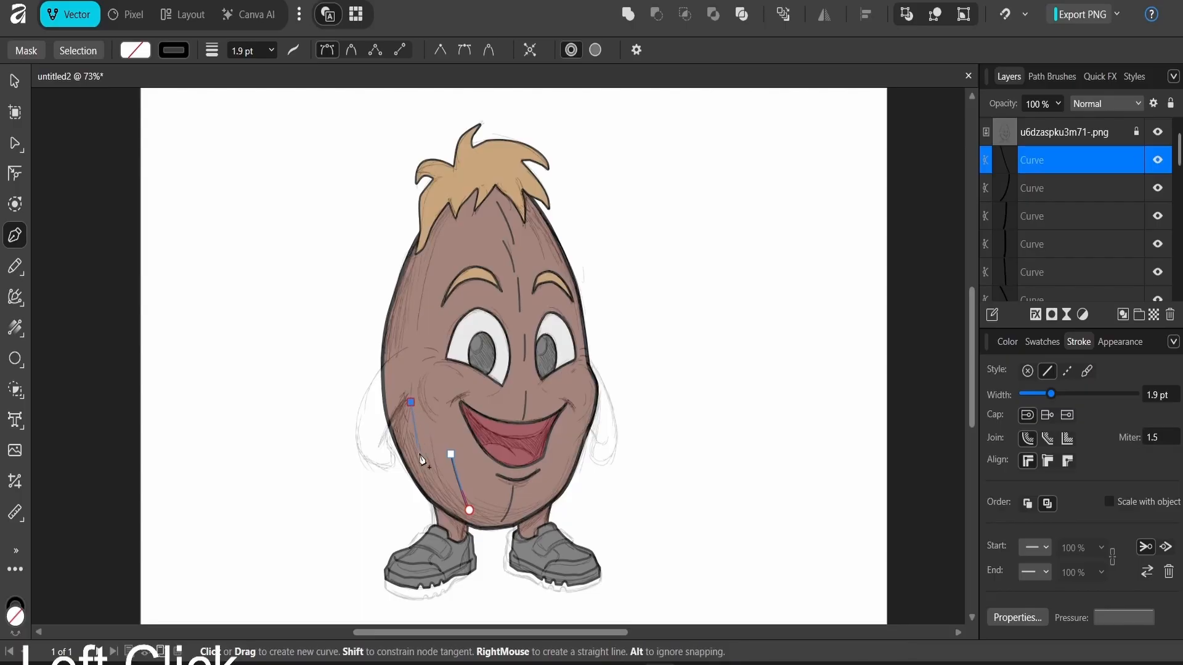
left_click(431, 489)
key("Escape")
Step: Add a long crease line from the hair down the body's left side and a shorter one between the lower left creases
left_click(442, 223)
left_click(419, 325)
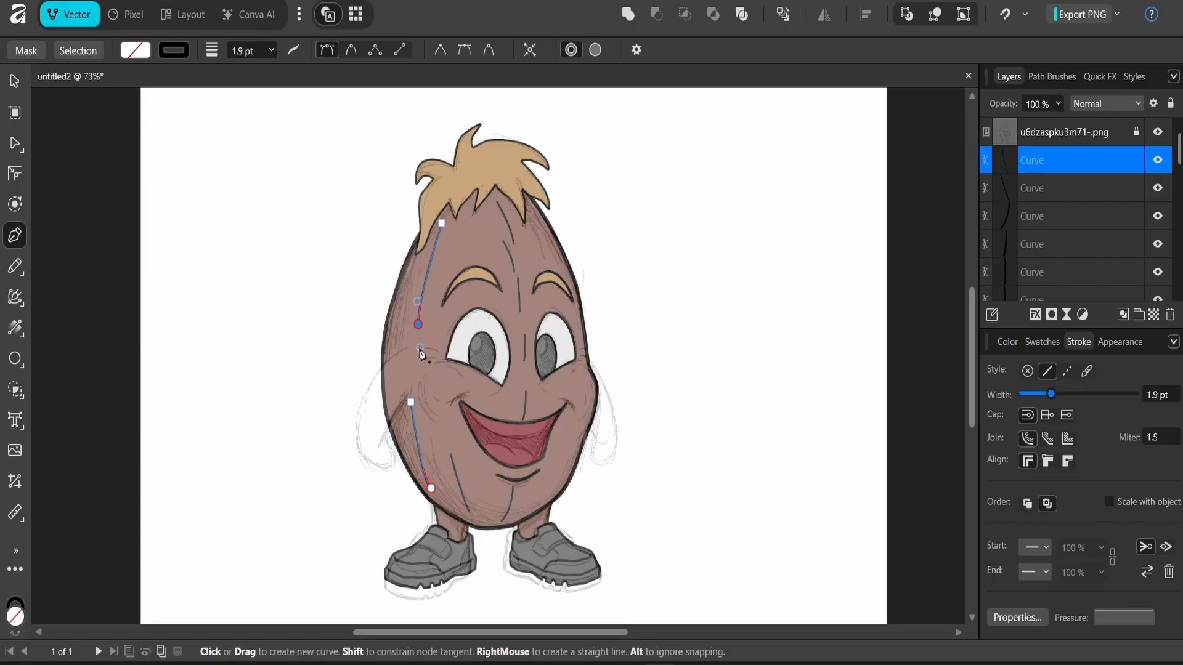
key("Escape")
left_click_drag(429, 432, 431, 447)
left_click(448, 495)
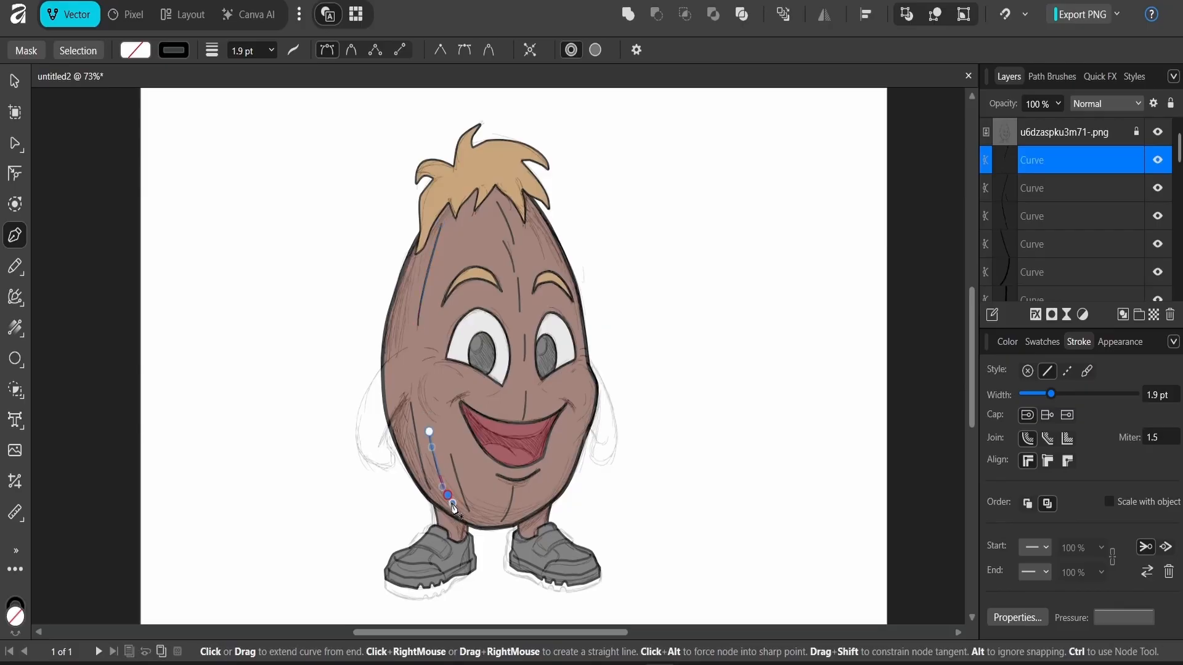
key("Escape")
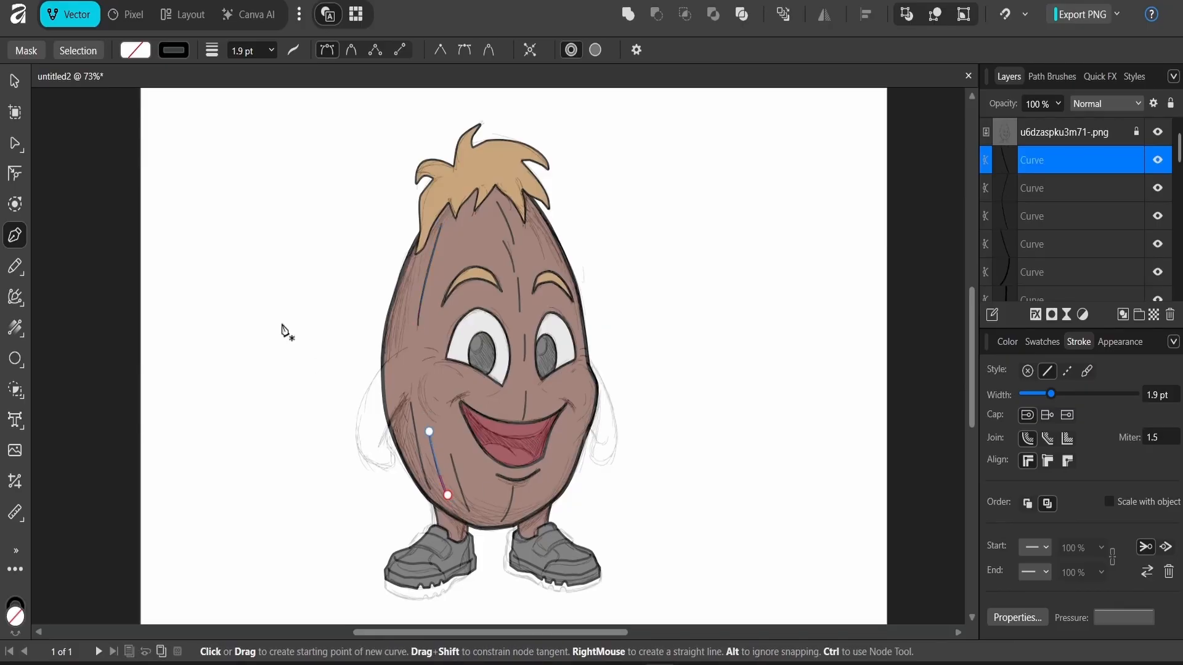
Step: Switch to the Path Brush Tool and raise its stabilizer value to 40.6
left_click(16, 267)
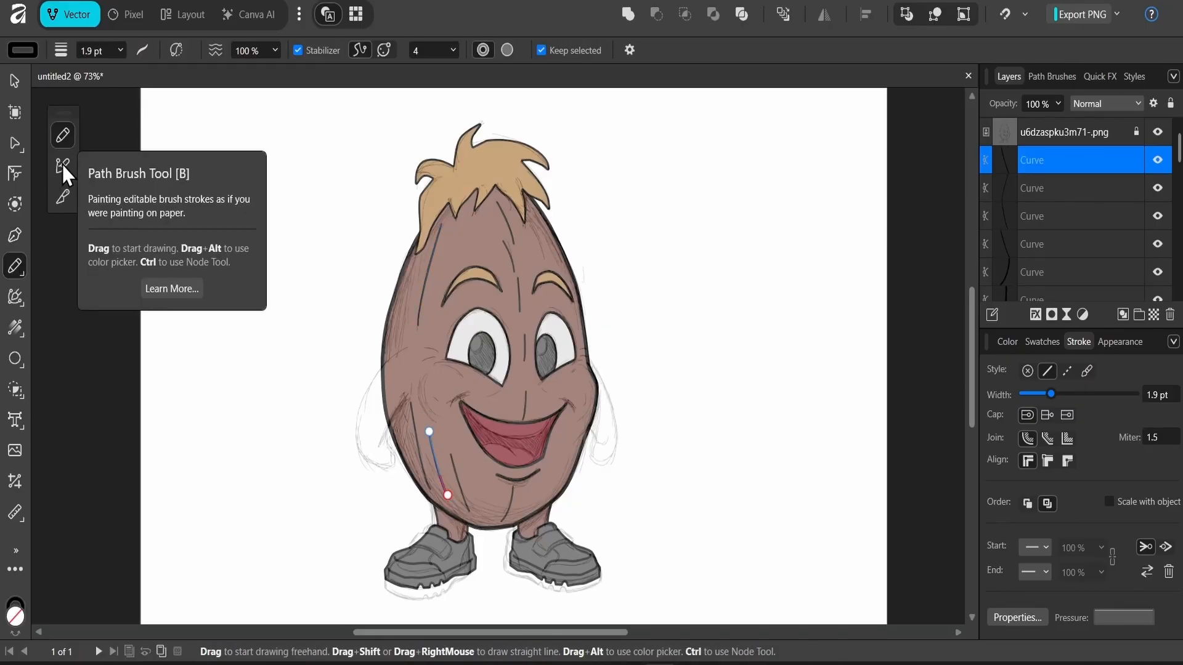
left_click(62, 164)
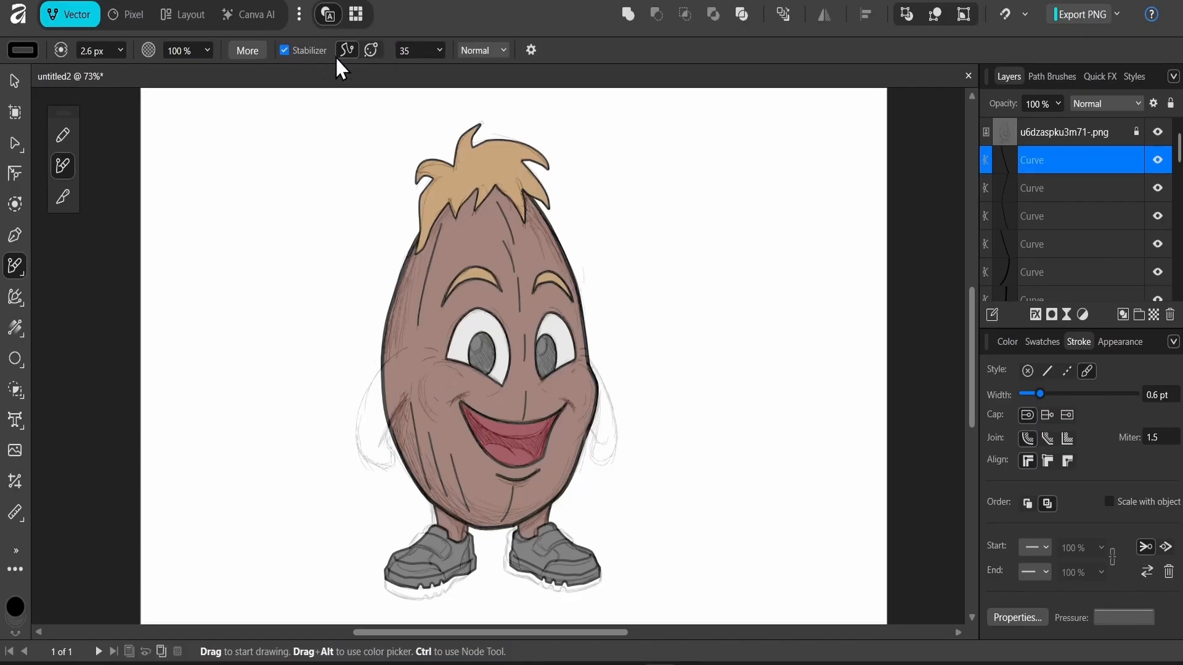
left_click(440, 50)
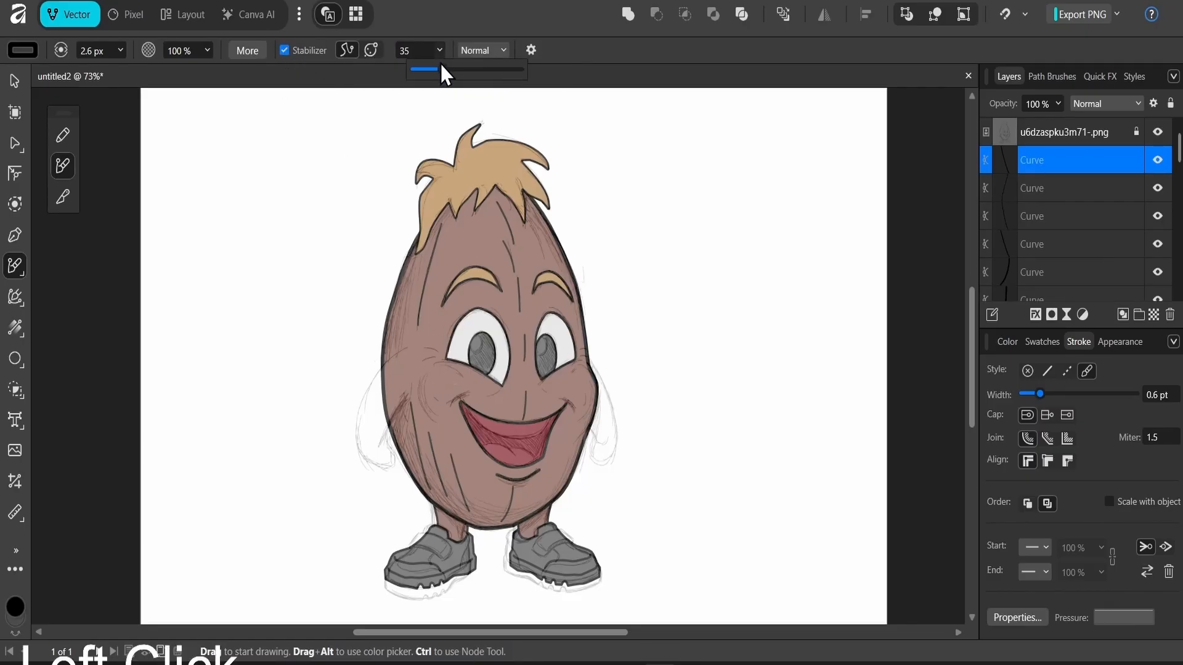
left_click_drag(441, 69, 447, 69)
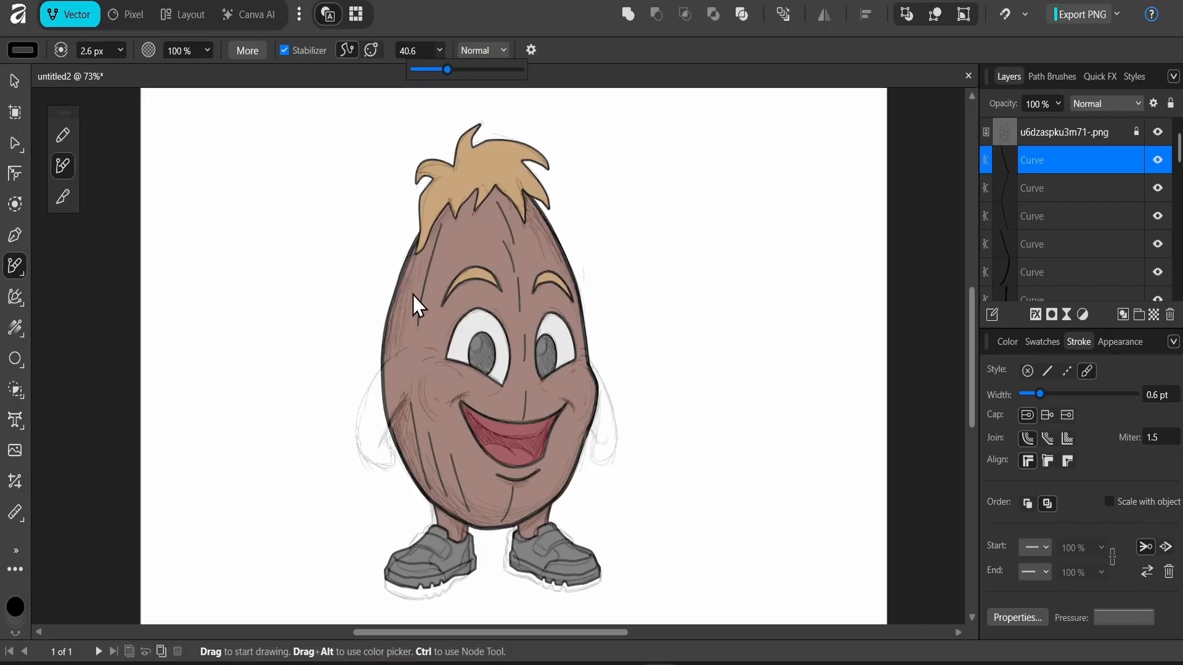
Step: Show the path brushes and adjust the brush stroke width, ending at 0.7 pt
left_click(1048, 77)
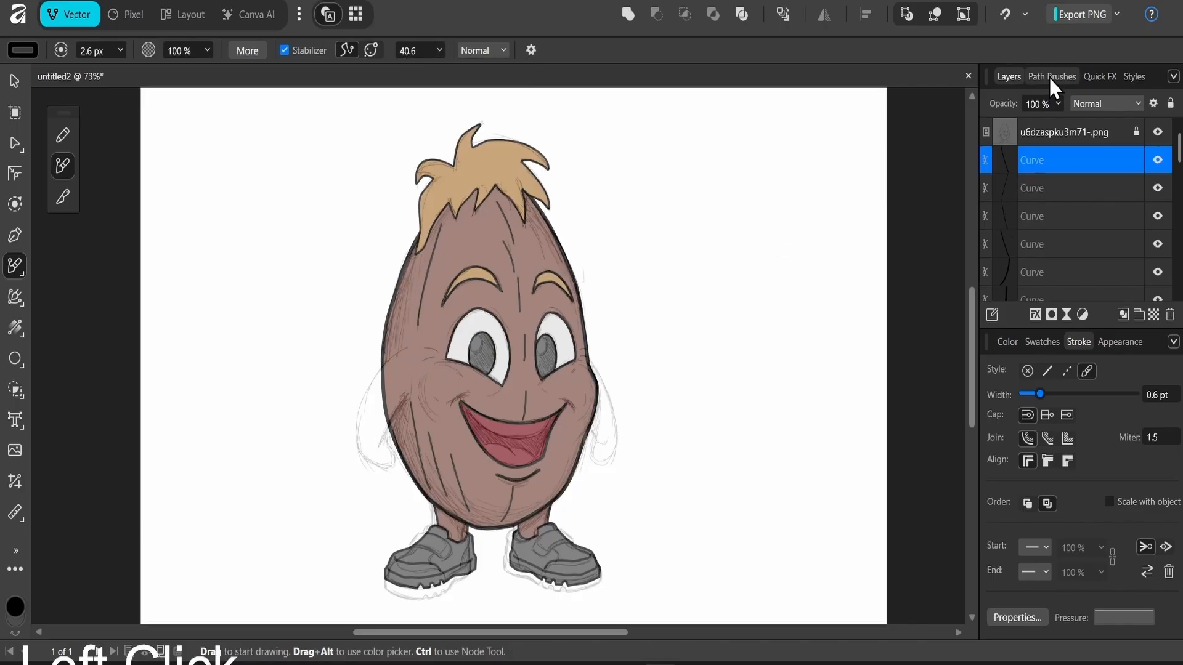
left_click_drag(1043, 399, 1034, 393)
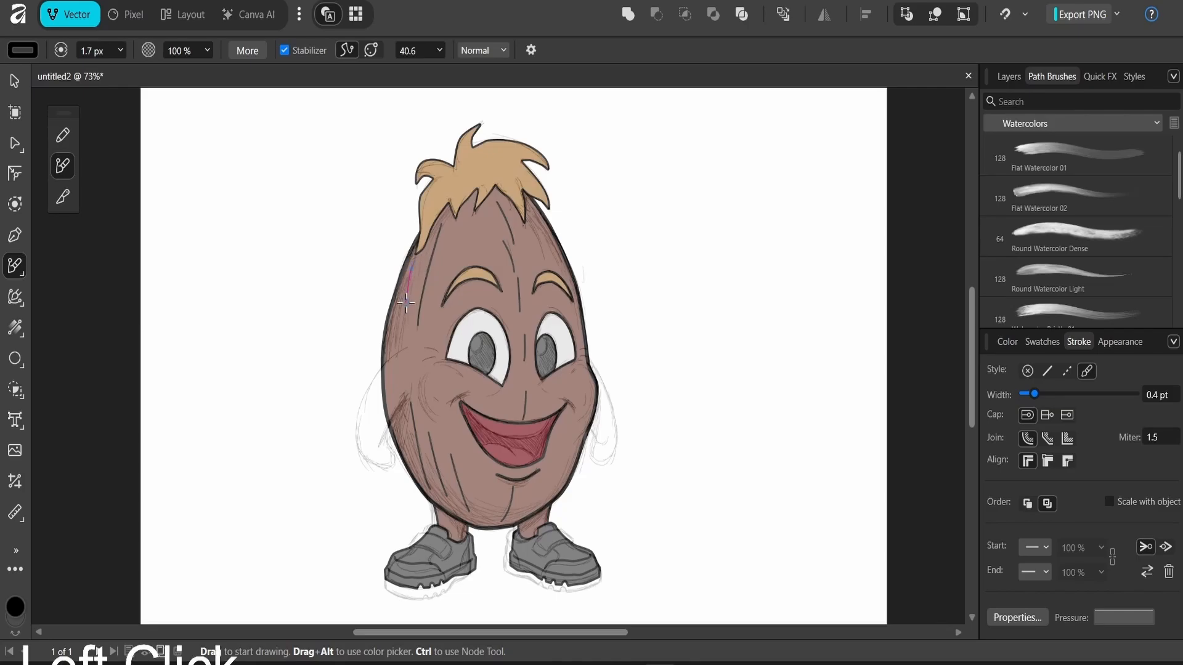
left_click(1040, 396)
left_click_drag(1040, 395, 1041, 394)
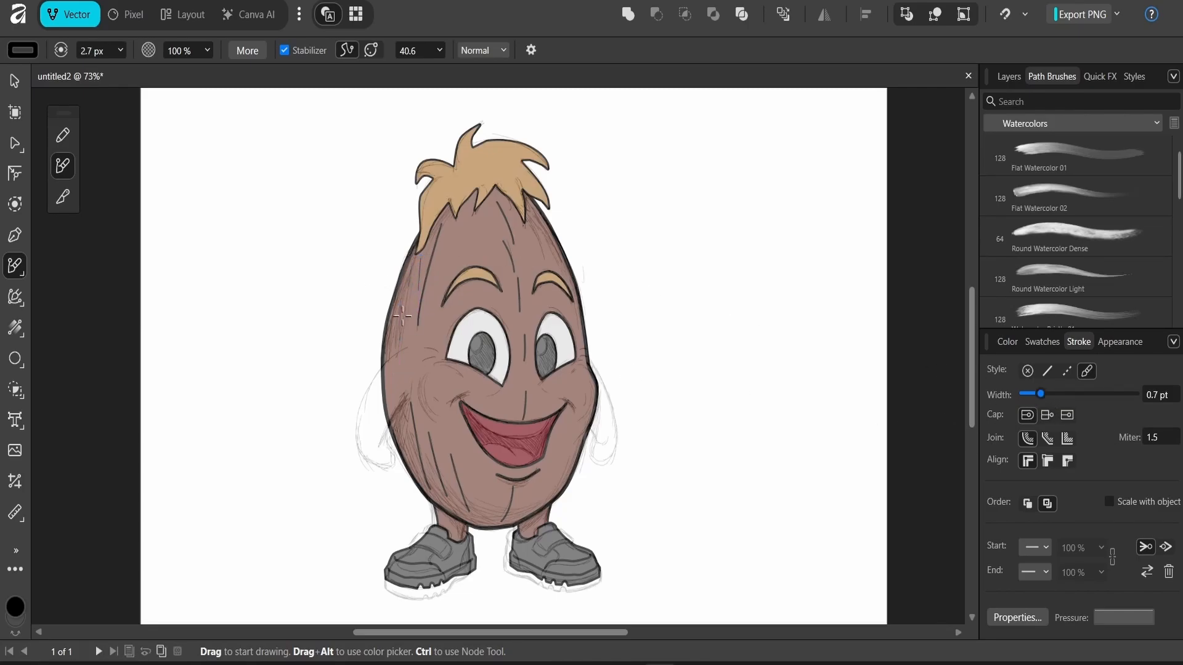
Step: Paint thin hatching strokes along the left side and lower edge of the body, following the sketch
mouse_move(408, 339)
left_mouse_down()
mouse_move(414, 374)
mouse_move(387, 345)
mouse_move(422, 407)
left_mouse_up()
left_click_drag(405, 453, 483, 525)
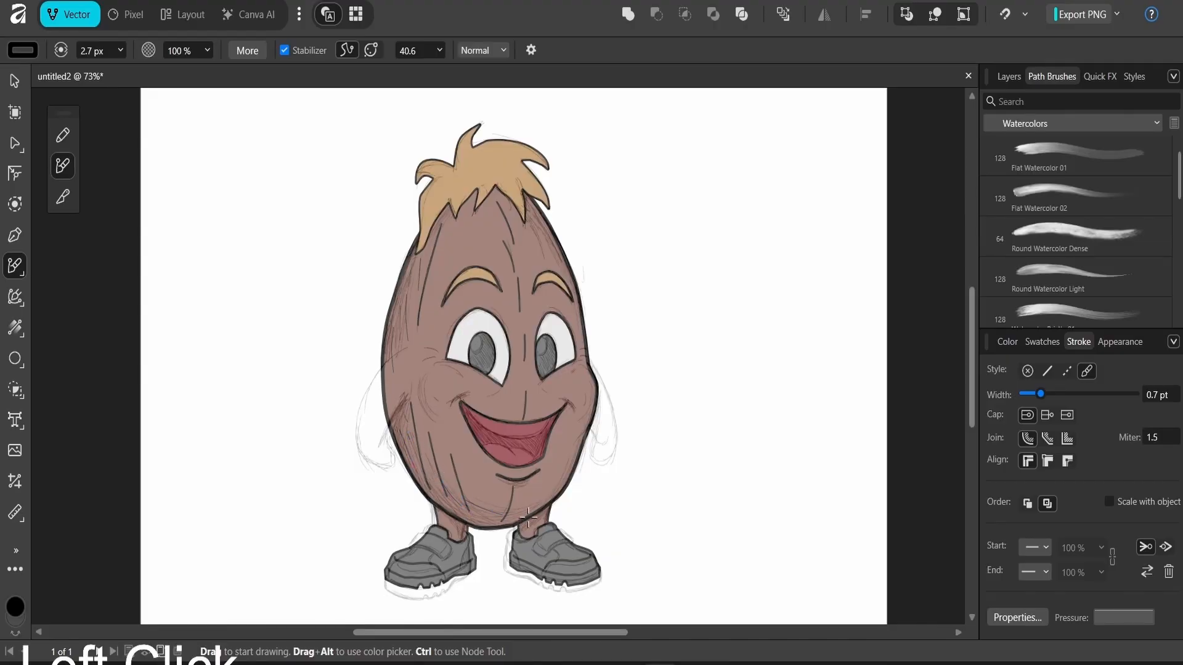
mouse_move(424, 467)
left_mouse_down()
mouse_move(468, 514)
mouse_move(408, 470)
mouse_move(480, 534)
mouse_move(413, 467)
left_mouse_up()
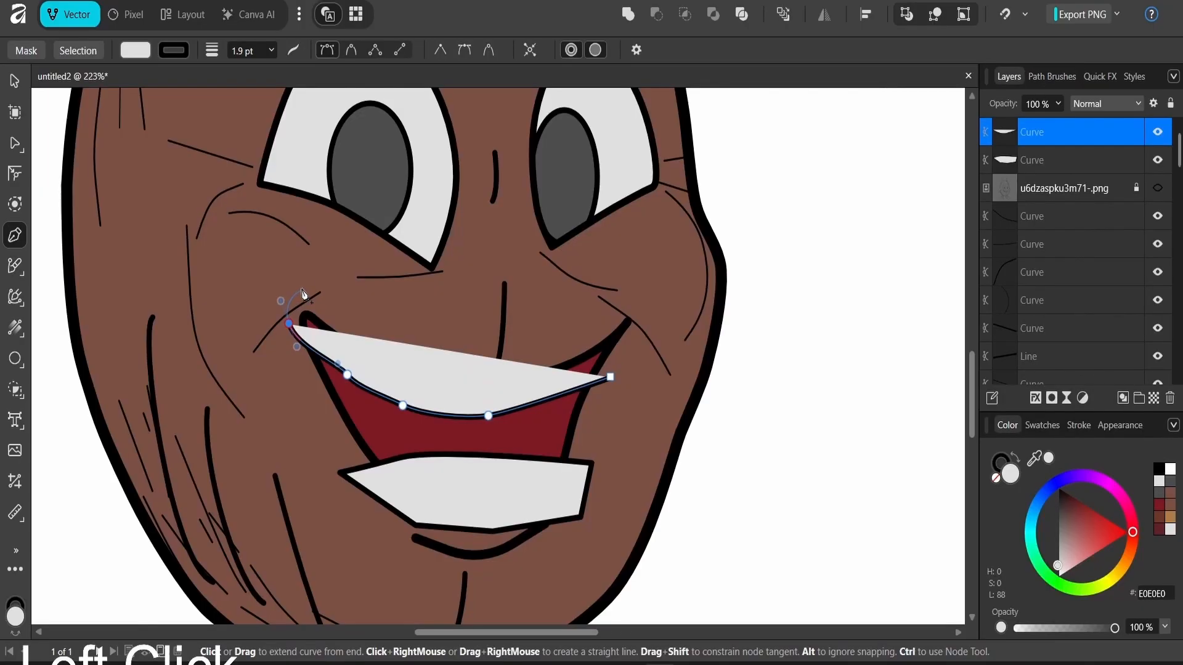
Step: Complete the light grey upper teeth shape by carrying its outline above the mouth and closing it at the starting node
left_click(308, 280)
left_click(436, 287)
left_click(533, 297)
left_click(668, 291)
left_click(662, 370)
left_click(611, 376)
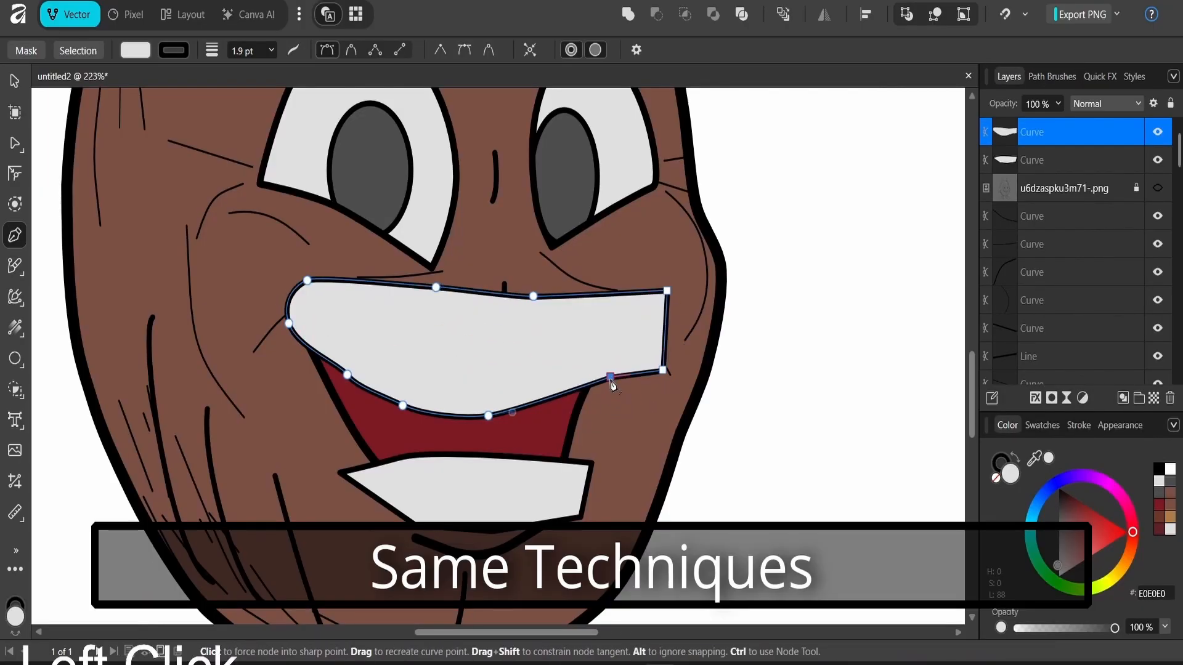
Step: Cut the upper teeth shape and paste it inside the dark red mouth shape
key("v")
key("ctrl+x")
left_click(516, 400)
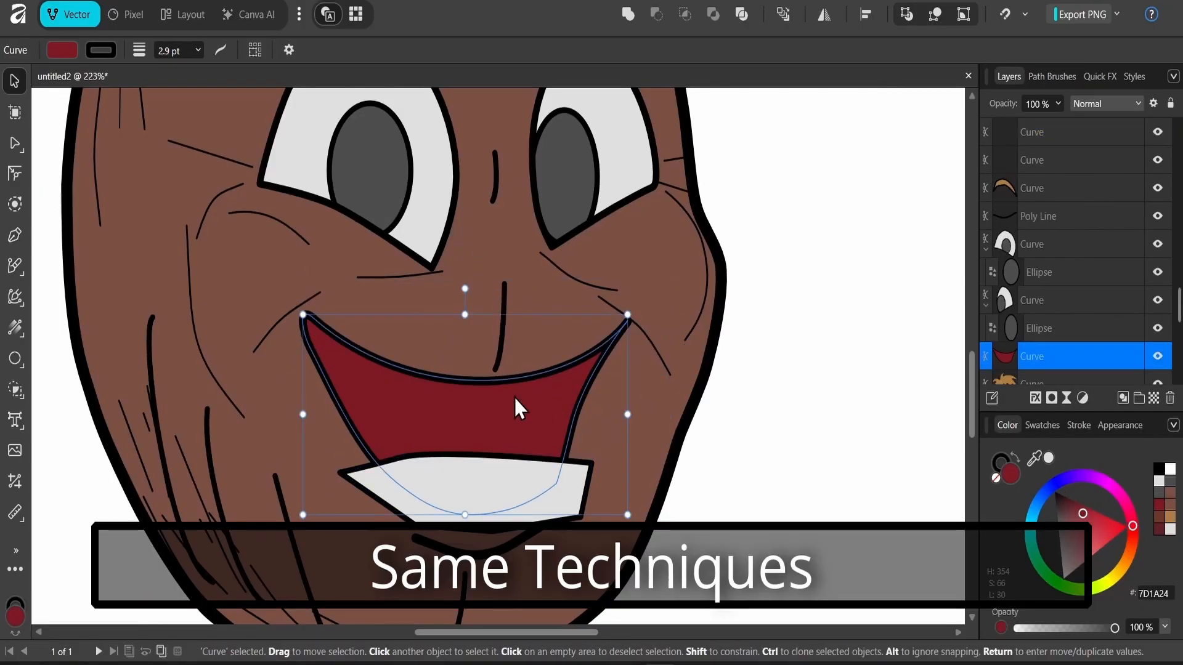
key("ctrl+alt+v")
Step: Cut the lower teeth shape, paste it inside the mouth shape, and deselect
left_click(513, 516)
key("ctrl+x")
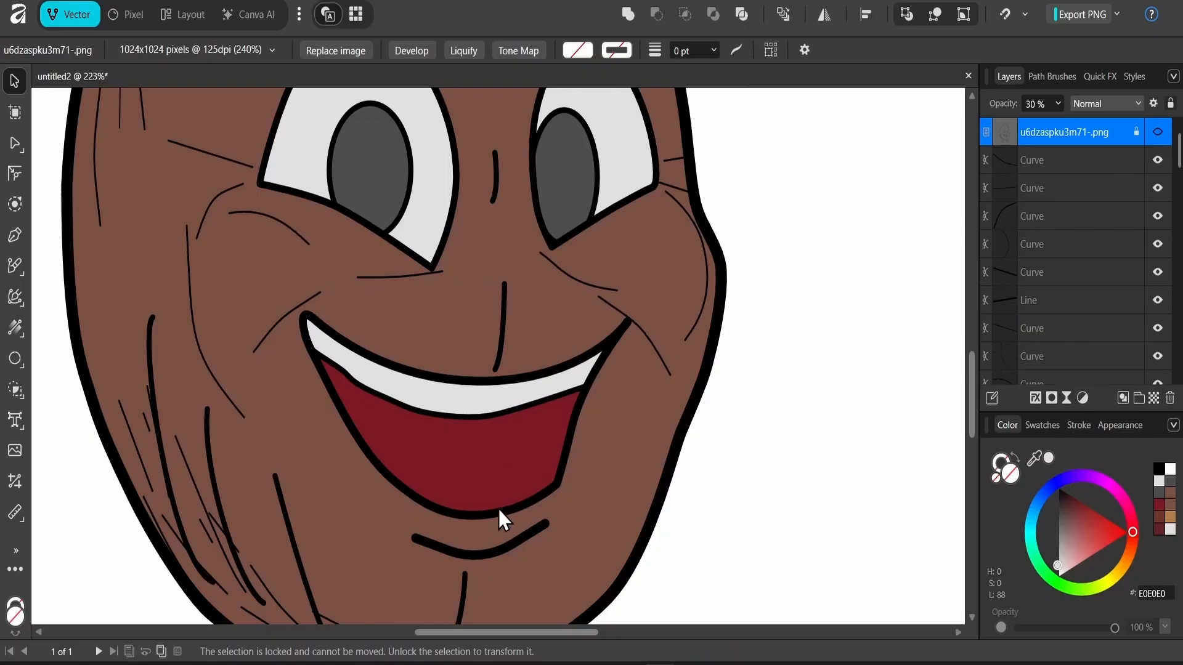
left_click(513, 479)
key("ctrl+alt+v")
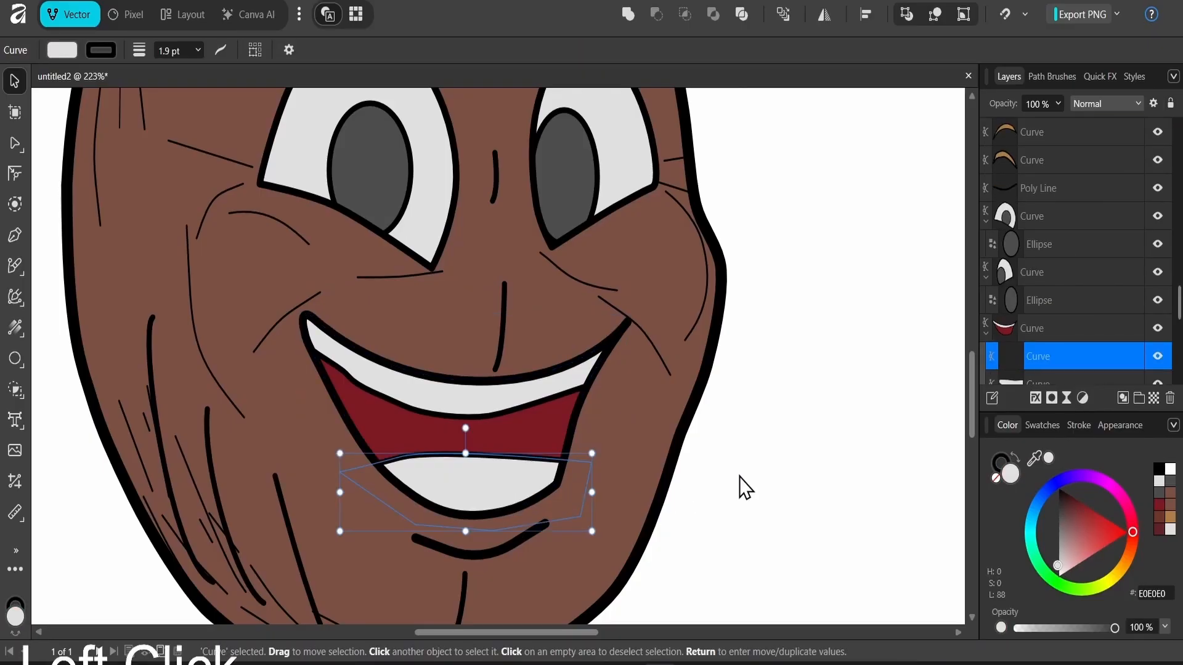
left_click(710, 472)
Step: Smooth the left part of the upper teeth's lower edge at its node with the Pen tool, and deselect
left_click(390, 394)
left_click(386, 392)
key("p")
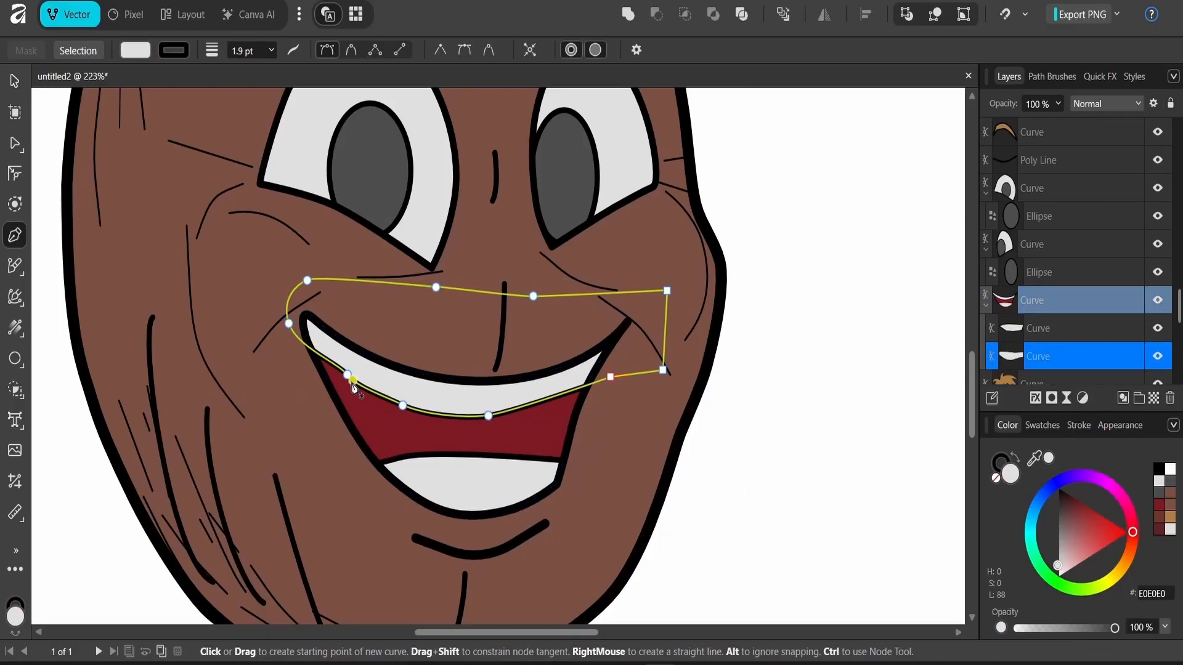
left_click(352, 377)
key("v")
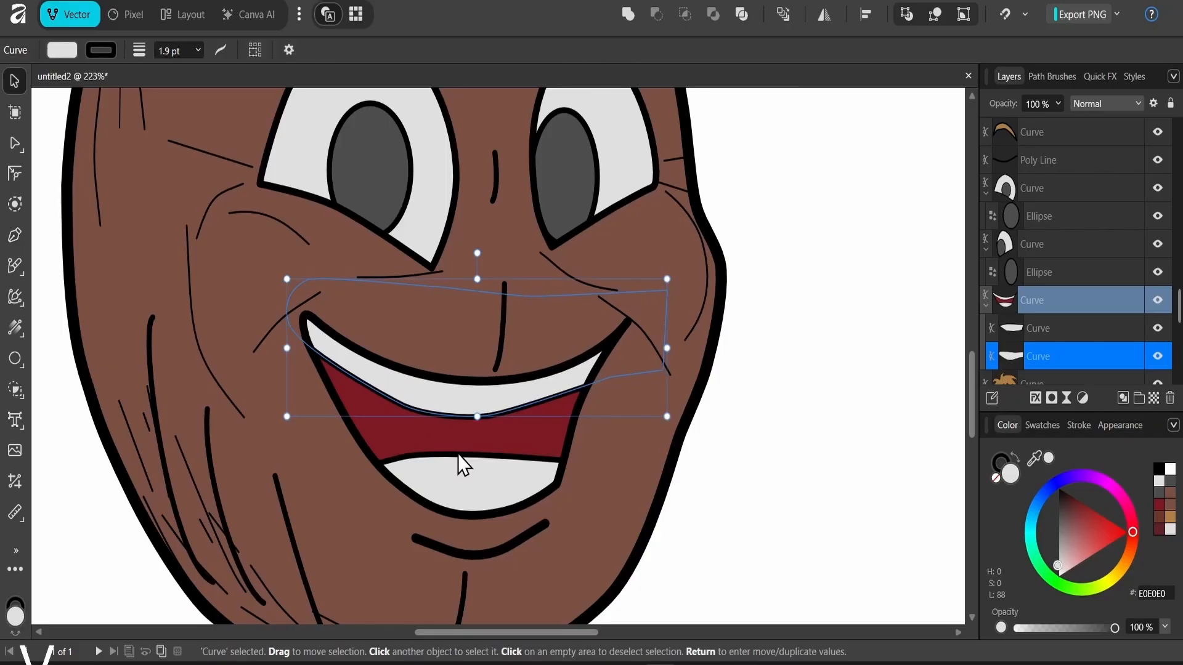
left_click(791, 395)
scroll(673, 350, "down", 4, "ctrl")
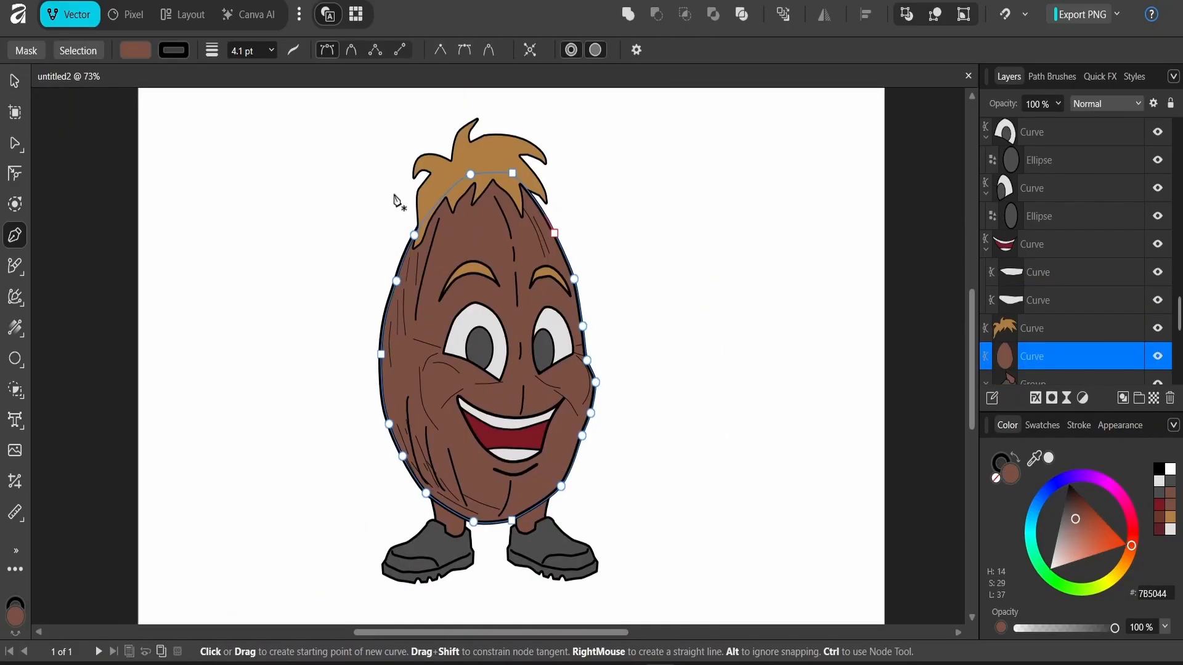
Step: Start a shadow shape above the hair with the Pen tool and trace its inner edge down the body's left side to the bottom
left_click(385, 165)
left_click(445, 135)
left_click(459, 208)
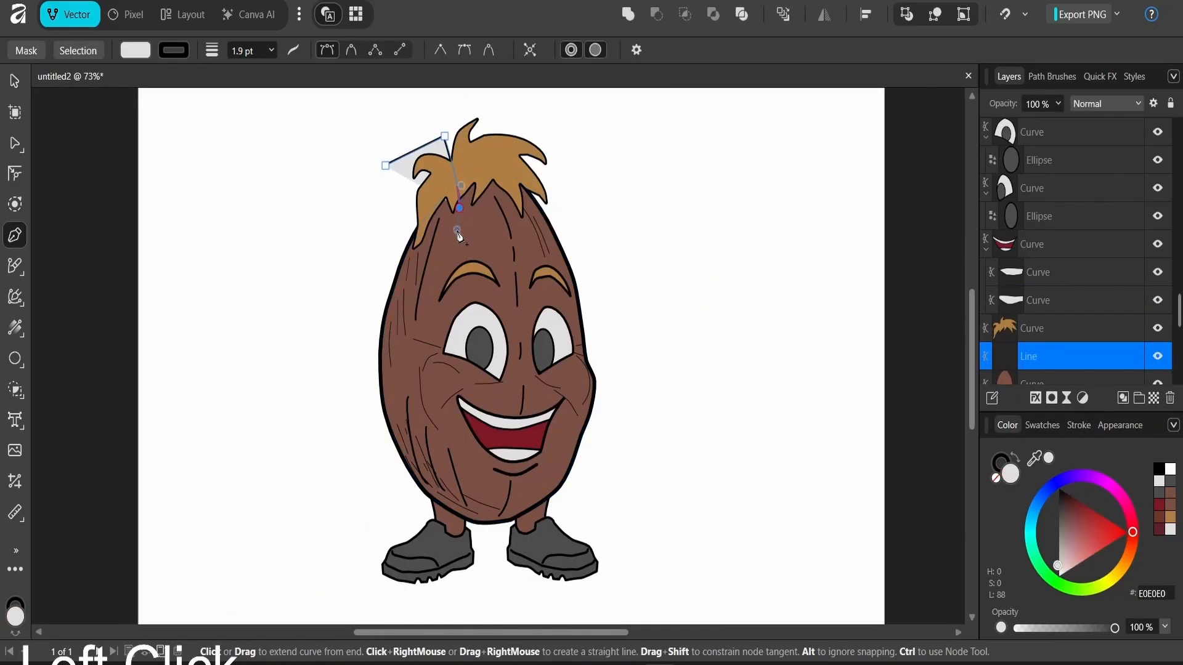
left_click(433, 280)
left_click(417, 341)
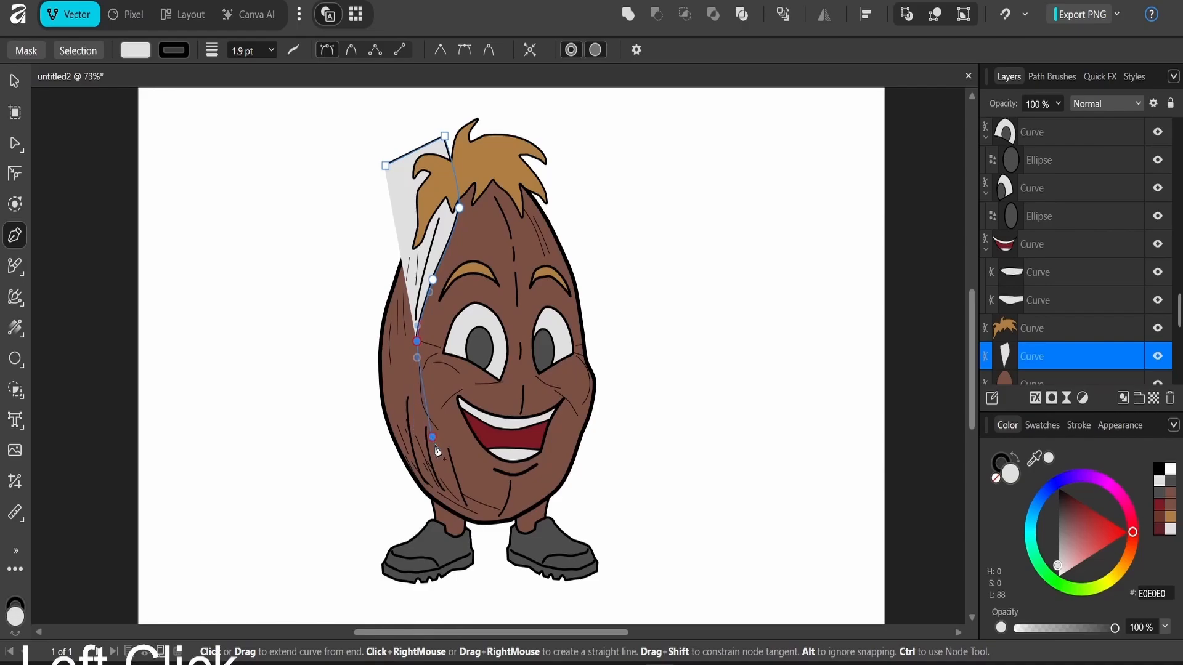
left_click(432, 438)
left_click(466, 498)
left_click(511, 517)
Step: Carry the shadow shape's outline below the shoes and around outside the character's left side, and close it at the starting node
left_click(504, 575)
left_click(433, 600)
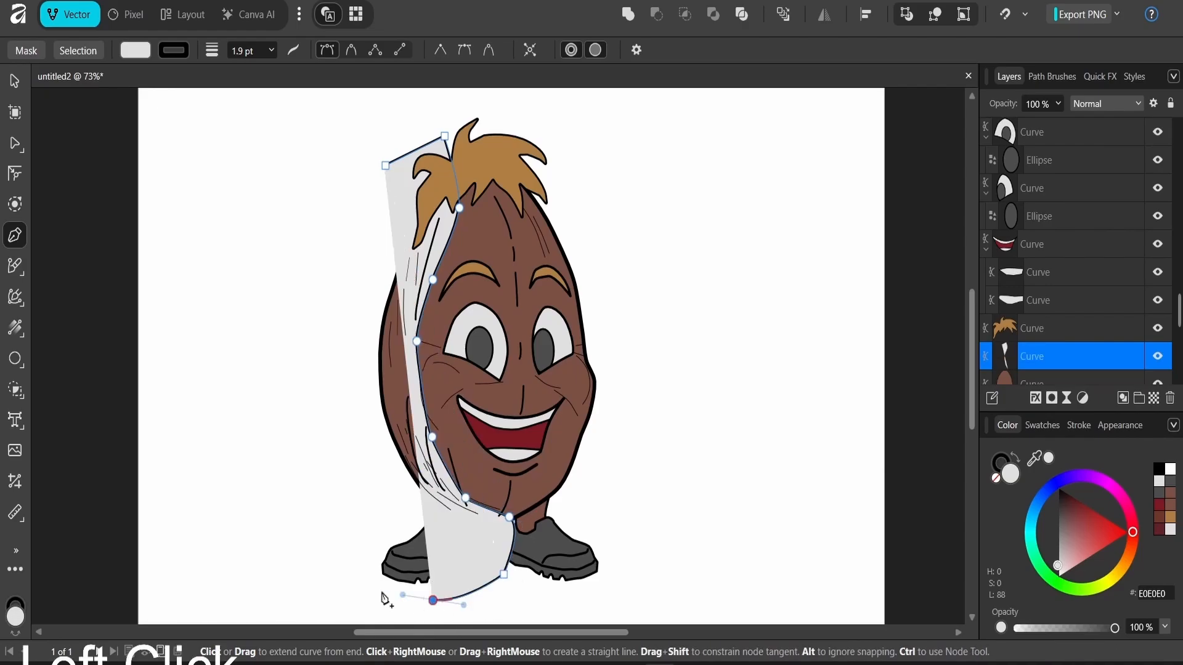
left_click(313, 588)
left_click(272, 519)
left_click(241, 380)
left_click(260, 234)
left_click(308, 161)
left_click(384, 166)
key("v")
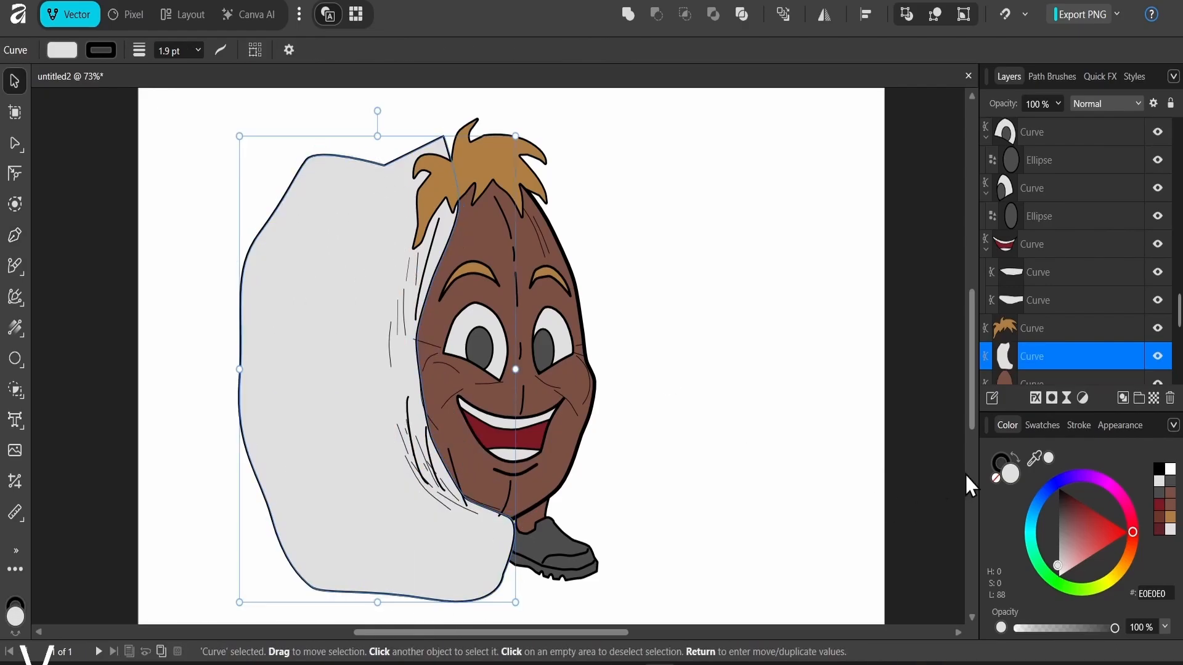
Step: Remove the shadow shape's outline, sample the body's brown as its fill, and darken the fill to 501100
left_click(996, 463)
left_click(1010, 481)
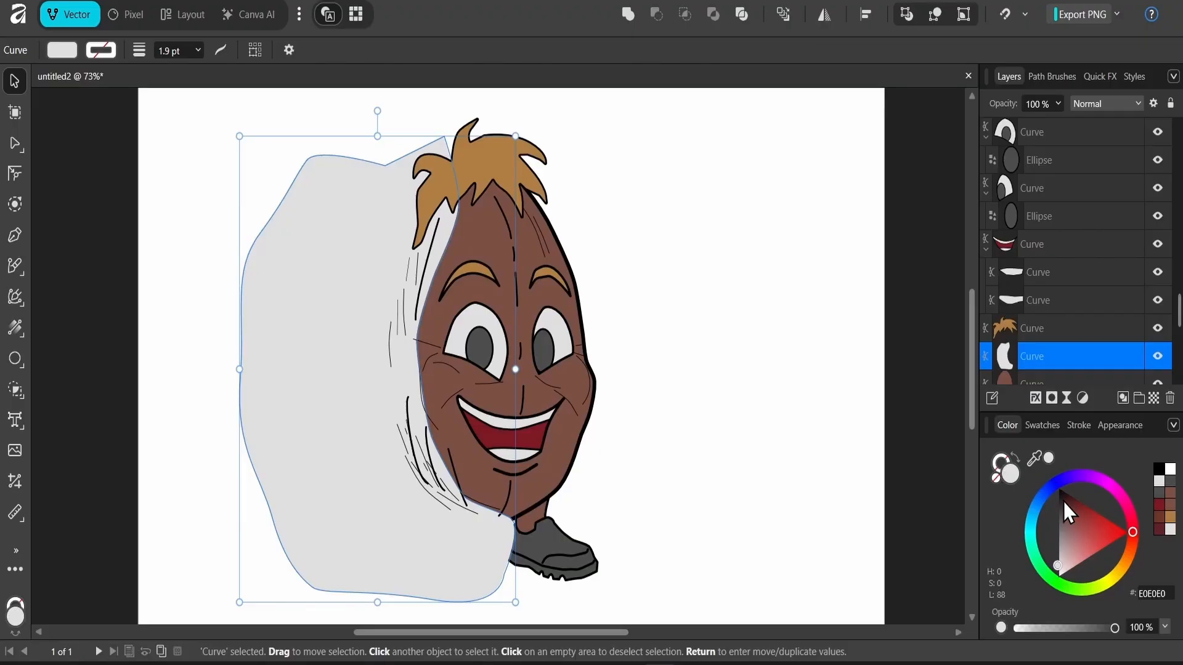
left_click_drag(1035, 457, 478, 249)
right_click(478, 249)
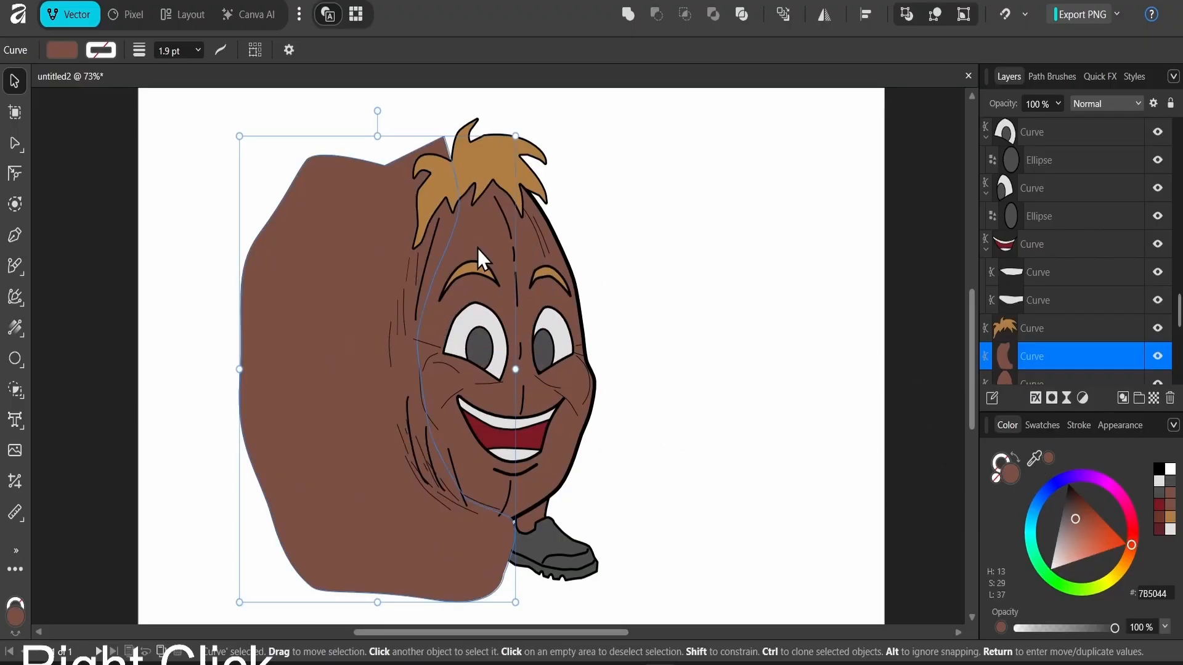
left_click(764, 123)
left_click(1094, 492)
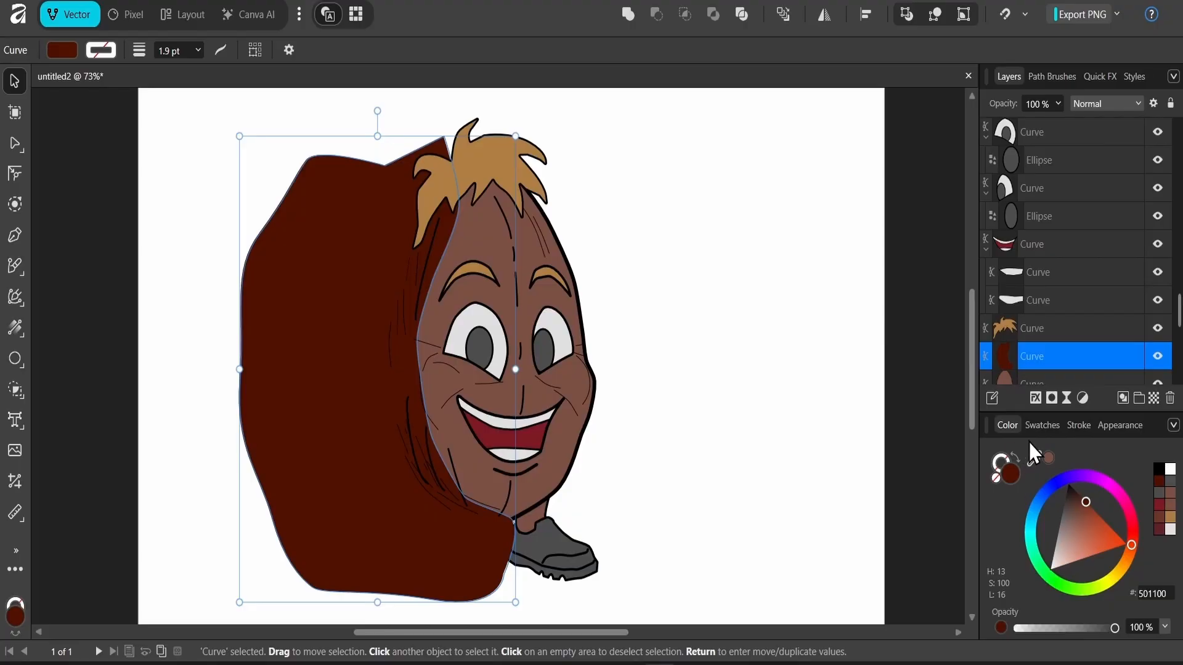
Step: Clip the dark shadow shape inside the egg body and blend it with Multiply at 53% opacity
key("ctrl+z")
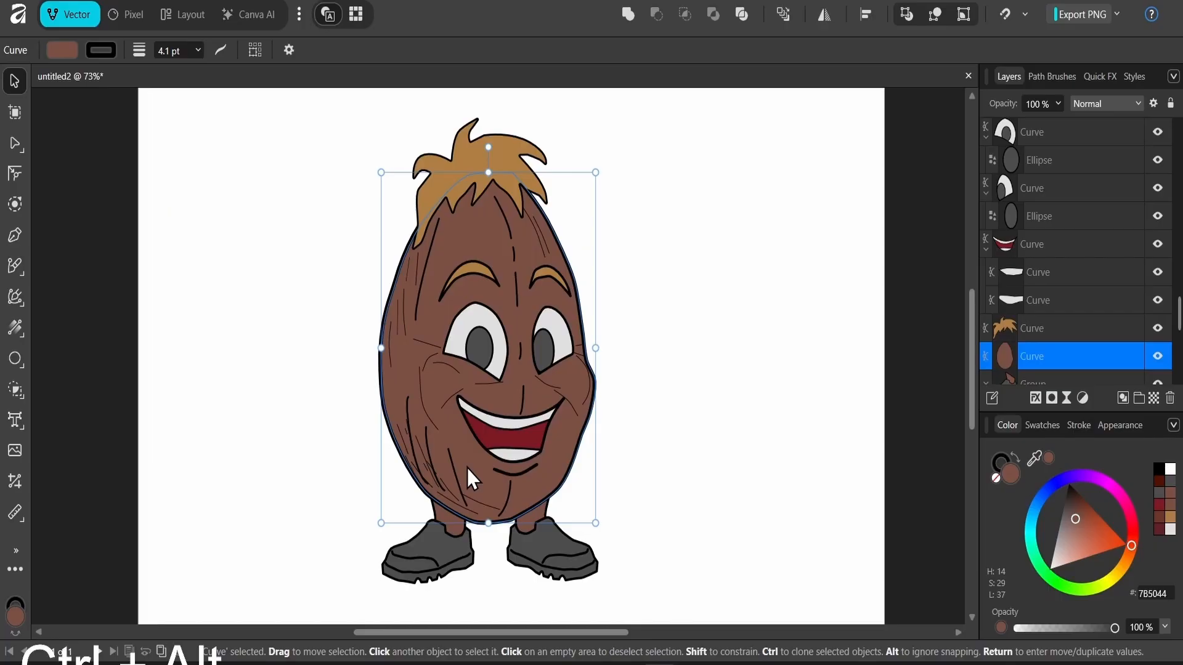
key("ctrl+alt+v")
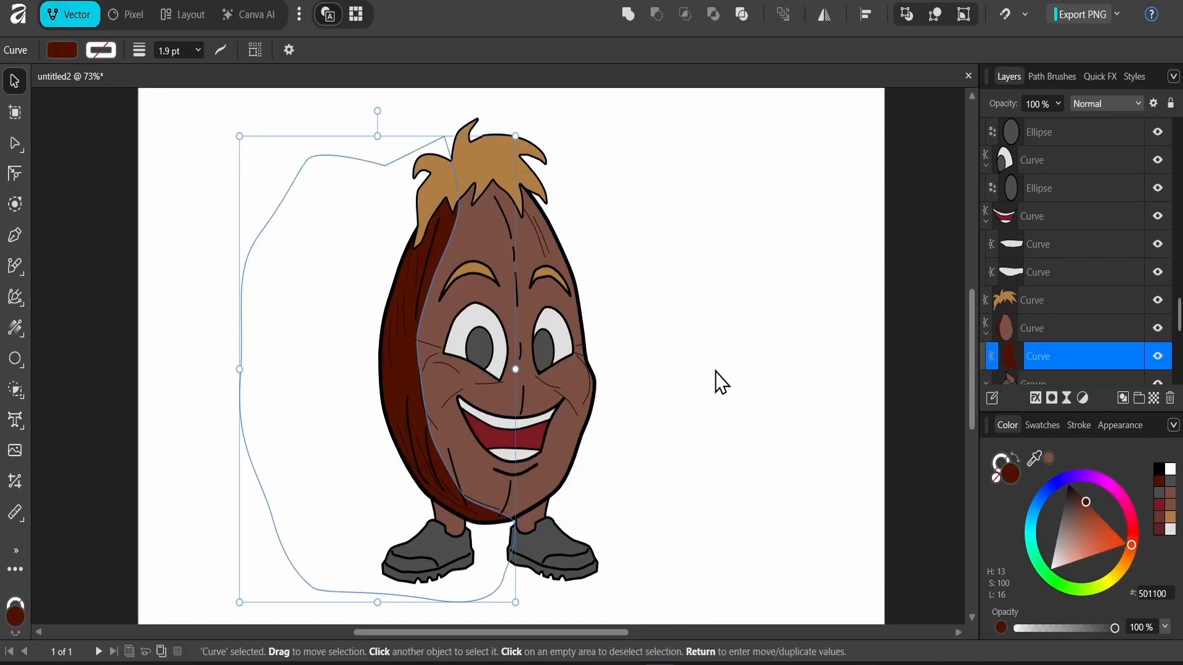
left_click(1113, 103)
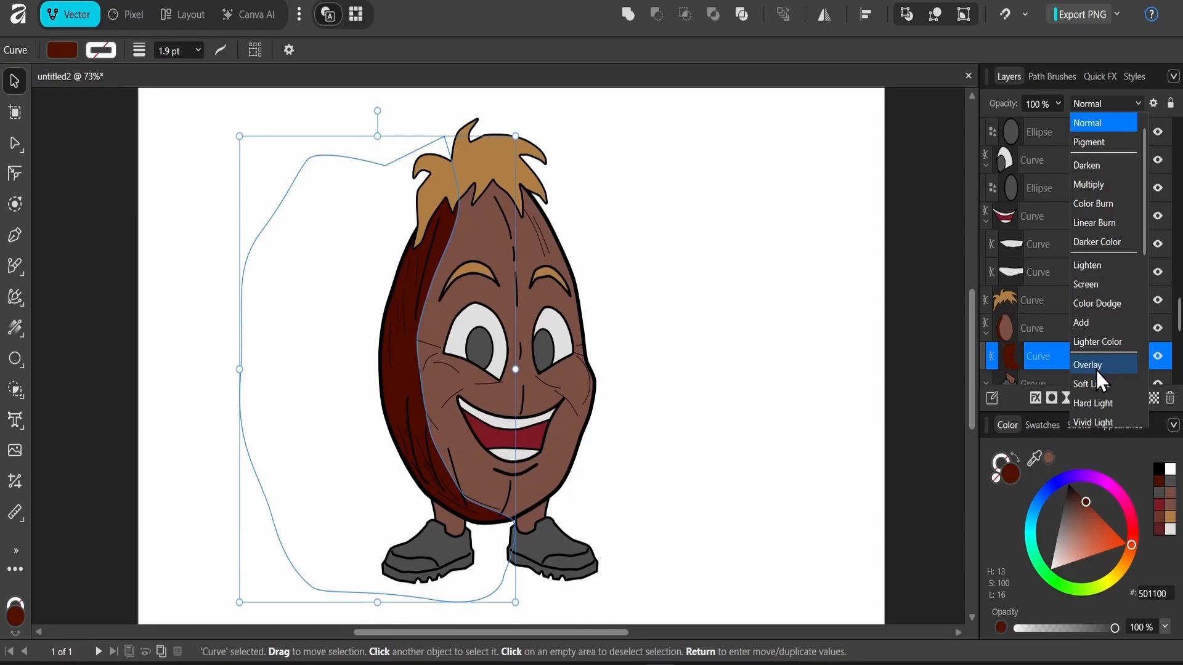
left_click(1078, 183)
left_click_drag(1058, 103, 1012, 128)
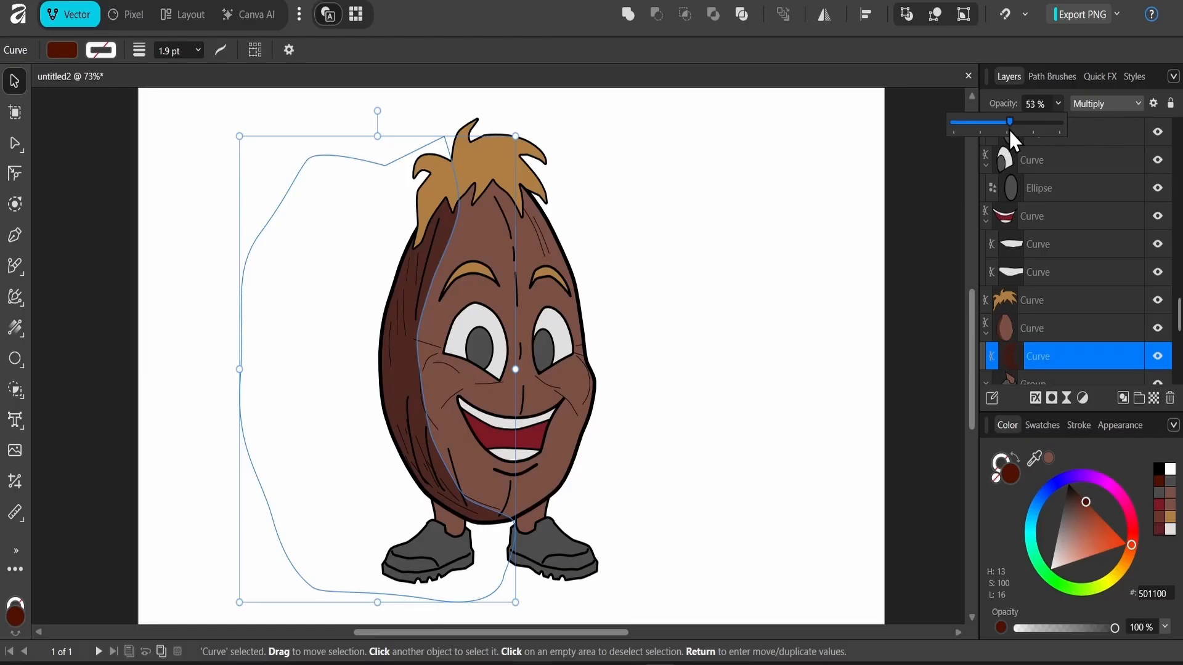
left_click(1036, 8)
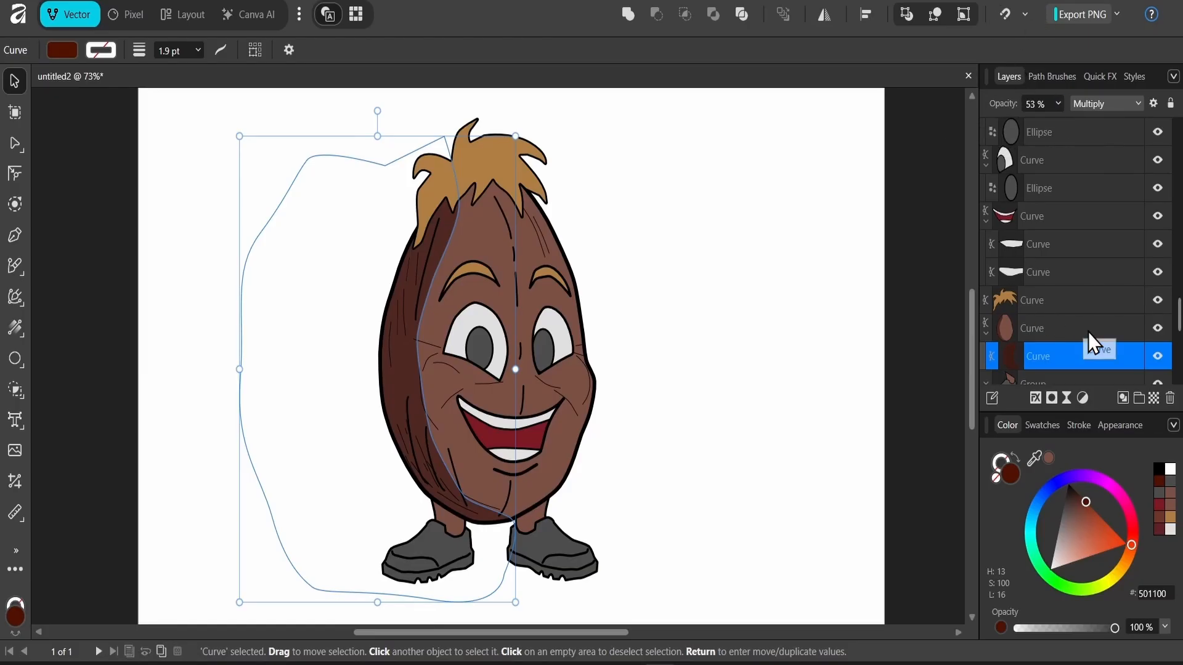
Step: Apply a Gaussian Blur layer effect to the body shadow, raising its radius past 23.4 px, and deselect the shape
left_click(1081, 355)
left_click(1133, 362)
left_click(1128, 361)
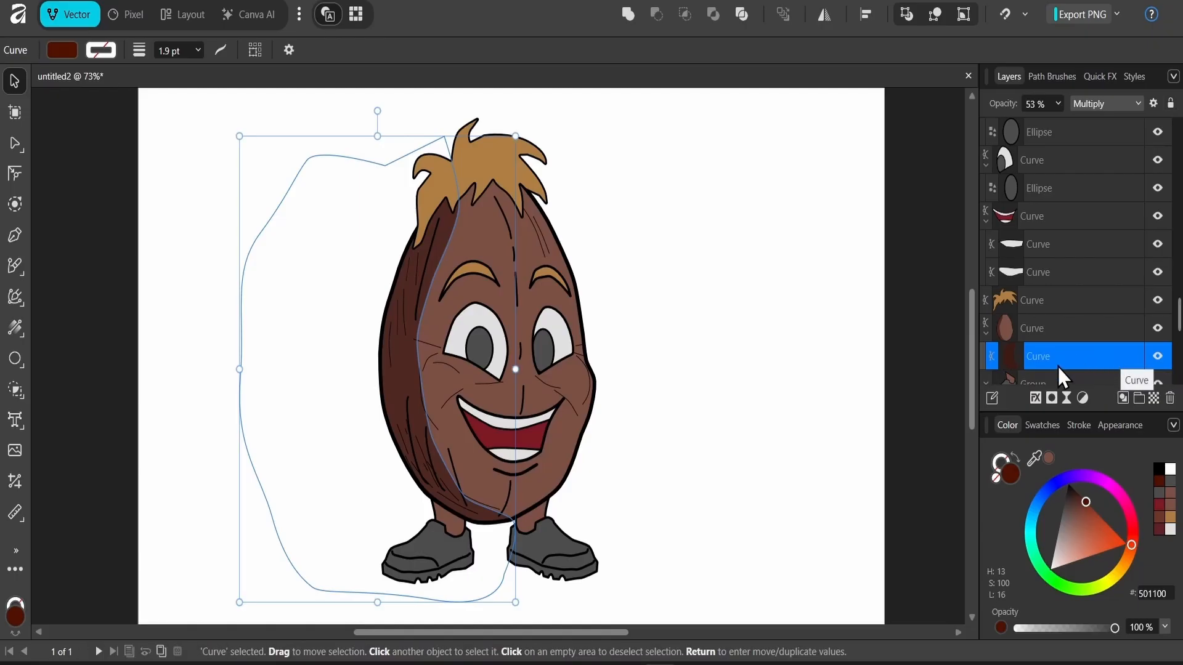
left_click(1035, 398)
left_click_drag(483, 76, 710, 33)
left_click(616, 289)
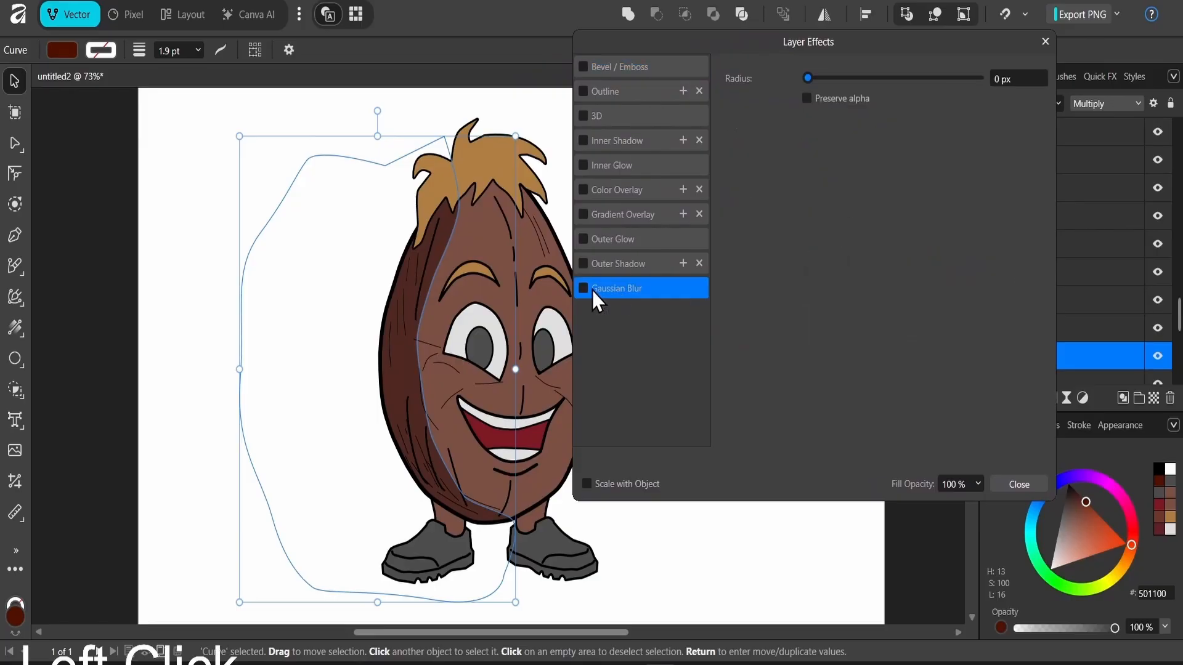
left_click(582, 290)
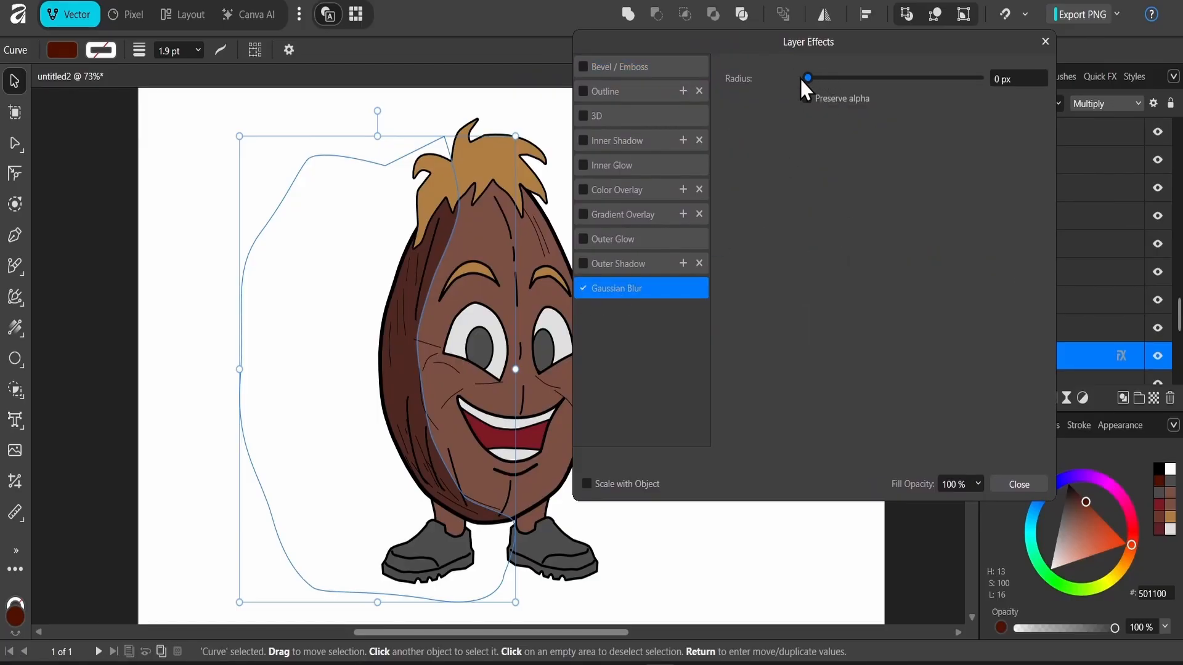
left_click_drag(808, 79, 908, 79)
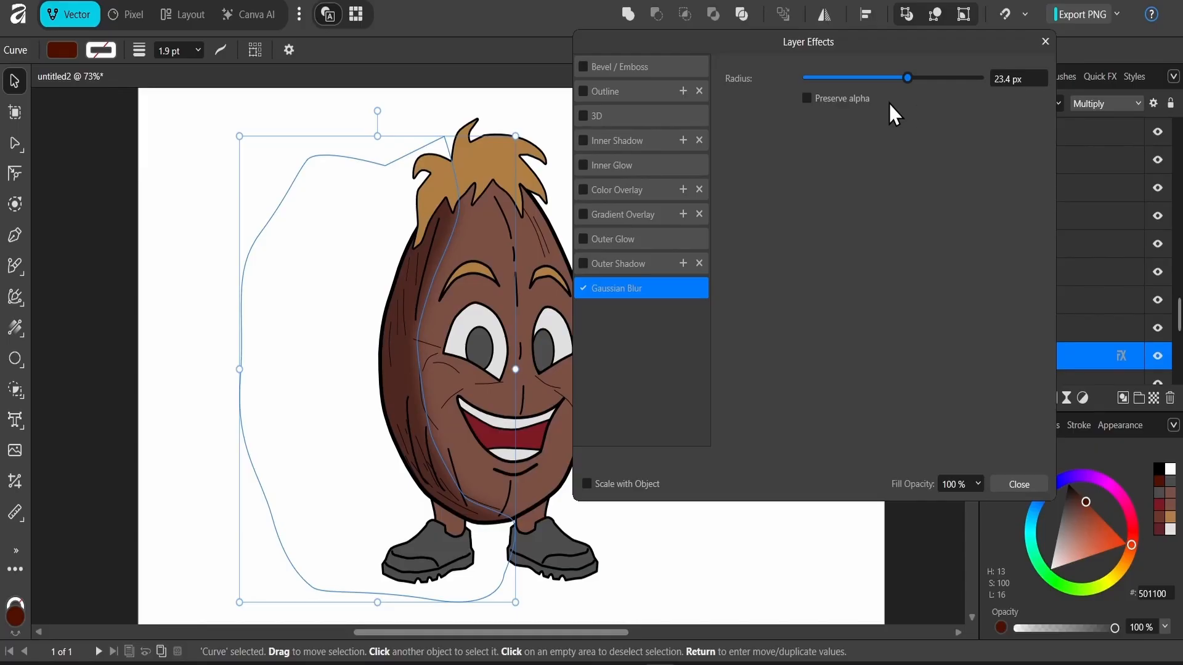
left_click_drag(909, 80, 935, 79)
left_click(1019, 484)
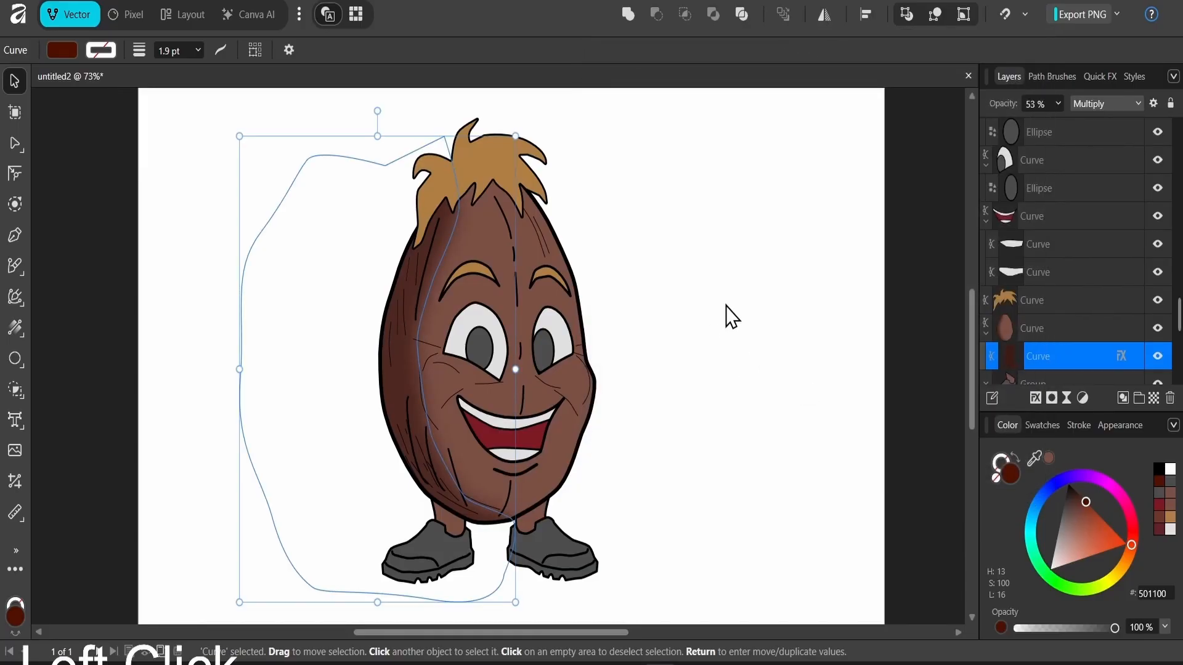
left_click(747, 296)
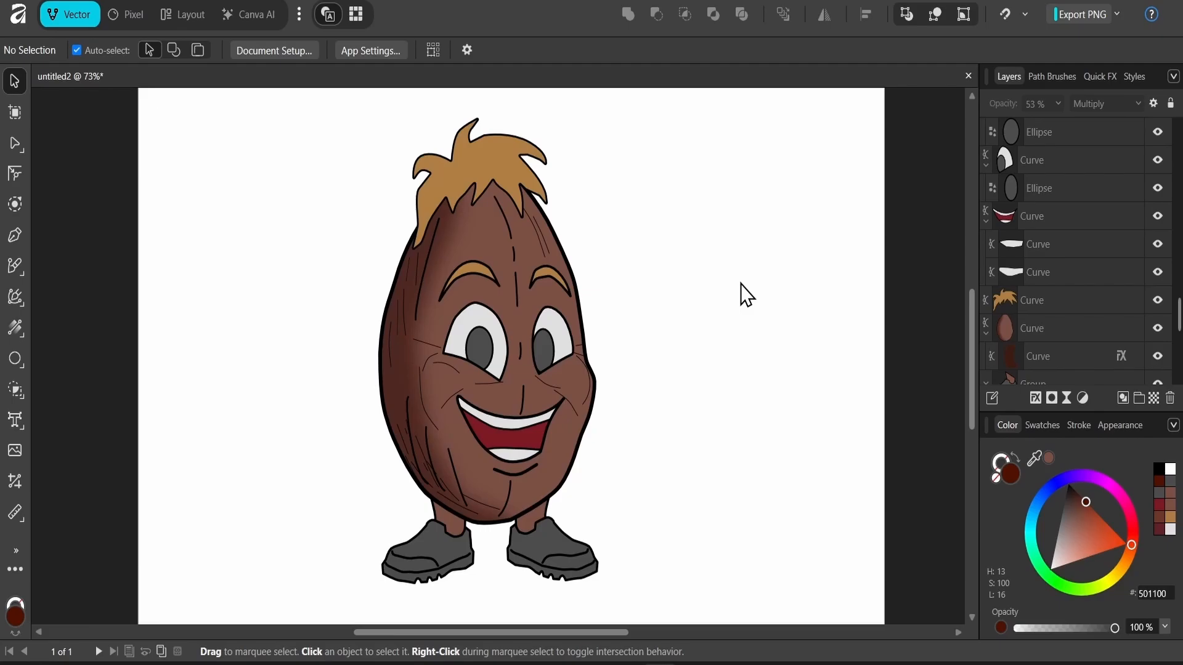
Step: Delete surplus thin hatching lines over the shaded lower-left part of the body
scroll(438, 481, "up", 8)
left_click_drag(461, 467, 508, 383)
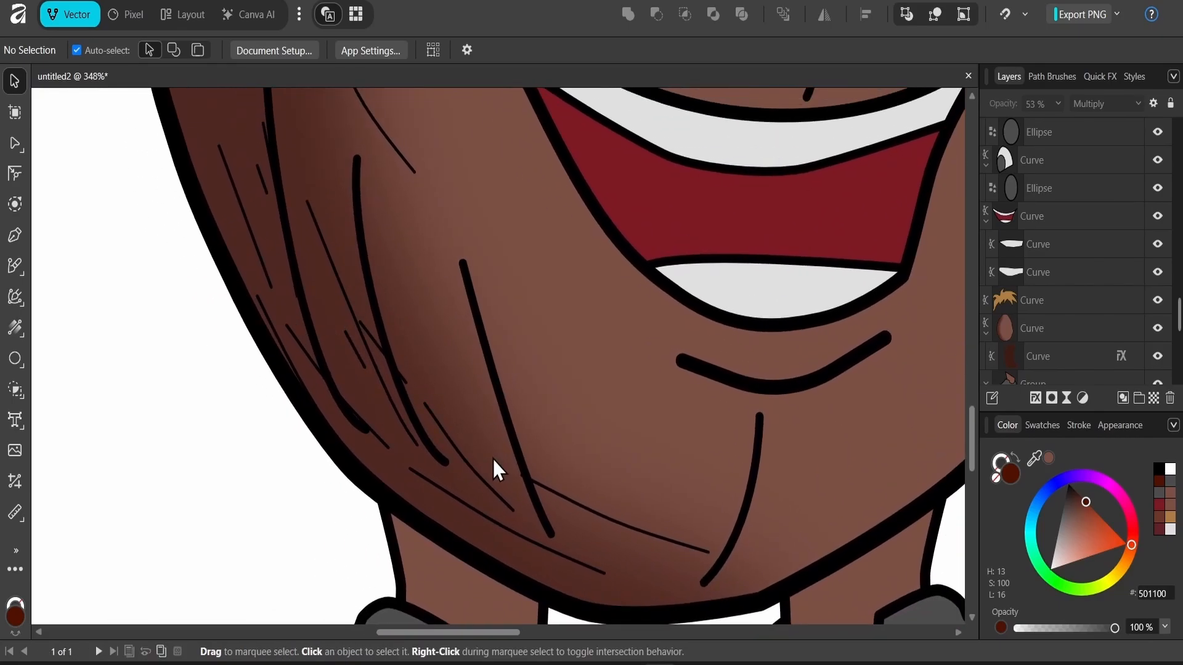
left_click(370, 335)
key("Delete")
key("Delete")
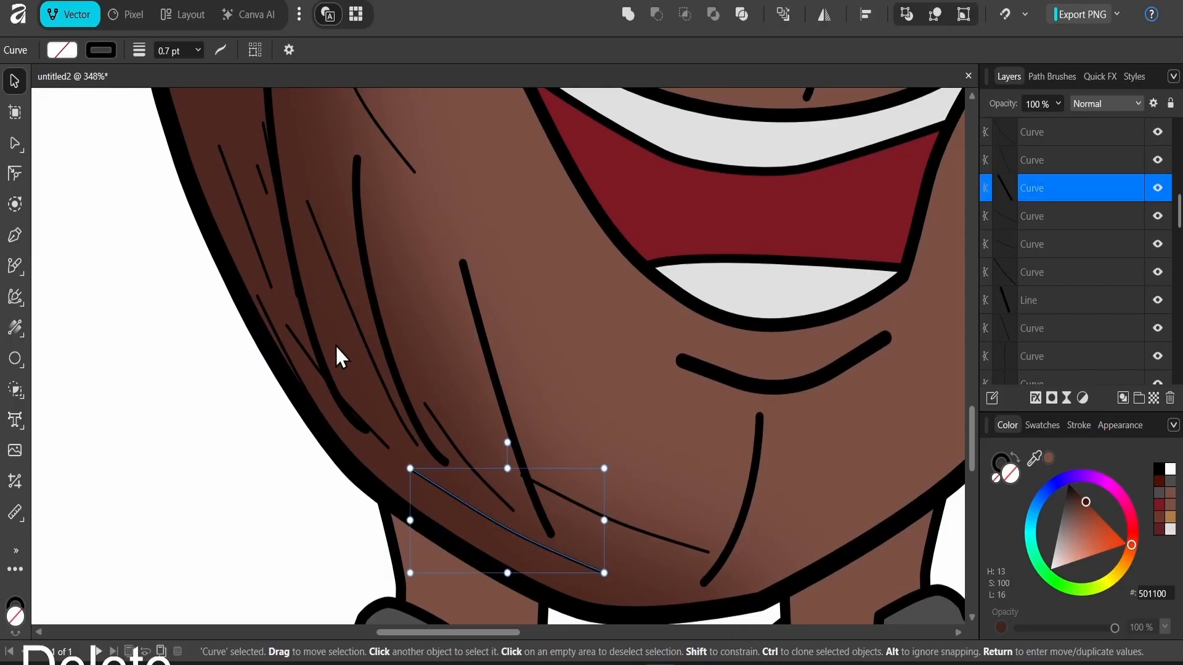
left_click(300, 342)
key("Delete")
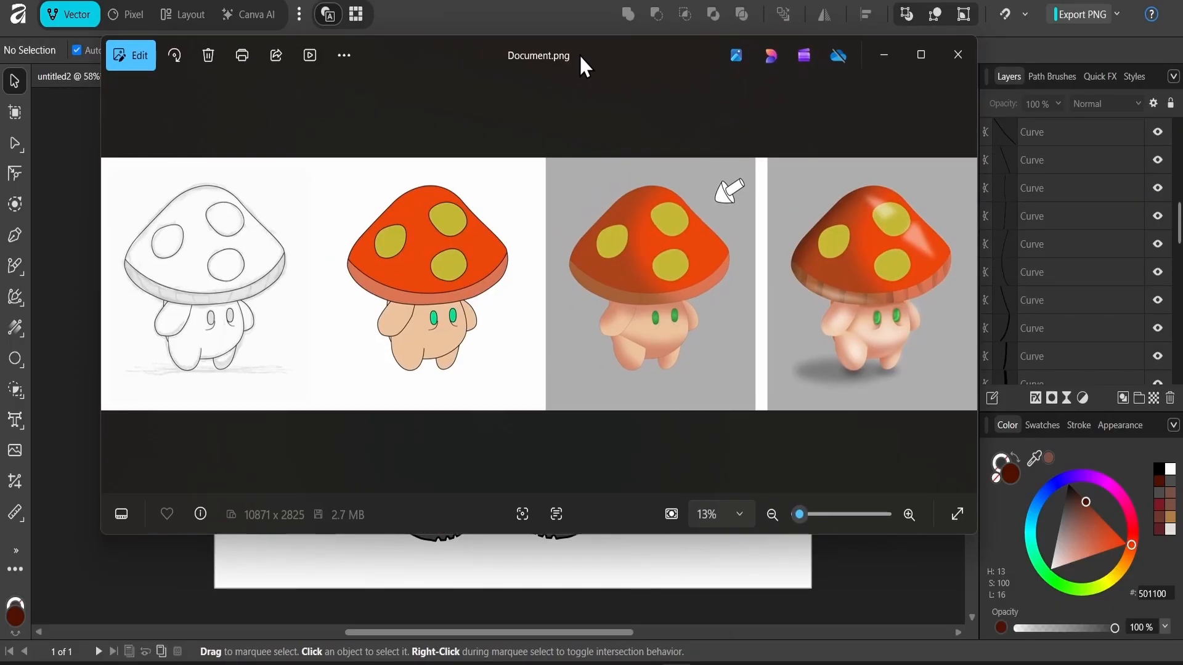
Step: Examine the mushroom shading stages in Document.png and browse the Affinity Designer tutorials on the YouTube channel in the browser
left_click_drag(579, 54, 605, 71)
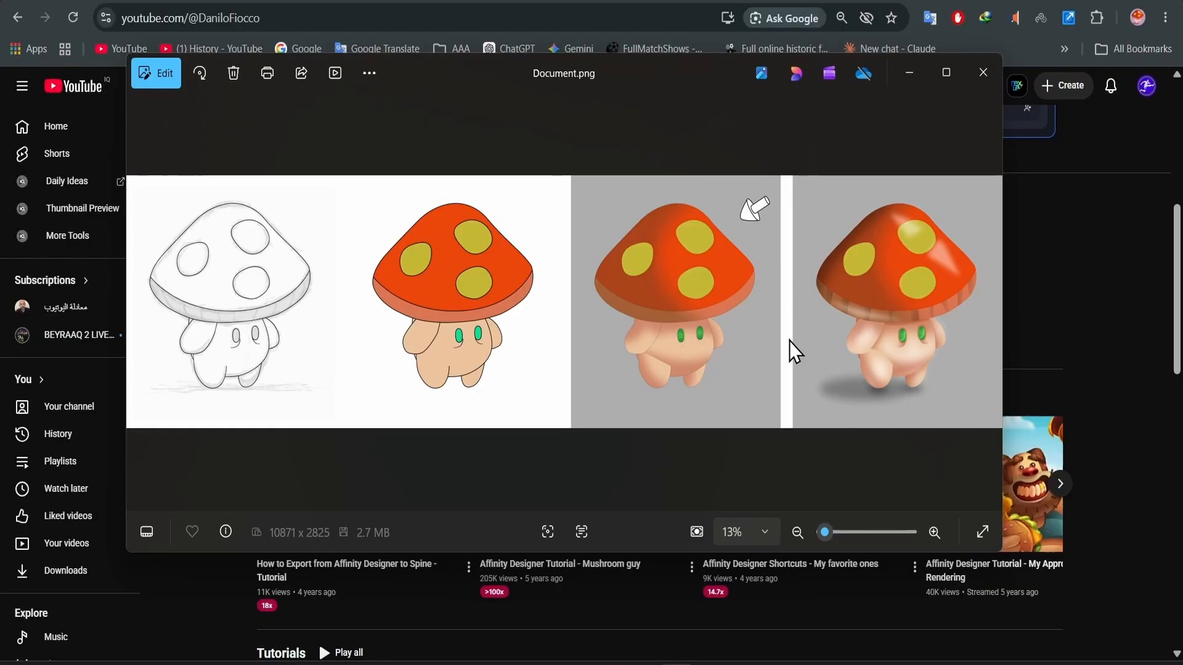
left_click(1006, 290)
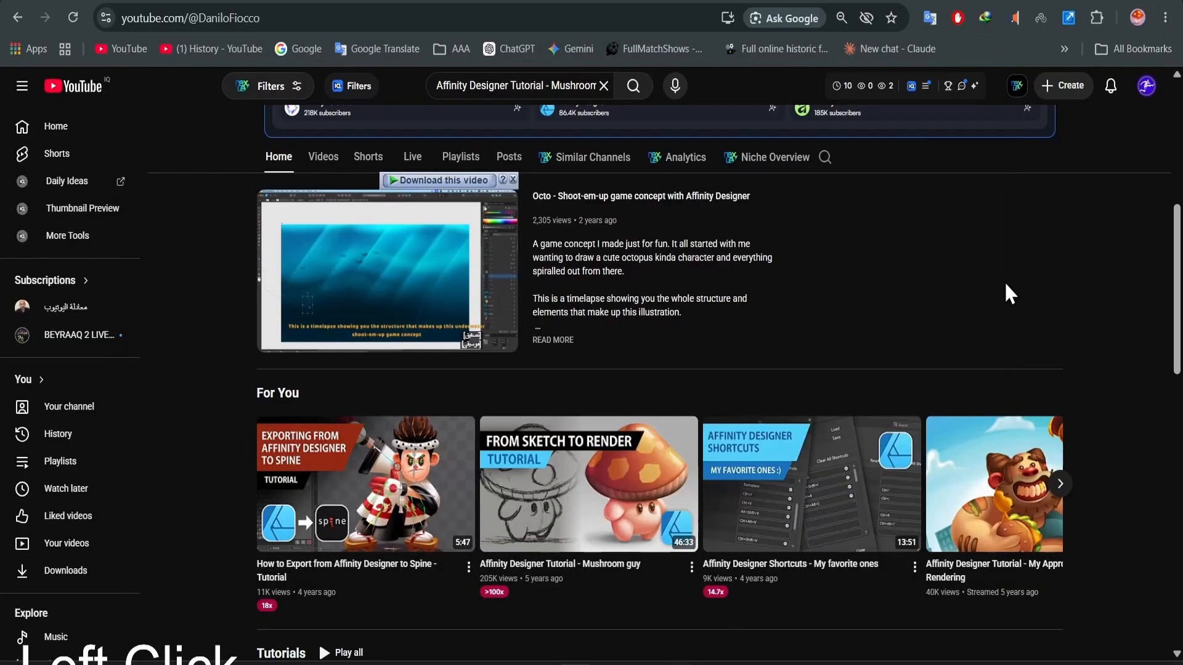
scroll(739, 290, "up", 7)
scroll(544, 293, "down", 10)
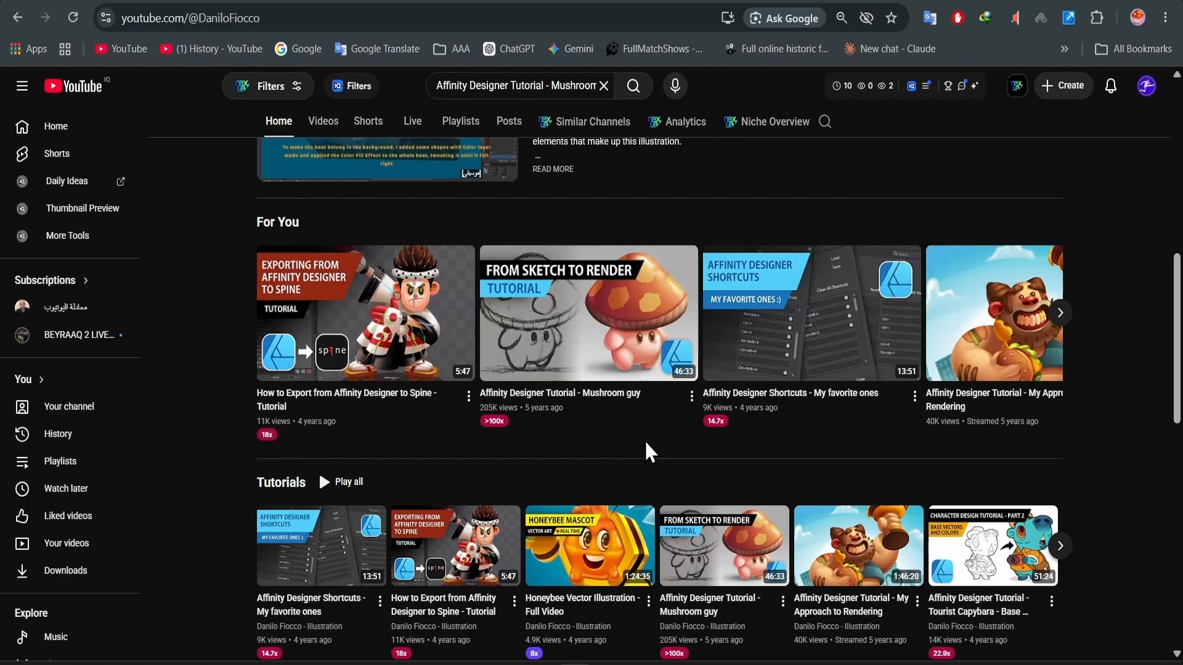
mouse_move(633, 394)
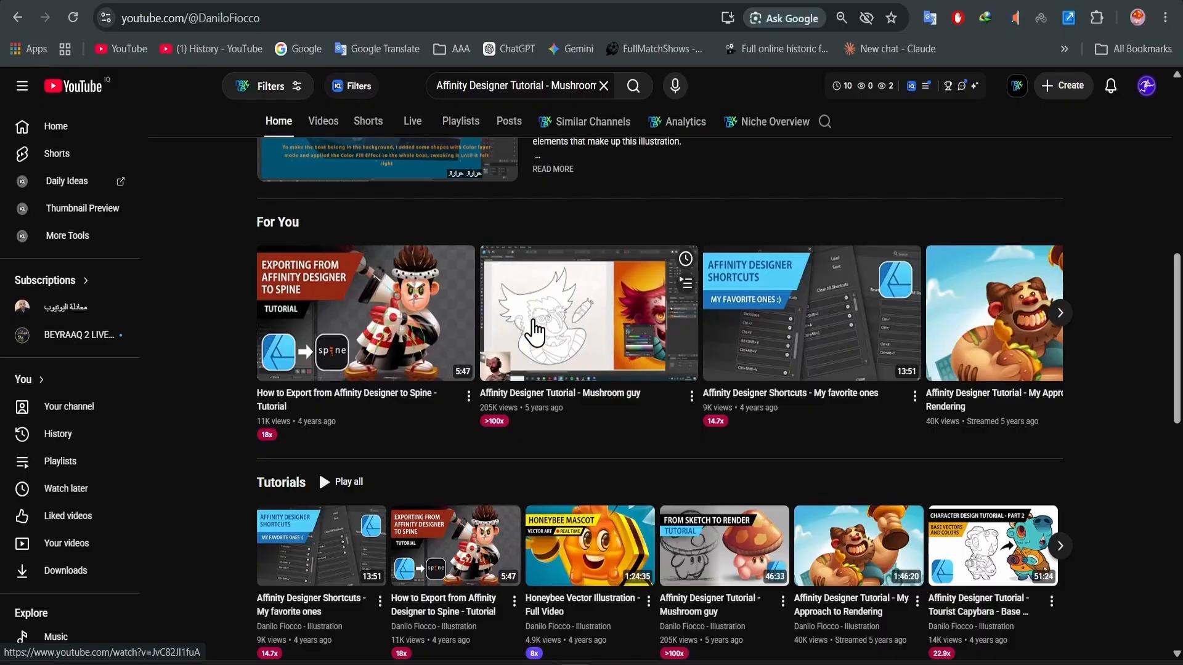
scroll(534, 333, "up", 5)
scroll(534, 332, "up", 4)
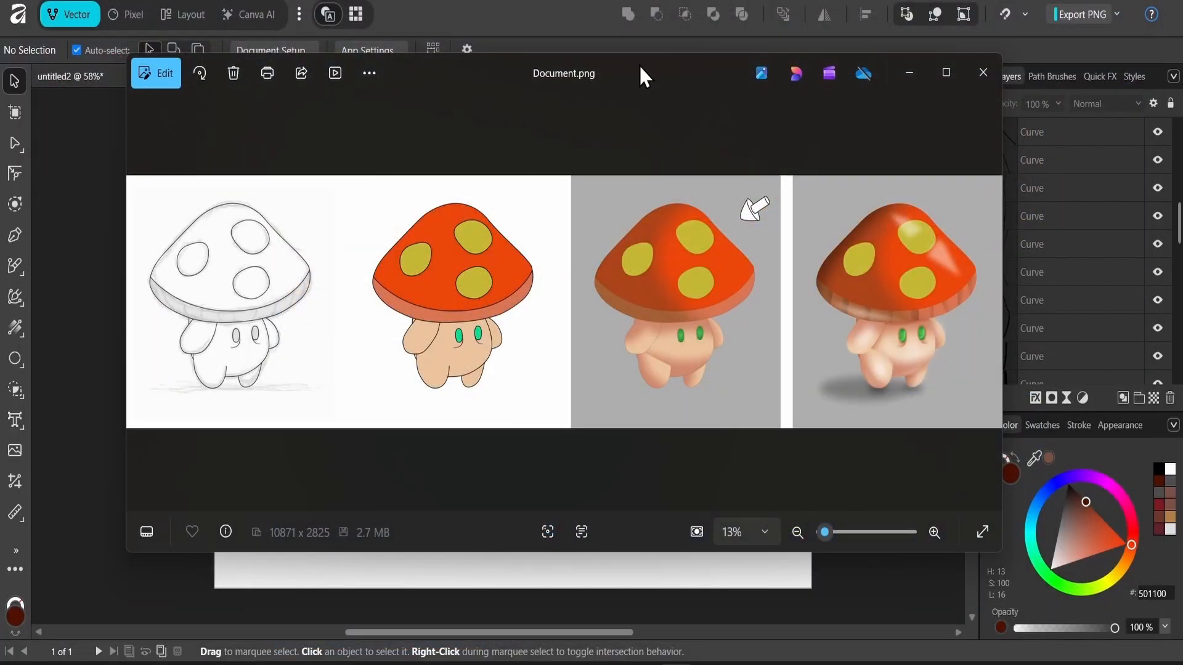
left_click_drag(641, 75, 589, 106)
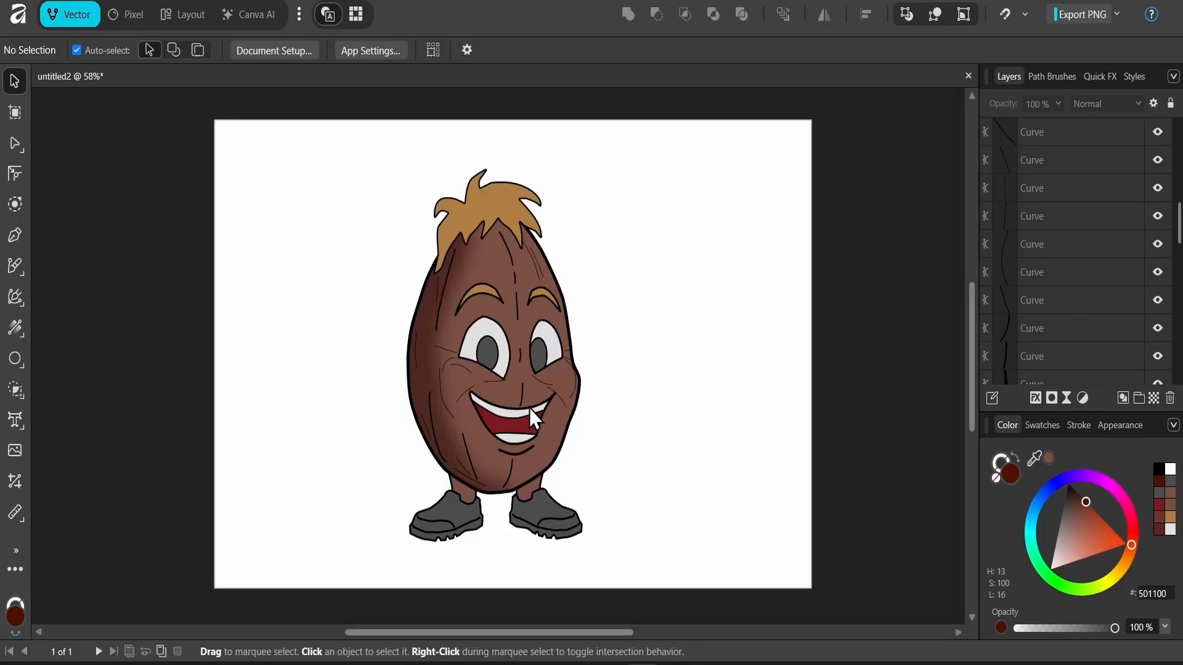
left_click(676, 664)
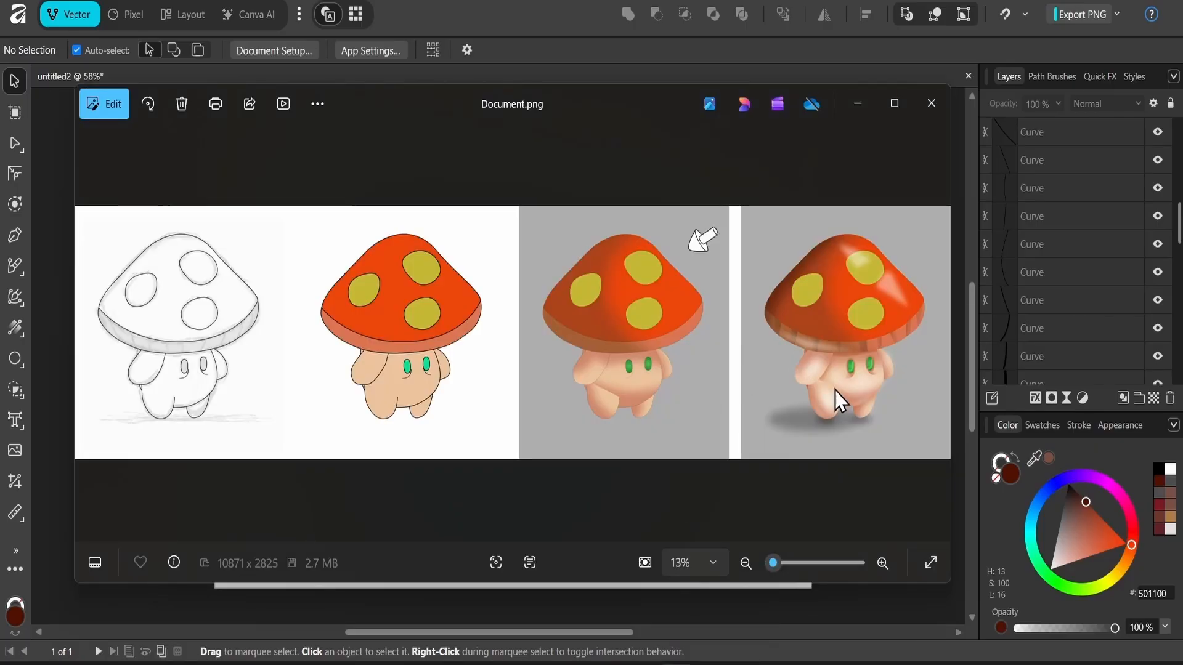
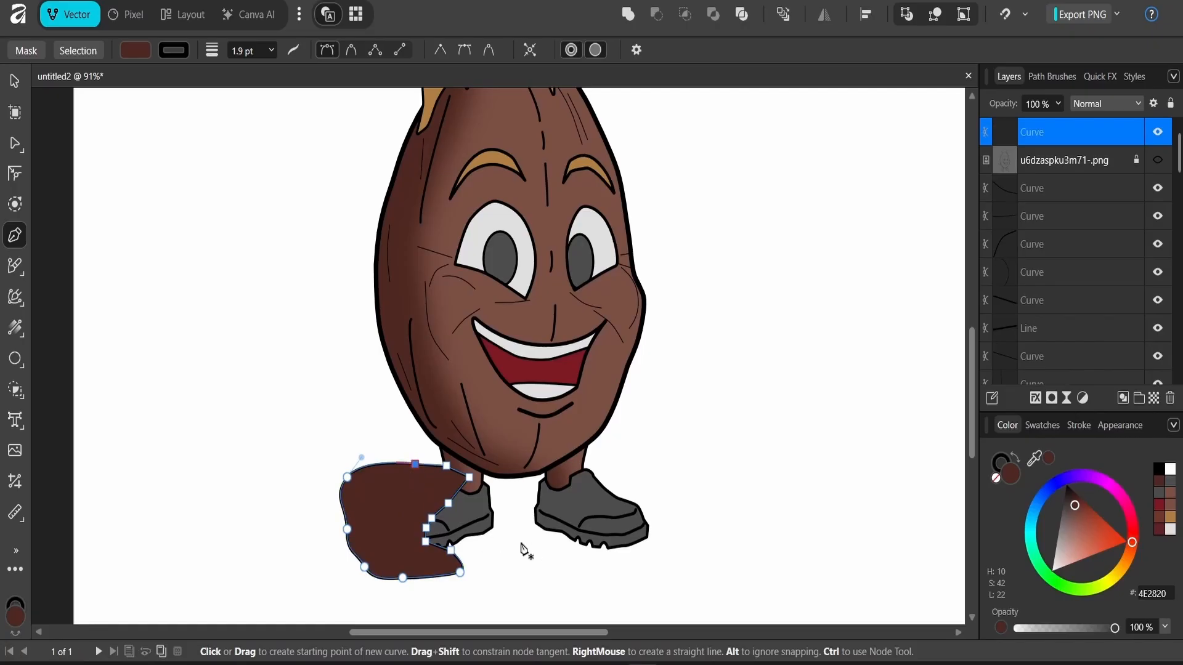
Step: Trace a closed shadow shape over the lower part of the right shoe with the Pen tool, running outside its sole and inner side
left_click(530, 485)
left_click(549, 479)
left_click_drag(570, 493, 585, 505)
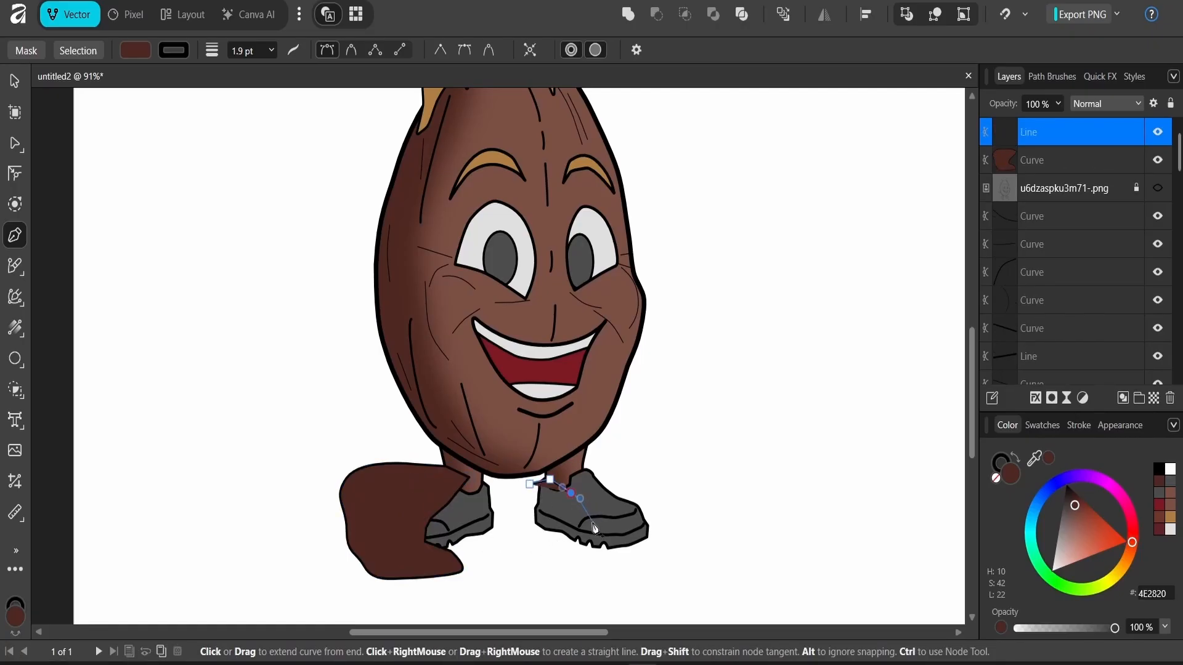
left_click(602, 519)
left_click(630, 523)
left_click(654, 515)
left_click_drag(678, 549, 677, 557)
left_click_drag(643, 574, 548, 582)
left_click_drag(540, 571, 529, 555)
left_click(510, 539)
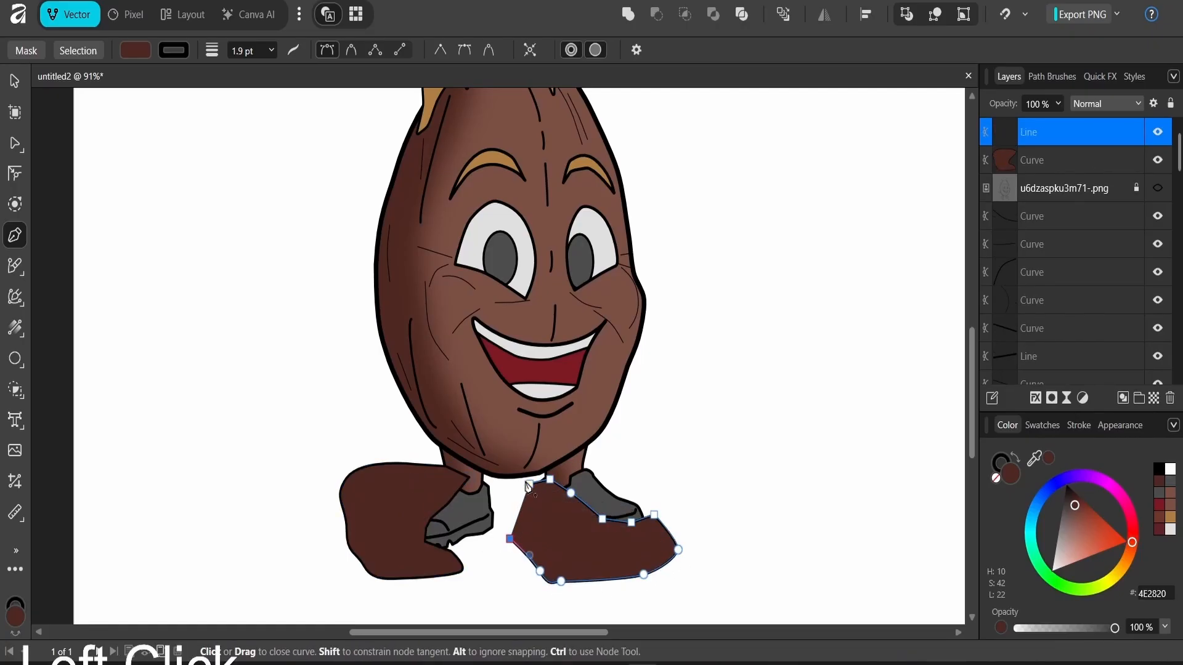
left_click(531, 486)
Step: Remove the right shoe shadow's outline and change its fill to dark grey 1D1D1D
key("v")
left_click(998, 469)
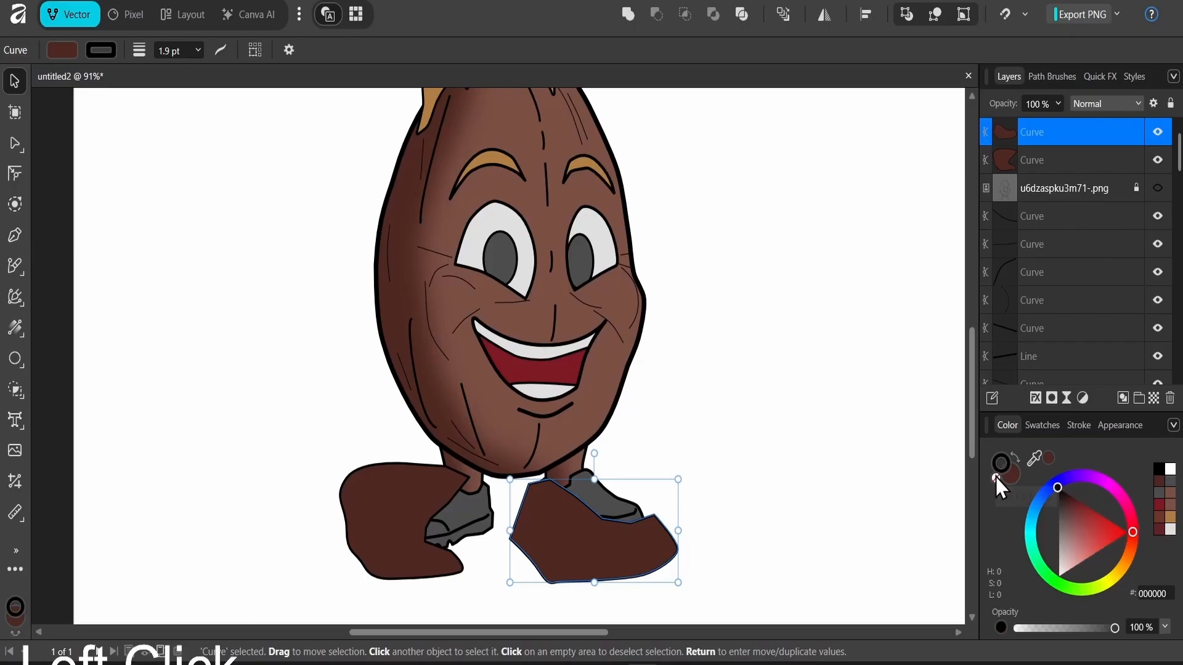
mouse_move(1048, 492)
left_mouse_down()
mouse_move(1066, 509)
mouse_move(1041, 490)
left_mouse_up()
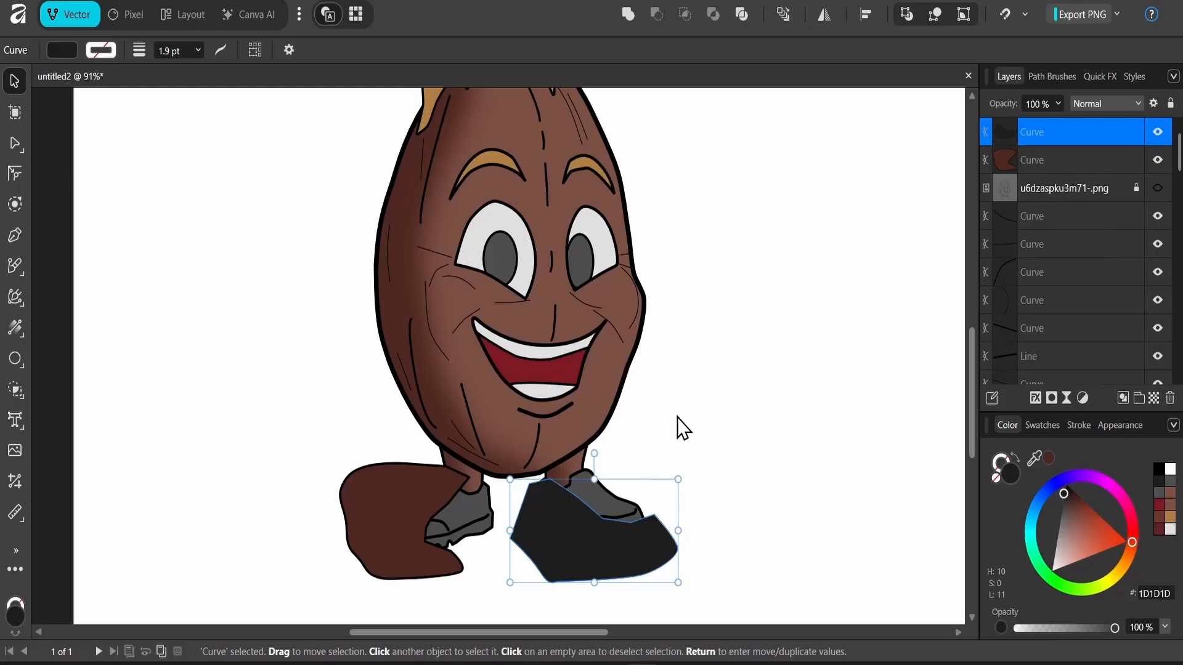
Step: Copy the right shoe shadow's style onto the brown shadow shape over the left shoe, and deselect
key("ctrl+c")
key("ctrl+shift+v")
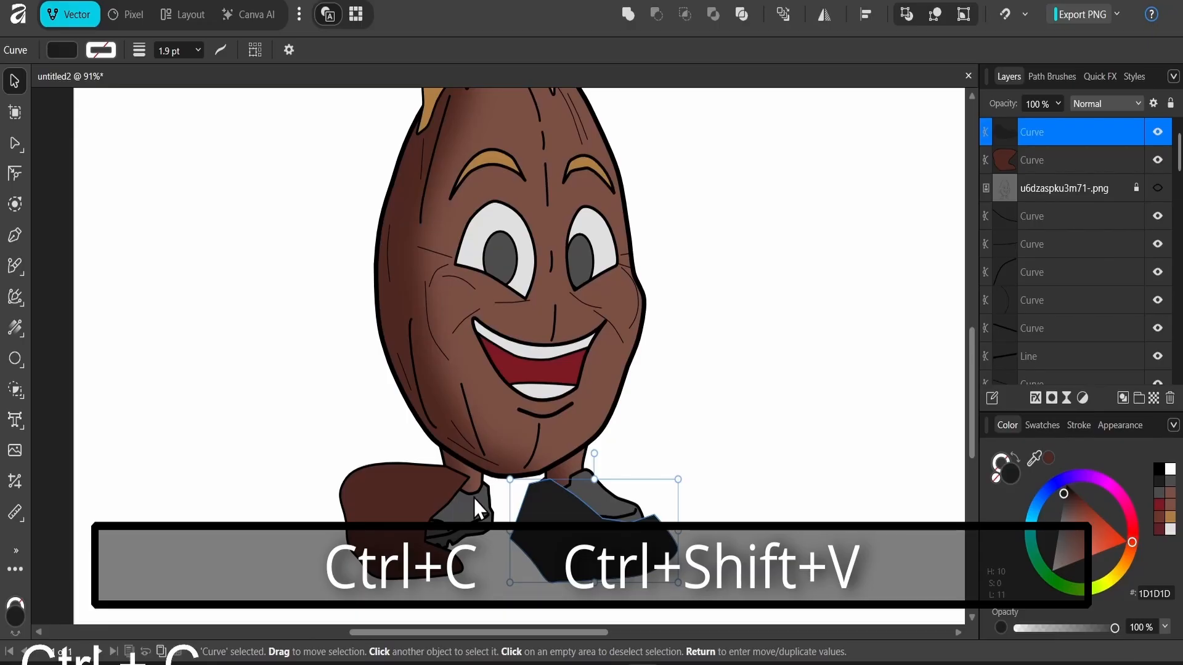
left_click(404, 507)
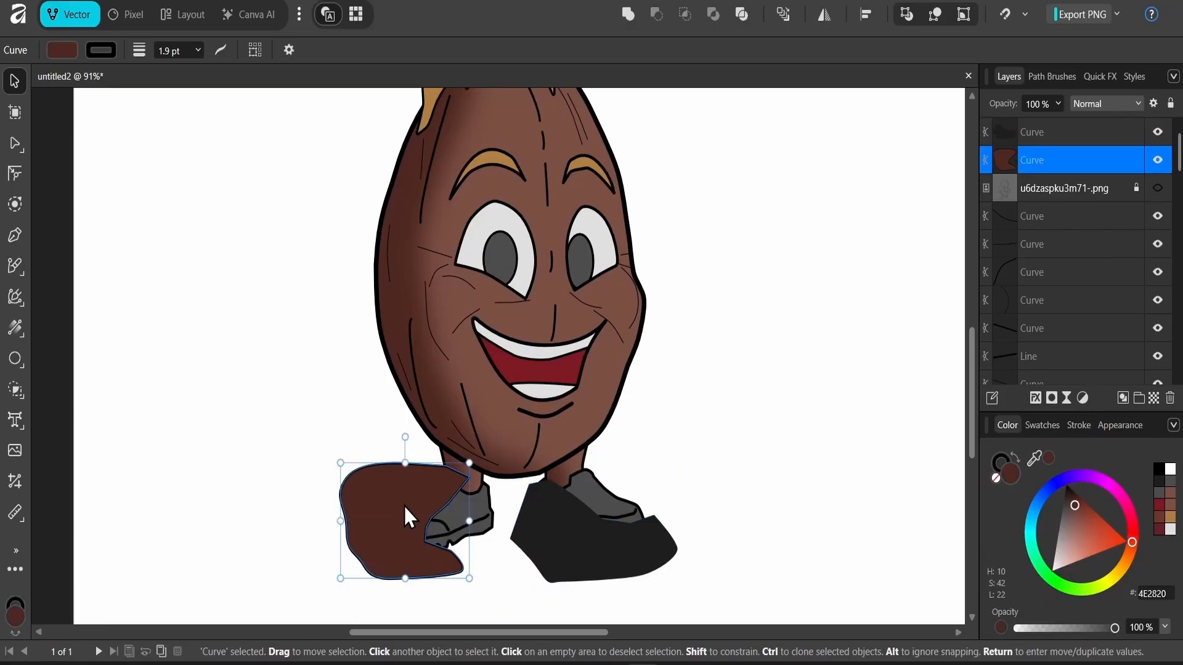
key("ctrl+shift+v")
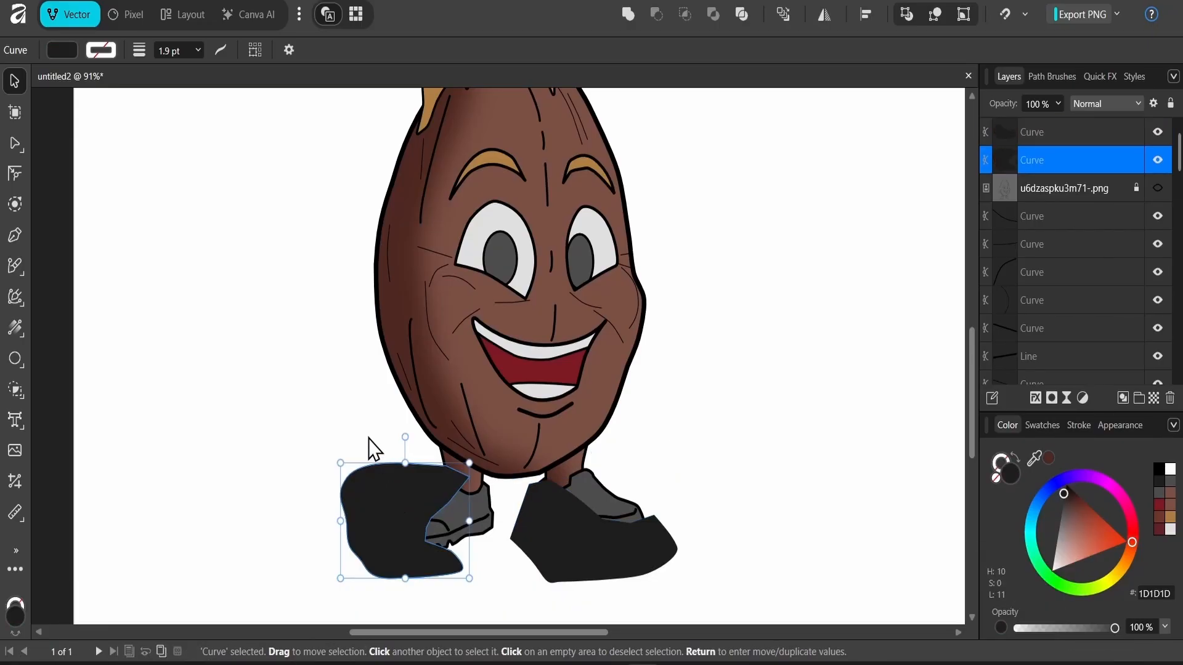
left_click(362, 440)
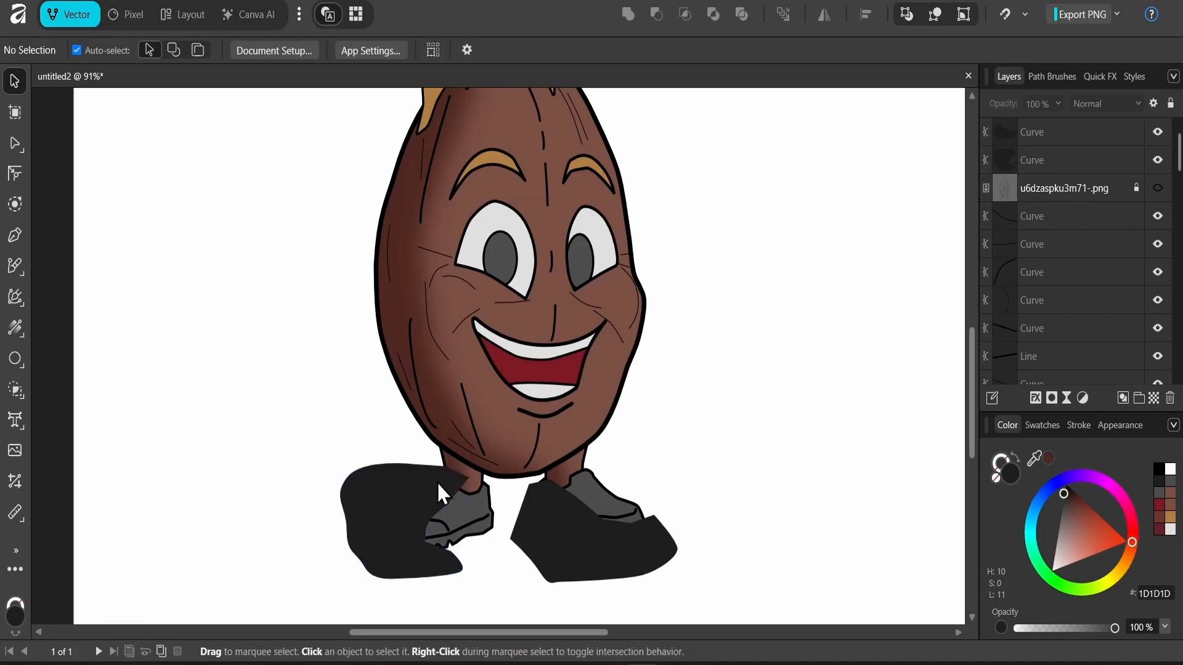
Step: Cut the left shoe's shadow shape and paste it inside the grey left shoe curve within its group
left_click(400, 498)
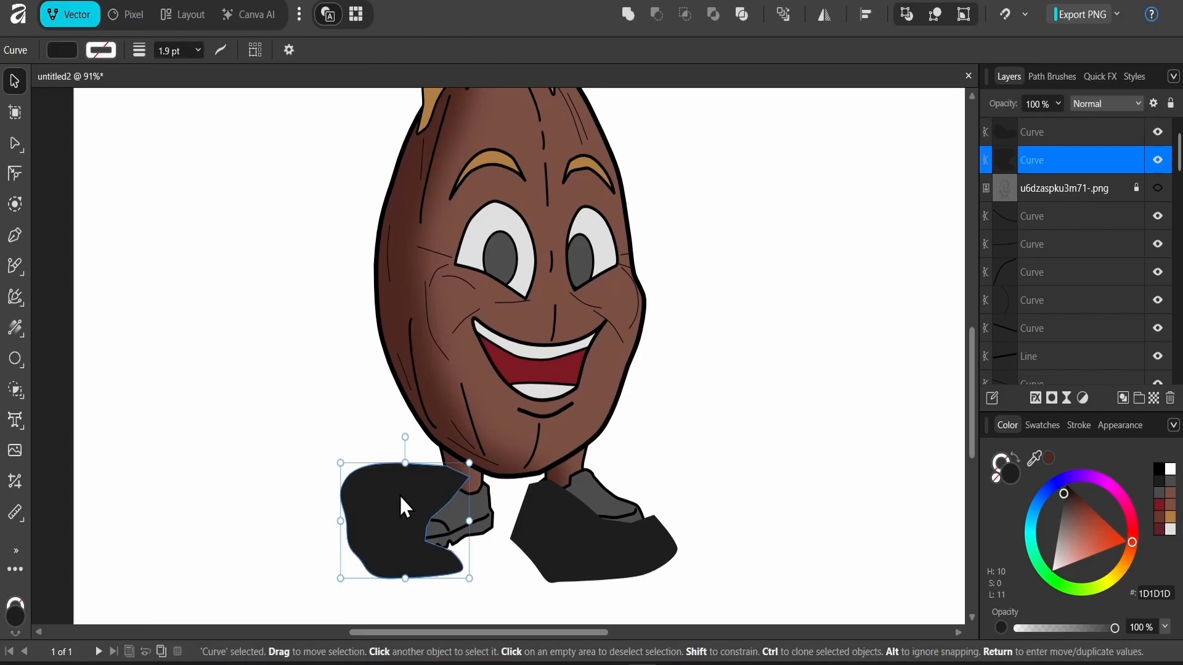
key("ctrl+x")
left_click(425, 504)
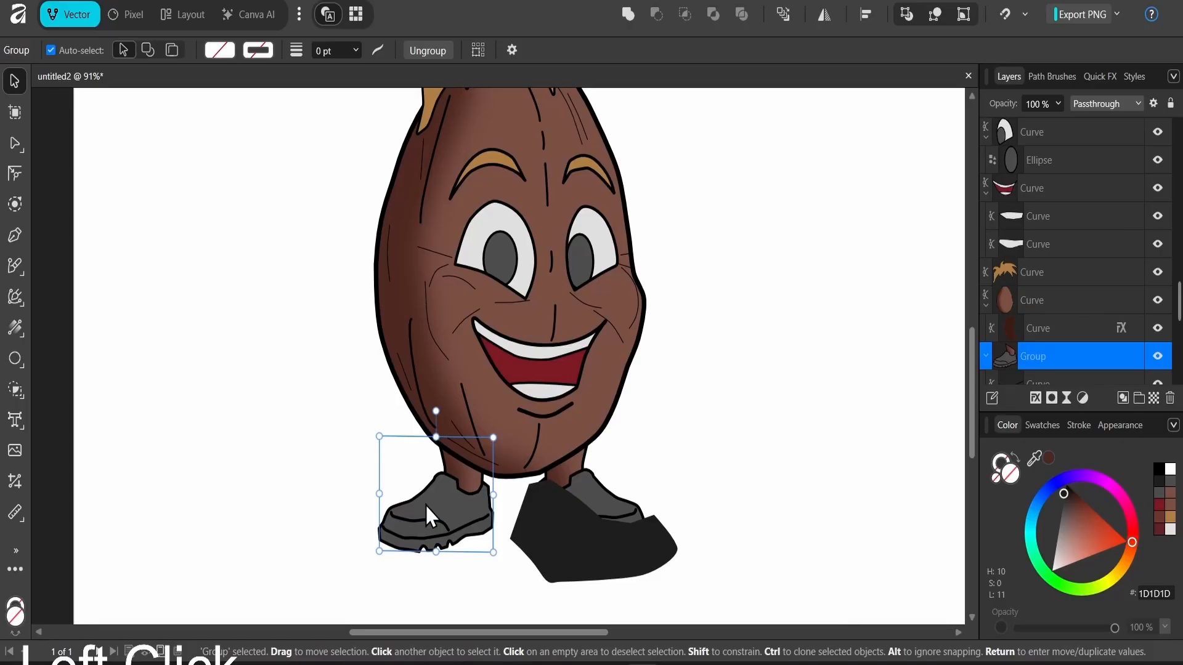
left_click(425, 504)
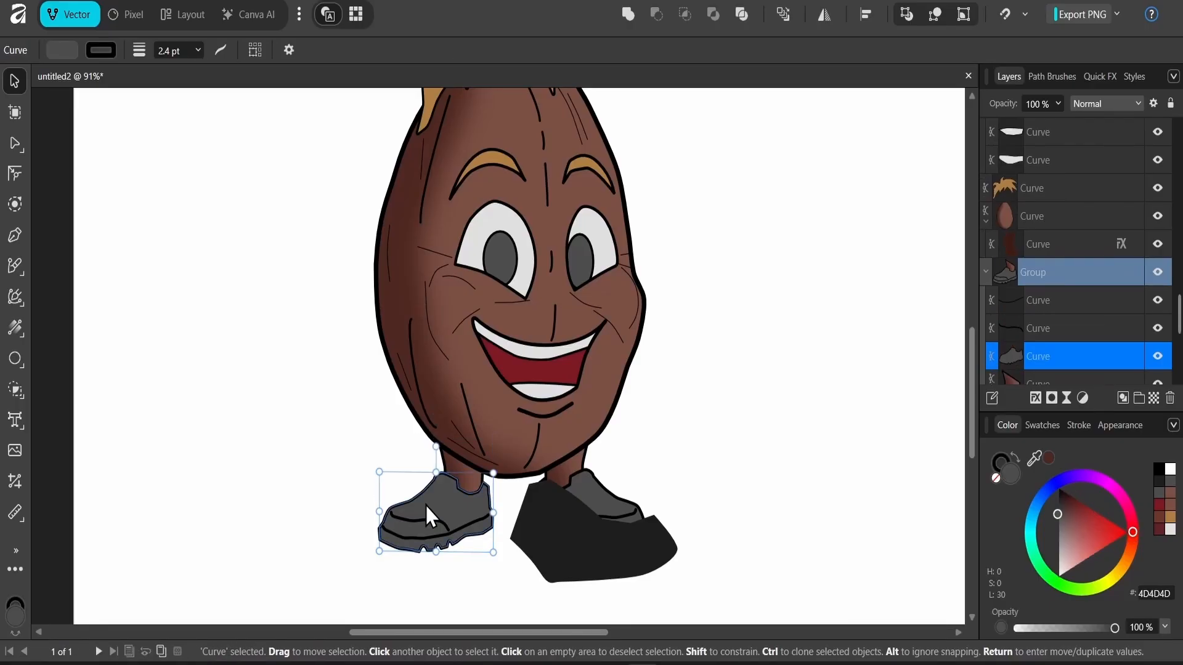
key("ctrl+alt+v")
Step: Cut the right shoe's shadow shape, paste it inside the grey right shoe curve, and deselect
left_click(554, 531)
key("ctrl+x")
double_click(593, 504)
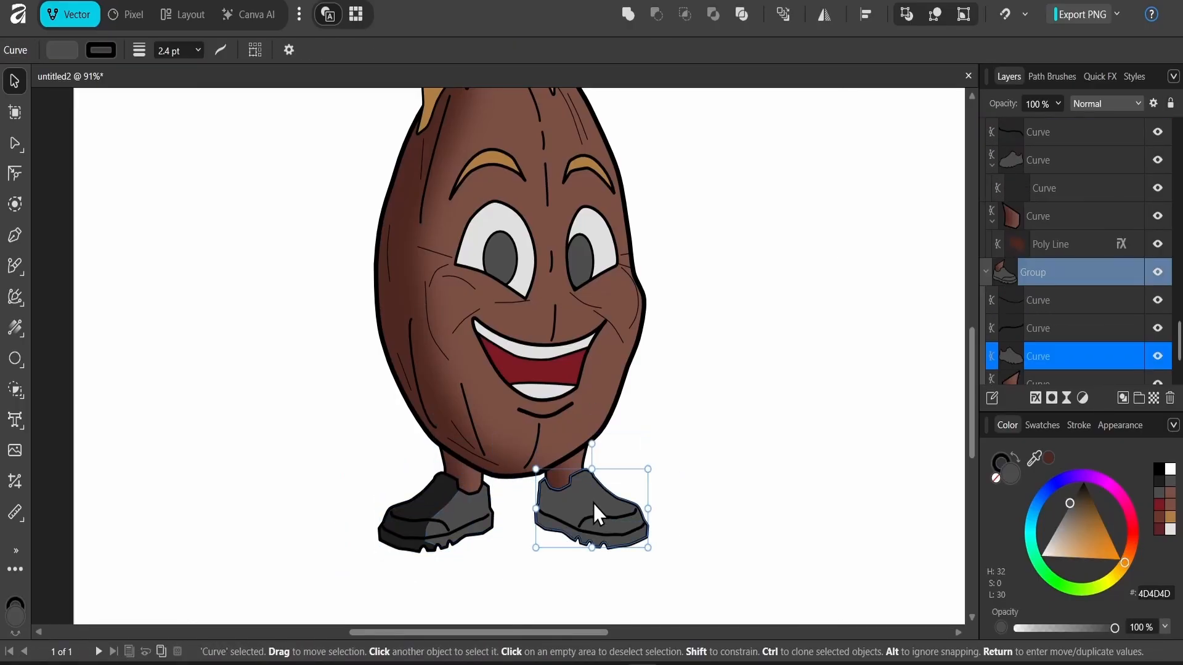
key("ctrl+alt+v")
left_click(688, 416)
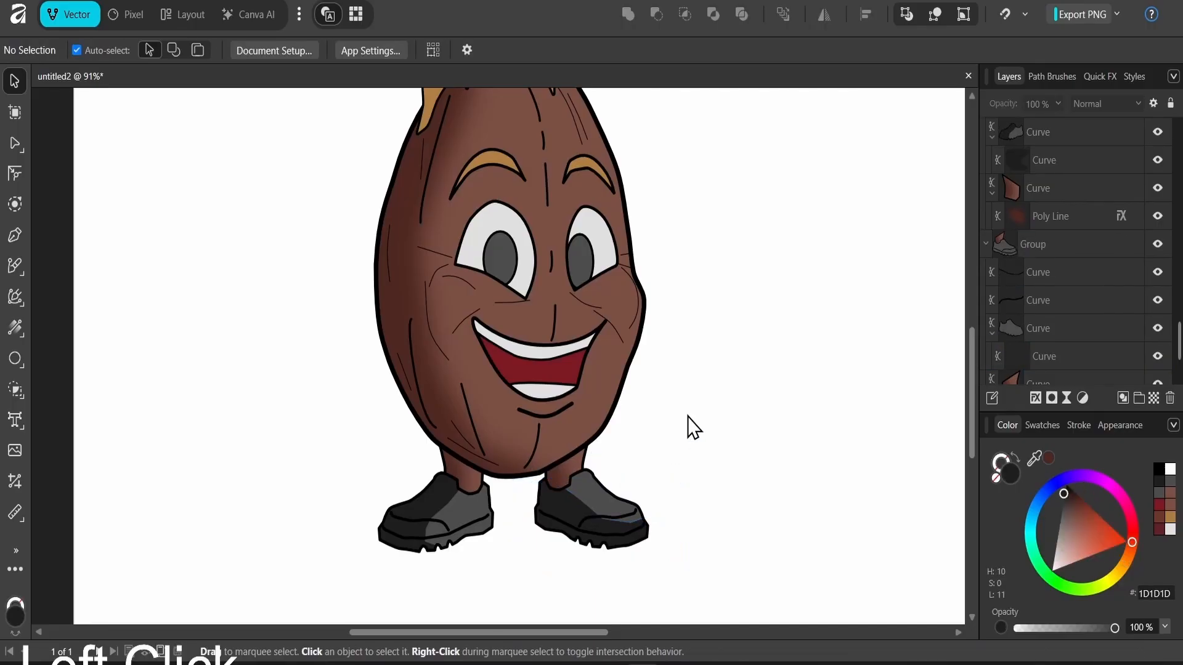
Step: Apply a Gaussian Blur to the dark shadow shape clipped inside the right shoe
scroll(688, 417, "down", 4)
left_click_drag(701, 382, 643, 402)
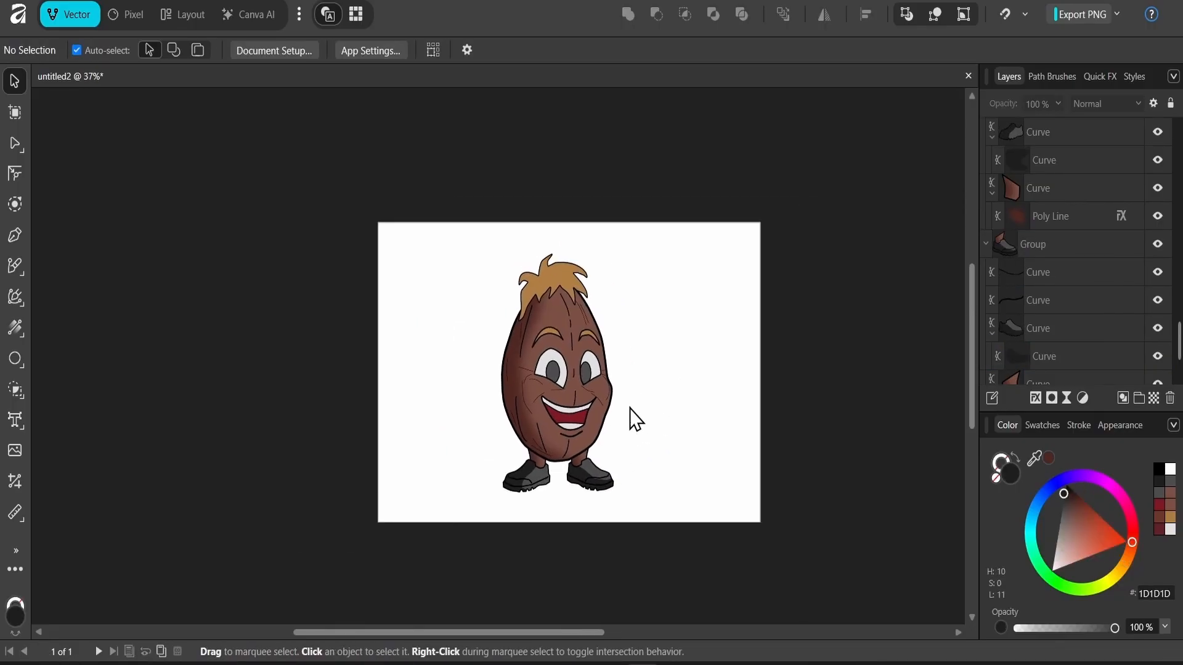
scroll(621, 459, "up", 5)
left_click(514, 518)
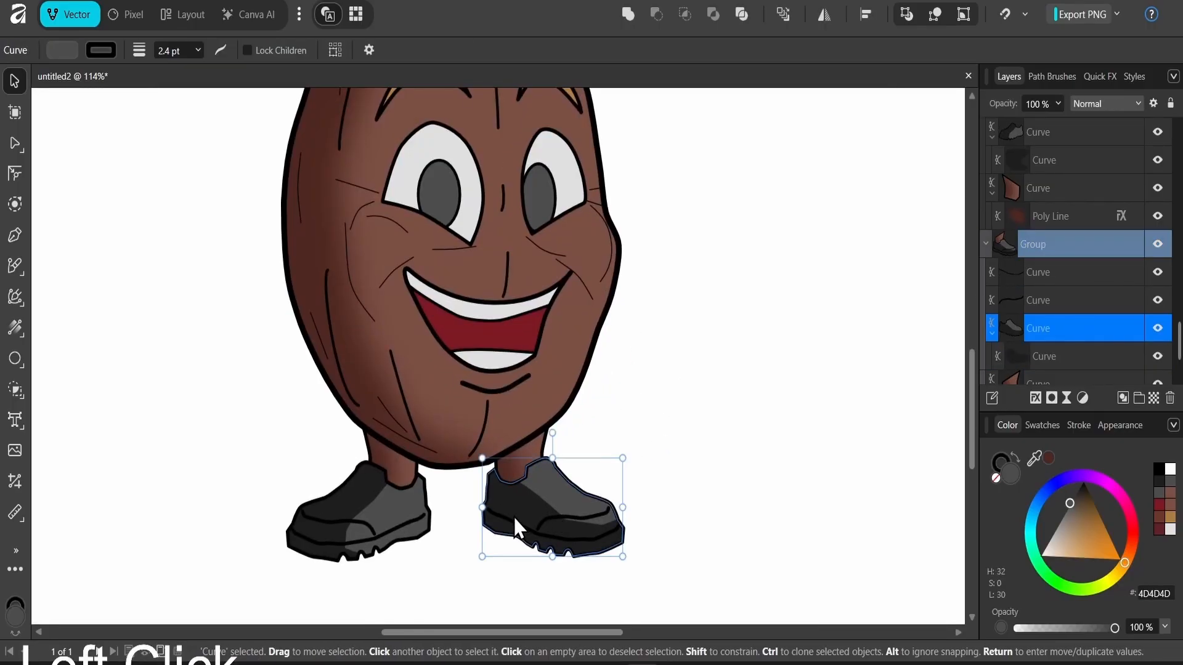
double_click(520, 512)
left_click(1035, 398)
left_click(600, 289)
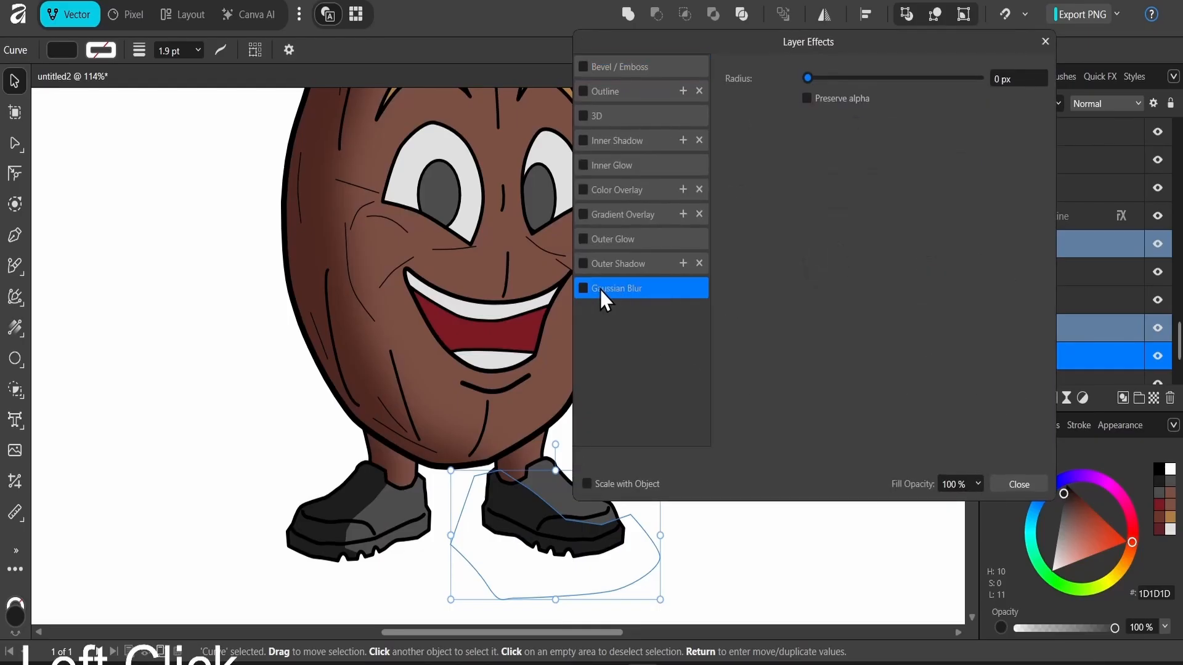
left_click(916, 77)
left_click(1011, 485)
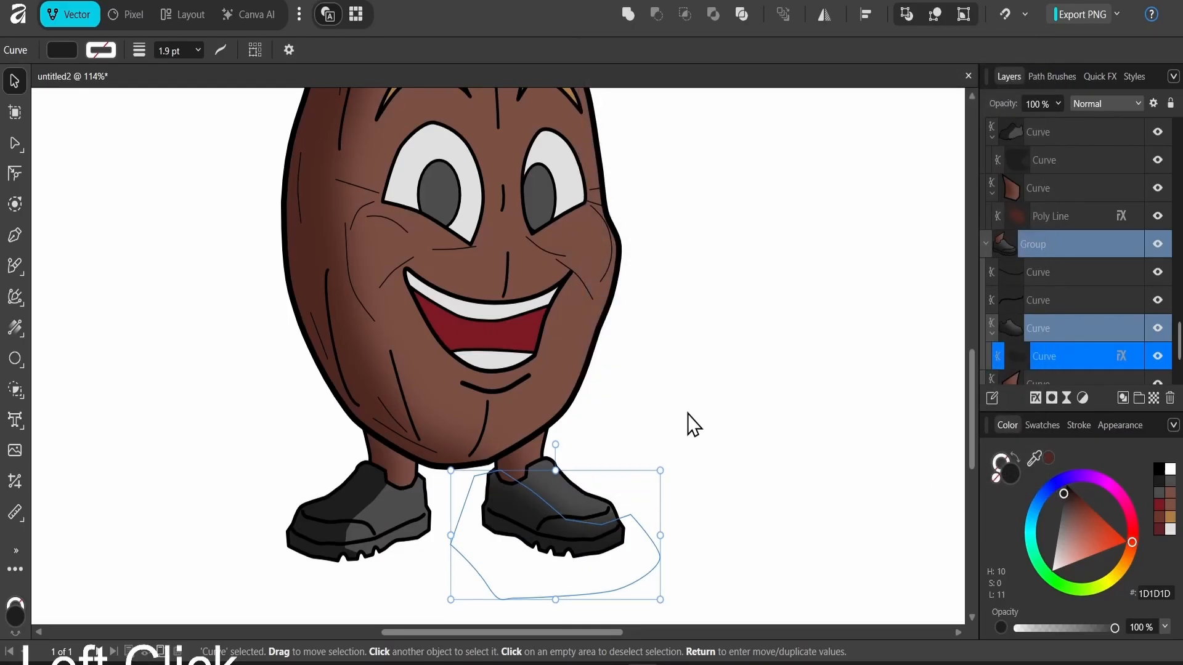
Step: Copy the right shoe shadow's blurred style onto the left shoe's shadow shape, and deselect
double_click(343, 502)
key("ctrl+shift+v")
left_click(277, 382)
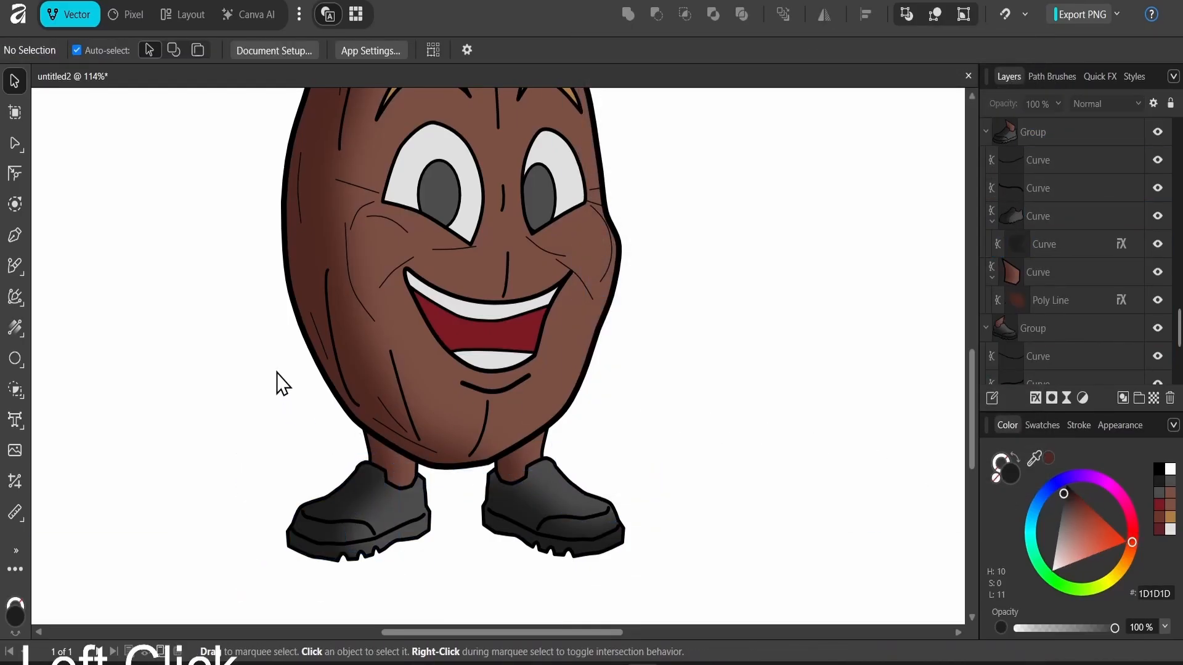
scroll(669, 324, "down", 1)
scroll(668, 324, "down", 1)
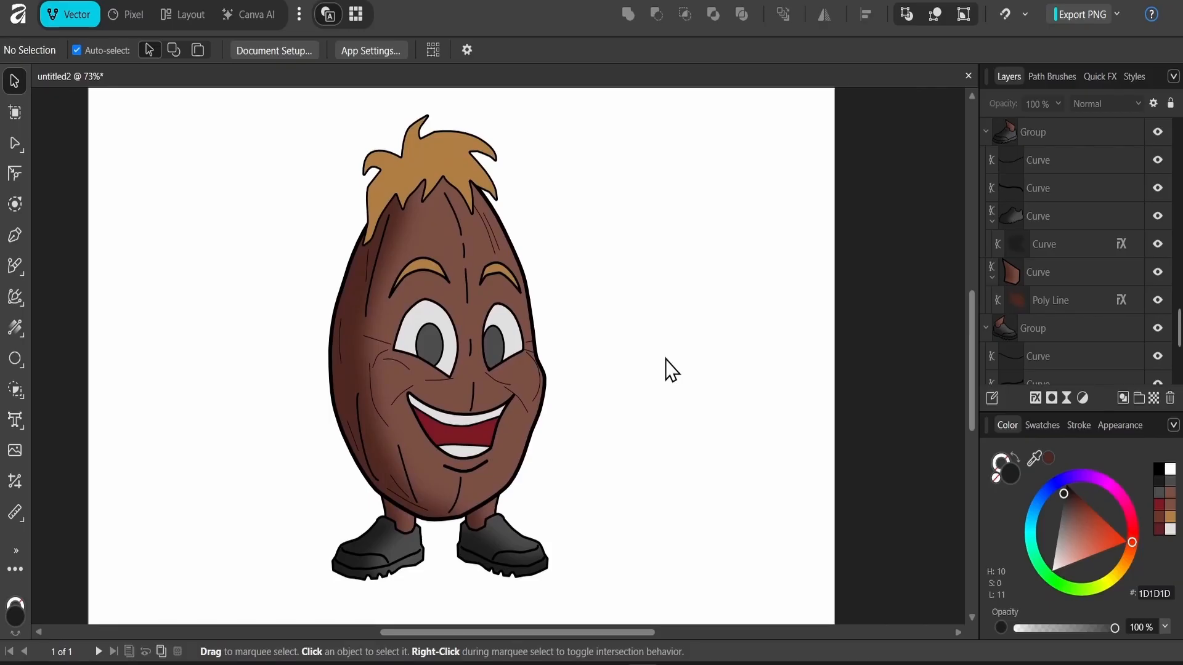
Step: Place a copy of the hair inside the body curve as an outline-free dark brown 4E2820 shadow, offset slightly below the hair
left_click(474, 206)
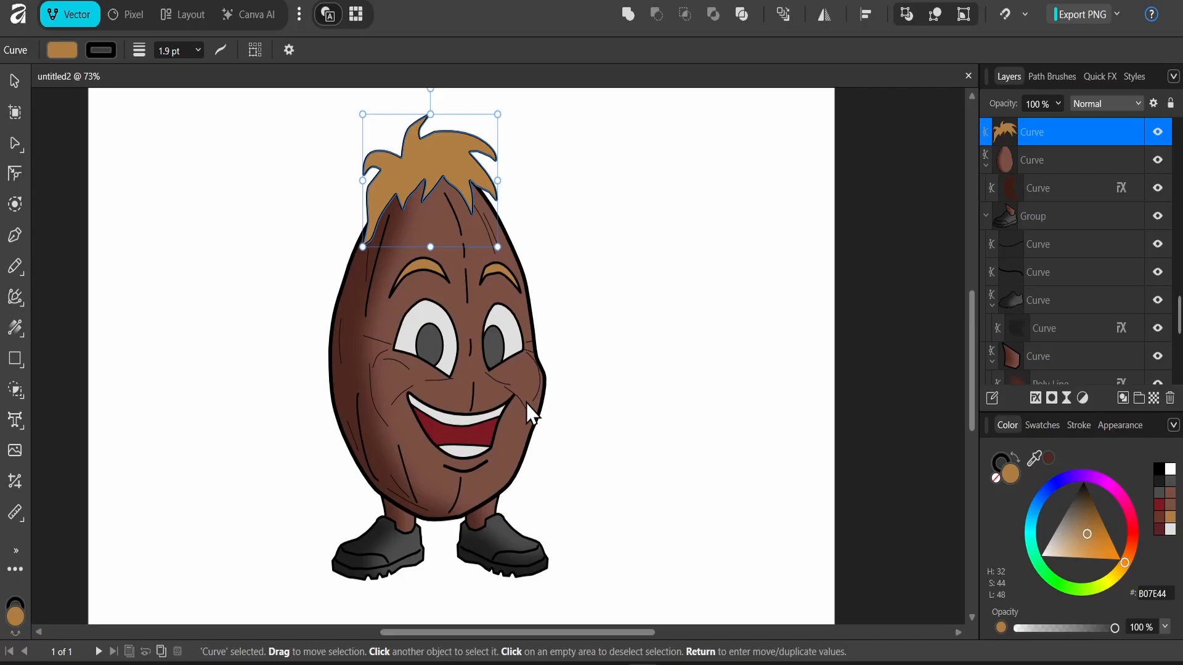
key("ctrl+v")
key("ctrl+x")
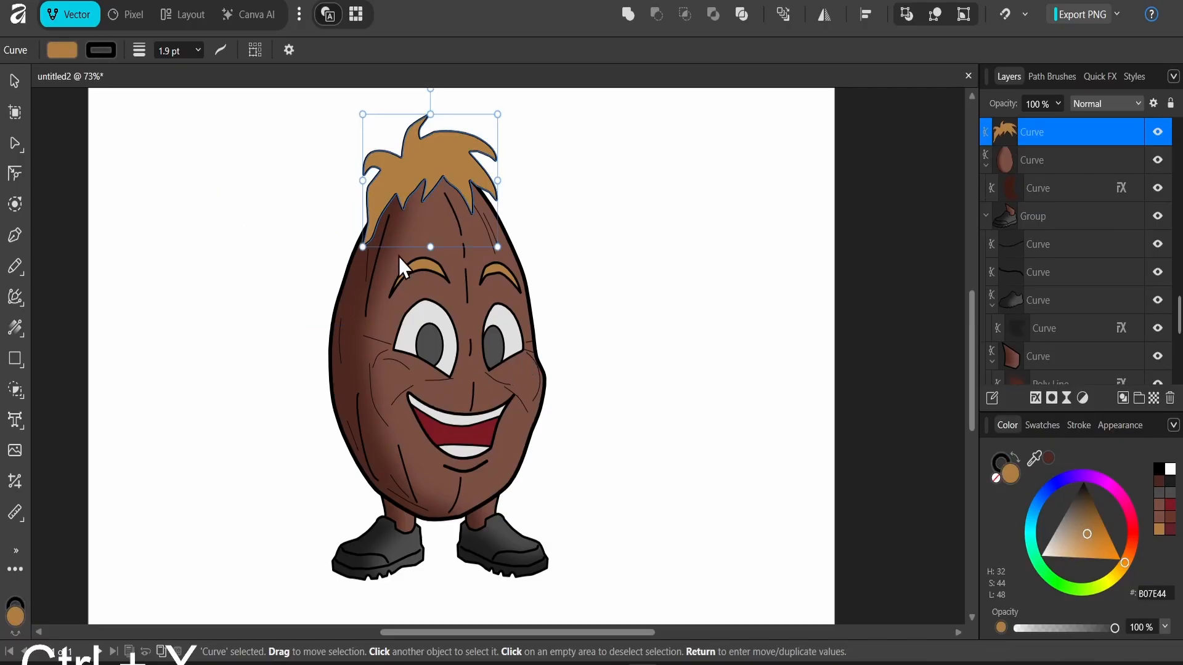
left_click(441, 230)
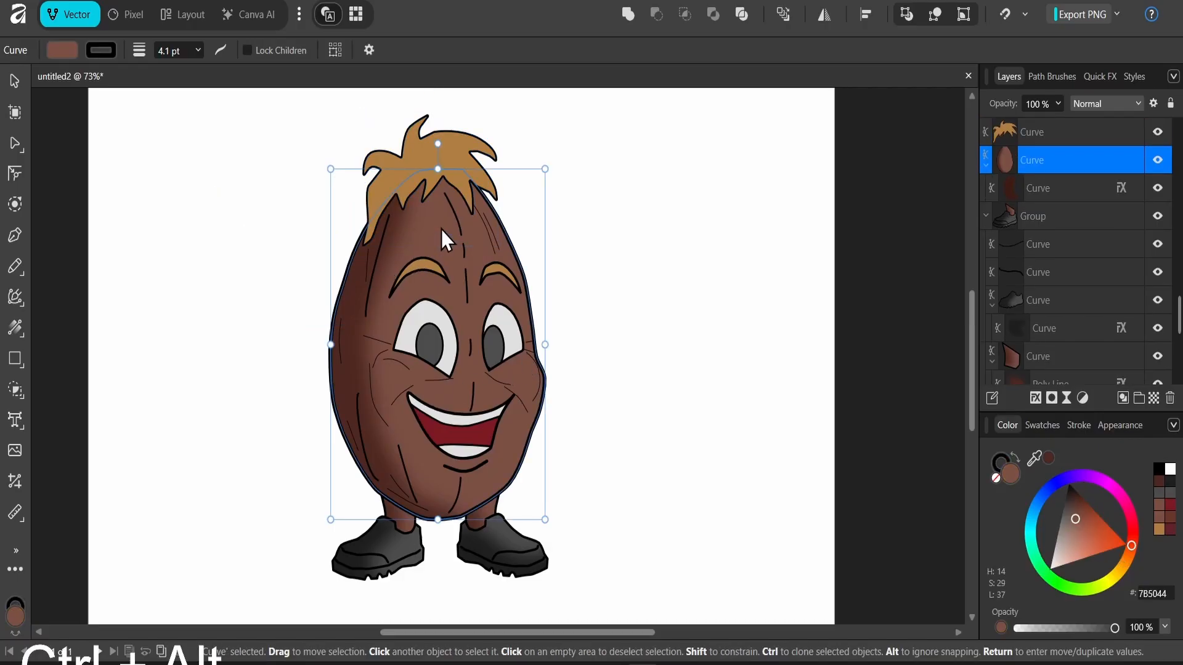
key("ctrl+alt+v")
left_click_drag(299, 256, 439, 179)
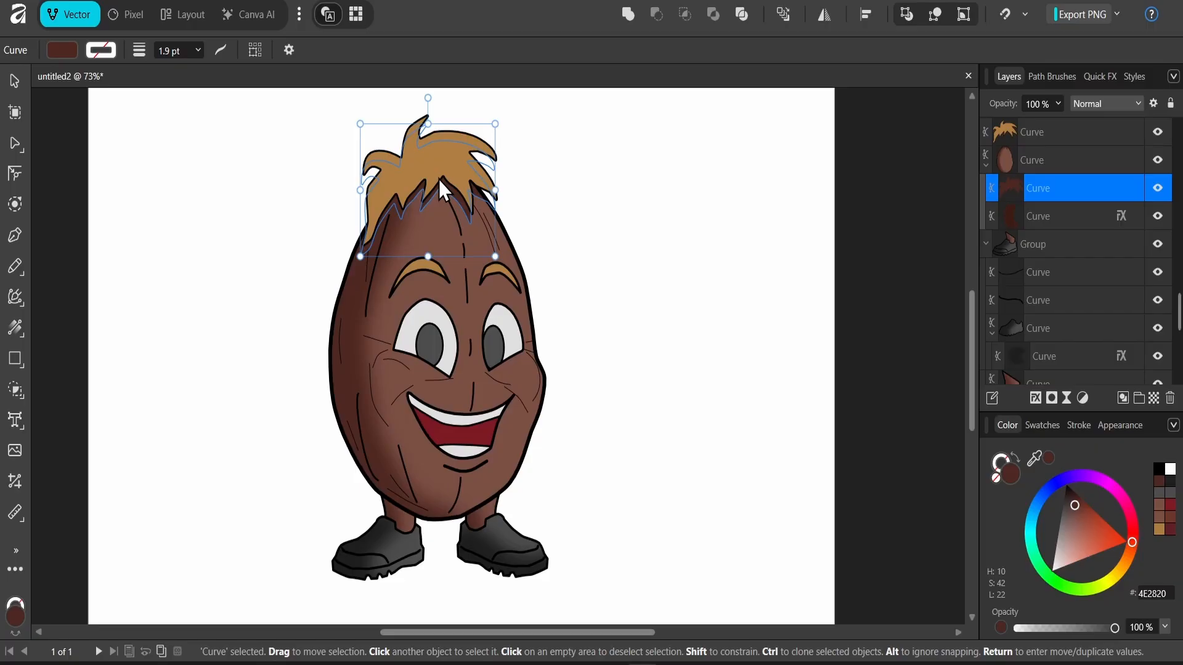
Step: Apply a Gaussian Blur to the hair's shadow shape inside the body
left_click(1035, 399)
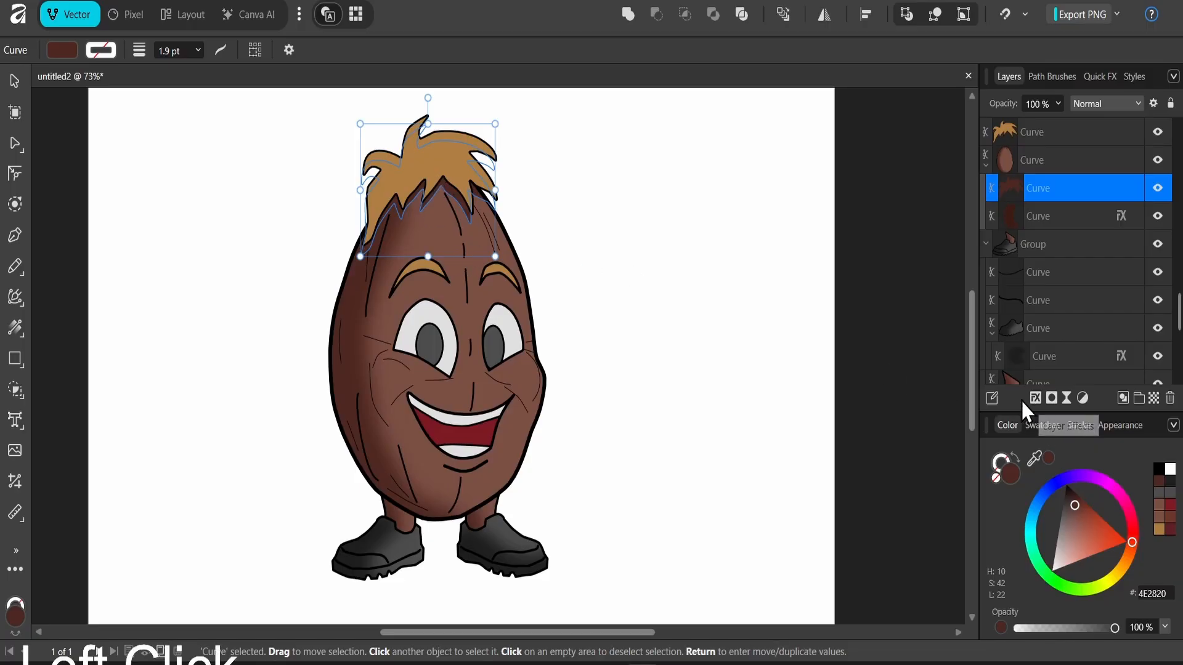
left_click(584, 290)
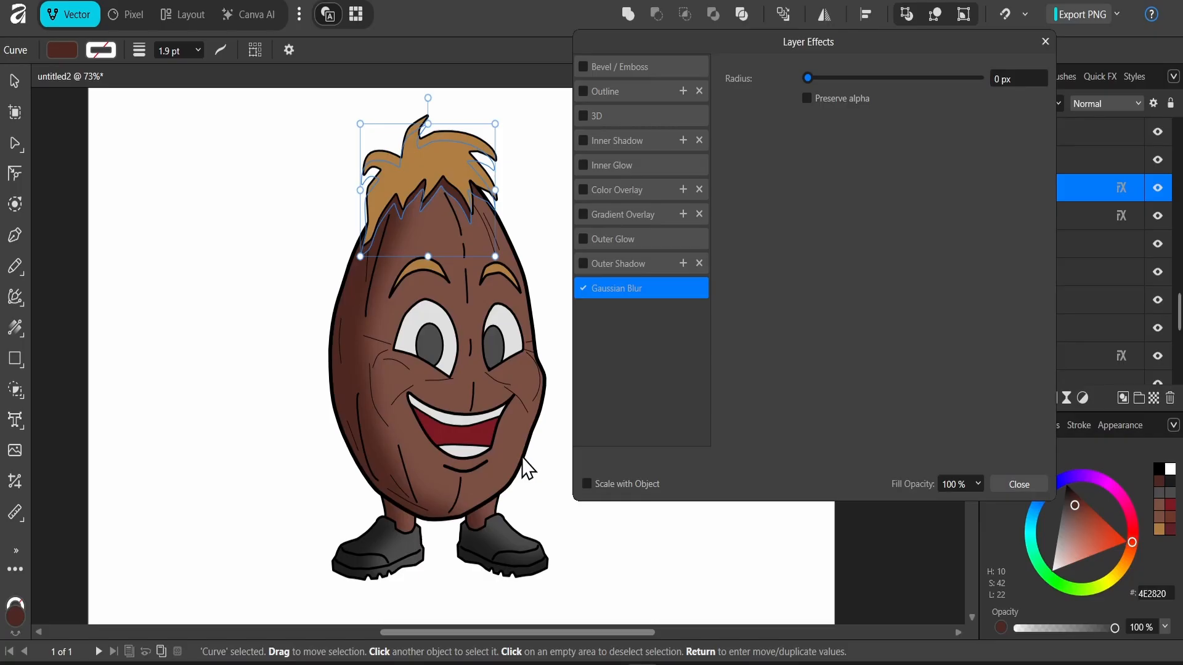
left_click(903, 80)
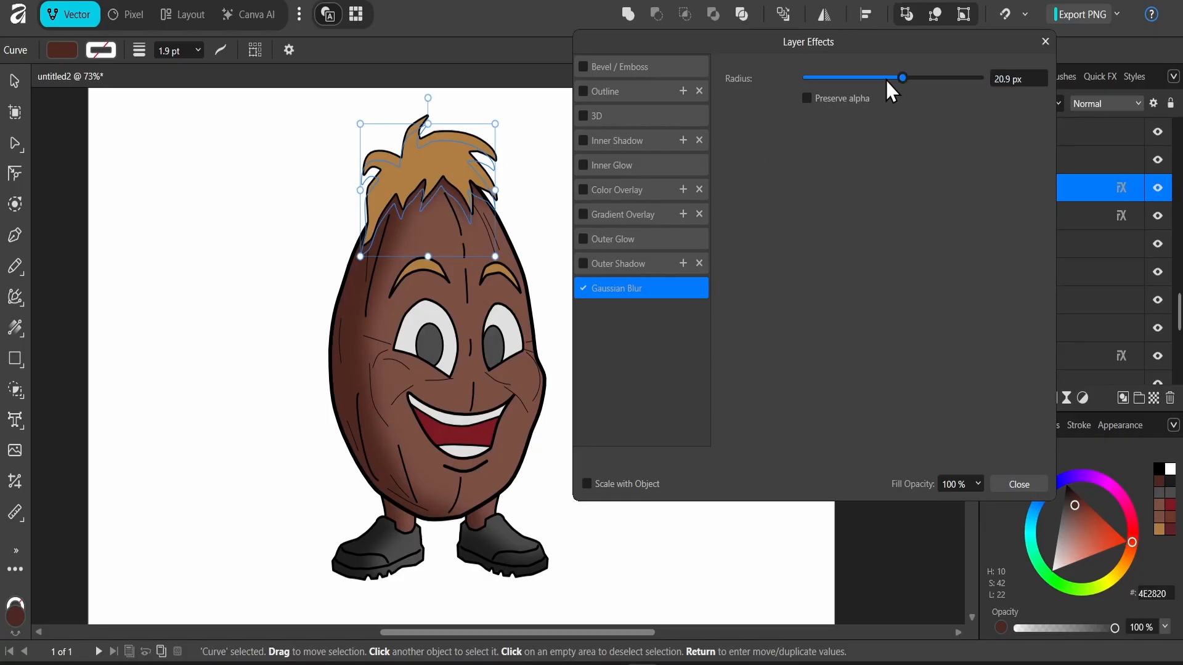
left_click(883, 79)
left_click(1045, 41)
left_click(608, 286)
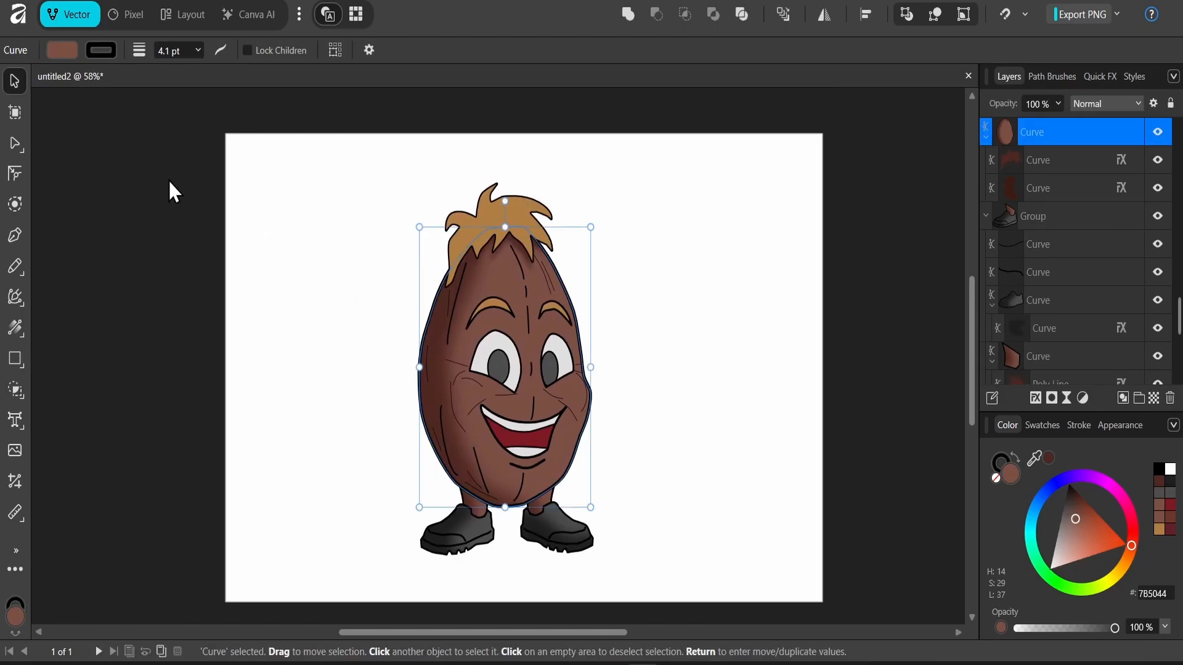
Step: Create an artboard about 140.7 by 190.4 mm framing the whole character
left_click(15, 112)
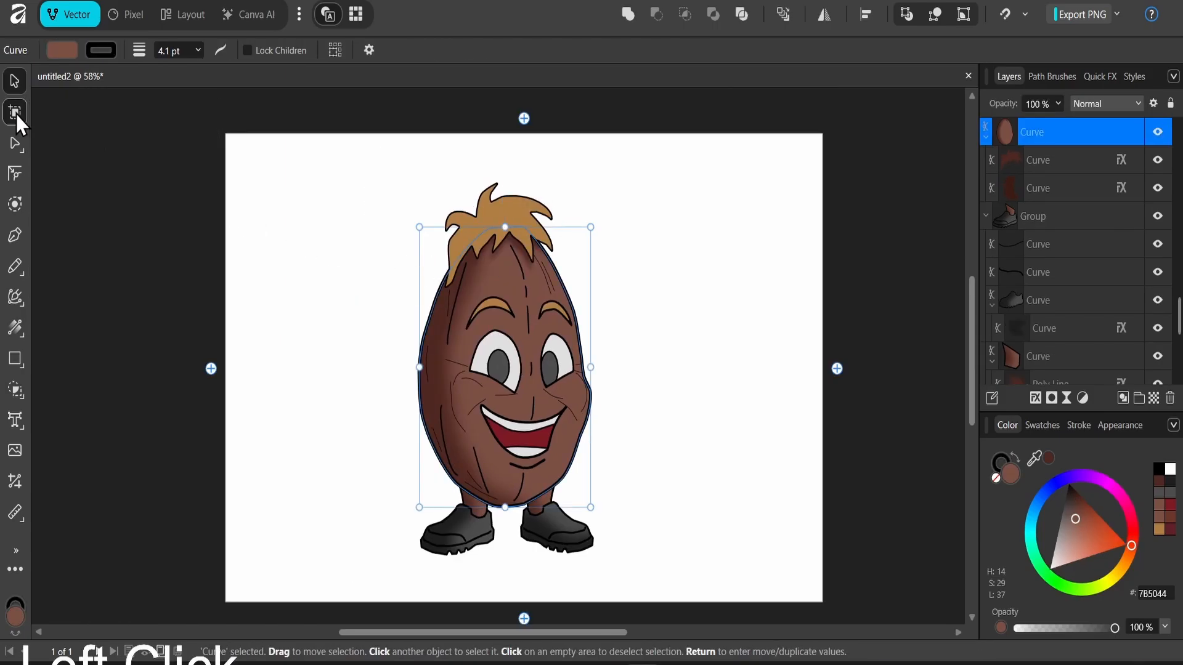
left_click_drag(368, 181, 651, 578)
left_click_drag(509, 181, 514, 148)
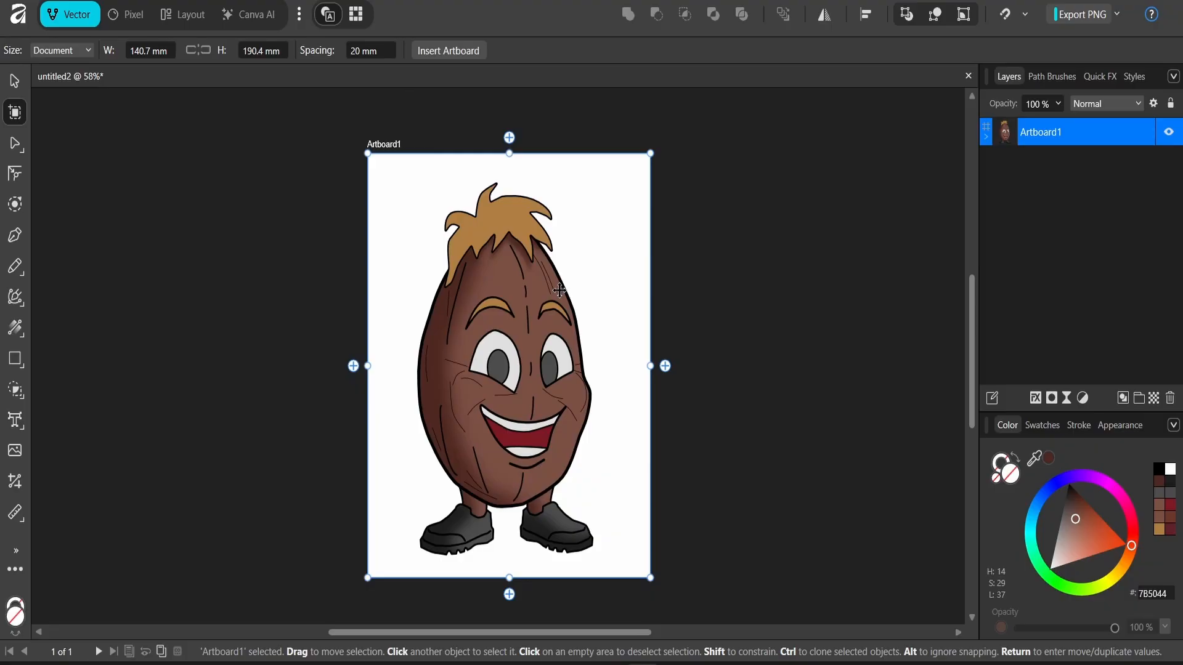
Step: Add an outline-free grey 868686 rectangle covering the artboard behind the character, and deselect
key("u")
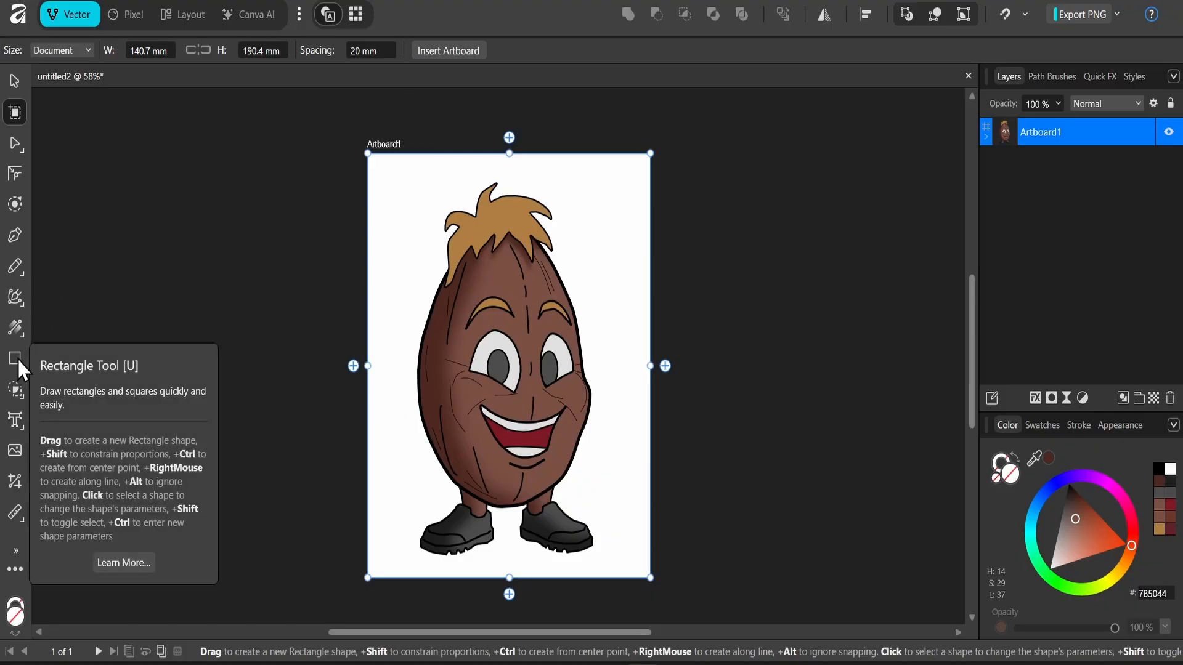
left_click(987, 137)
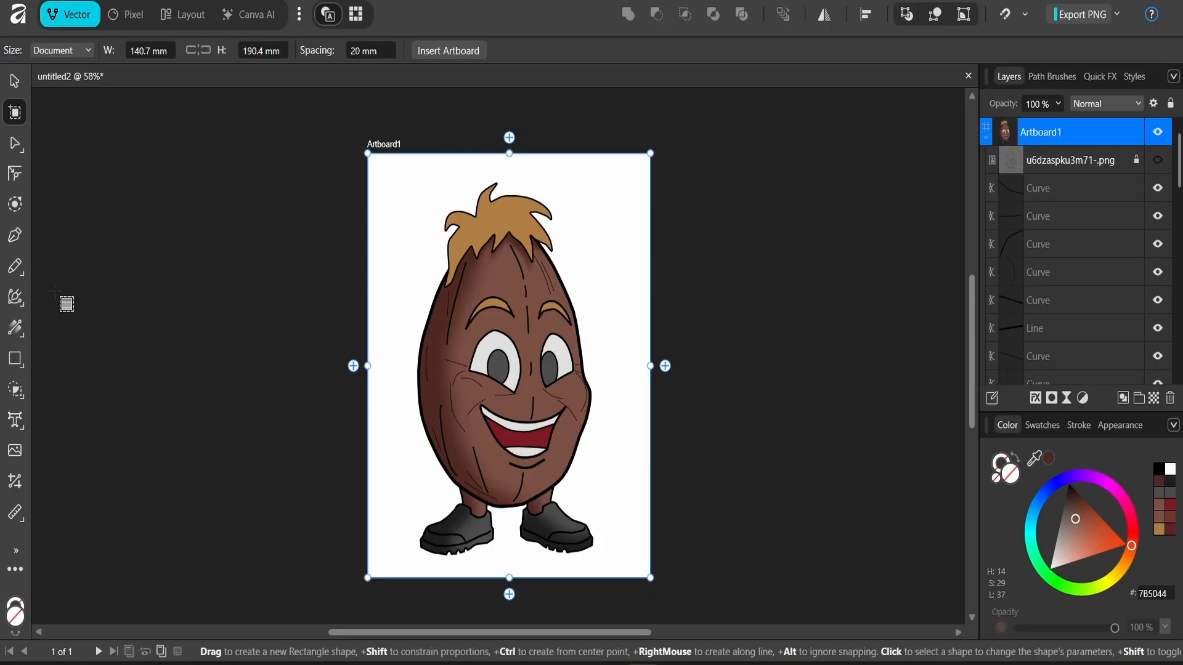
left_click(14, 359)
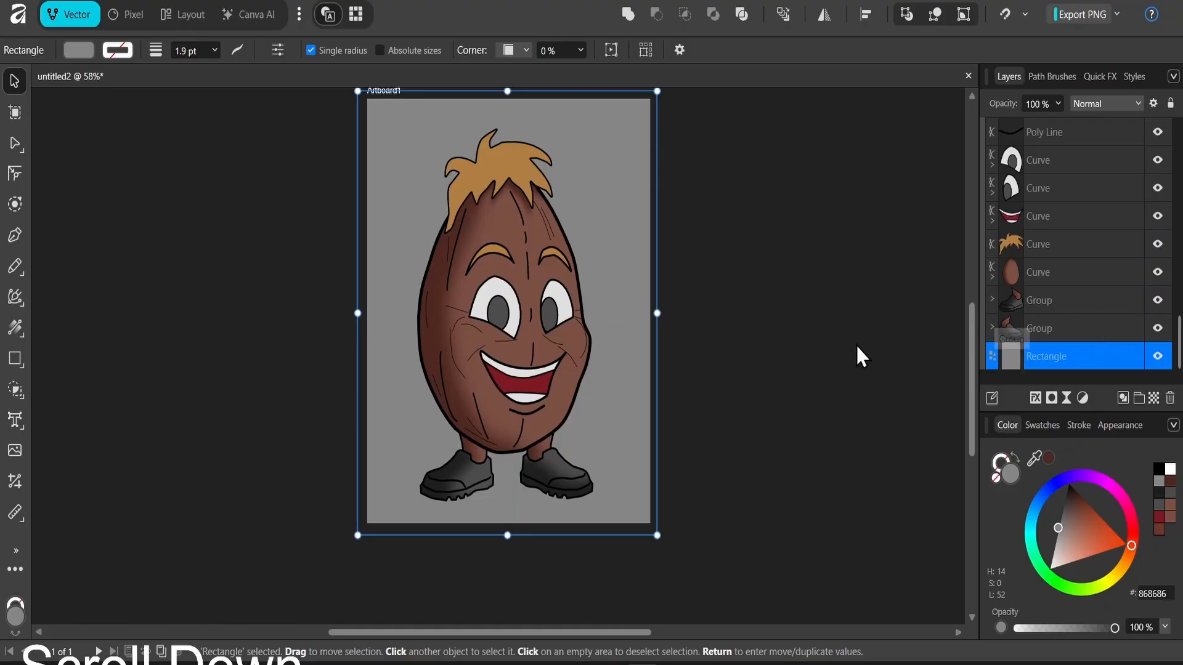
left_click(678, 277)
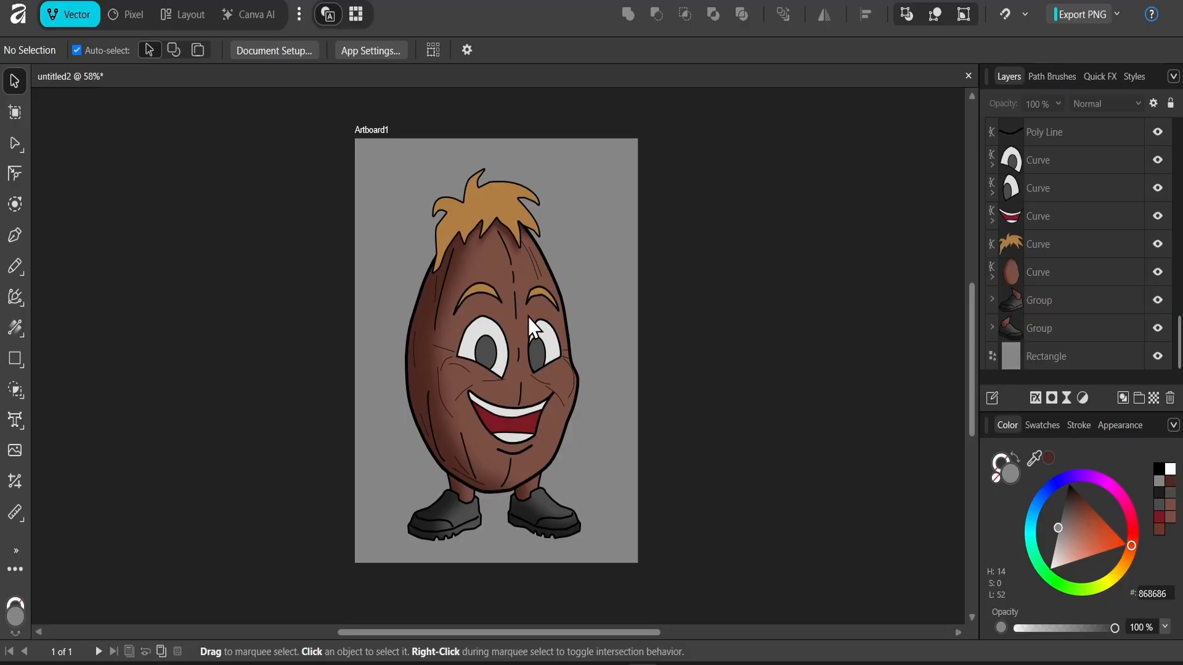
Step: Duplicate both eyes and offset the copies up and to the left of the originals
scroll(529, 318, "up", 3)
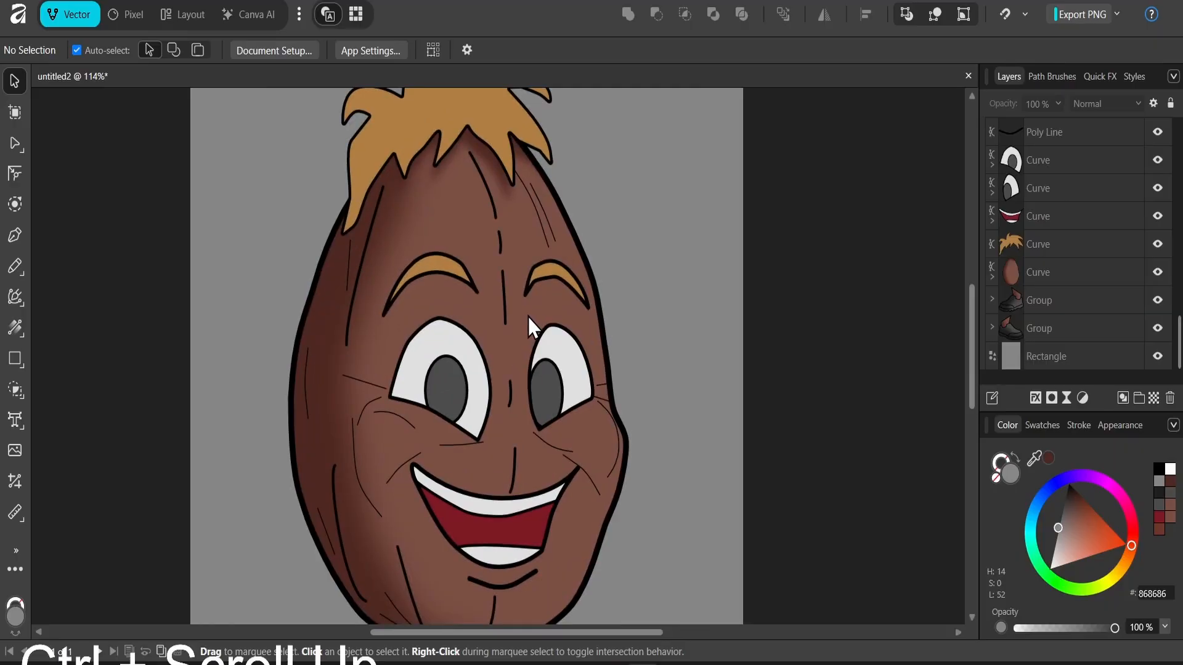
left_click(564, 356)
left_click(464, 345, "shift")
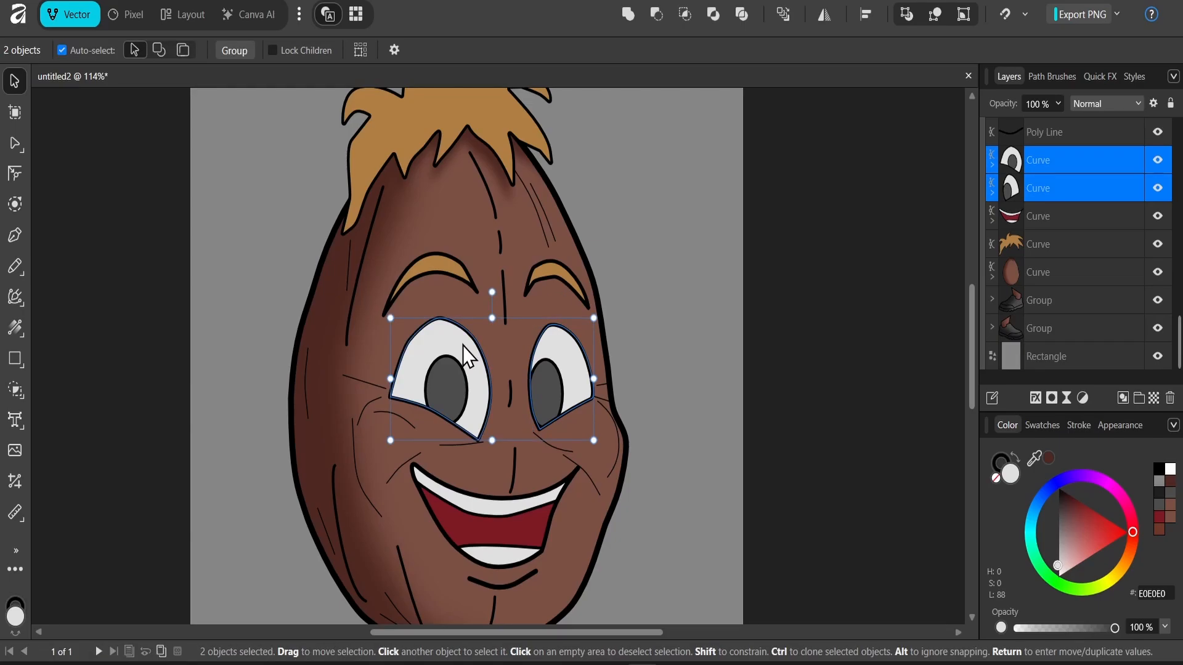
key("ctrl+c")
key("ctrl+v")
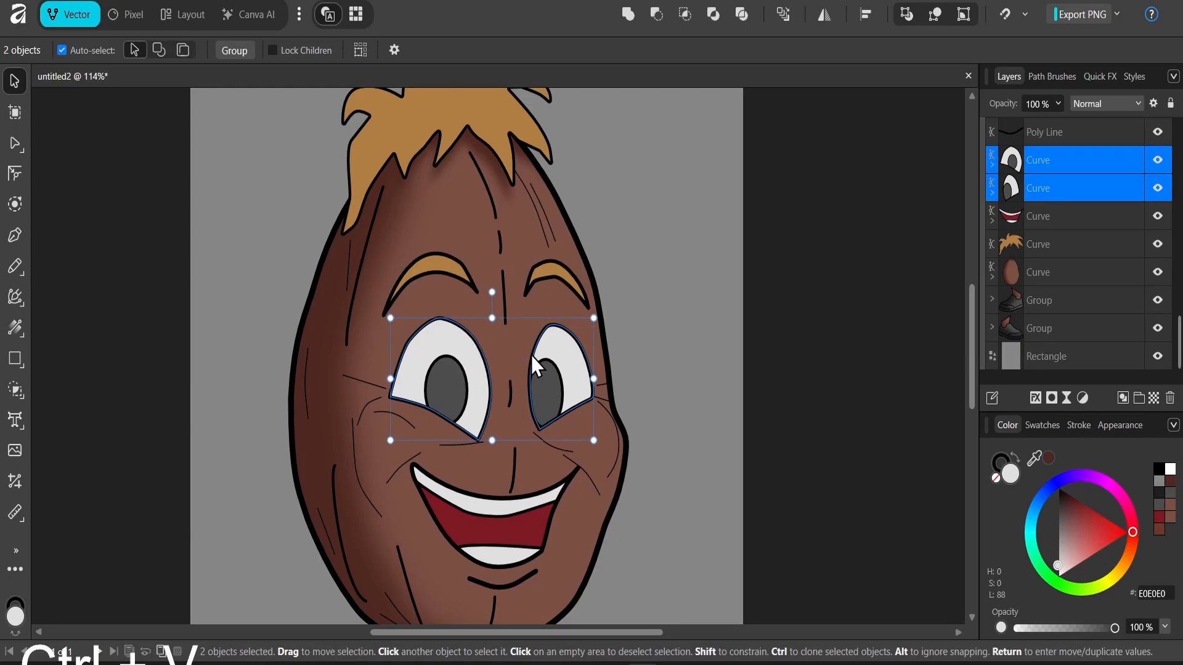
left_click_drag(546, 357, 498, 357)
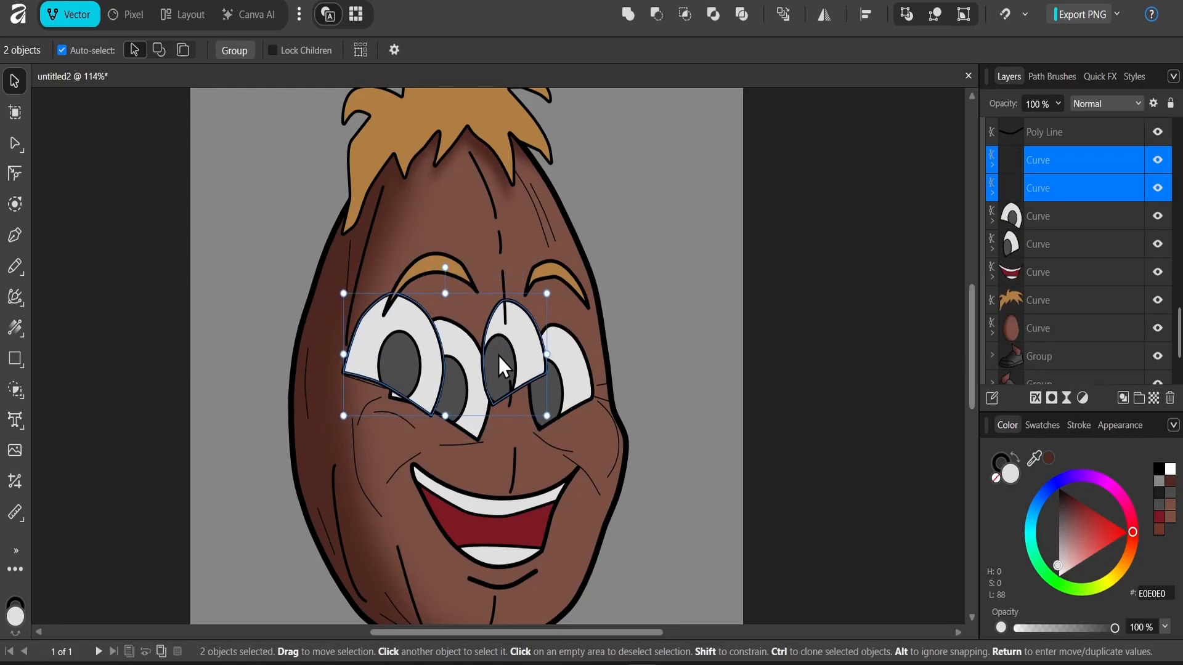
Step: Delete the pupils from both copied eyes
double_click(498, 356)
key("Delete")
left_click(398, 354)
key("Delete")
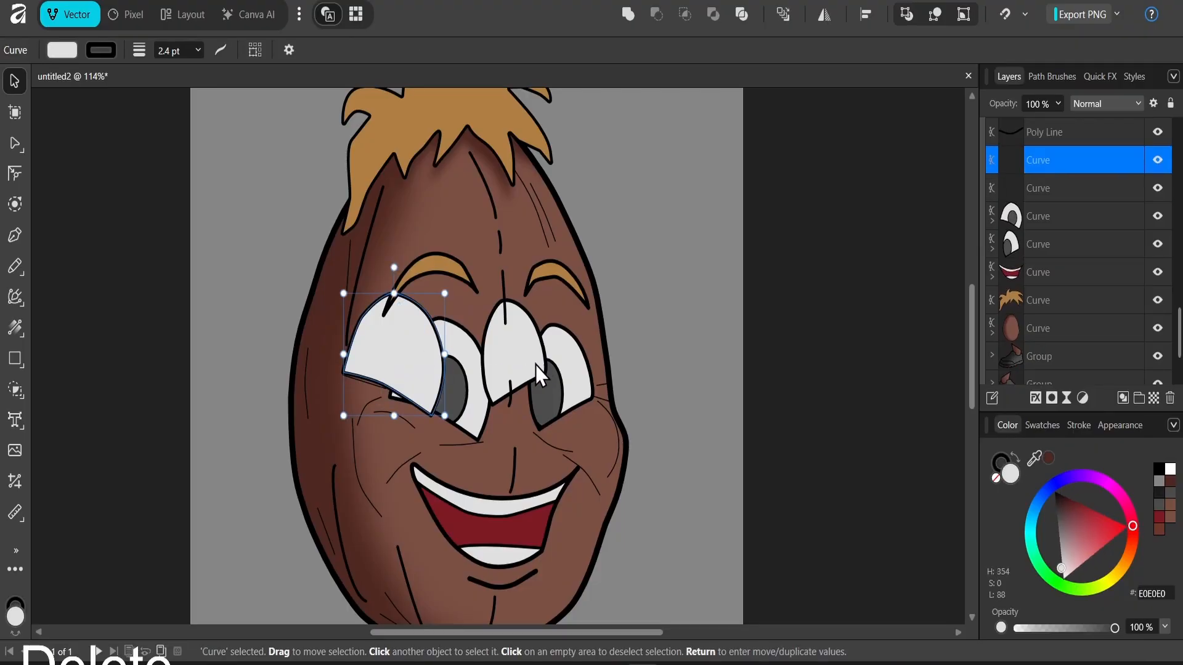
Step: Fill the copied right eye shape with the sampled dark brown shadow color and remove its outline
left_click(520, 353)
left_click(430, 344, "shift")
left_click(483, 342)
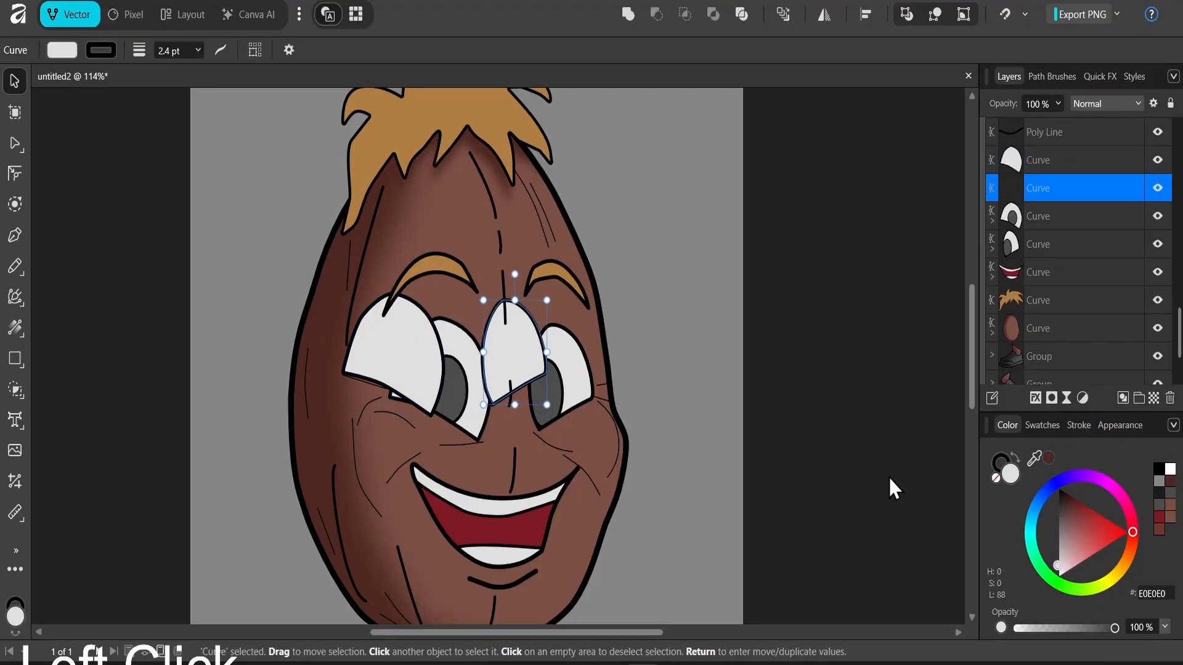
left_click(1058, 509)
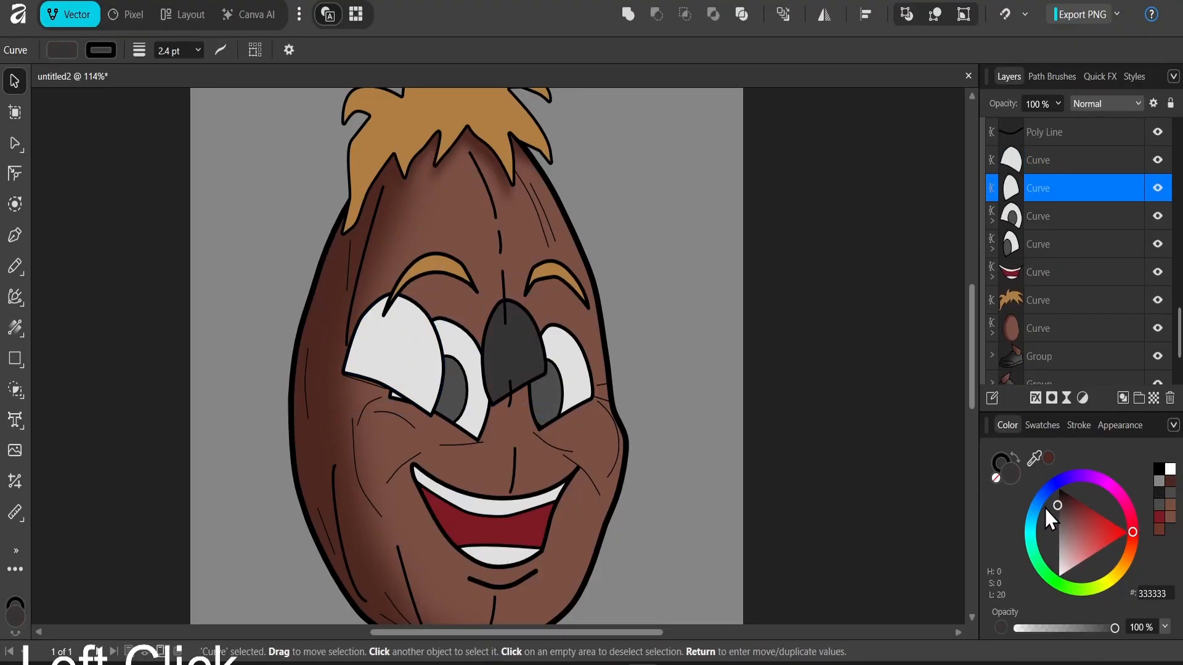
left_click(1046, 460)
left_click(999, 462)
left_click(995, 478)
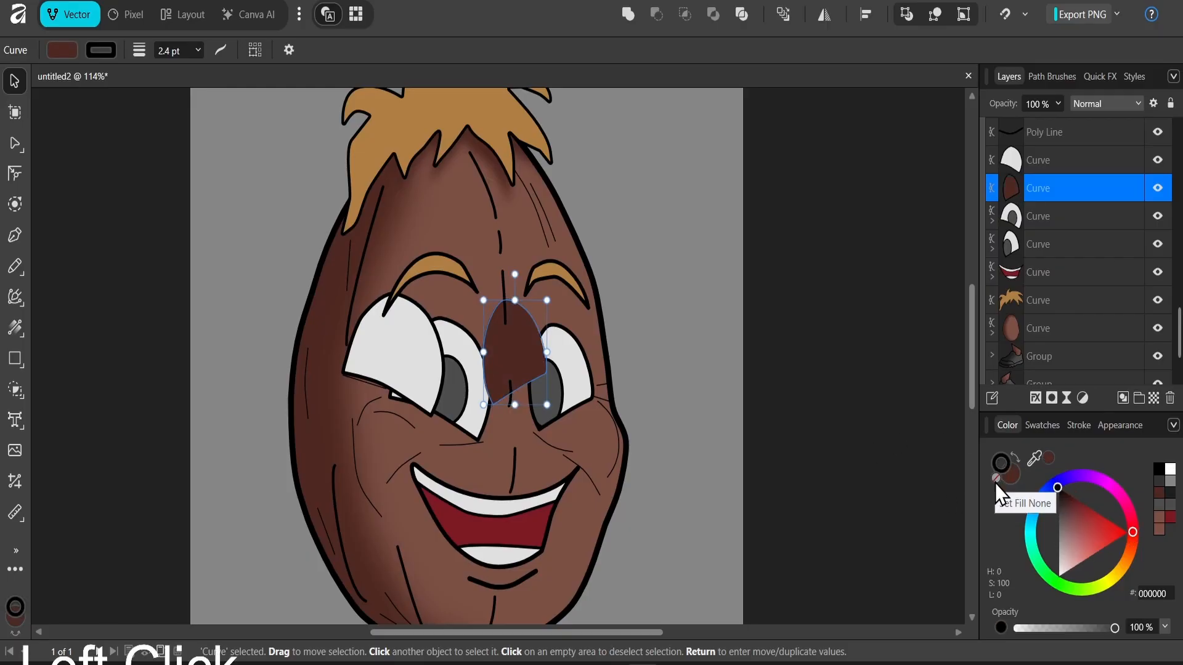
Step: Match the copied left eye shape to the right copy's dark brown, outline-free style
left_click(361, 356)
left_click(995, 479)
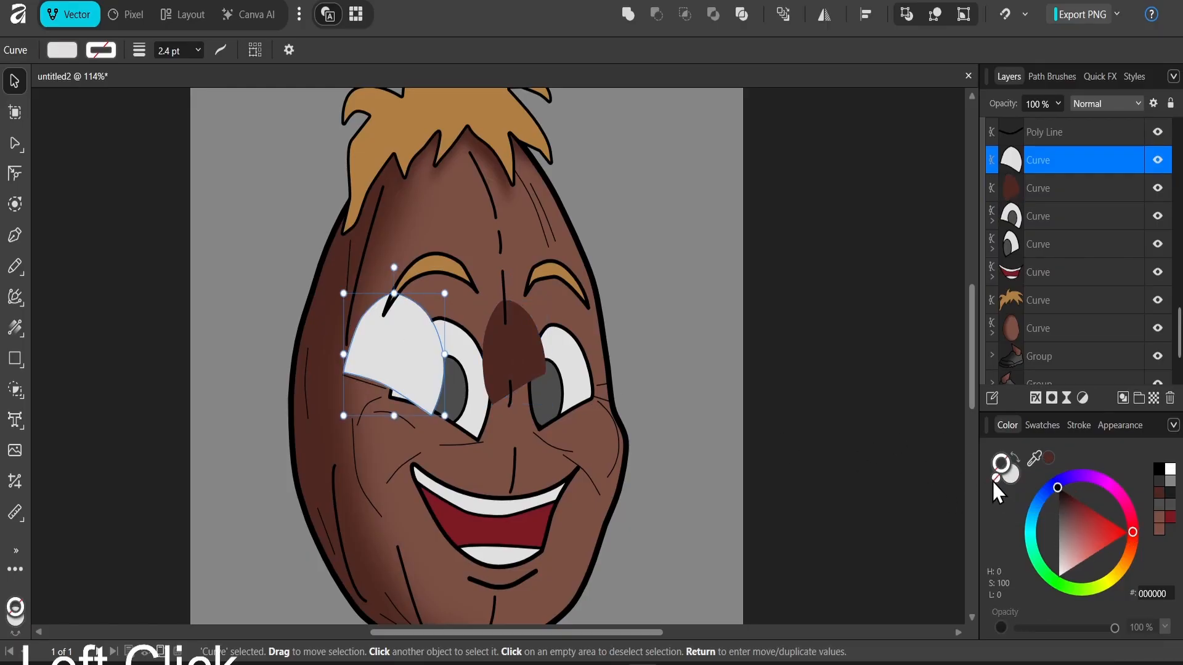
left_click(531, 335)
key("ctrl+c")
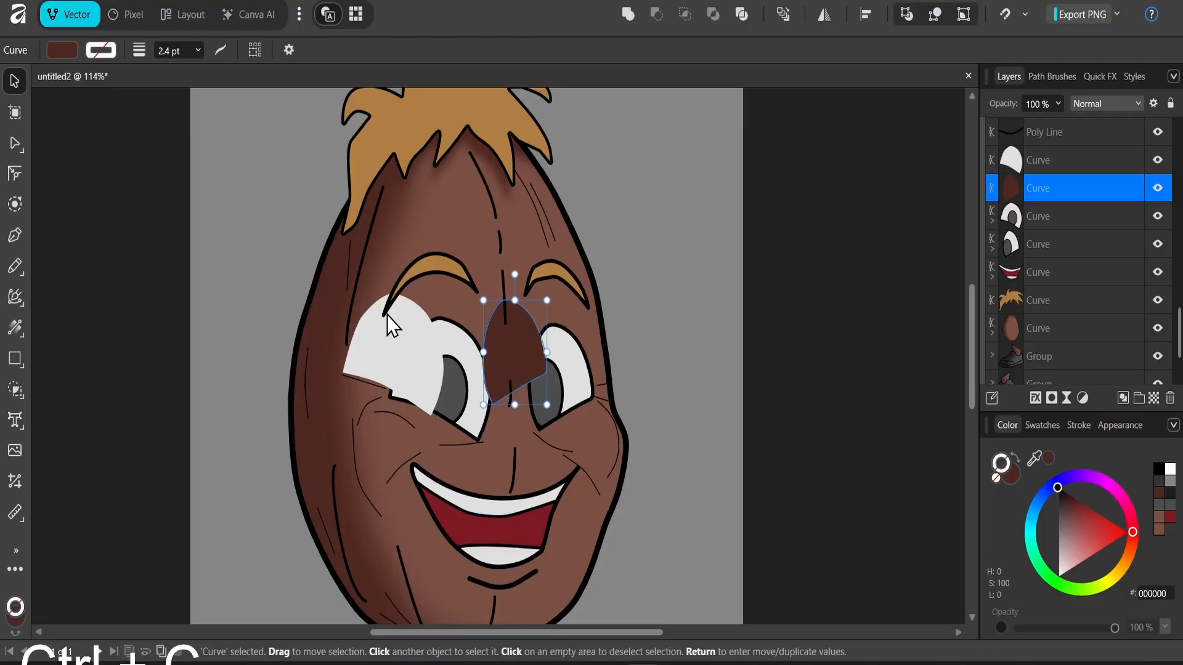
left_click(394, 332)
key("ctrl+shift+v")
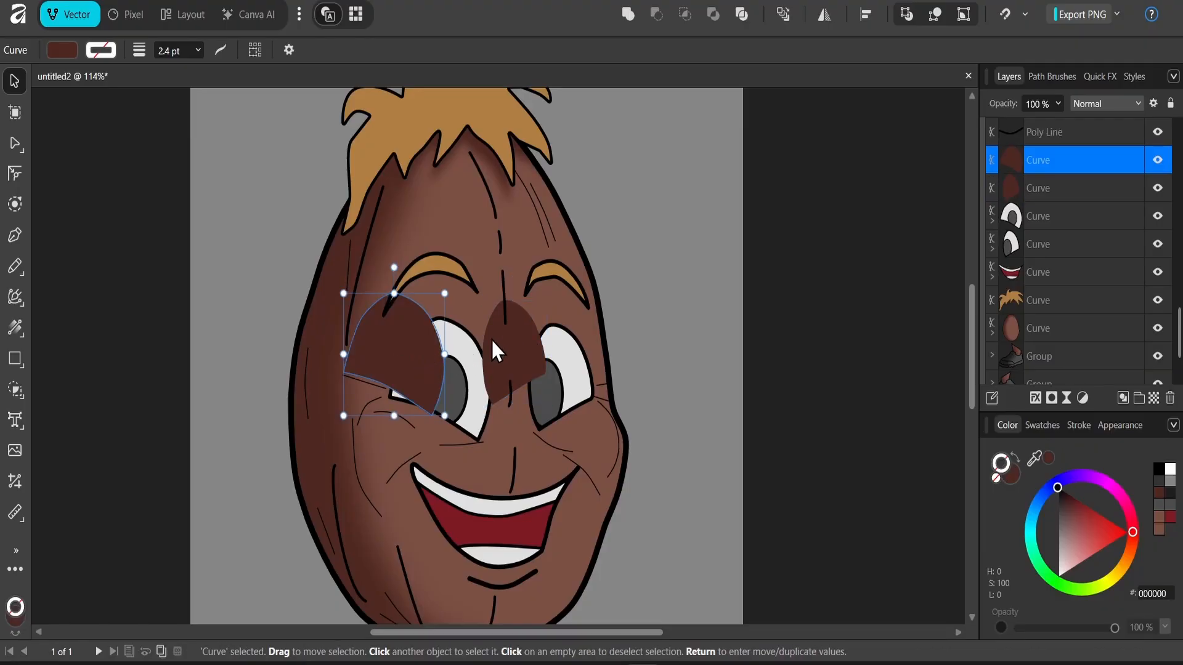
Step: Cut both dark brown eye shadow shapes
left_click(519, 339, "shift")
key("ctrl+x")
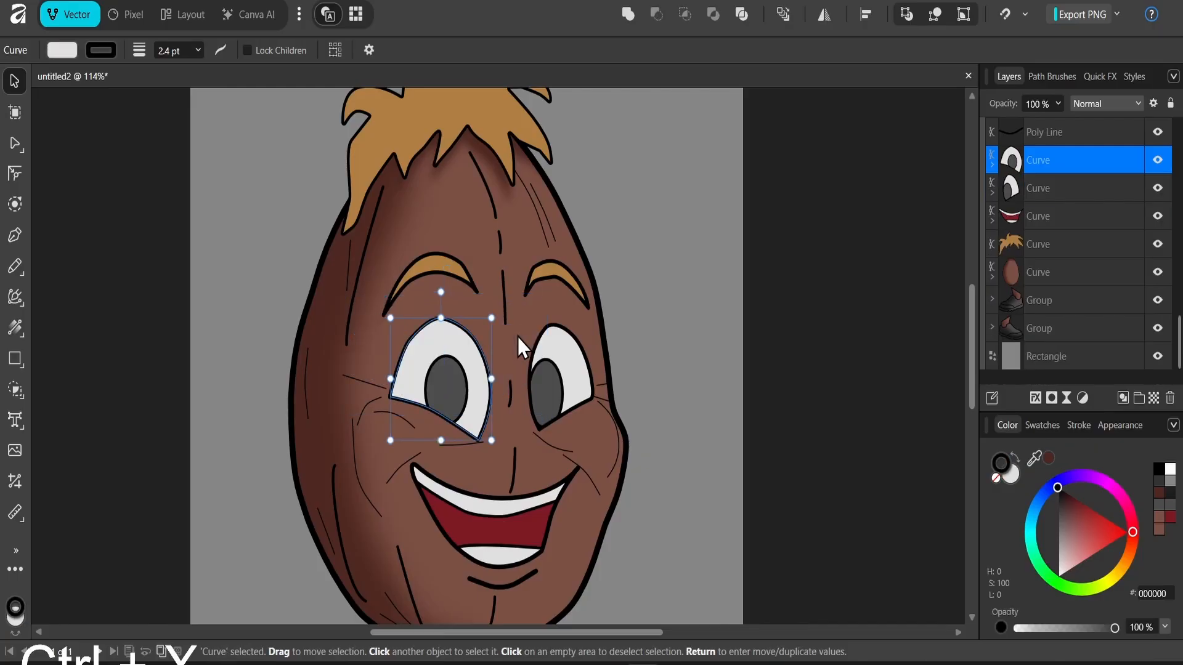
Step: Paste the cut dark brown eye shapes inside the body shape and position them slightly above both eyes
left_click(518, 338)
key("ctrl+alt+v")
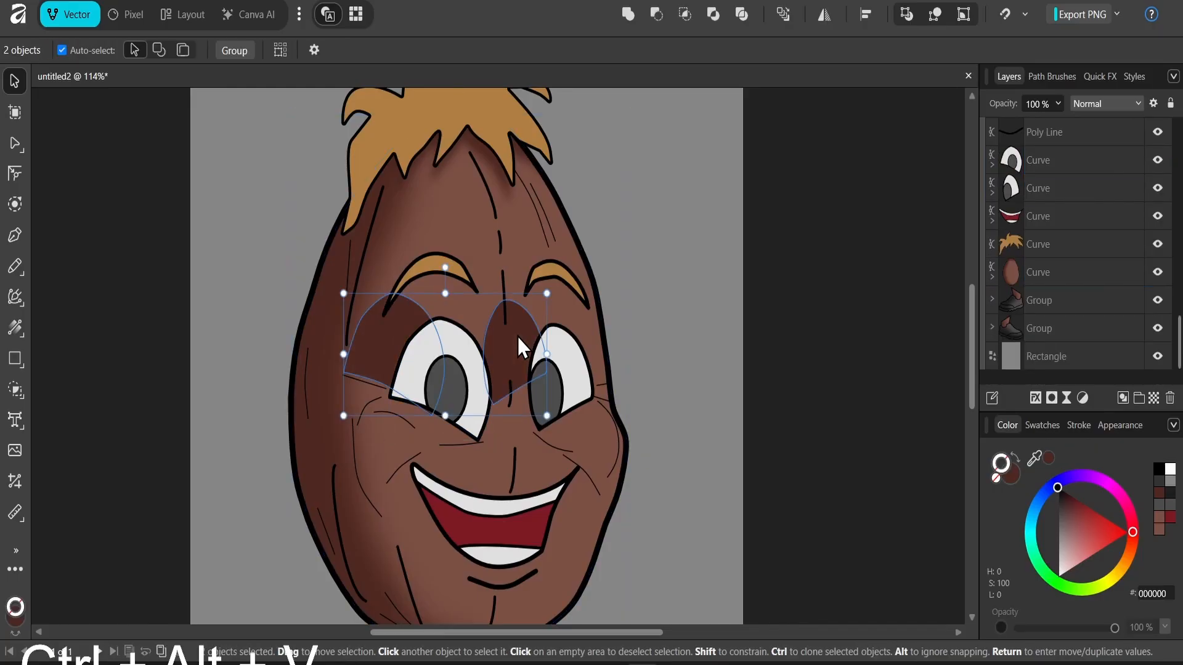
left_click(524, 380)
left_click_drag(560, 368, 556, 352)
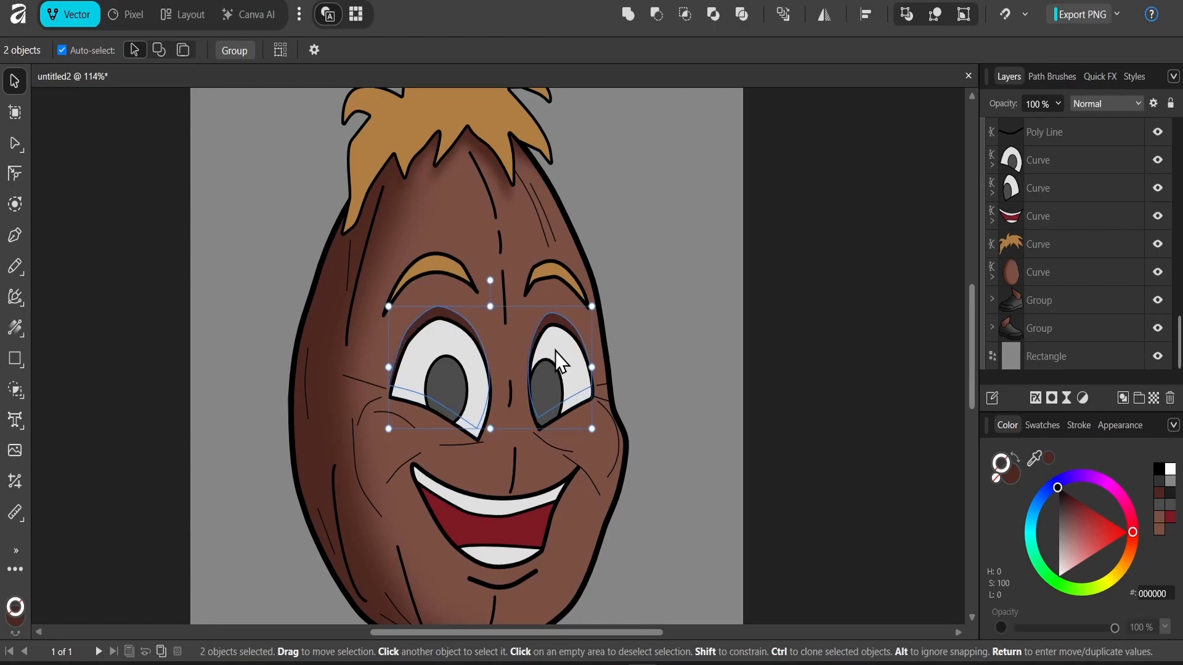
Step: Apply a Gaussian Blur layer effect with a 14.6 px radius to the two eye shadows and deselect them
left_click(1036, 399)
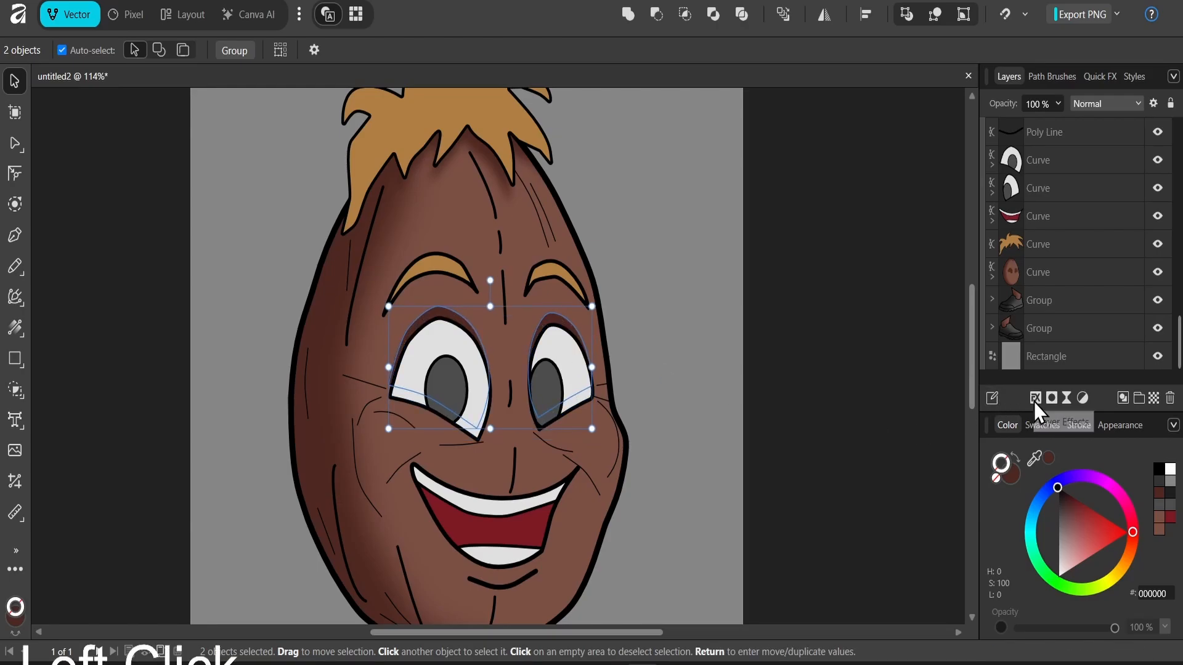
left_click(590, 289)
left_click_drag(807, 77, 891, 80)
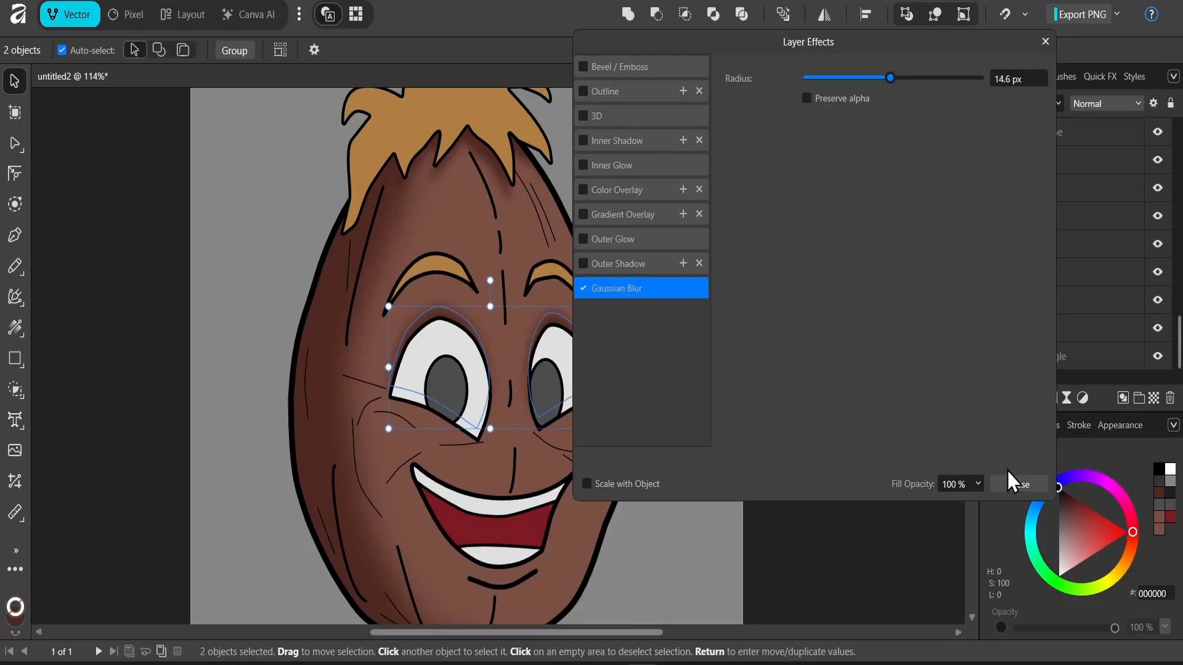
left_click(1017, 485)
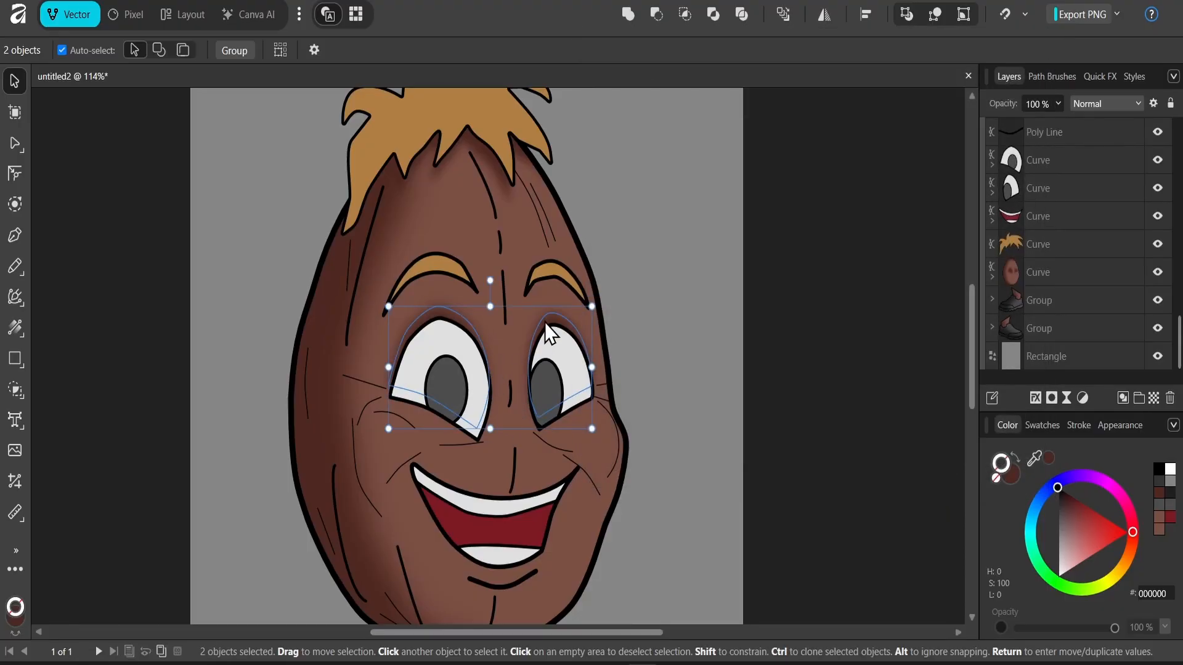
left_click(546, 338)
left_click(672, 305)
key("ctrl+0")
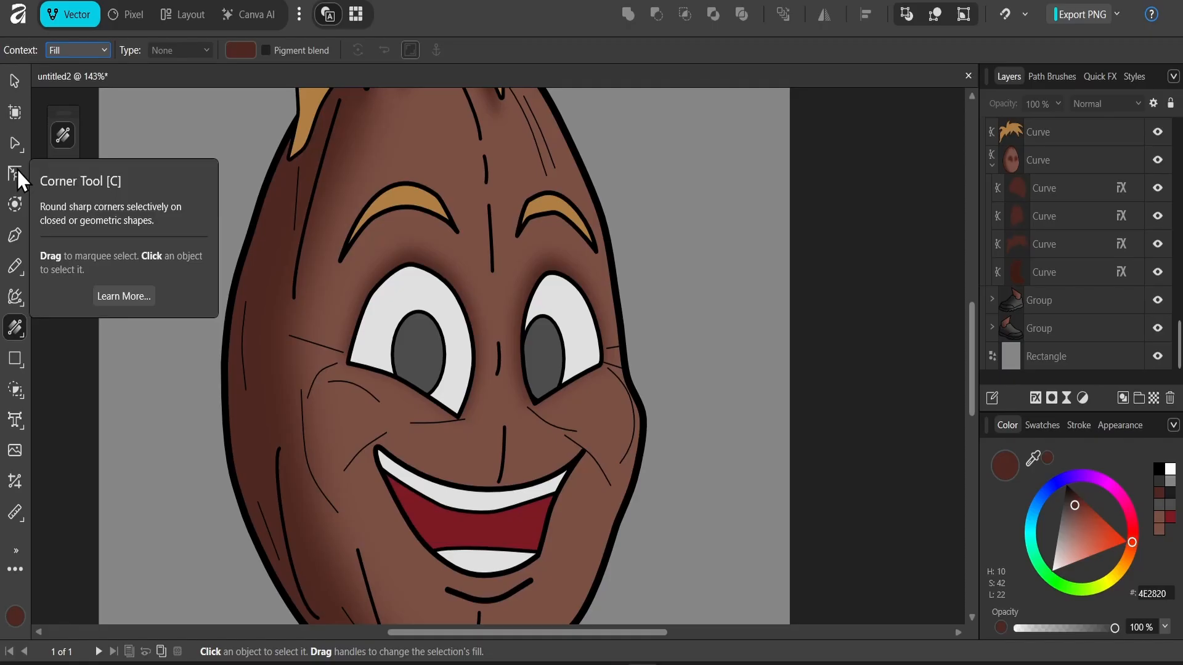
Step: Draw a closed cheek shape under the left eye with the Pen tool, reaching toward the left corner of the mouth
left_click(12, 237)
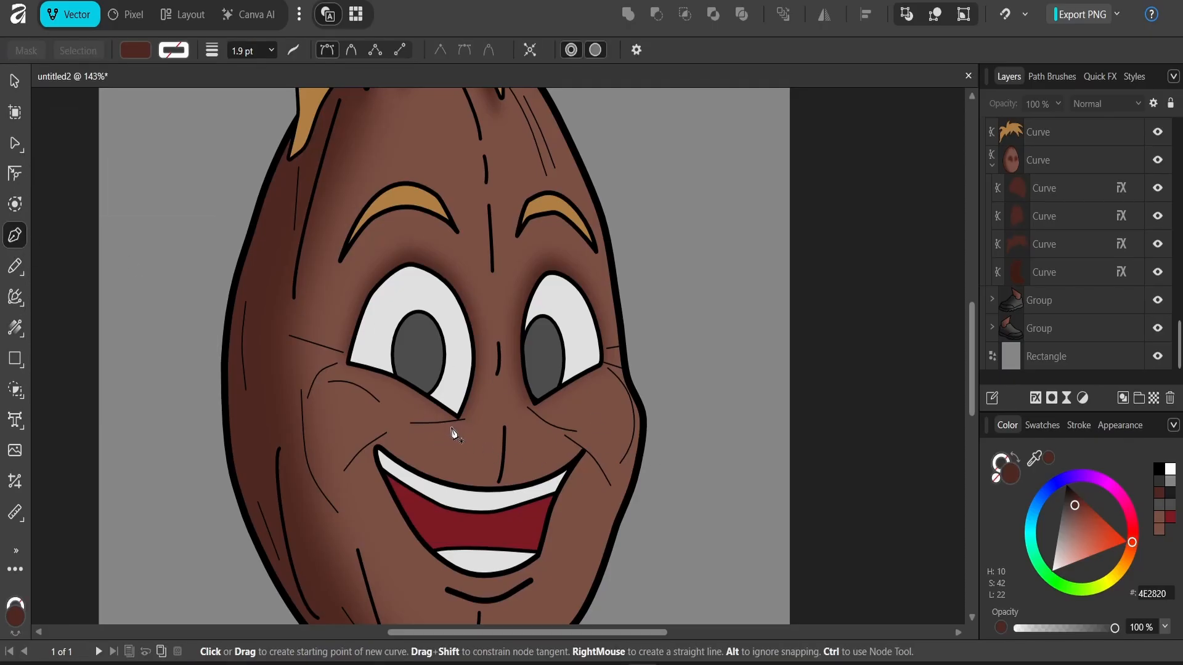
left_click_drag(450, 426, 459, 432)
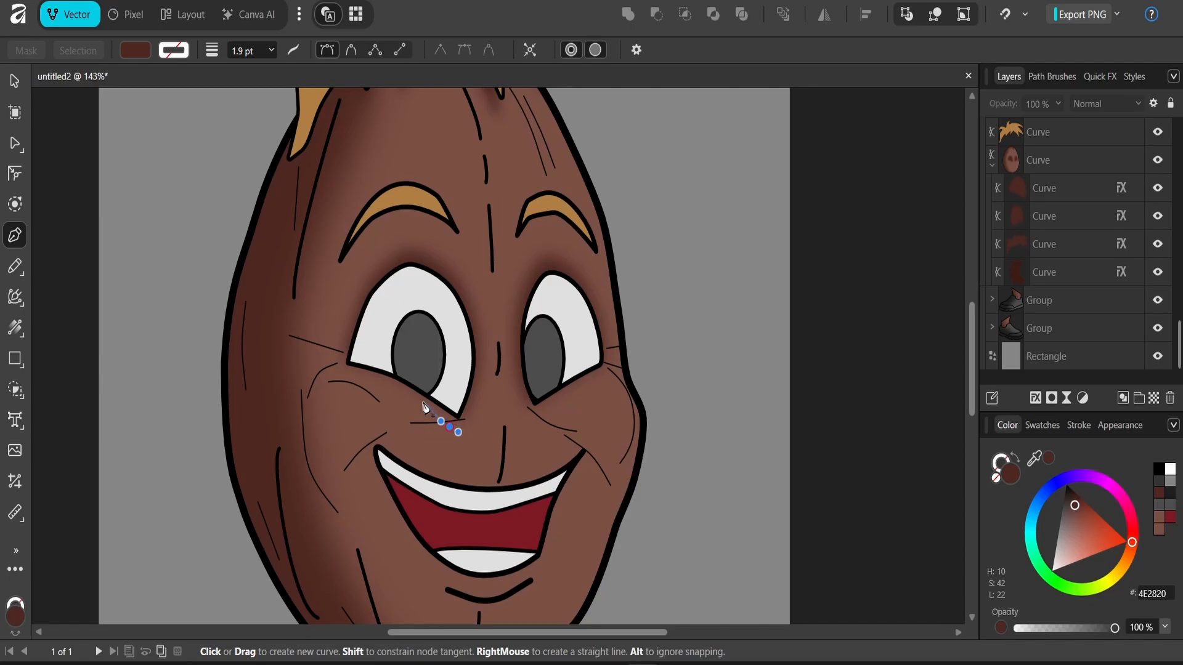
left_click(420, 400)
left_click(380, 381)
left_click_drag(335, 368, 303, 374)
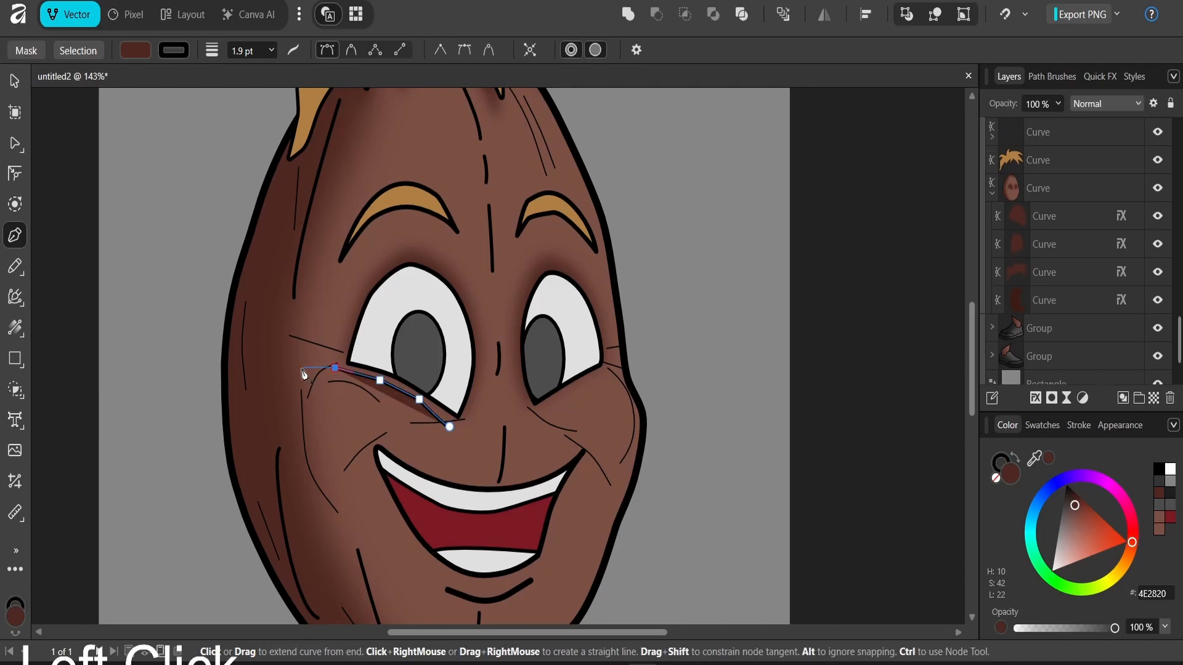
left_click(302, 368)
left_click(287, 389)
left_click(291, 440)
left_click(310, 478)
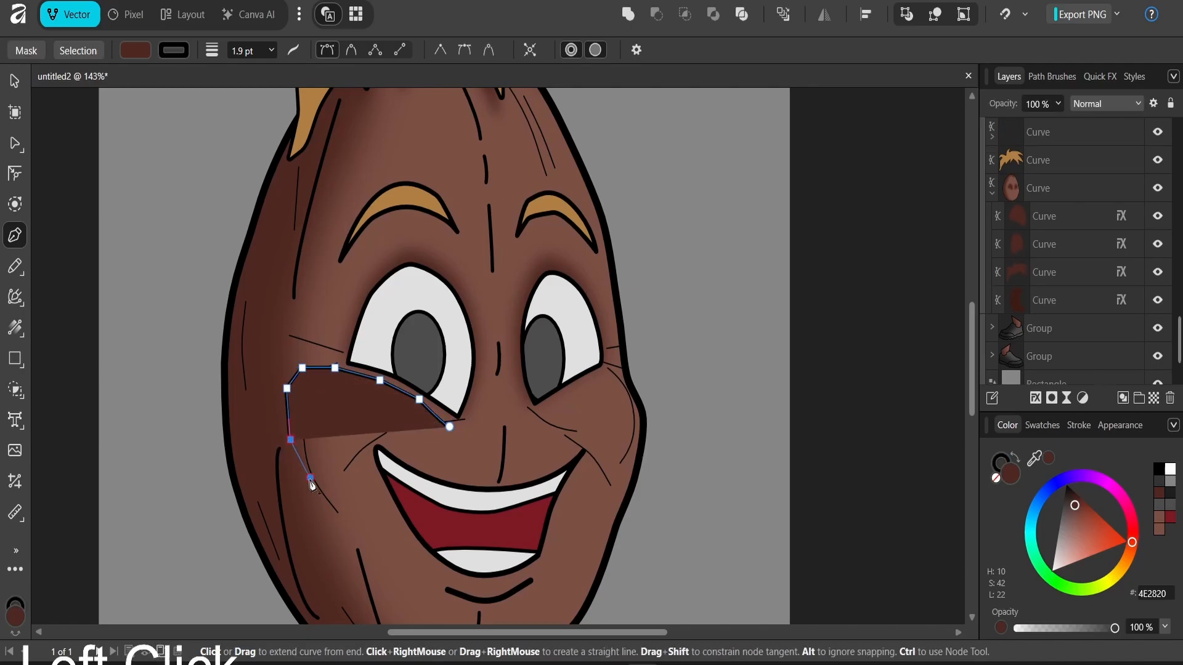
left_click(391, 437)
left_click(443, 434)
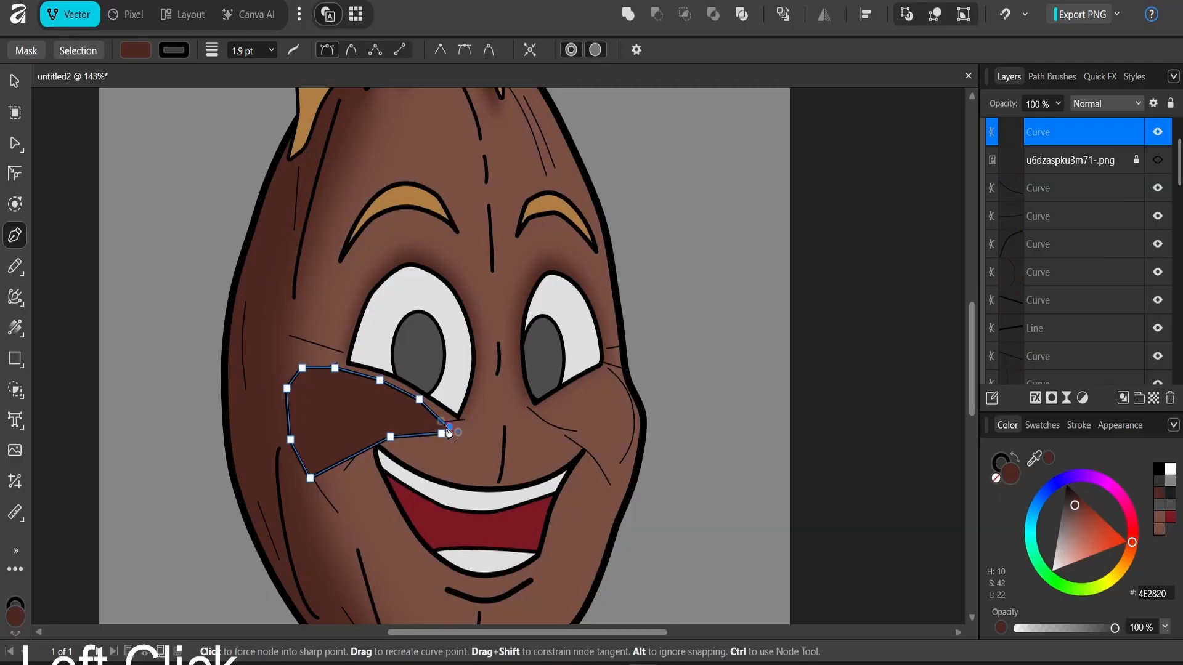
Step: Turn the cheek shape into a white highlight without outline that fades out downward with a linear Transparency tool gradient
key("v")
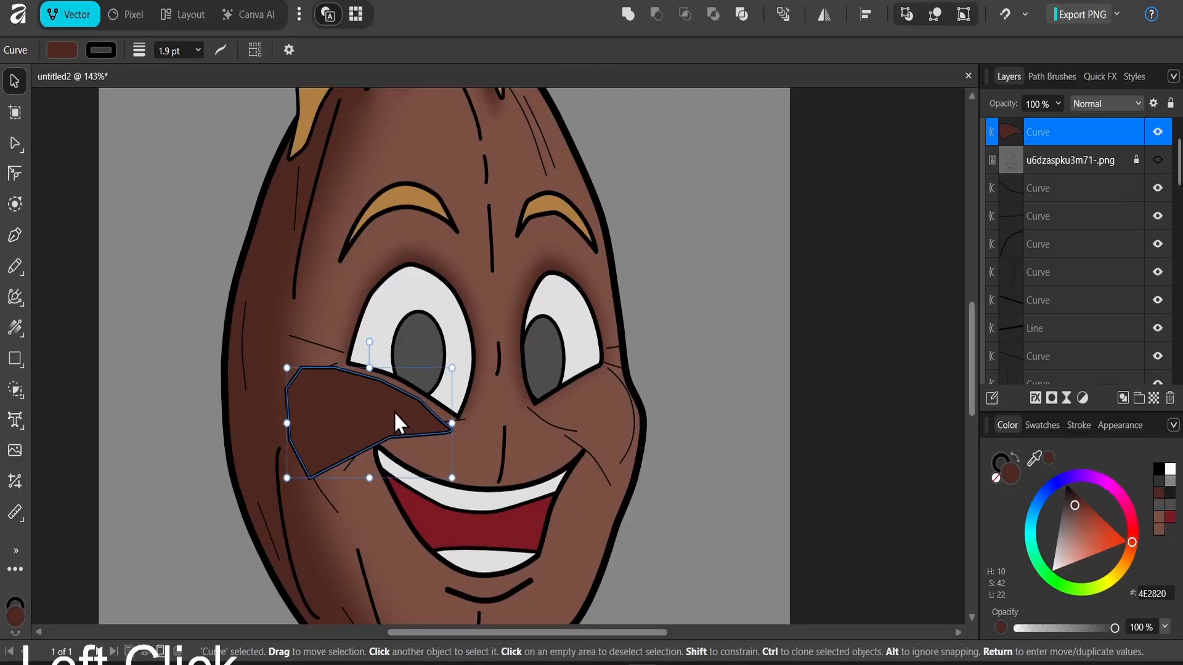
left_click_drag(403, 408, 405, 410)
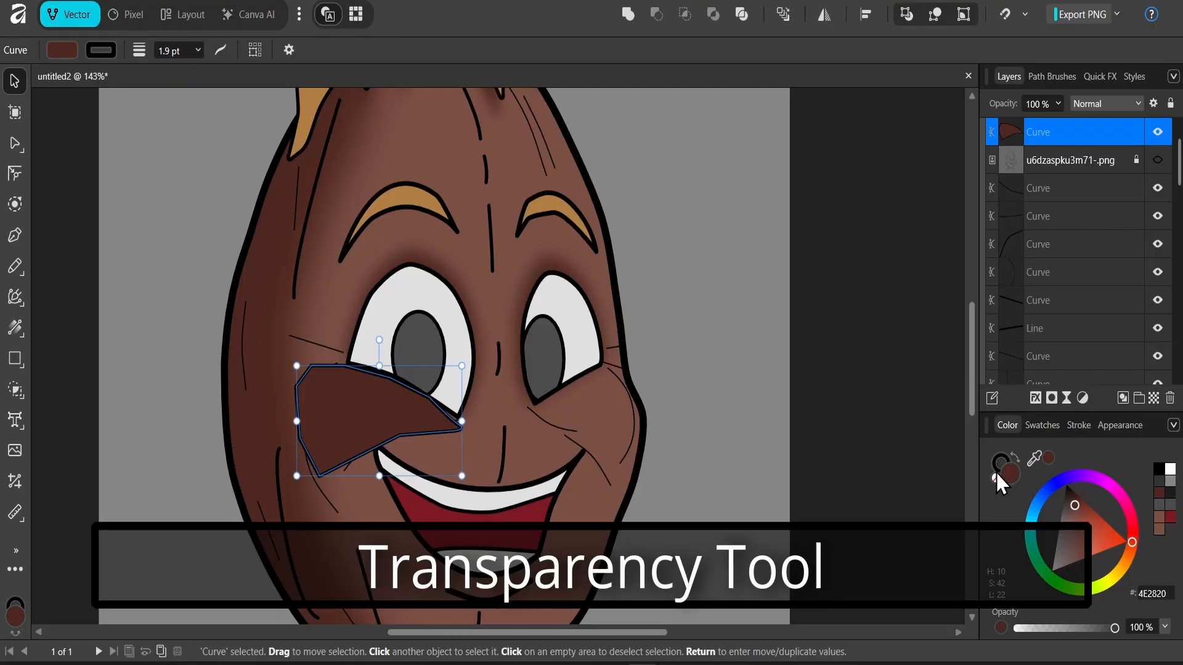
left_click(995, 478)
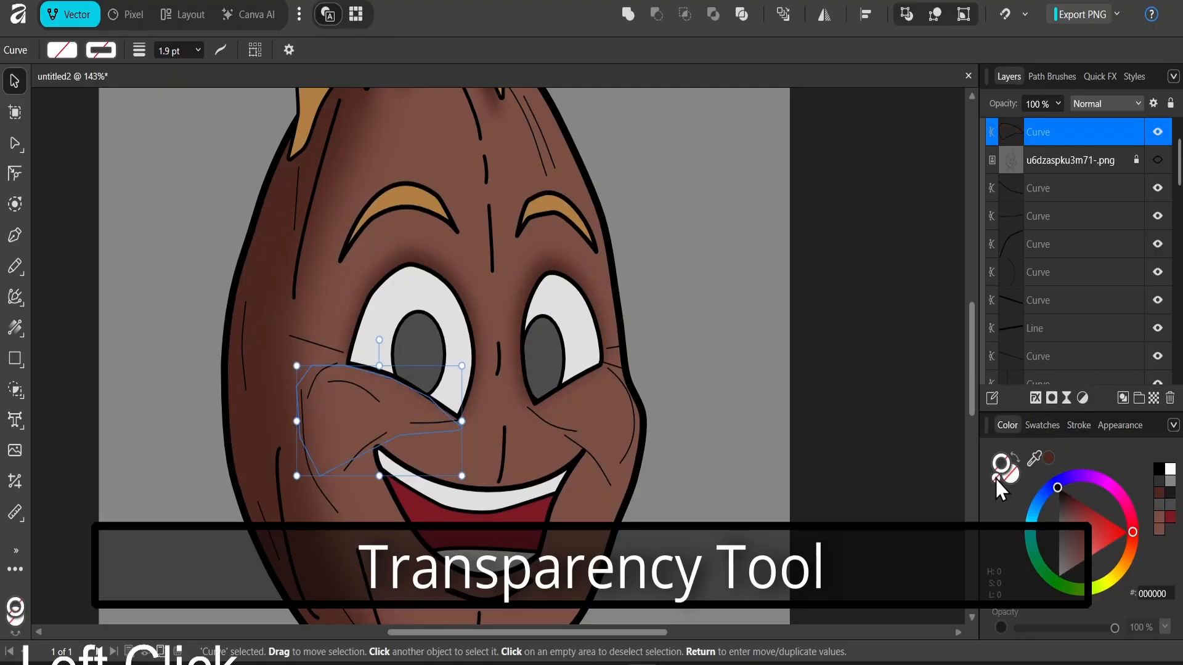
key("y")
left_click_drag(351, 388, 350, 450)
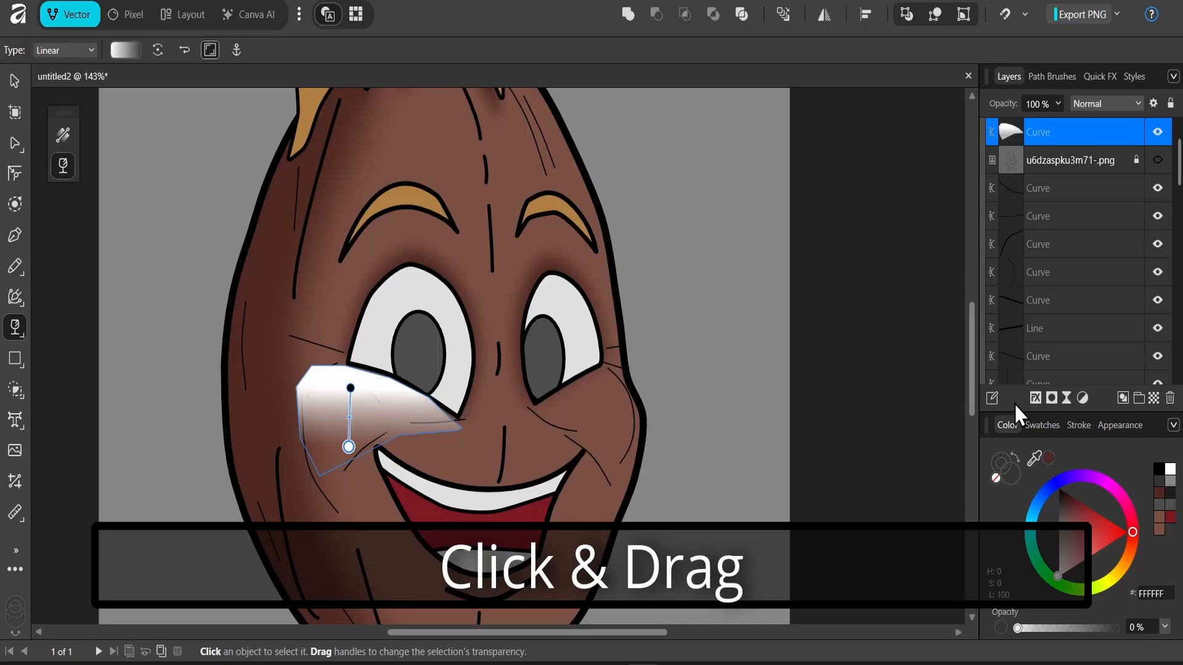
Step: Apply a Gaussian Blur of 20.9 px to the cheek highlight and set its blend mode to Overlay
left_click(1036, 398)
left_click(612, 289)
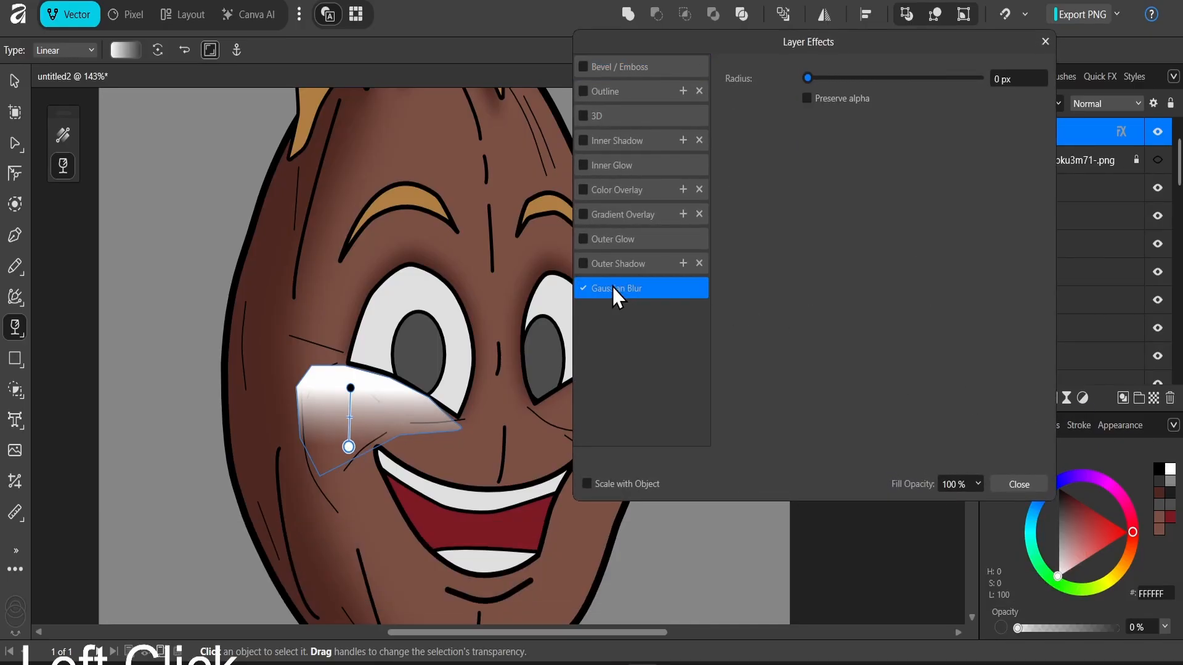
left_click_drag(869, 79, 918, 80)
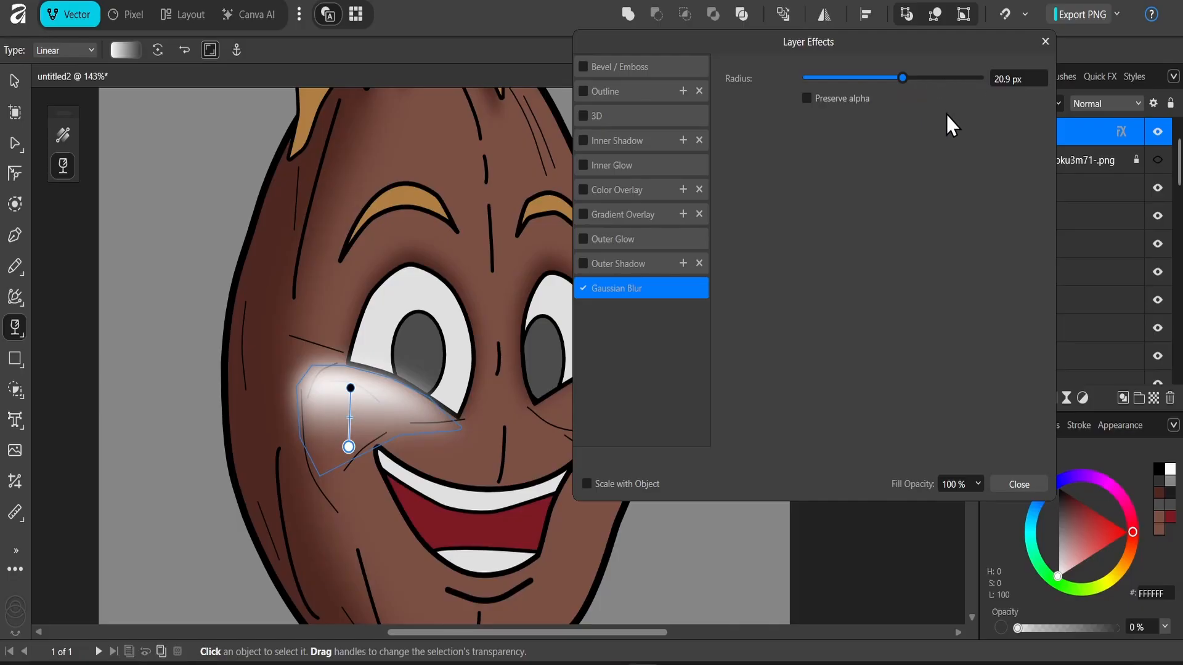
left_click(1019, 485)
left_click(1089, 106)
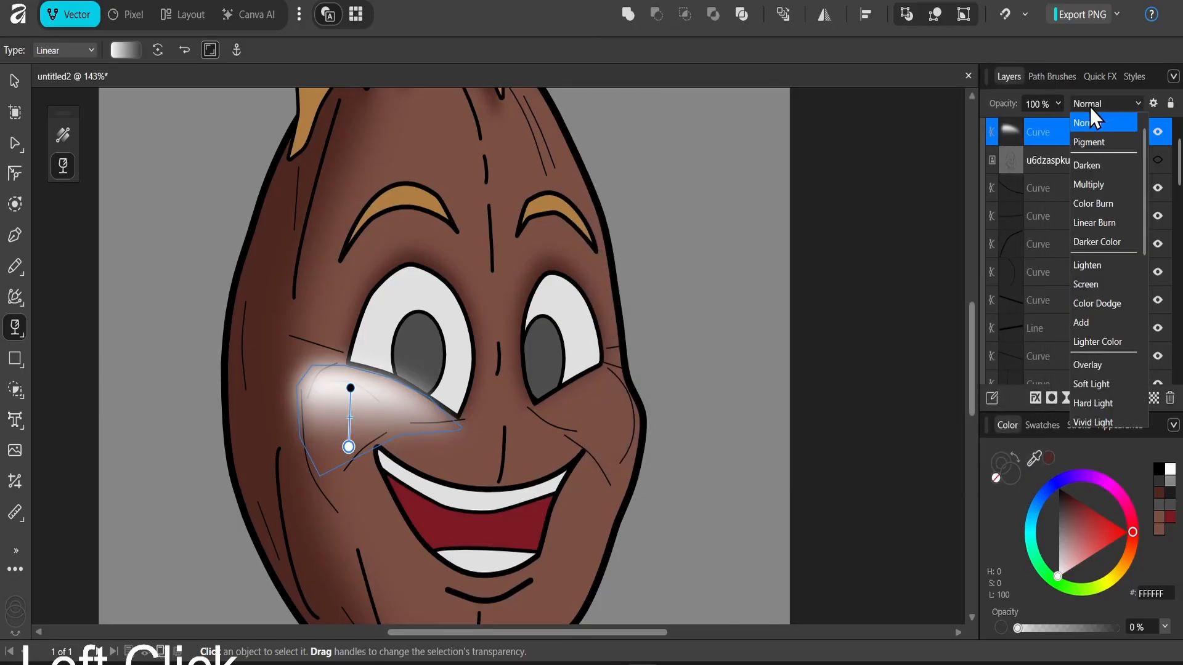
left_click(1090, 365)
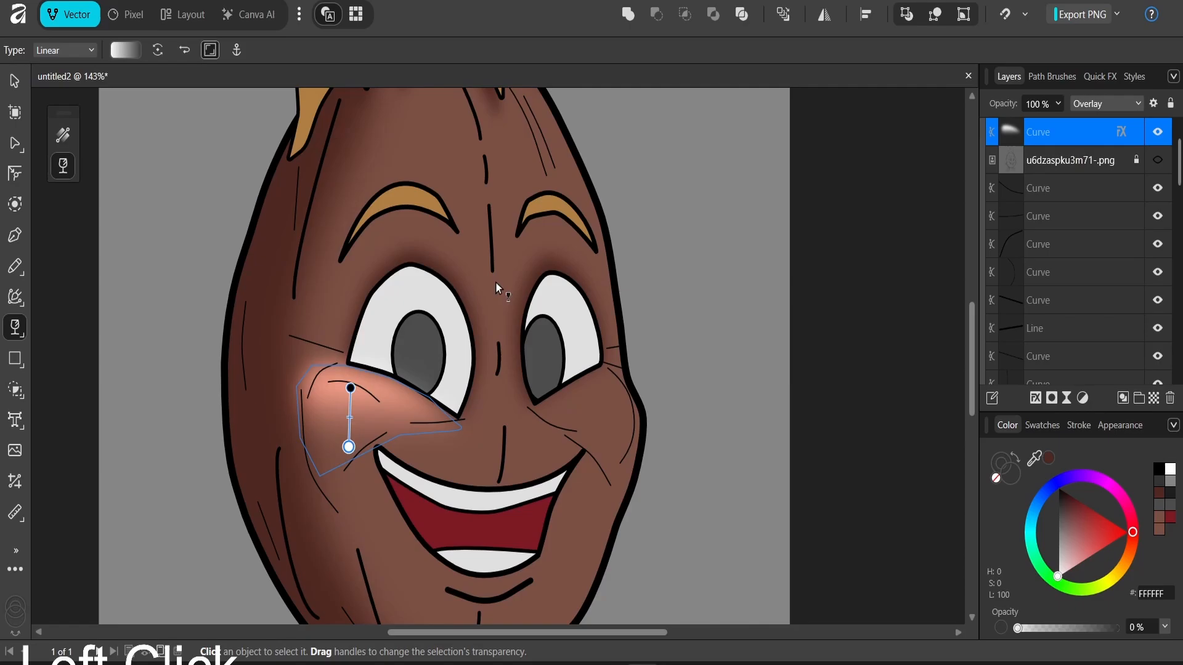
Step: Move the cheek highlight snugly under the left eye and cut it to the clipboard
key("v")
left_click_drag(394, 405, 397, 406)
left_click(368, 394)
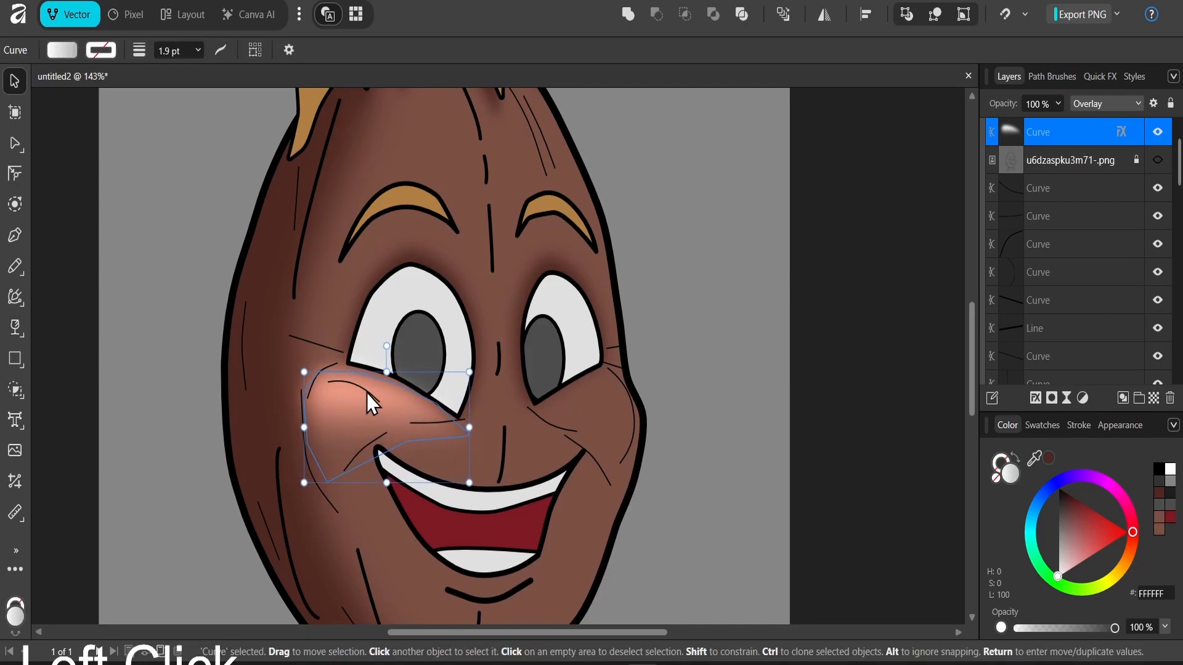
key("ctrl+x")
Step: Delete the thin black wrinkle lines on the left cheek and beside the left eye
left_click(367, 393)
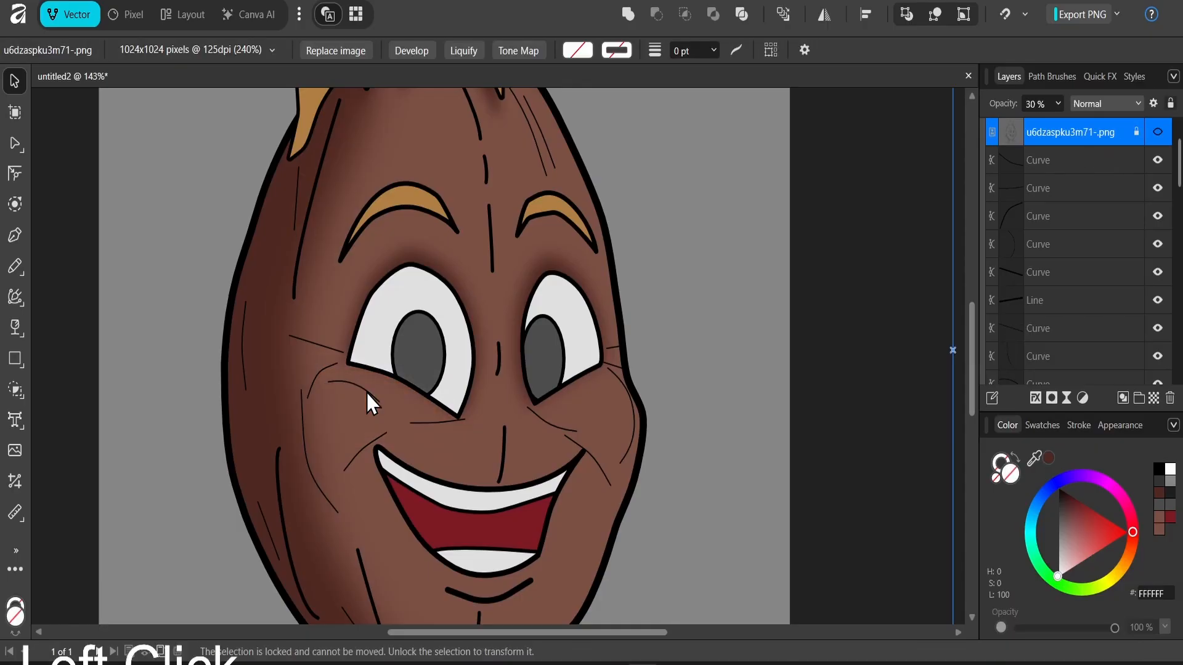
key("Delete")
left_click(319, 373)
key("Delete")
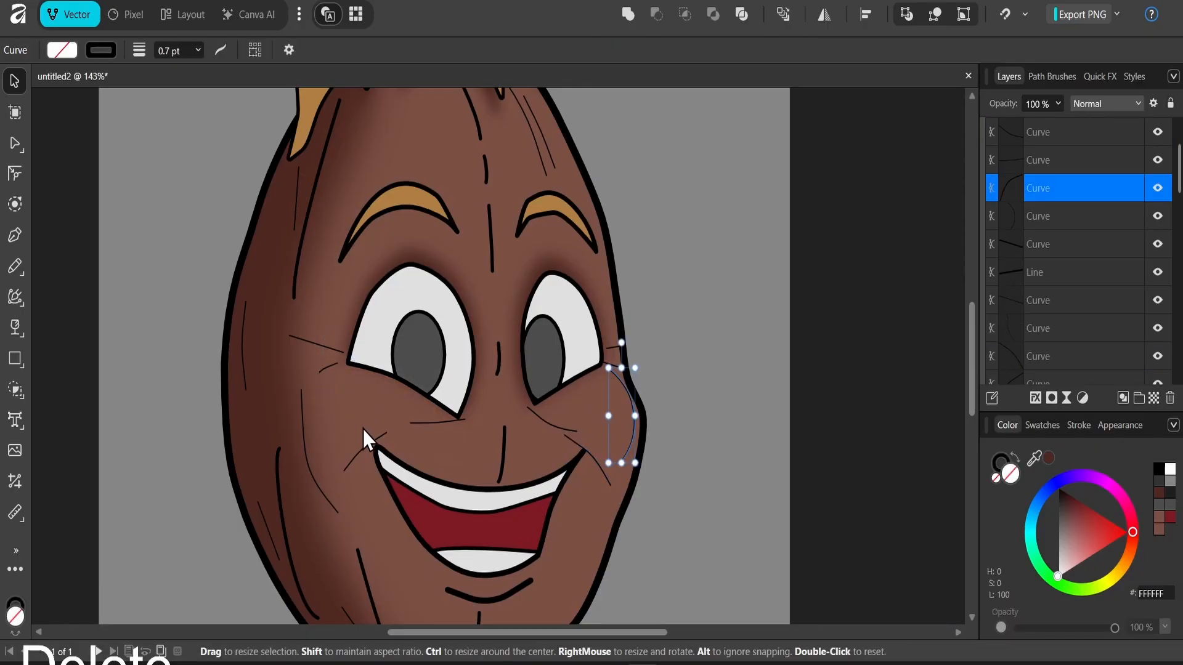
left_click(425, 424)
key("Delete")
left_click(368, 444)
key("Delete")
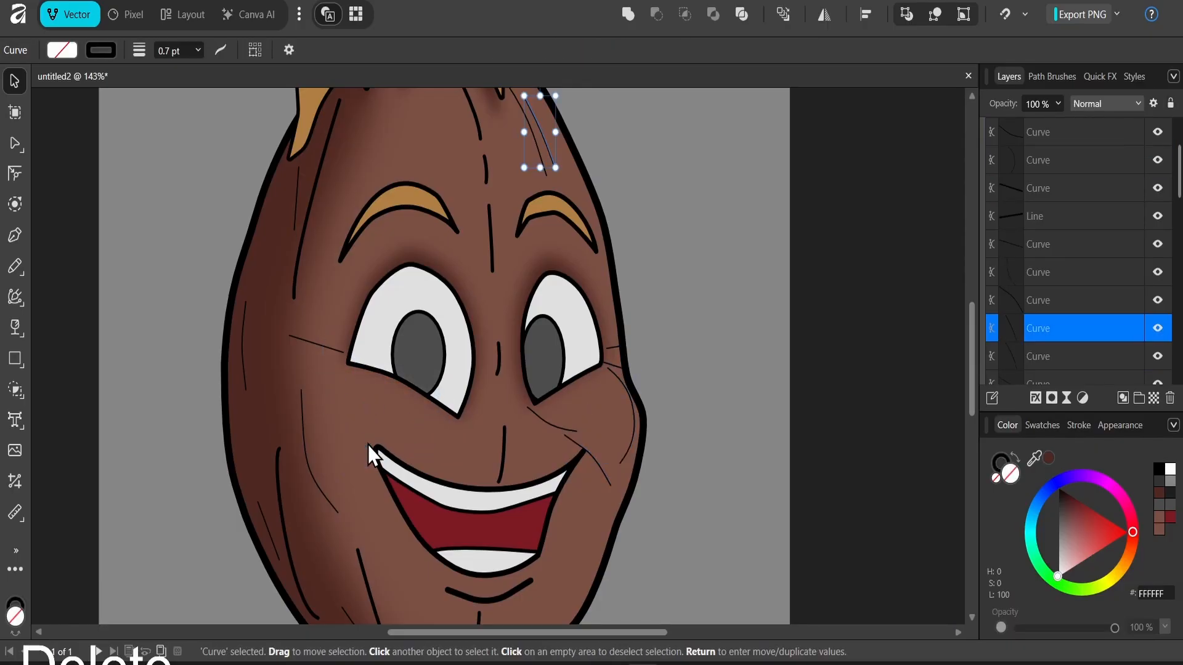
left_click(302, 401)
key("Delete")
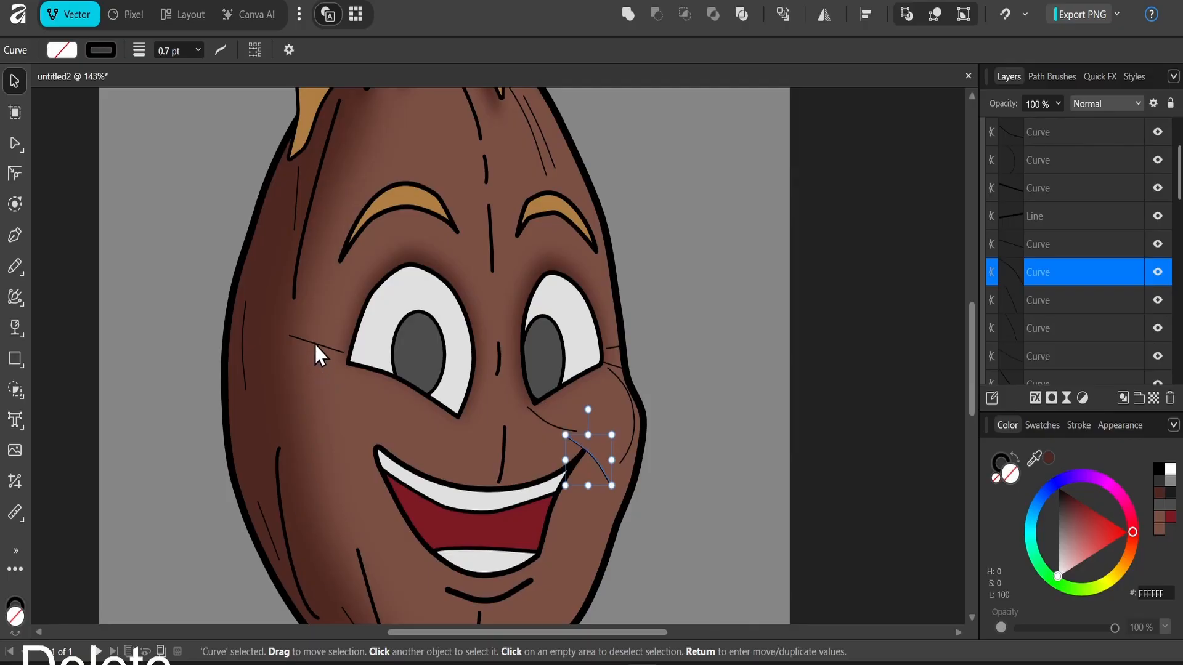
left_click(316, 344)
key("Delete")
Step: Paste the cheek highlight inside the brown body shape and deselect it
left_click(374, 396)
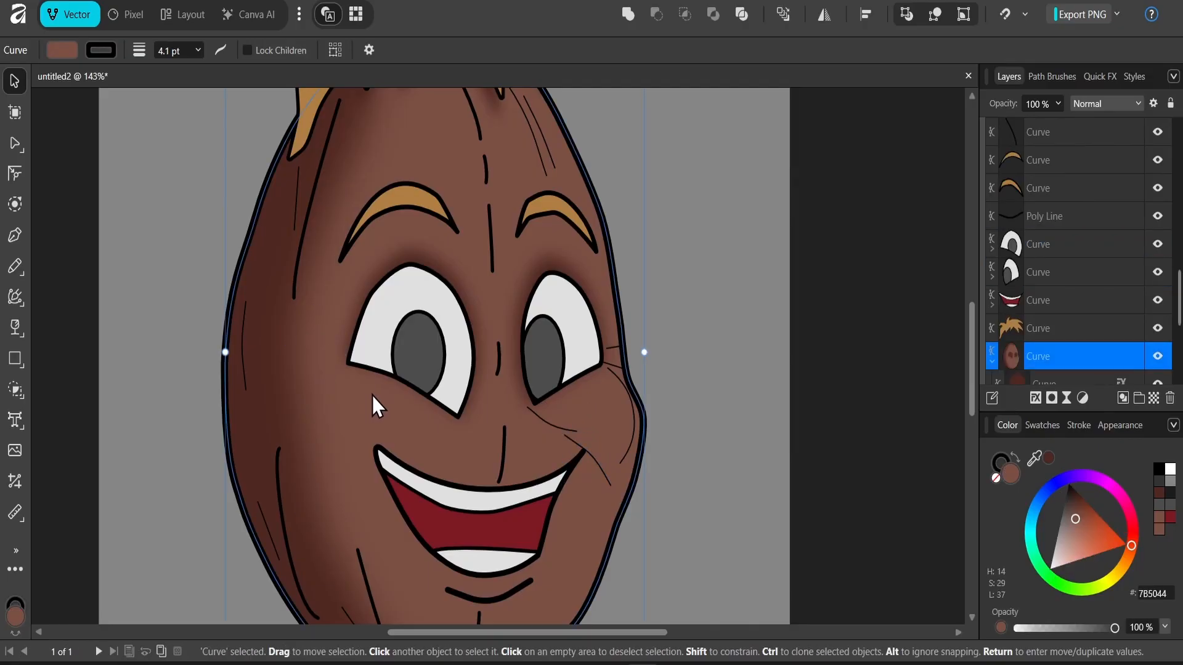
key("ctrl+alt+v")
left_click(741, 298)
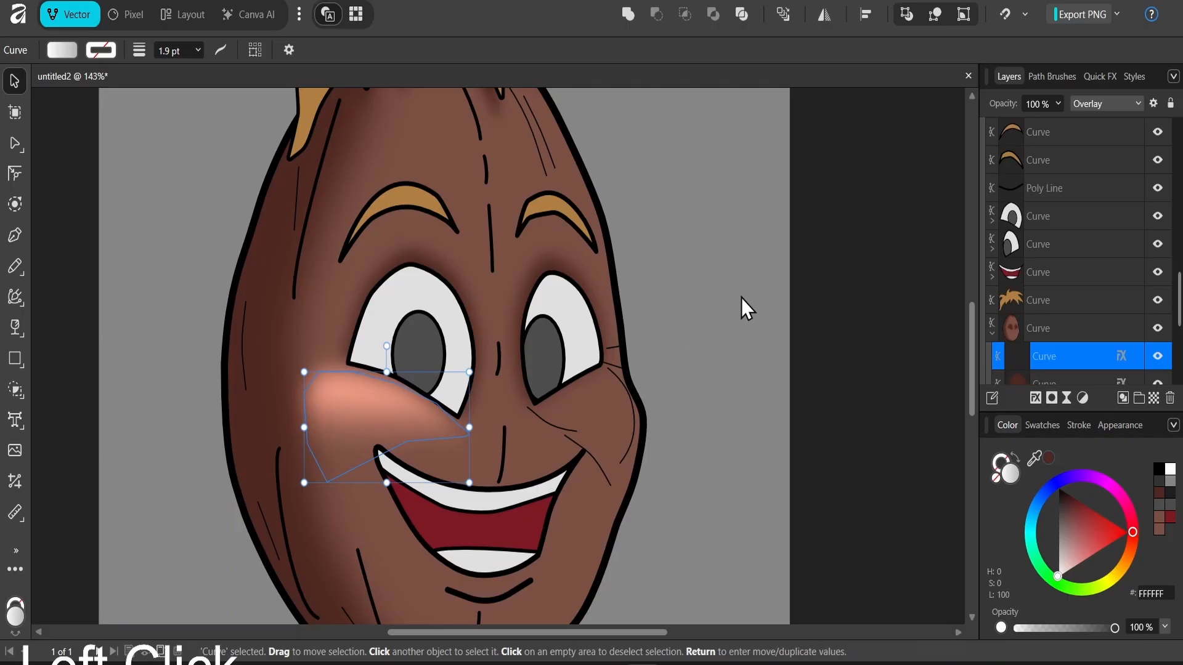
scroll(669, 272, "down", 5, "ctrl")
left_click(575, 272)
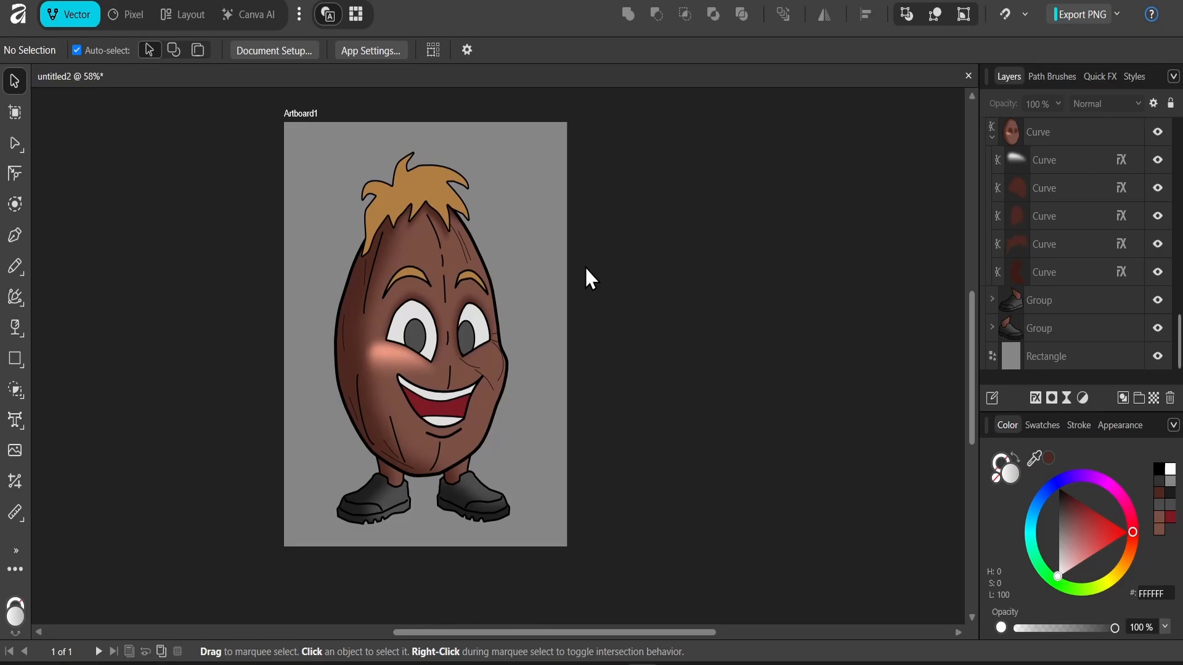
Step: Draw dark brown wrinkle shapes without outline at the outer corners of both eyes with the Pen tool
scroll(361, 352, "up", 5)
left_click(383, 372)
left_click(260, 397)
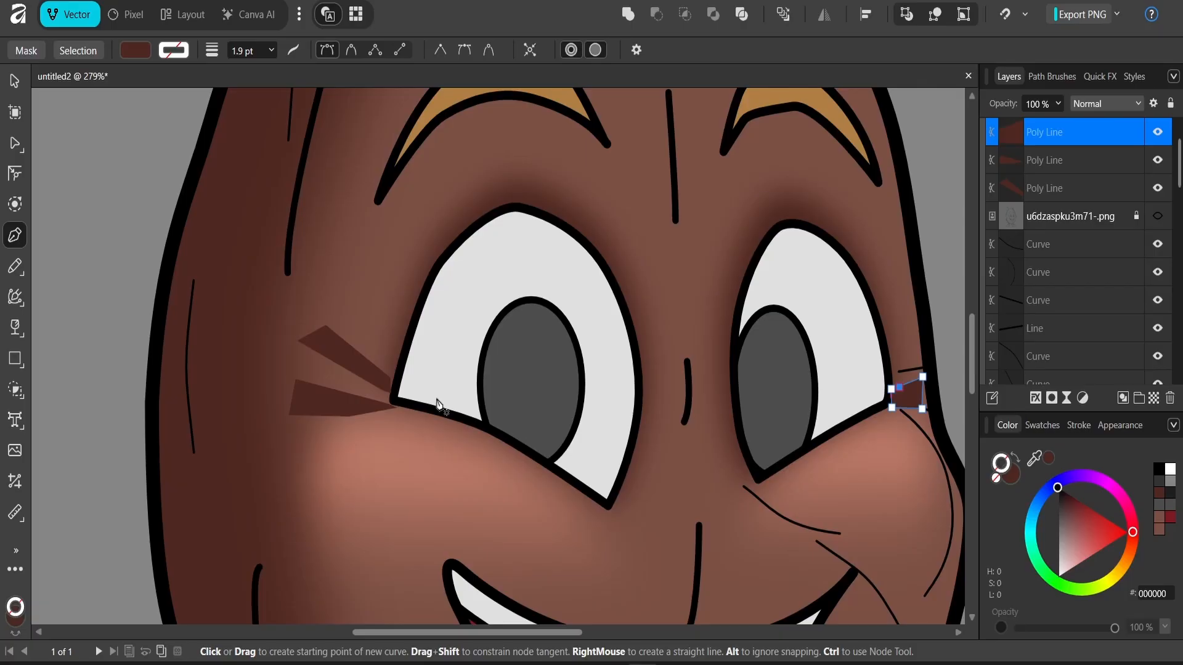
Step: Draw a closed dark brown crease shape at the left corner of the mouth and remove its outline
left_click(453, 561)
left_click(503, 512)
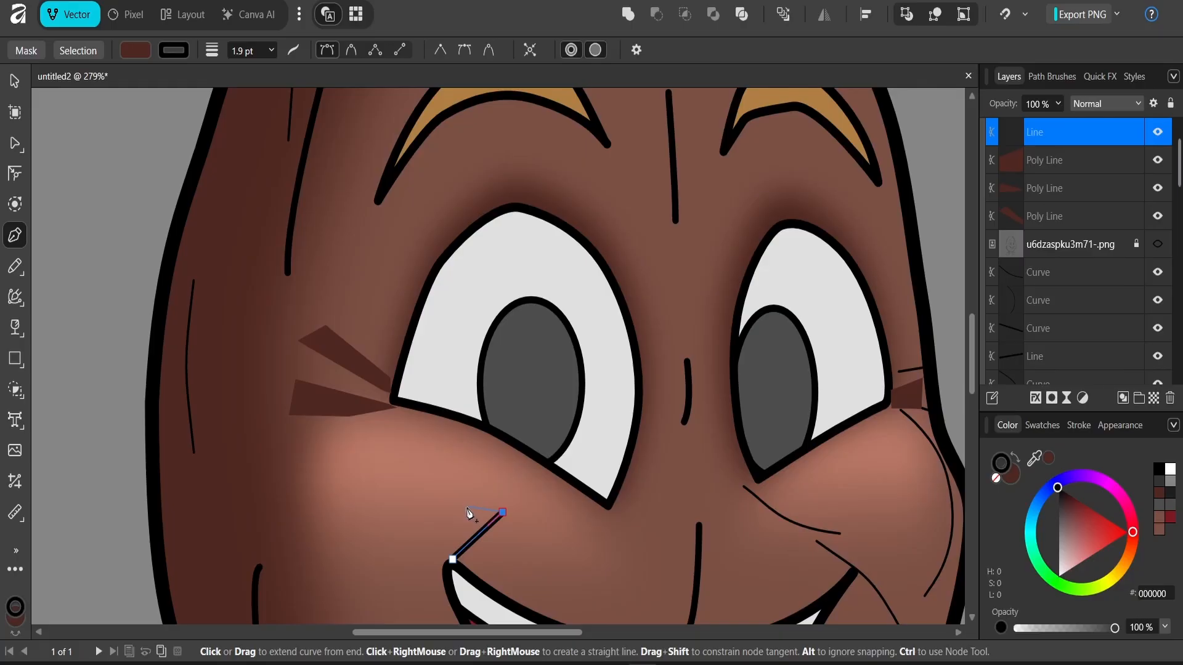
left_click(467, 507)
left_click(392, 556)
left_click(364, 605)
left_click(419, 610)
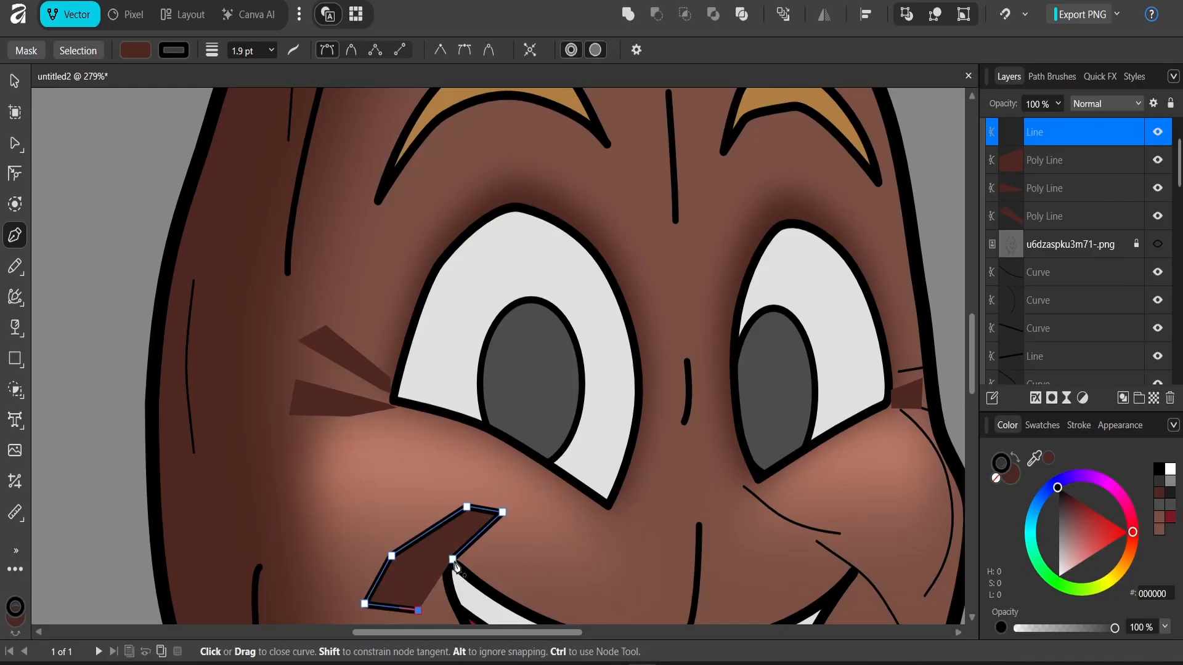
left_click(453, 561)
left_click_drag(596, 530, 438, 454)
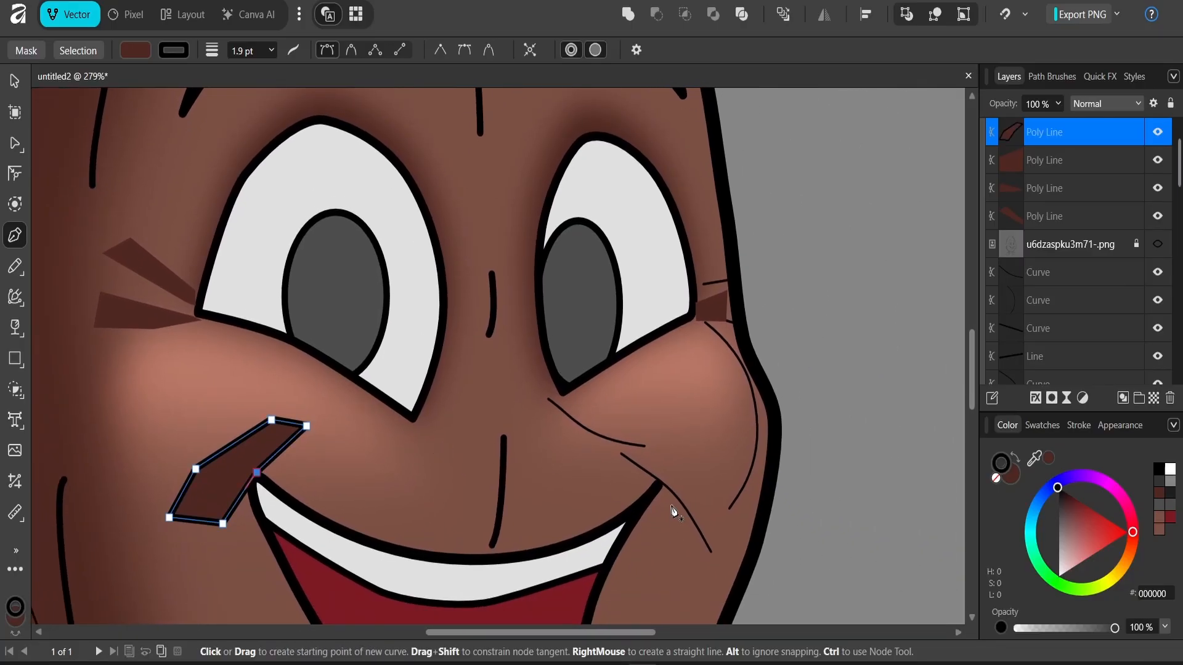
left_click(996, 477)
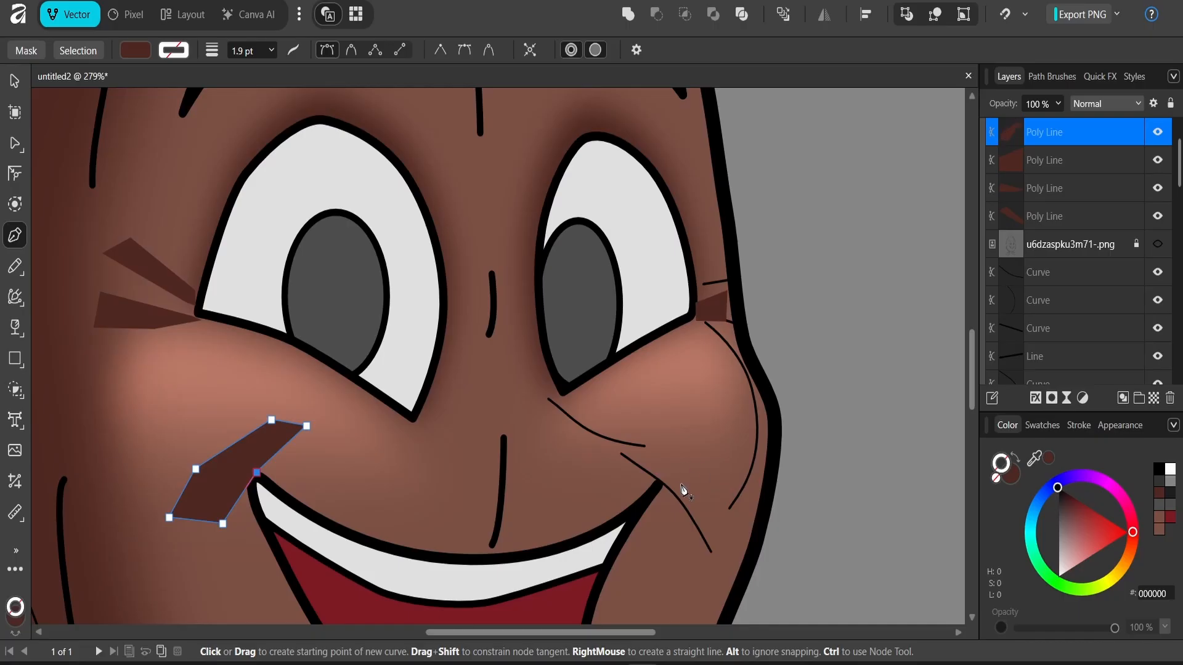
Step: Draw a closed, bent dark brown crease along the line at the right corner of the mouth and remove its outline
left_click(697, 534)
left_click(676, 481)
left_click(629, 454)
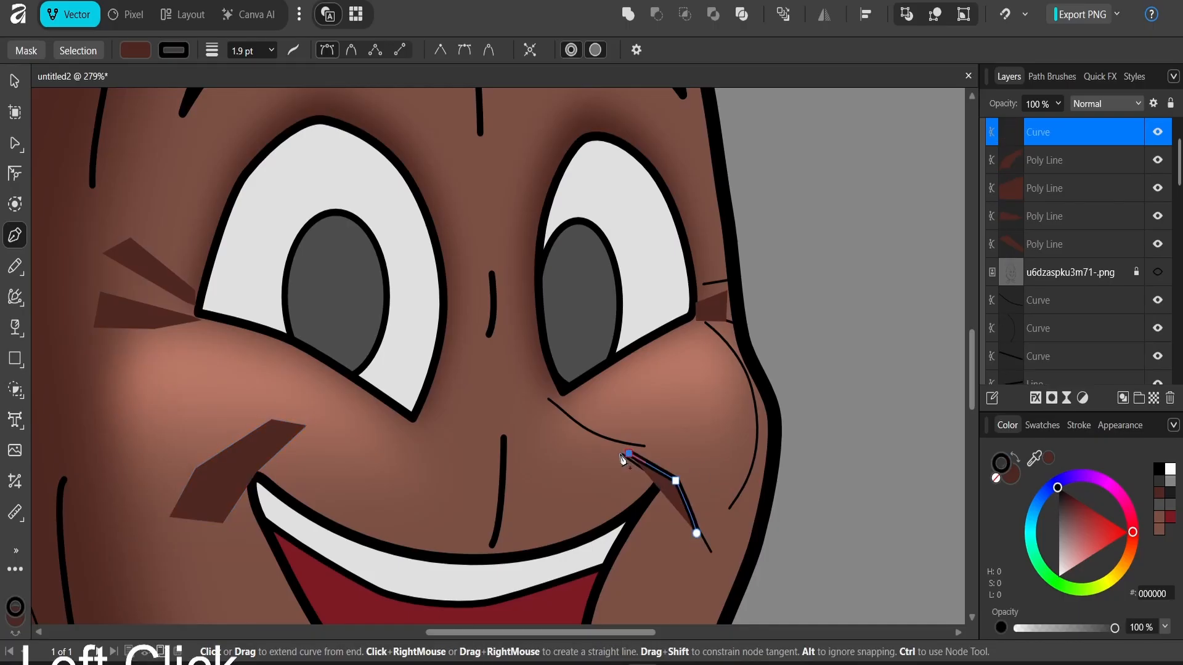
left_click(595, 460)
left_click(635, 480)
left_click(663, 491)
left_click(697, 535)
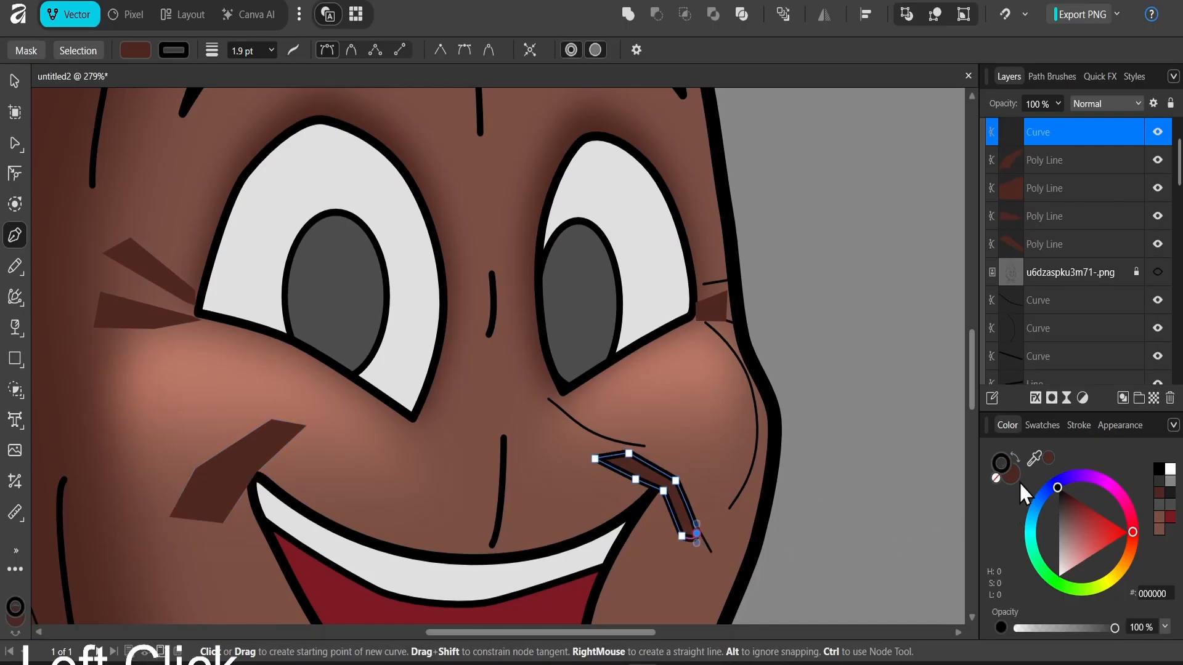
left_click(996, 478)
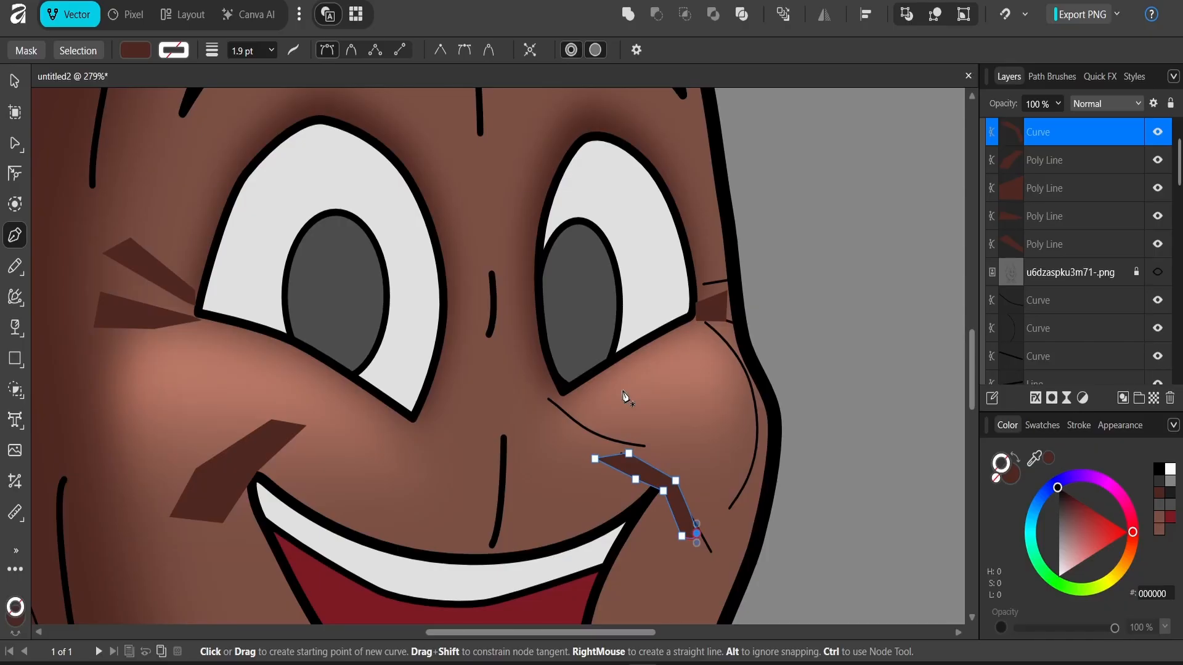
Step: Draw a closed triangular dark brown crease below the inner corner of the right eye with the Pen tool and remove its outline
left_click(545, 383)
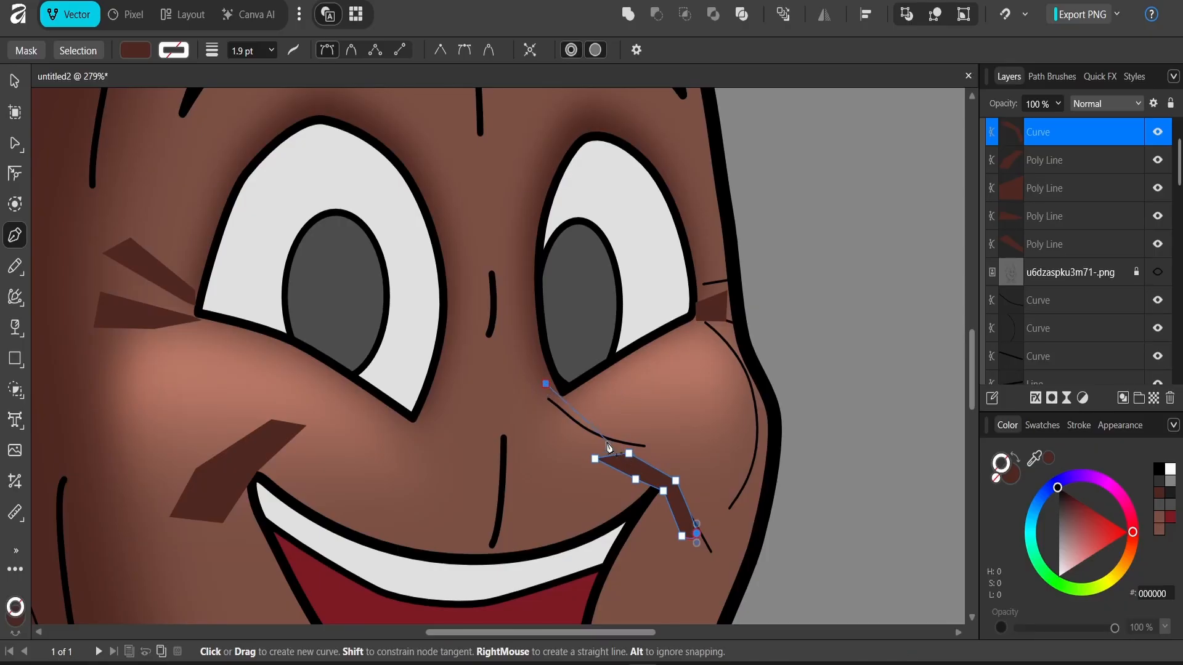
left_click(604, 440)
left_click(665, 443)
left_click(546, 384)
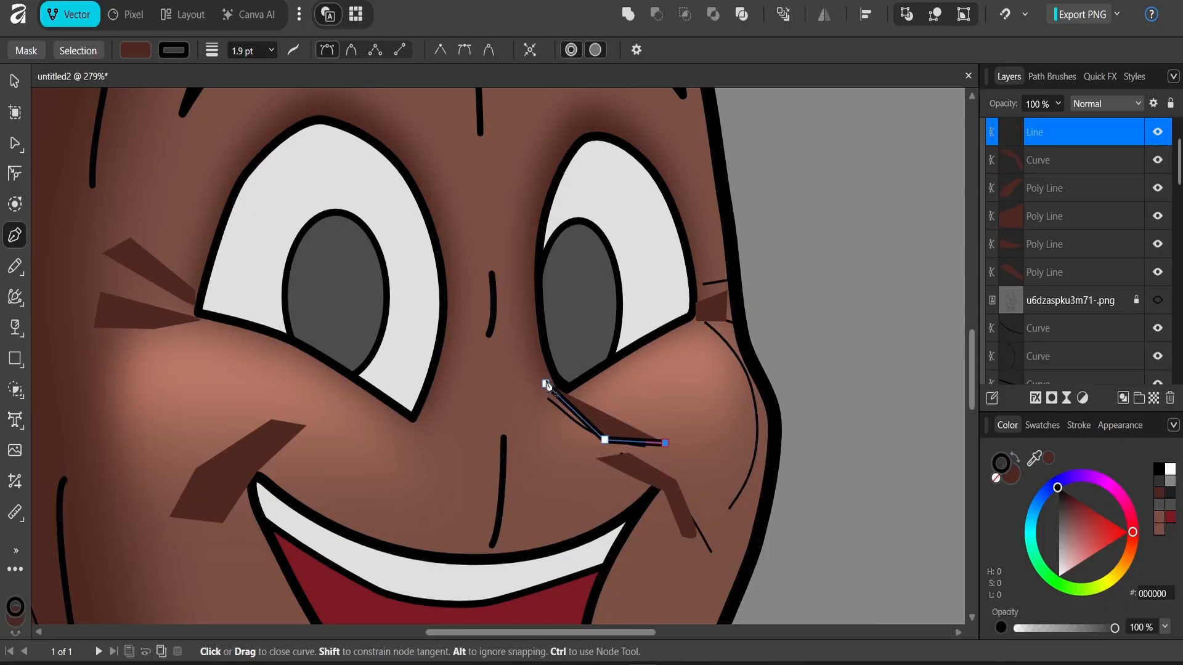
left_click(996, 478)
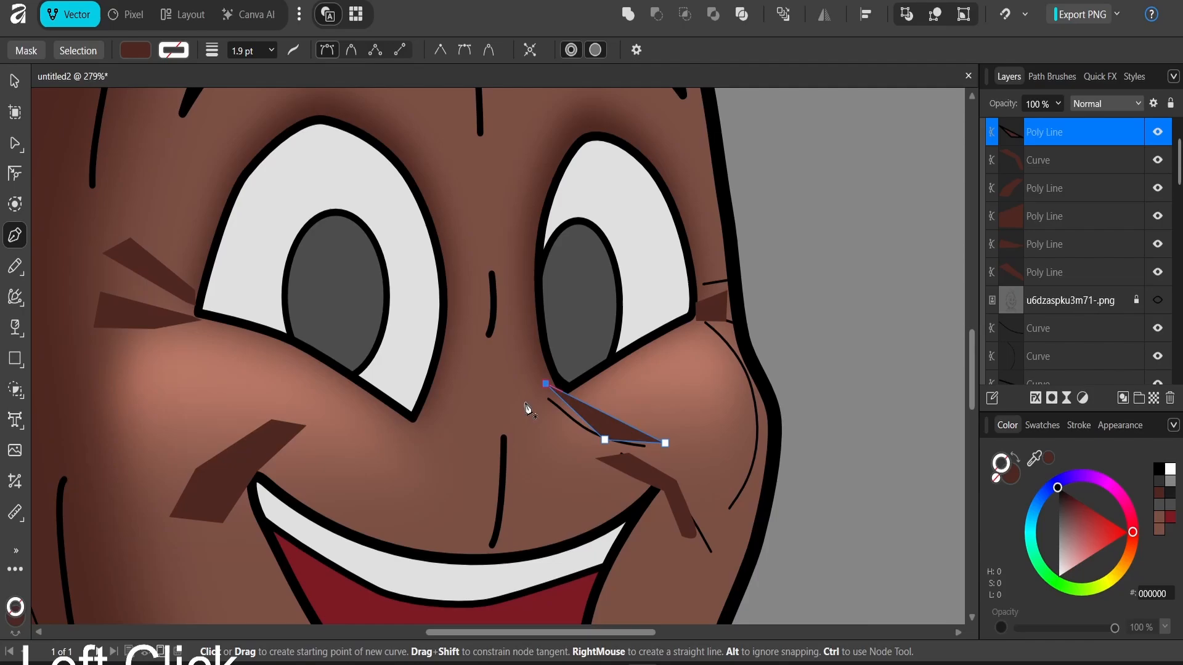
Step: Draw a closed, bent dark brown crease under the inner corner of the left eye and remove its outline
left_click(435, 403)
left_click(402, 430)
left_click(336, 426)
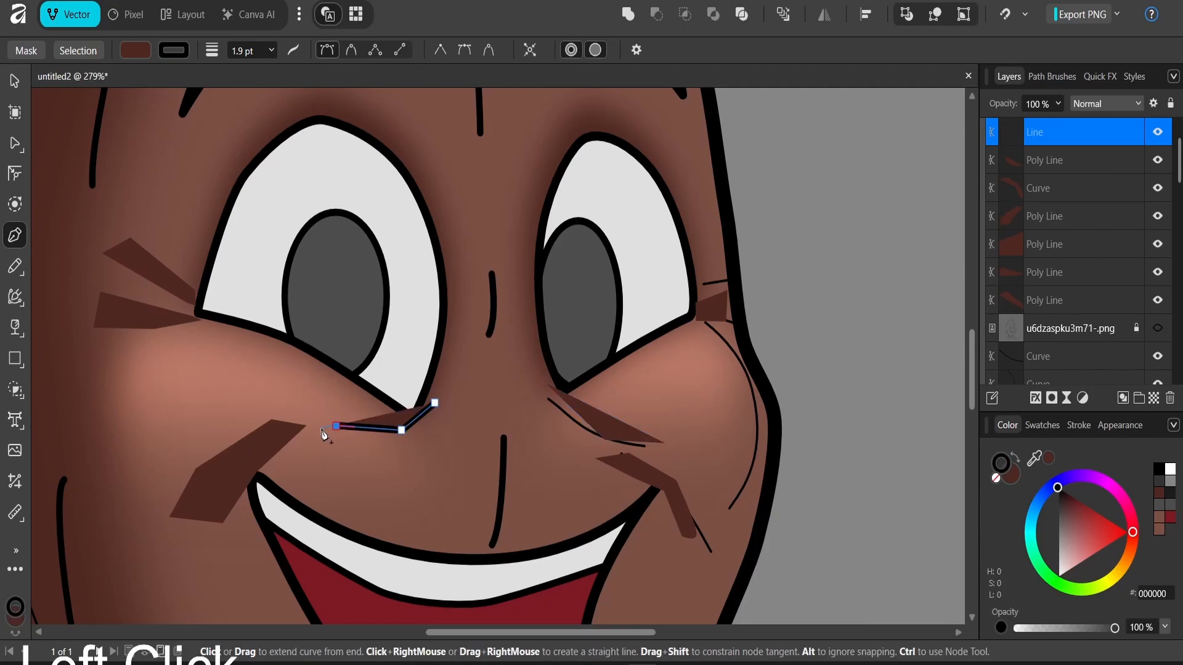
left_click(318, 433)
left_click(345, 457)
left_click(395, 449)
left_click(442, 434)
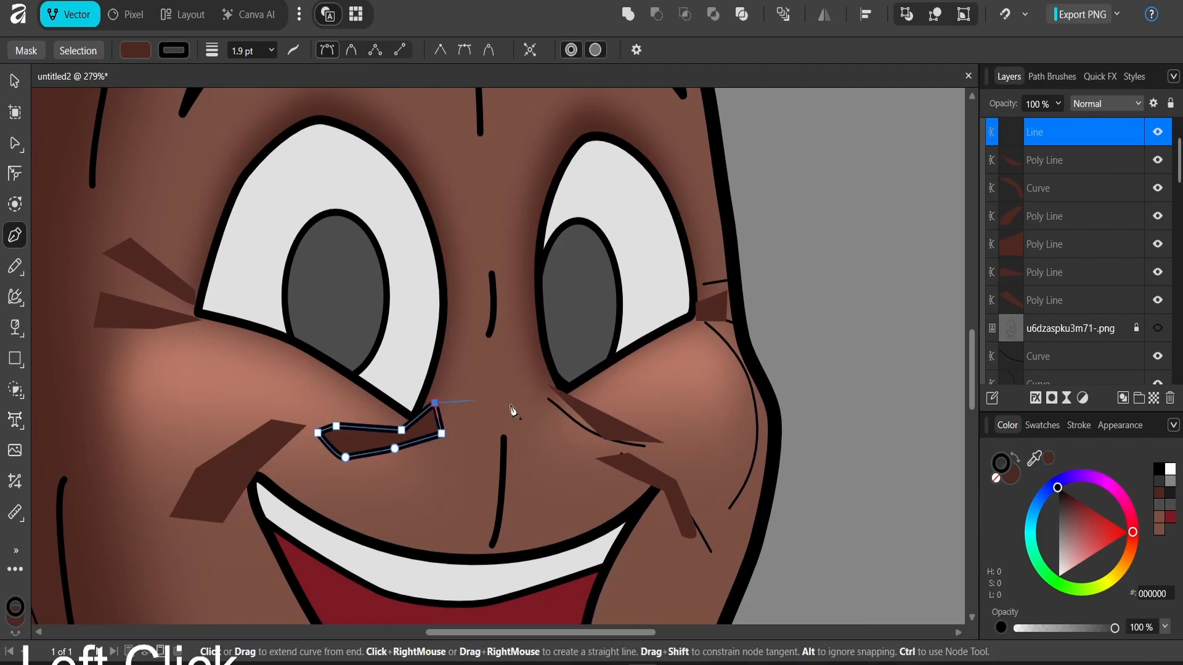
left_click(995, 478)
key("v")
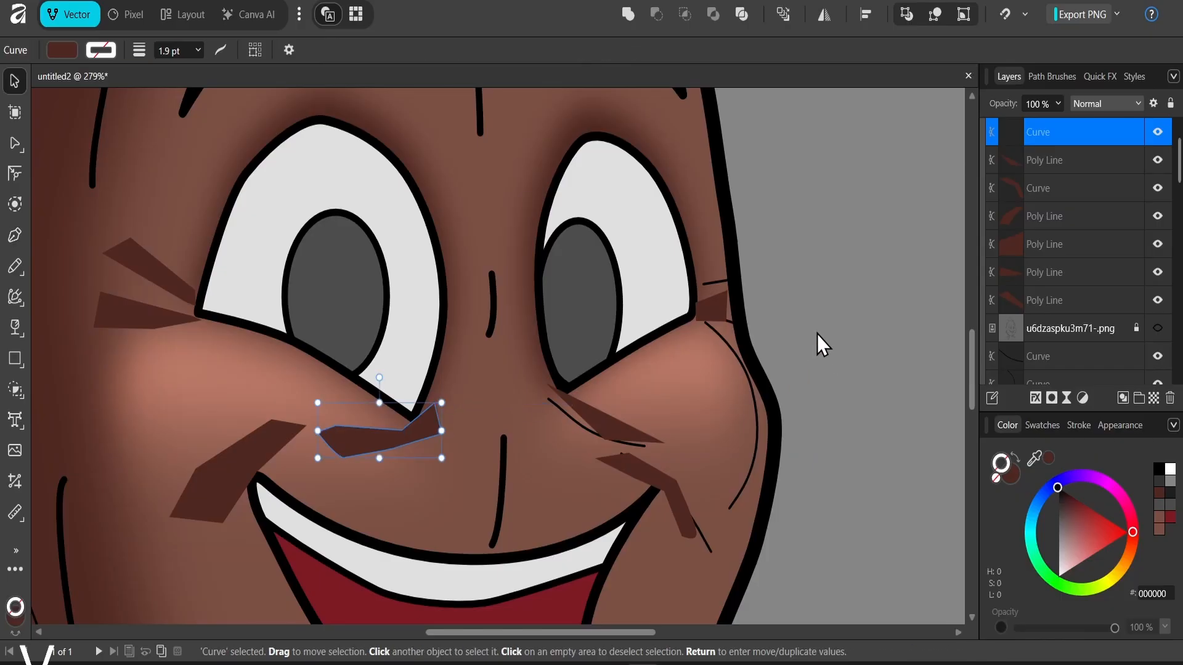
Step: Delete the remaining thin black wrinkle lines under the right eye, at its outer corner, on the right cheek and beside the mouth
left_click(817, 335)
left_click(560, 412)
key("Delete")
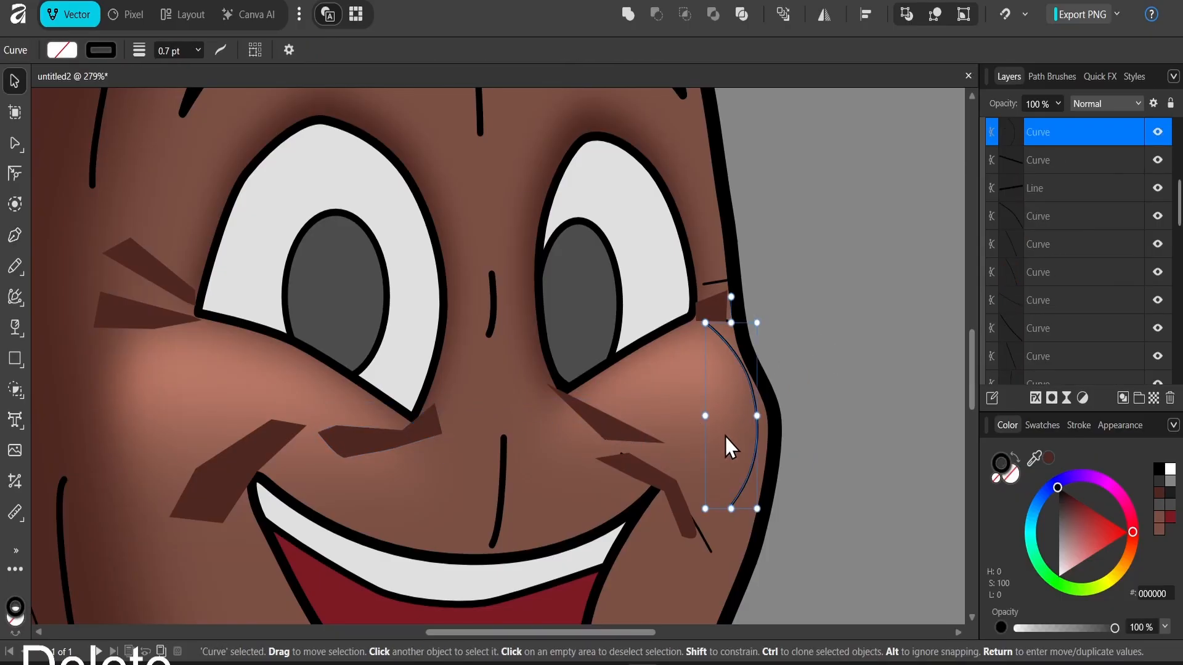
key("Delete")
key("Delete")
key("Delete")
key("Delete")
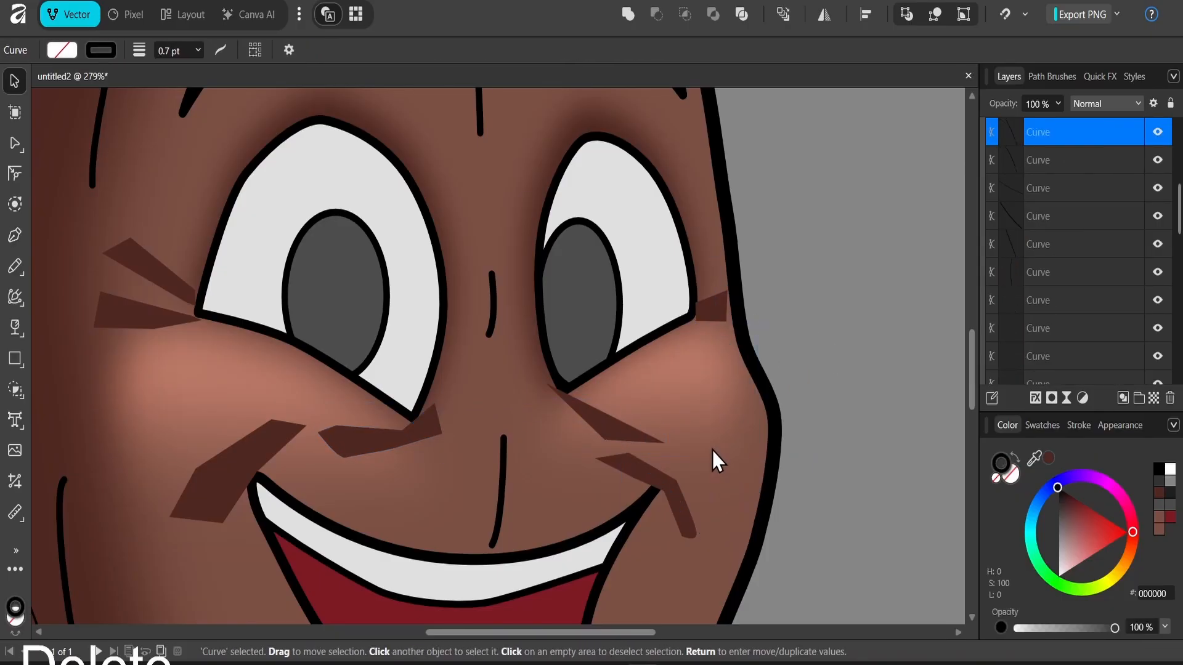
scroll(714, 438, "down", 6)
left_click(506, 363)
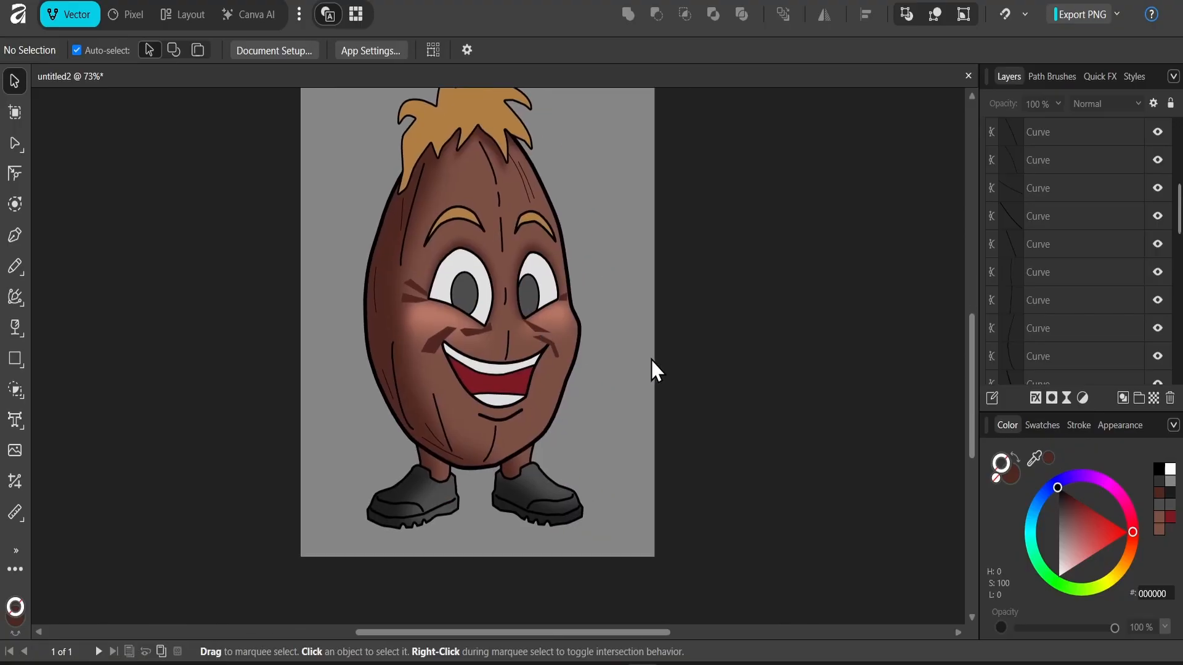
Step: Fade the upper wrinkle at the left eye's outer corner toward its upper edge with a linear transparency gradient
scroll(443, 284, "up", 5)
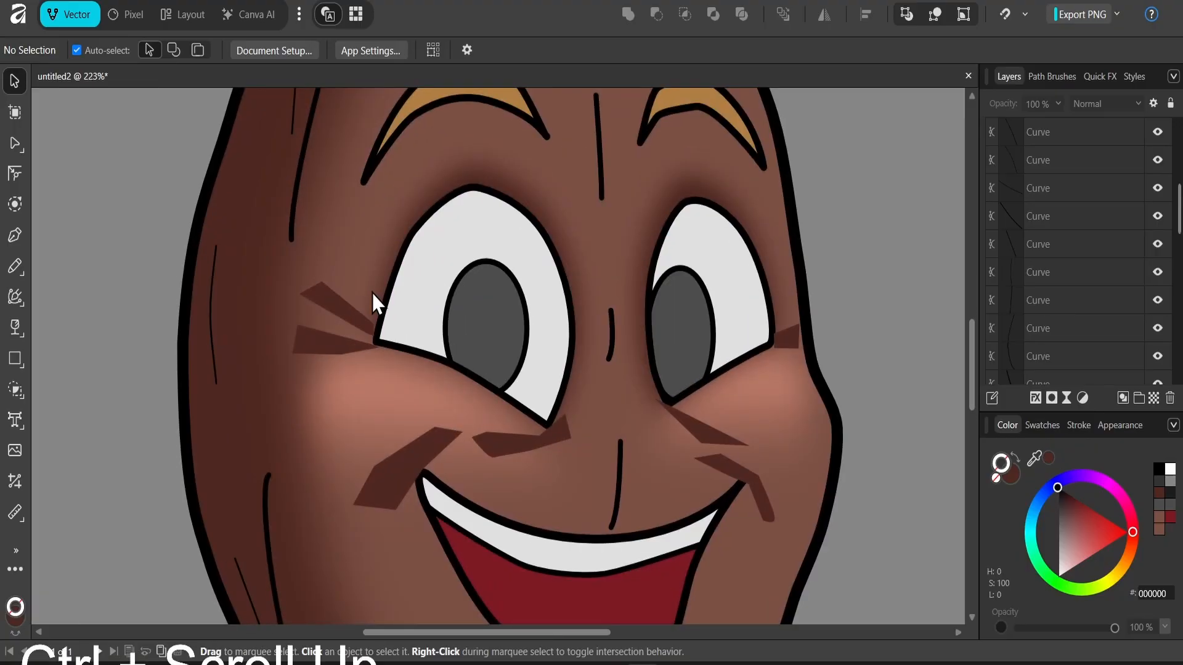
left_click(333, 308)
left_click(15, 327)
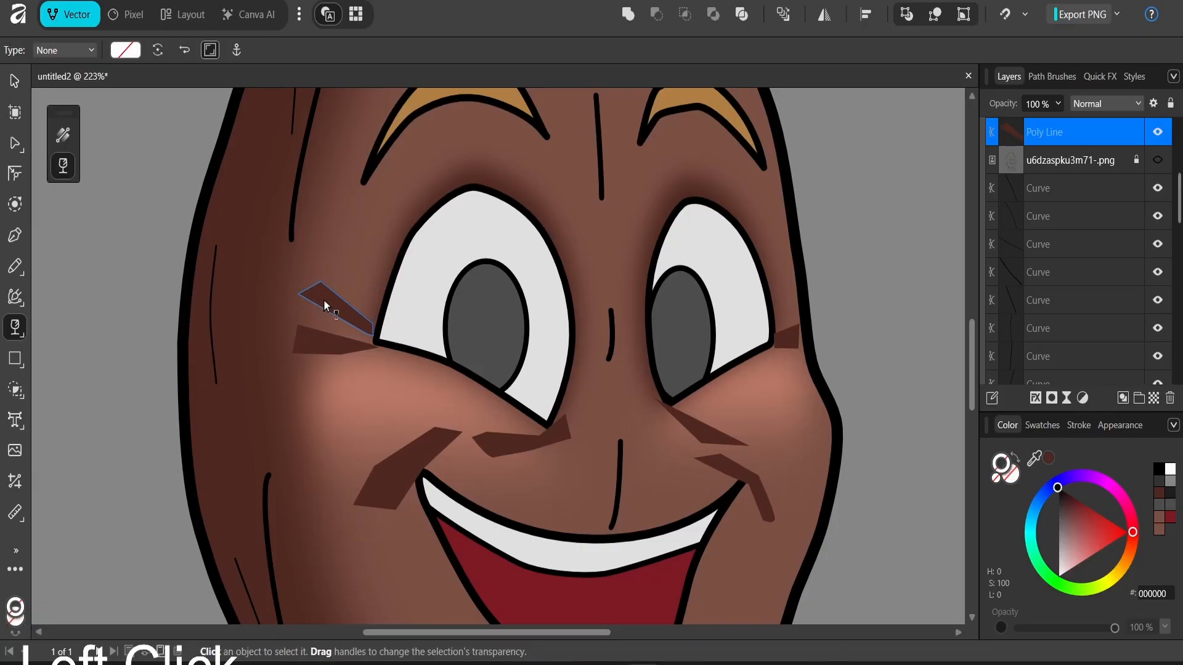
mouse_move(346, 309)
left_mouse_down()
mouse_move(362, 280)
mouse_move(334, 314)
mouse_move(343, 299)
left_mouse_up()
key("ctrl+z")
key("ctrl+z")
right_click(343, 299)
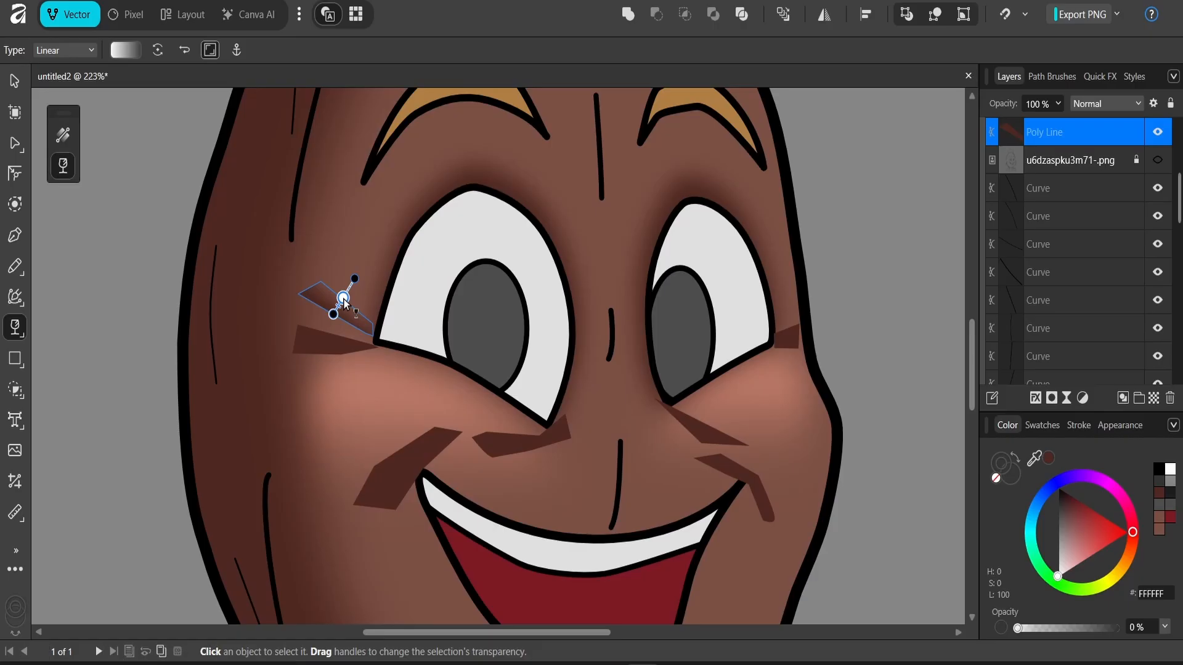
left_click(335, 350)
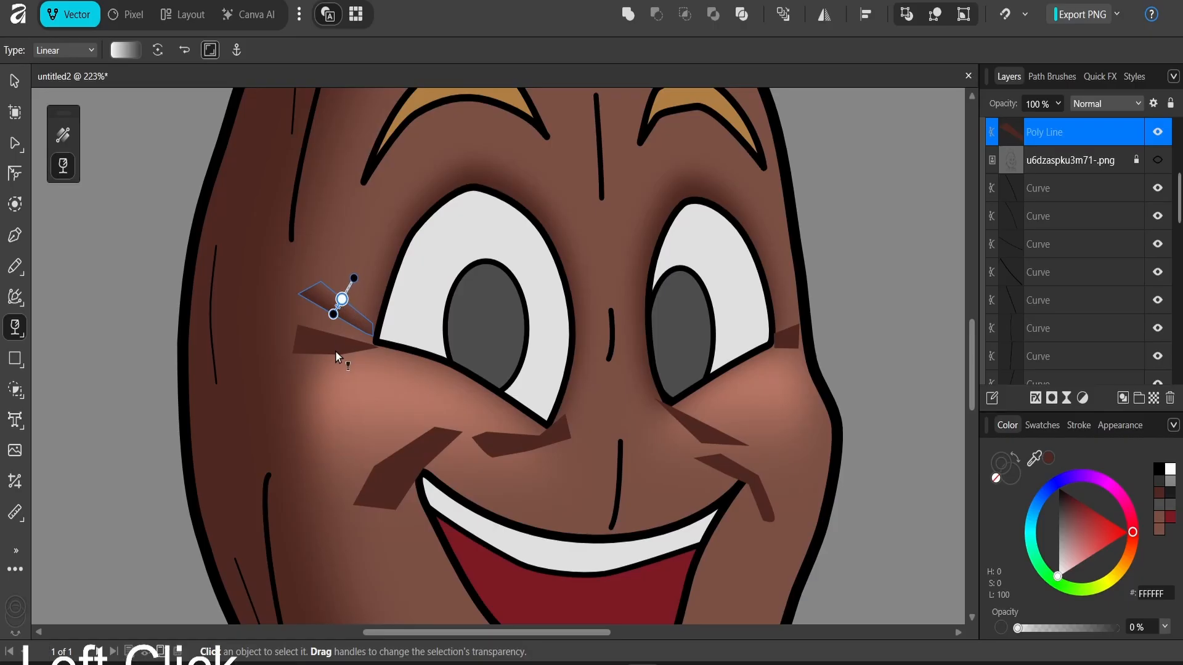
left_click_drag(317, 312, 333, 343)
key("ctrl+z")
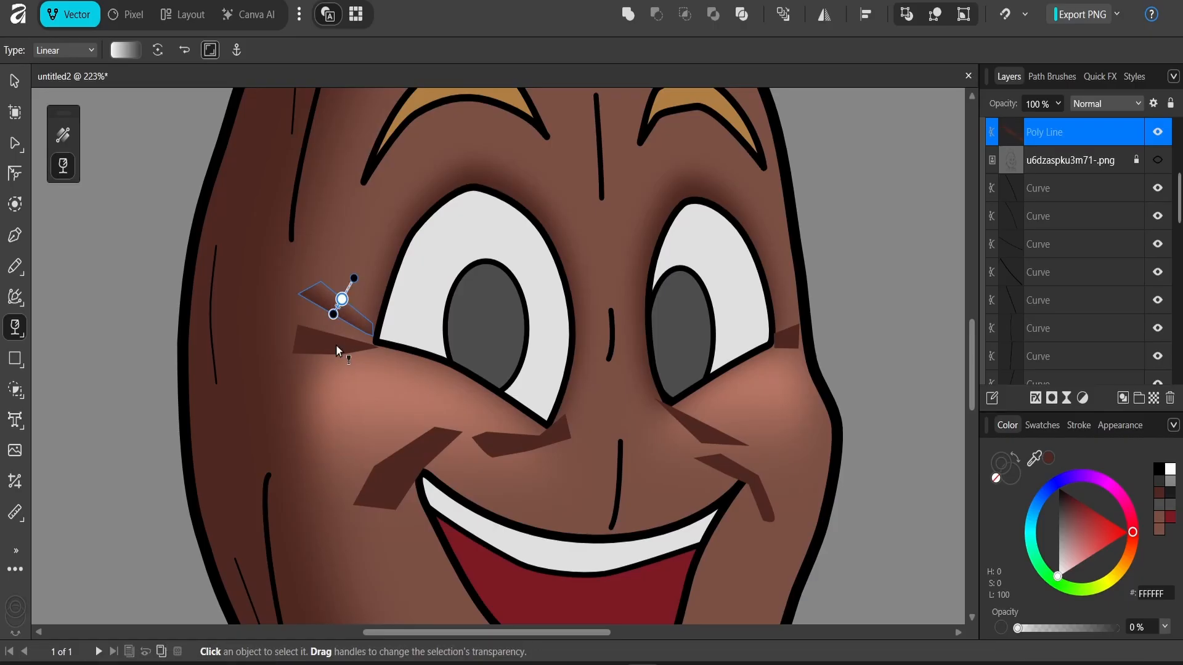
left_click(14, 81)
left_click(99, 280)
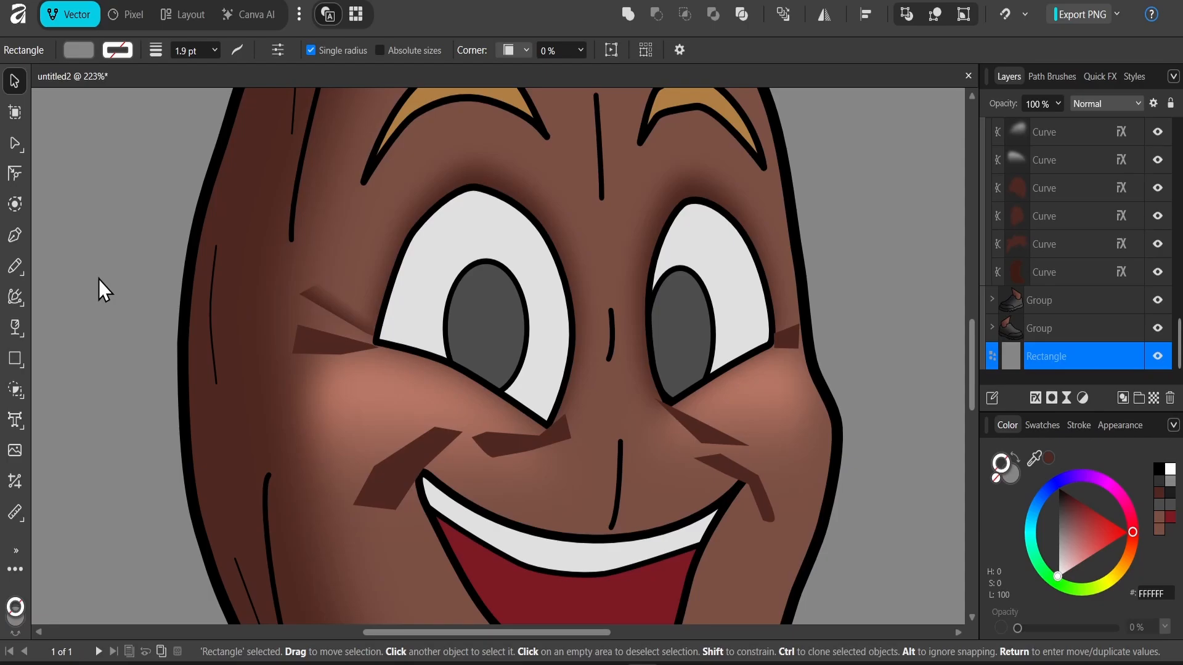
Step: Apply a linear transparency to the lower wrinkle at the left eye's outer corner, fading out its upper edge
left_click(320, 345)
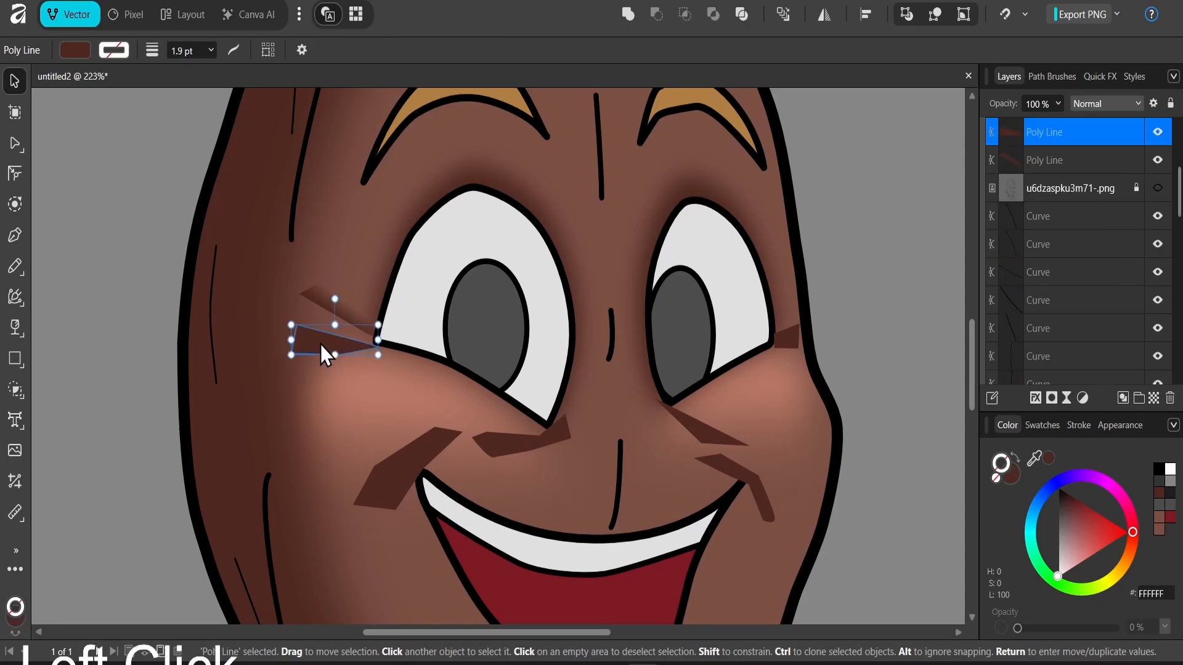
left_click(15, 327)
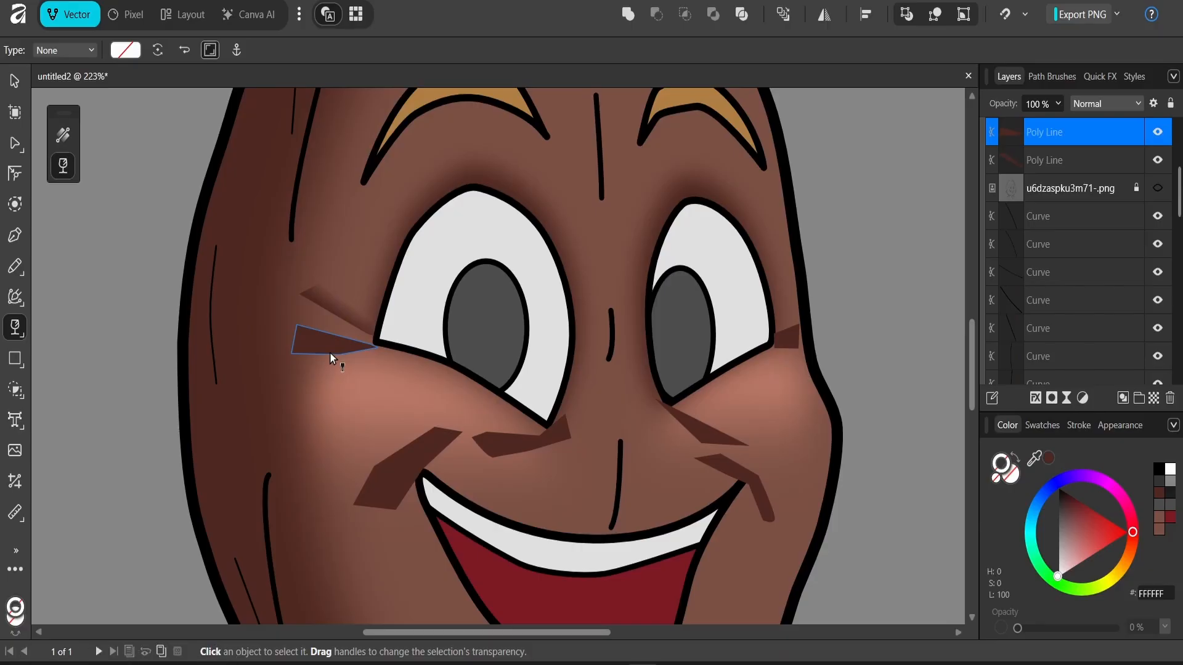
left_click_drag(330, 309, 330, 351)
key("v")
Step: Apply a linear transparency to the triangular crease under the right eye, fading it upward toward the cheek
left_click(690, 425)
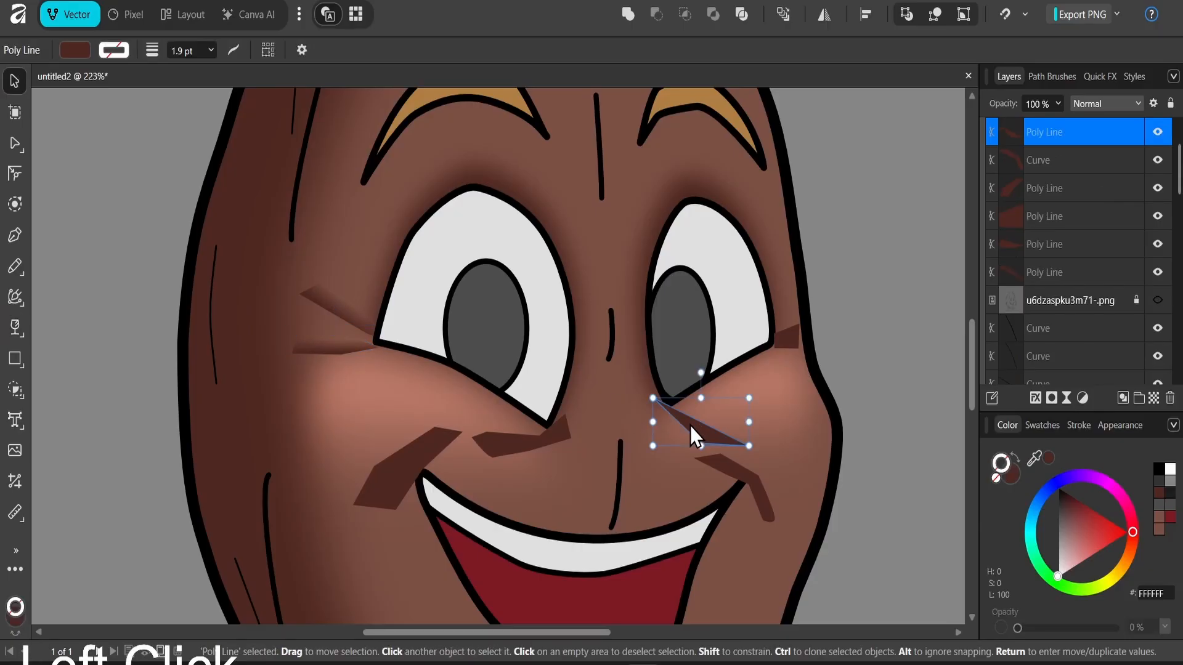
left_click(16, 328)
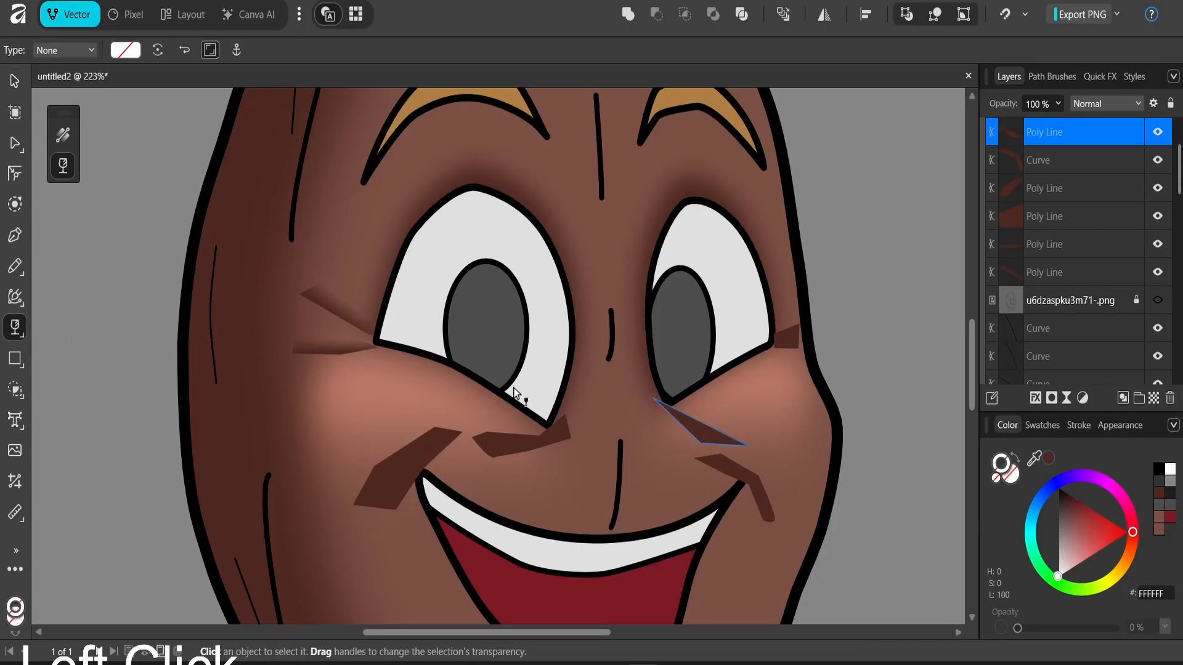
left_click_drag(694, 444, 705, 402)
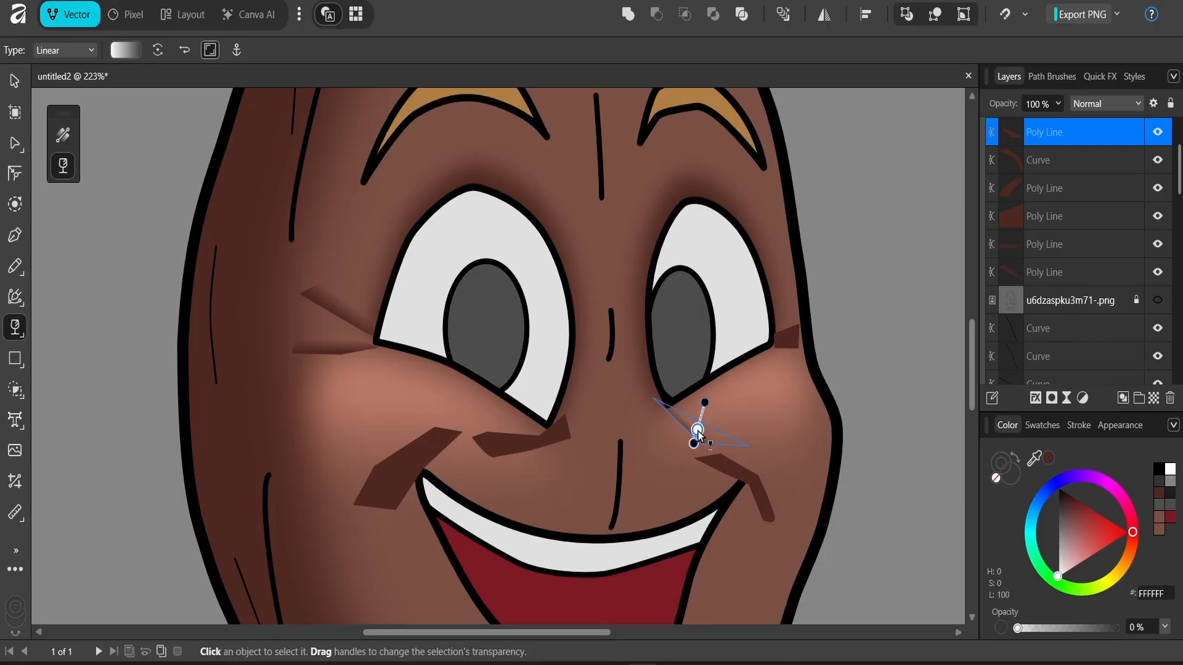
key("v")
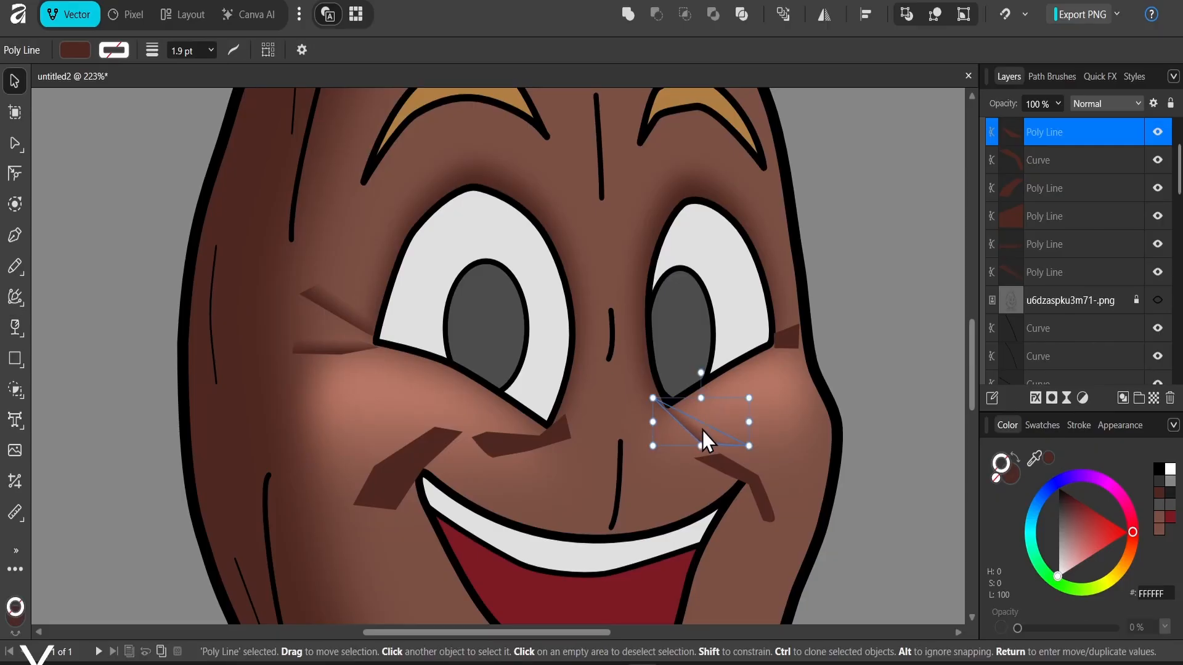
Step: Fade the crease under the left eye's inner corner toward the upper left with a linear transparency gradient
left_click(549, 439)
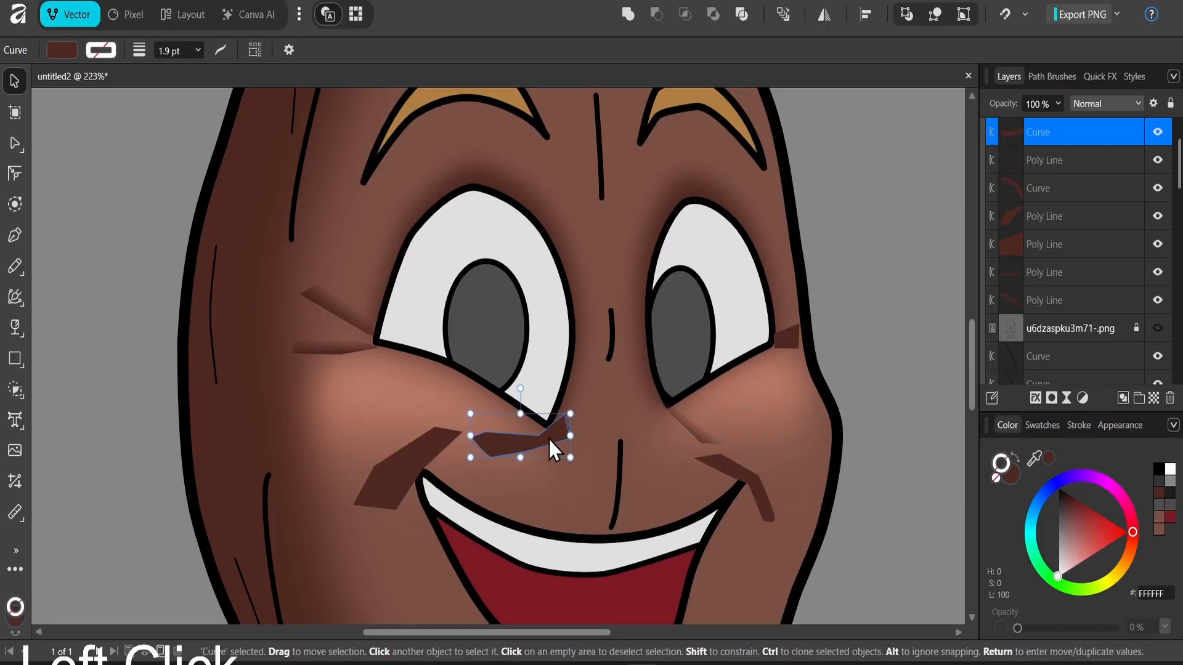
key("y")
left_click(543, 435)
left_click_drag(555, 440, 530, 421)
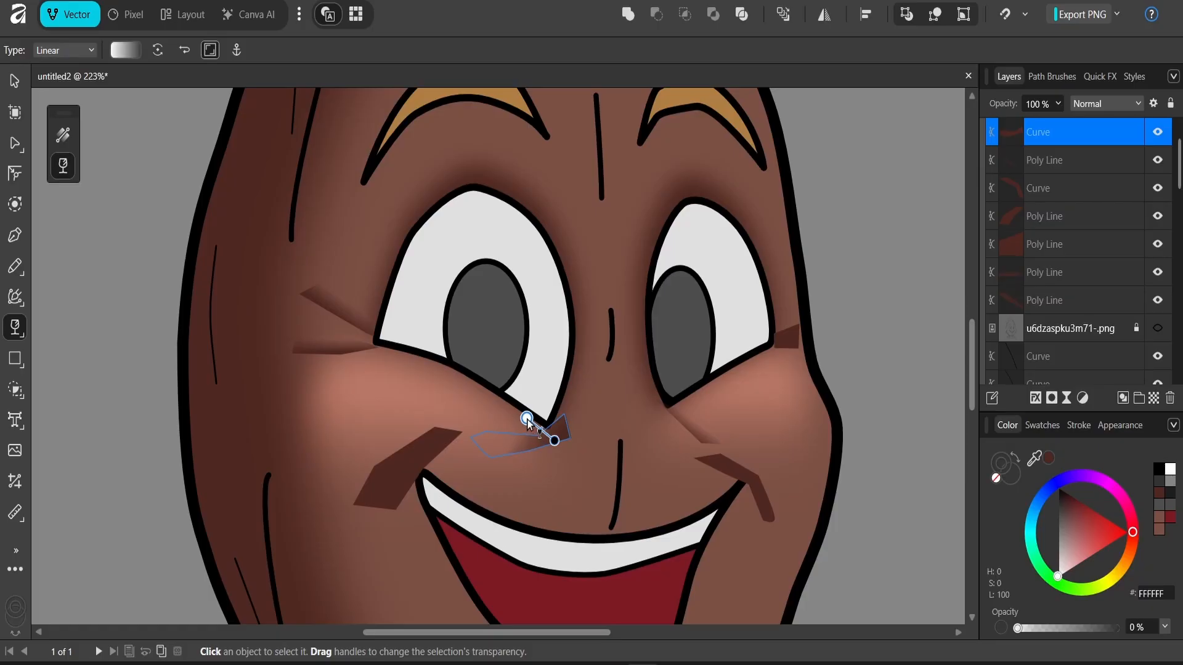
key("v")
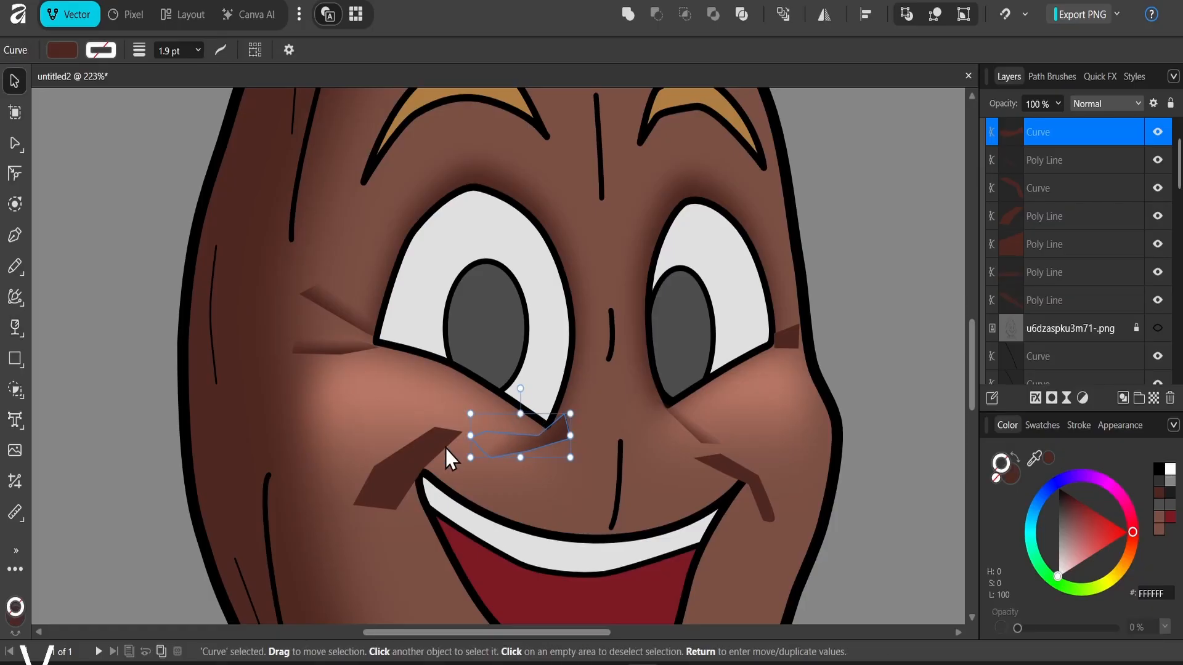
Step: Fade the crease at the left corner of the mouth toward the upper left with a linear transparency gradient
left_click(434, 450)
key("y")
mouse_move(415, 473)
left_mouse_down()
mouse_move(392, 449)
mouse_move(404, 463)
left_mouse_up()
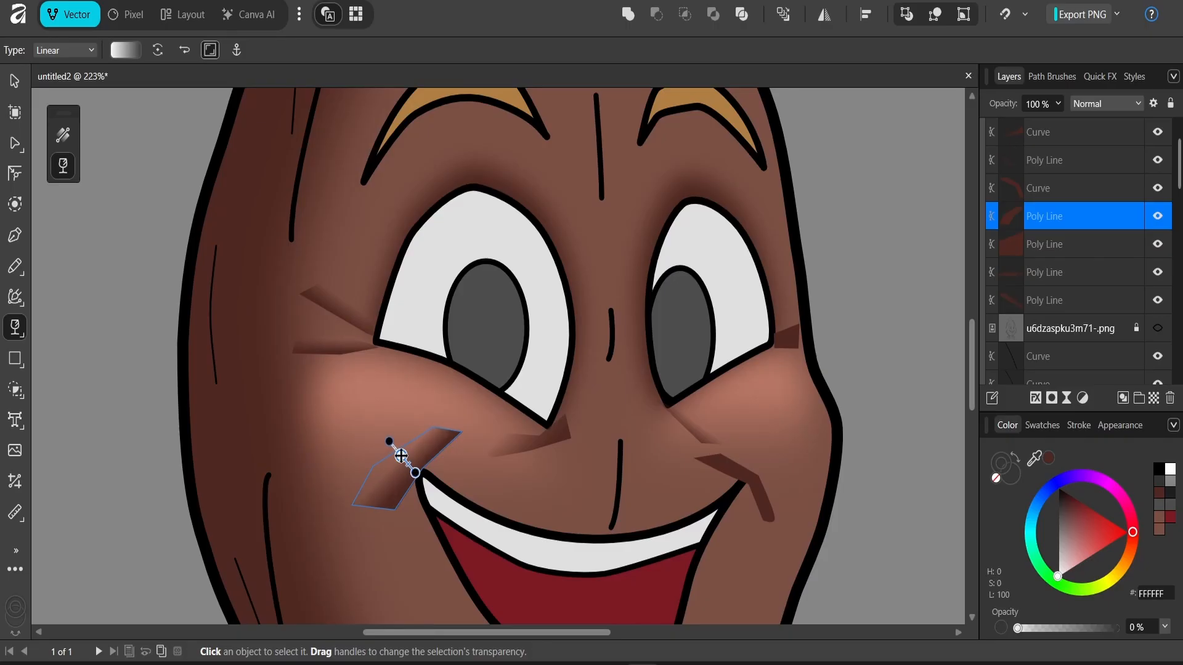
key("v")
Step: Fade the bent crease at the right corner of the mouth toward the upper right with a linear transparency and deselect it
left_click(737, 477)
key("y")
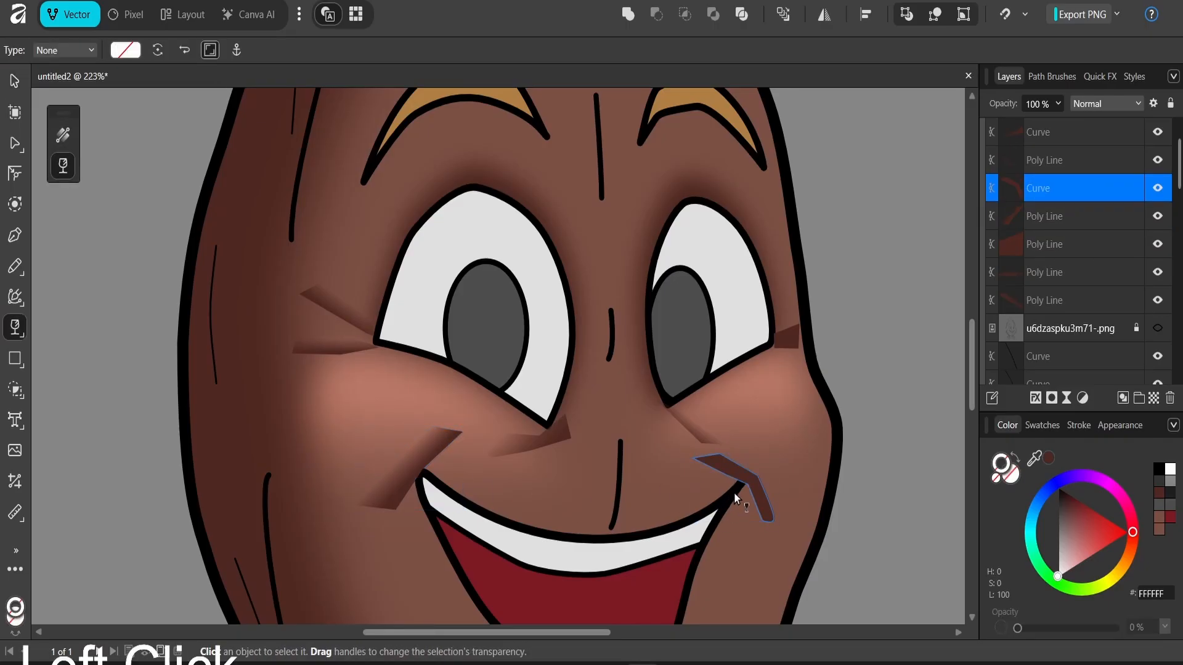
left_click_drag(733, 493, 753, 475)
key("v")
left_click(877, 382)
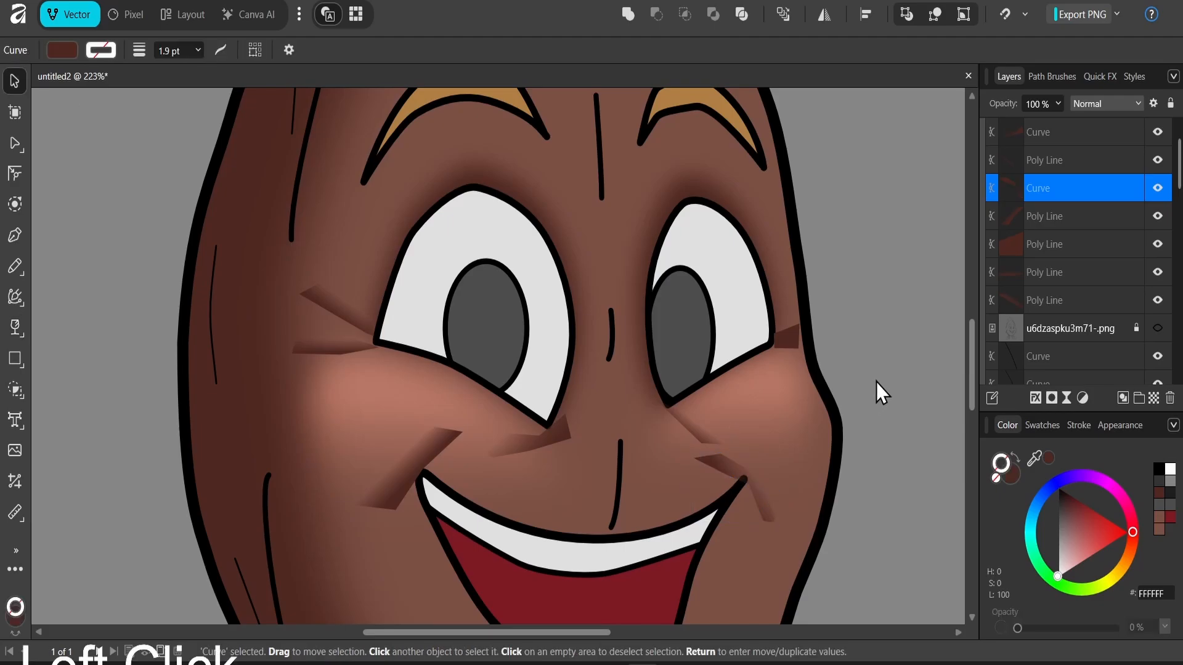
key("ctrl+0")
left_click(744, 335)
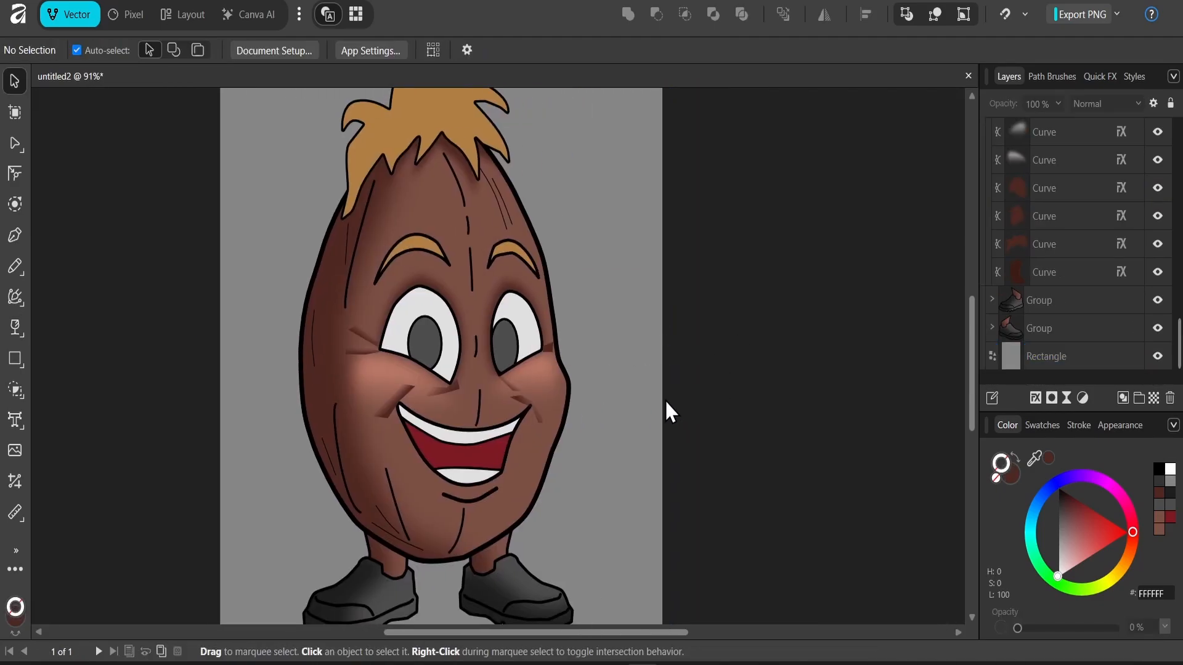
Step: Apply a Gaussian Blur layer effect with a 7.1 px radius to all seven dark brown wrinkle shapes together and deselect them
scroll(476, 387, "down", 5)
left_click(297, 409)
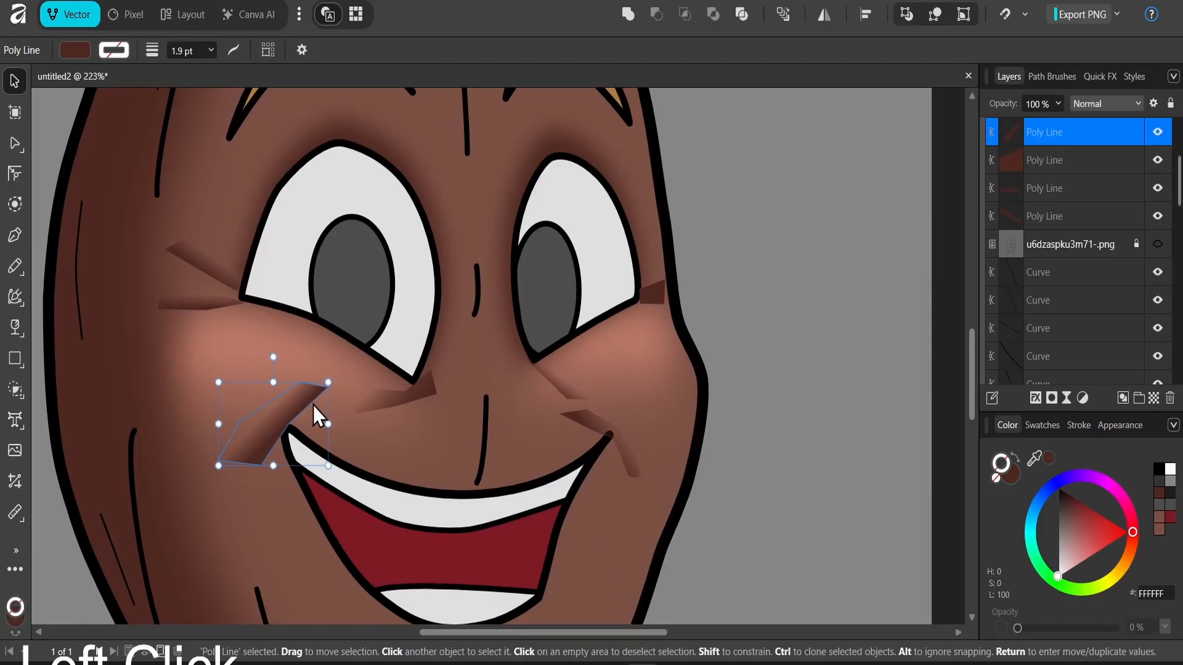
left_click(425, 396, "shift")
left_click(572, 402, "shift")
left_click(575, 417, "shift")
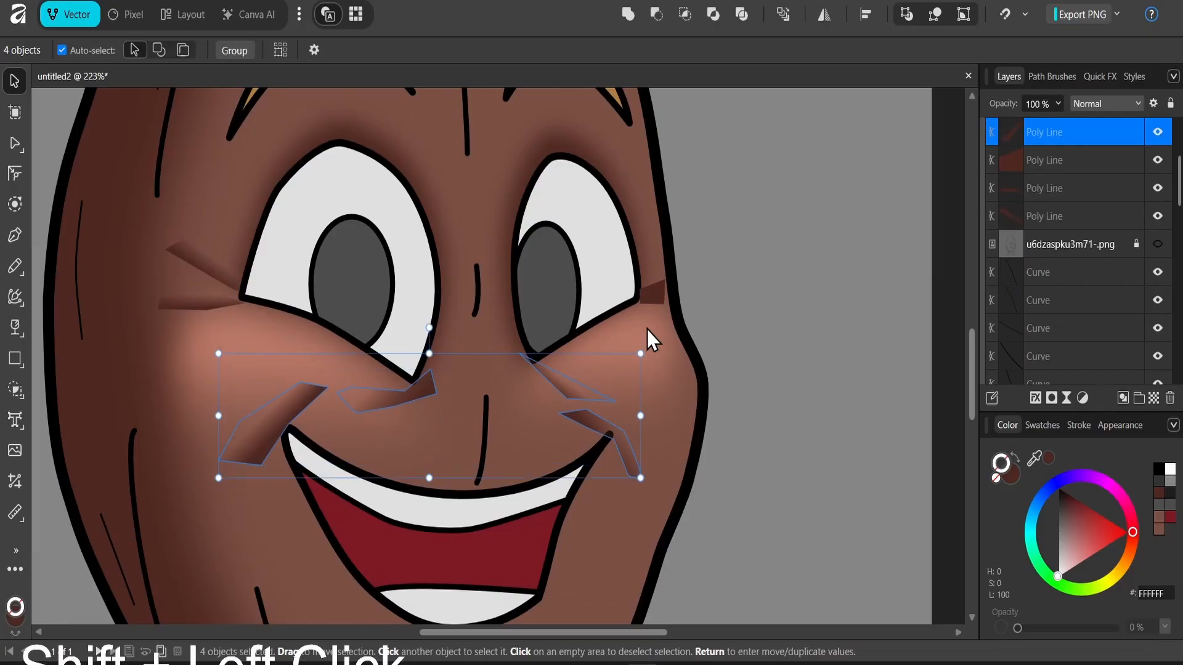
left_click(653, 298, "shift")
left_click(215, 304, "shift")
left_click(200, 265, "shift")
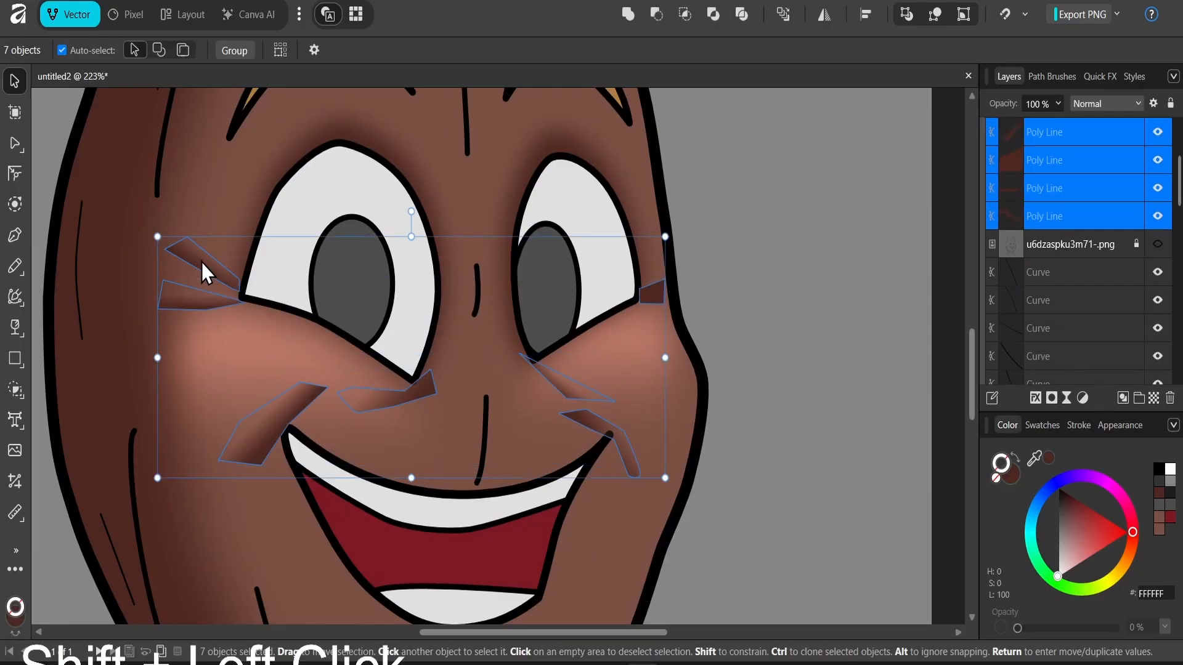
left_click(1035, 398)
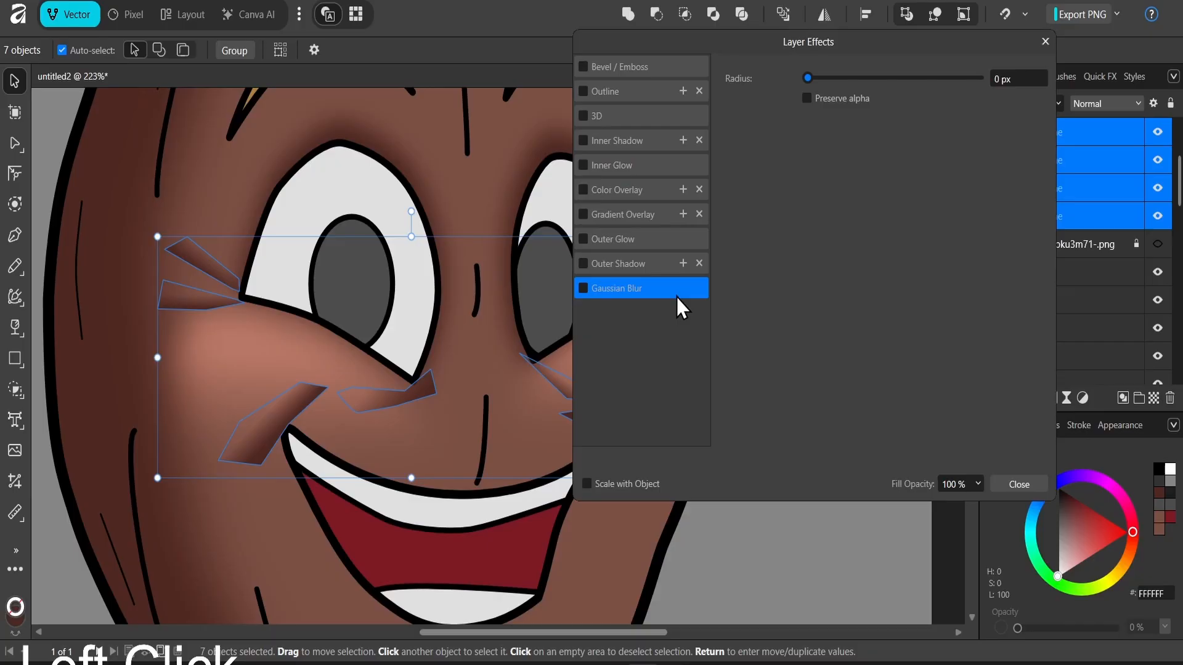
left_click(583, 288)
left_click_drag(907, 77, 871, 77)
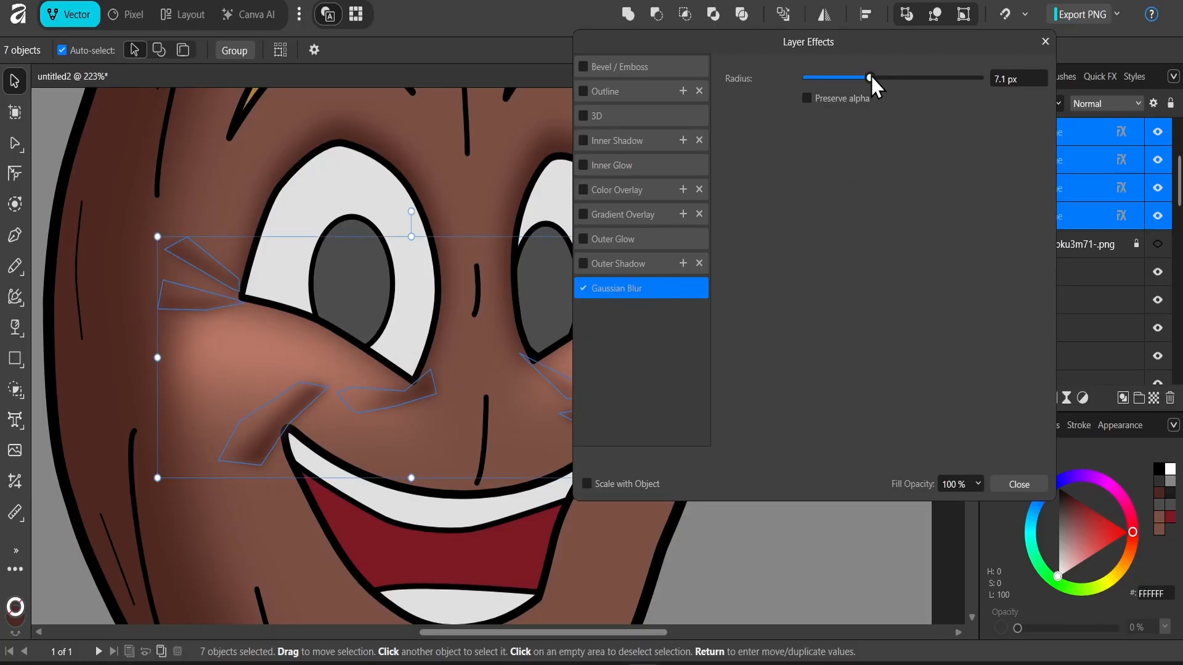
left_click(1014, 484)
left_click(796, 338)
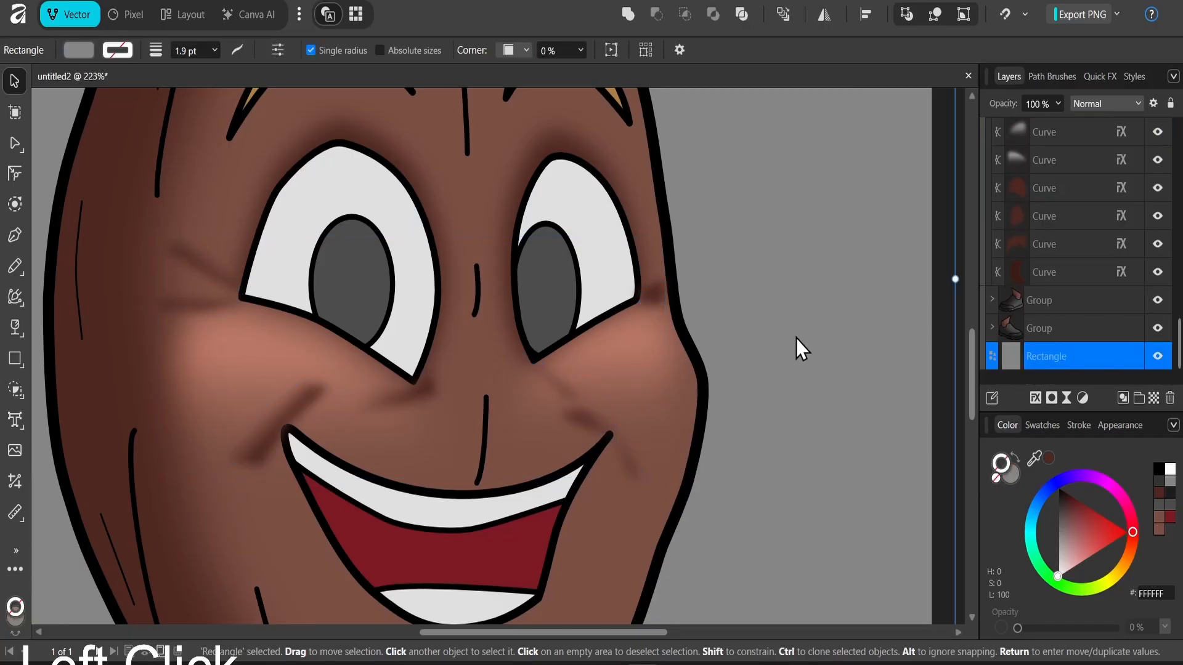
scroll(797, 338, "down", 4)
left_click(904, 294)
left_click_drag(804, 313, 729, 314)
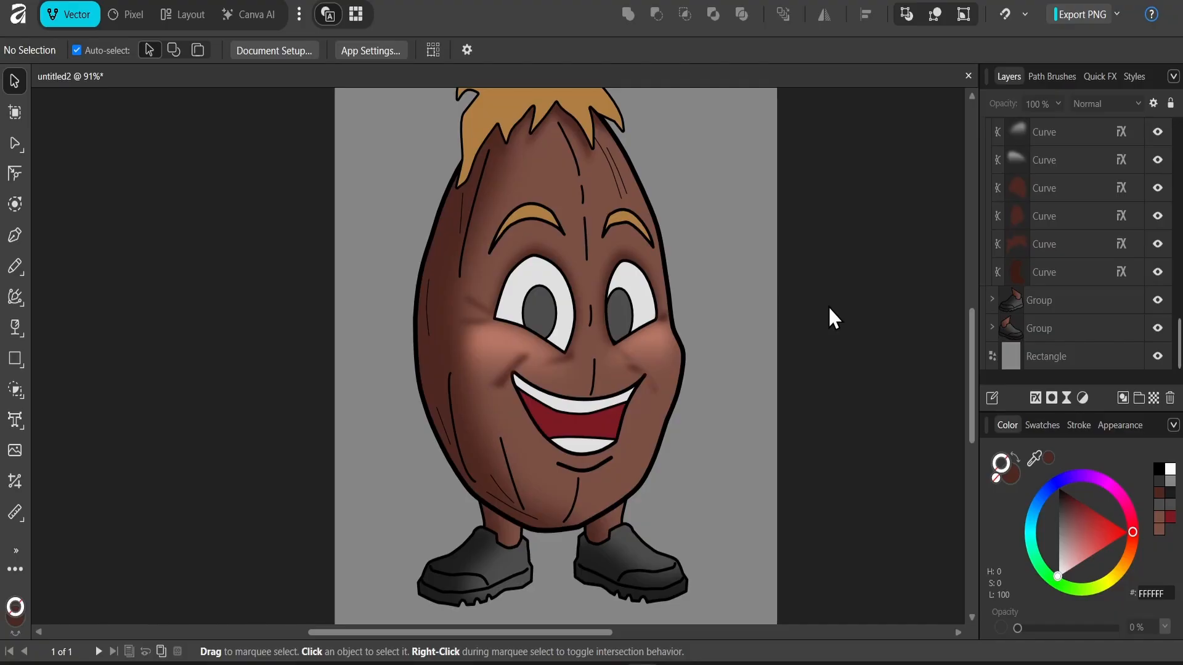
scroll(736, 335, "up", 5)
left_click(316, 381)
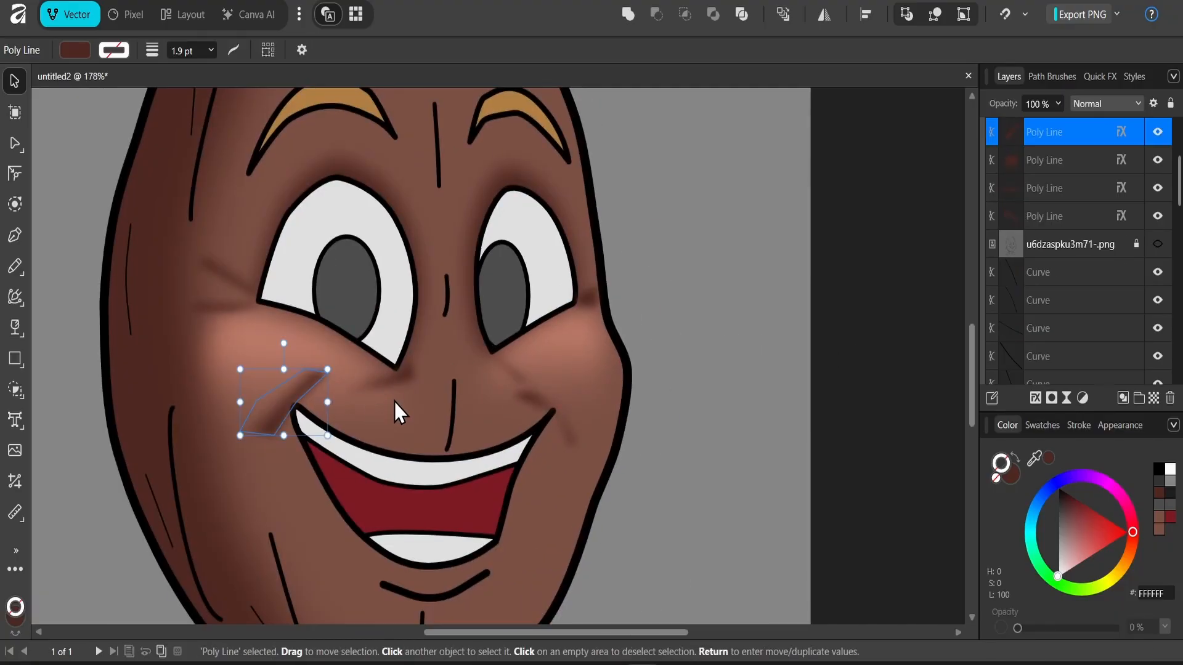
key("Delete")
left_click(536, 401)
key("Delete")
key("ctrl+z")
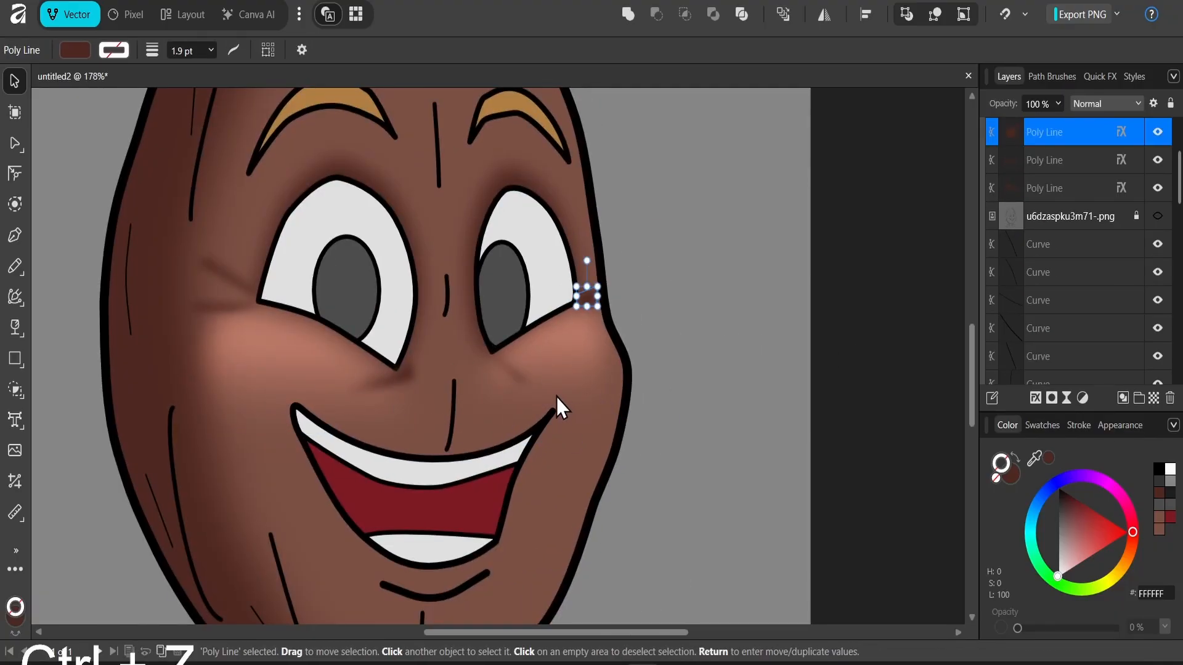
left_click_drag(514, 391, 568, 423)
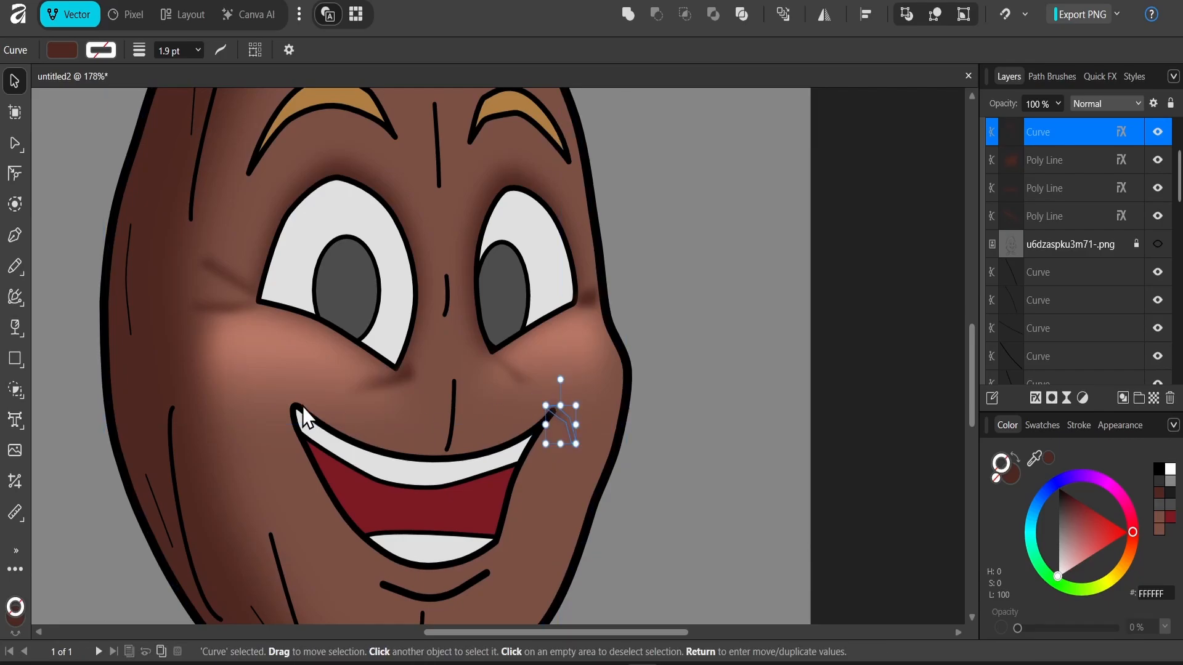
key("ctrl+z")
key("ctrl+z")
key("ctrl+z")
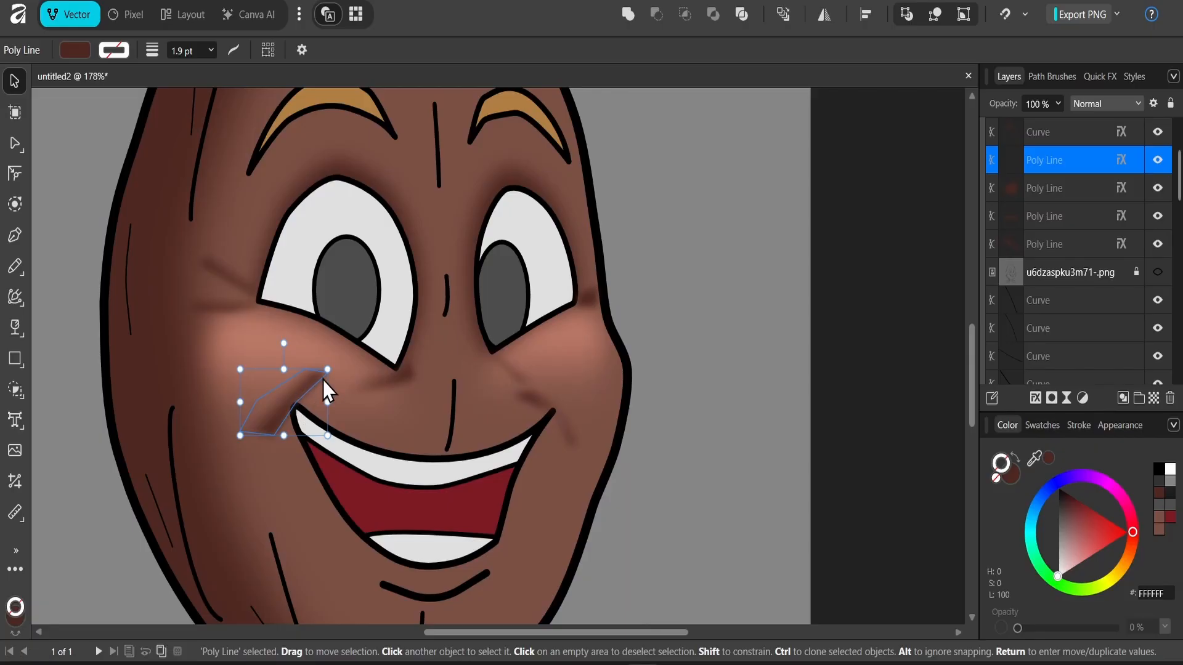
Step: Shrink the blurred creases at both corners of the mouth, fit each one close to its corner, and deselect
left_click_drag(327, 369, 283, 418)
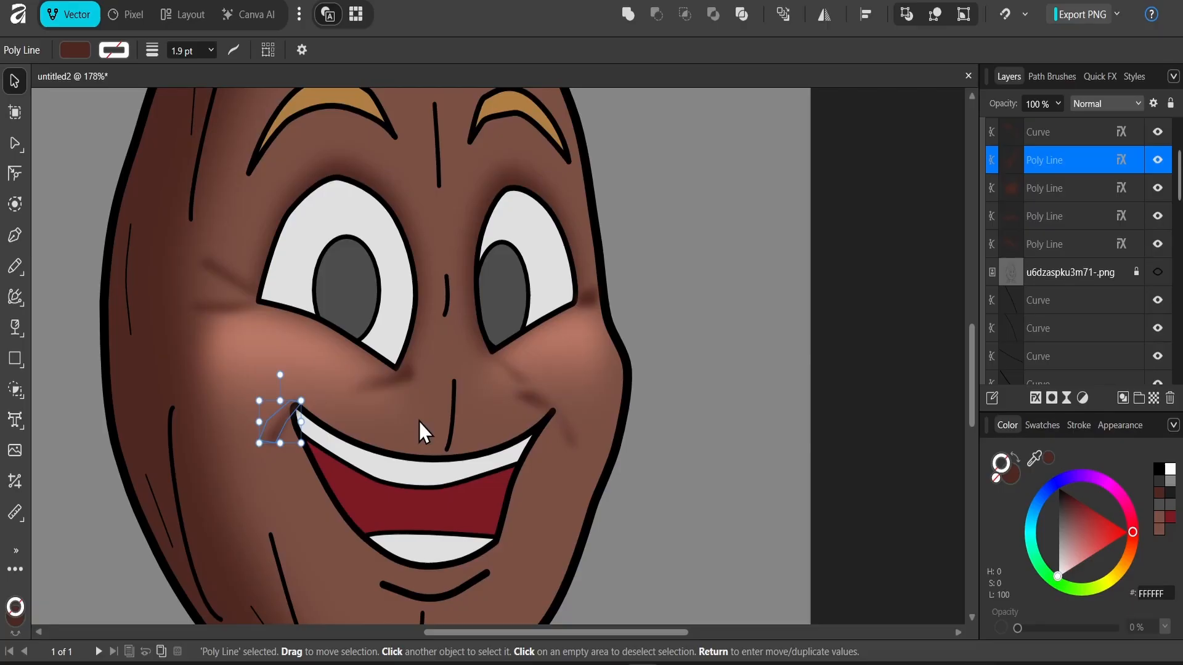
left_click(538, 404)
left_click(563, 419)
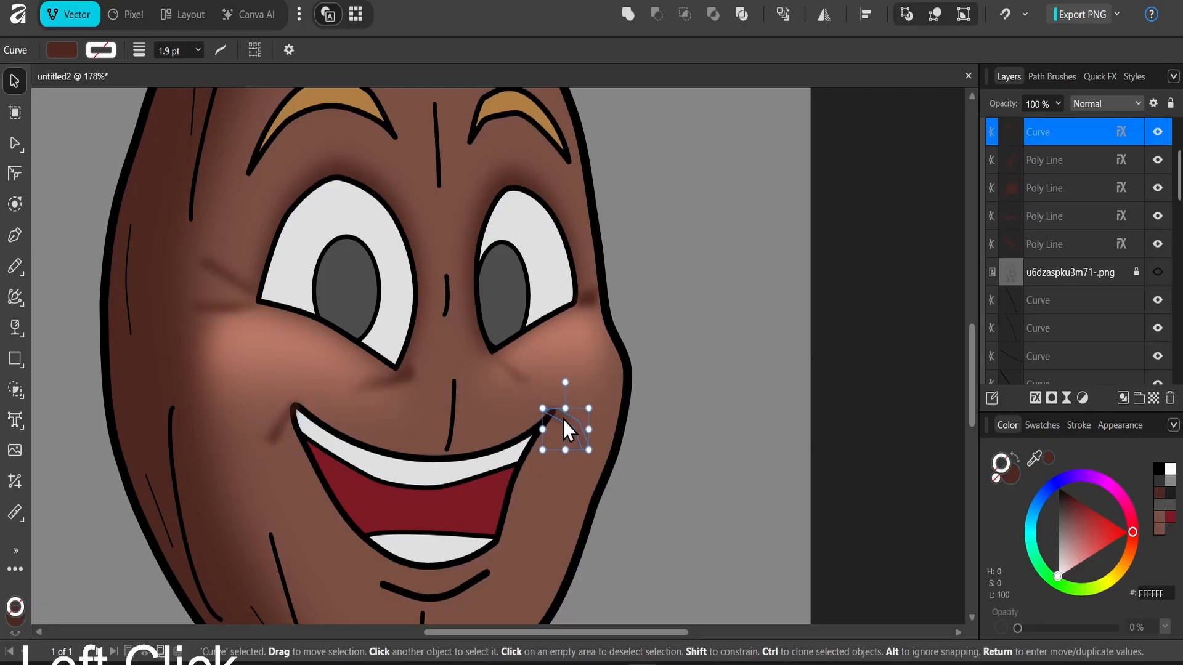
left_click(844, 351)
scroll(700, 308, "down", 4)
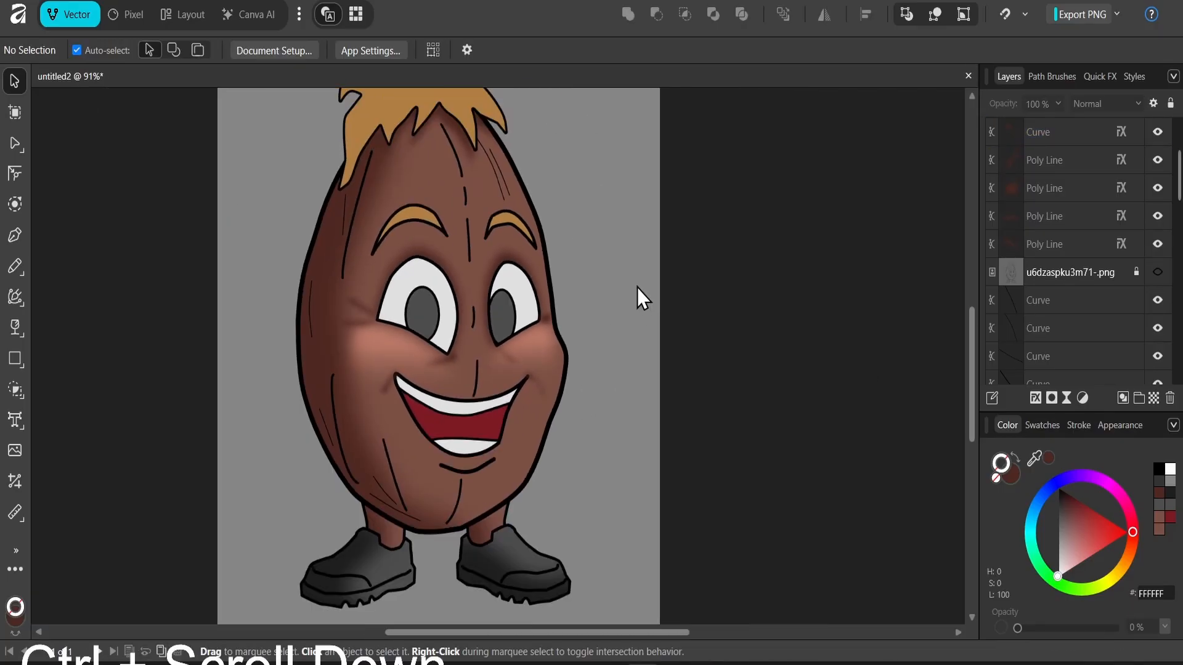
Step: Save the document with nothing selected
scroll(637, 287, "down", 2)
left_click(598, 299)
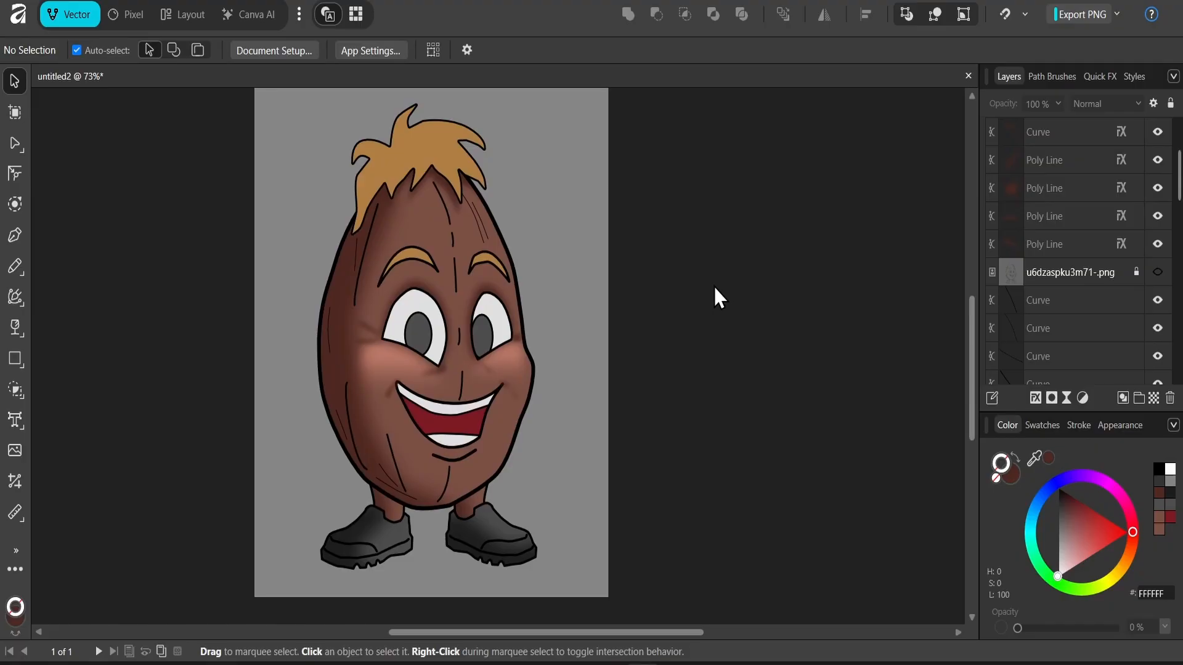
key("ctrl+s")
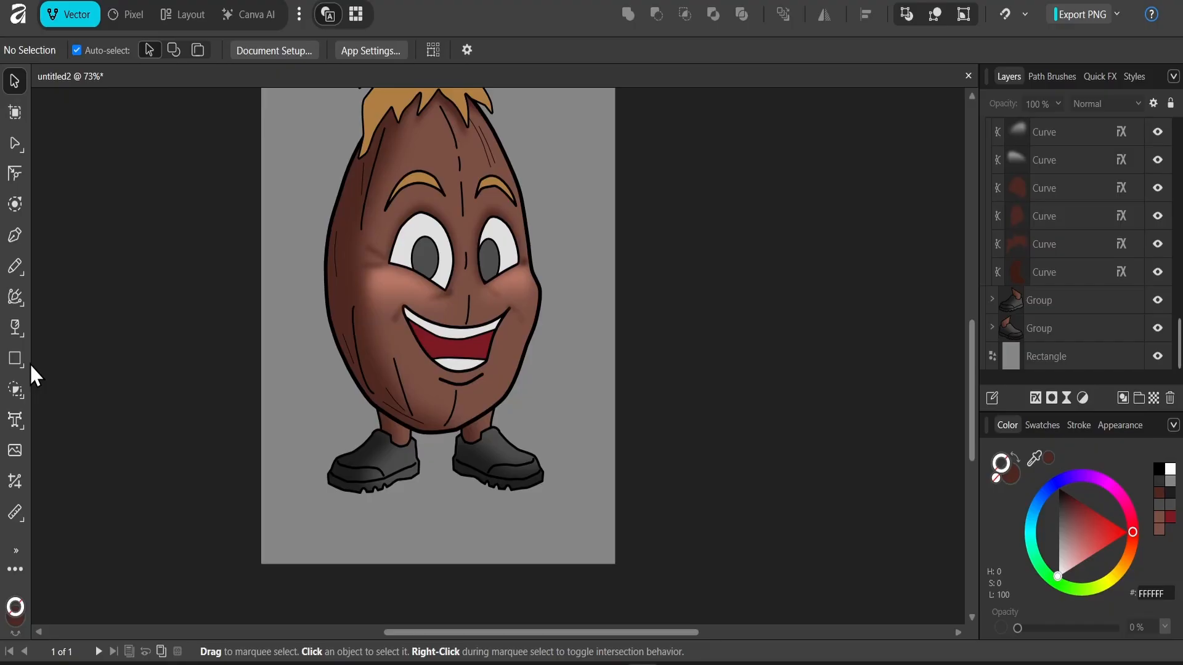
Step: Draw a wide, flat ellipse beneath the character's shoes
left_click(16, 356)
left_click(90, 135)
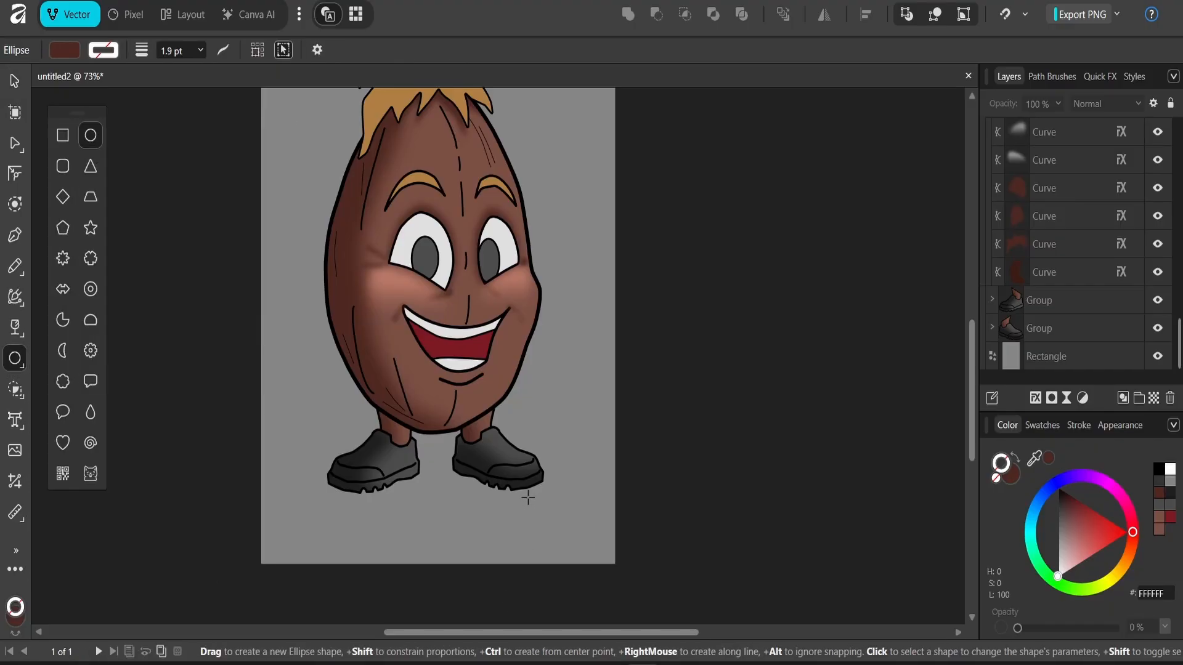
left_click_drag(514, 468, 331, 522)
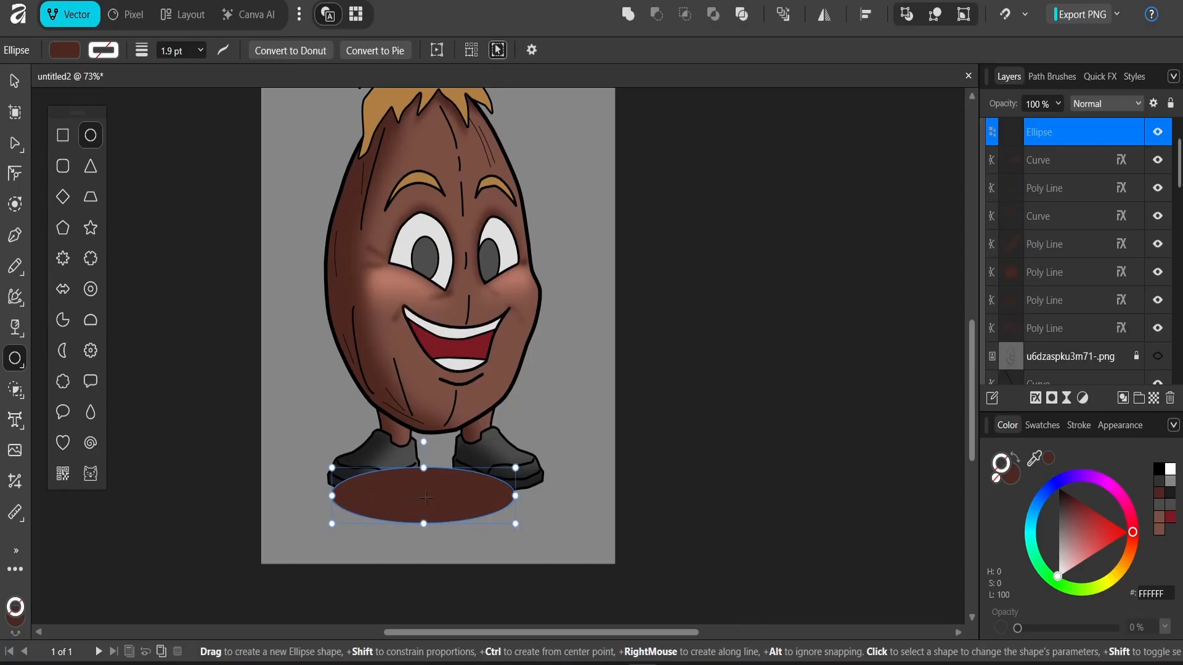
Step: Give the ellipse no stroke and a dark grey 1D1D1D fill sampled from the artwork
mouse_move(1035, 458)
left_mouse_down()
mouse_move(487, 455)
mouse_move(666, 467)
left_mouse_up()
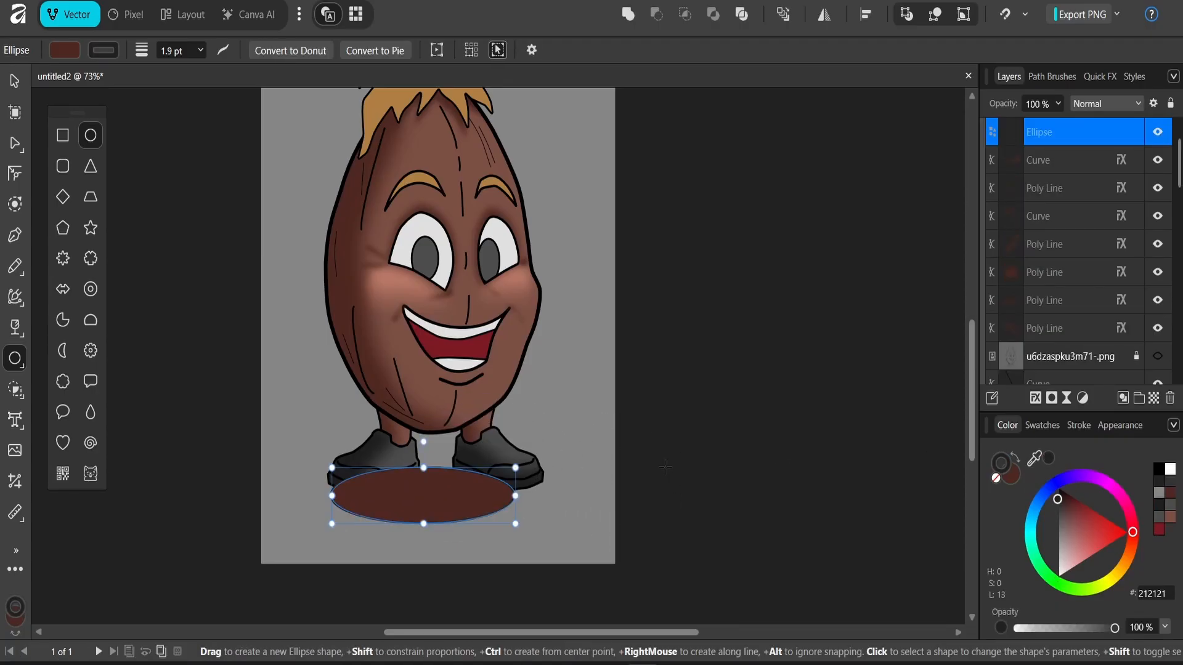
left_click(996, 478)
left_click(1011, 478)
mouse_move(1035, 458)
left_mouse_down()
mouse_move(766, 471)
mouse_move(478, 440)
mouse_move(487, 470)
left_mouse_up()
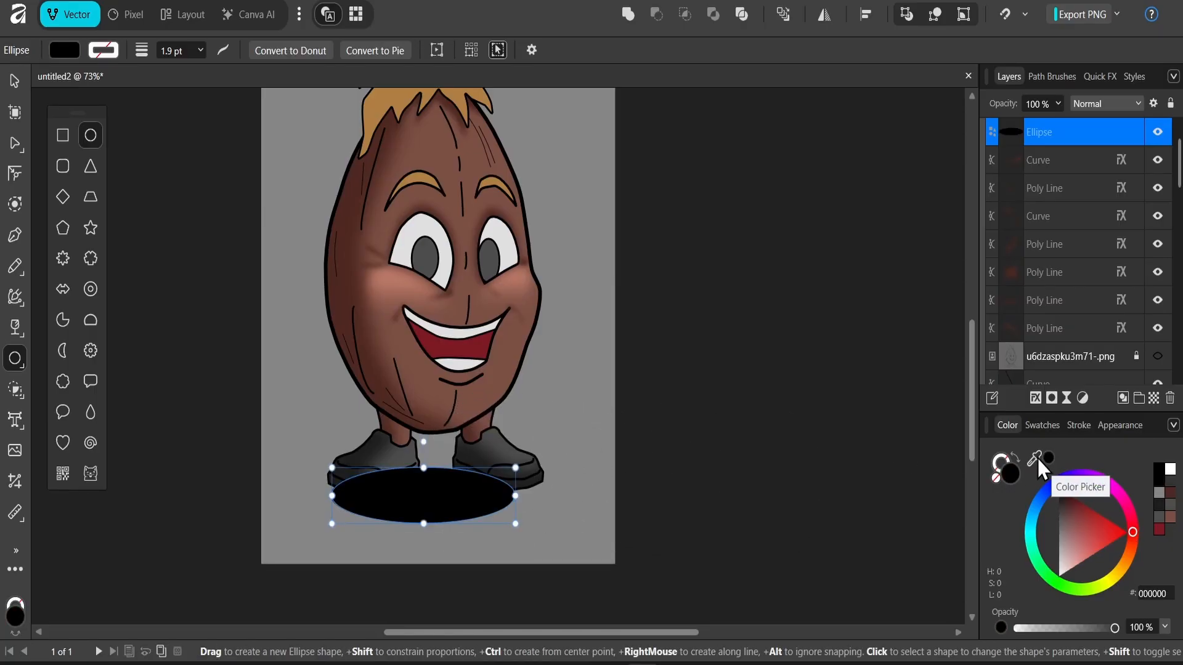
left_click_drag(1036, 458, 480, 463)
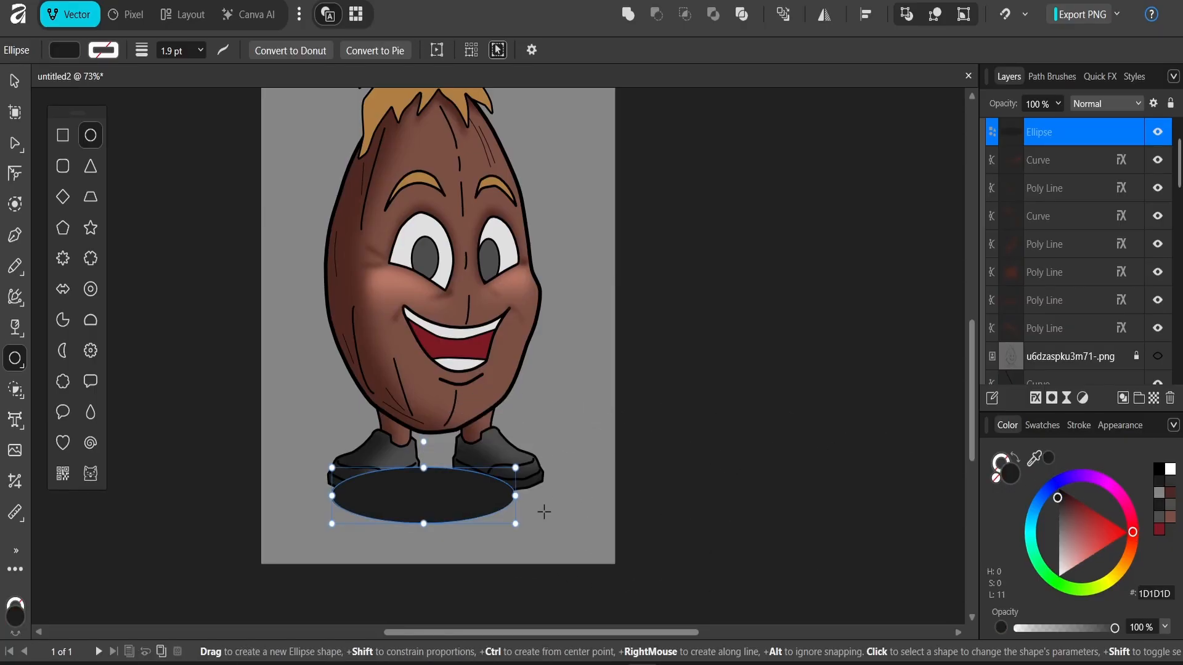
Step: Cut the ellipse and paste it inside the grey background rectangle so it sits behind the shoes
key("v")
key("ctrl+z")
left_click(487, 512)
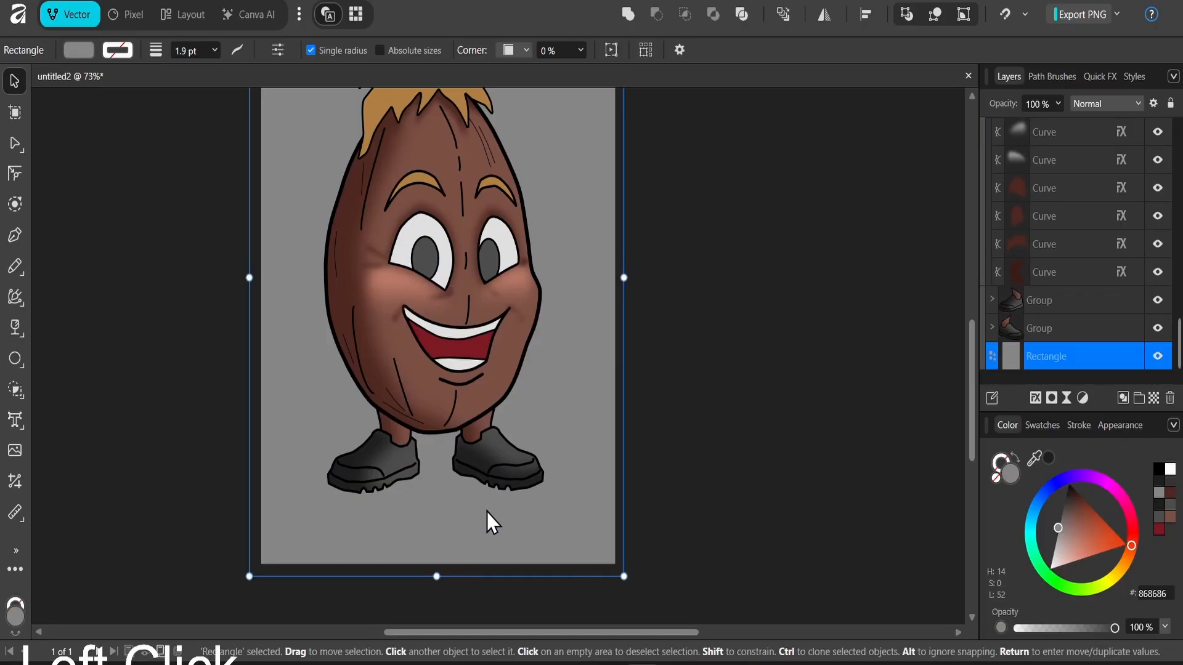
key("ctrl+alt+v")
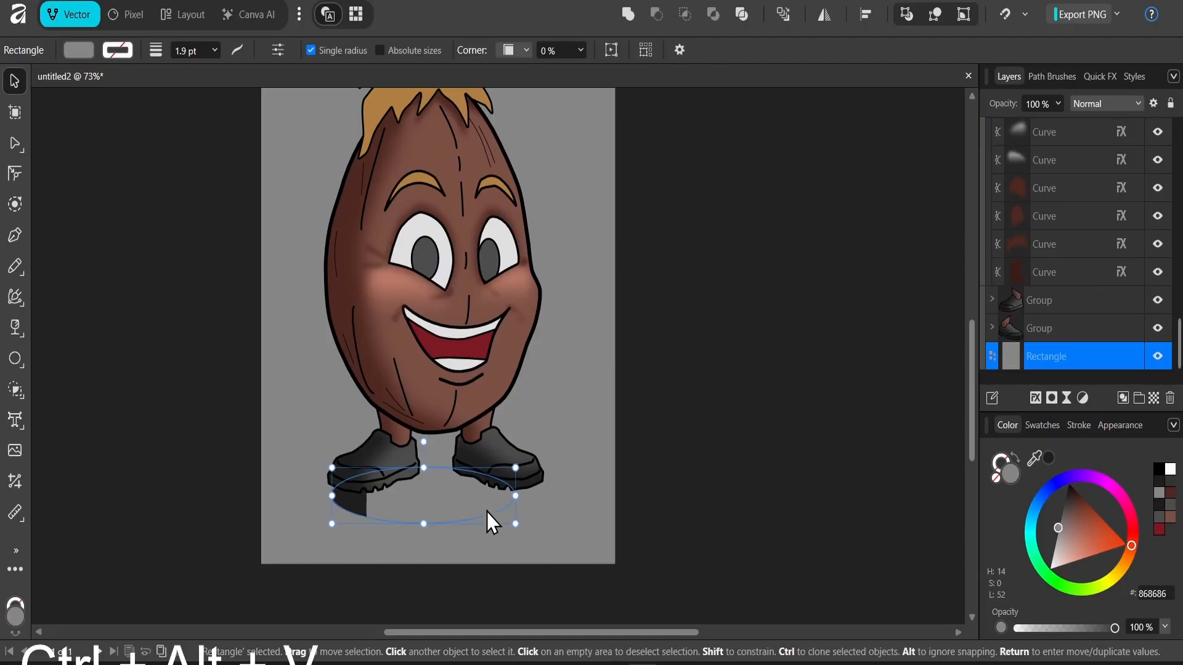
Step: Move the dark ellipse slightly up beneath the shoes and widen it past the left shoe
left_click(475, 504)
left_click_drag(475, 504, 478, 498)
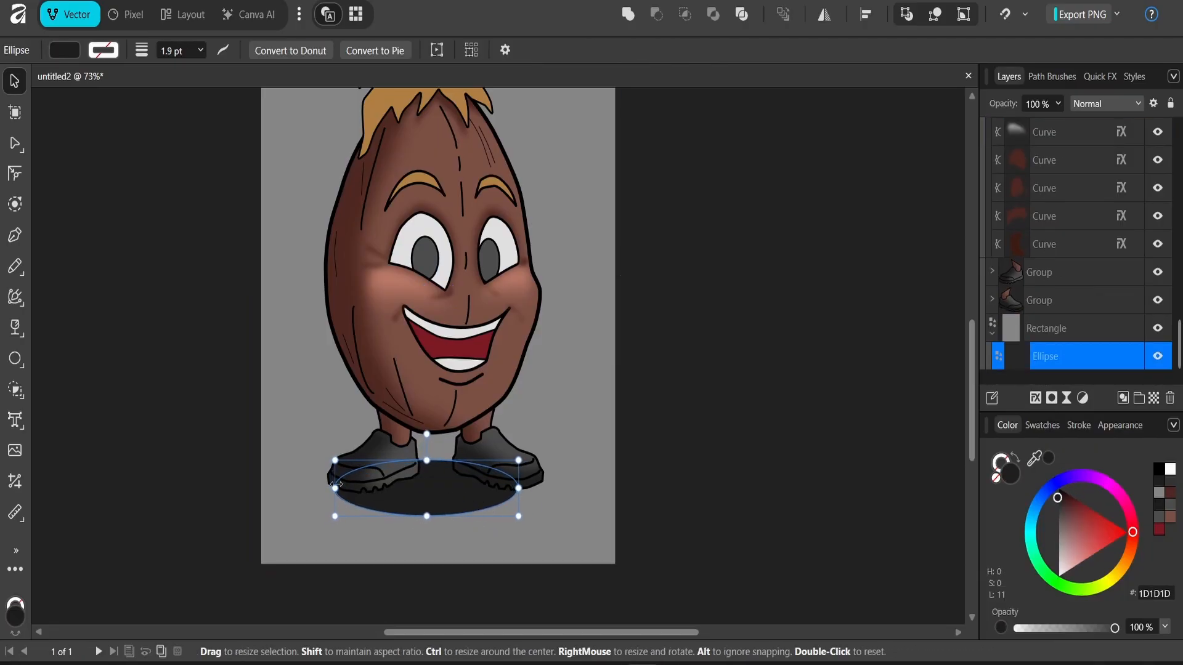
left_click_drag(334, 488, 290, 489)
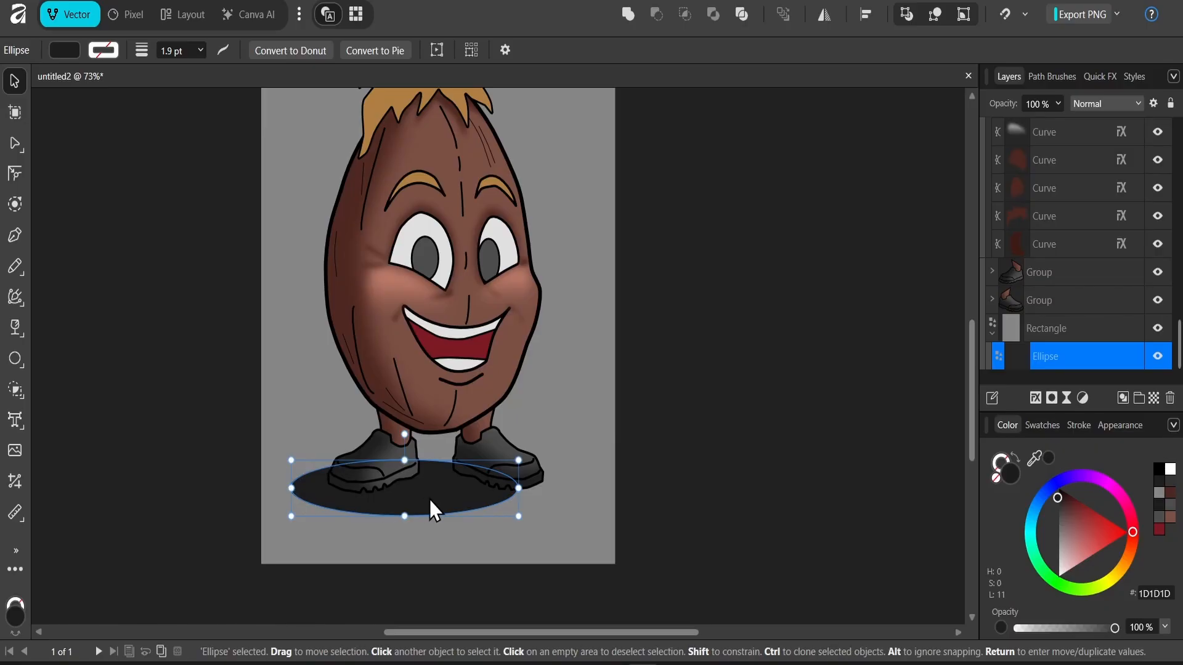
left_click_drag(430, 501, 431, 500)
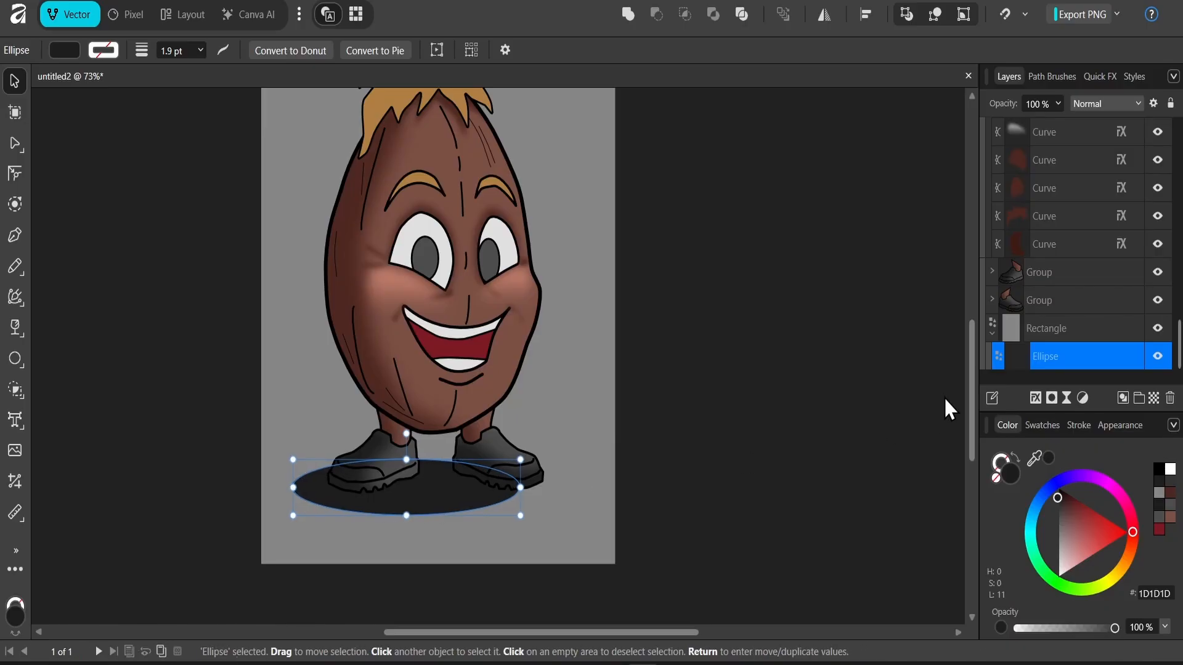
Step: Apply a Gaussian Blur layer effect with a 74.8 px radius to the ellipse and deselect it
left_click(1036, 398)
left_click(615, 290)
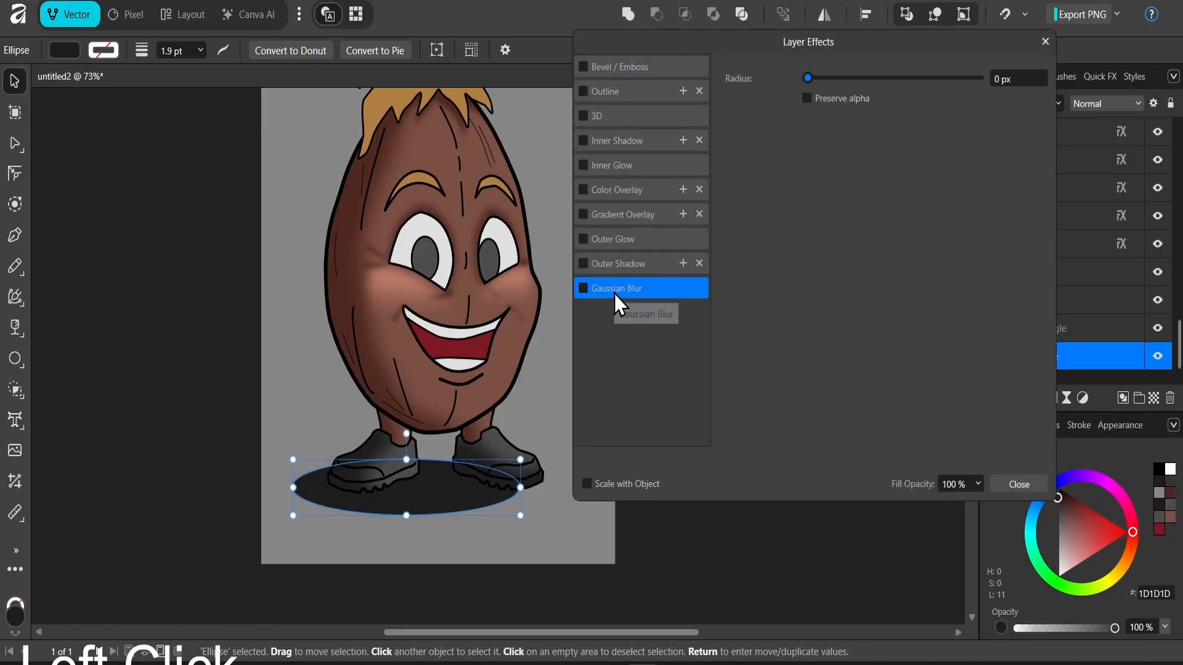
left_click(956, 78)
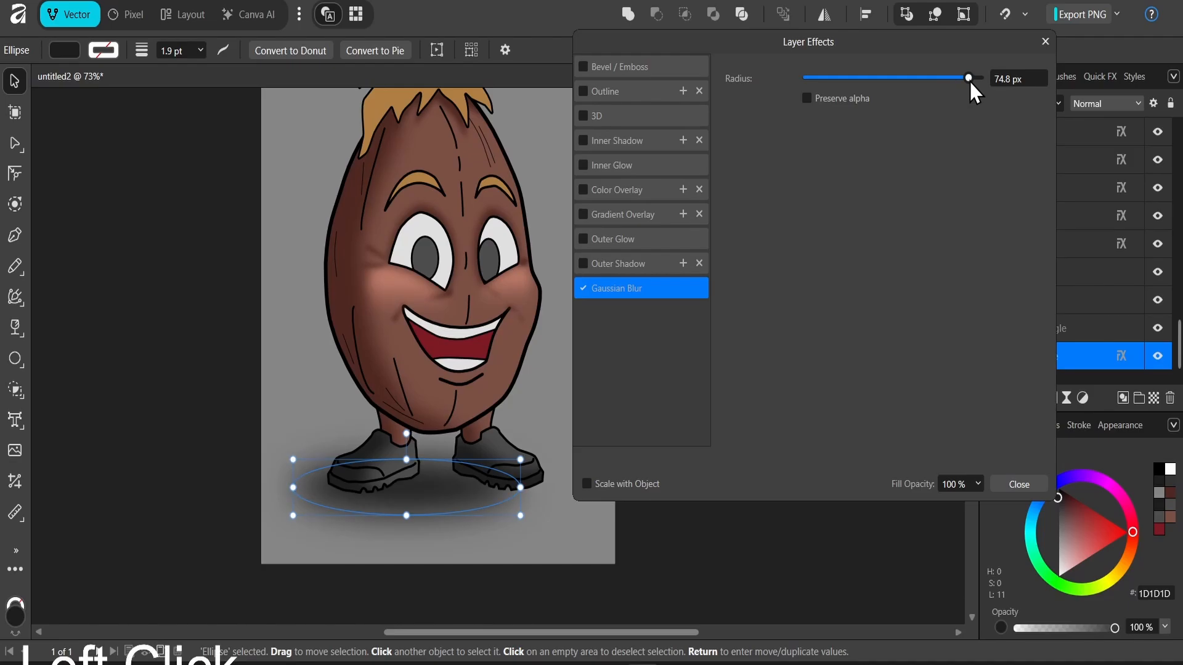
left_click(1005, 485)
left_click(665, 372)
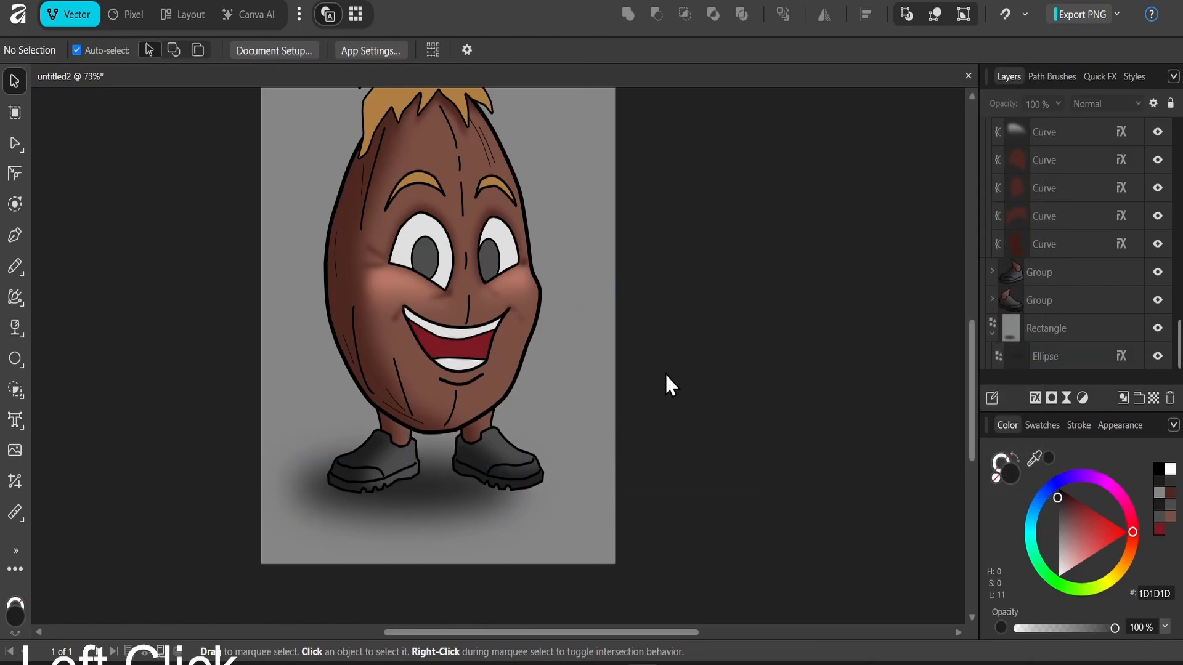
Step: Shift the blurred ground shadow slightly to the left beneath the shoes, deselect it and save the document
scroll(595, 342, "down", 3)
left_click(567, 372)
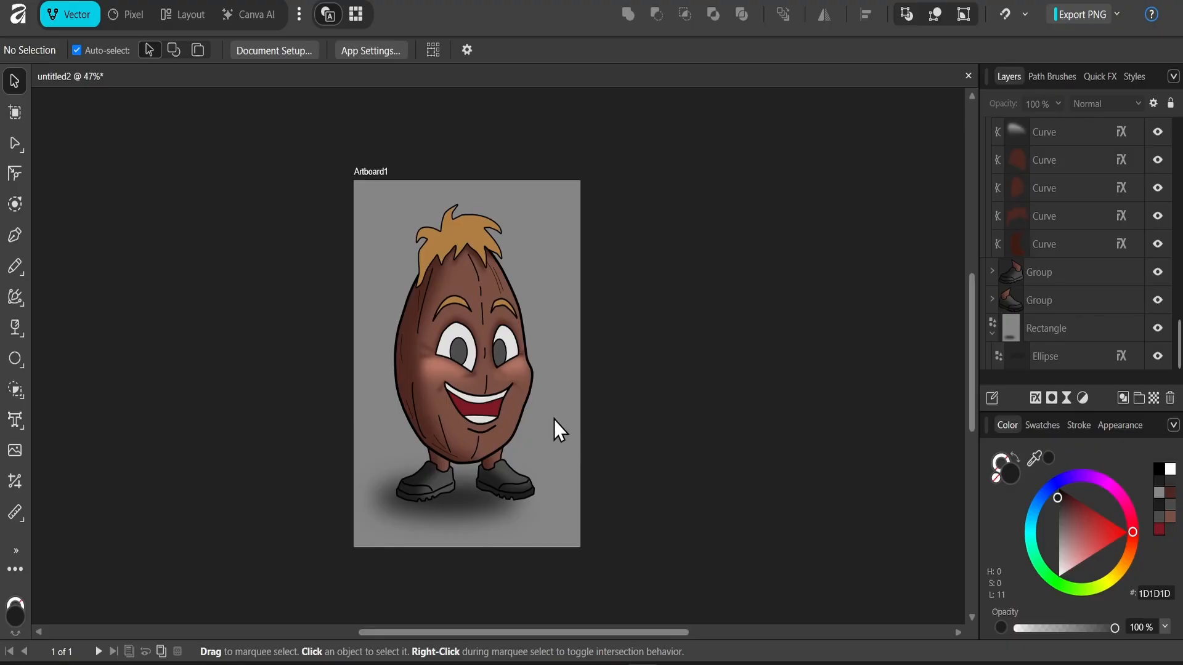
scroll(482, 497, "up", 6)
left_click(477, 524)
left_click(472, 523)
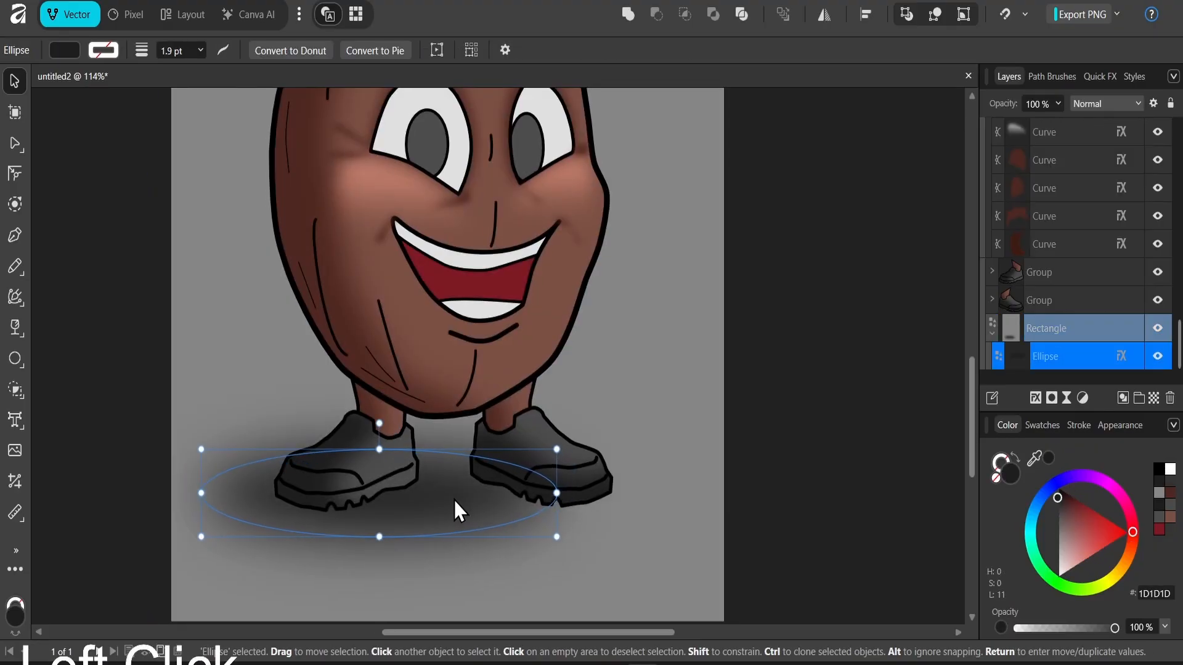
left_click(701, 342)
scroll(701, 342, "down", 3)
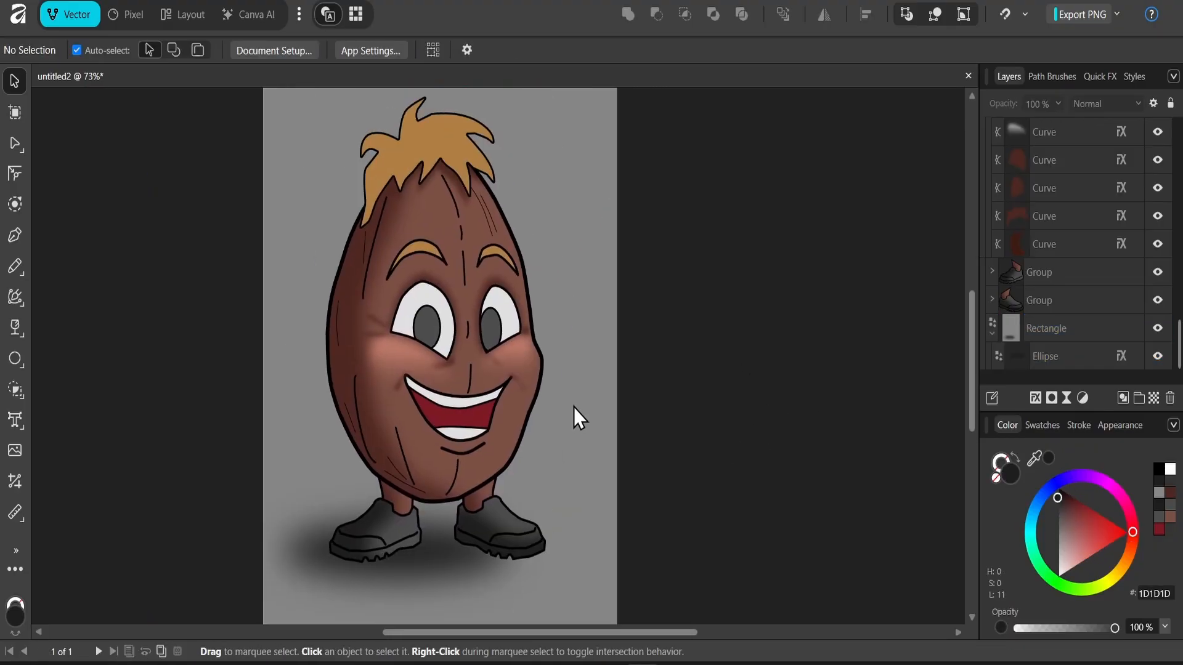
key("ctrl+s")
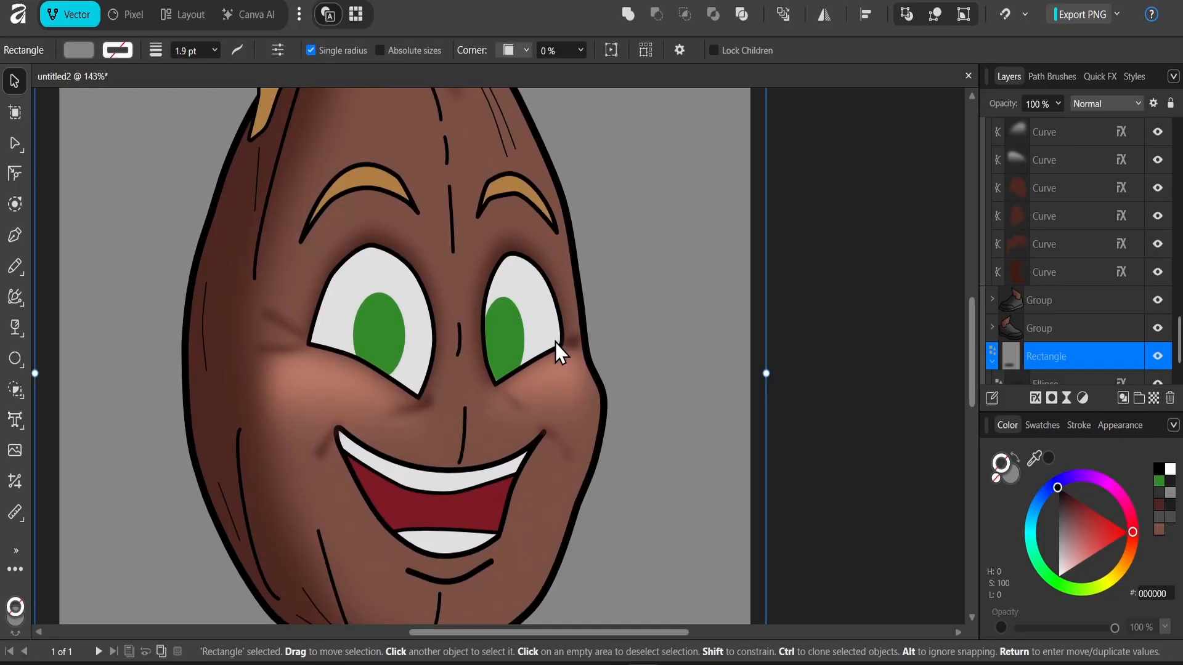
Step: Switch to the image viewer to examine the mushroom character's shading stages, and return to the drawing
scroll(468, 324, "up", 1)
scroll(468, 324, "up", 1)
key("alt+Tab")
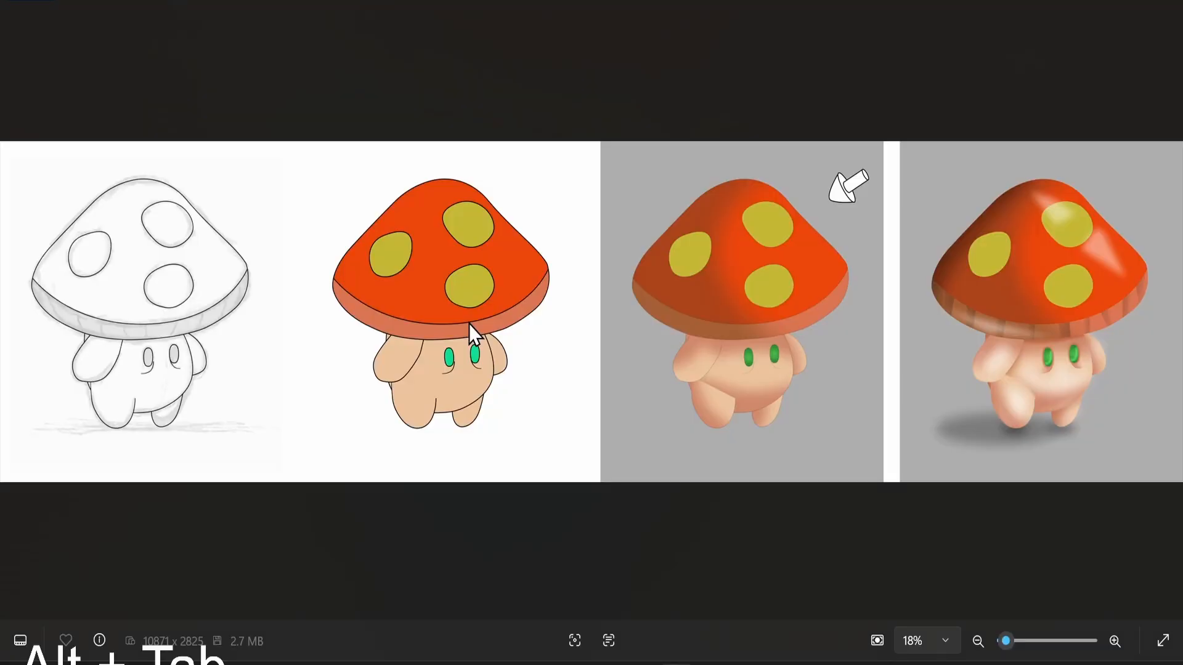
key("alt+Tab")
Step: Apply a radial gradient fill to the green iris of the right eye and extend its end point beyond the iris's right edge
scroll(476, 333, "up", 2)
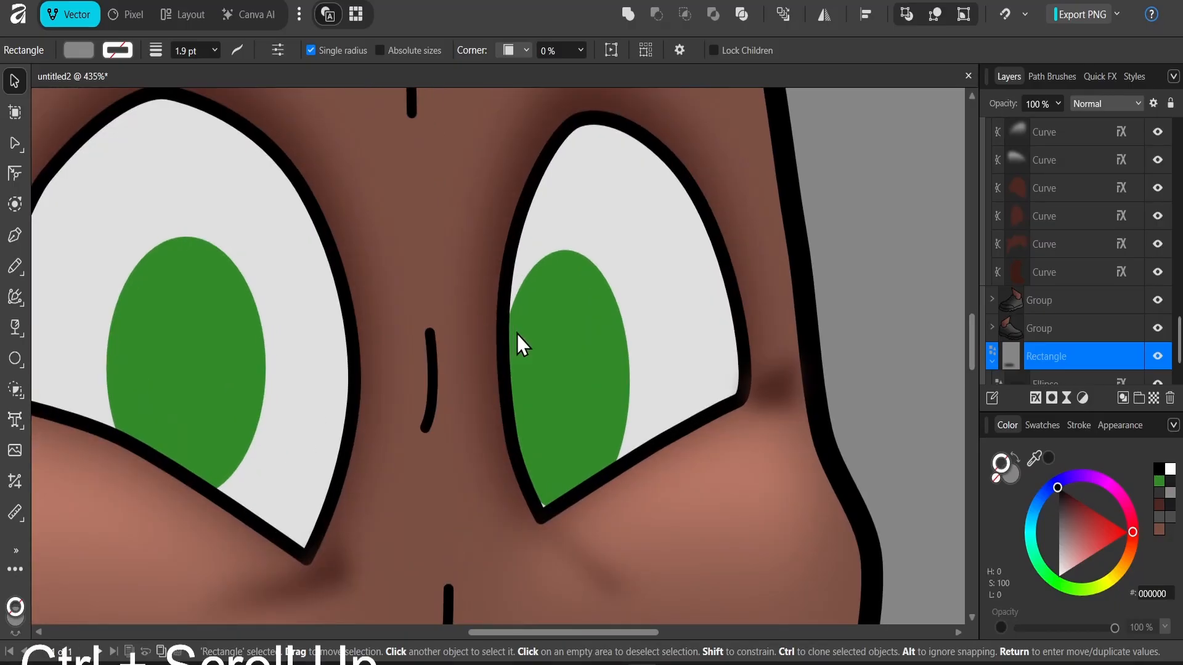
left_click(722, 362)
left_click(723, 362)
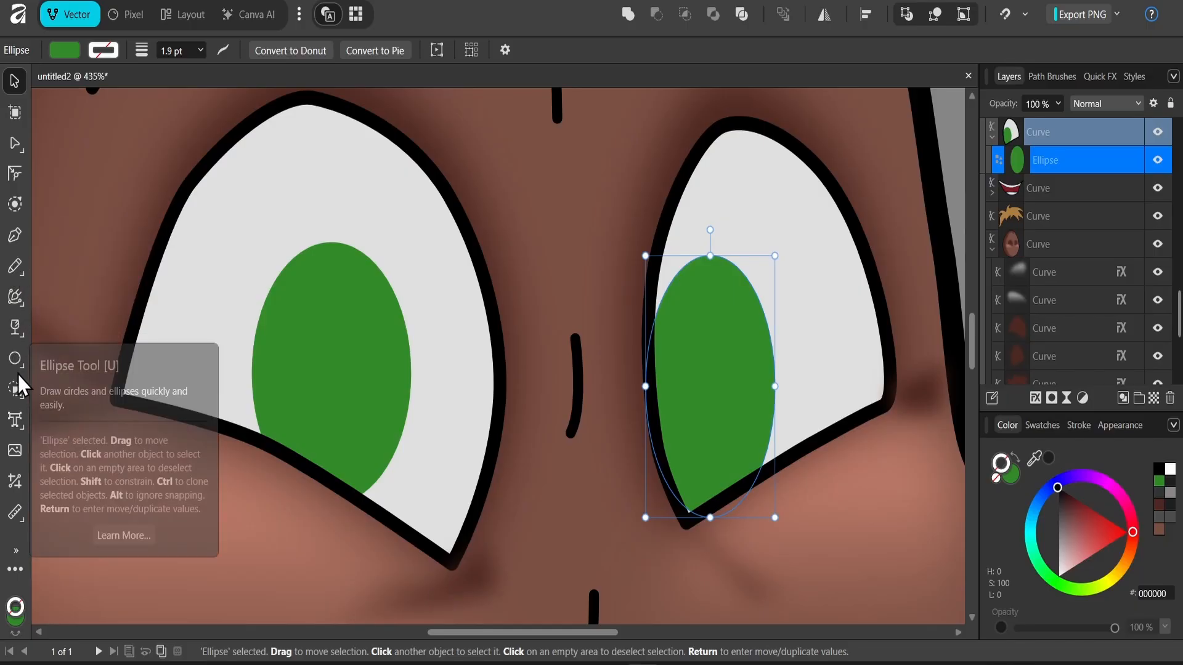
left_click(15, 327)
left_click(62, 128)
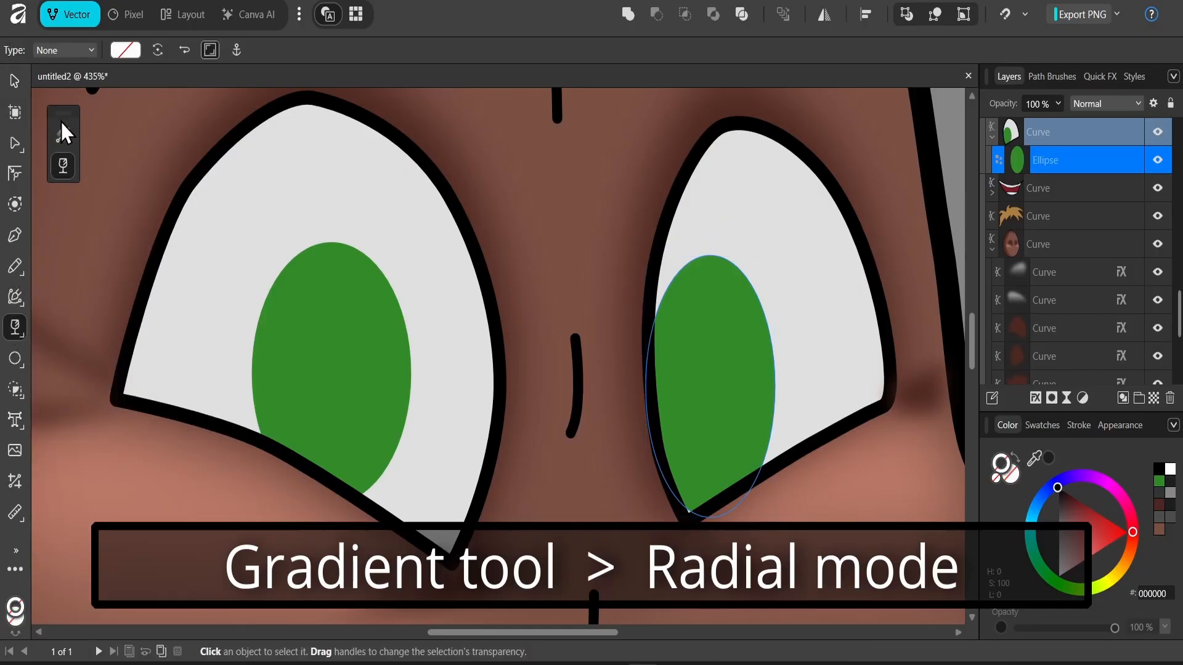
left_click(176, 52)
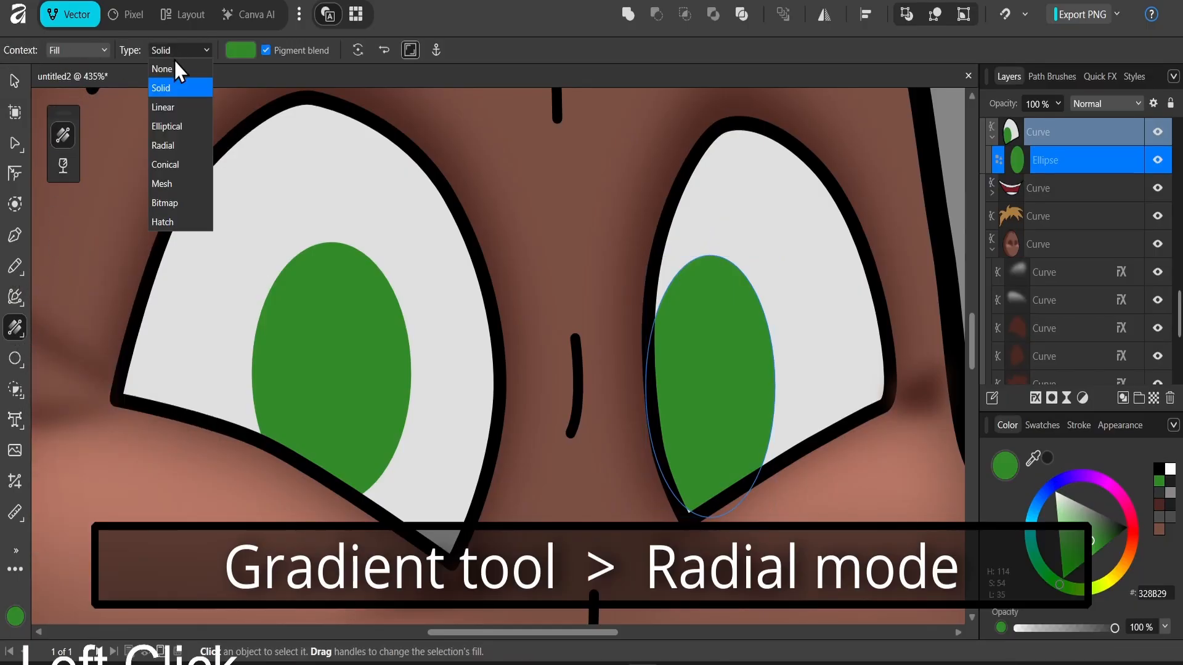
left_click(177, 143)
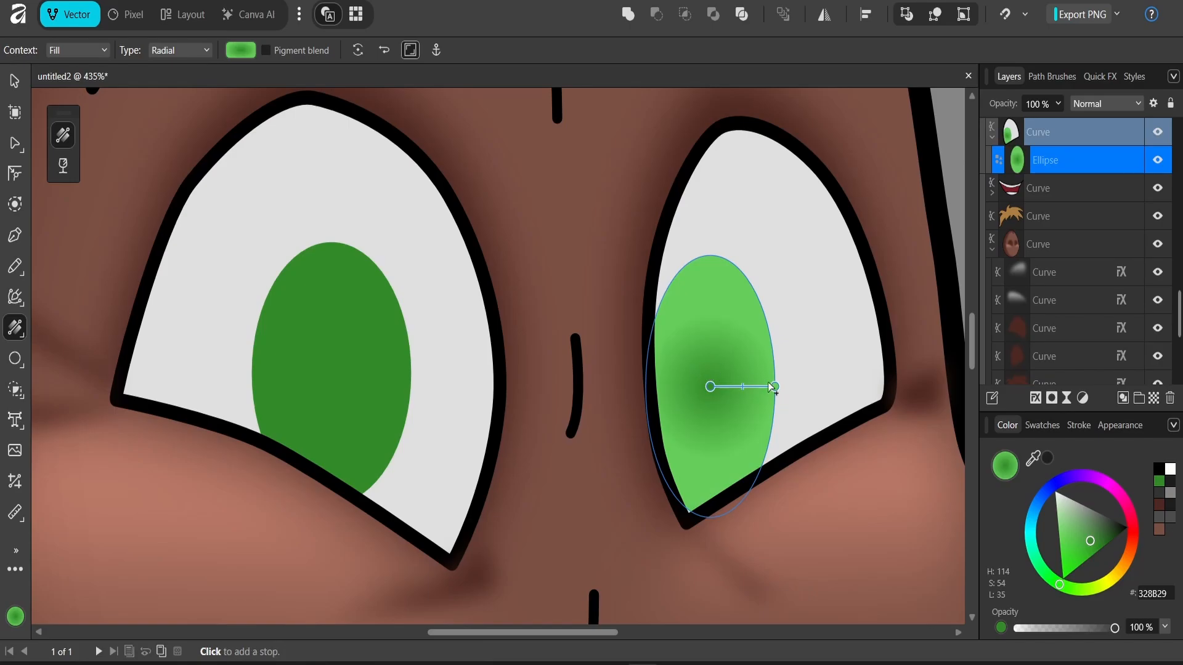
left_click_drag(775, 386, 812, 384)
Step: Reverse the right iris's gradient so the lighter green is at the centre and the darker green outside
left_click(242, 49)
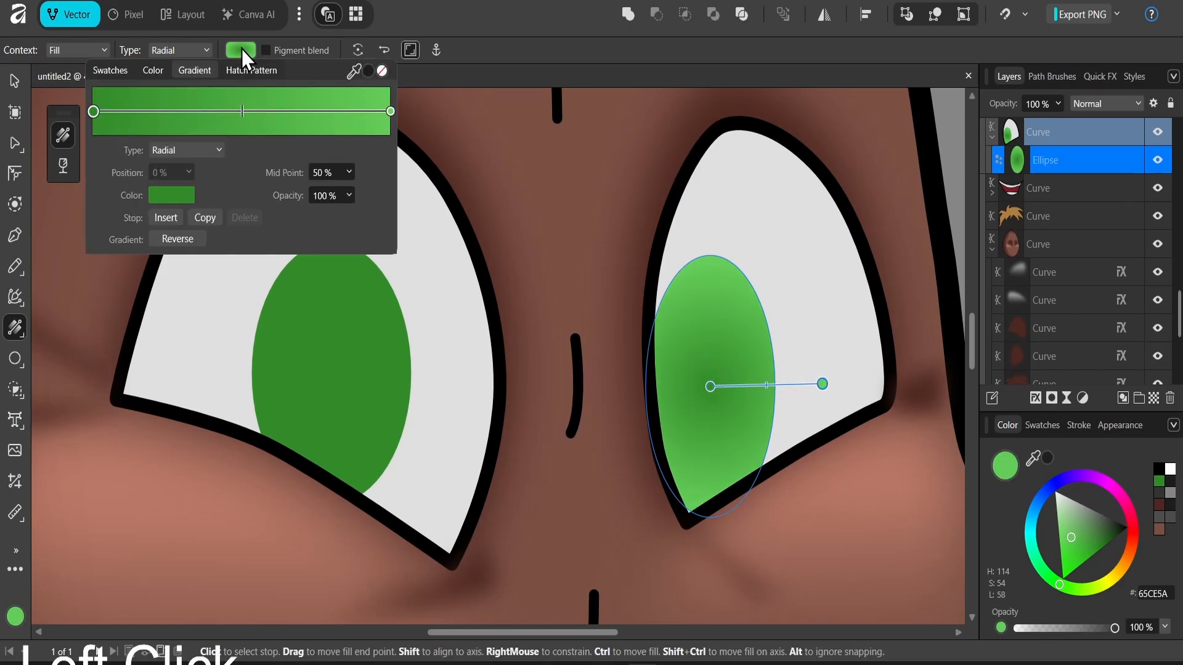
left_click(391, 110)
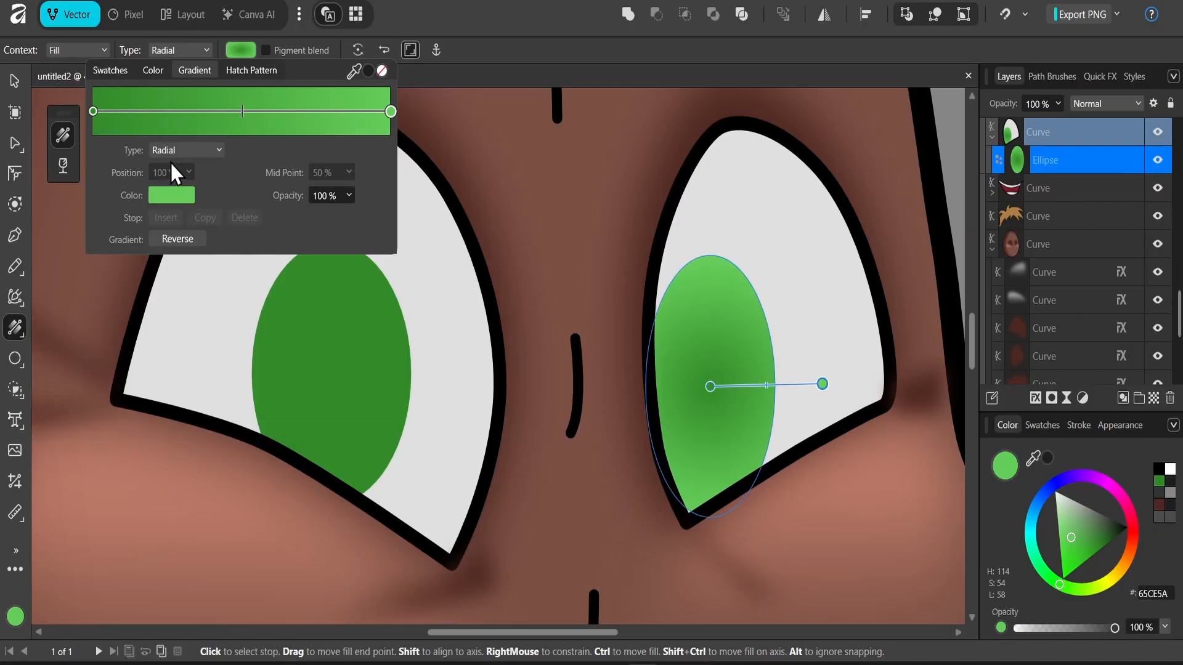
left_click(178, 239)
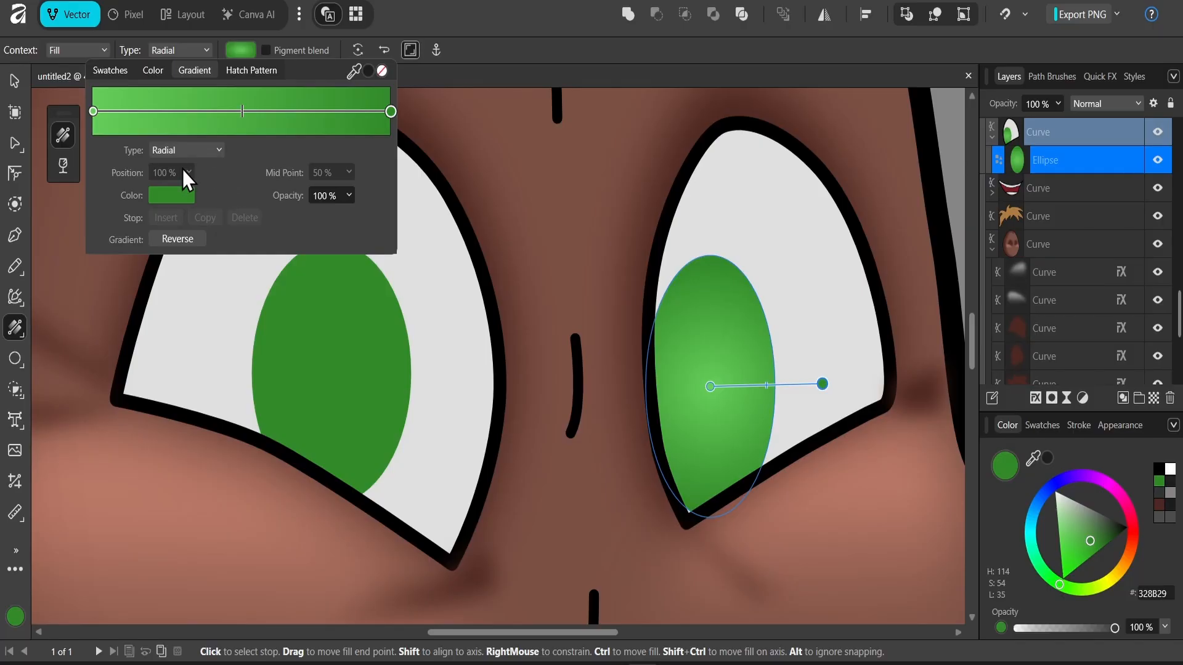
Step: Darken the outer stop of the right iris's radial gradient to dark green 074900 and close the gradient settings
double_click(389, 112)
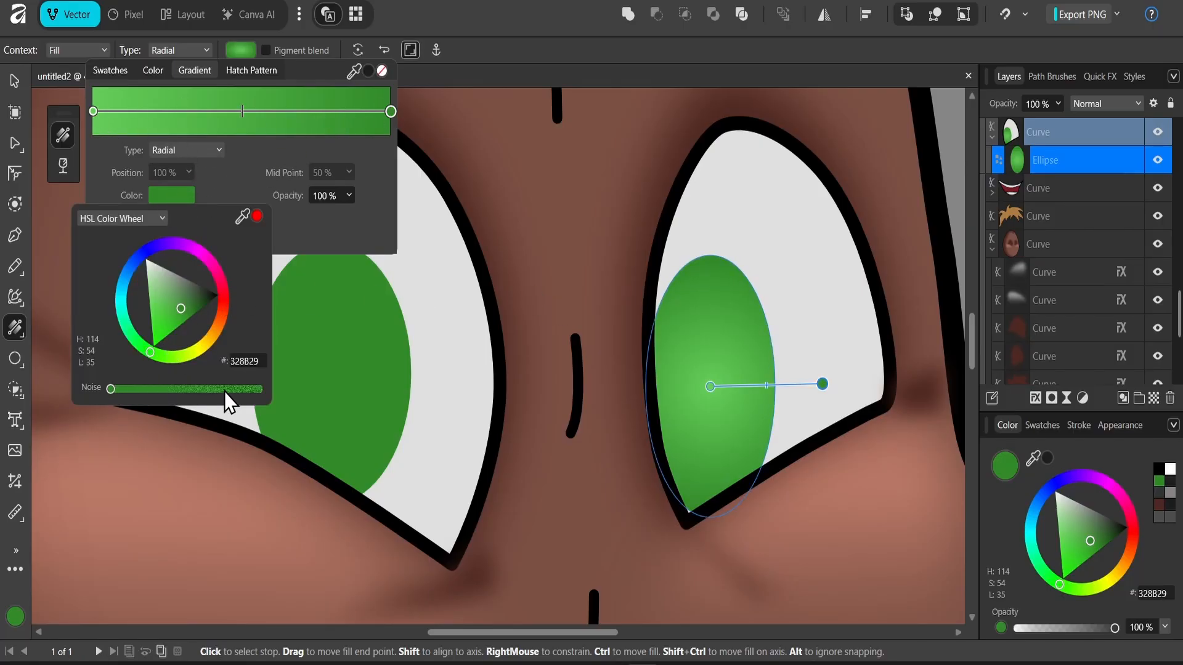
left_click_drag(145, 391, 4, 374)
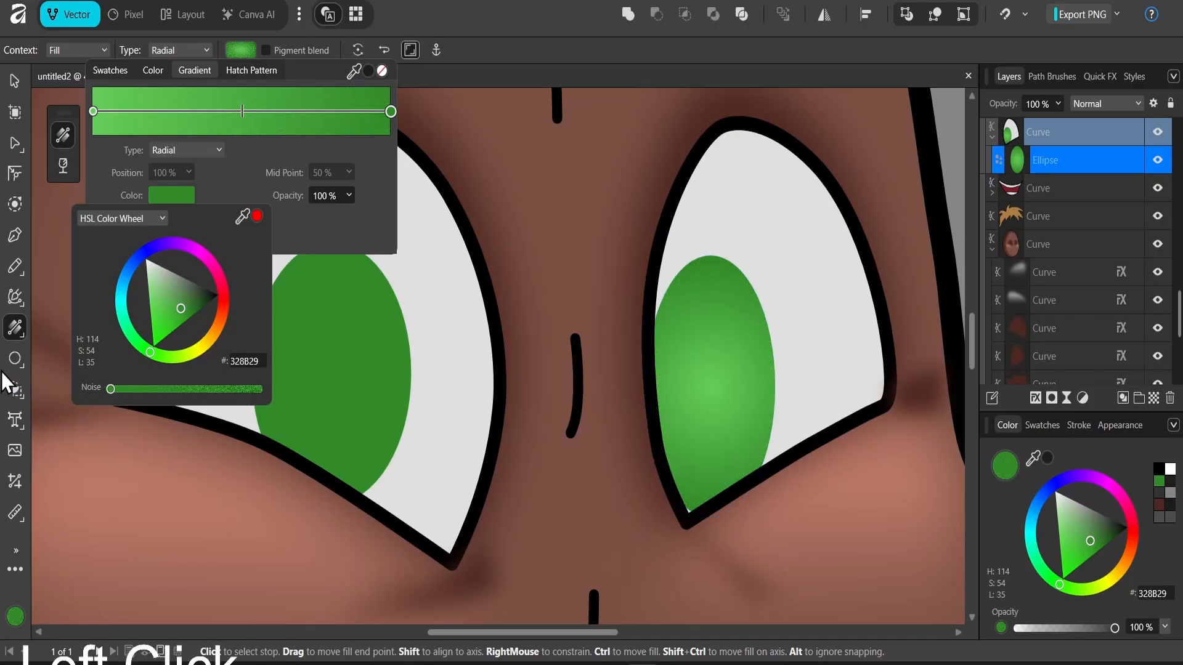
left_click_drag(187, 305, 221, 324)
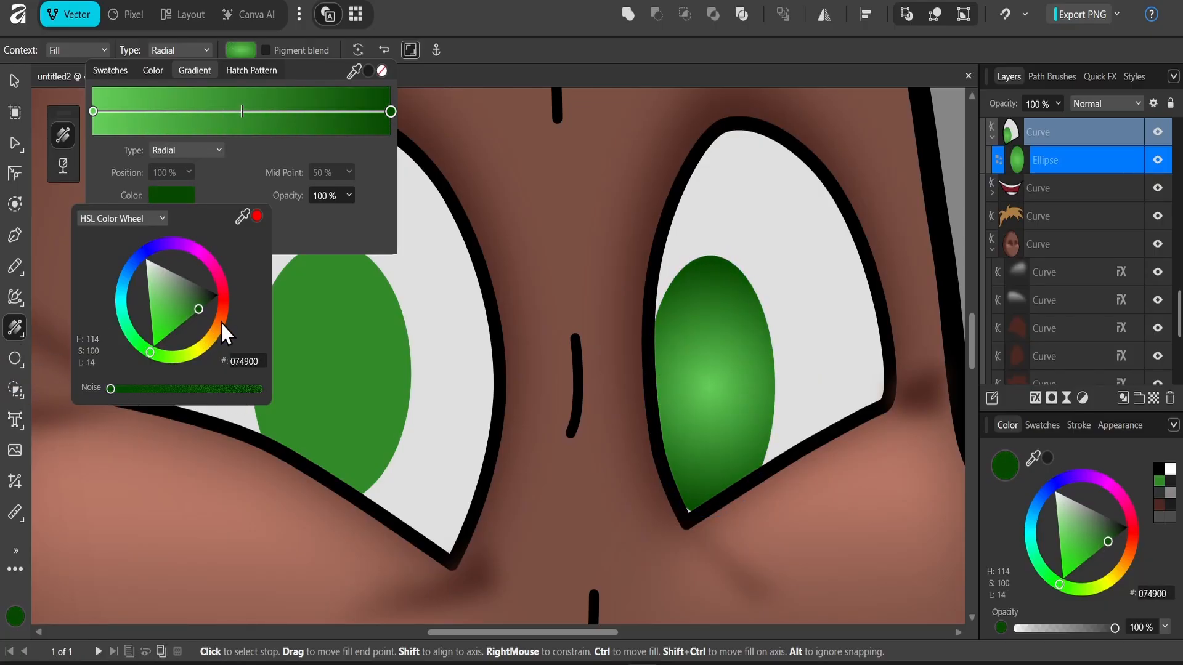
left_click(257, 160)
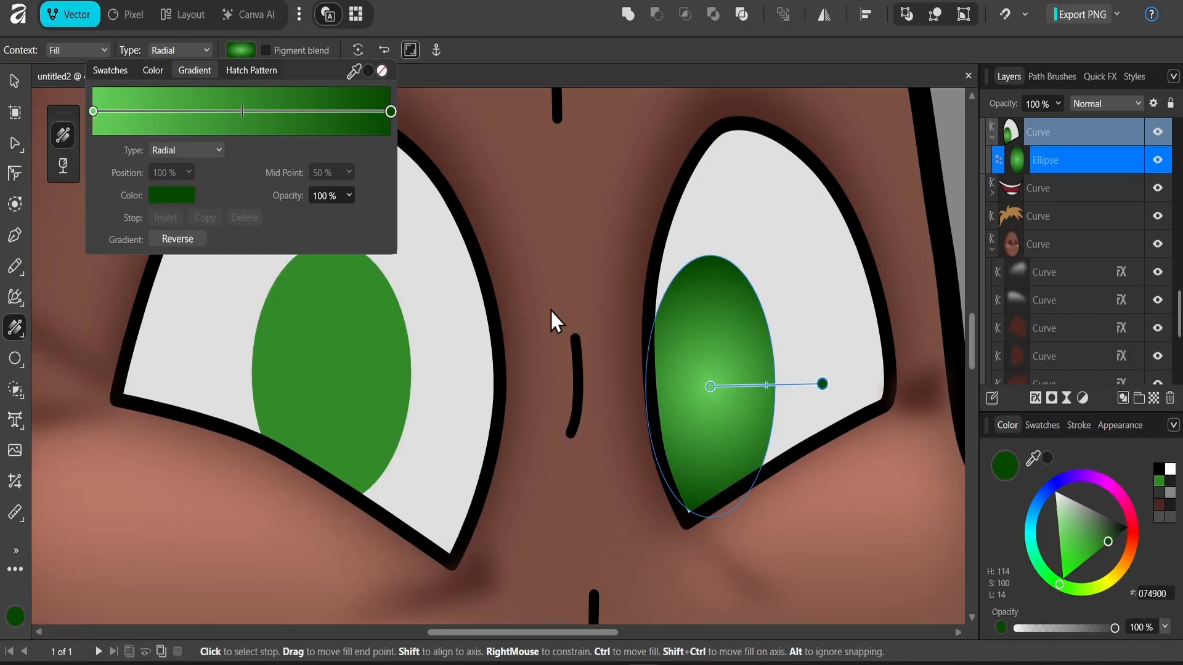
left_click(471, 52)
Step: Copy the right iris's gradient style onto the left iris, deselect it and save the document
key("v")
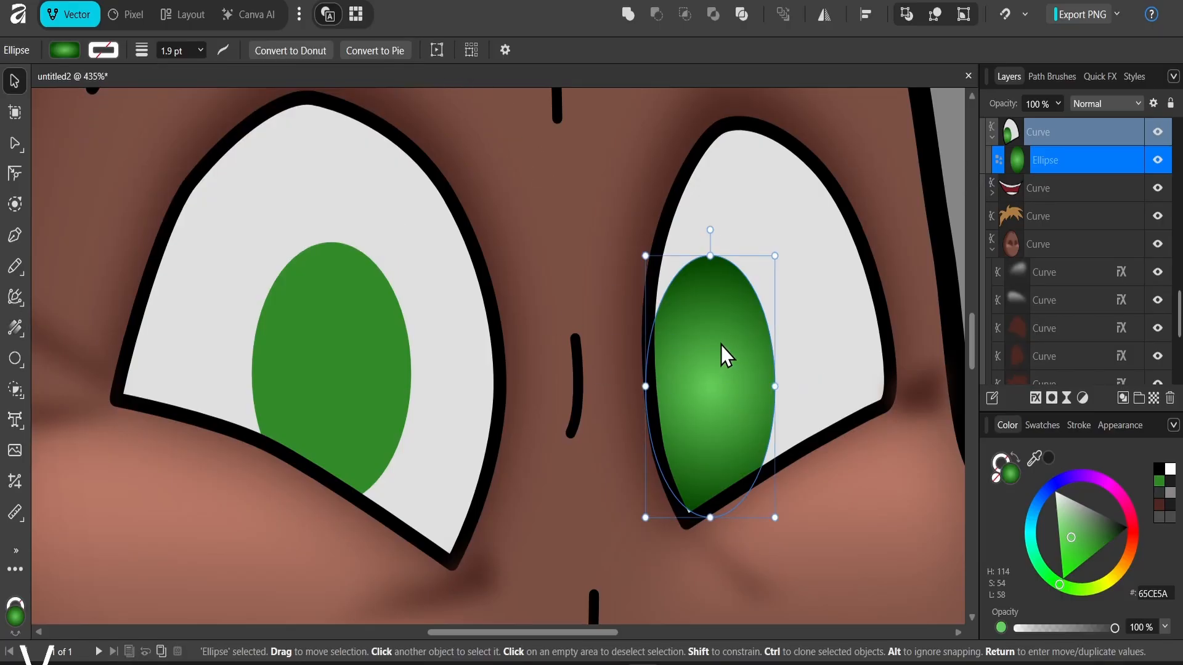
key("ctrl+c")
left_click(340, 342)
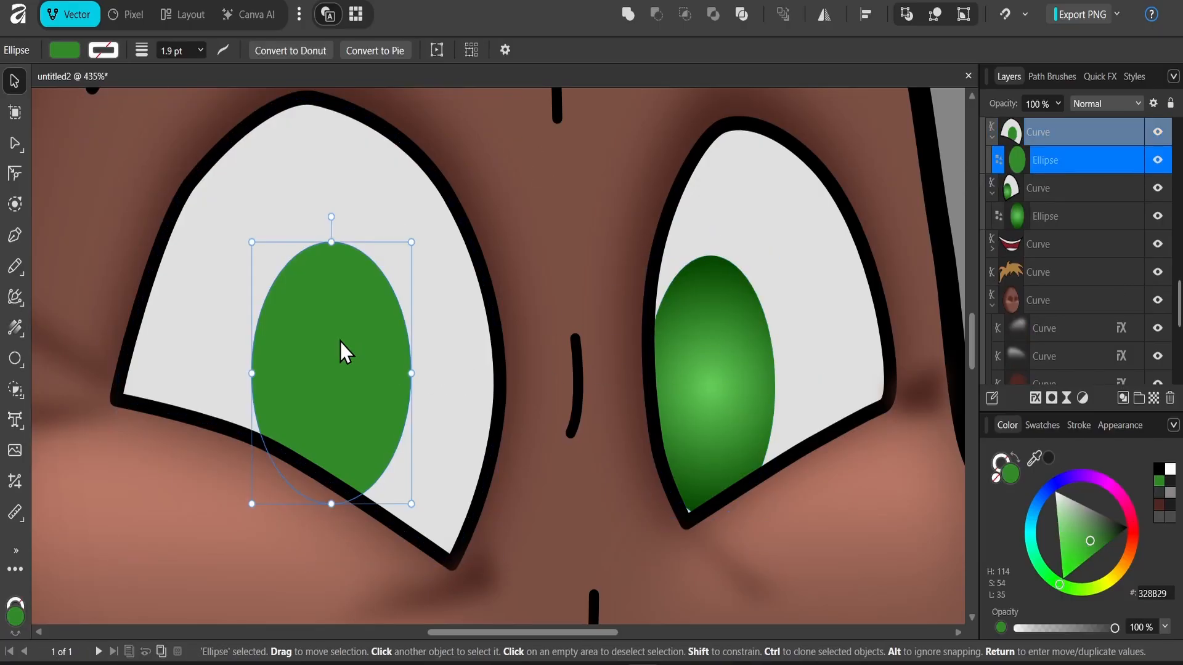
key("ctrl+shift+v")
scroll(340, 342, "down", 5)
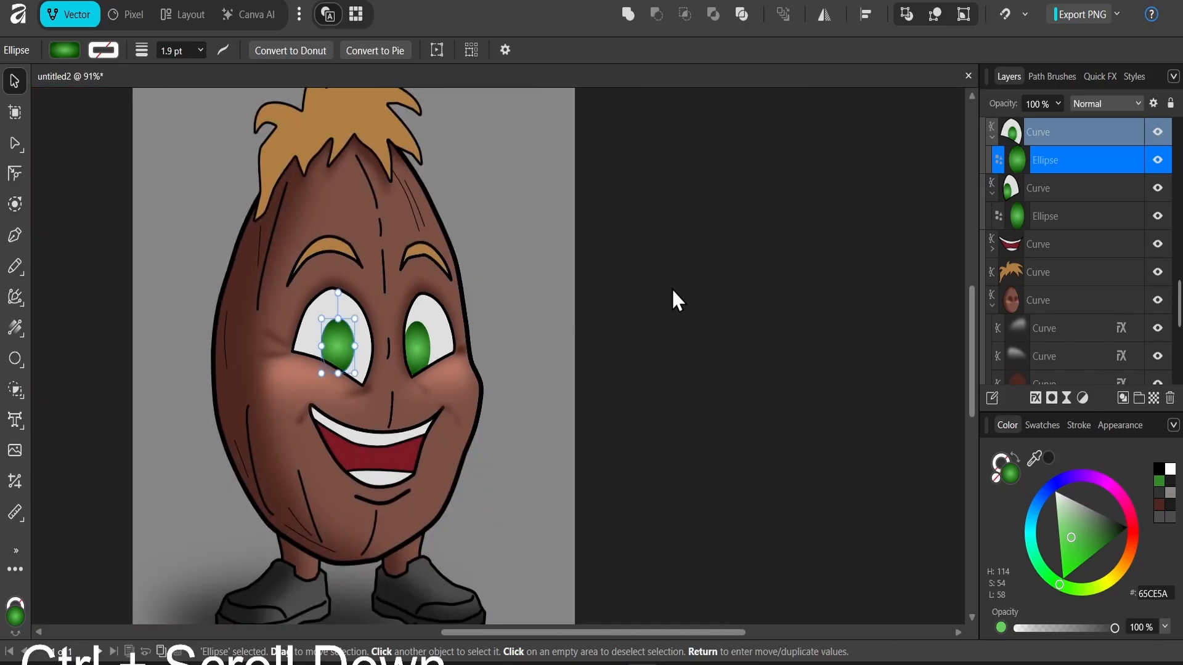
left_click(673, 299)
left_click_drag(462, 336, 518, 365)
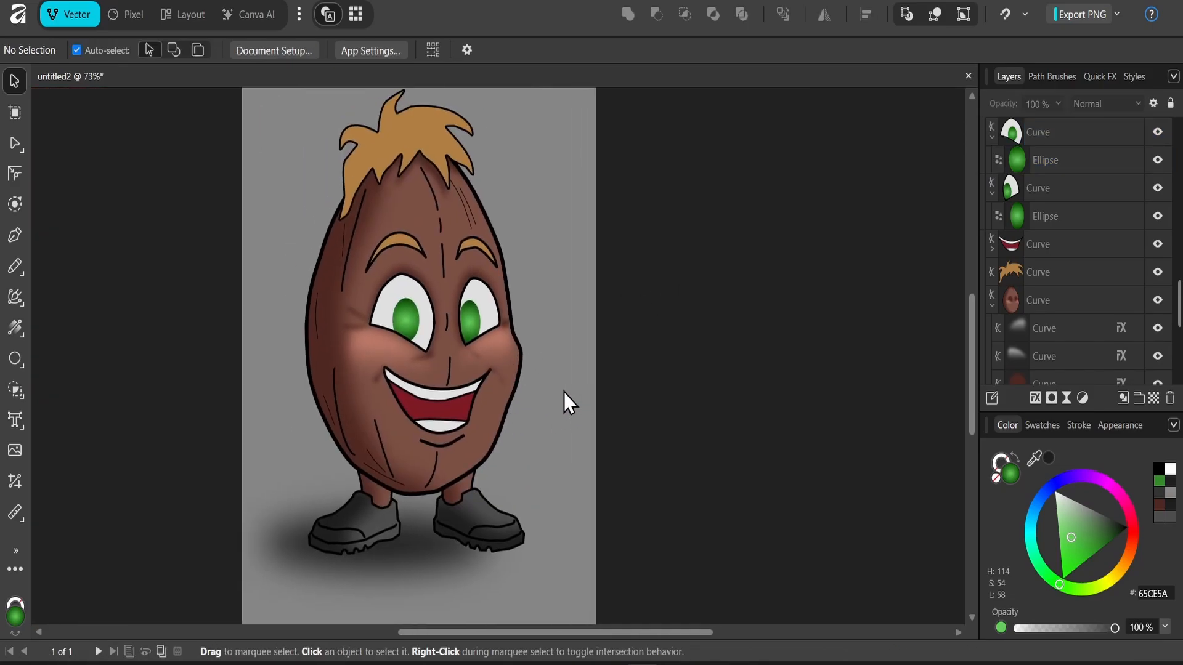
key("ctrl+s")
Step: Select the right eye and set up the Path Brush Tool with light green 58BC4E sampled from the iris
scroll(427, 312, "up", 8)
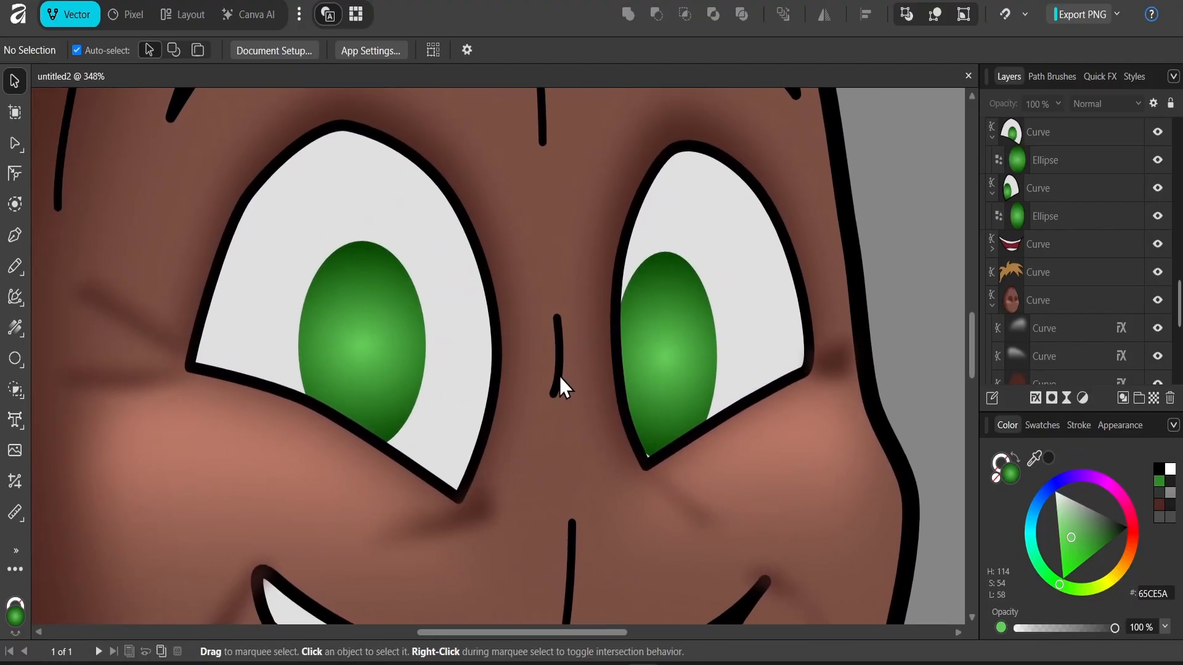
left_click(691, 358)
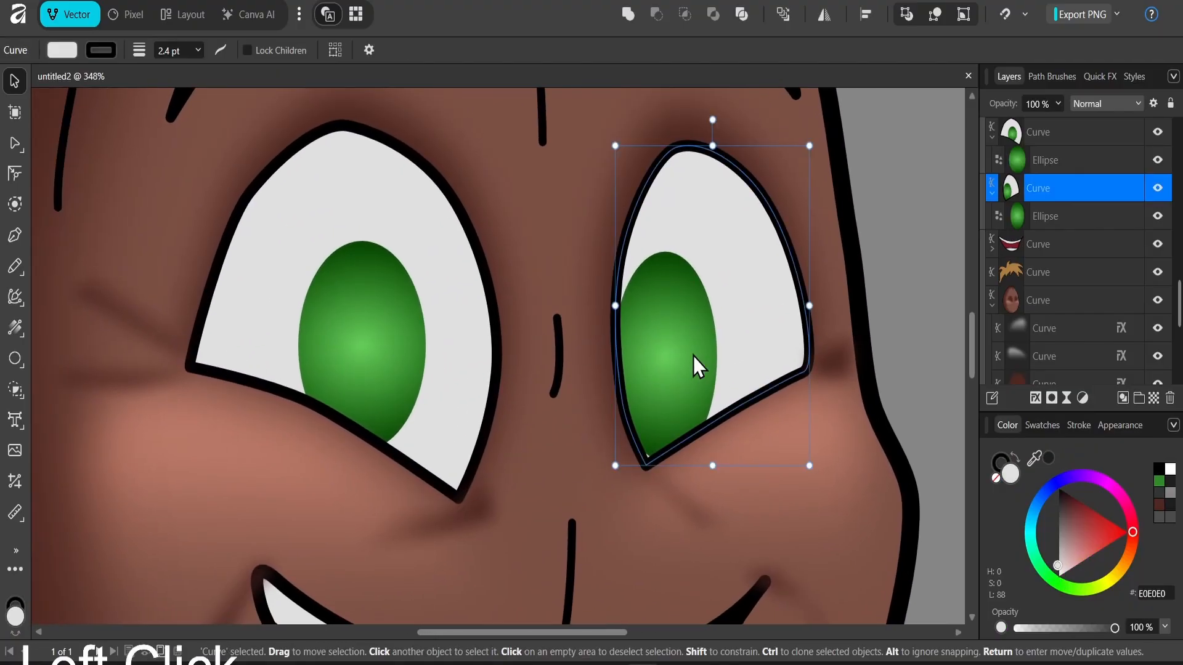
left_click(16, 296)
left_click(16, 266)
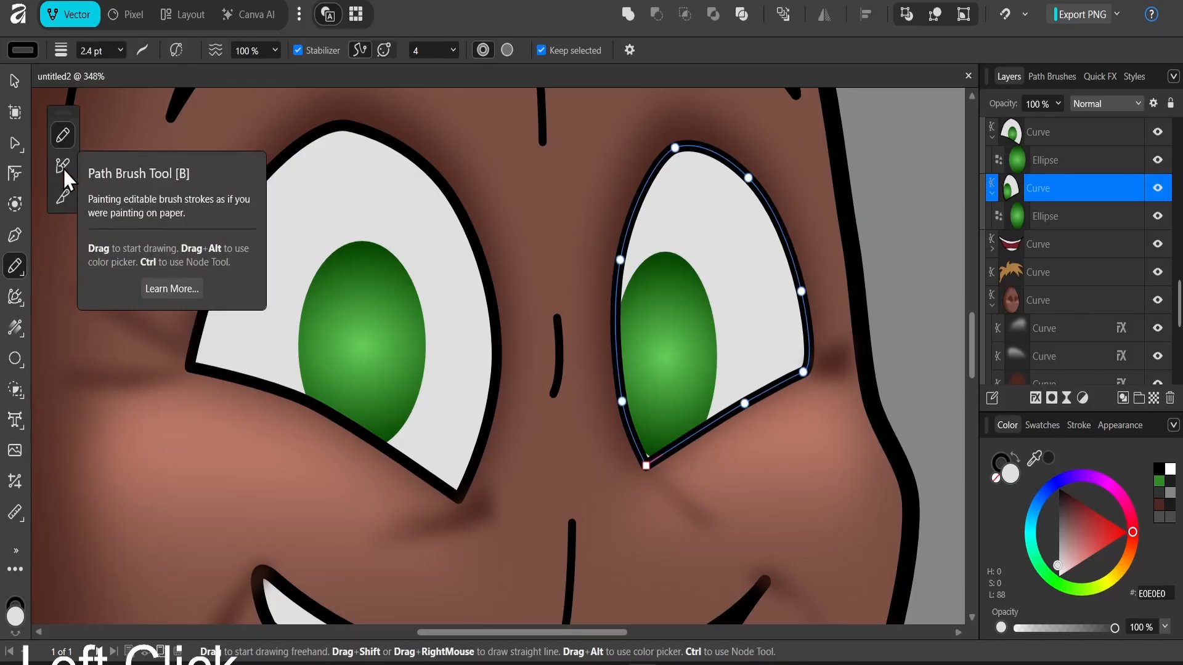
left_click(63, 165)
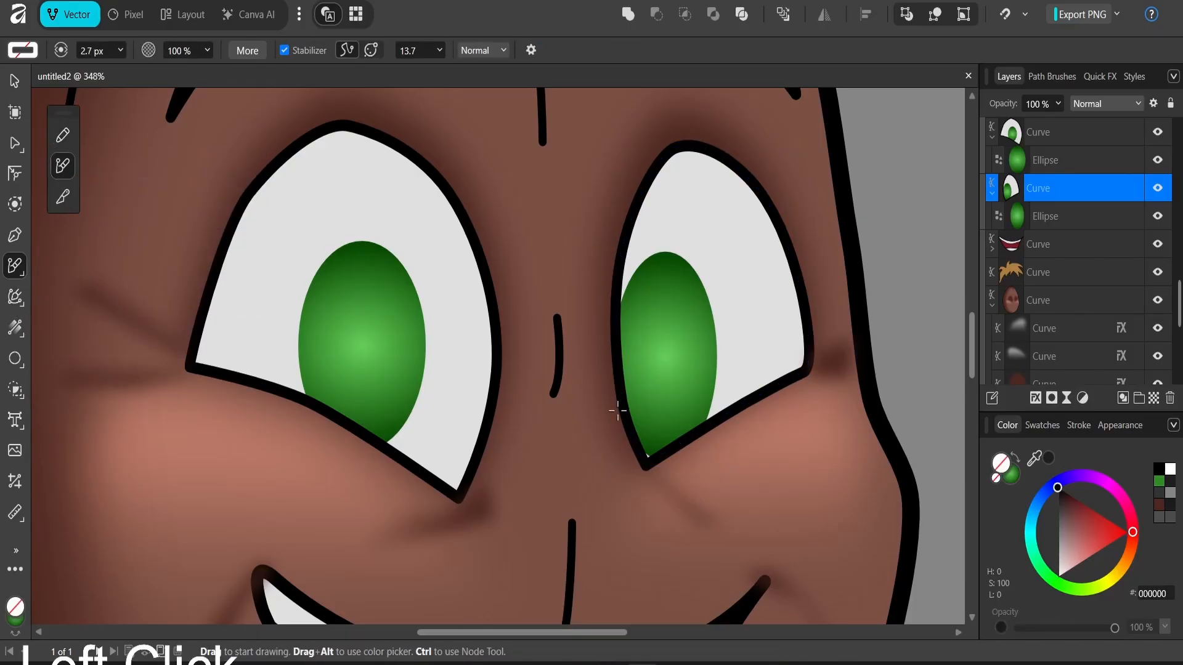
left_click(1011, 474)
left_click_drag(1034, 459, 735, 373)
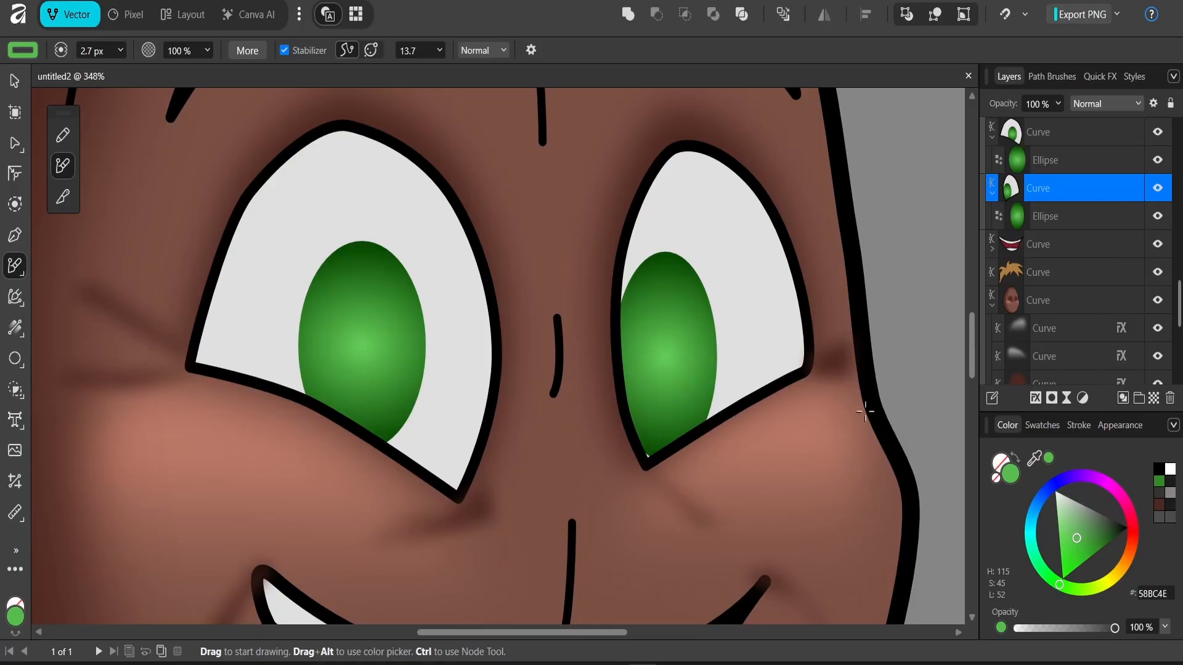
Step: Try a thin highlight stroke on the right iris, undo it, and set the brush stroke width to 5.3 pt
mouse_move(681, 301)
left_mouse_down()
mouse_move(691, 376)
mouse_move(678, 409)
left_mouse_up()
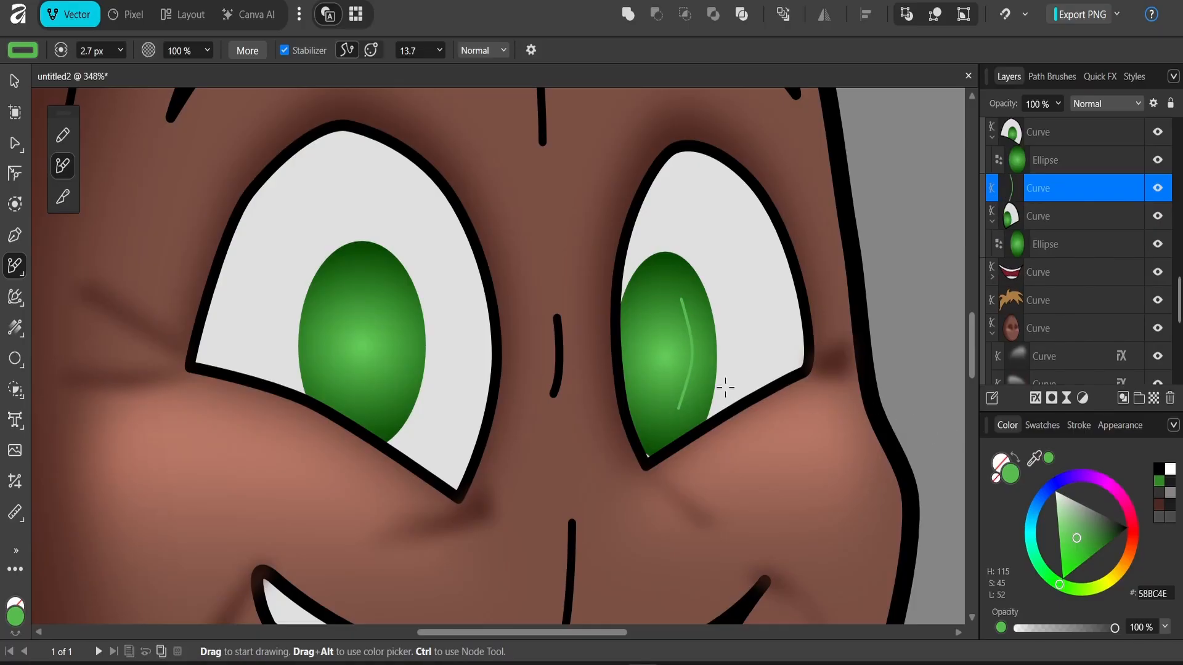
key("ctrl+z")
left_click(1077, 426)
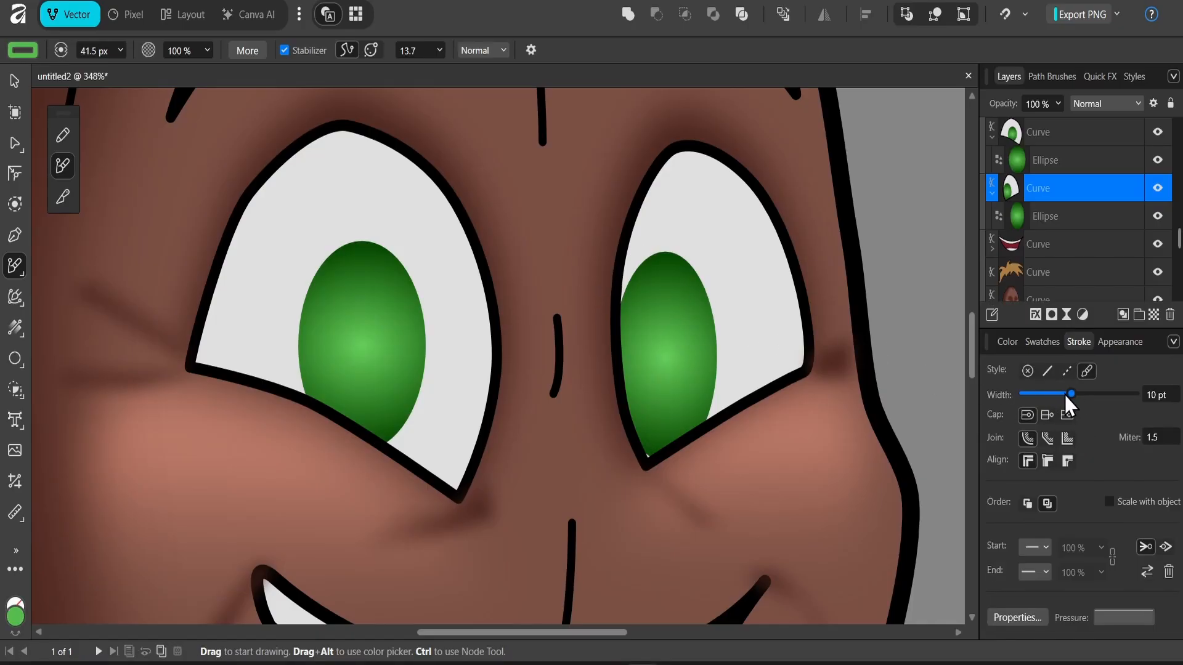
left_click_drag(1065, 394, 1059, 394)
Step: Draw a curved highlight down the right side of each iris and move the left iris's highlight above its eye in the layer order
mouse_move(681, 294)
left_mouse_down()
mouse_move(690, 373)
mouse_move(677, 425)
left_mouse_up()
mouse_move(377, 276)
left_mouse_down()
mouse_move(390, 348)
mouse_move(372, 420)
left_mouse_up()
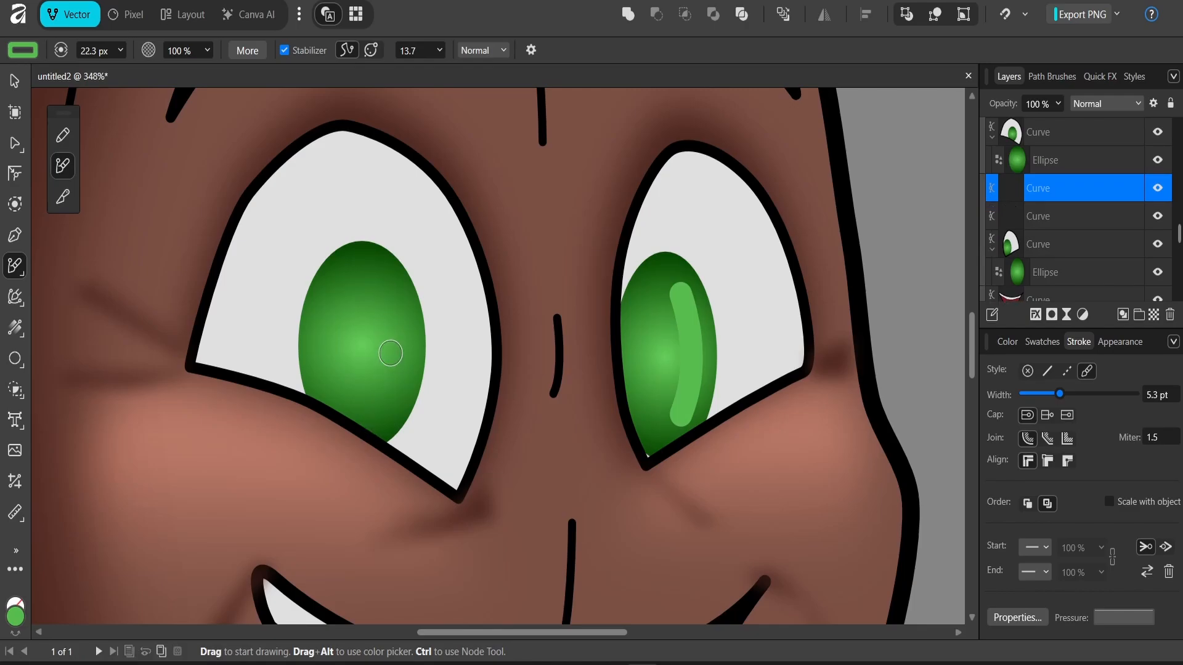
key("v")
mouse_move(1014, 199)
left_mouse_down()
mouse_move(1021, 138)
mouse_move(1011, 203)
mouse_move(1012, 184)
left_mouse_up()
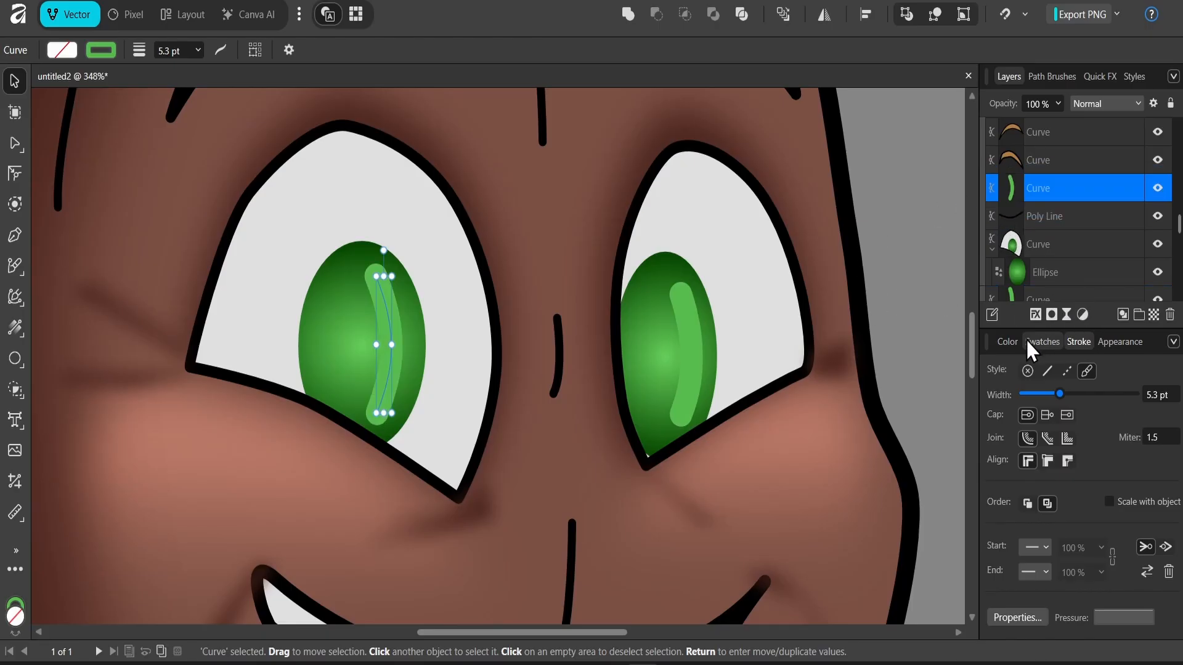
Step: Apply a Gaussian Blur with a 7.4 px radius to the left iris's highlight
left_click(1034, 317)
left_click(605, 290)
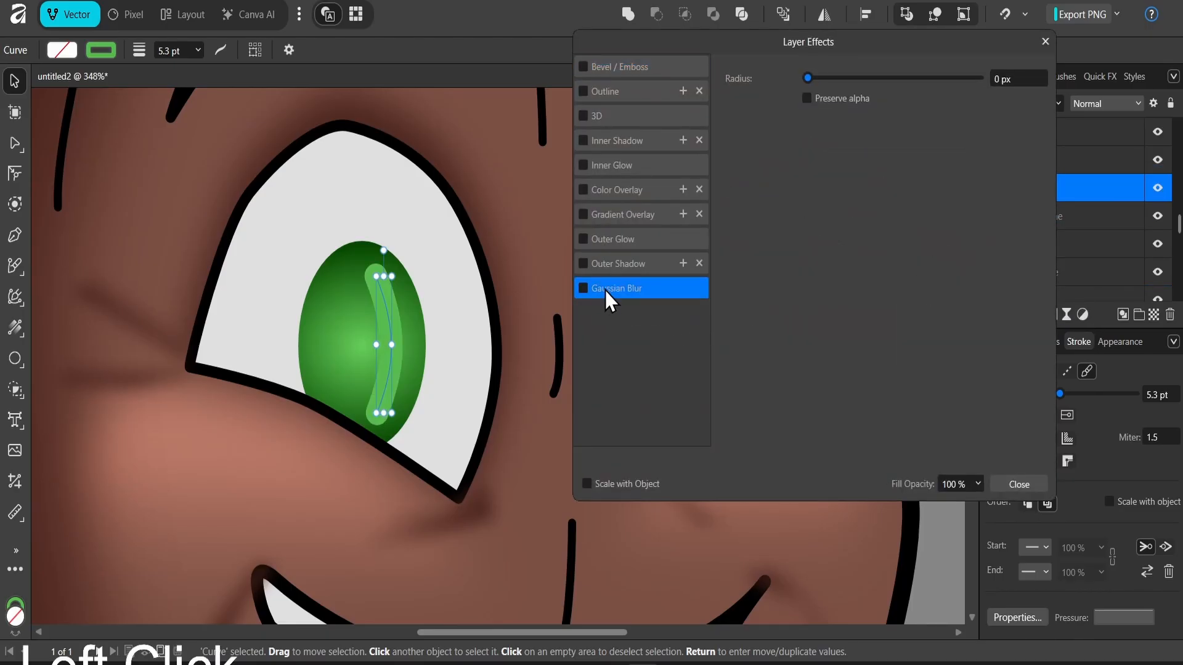
left_click_drag(808, 78, 871, 79)
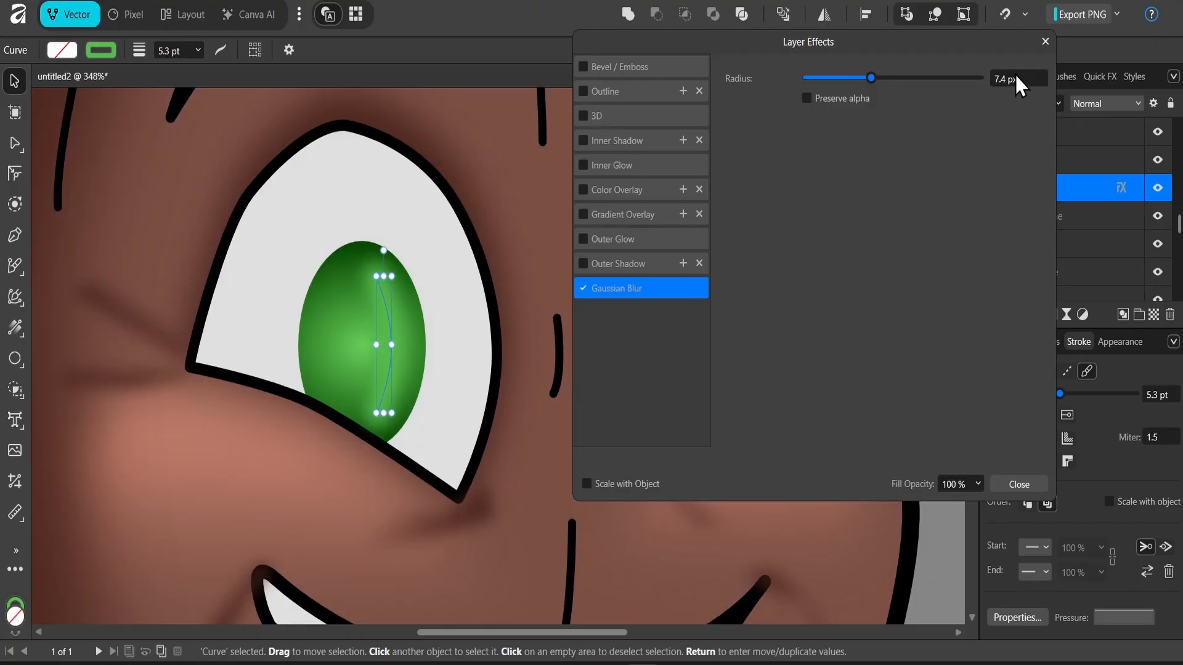
left_click(1002, 484)
Step: Paste the left highlight's blur style onto the right iris's highlight and deselect everything
left_click(686, 375)
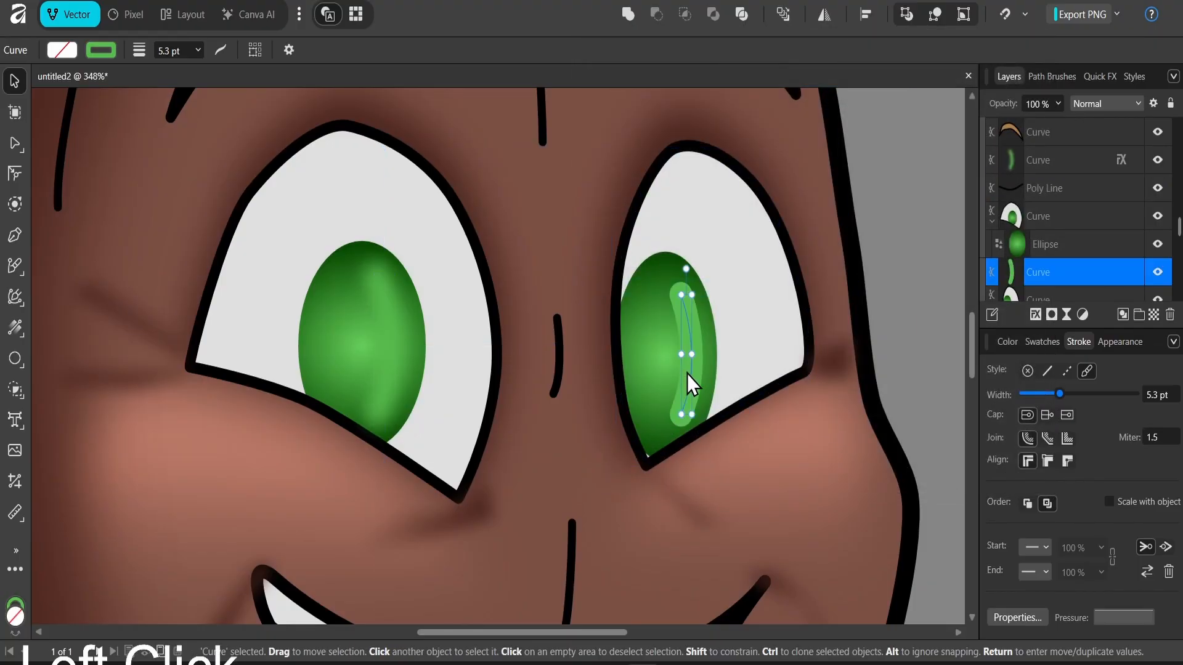
key("ctrl+shift+v")
left_click(908, 283)
scroll(907, 283, "down", 5)
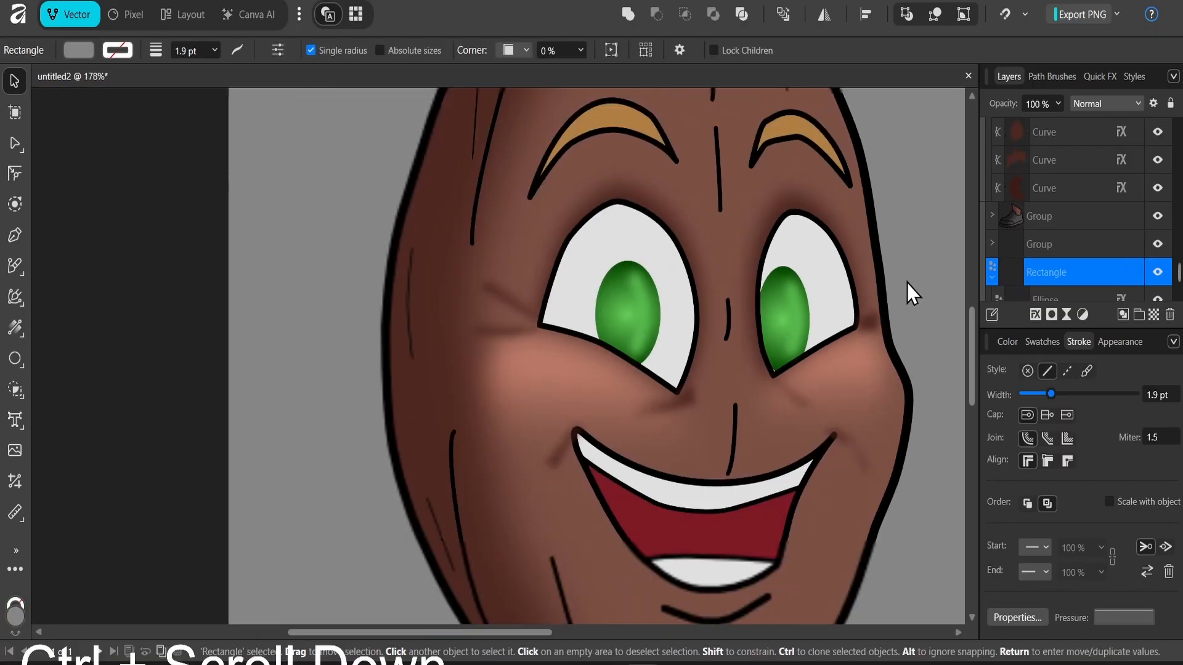
left_click(704, 276)
scroll(704, 276, "down", 4)
left_click(848, 238)
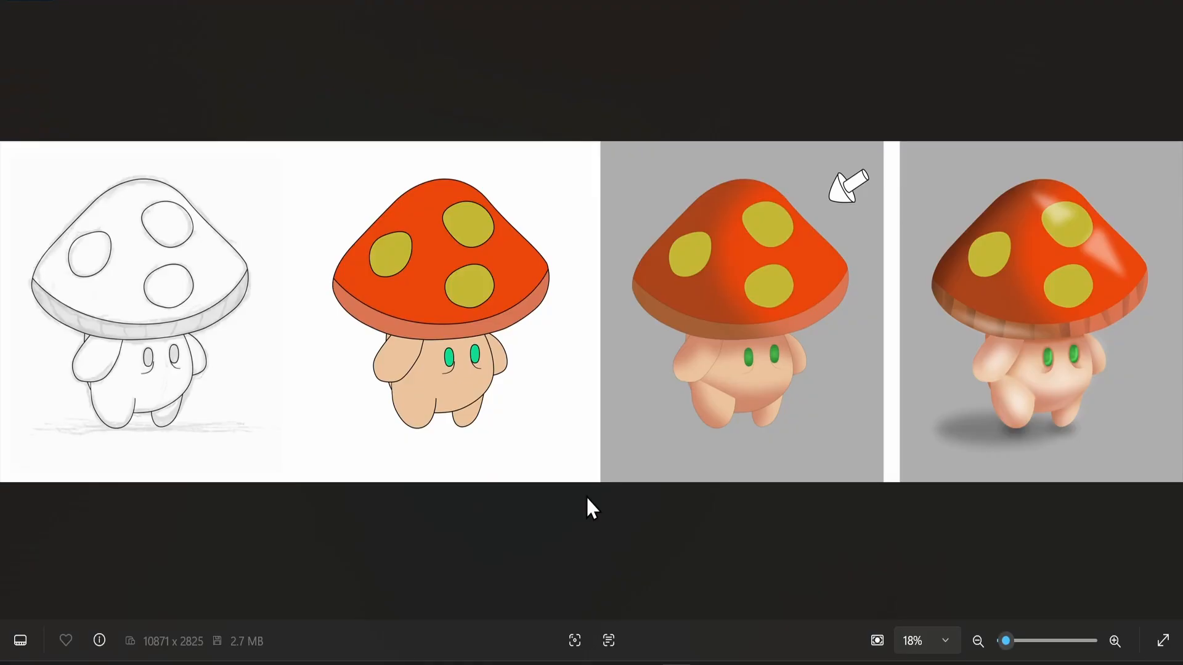
Step: Switch from the mushroom reference image back to the drawing and select the bean's body shape
key("alt+Tab")
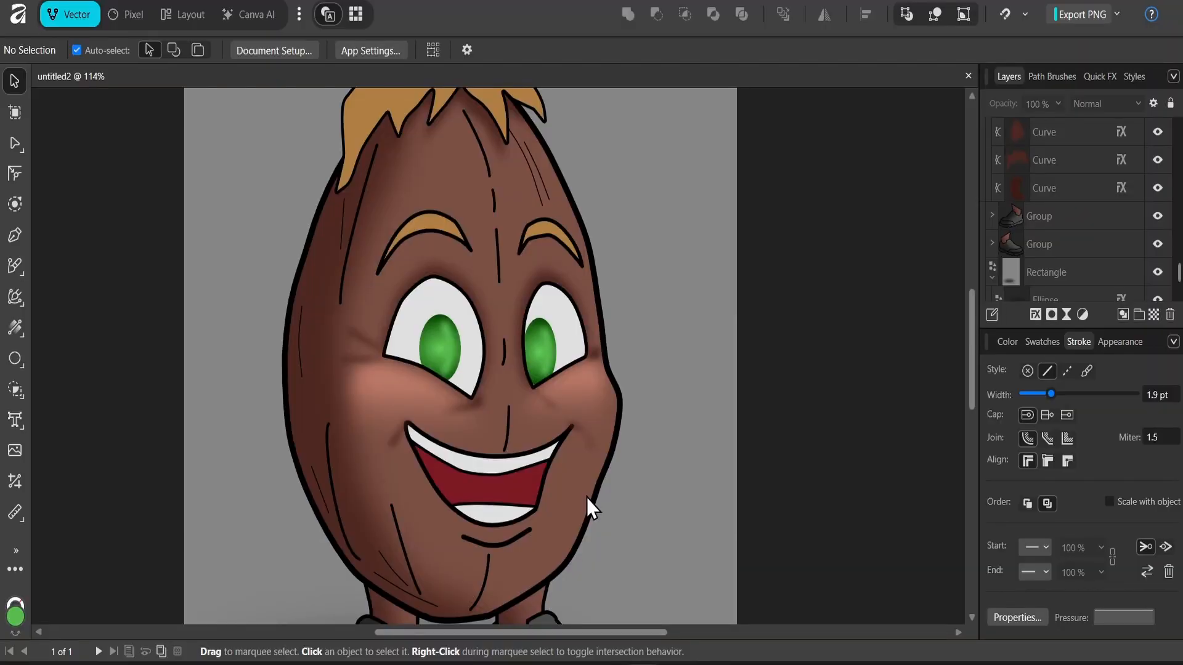
scroll(515, 549, "up", 3)
left_click_drag(505, 539, 509, 363)
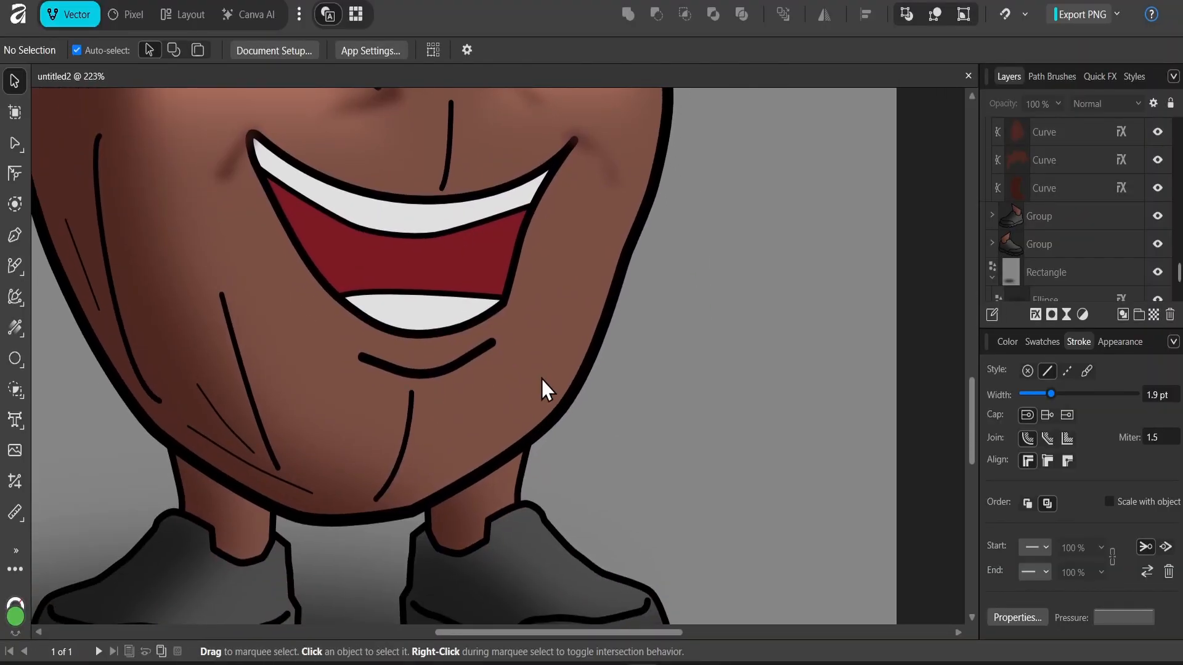
scroll(504, 361, "down", 2)
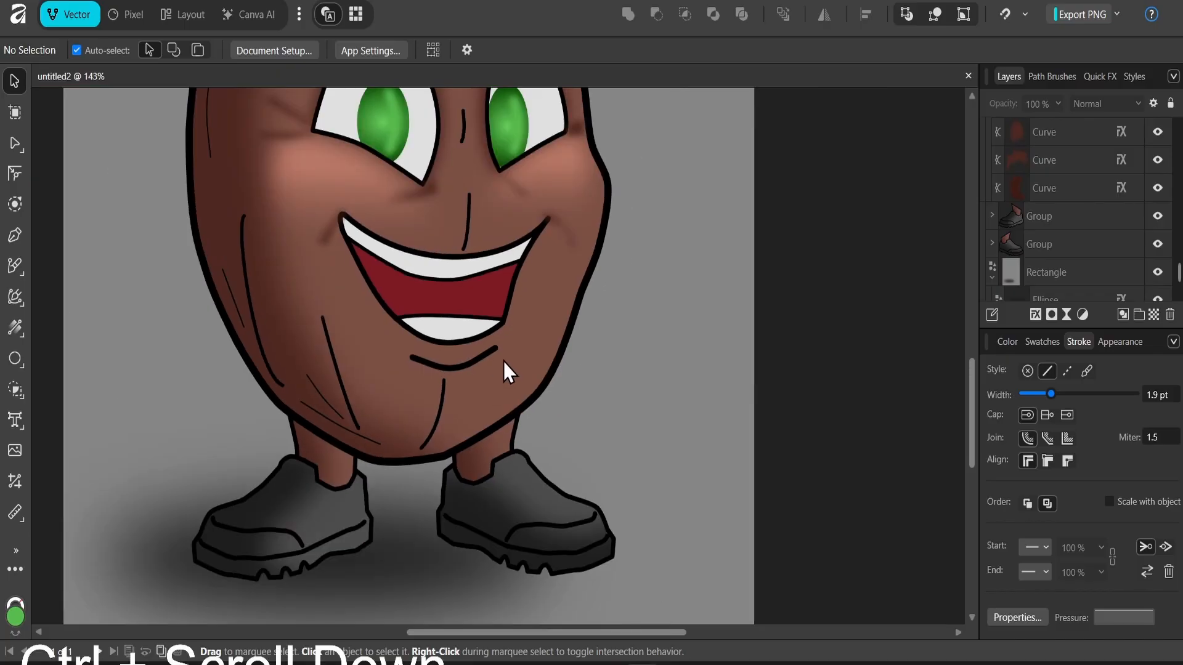
left_click_drag(504, 361, 504, 475)
left_click(519, 493)
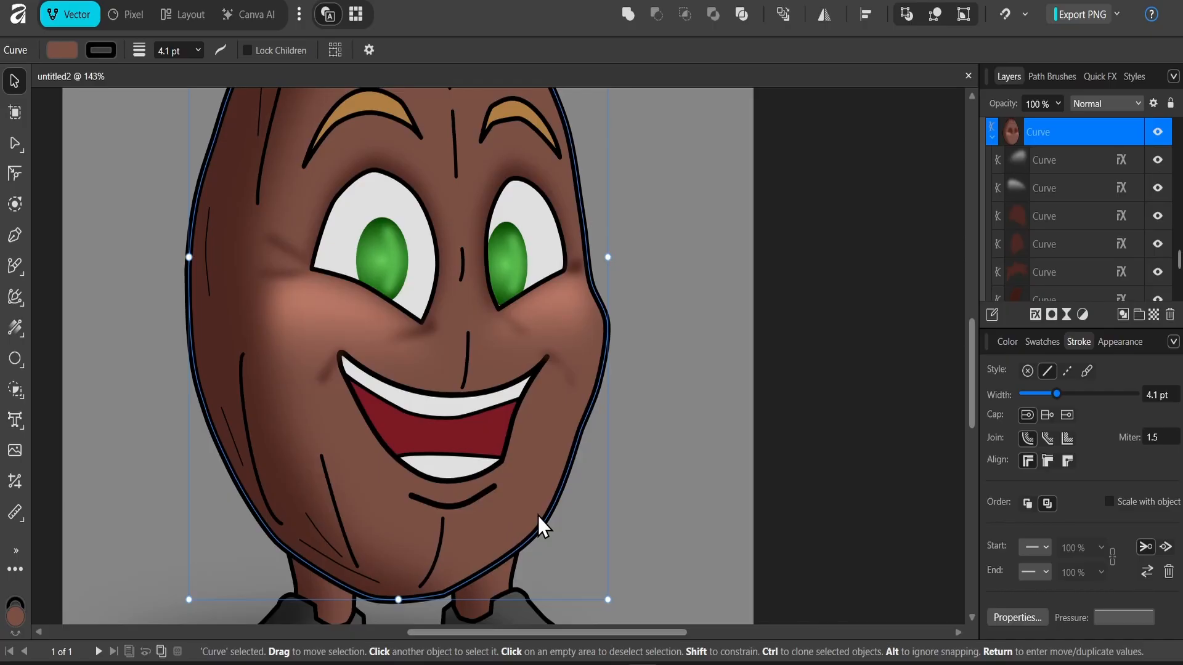
Step: Draw a closed straight-sided shape with the Pen tool over the body's lower-right edge, from beside the mouth down to the base
key("p")
left_click(604, 441)
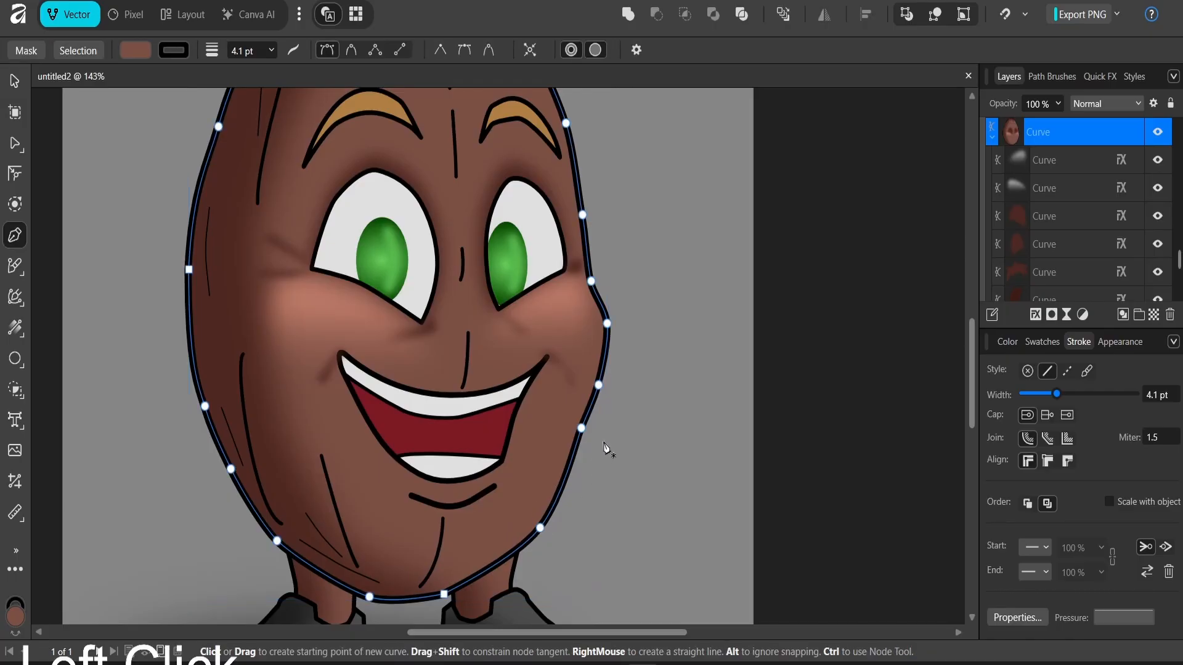
left_click(570, 405)
left_click(517, 509)
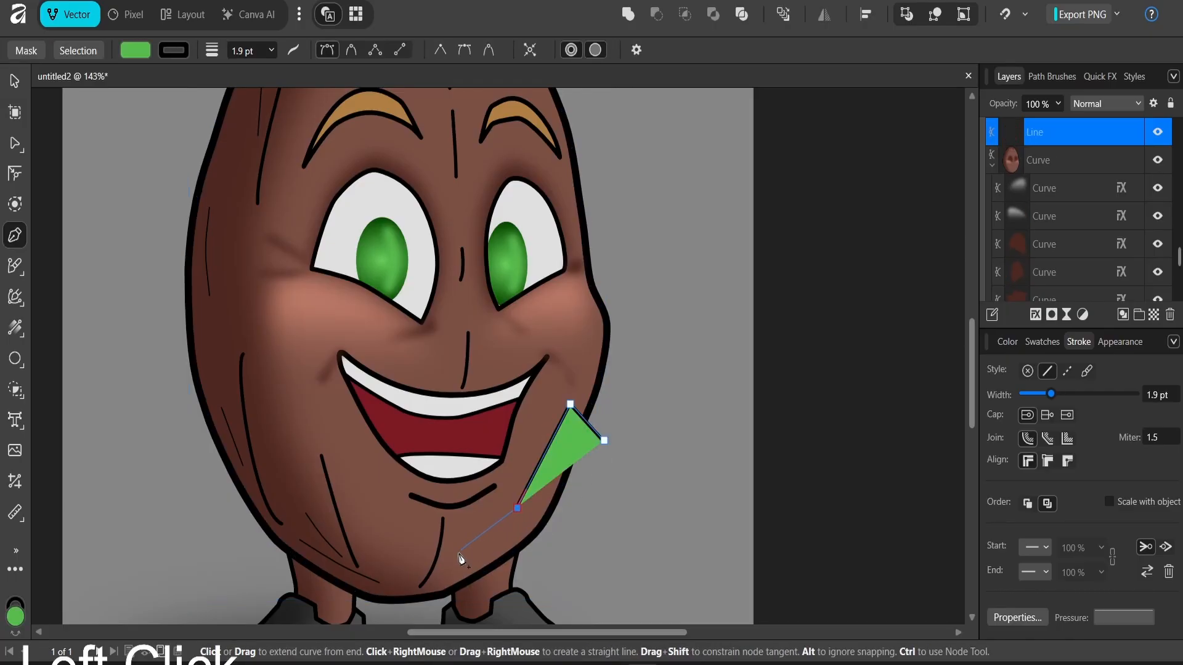
left_click(444, 564)
left_click(416, 608)
left_click(589, 577)
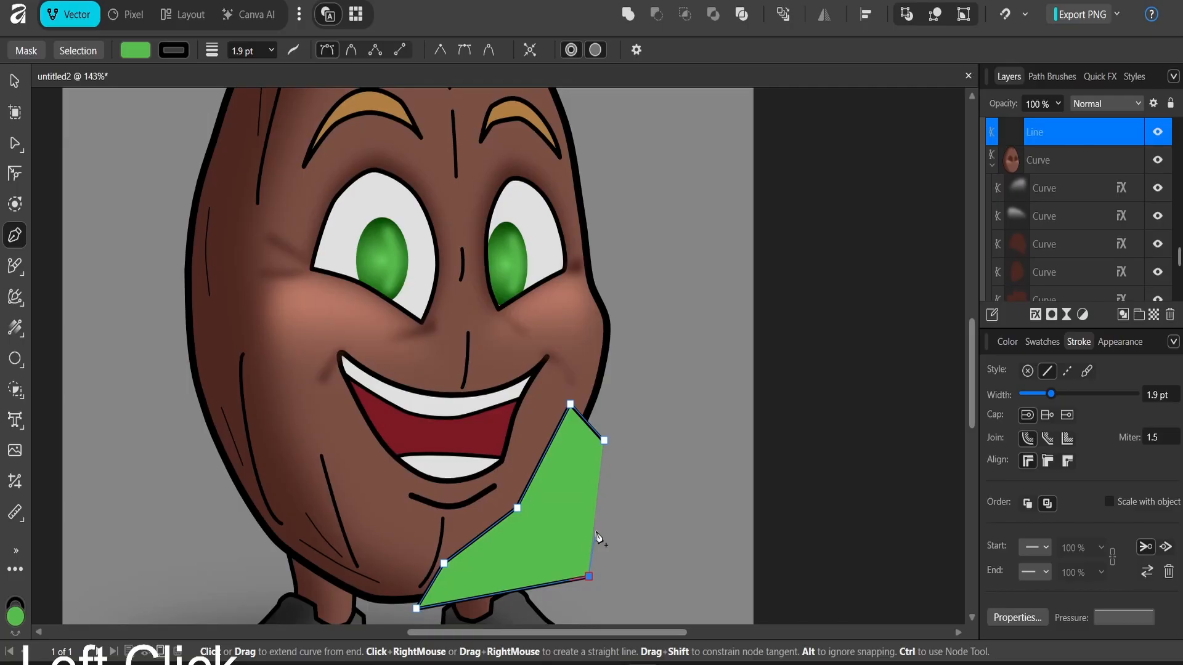
left_click(625, 496)
left_click(604, 442)
Step: Remove the new shape's stroke and fill it with dark brown 4E2820 sampled from the shading on the body's left side
left_click(1009, 341)
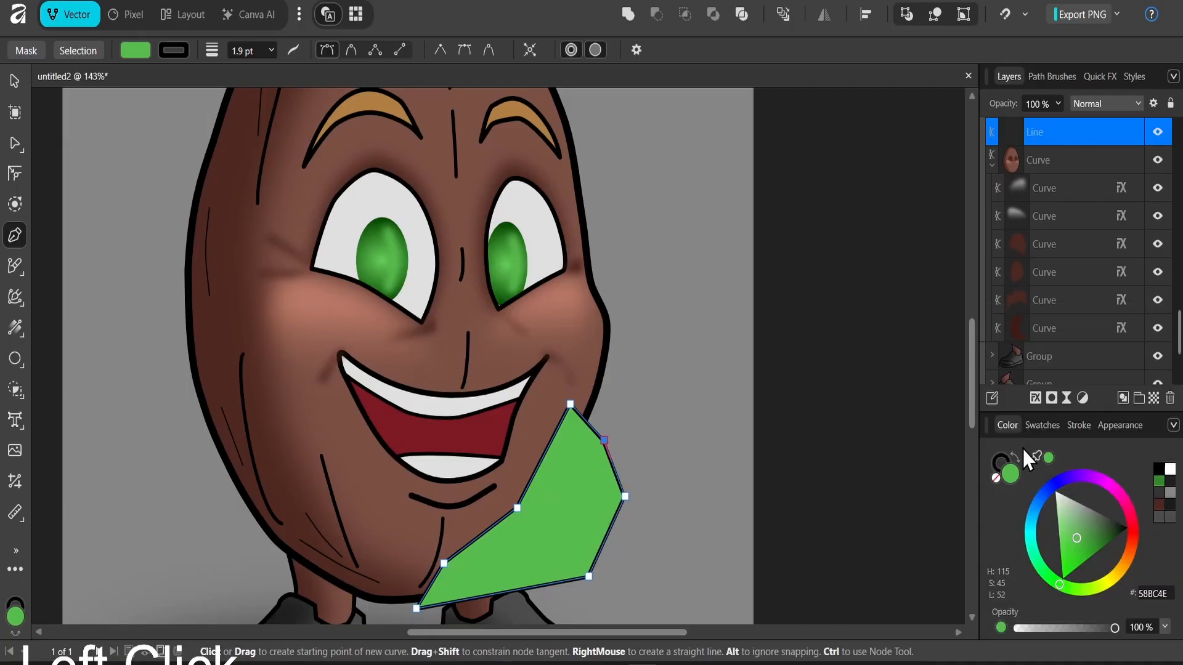
left_click(993, 478)
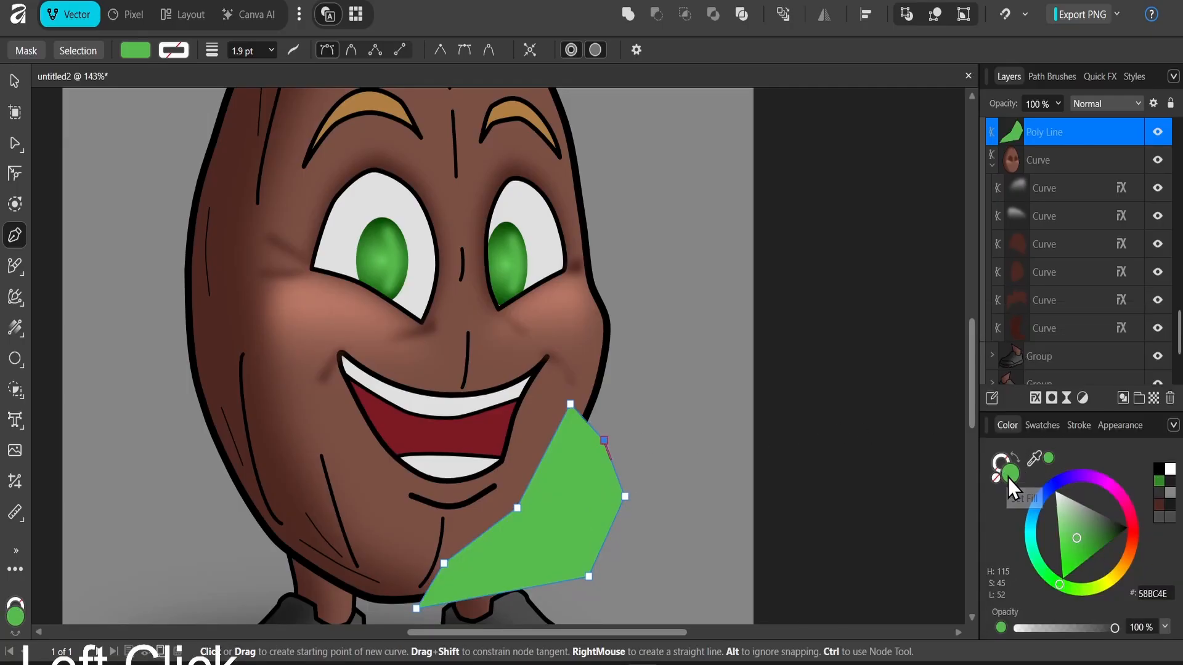
left_click_drag(1035, 458, 207, 326)
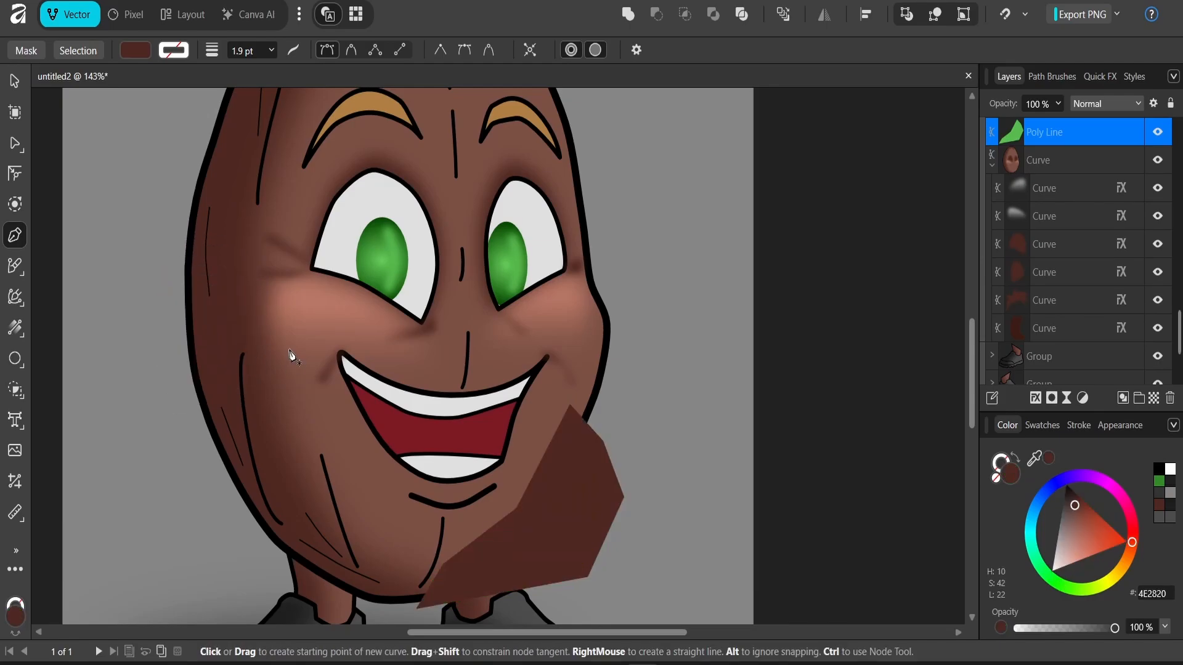
key("v")
Step: Apply a Gaussian Blur layer effect with a 32.6 px radius to the dark brown shape over the body's lower-right edge
left_click(1036, 398)
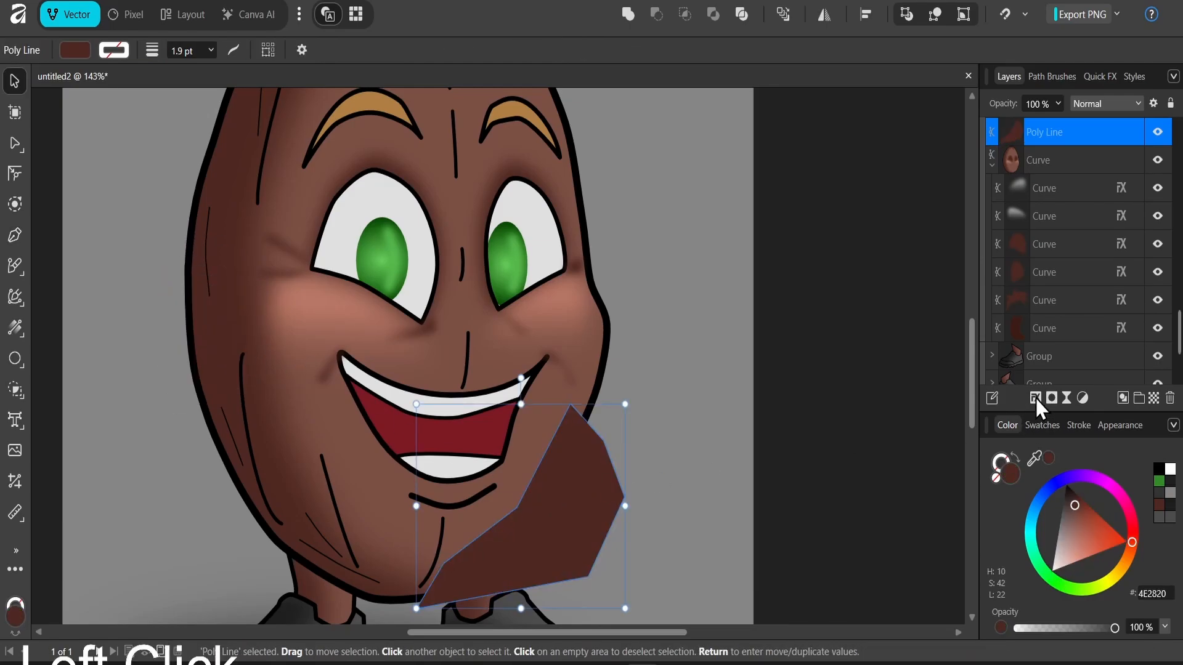
left_click(630, 289)
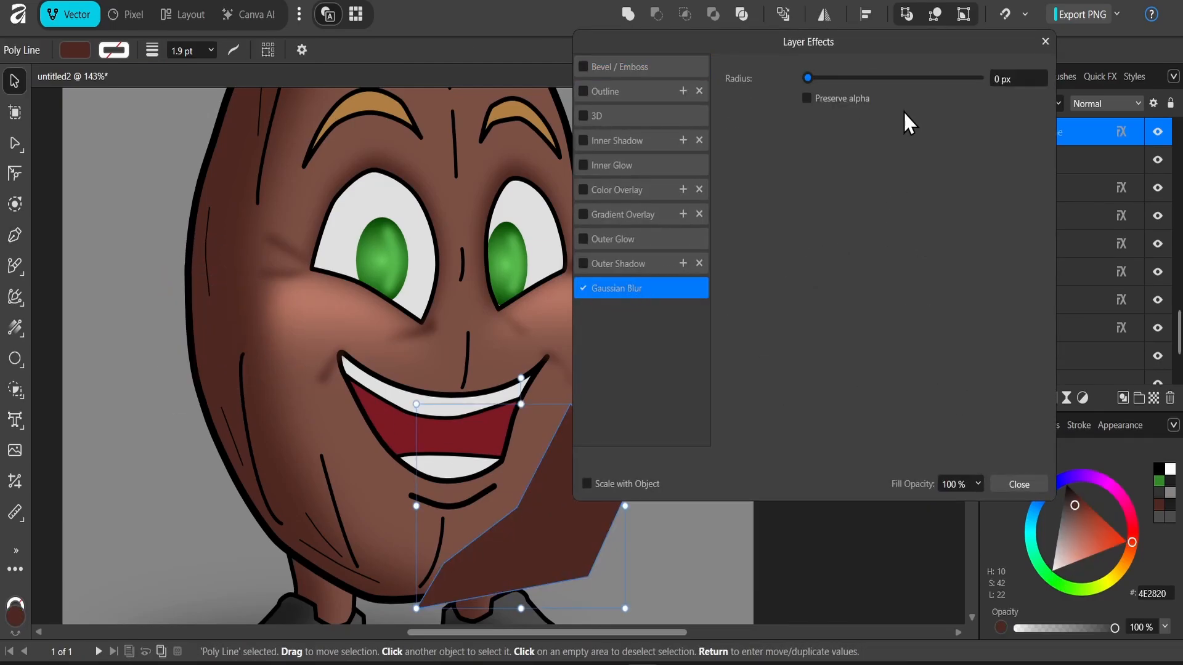
left_click(926, 79)
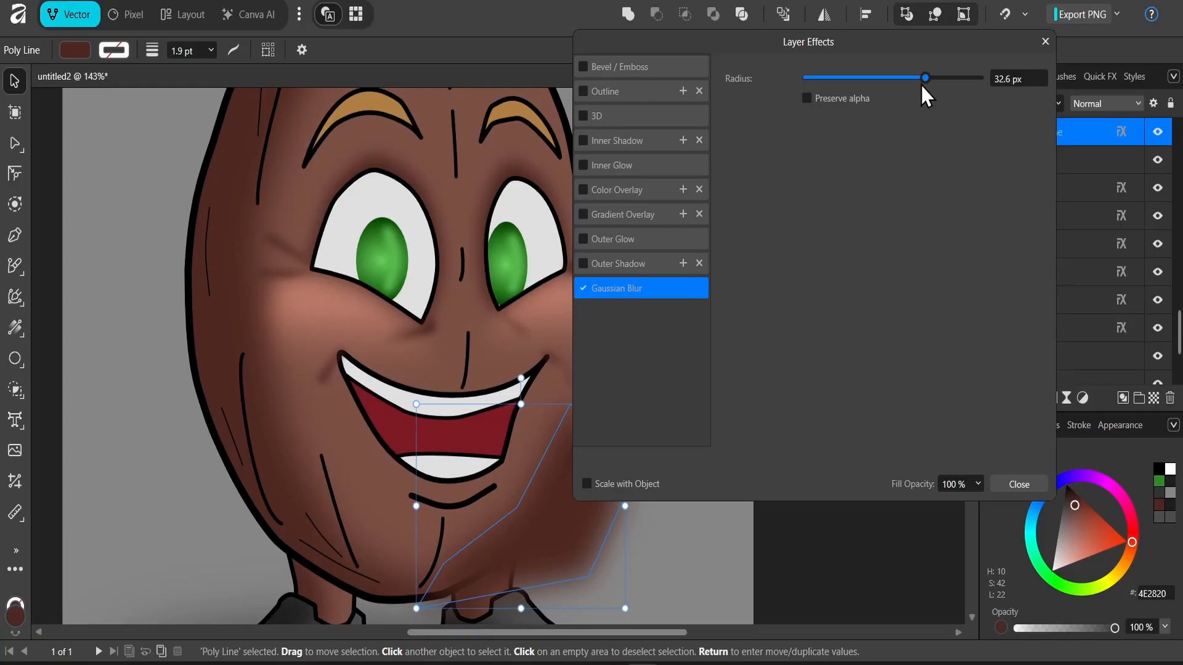
left_click(1019, 484)
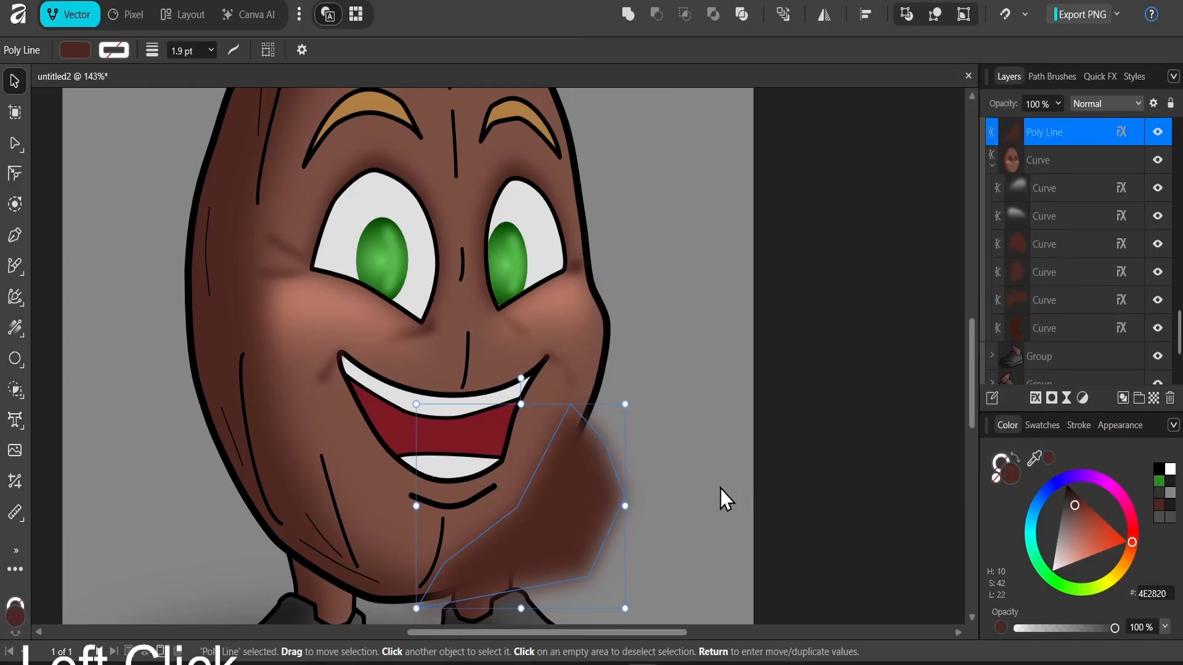
Step: Cut the blurred dark brown shape and paste it inside the bean's body shape so the body clips it
key("ctrl+x")
left_click(554, 442)
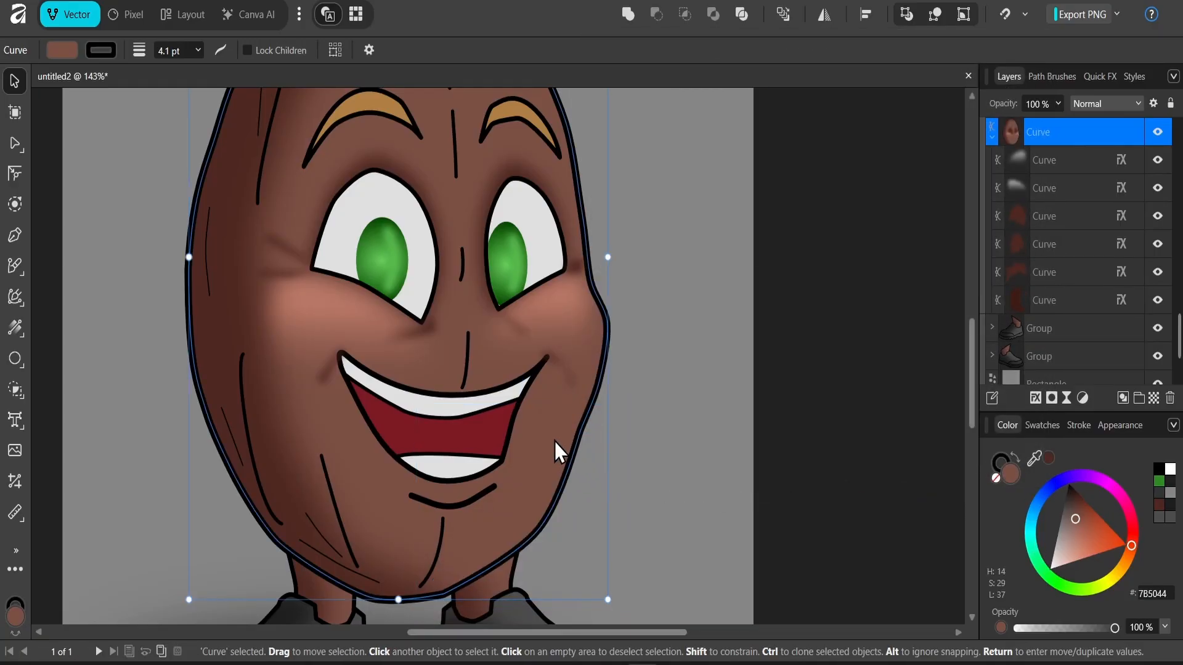
key("ctrl+alt+v")
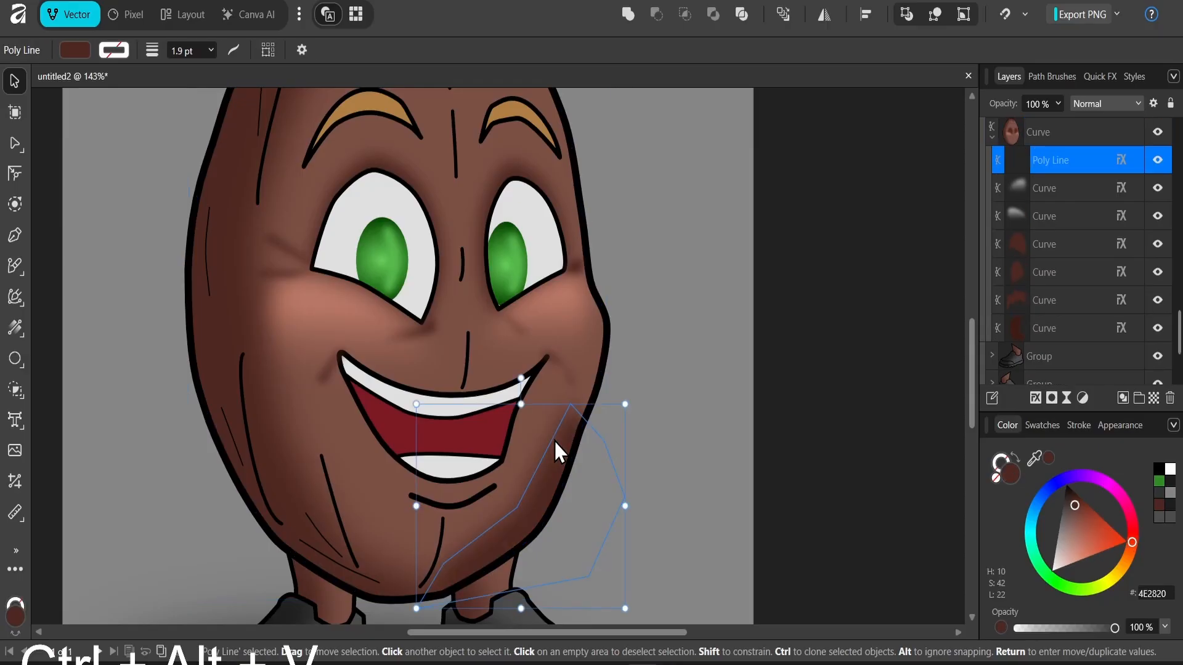
key("p")
left_click(790, 349)
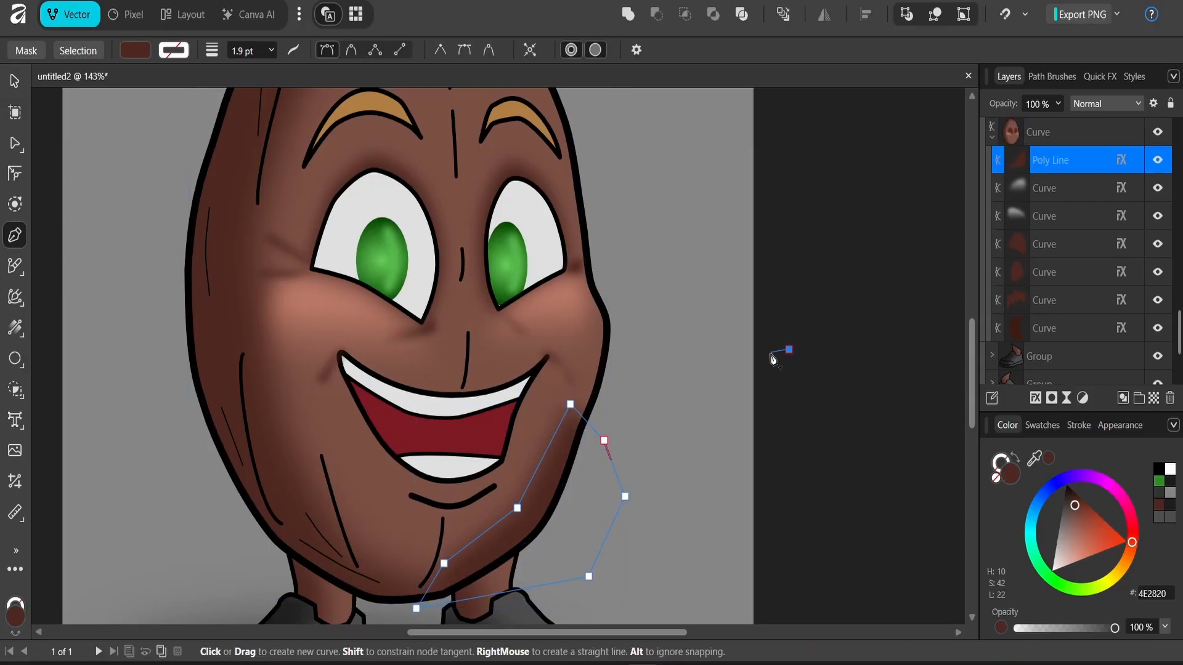
key("v")
left_click(808, 321)
Step: Enlarge the clipped lower-right body shadow outward from its upper-right corner and deselect it
scroll(650, 343, "down", 5)
scroll(587, 351, "up", 5)
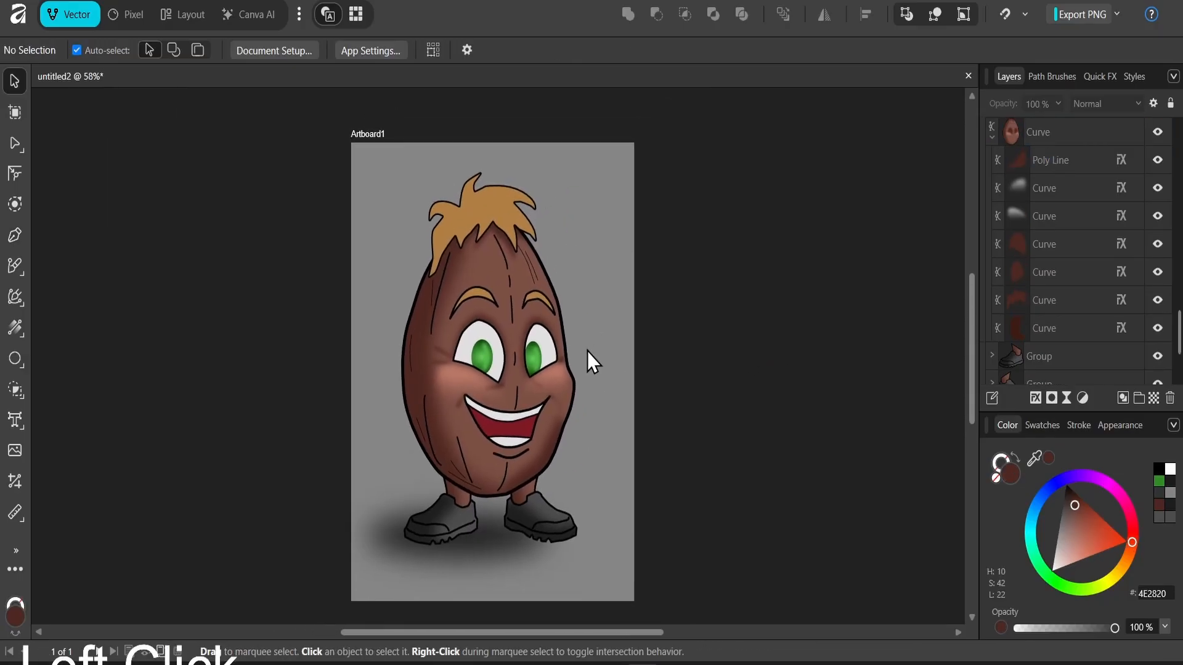
left_click(500, 457)
left_click(501, 458)
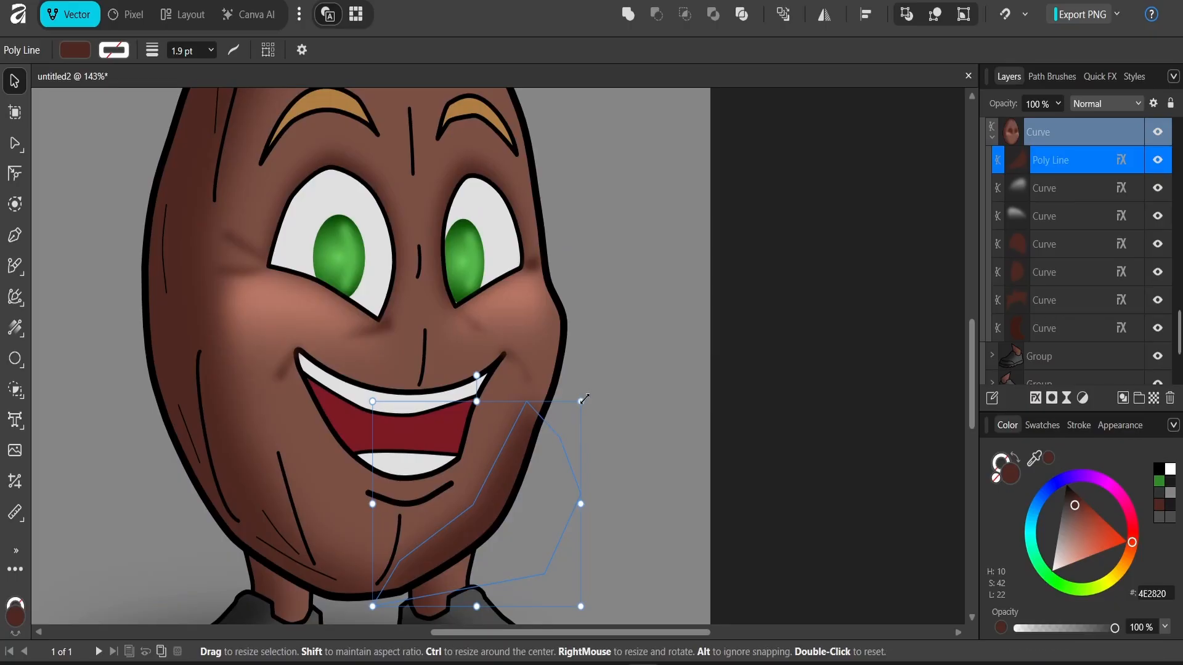
left_click_drag(581, 400, 631, 352)
left_click(731, 326)
Step: Bring the whole character into view and save the document
scroll(597, 313, "down", 3)
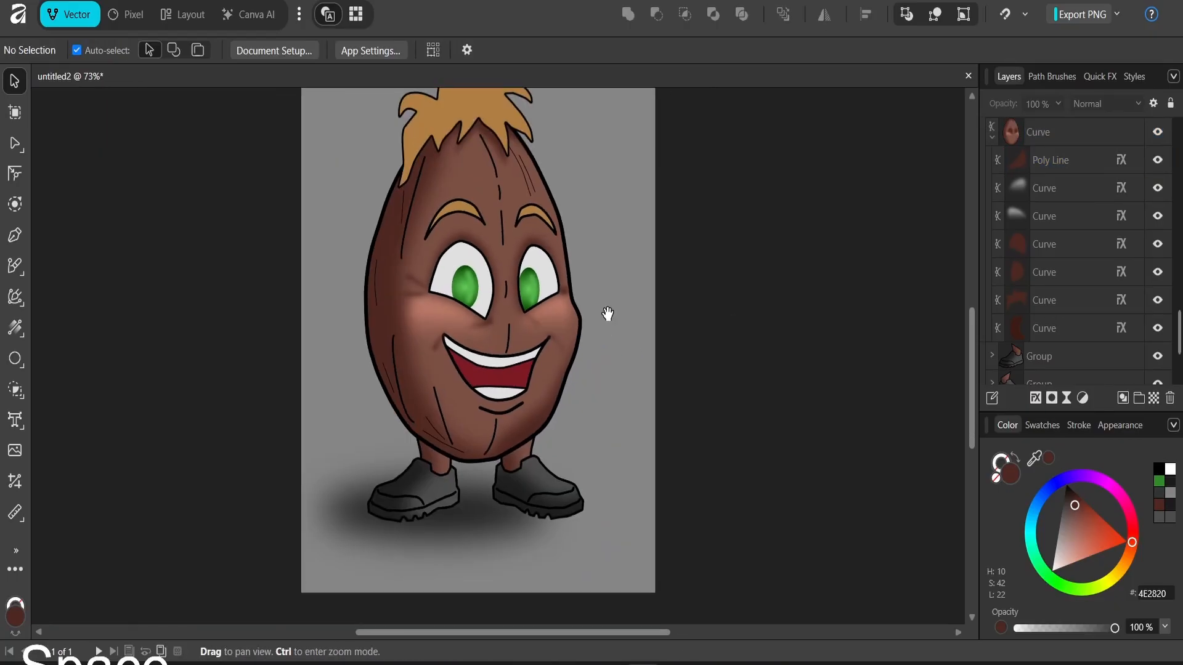
left_click_drag(604, 310, 583, 341)
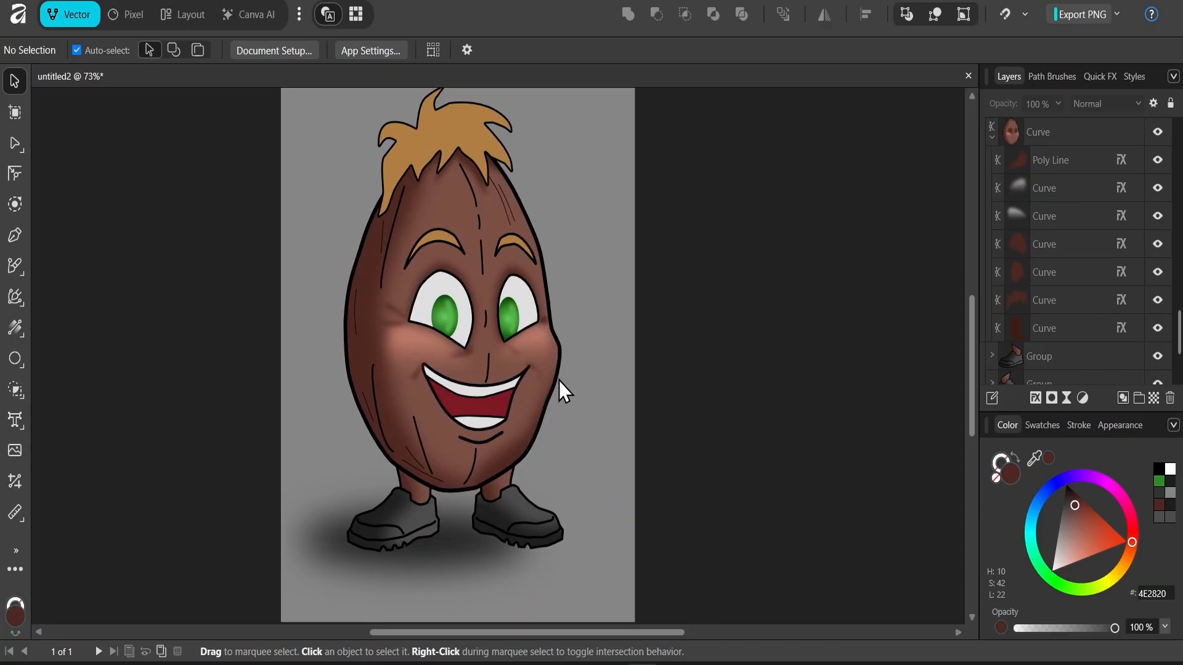
left_click_drag(519, 357, 489, 394)
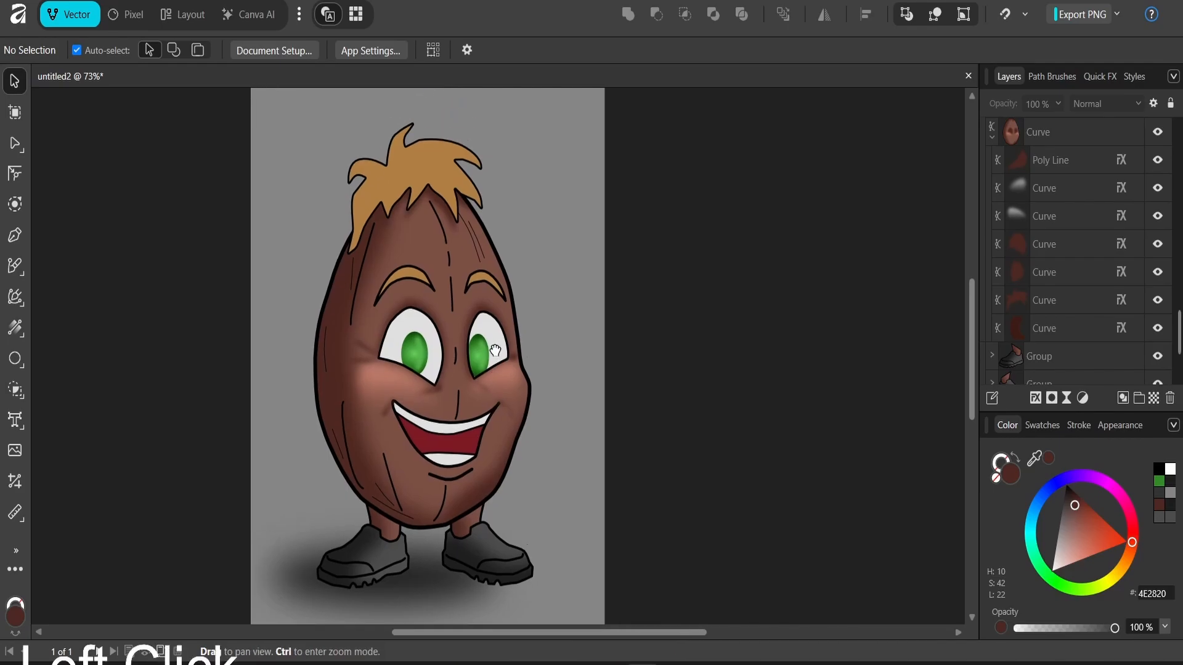
key("ctrl+s")
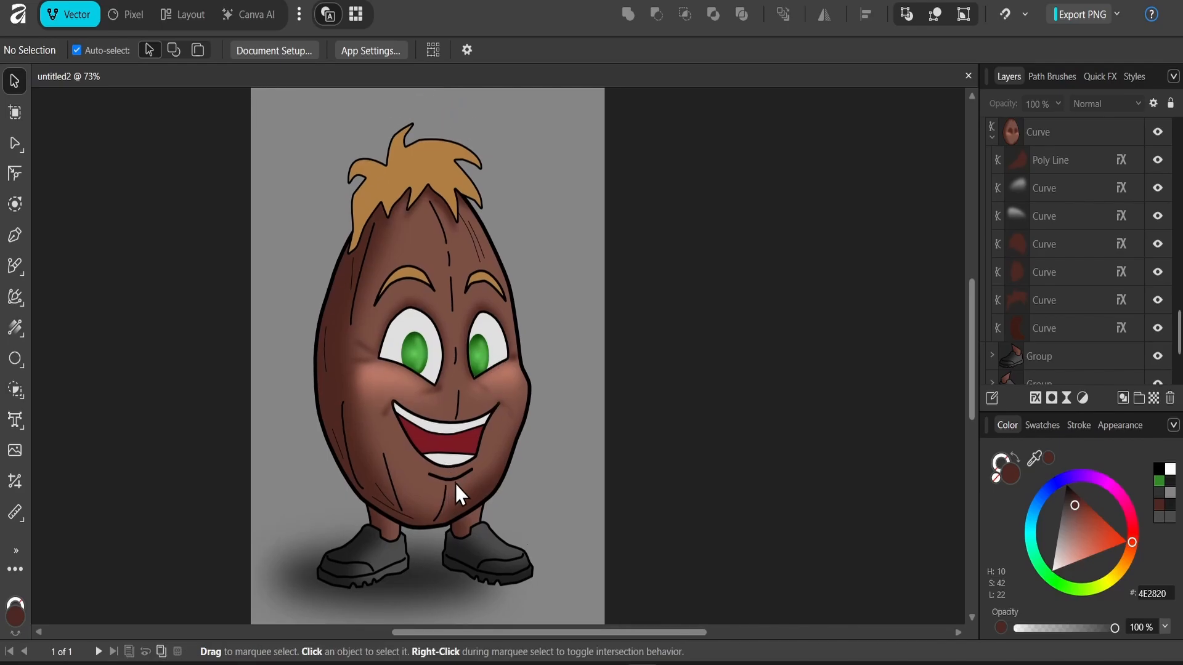
Step: Paint a curved white FFFFFF stroke with the 22.3 px vector brush between the lower lip and the chin line
scroll(457, 479, "up", 5)
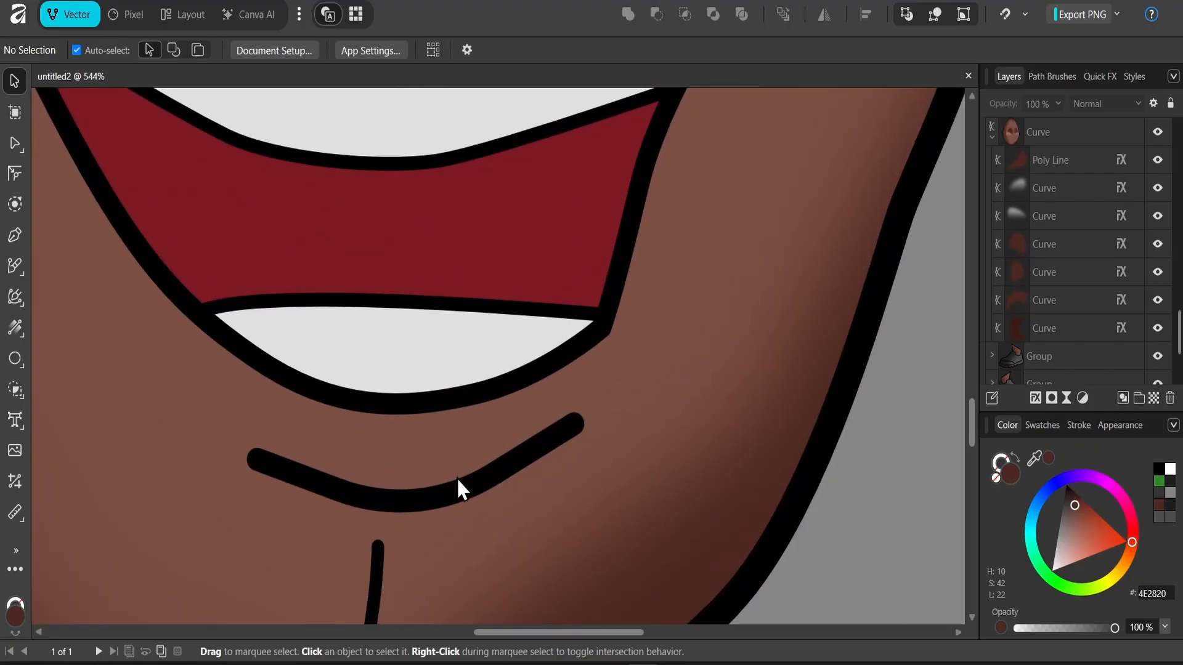
left_click(14, 266)
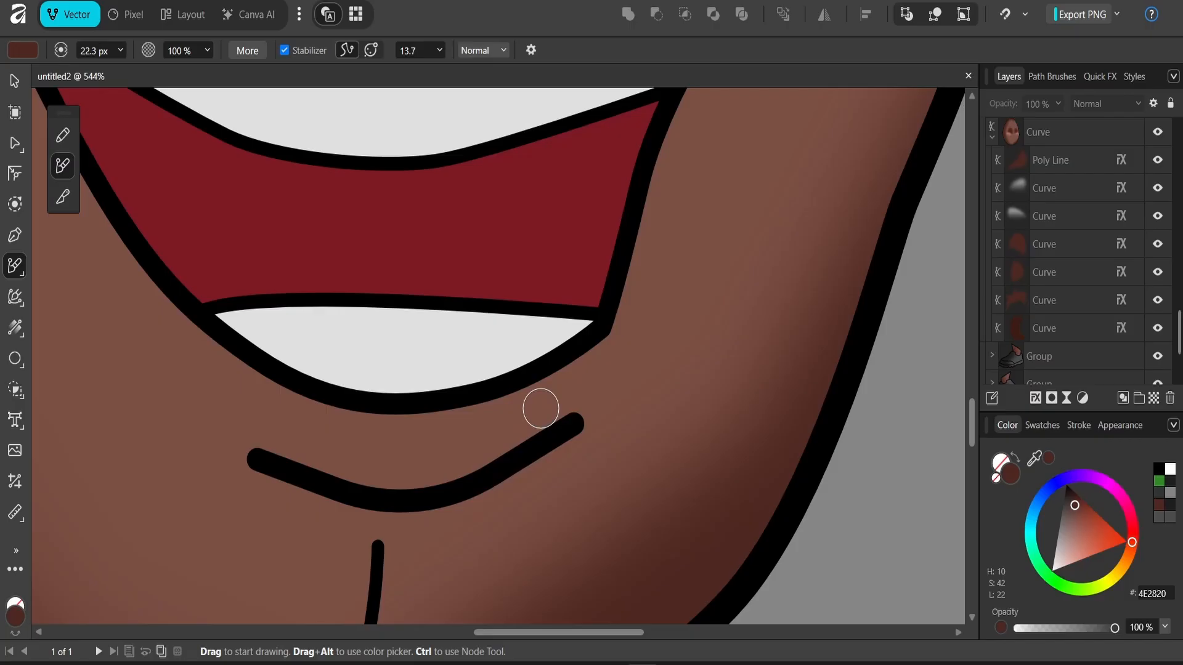
left_click(1005, 475)
left_click(1052, 571)
mouse_move(542, 406)
left_mouse_down()
mouse_move(465, 439)
mouse_move(370, 444)
mouse_move(238, 406)
left_mouse_up()
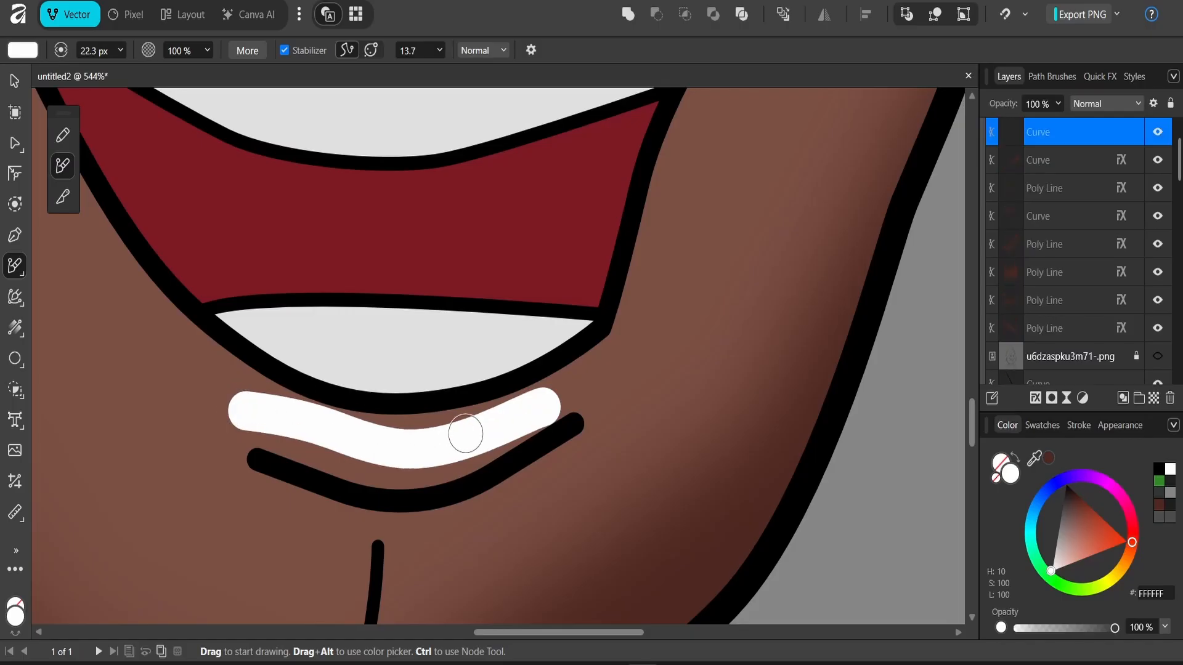
Step: Apply a Gaussian Blur layer effect to the white stroke below the lower lip
key("v")
left_click(1035, 399)
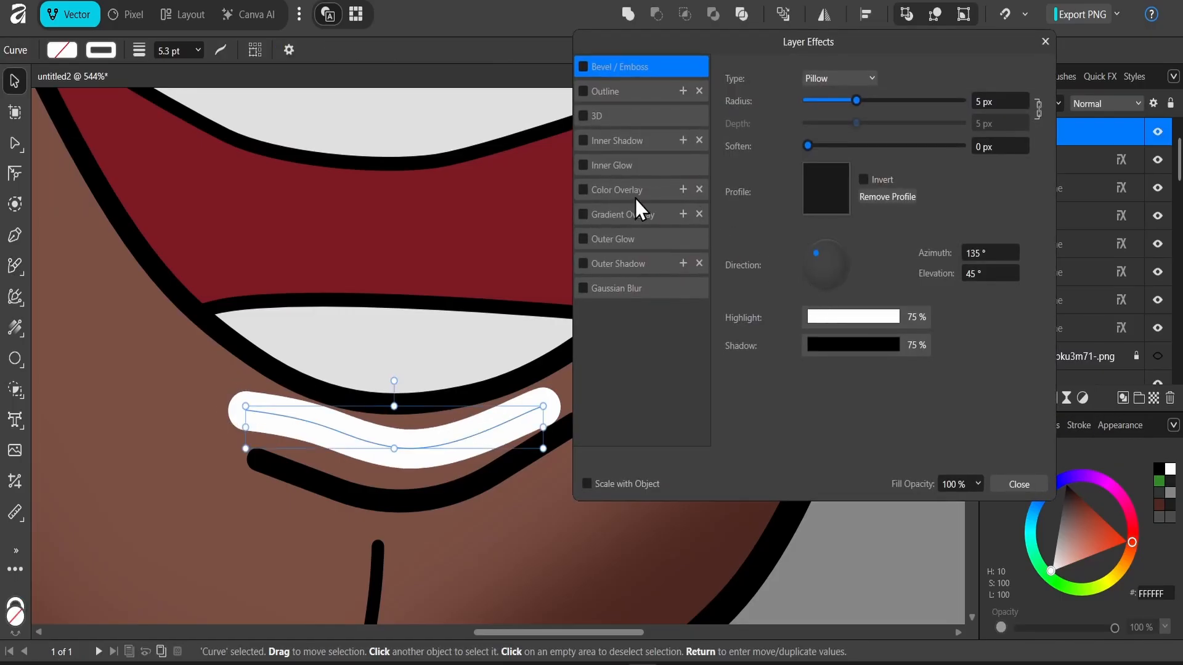
left_click(610, 288)
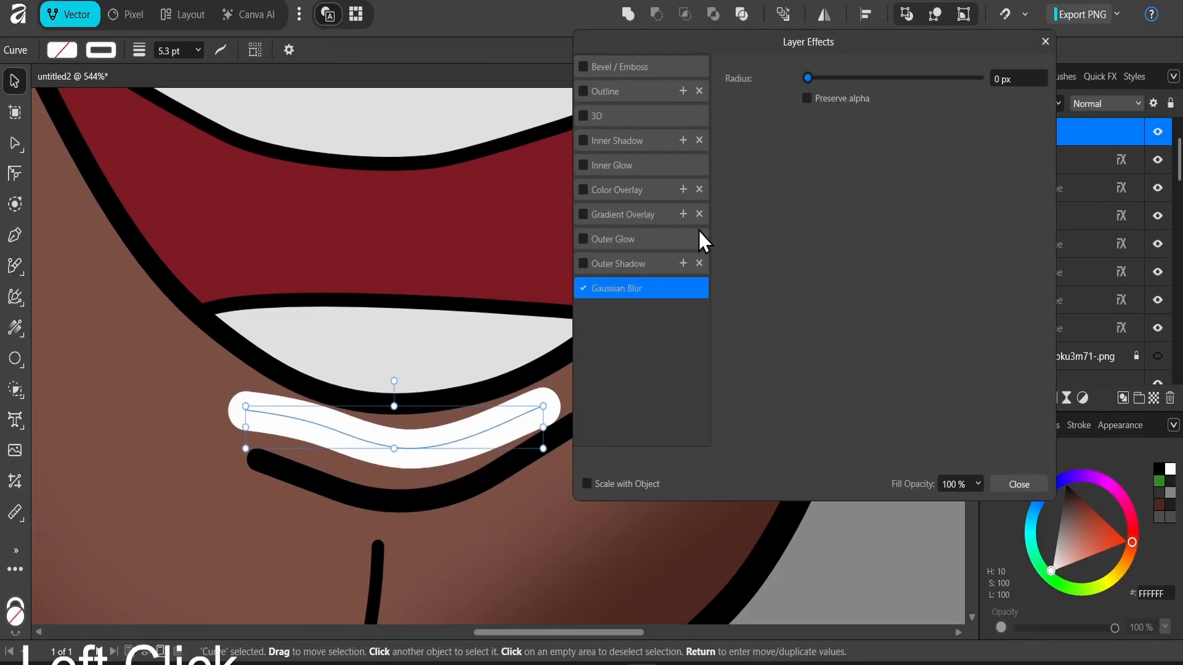
left_click_drag(805, 78, 886, 83)
left_click(1046, 41)
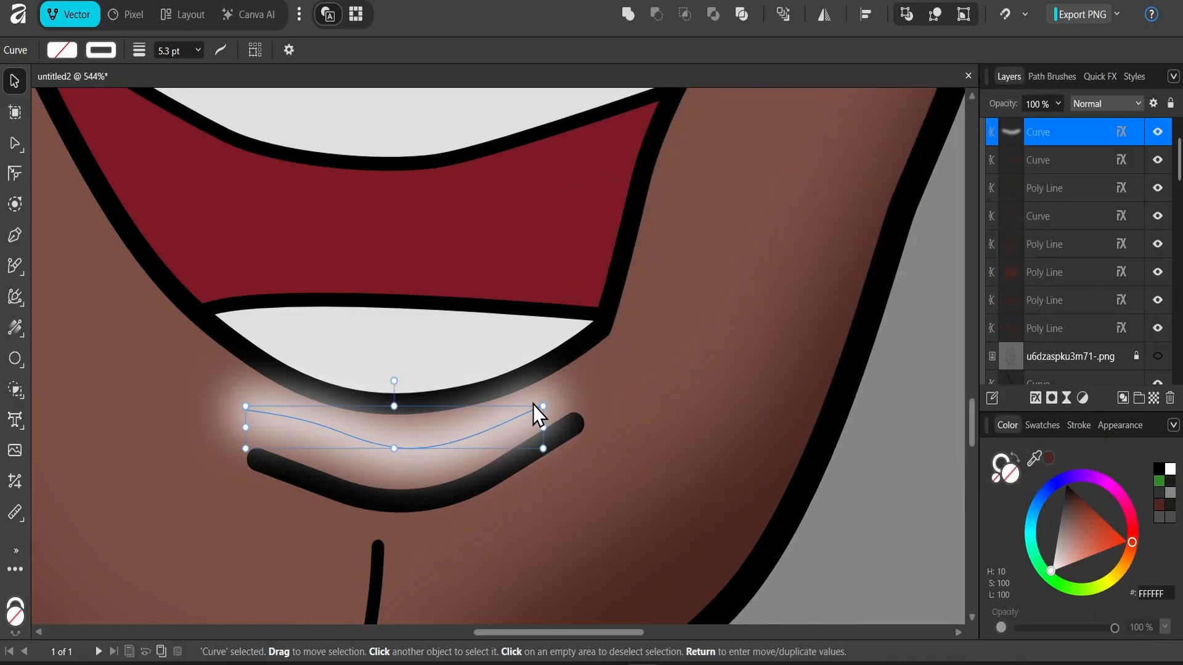
Step: Shrink the blurred chin highlight to fit between the lip and chin line, and set its blend mode to Overlay
left_click_drag(543, 406, 455, 444)
left_click(1093, 105)
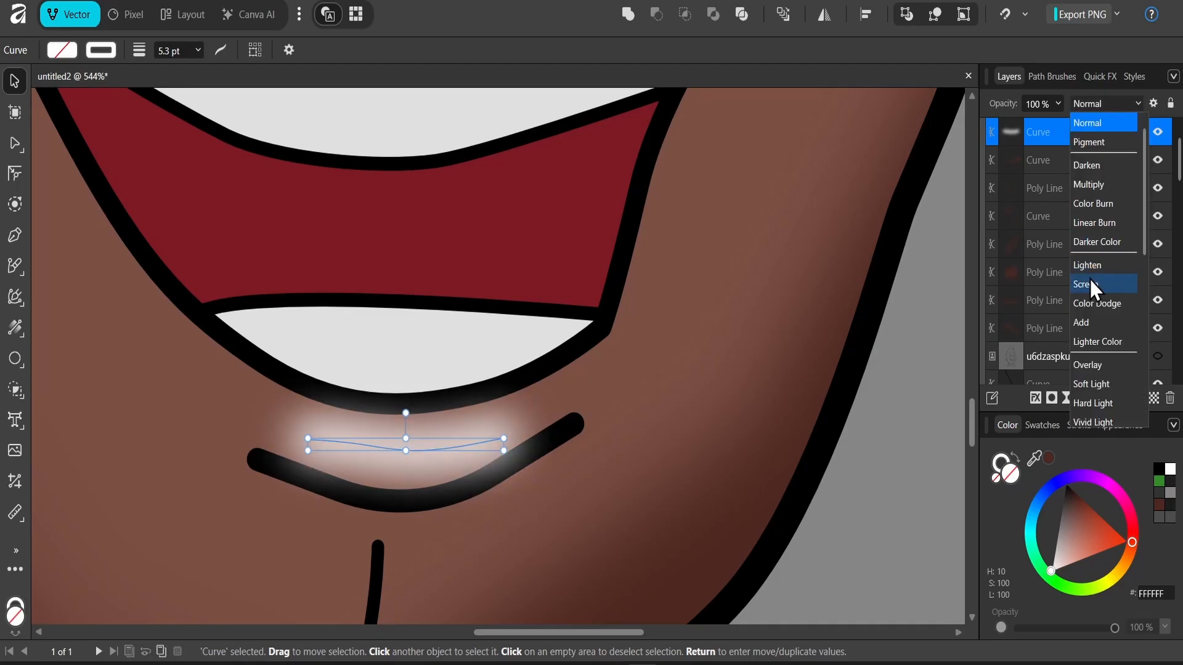
left_click(1095, 364)
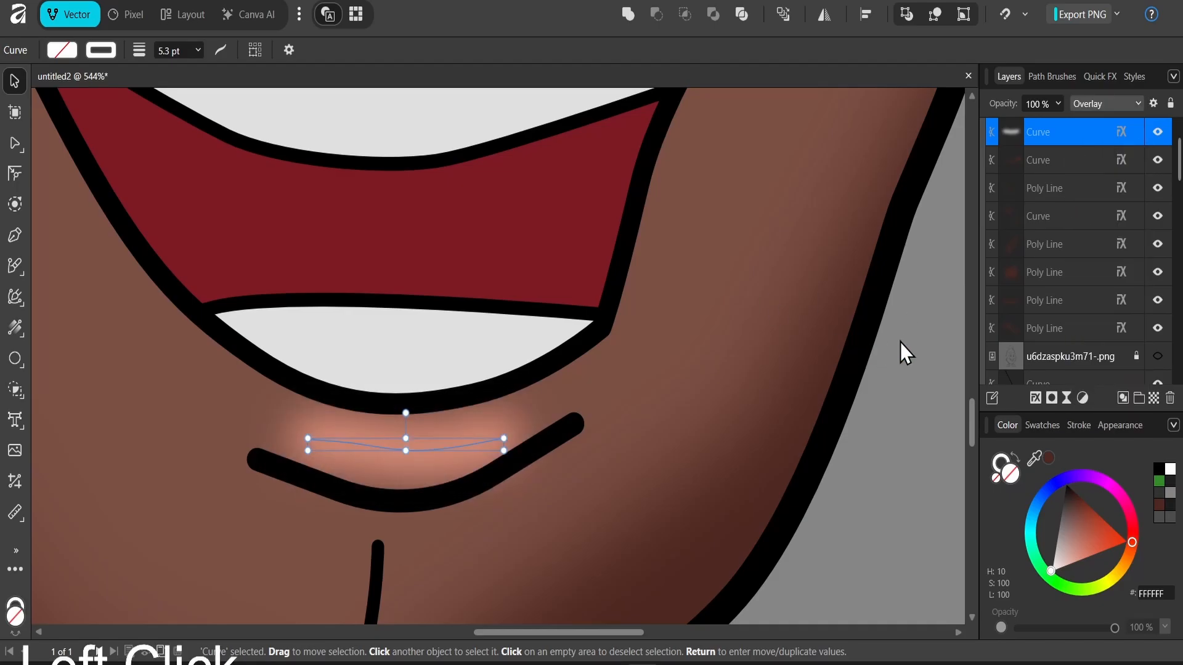
left_click(901, 343)
scroll(662, 231, "down", 7)
left_click(731, 154)
scroll(645, 295, "up", 8)
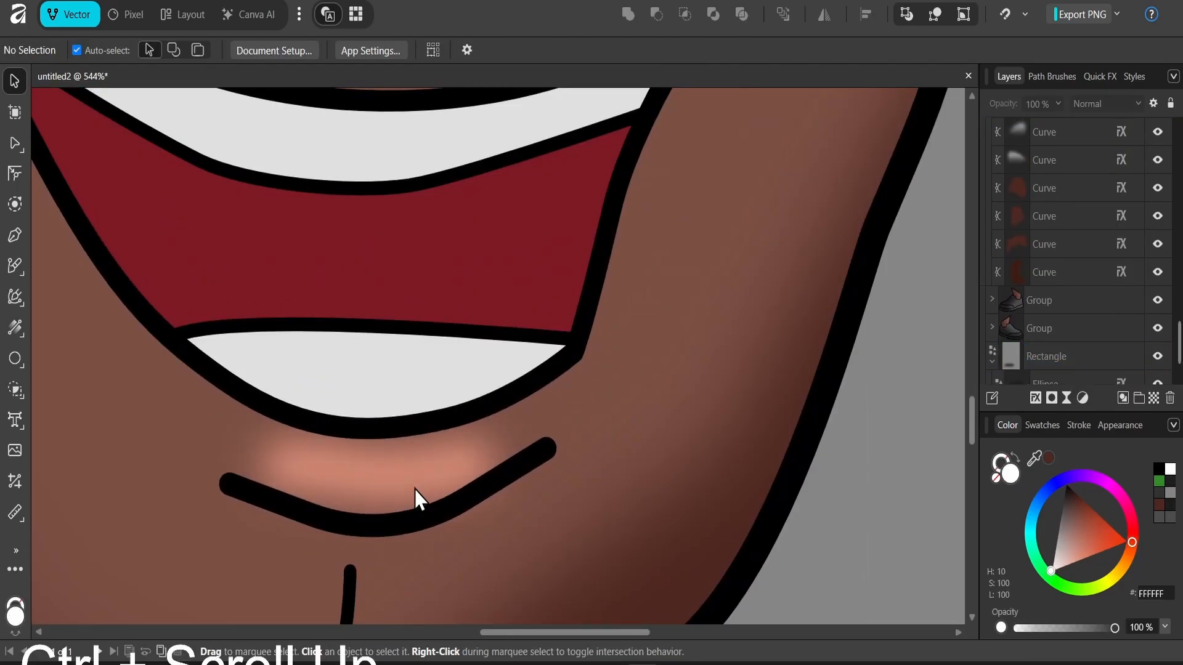
Step: Make the chin highlight narrower and taller, set its opacity to 63%, and deselect it
left_click(443, 468)
left_click_drag(475, 463, 429, 465)
left_click(1059, 103)
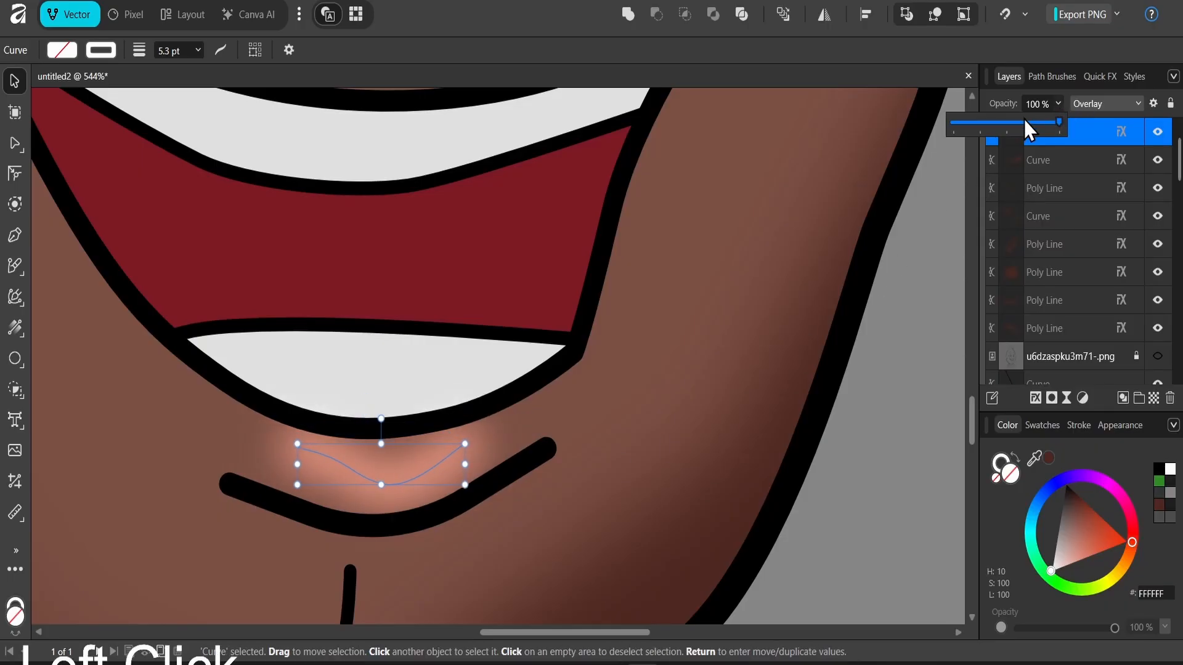
left_click(794, 283)
scroll(830, 317, "down", 7)
left_click(829, 316)
scroll(801, 280, "down", 2)
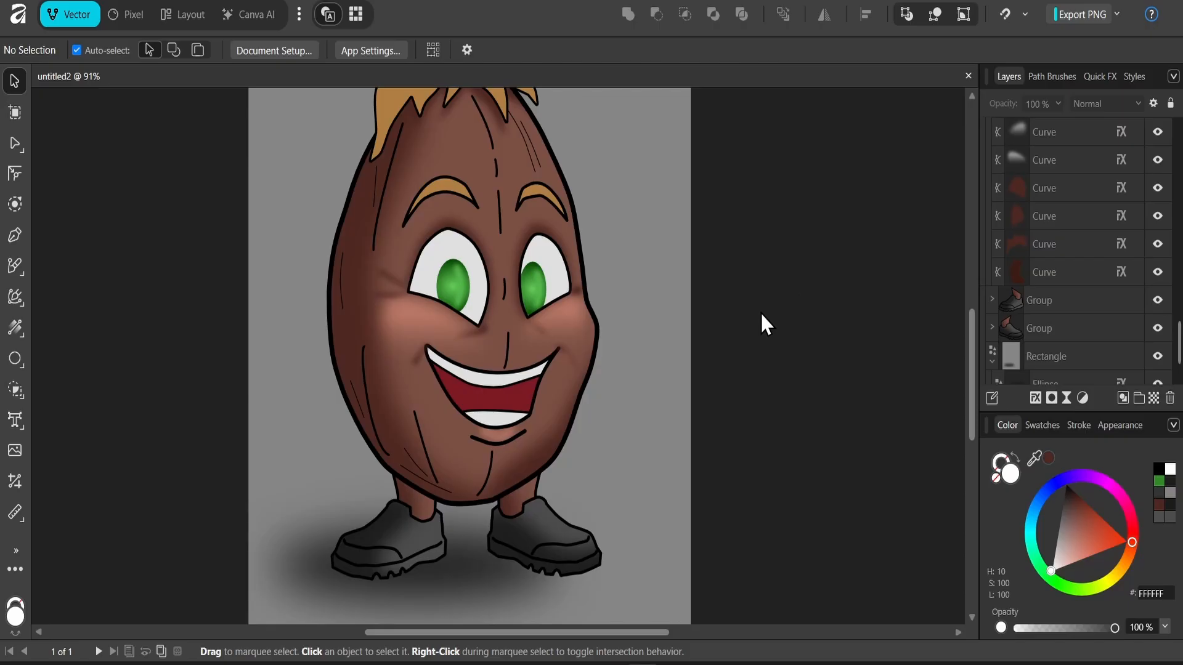
Step: Reshape the chin highlight's nodes and handles so the curve spans the full width below the lower lip, following its outline
scroll(513, 429, "up", 8)
double_click(494, 448)
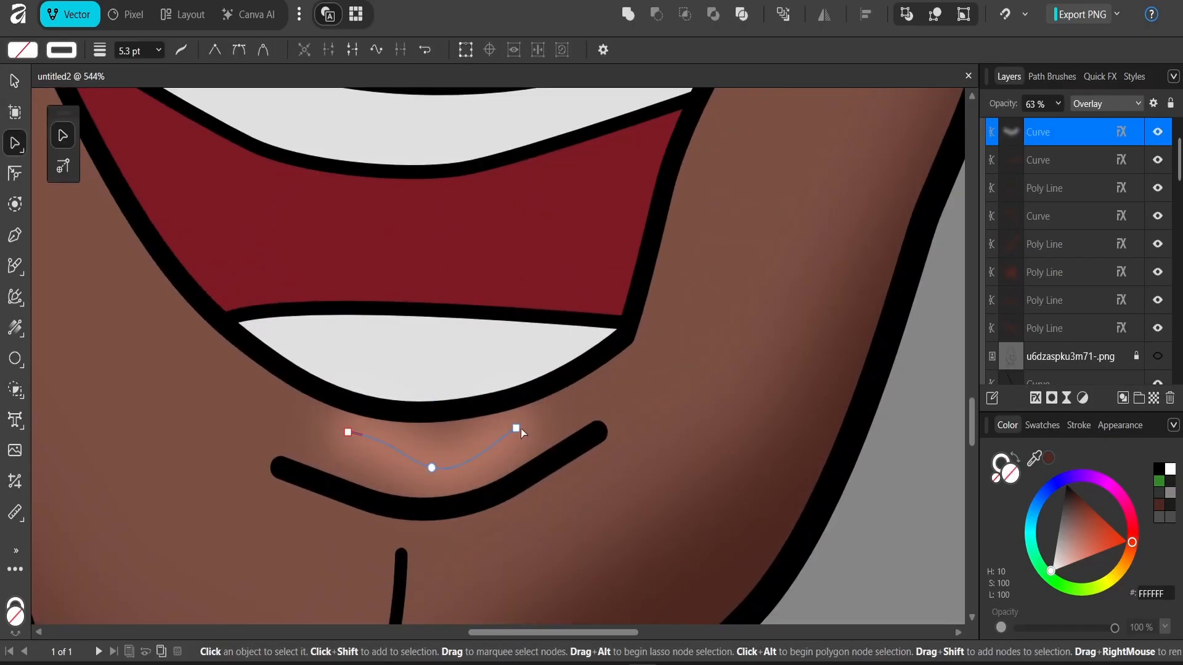
left_click_drag(520, 428, 624, 382)
left_click_drag(348, 433, 277, 439)
left_click_drag(233, 399, 237, 389)
left_click(620, 379)
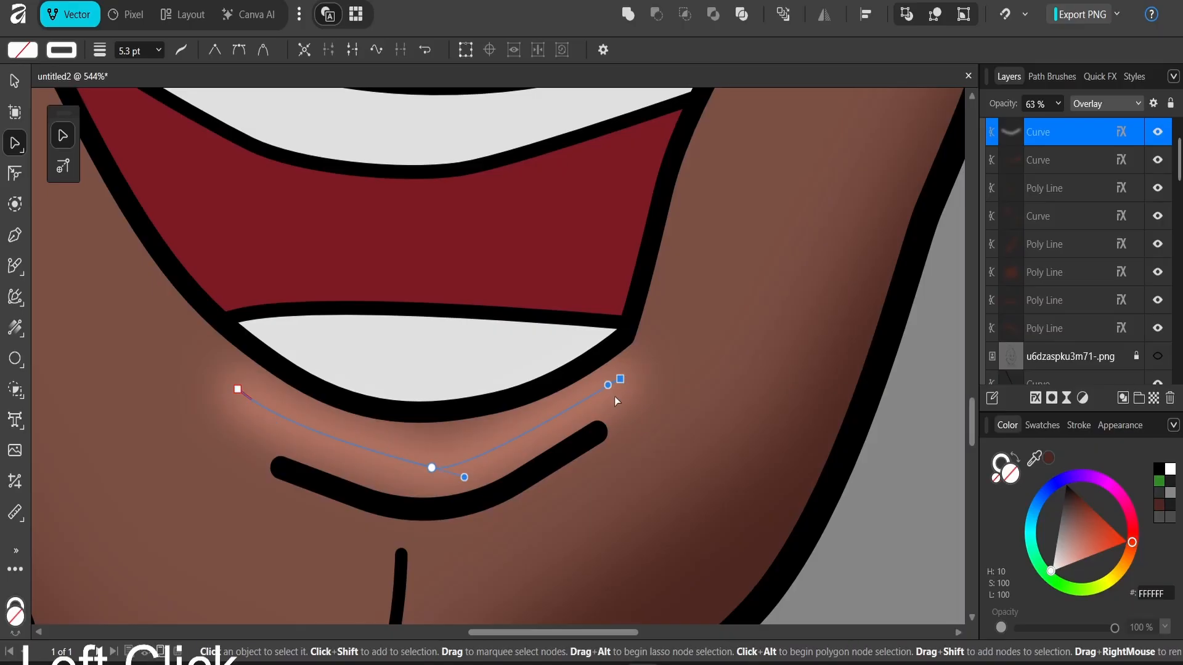
mouse_move(608, 386)
left_mouse_down()
mouse_move(605, 416)
mouse_move(623, 371)
left_mouse_up()
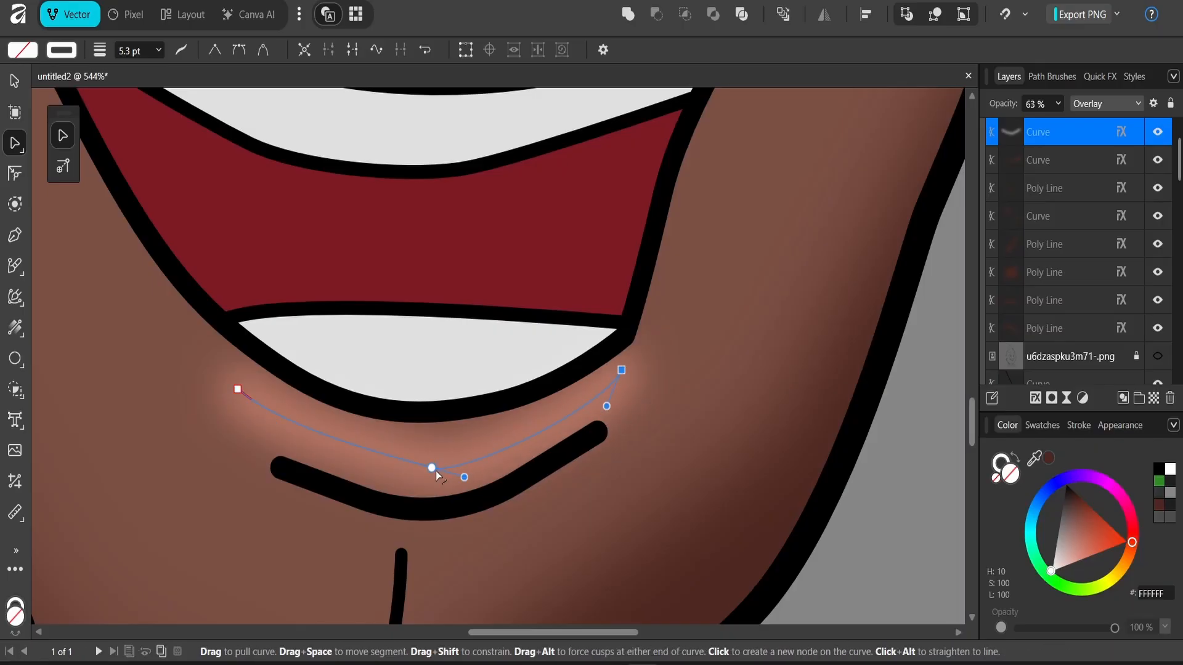
left_click_drag(433, 469, 425, 460)
key("v")
left_click(871, 411)
Step: Show the whole shaded character and save the document with the reshaped chin highlight
scroll(706, 370, "down", 6)
scroll(707, 344, "up", 2)
left_click(788, 339)
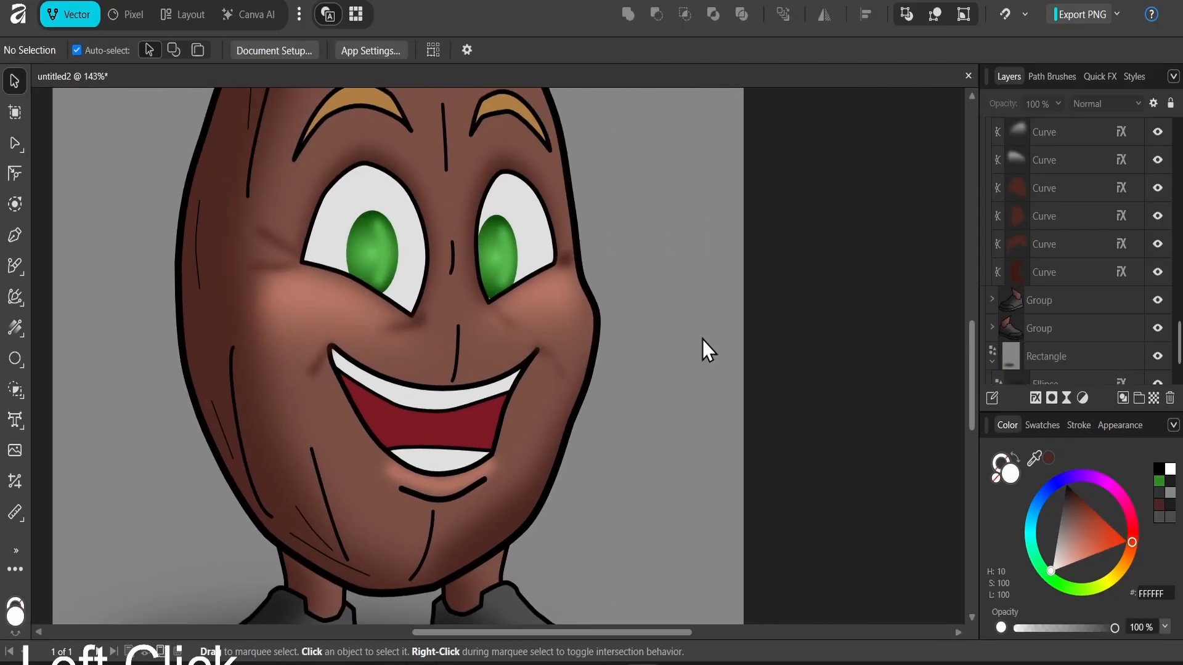
scroll(653, 343, "down", 3)
key("ctrl+s")
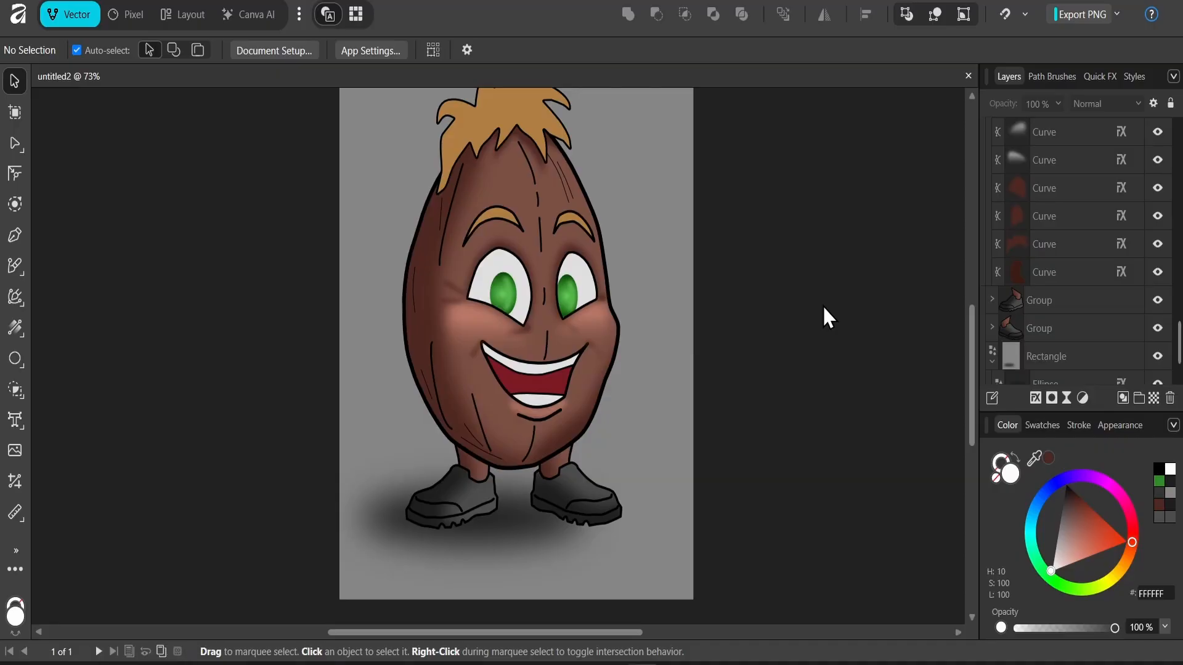
key("ctrl+s")
left_click_drag(660, 323, 646, 366)
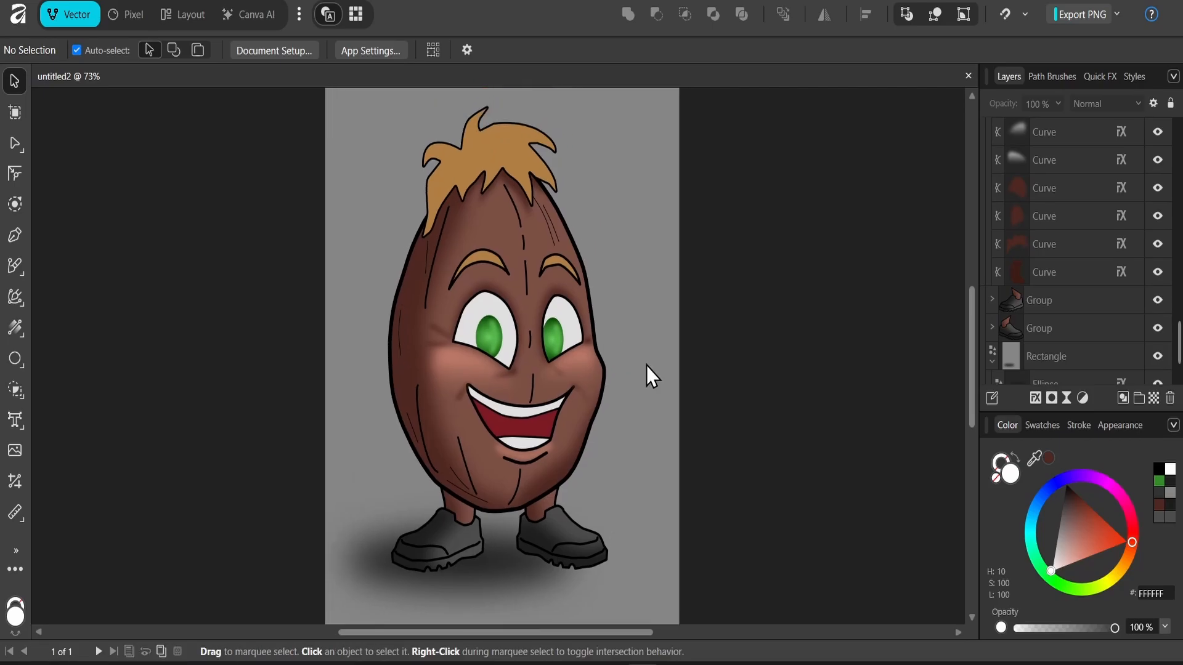
left_click(609, 664)
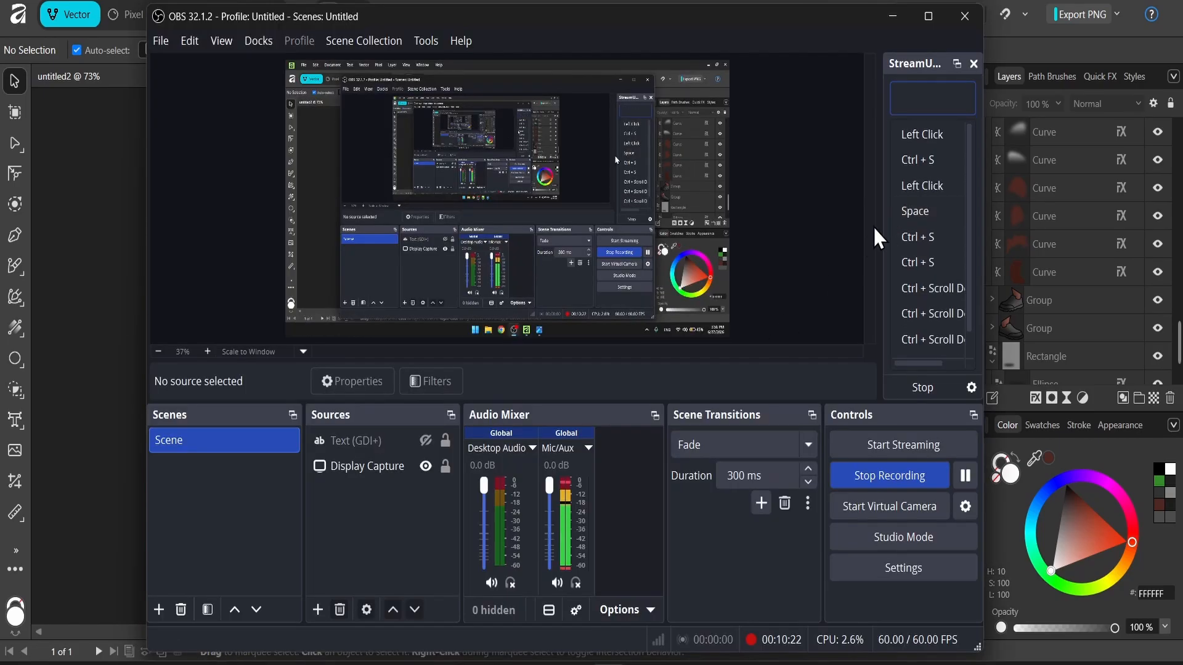
left_click(870, 479)
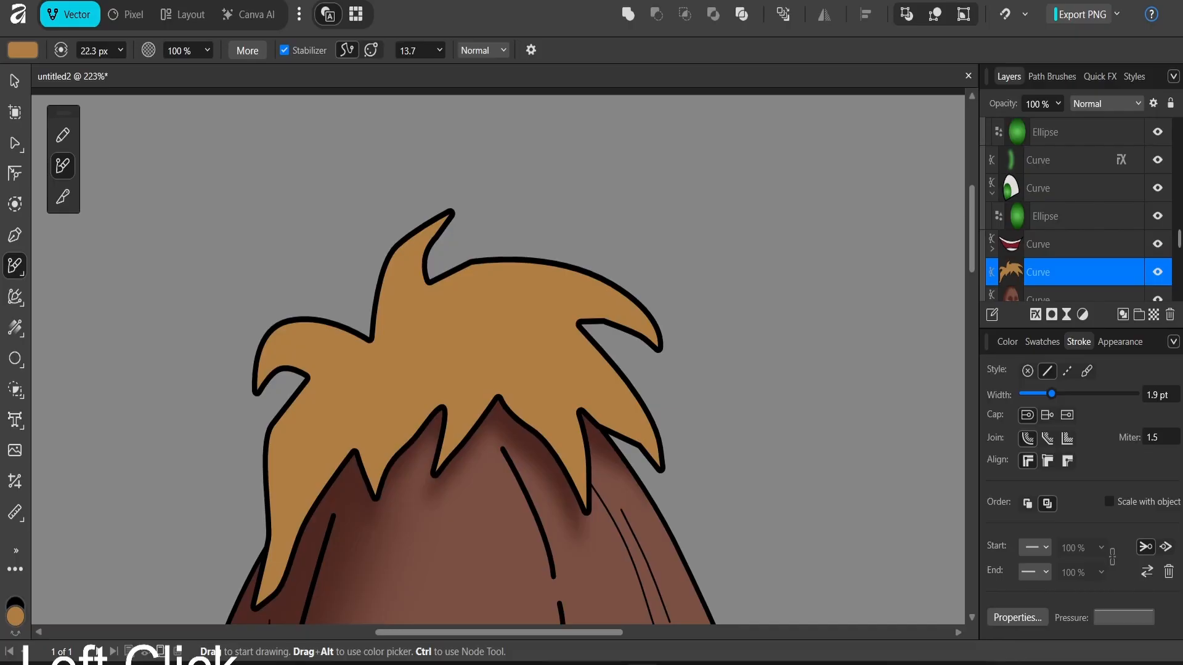
Step: Return the hair's outline width to 0.6 pt and paint several white FFFFFF brush strokes radiating from the middle of the hair
key("ctrl+shift+z")
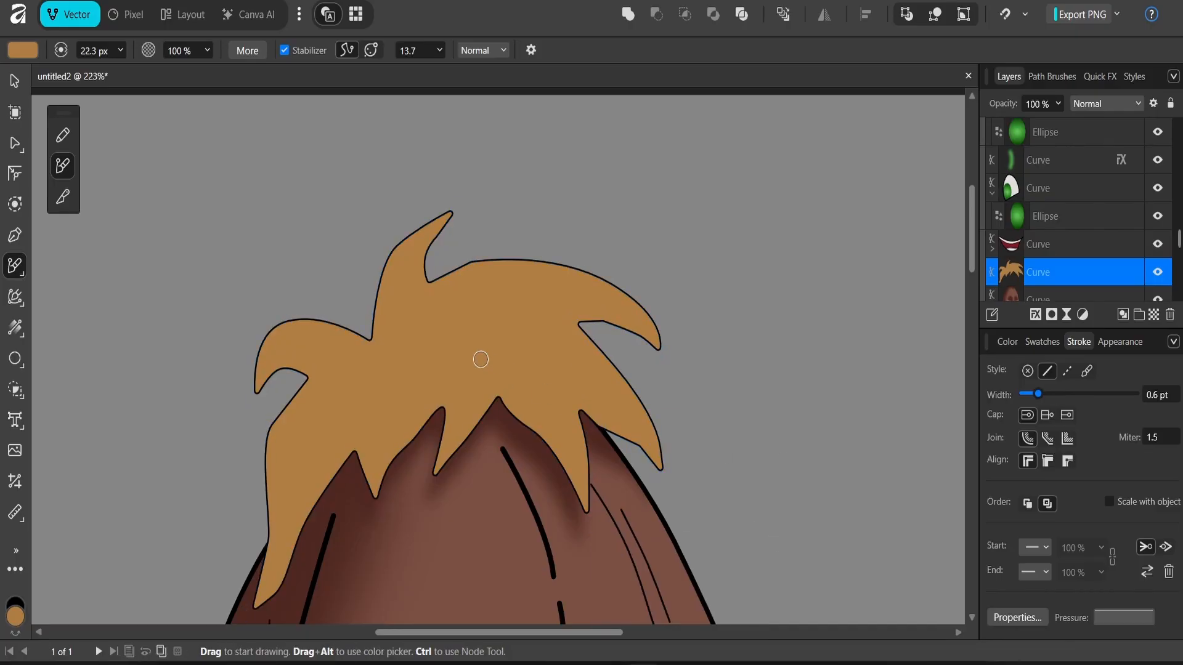
left_click(1006, 344)
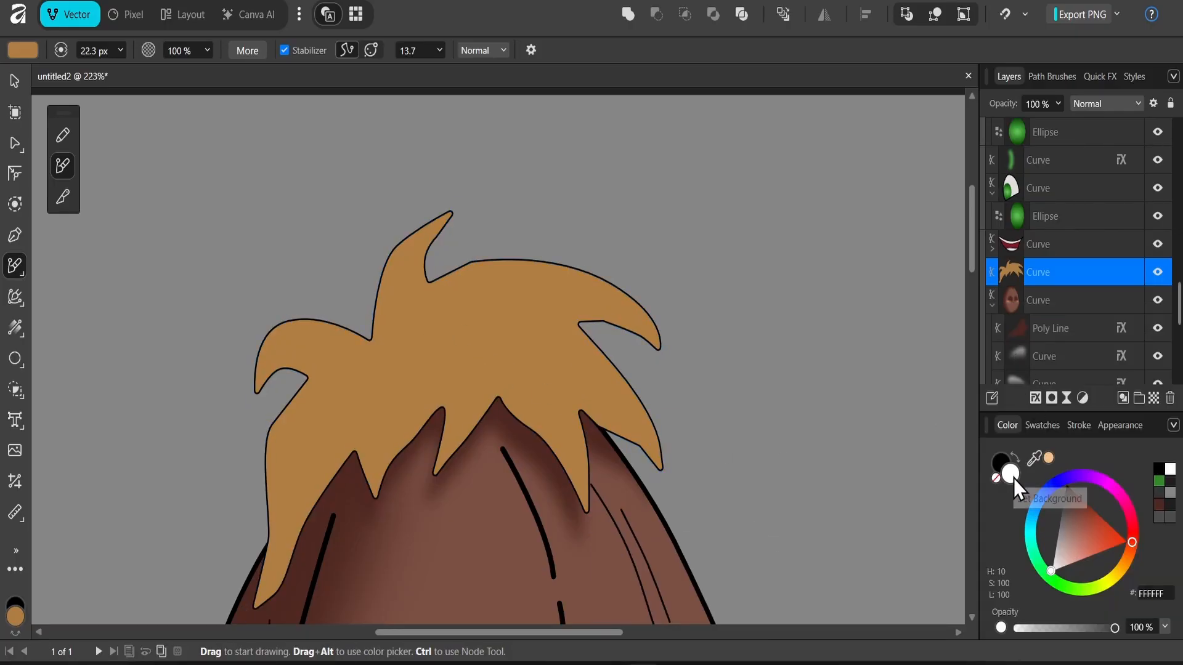
left_click_drag(1065, 544, 1051, 571)
mouse_move(465, 341)
left_mouse_down()
mouse_move(535, 378)
mouse_move(494, 335)
mouse_move(549, 323)
left_mouse_up()
mouse_move(442, 345)
left_mouse_down()
mouse_move(475, 390)
mouse_move(329, 431)
mouse_move(372, 320)
mouse_move(410, 331)
mouse_move(392, 336)
left_mouse_up()
key("ctrl+z")
mouse_move(442, 341)
left_mouse_down()
mouse_move(557, 309)
mouse_move(464, 340)
mouse_move(529, 306)
mouse_move(485, 300)
mouse_move(520, 303)
left_mouse_up()
key("ctrl+z")
key("ctrl+z")
key("v")
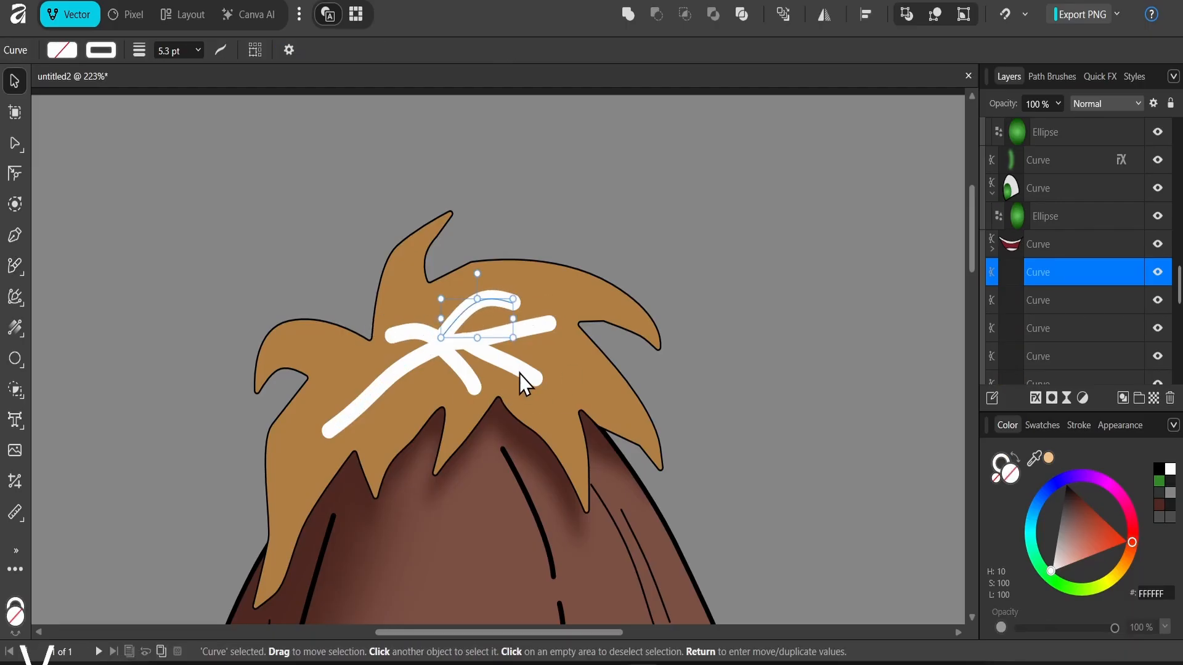
Step: Select the six white hair strokes and apply a 15.5 px Gaussian Blur to them
left_click(519, 375)
left_click(517, 320, "shift")
left_click(505, 301, "shift")
left_click(461, 371, "shift")
left_click(421, 362, "shift")
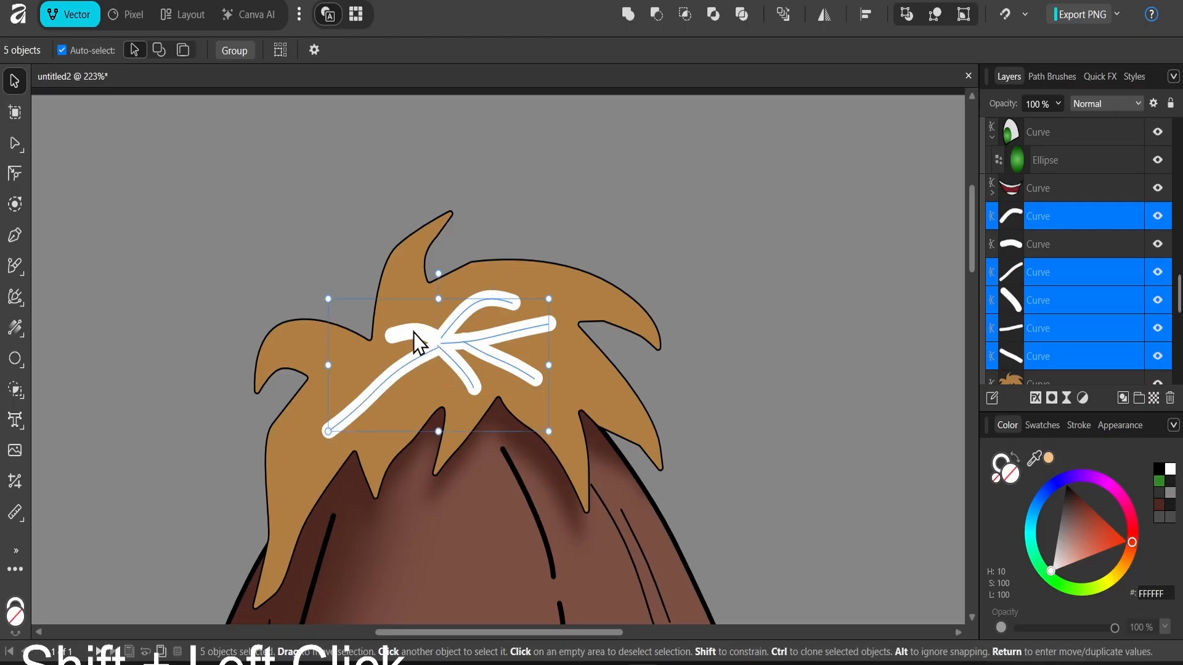
left_click(413, 333, "shift")
left_click(1035, 398)
left_click(649, 282)
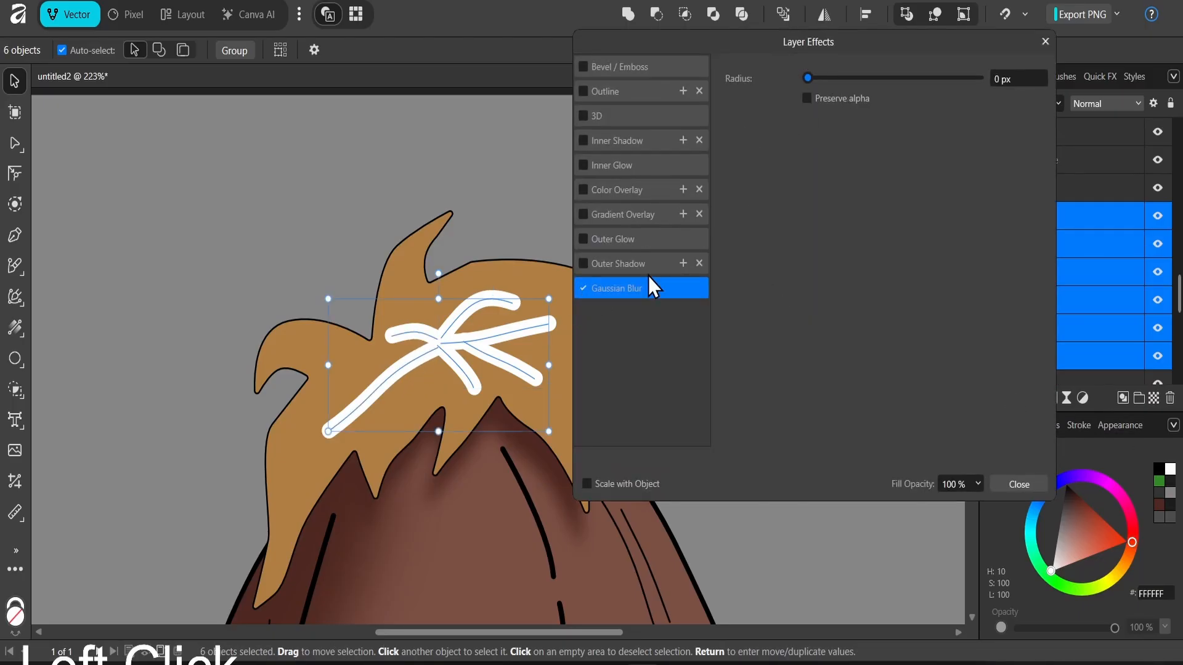
mouse_move(894, 78)
left_mouse_down()
mouse_move(915, 72)
mouse_move(892, 75)
left_mouse_up()
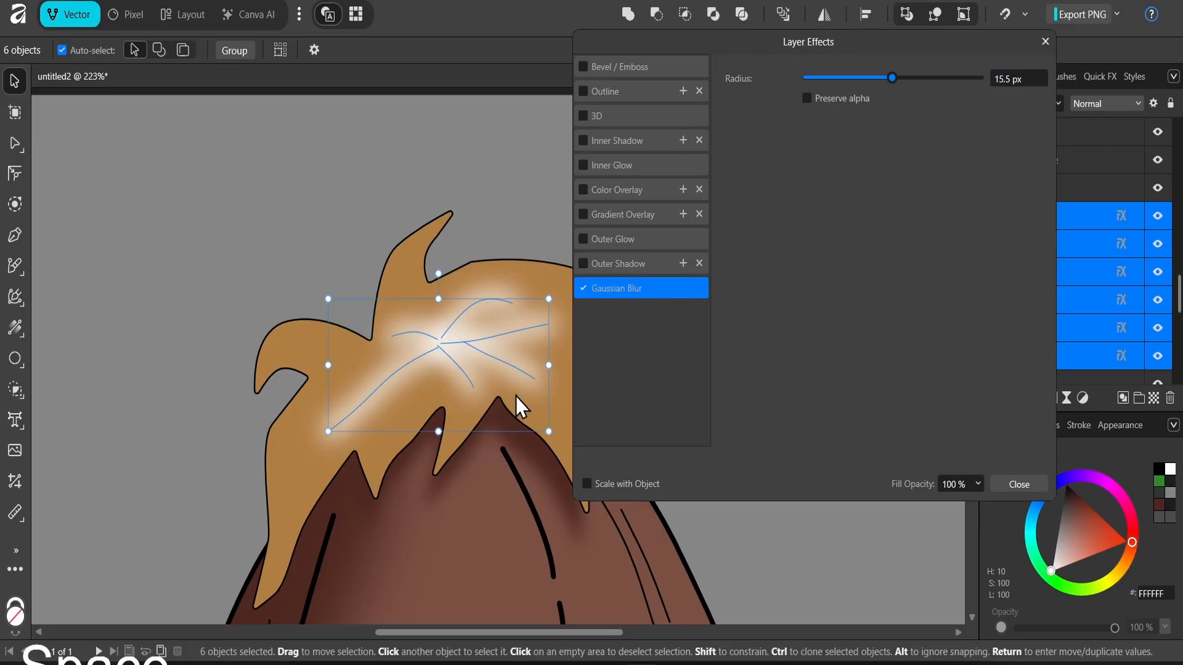
left_click_drag(852, 31, 984, 56)
left_click(1150, 511)
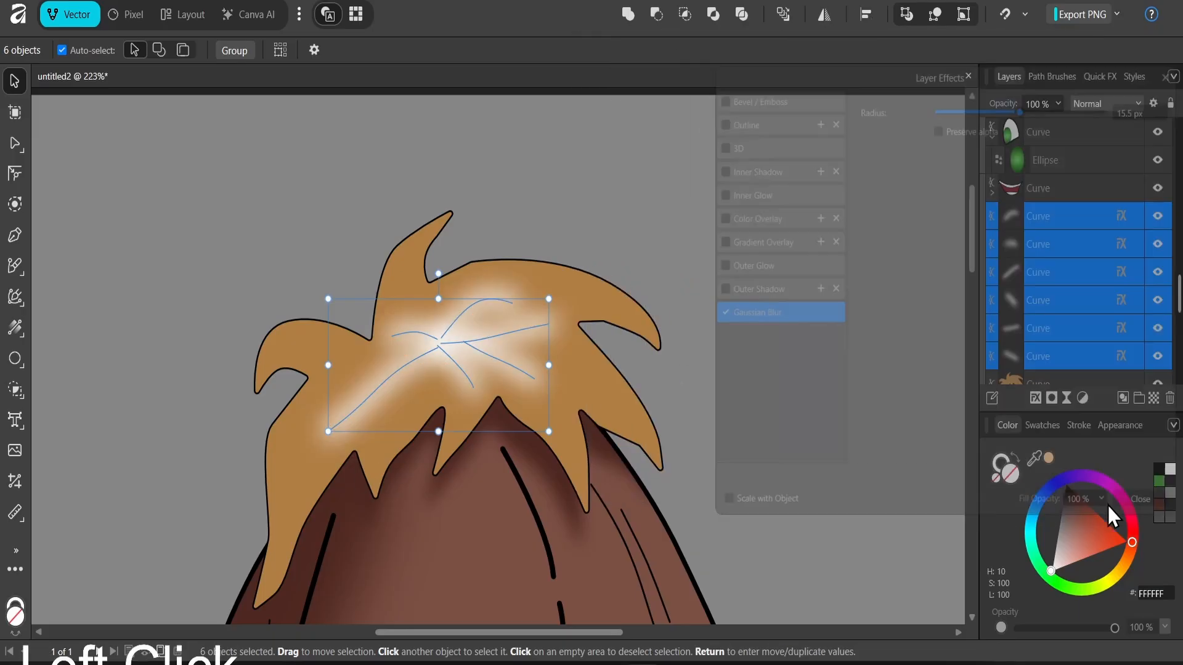
Step: Reselect the six blurred hair strokes by undoing the deselection, lower their opacity to 36%, and deselect them
left_click(759, 274)
scroll(759, 275, "down", 7)
left_click(795, 198)
left_click_drag(807, 323, 516, 242)
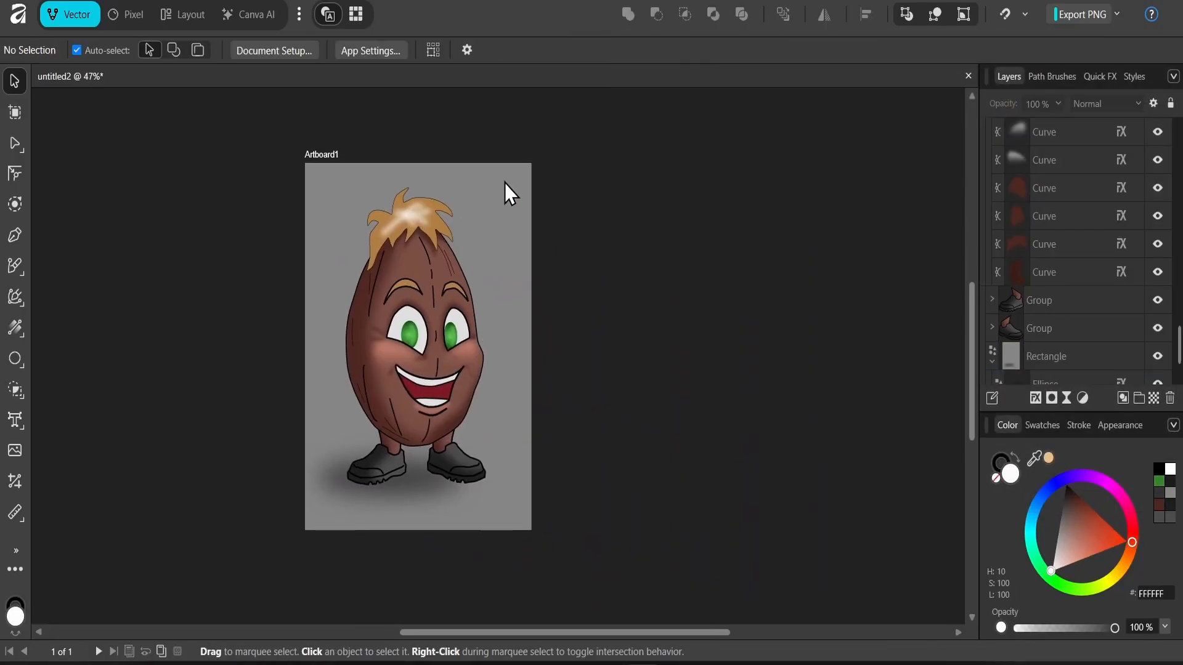
scroll(414, 213, "up", 8)
key("ctrl+z")
key("ctrl+z")
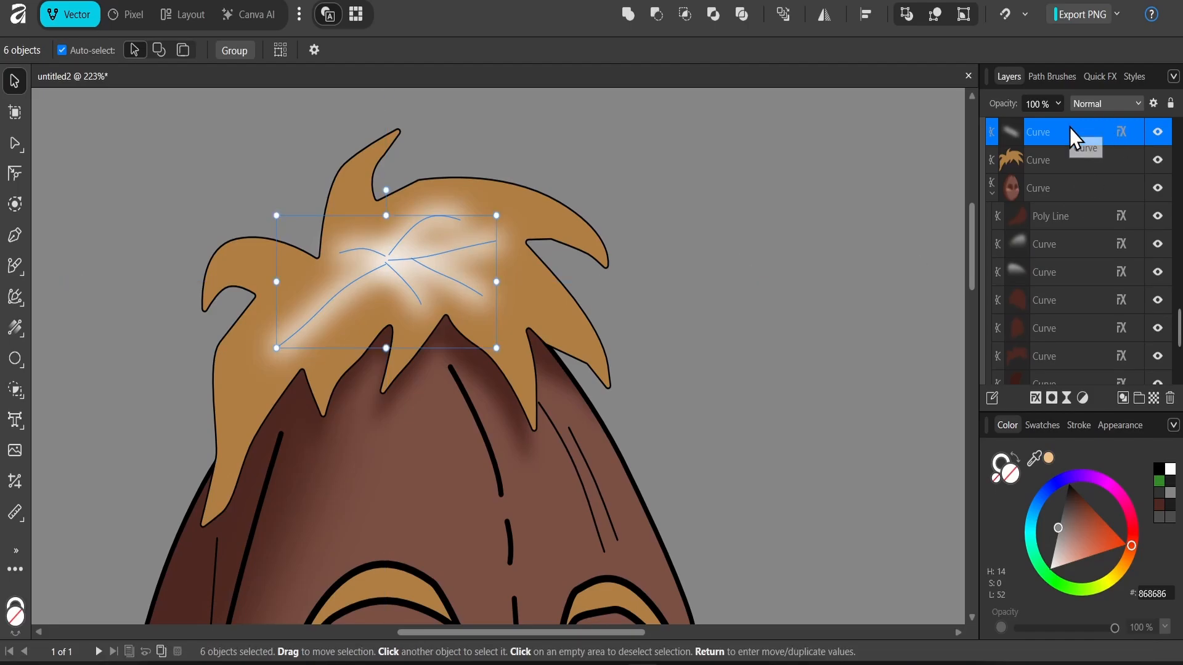
scroll(1071, 157, "up", 5)
left_click(1048, 103)
left_click(1004, 122)
left_click_drag(1003, 123, 993, 124)
left_click(701, 203)
Step: Restore the selection of the six hair highlight strokes, set their blend mode to Overlay, and deselect them
scroll(701, 217, "down", 7)
left_click(786, 246)
left_click_drag(724, 273, 543, 221)
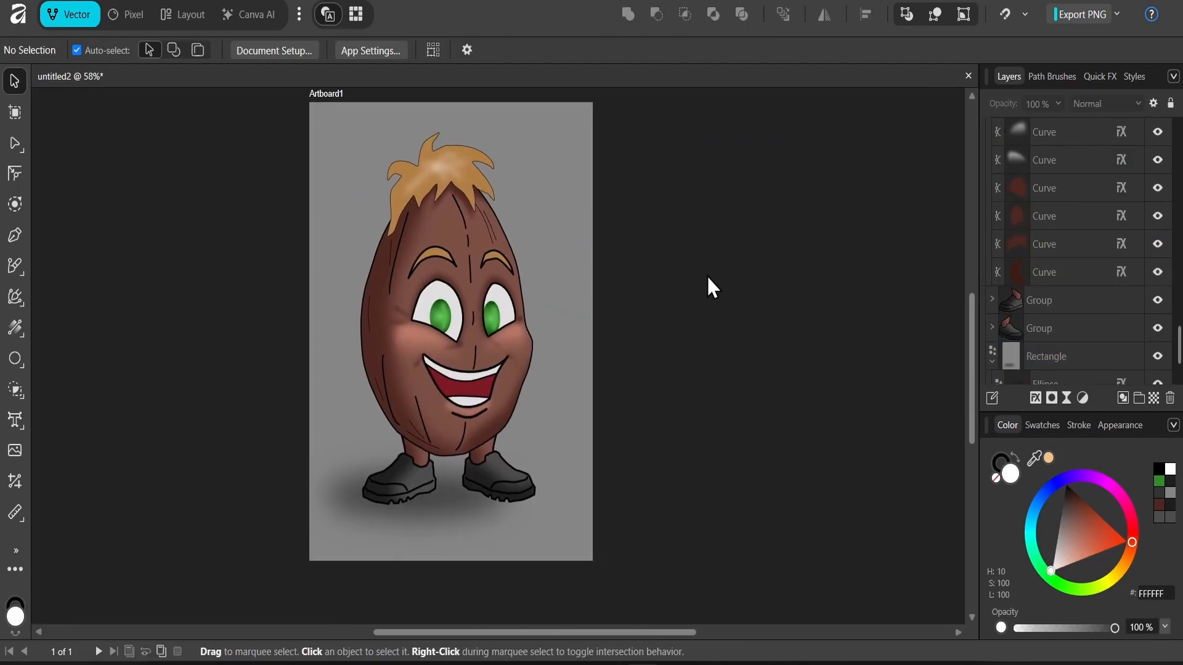
left_click_drag(642, 220, 620, 236)
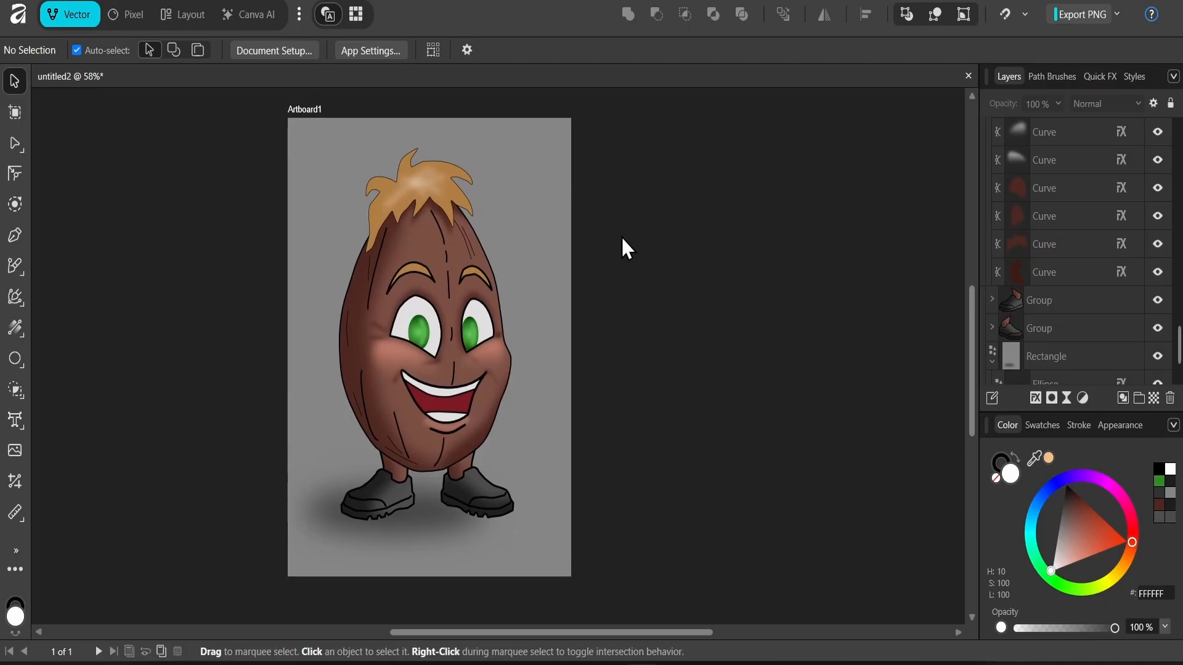
scroll(409, 164, "up", 5)
key("ctrl+z")
key("ctrl+z")
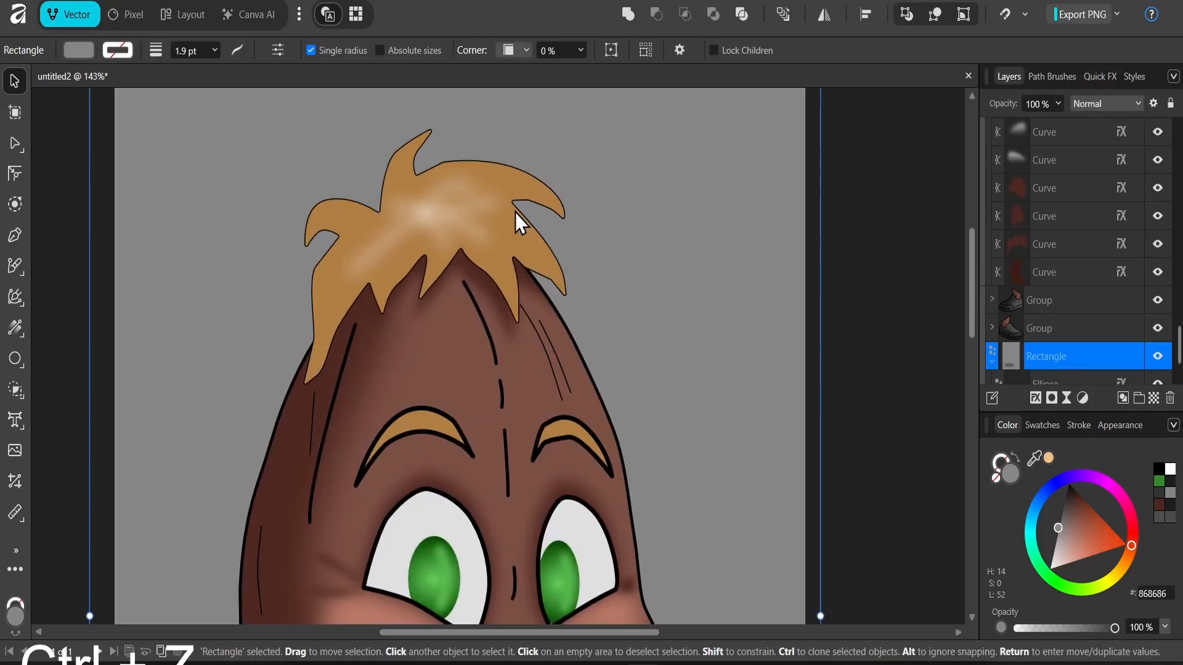
left_click(1089, 101)
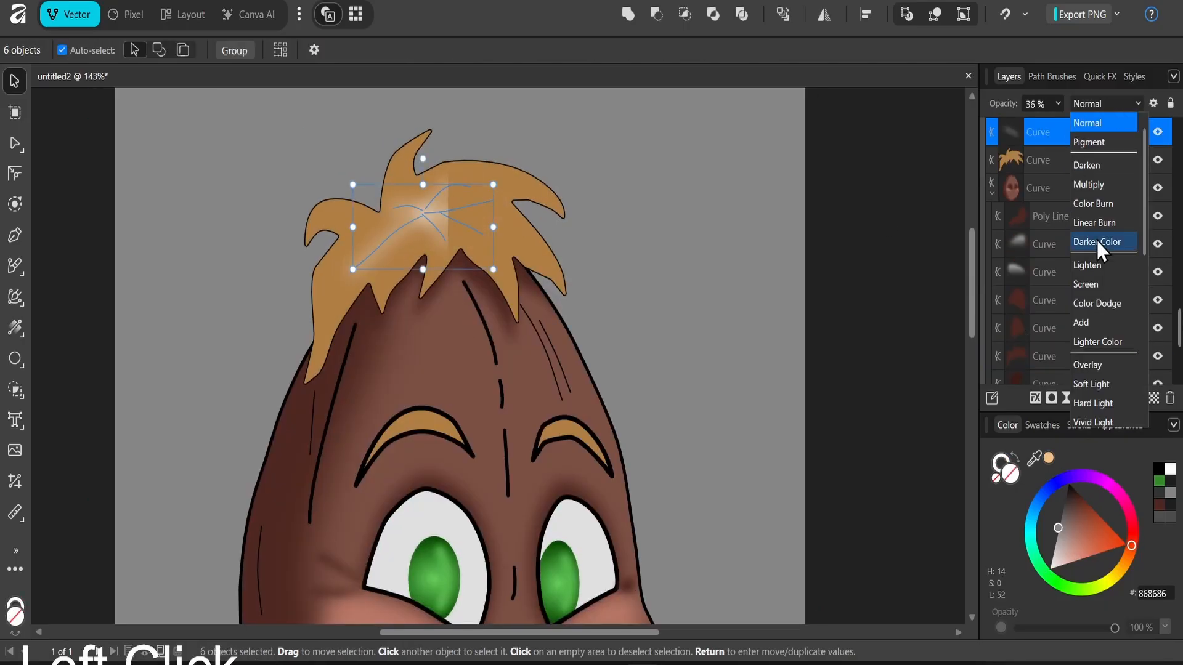
left_click(1092, 363)
left_click(638, 175)
scroll(538, 161, "down", 4)
left_click(568, 202)
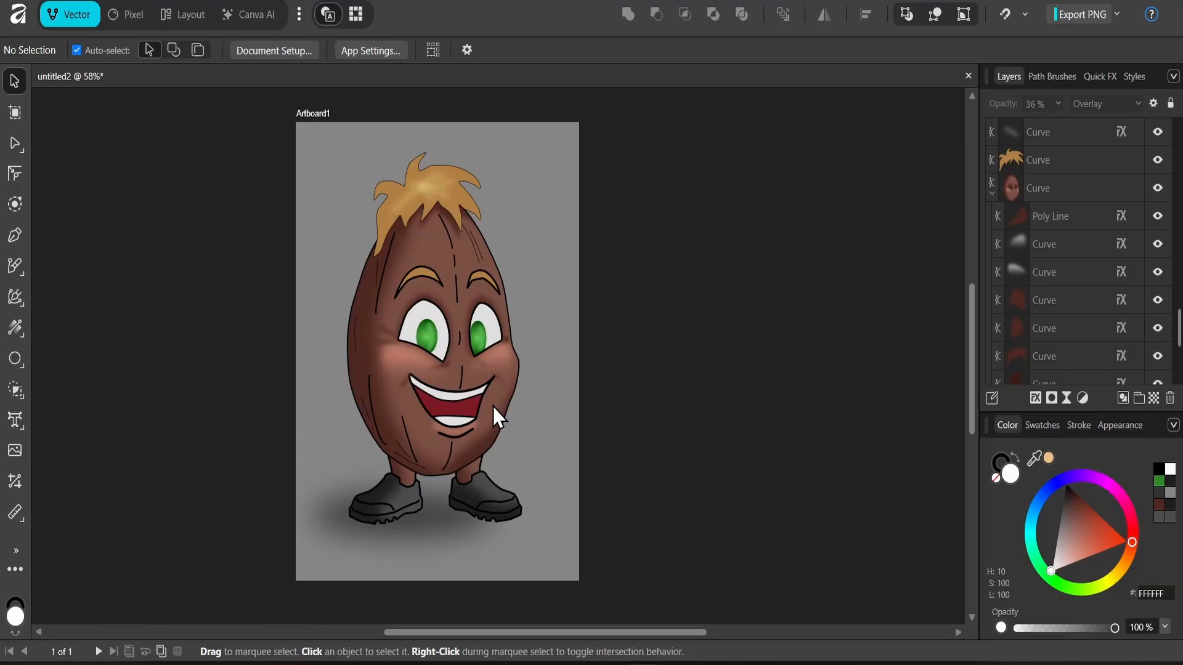
Step: Draw a white angular highlight shape over the forehead with the Pen tool, from below the hair to above the right eyebrow
scroll(417, 253, "up", 2)
left_click_drag(510, 236, 550, 224)
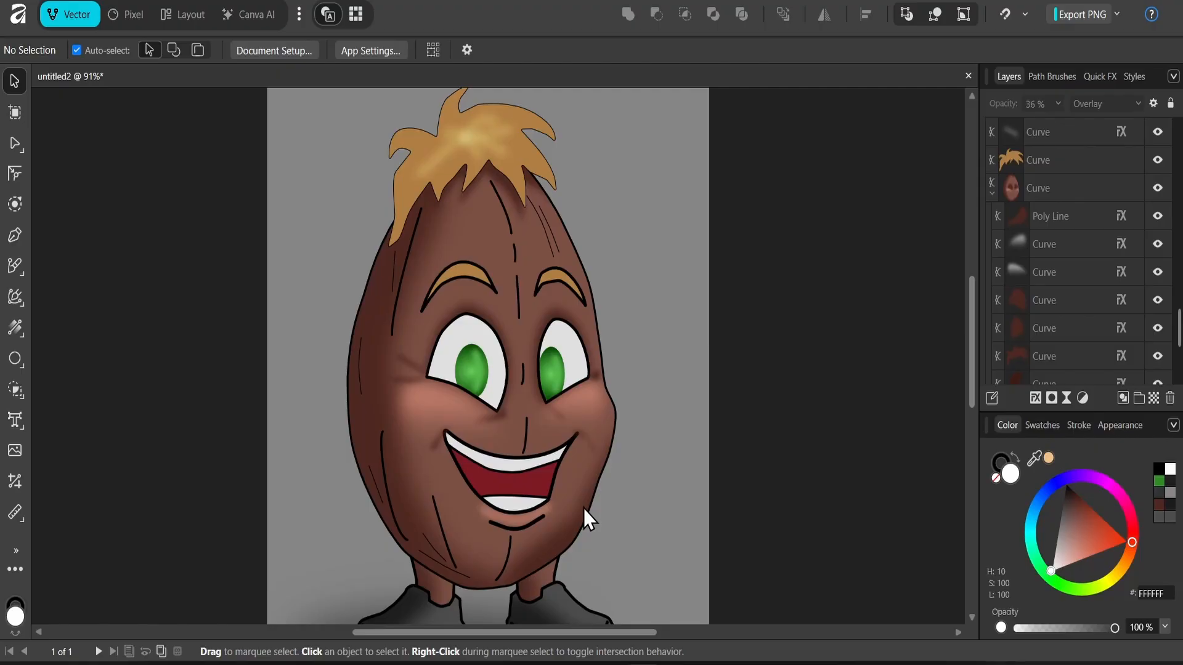
left_click_drag(556, 444, 481, 410)
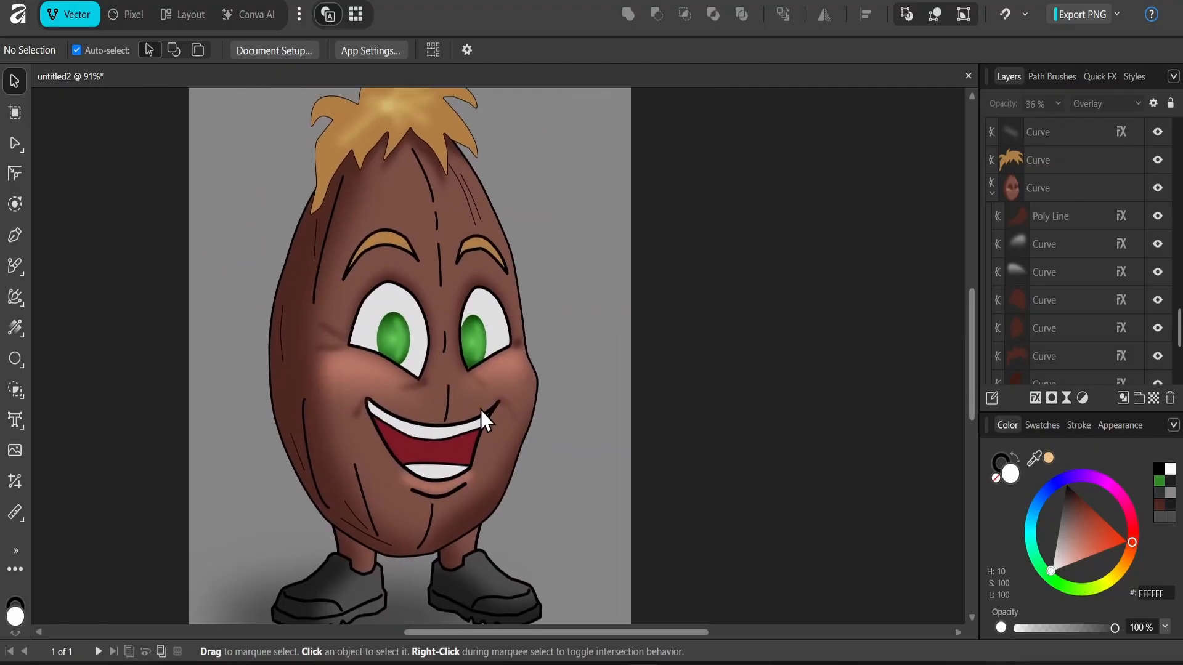
key("p")
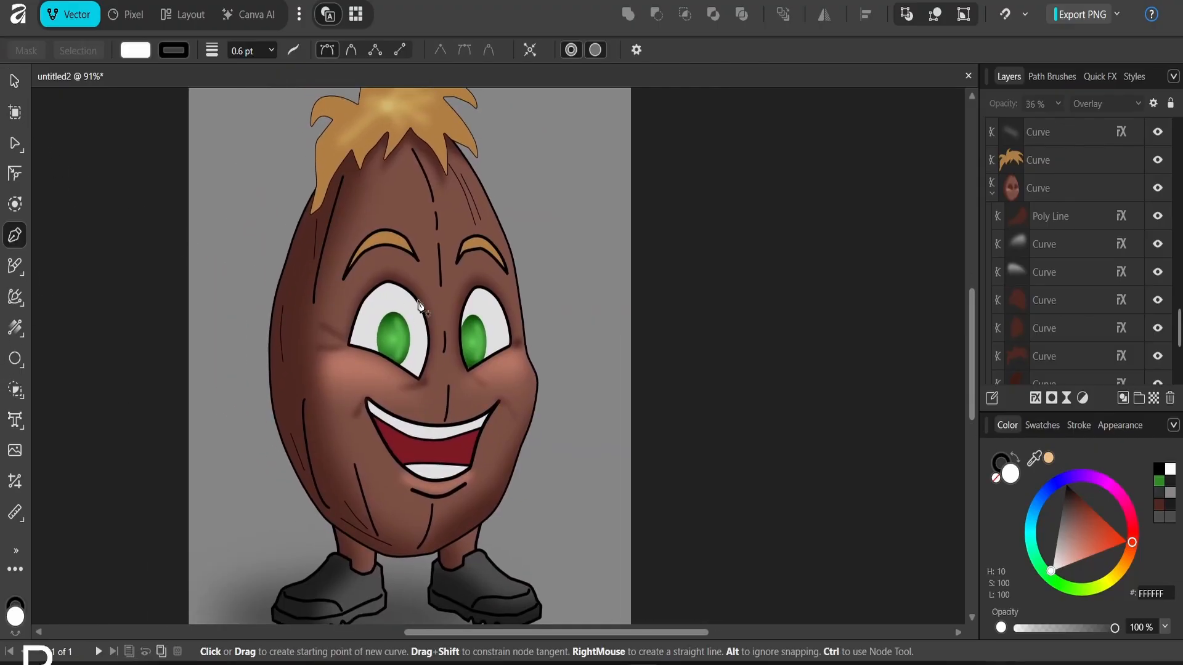
left_click(503, 274)
left_click(436, 254)
left_click(386, 206)
left_click(384, 165)
left_click(457, 160)
left_click(488, 216)
left_click(513, 270)
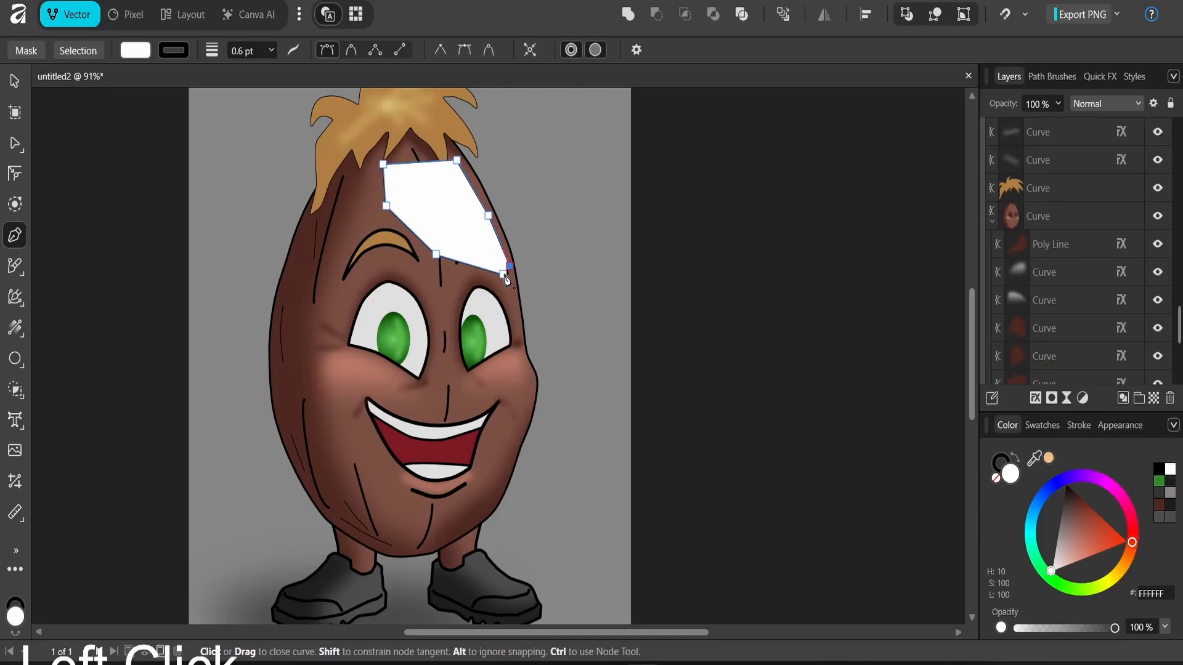
Step: Draw a closed white shape over the lower face with the Pen tool, running from cheek to cheek and down to the chin
left_click(518, 383)
left_click(485, 475)
left_click(437, 509)
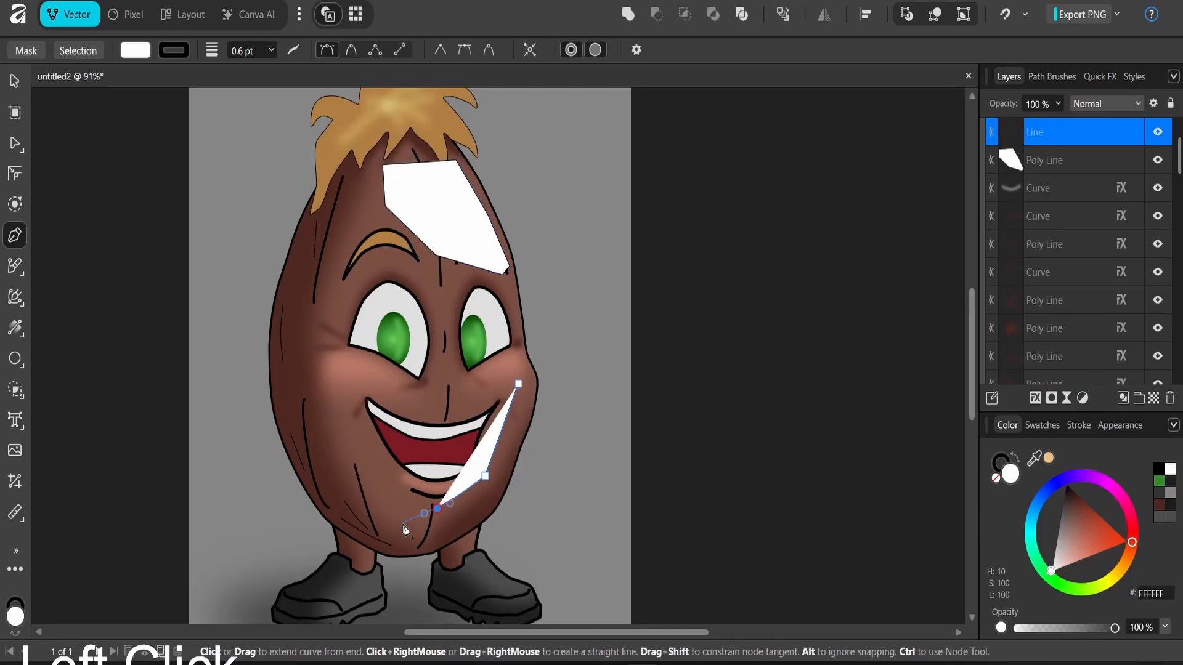
left_click(397, 526)
left_click(360, 432)
left_click(332, 355)
left_click(443, 362)
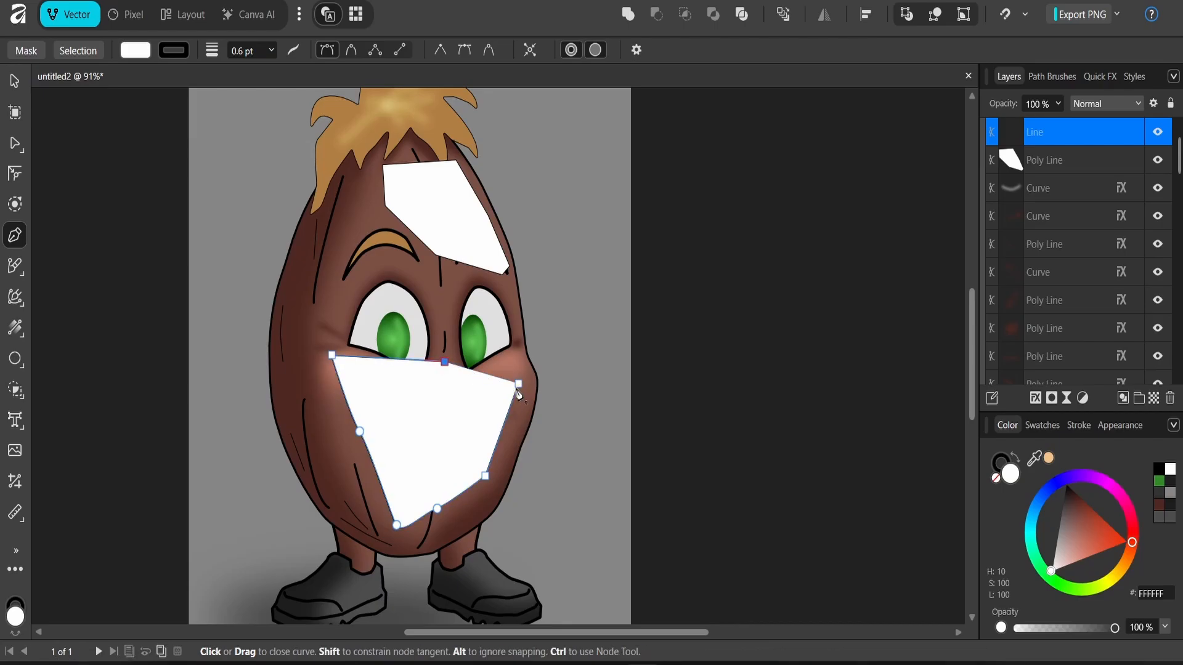
left_click(519, 383)
left_click(518, 383)
key("ctrl+z")
Step: Remove the forehead shape's outline and soften the shape with a Gaussian Blur
key("v")
left_click(481, 231)
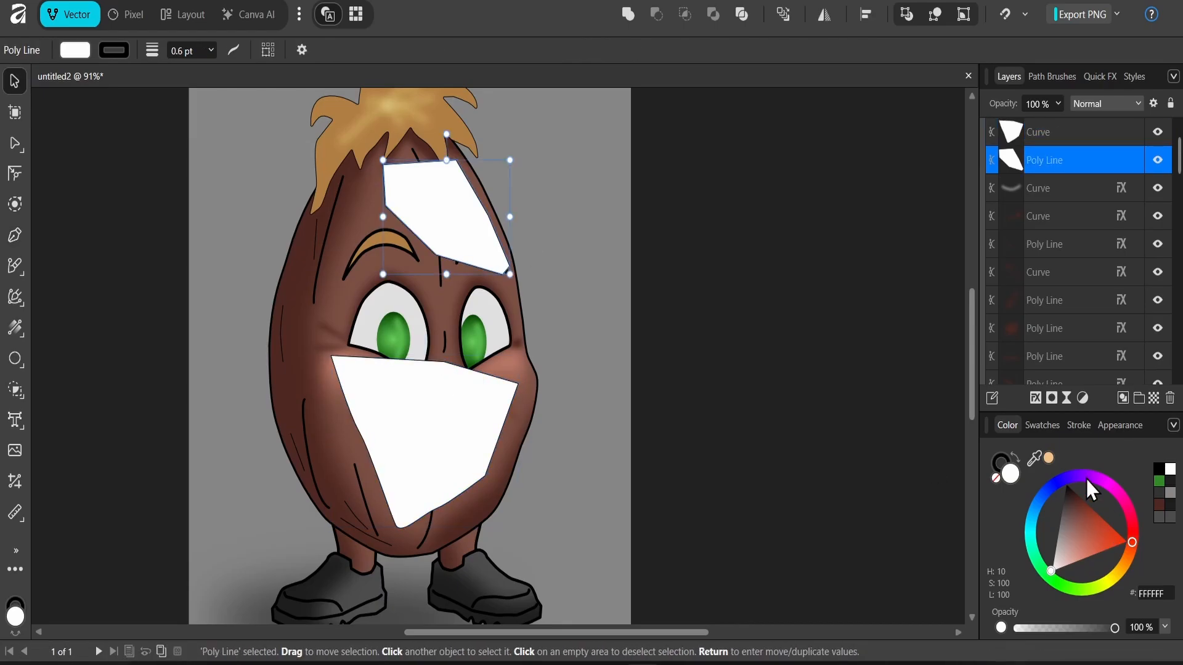
left_click(1001, 467)
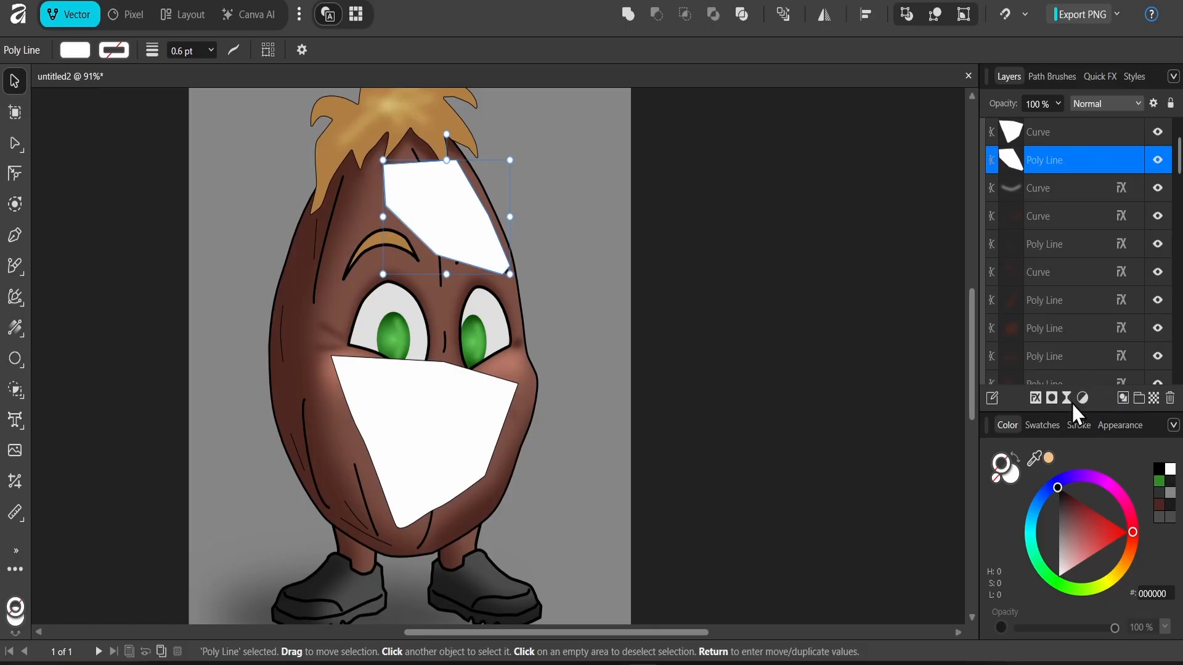
left_click(1036, 398)
left_click(733, 314)
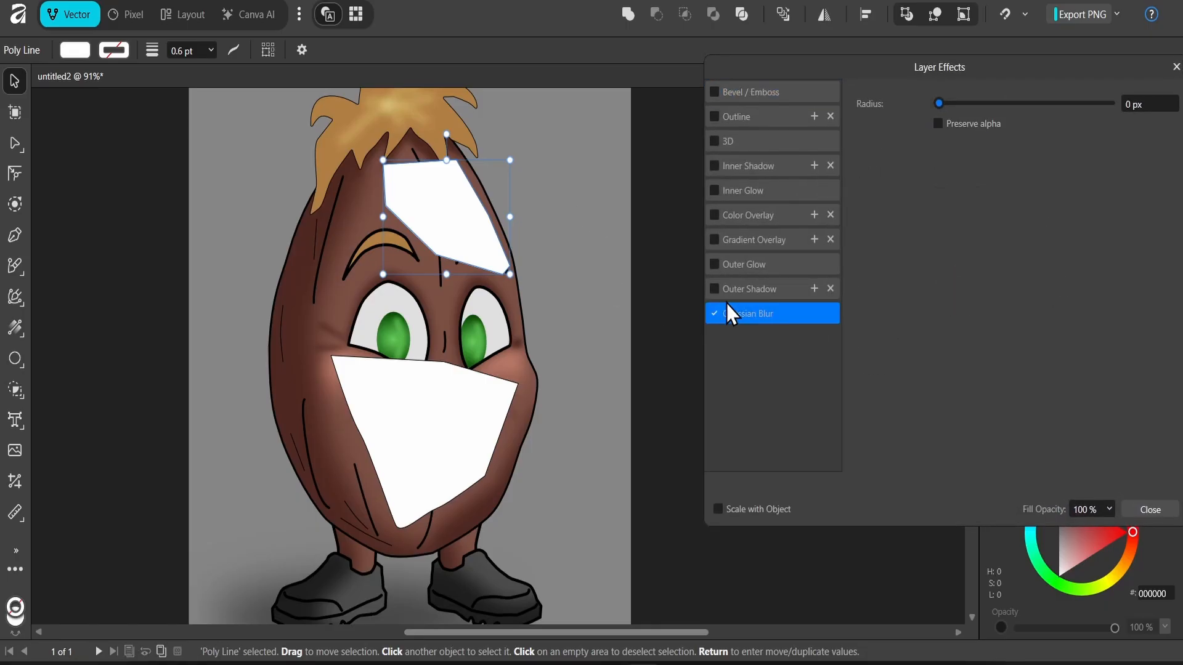
left_click_drag(940, 104, 1033, 103)
left_click(1151, 509)
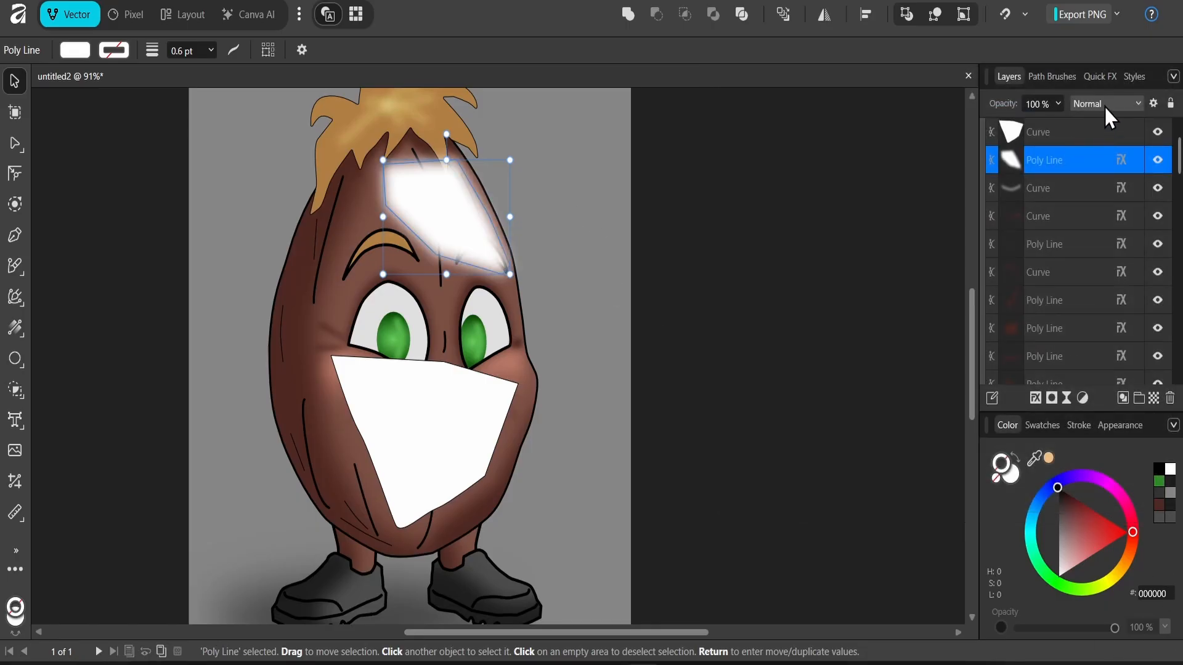
Step: Set the forehead highlight's opacity to 25% and paste its style onto the lower-face shape
left_click(1058, 103)
left_click_drag(985, 124, 981, 125)
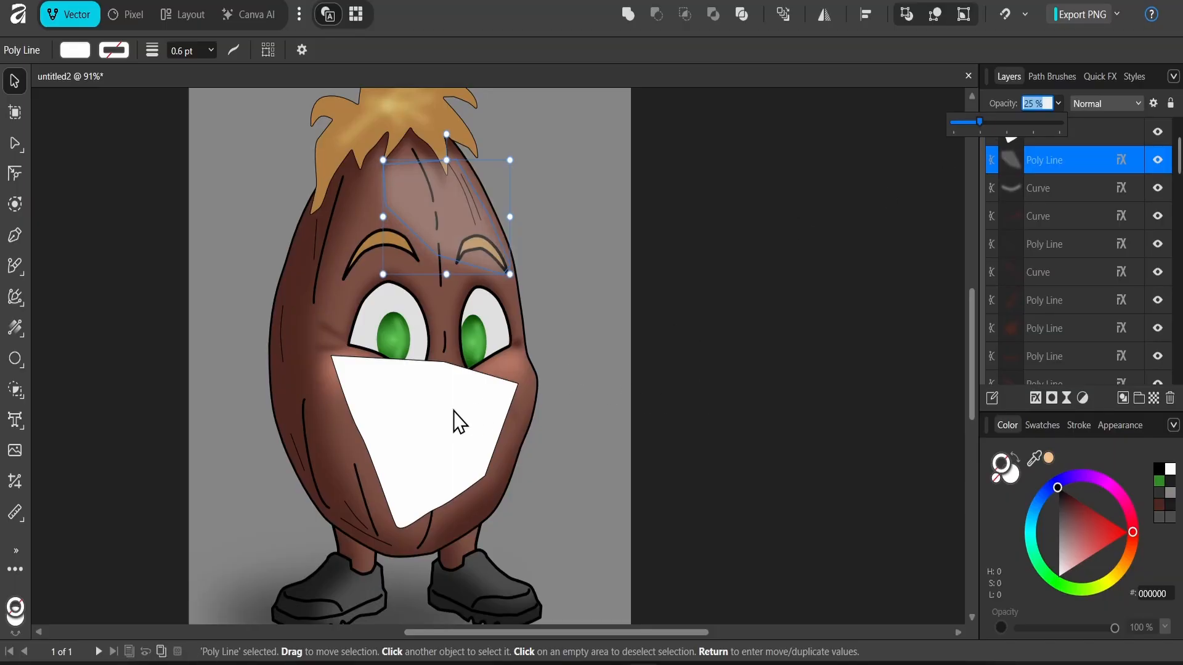
left_click(452, 245)
left_click(437, 474)
key("ctrl+shift+v")
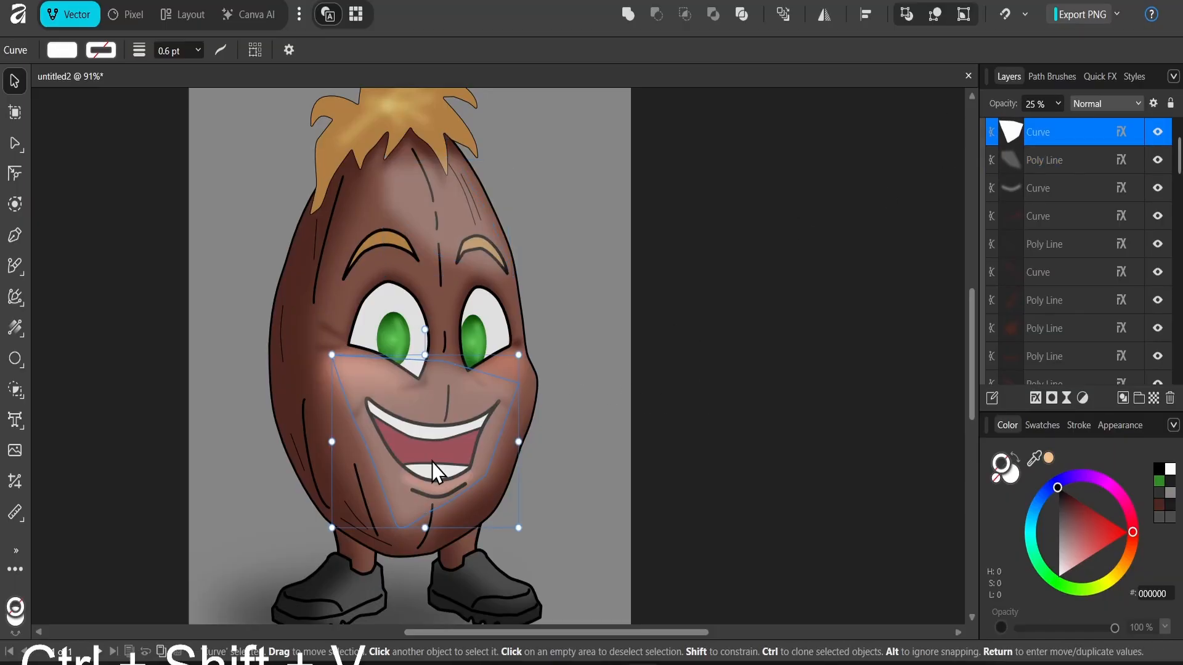
Step: Bend the top edge of the lower-face highlight down to just above the mouth and deselect it
key("a")
left_click_drag(432, 373, 432, 409)
key("v")
left_click(696, 359)
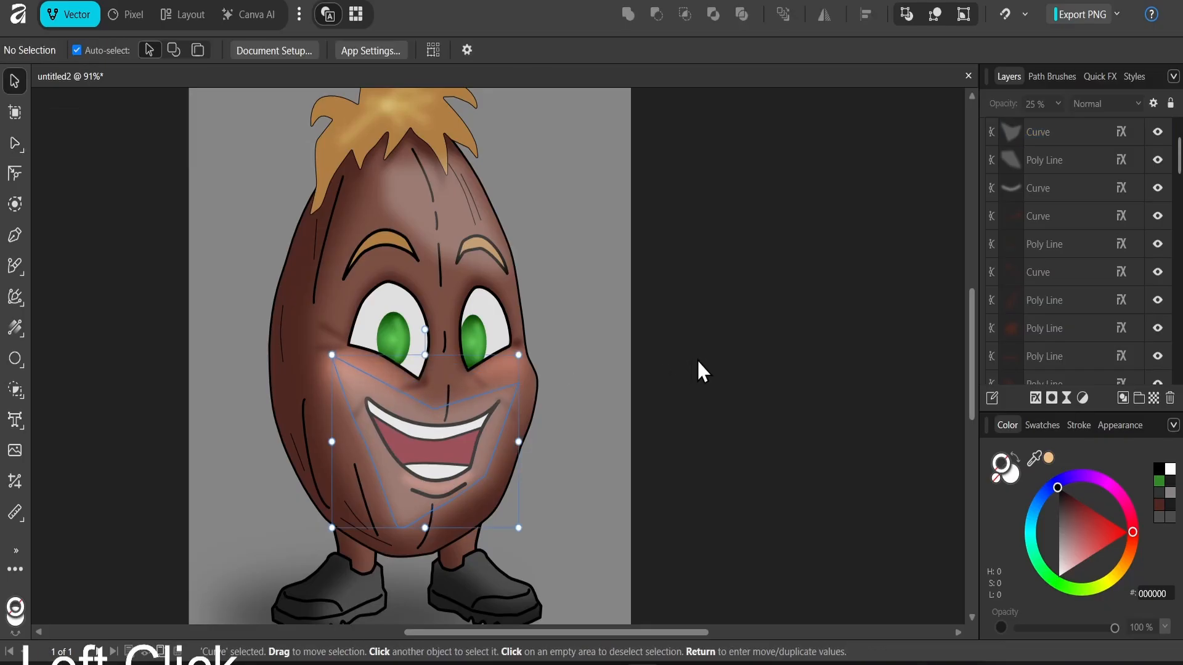
scroll(669, 361, "down", 2)
left_click_drag(639, 341, 547, 360)
scroll(435, 429, "up", 4)
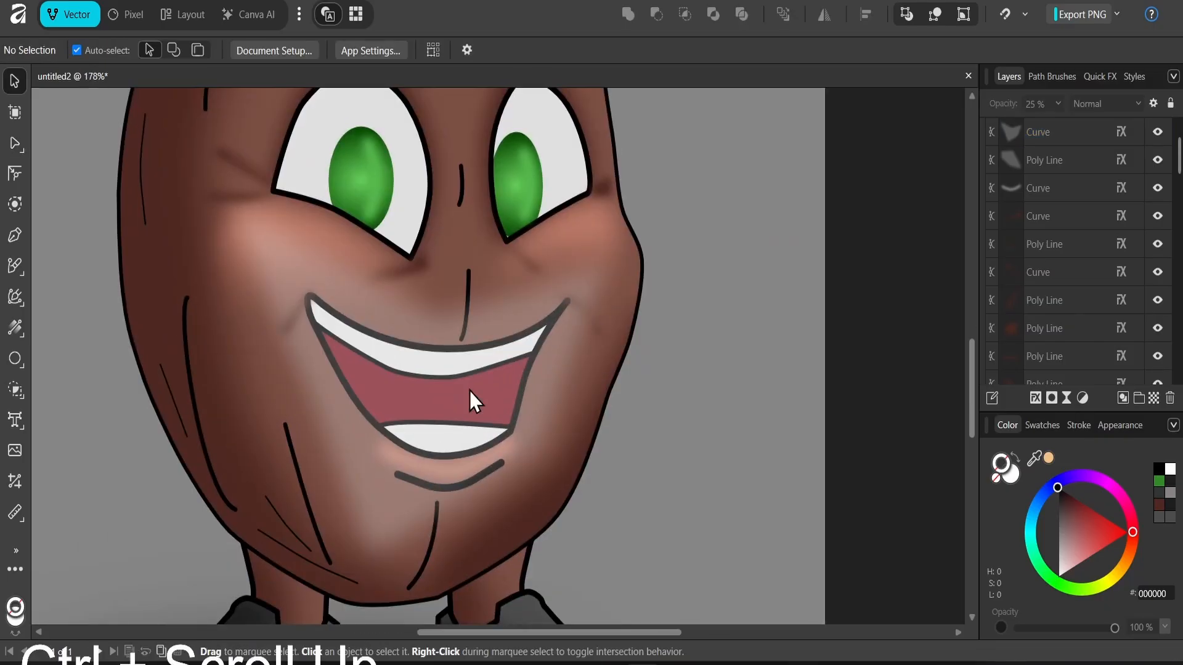
Step: Cut the lower-face highlight, paste it inside the brown body shape, and deselect it
left_click(479, 392)
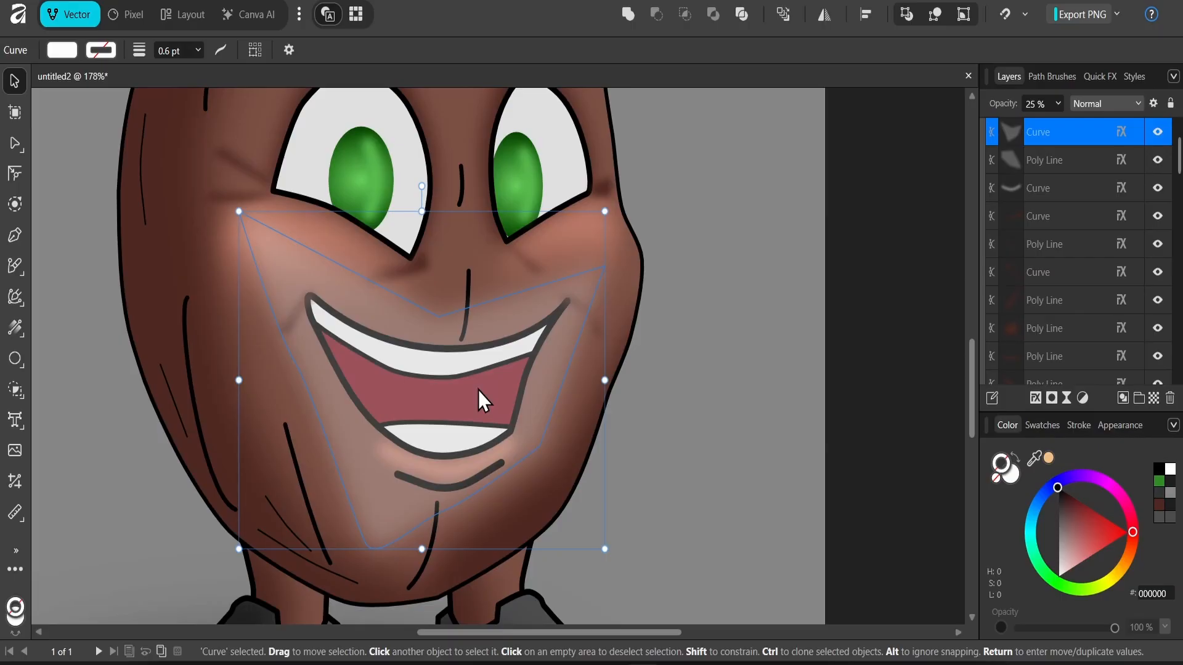
key("ctrl+x")
left_click(338, 457)
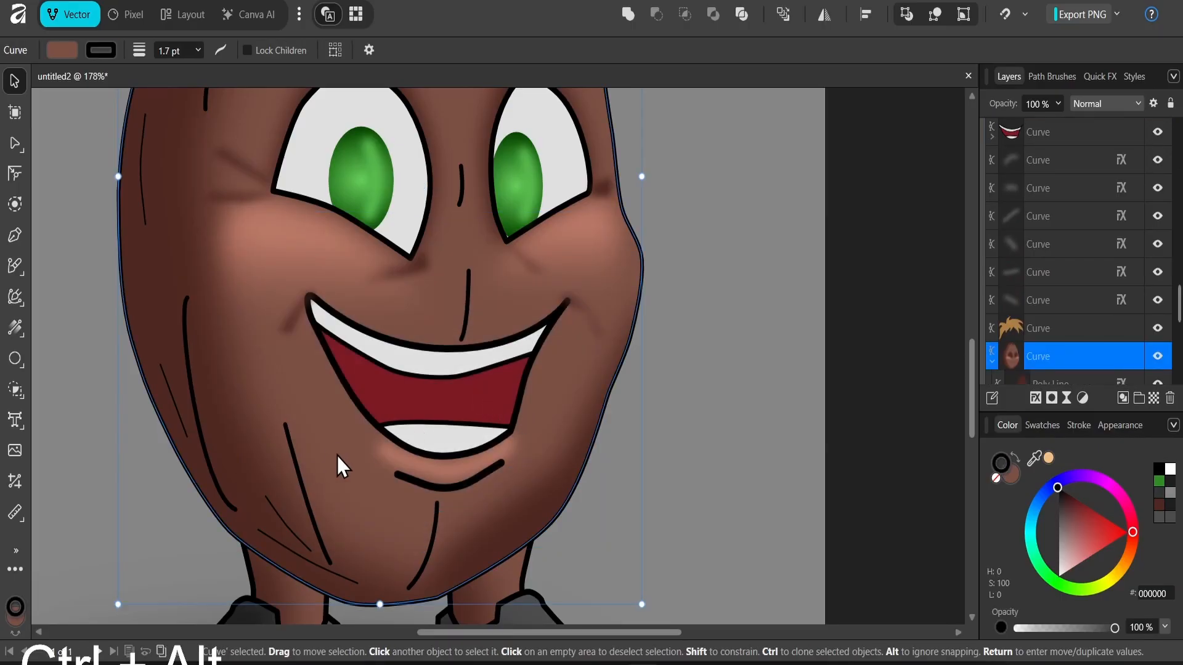
key("ctrl+alt+v")
left_click(870, 369)
scroll(589, 415, "down", 3)
scroll(589, 416, "down", 2)
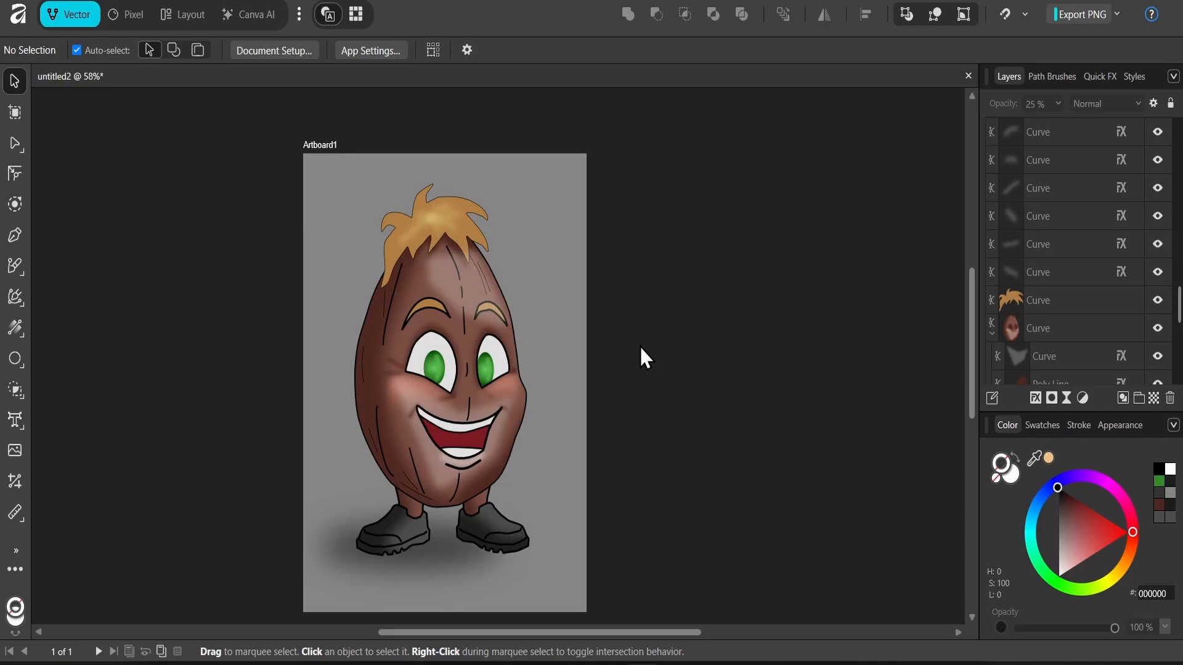
Step: Move the lower-face highlight up and to the right so it covers the nose area and right cheek, and deselect it
scroll(471, 444, "up", 2)
left_click(418, 487)
left_click_drag(418, 487, 428, 412)
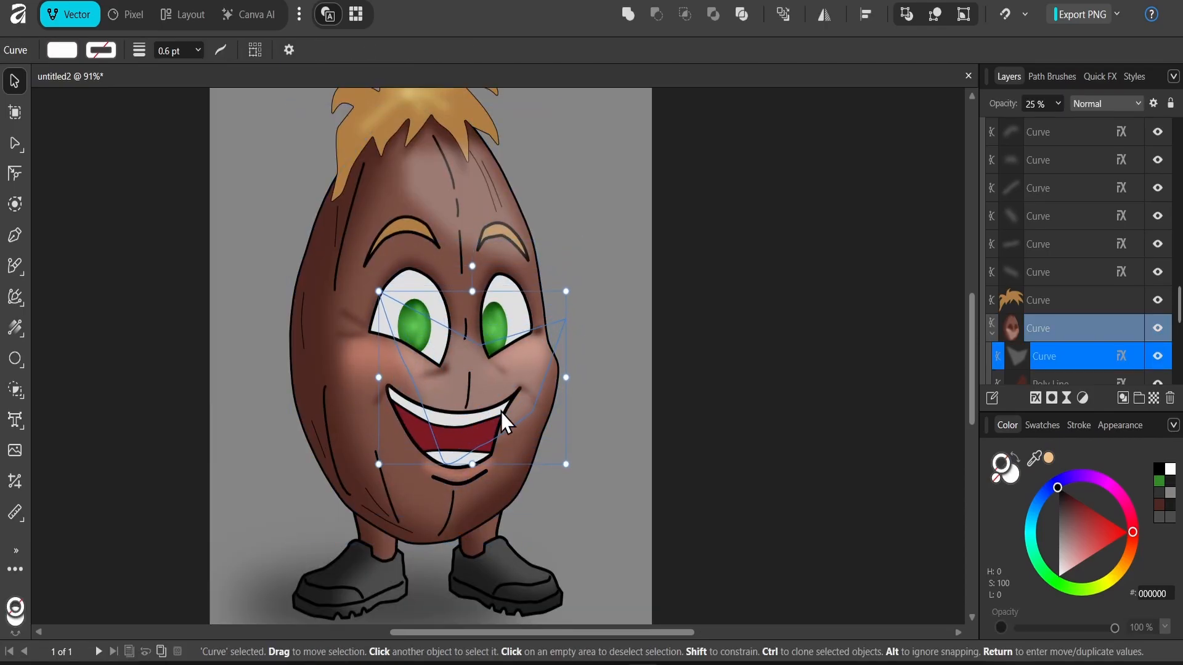
left_click(771, 338)
scroll(771, 338, "down", 3)
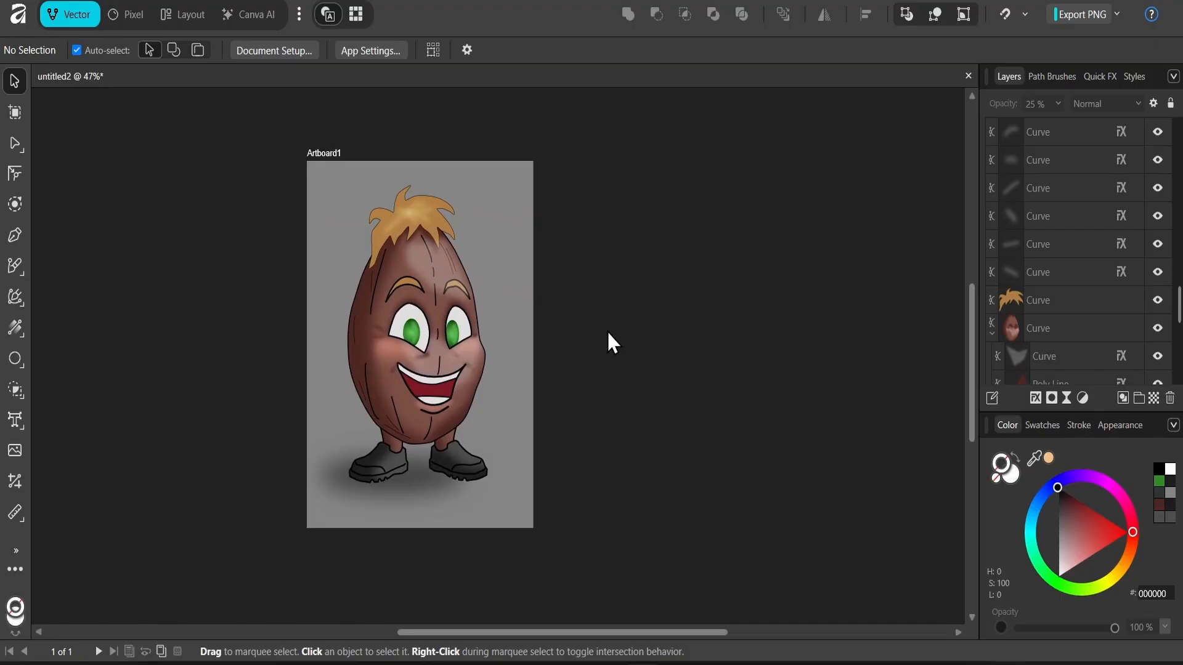
Step: Duplicate the forehead highlight, shrink the copy, and place it in the upper right of the forehead
scroll(442, 275, "up", 3)
left_click(464, 262)
key("ctrl+c")
key("ctrl+v")
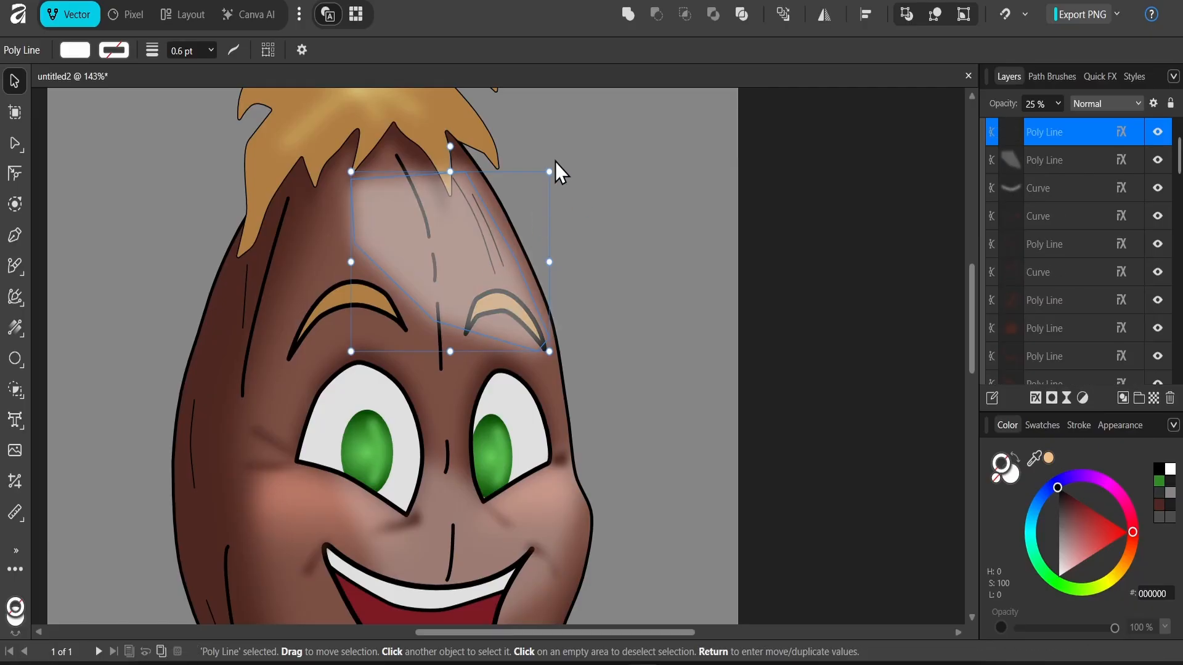
left_click_drag(549, 172, 465, 259)
left_click_drag(414, 303, 460, 224)
Step: Duplicate the small forehead highlight, set the copy's opacity to 44%, make it narrower along the right side, and deselect it
key("ctrl+v")
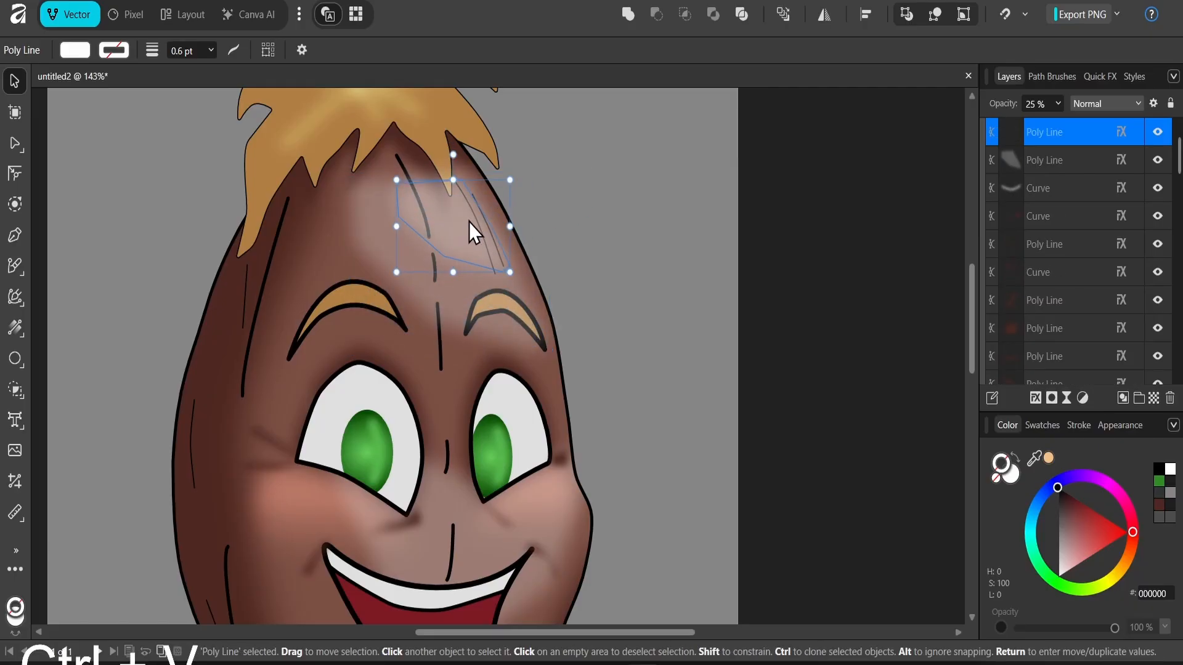
left_click(1058, 103)
left_click(1084, 126)
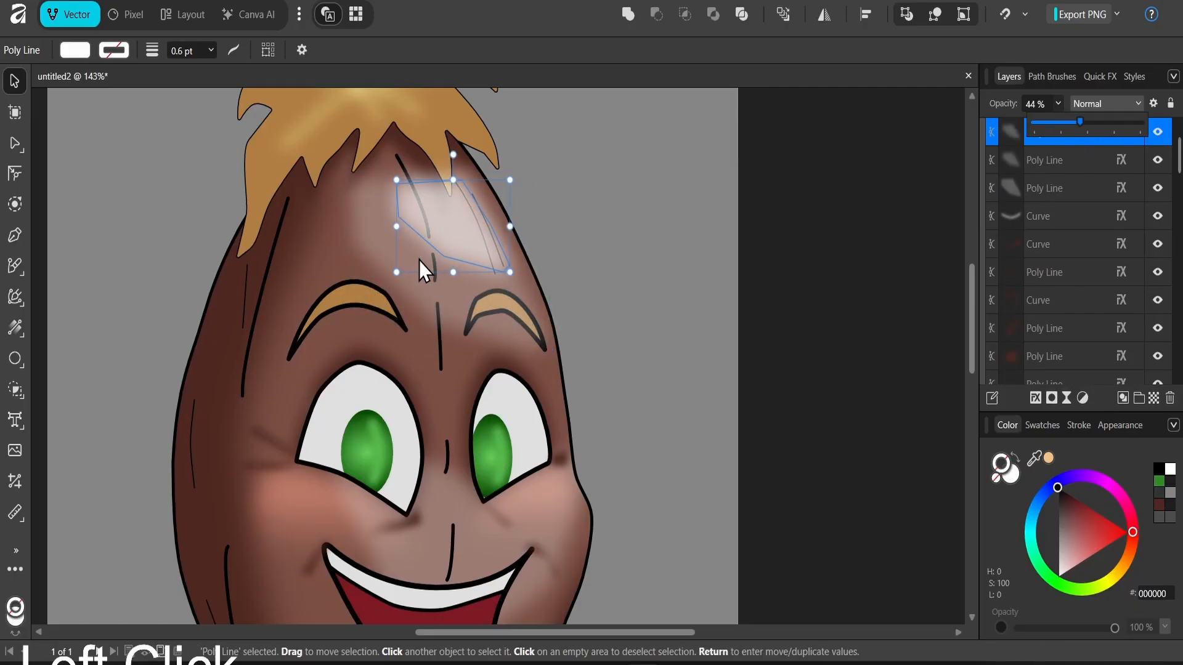
left_click_drag(396, 272, 472, 224)
left_click(914, 232)
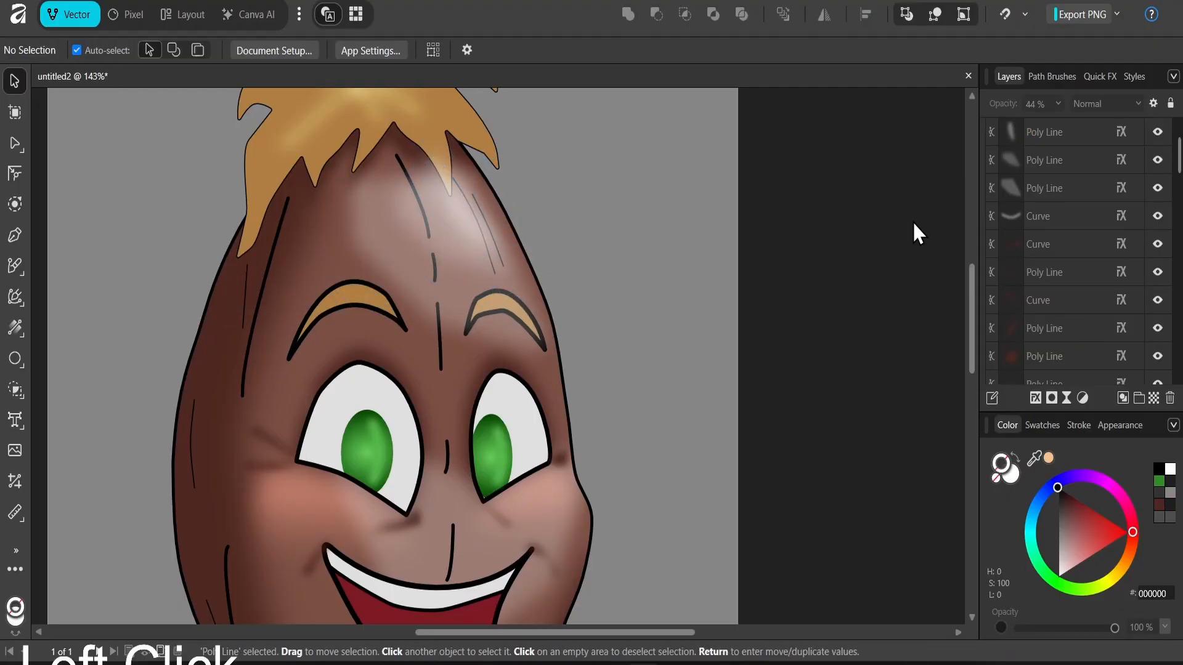
scroll(557, 222, "down", 5)
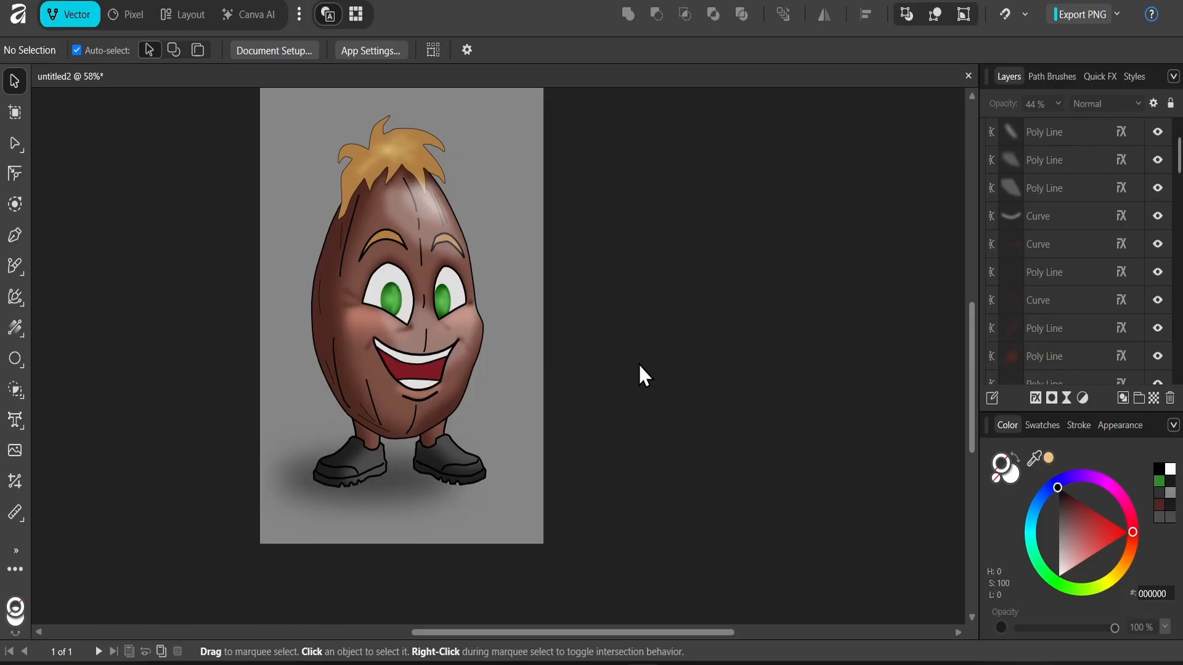
Step: Check the highlight placement in the mushroom shading reference image and return to the bean drawing
key("alt+Tab")
key("Tab")
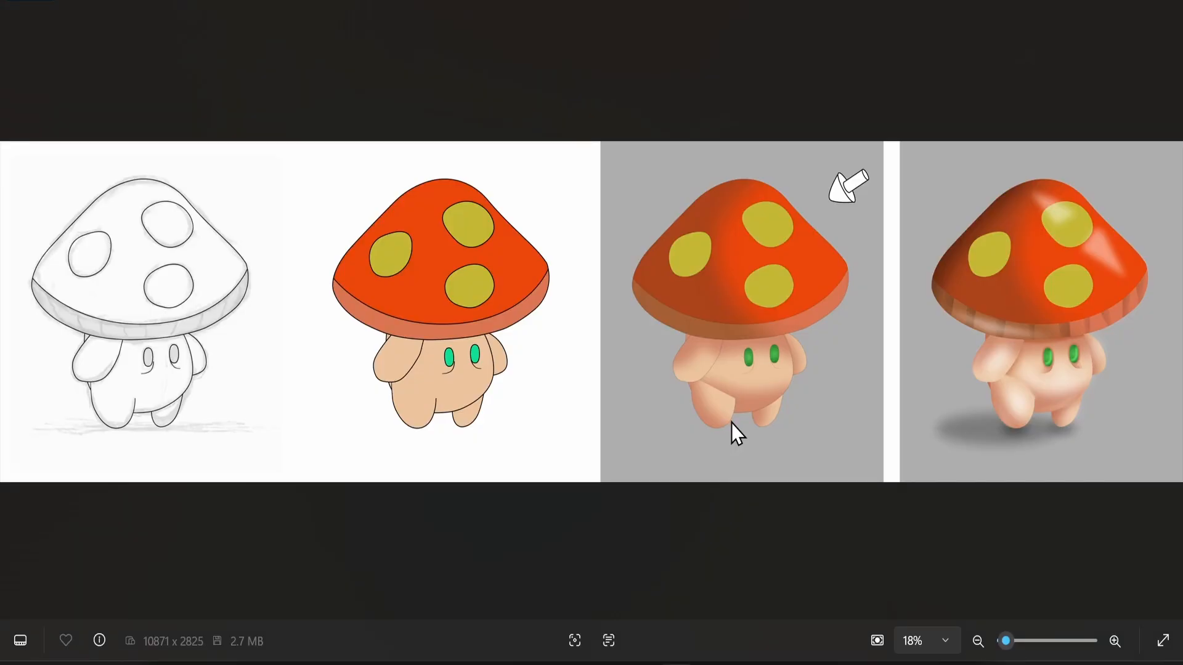
key("alt+Tab")
Step: Draw a narrow four-sided white highlight along the lower left edge of the bean's body with the Pen tool
scroll(388, 321, "up", 4)
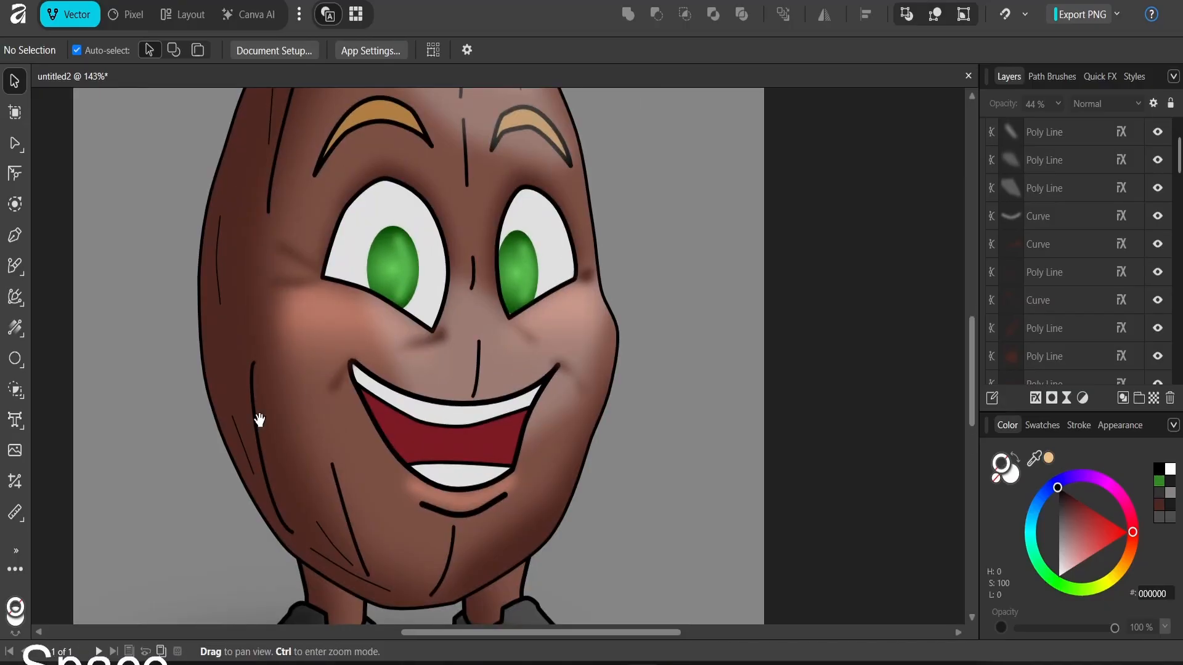
left_click_drag(258, 420, 360, 253)
left_click_drag(487, 317, 462, 428)
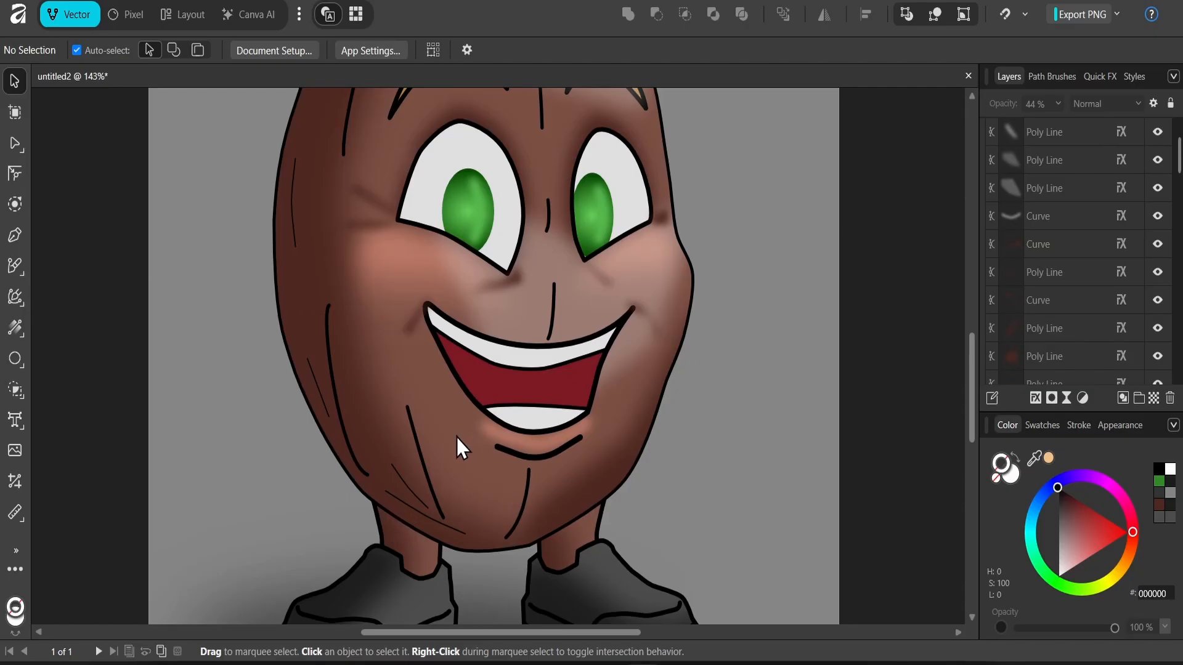
key("p")
left_click(1012, 475)
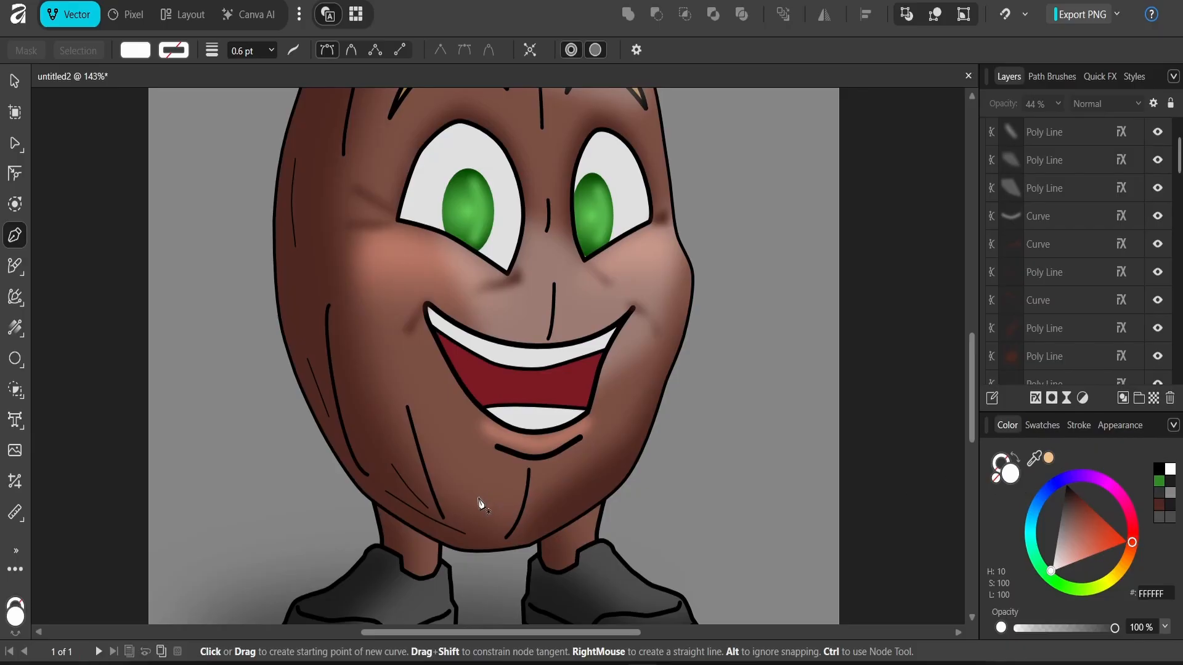
left_click(439, 525)
left_click(415, 467)
left_click(343, 409)
left_click(393, 486)
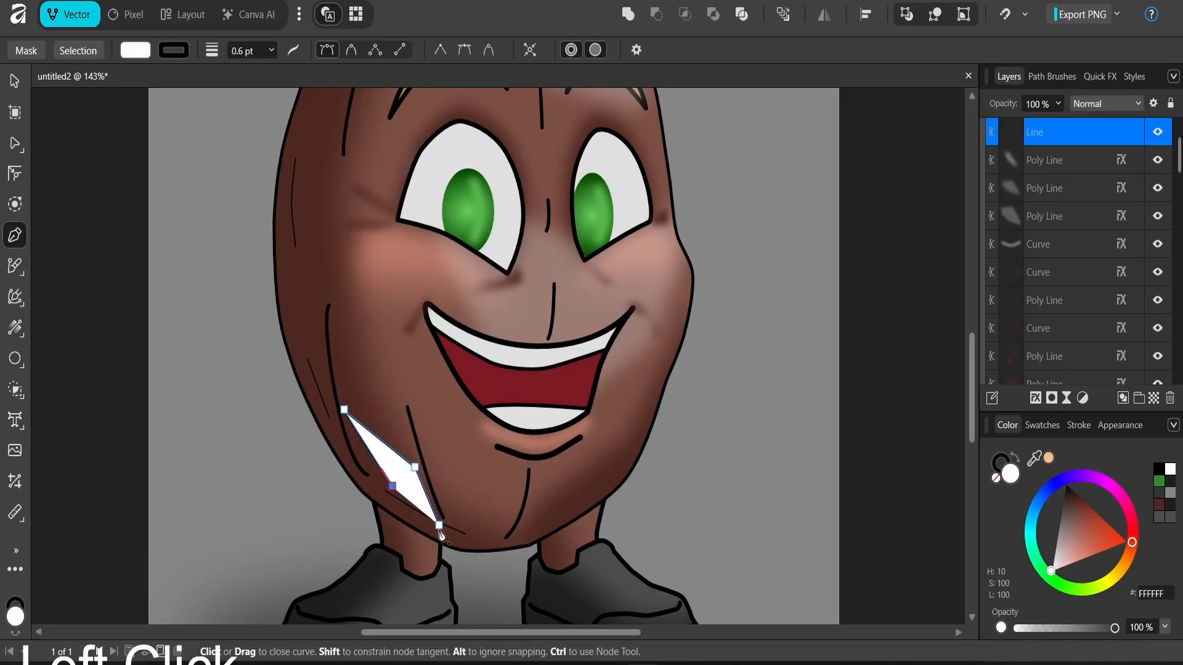
left_click(439, 525)
Step: Draw a second slim four-sided white highlight on the body's left edge, beside the cheek
left_click(320, 382)
left_click(302, 259)
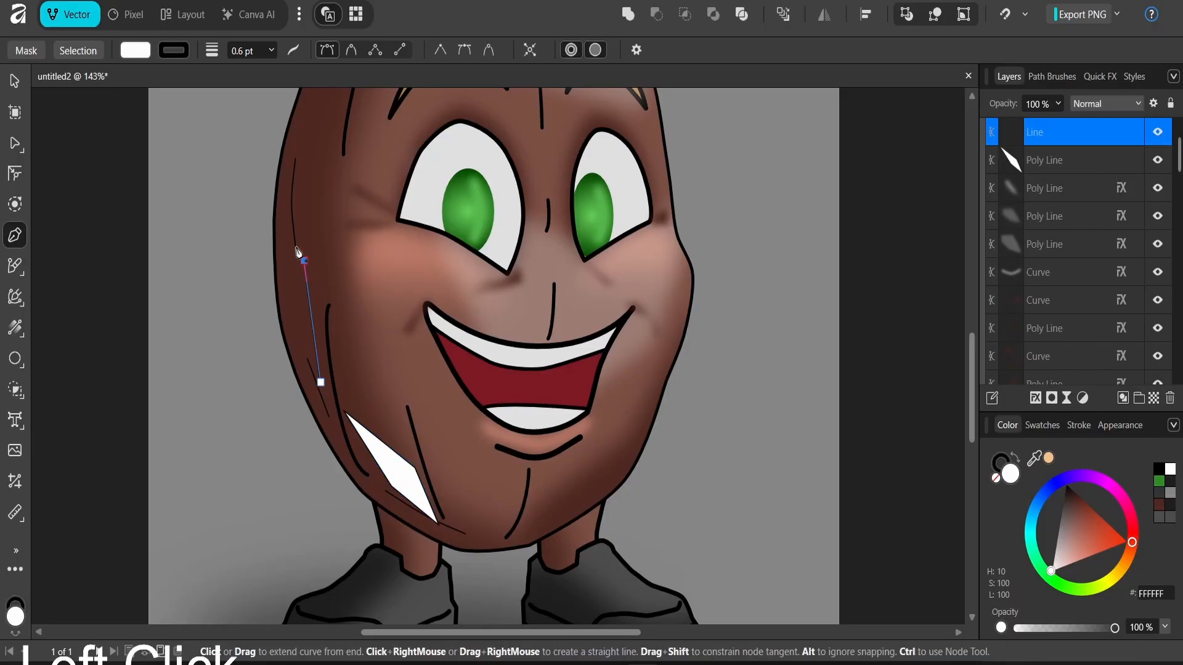
left_click(284, 224)
left_click(289, 301)
left_click(319, 382)
Step: Draw a third white highlight along the body's upper left edge, just below the hair
left_click_drag(331, 198, 323, 439)
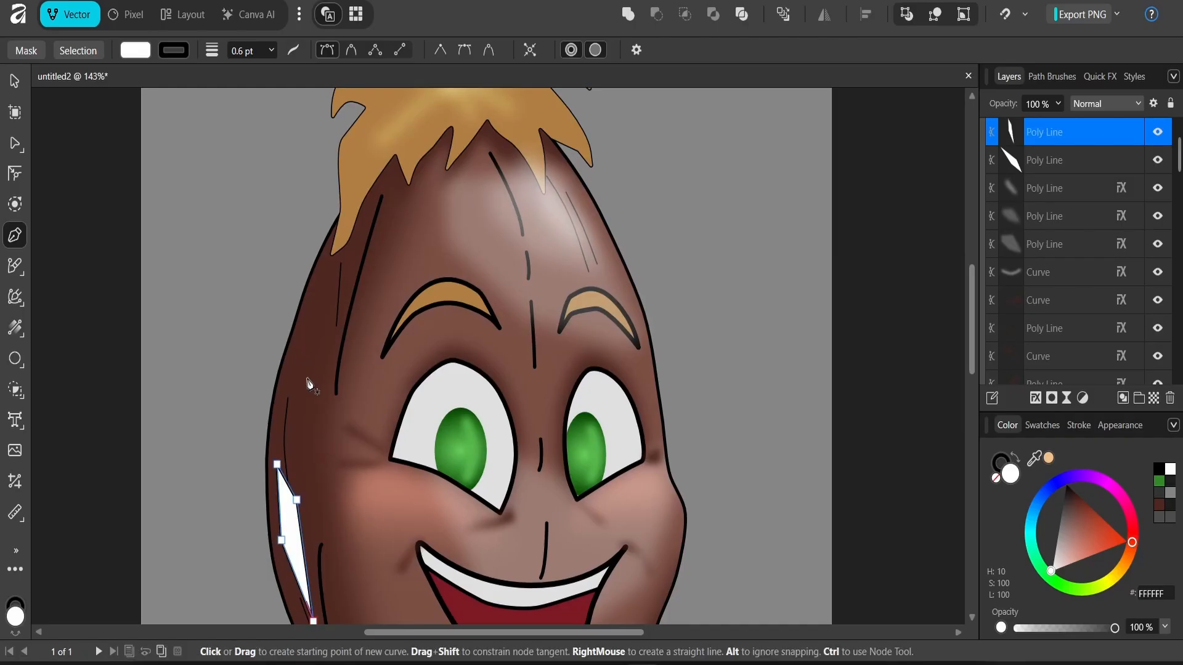
left_click(300, 416)
left_click(331, 341)
left_click(373, 236)
left_click(323, 279)
left_click(297, 391)
left_click(299, 417)
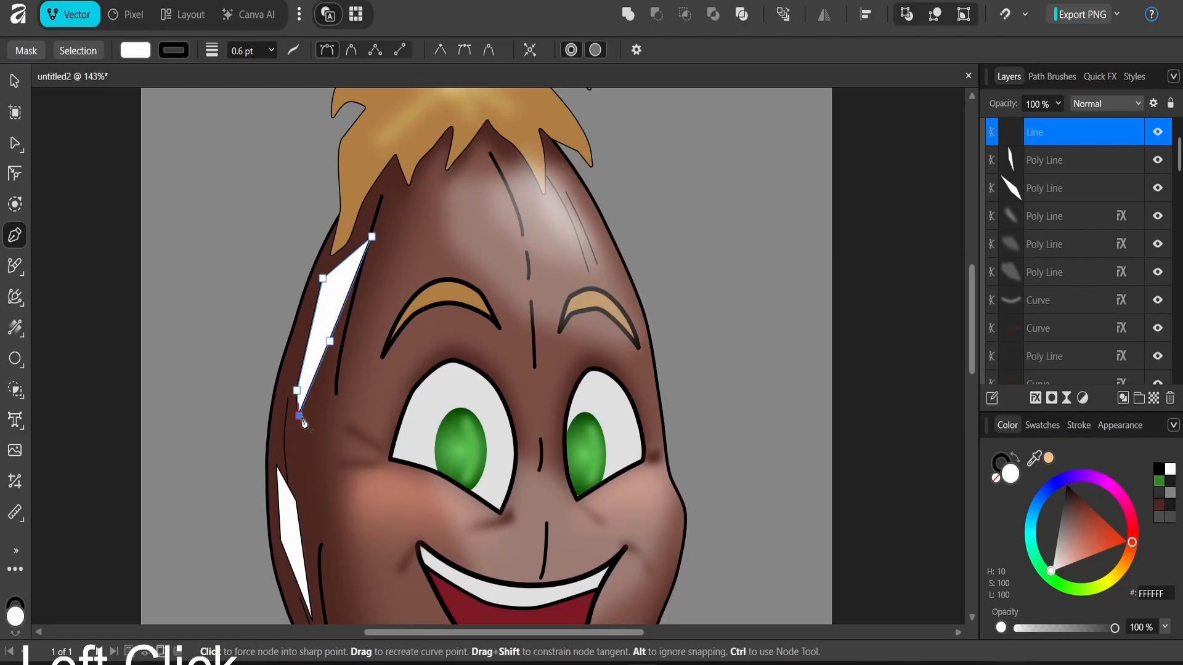
Step: Soften the upper left highlight with a Gaussian Blur effect and set its opacity to 25%
scroll(431, 339, "down", 4)
left_click_drag(562, 261, 761, 368)
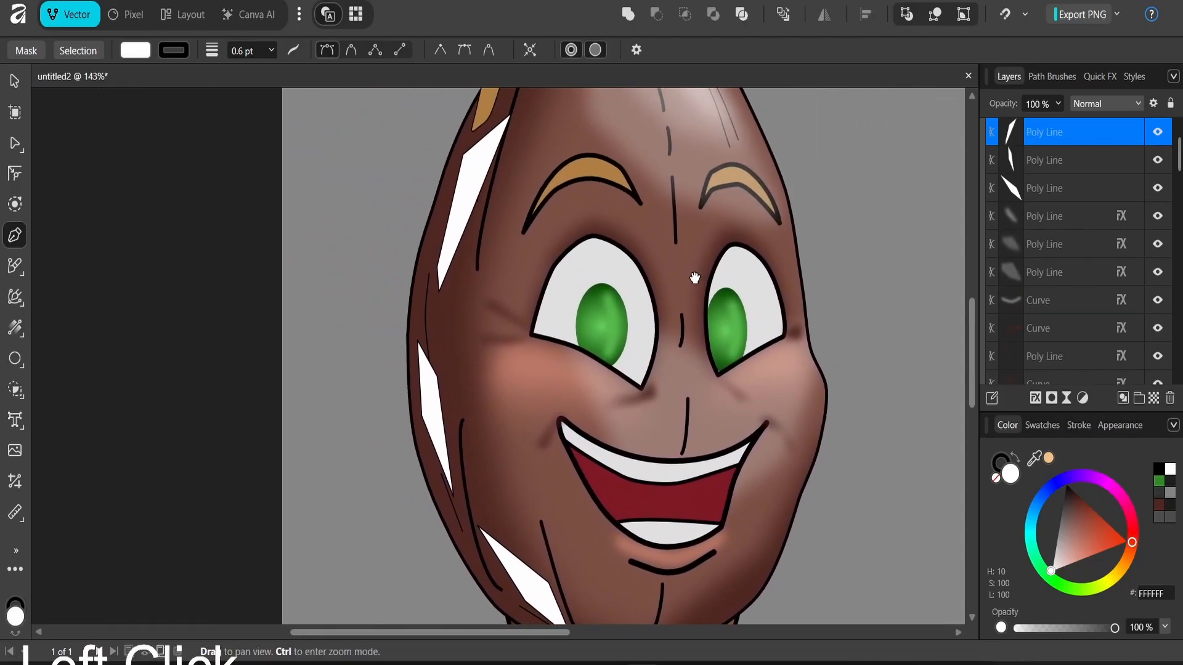
left_click_drag(694, 278, 676, 313)
key("v")
left_click(1036, 399)
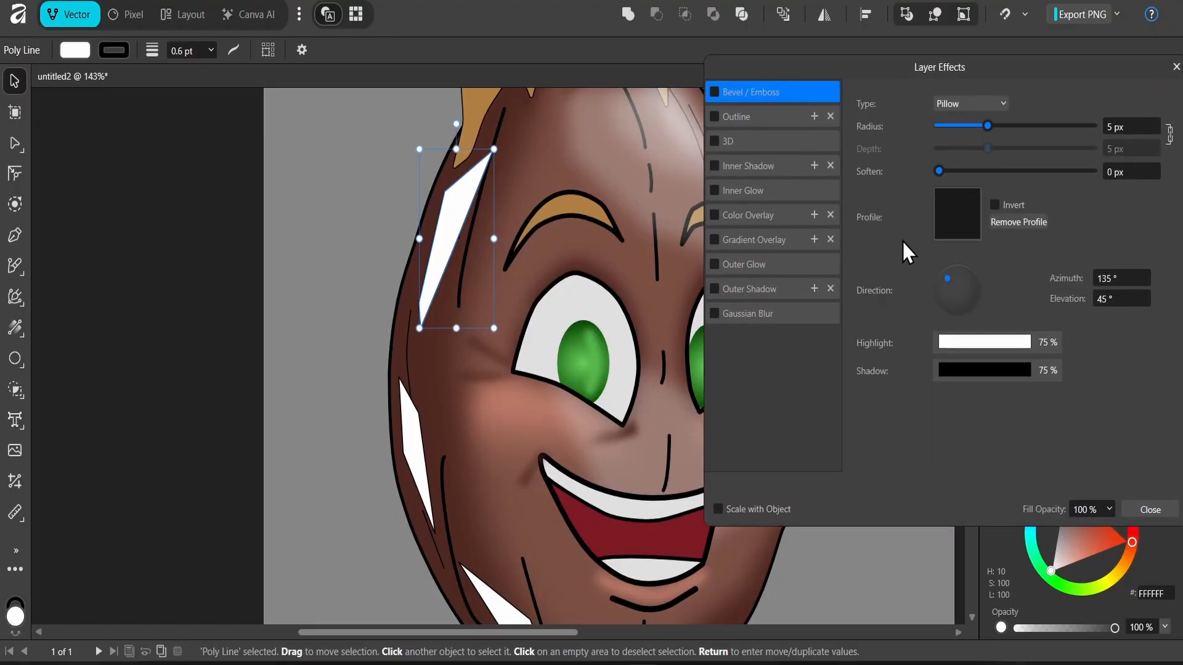
left_click(715, 314)
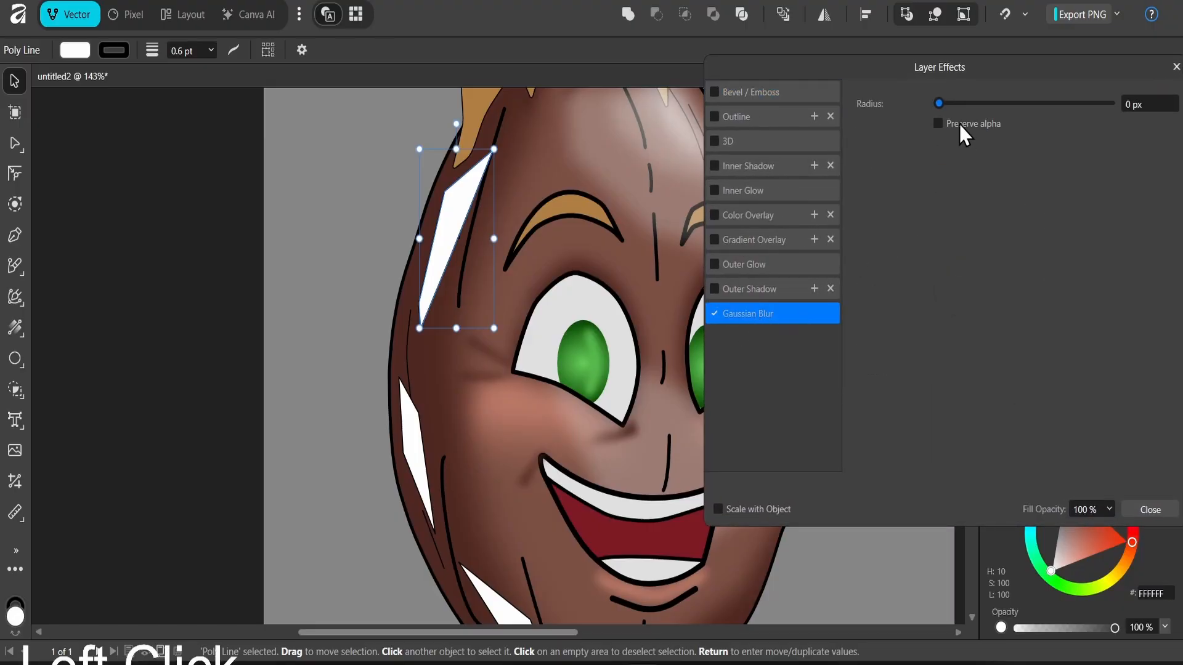
mouse_move(986, 103)
left_mouse_down()
mouse_move(1041, 105)
mouse_move(1026, 103)
mouse_move(1011, 123)
mouse_move(982, 121)
left_mouse_up()
left_click(1150, 510)
left_click(1058, 103)
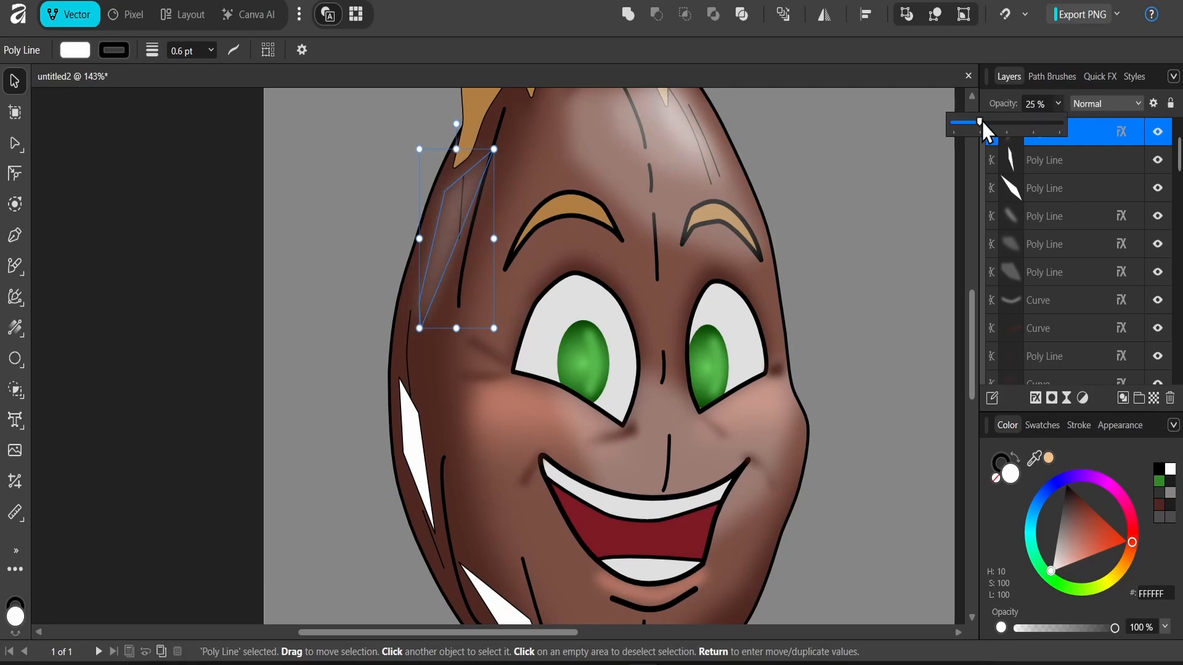
Step: Copy the upper left highlight's style onto the middle and lower highlights on the body's left edge, and deselect them
left_click_drag(464, 202, 456, 221)
key("ctrl+c")
left_click(407, 426)
key("ctrl+shift+v")
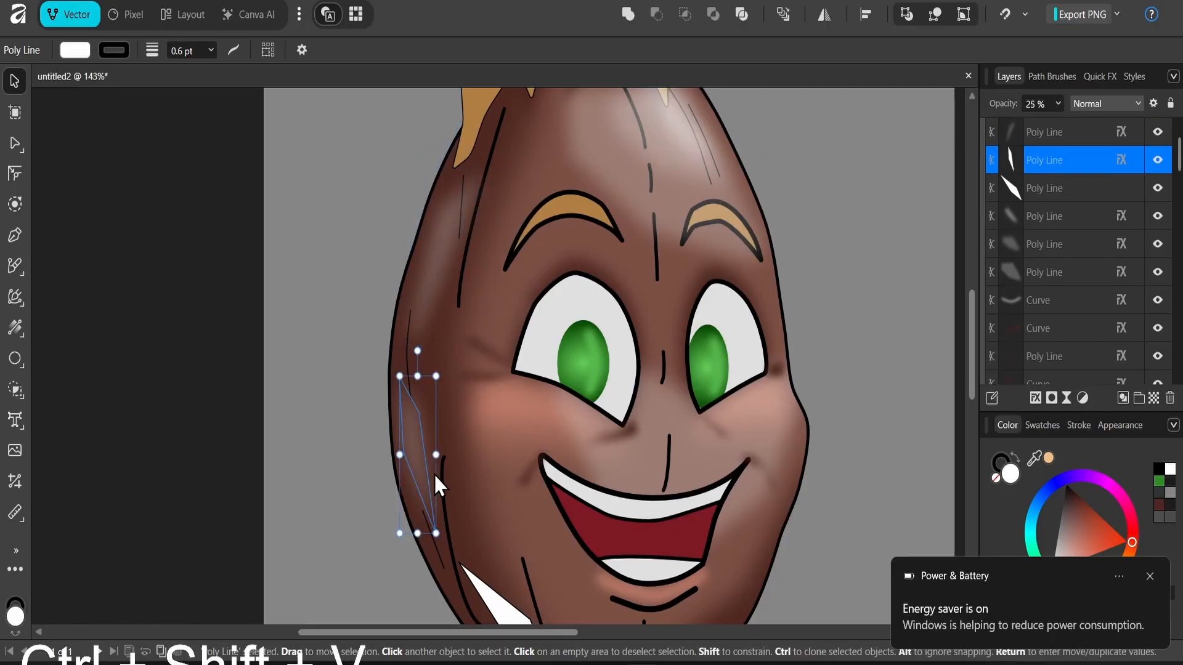
scroll(443, 444, "down", 3)
left_click(451, 403)
key("ctrl+shift+v")
left_click_drag(455, 412, 444, 416)
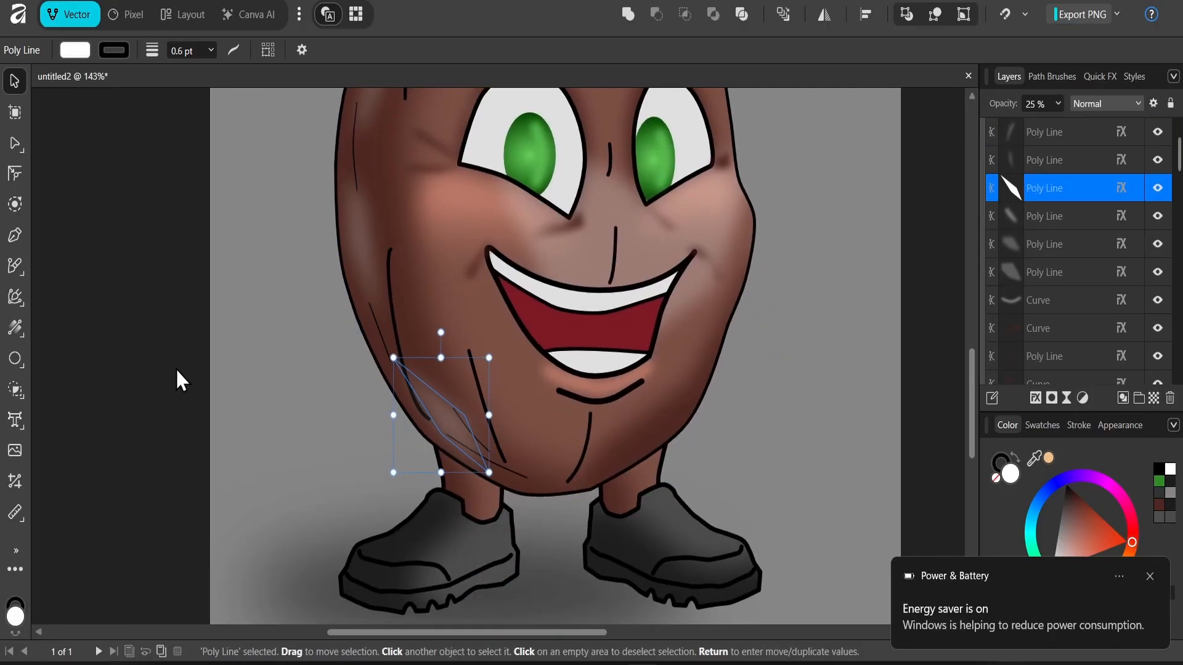
left_click(177, 378)
Step: Save the document
scroll(363, 432, "down", 5)
left_click_drag(557, 347, 556, 357)
key("ctrl+s")
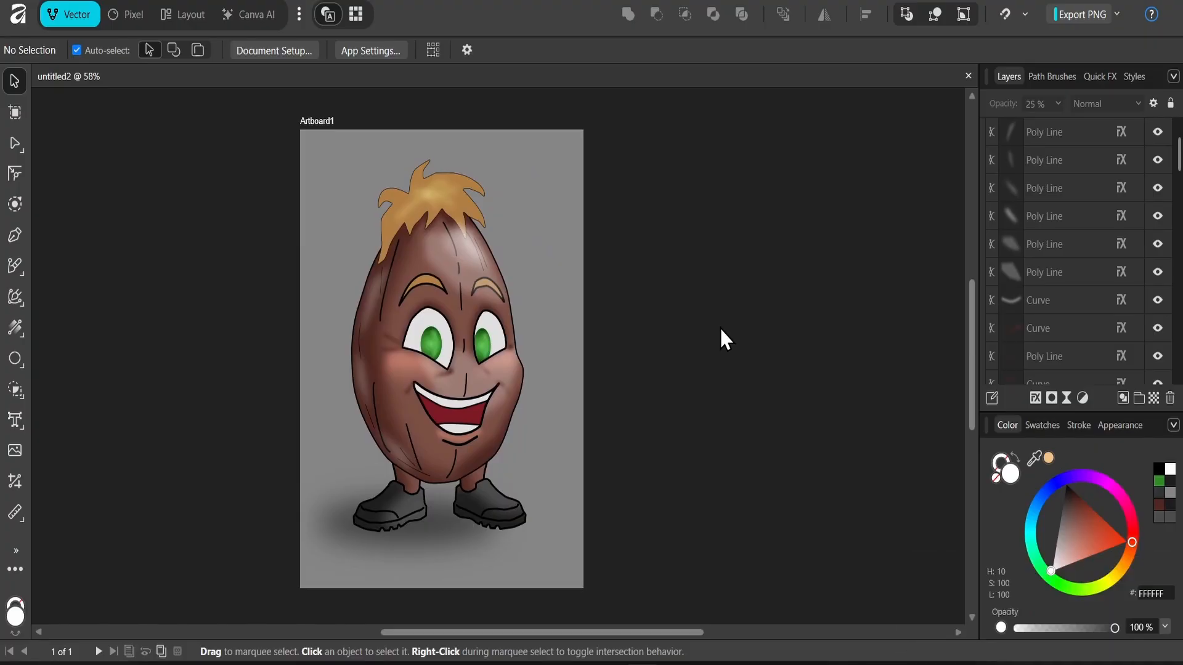
Step: Reshape the lower-face highlight by moving its nodes outward so it covers the left cheek and extends down to the chin
scroll(454, 397, "up", 3)
left_click(450, 419)
double_click(439, 425)
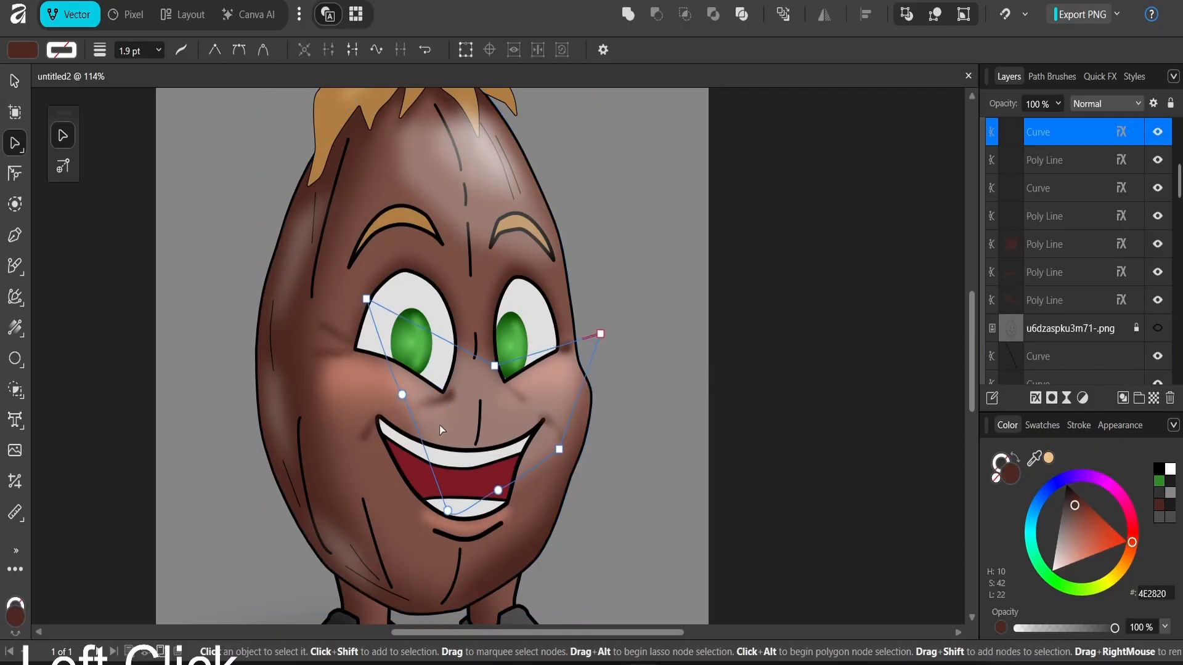
key("v")
left_click(414, 407)
double_click(421, 424)
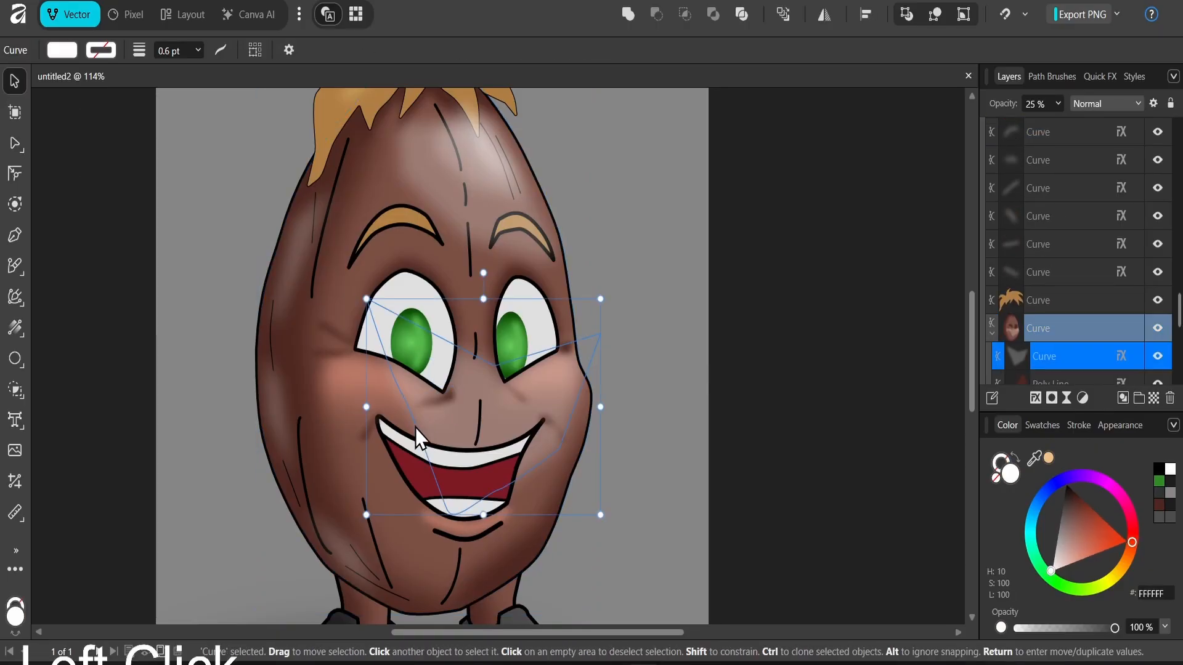
left_click_drag(427, 411, 322, 417)
left_click_drag(448, 511, 420, 570)
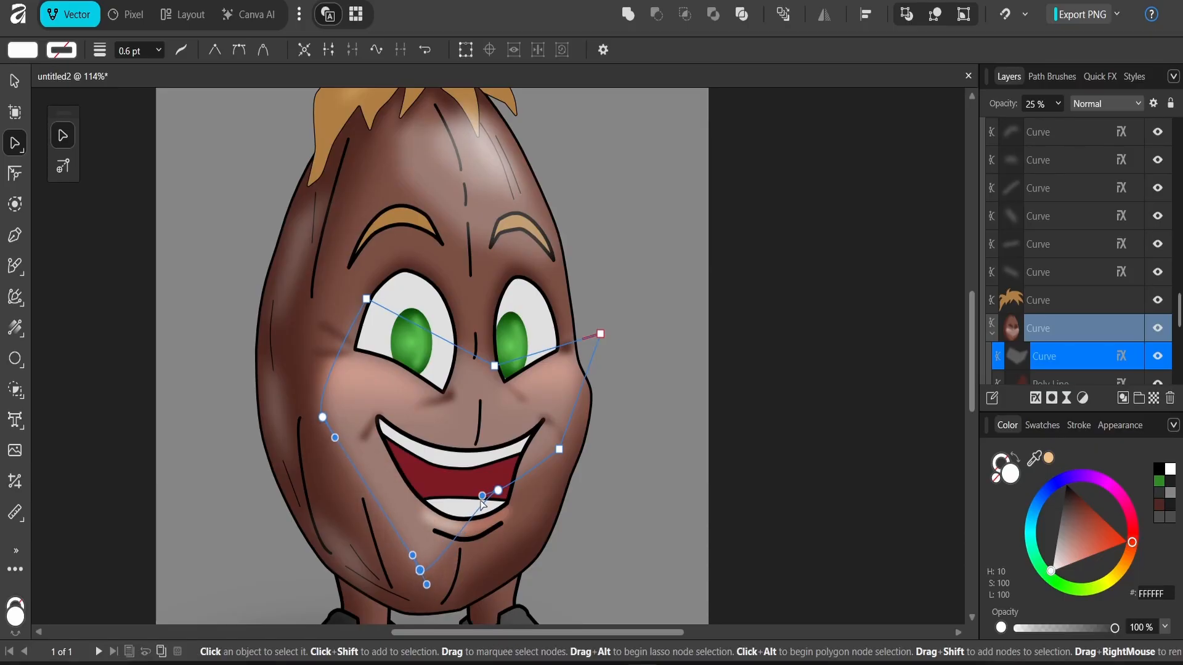
left_click_drag(498, 491, 497, 527)
key("v")
left_click(766, 365)
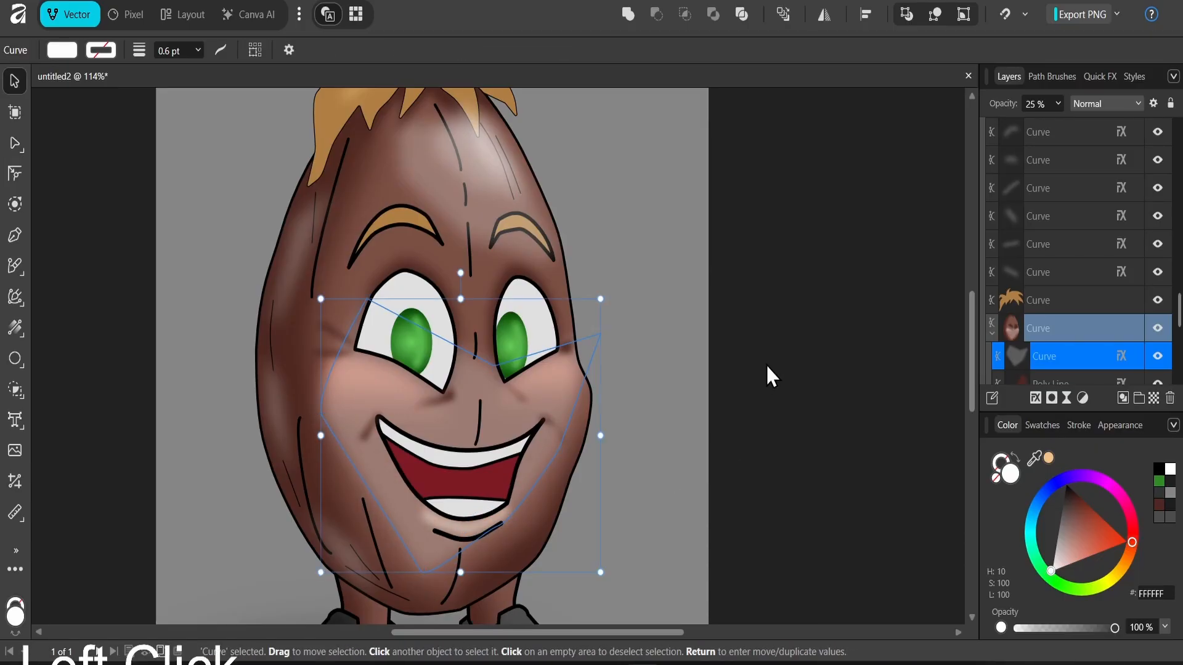
Step: Set the lower-face highlight's blend mode to Overlay, reduce its height from the top edge, and deselect it
scroll(758, 358, "down", 3)
left_click_drag(766, 317, 647, 350)
scroll(535, 468, "up", 3)
left_click(373, 511)
left_click(373, 512)
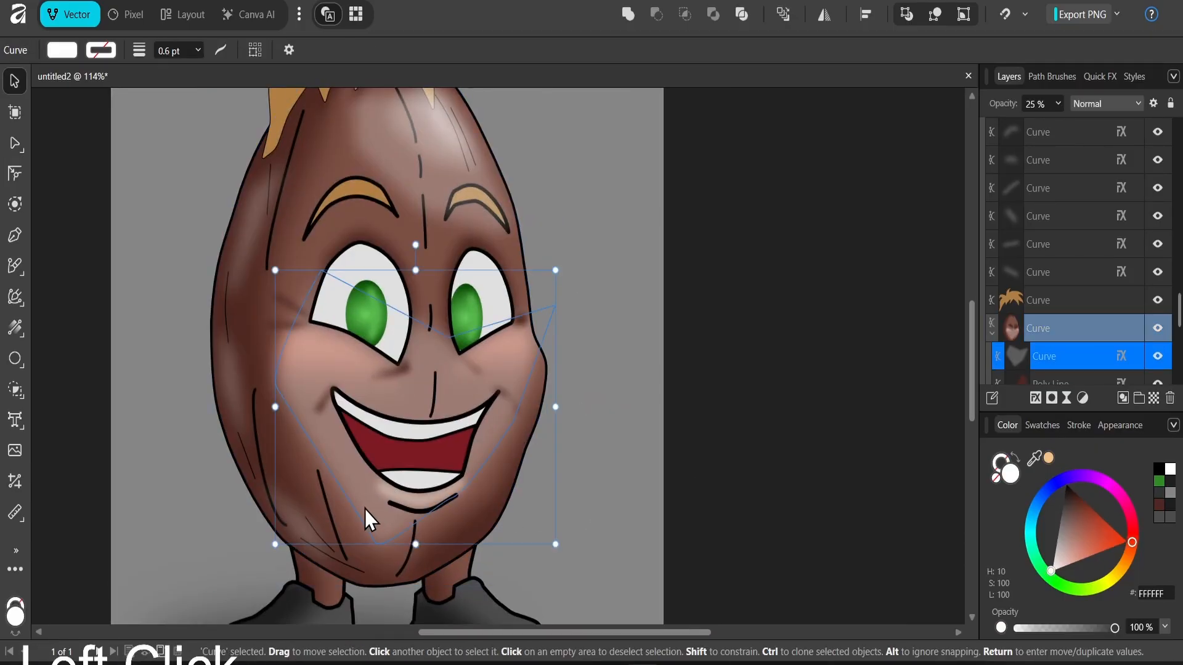
left_click(1107, 104)
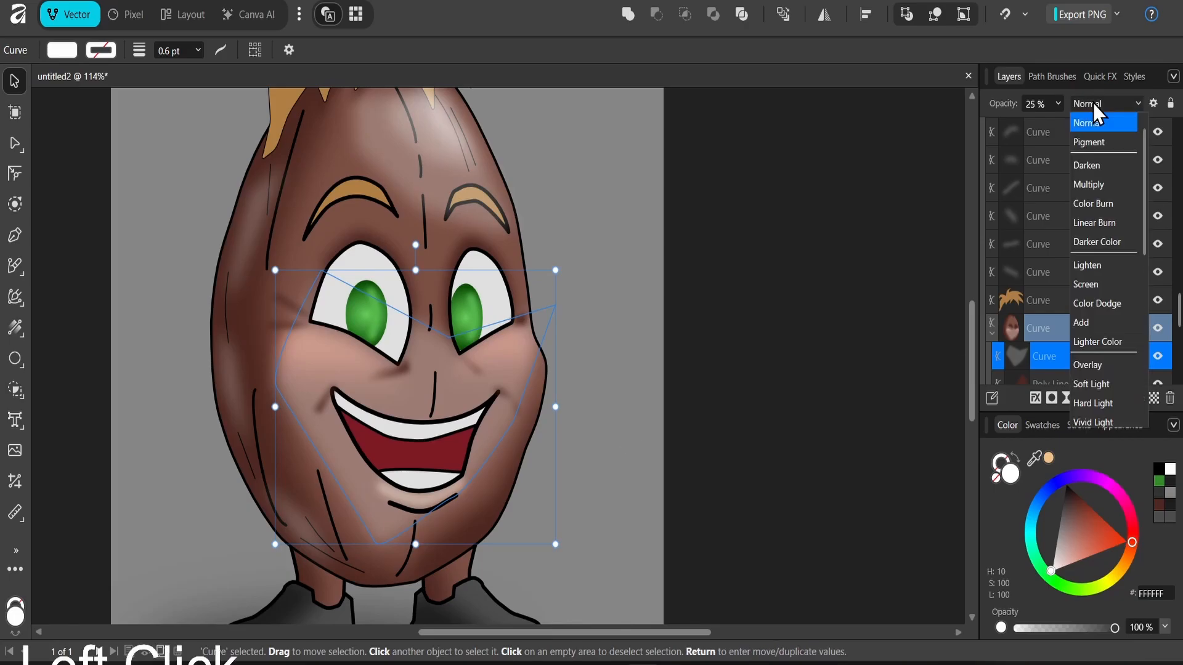
left_click(1085, 363)
left_click_drag(413, 276, 414, 446)
left_click(825, 332)
Step: Remove the translucent highlight at the body's lower left and the large highlight on the forehead
scroll(778, 317, "down", 5)
left_click_drag(832, 296, 710, 351)
scroll(624, 361, "up", 3)
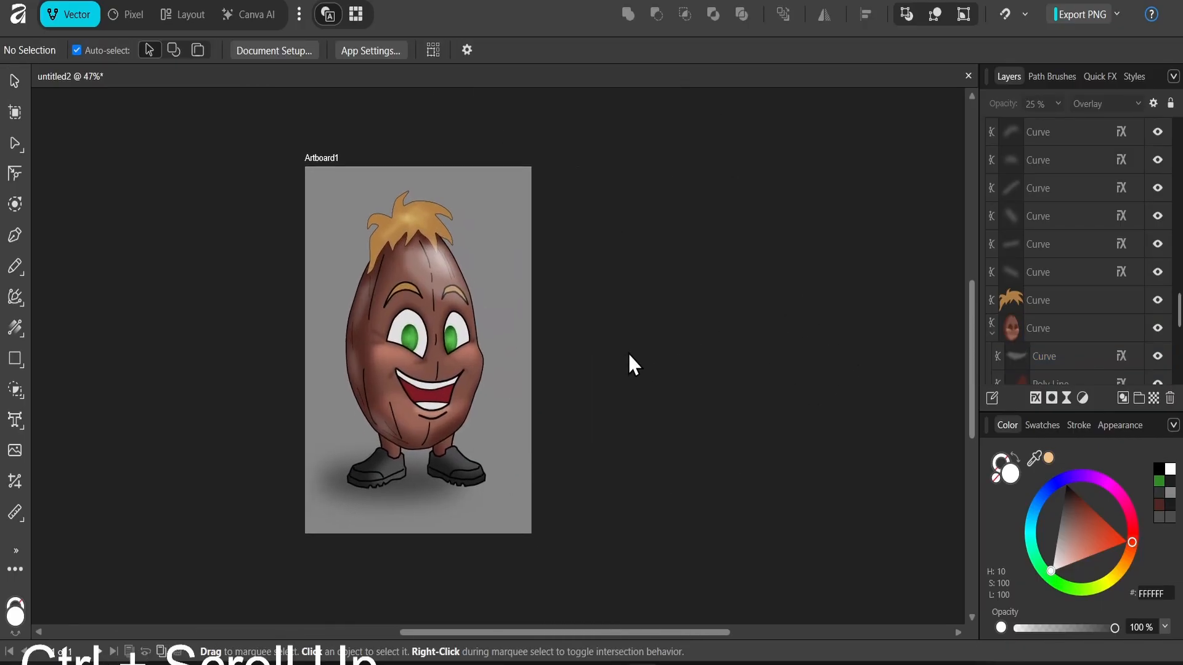
scroll(487, 334, "up", 1, "ctrl")
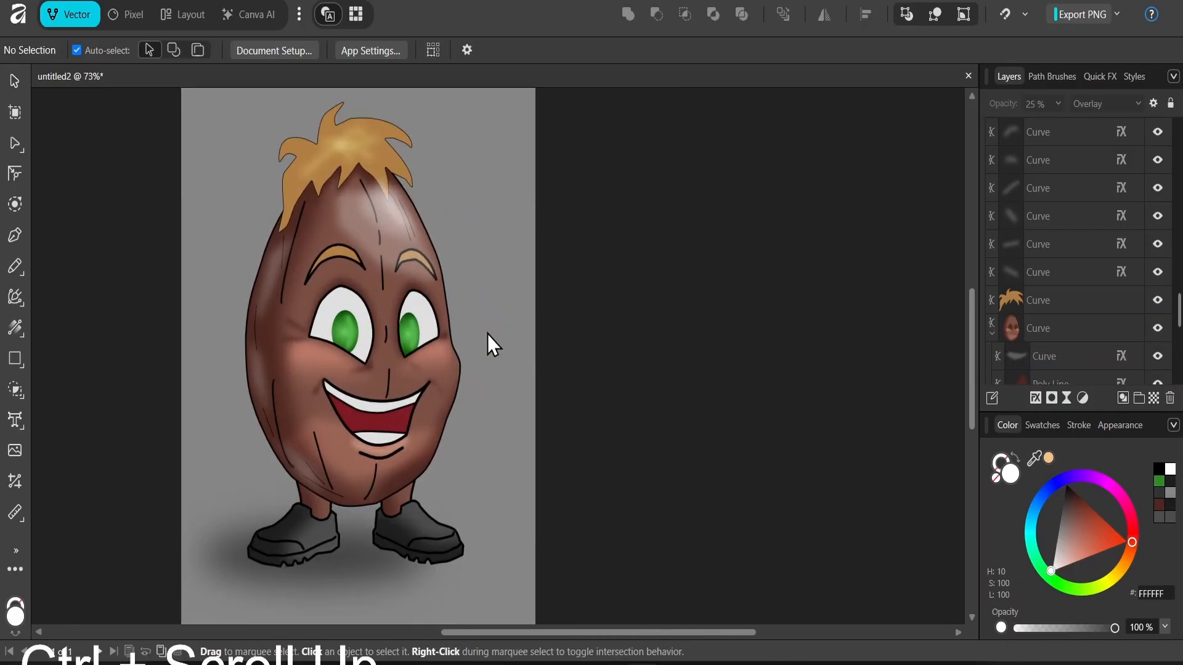
left_click_drag(510, 333, 582, 328)
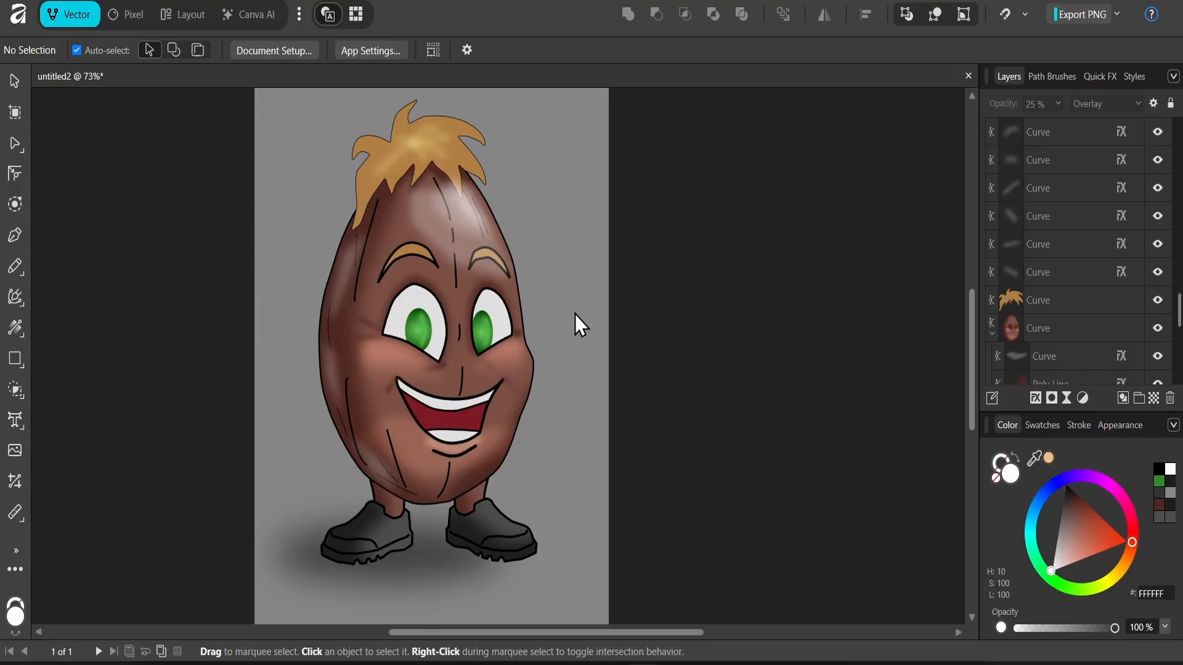
left_click(397, 447)
left_click(409, 445)
left_click_drag(447, 414, 456, 237)
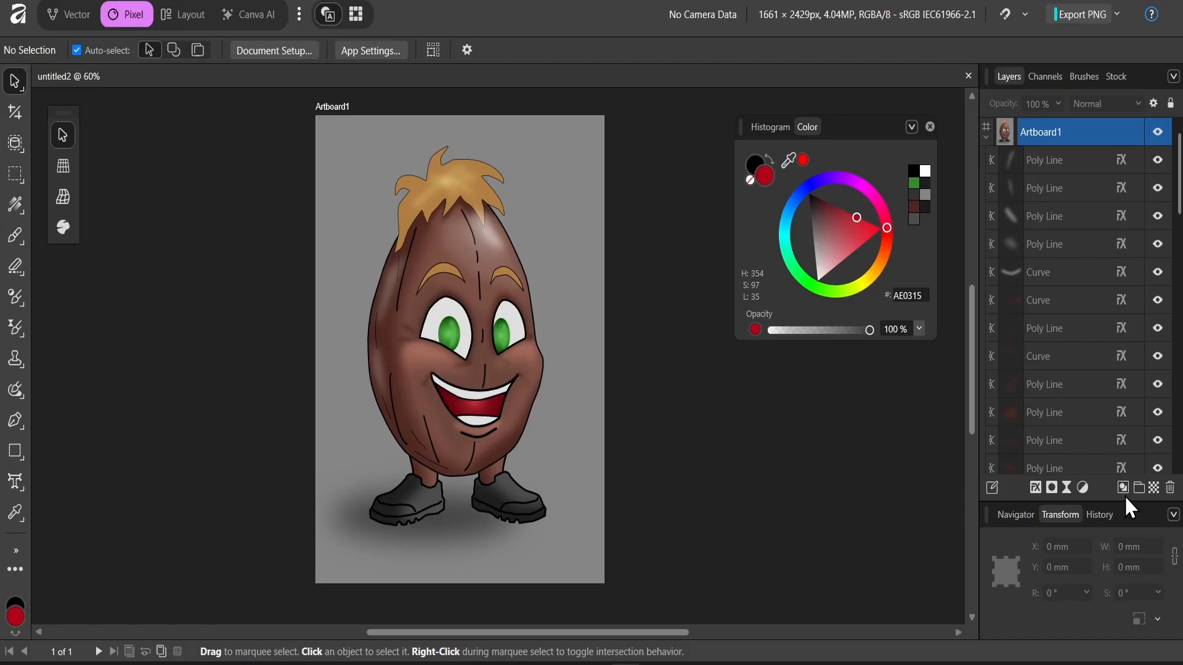
Step: Add a Color Balance adjustment to the artboard with the midtones' Cyan / Red value at 77%
left_click(1082, 487)
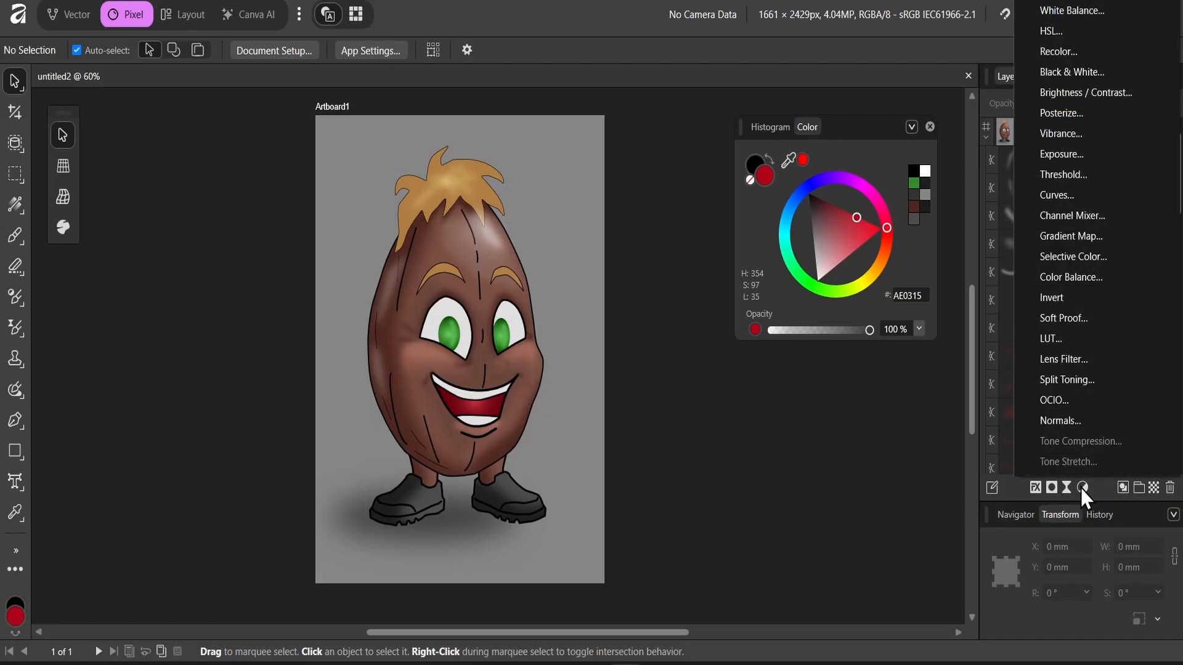
left_click(1077, 279)
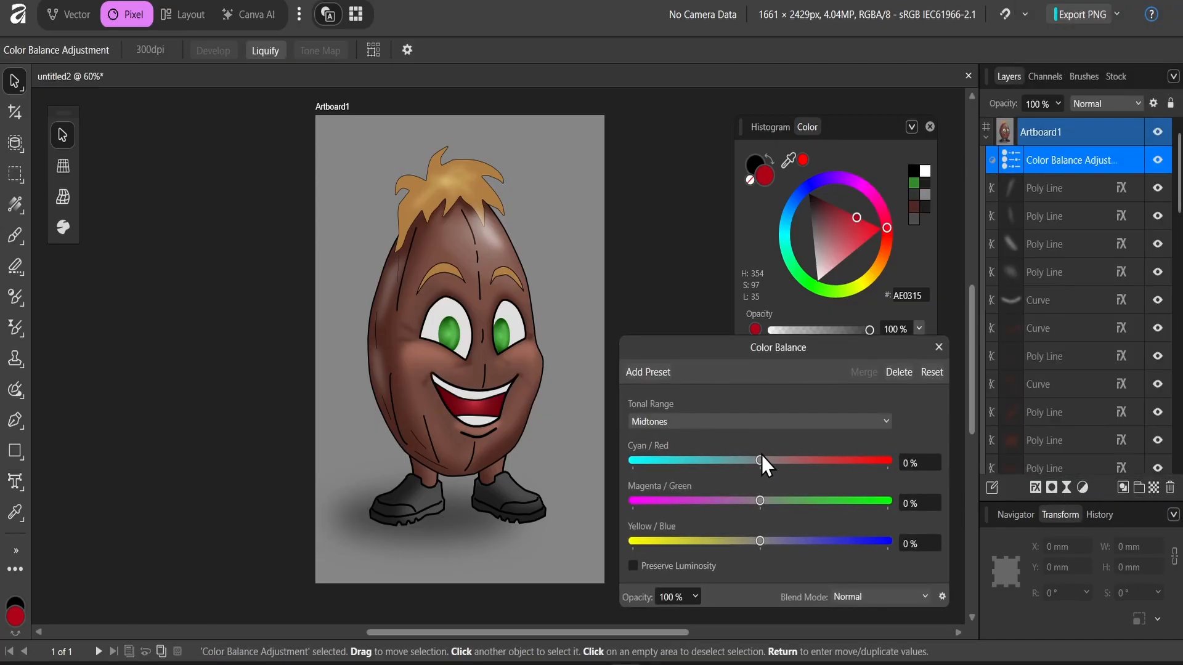
left_click_drag(761, 462, 859, 472)
Step: Add a live Bloom filter with Shadow Blend 49%, Midtone Blend 70%, Highlight Blend 89% and Color 76%
left_click(1067, 488)
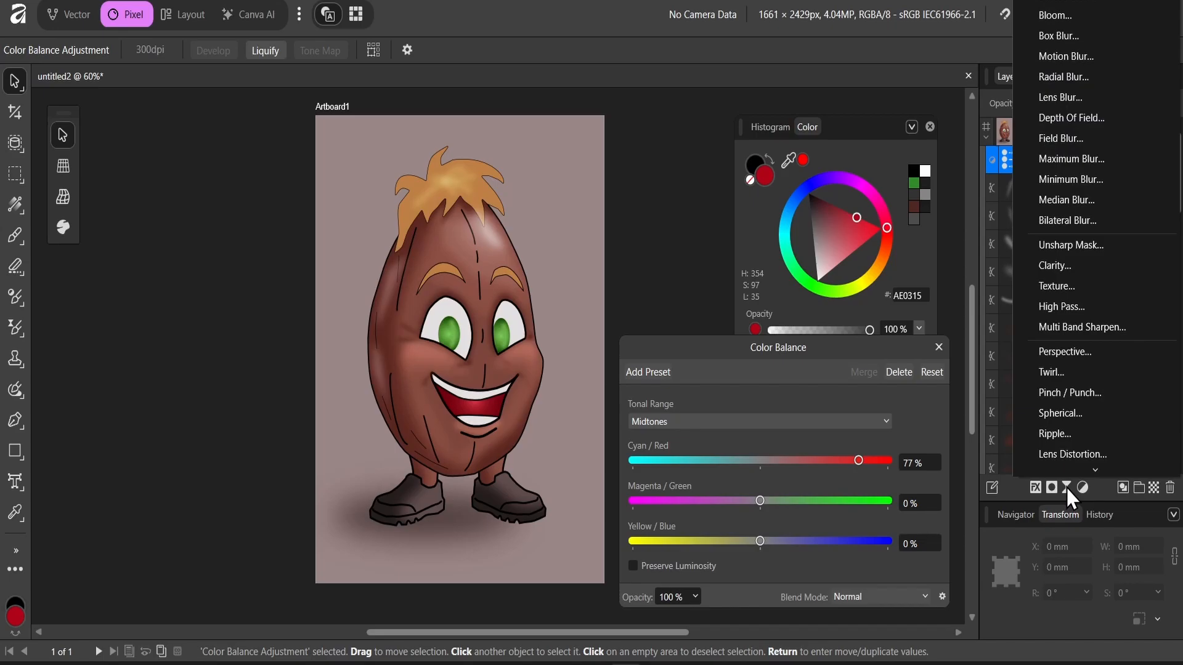
left_click(1066, 16)
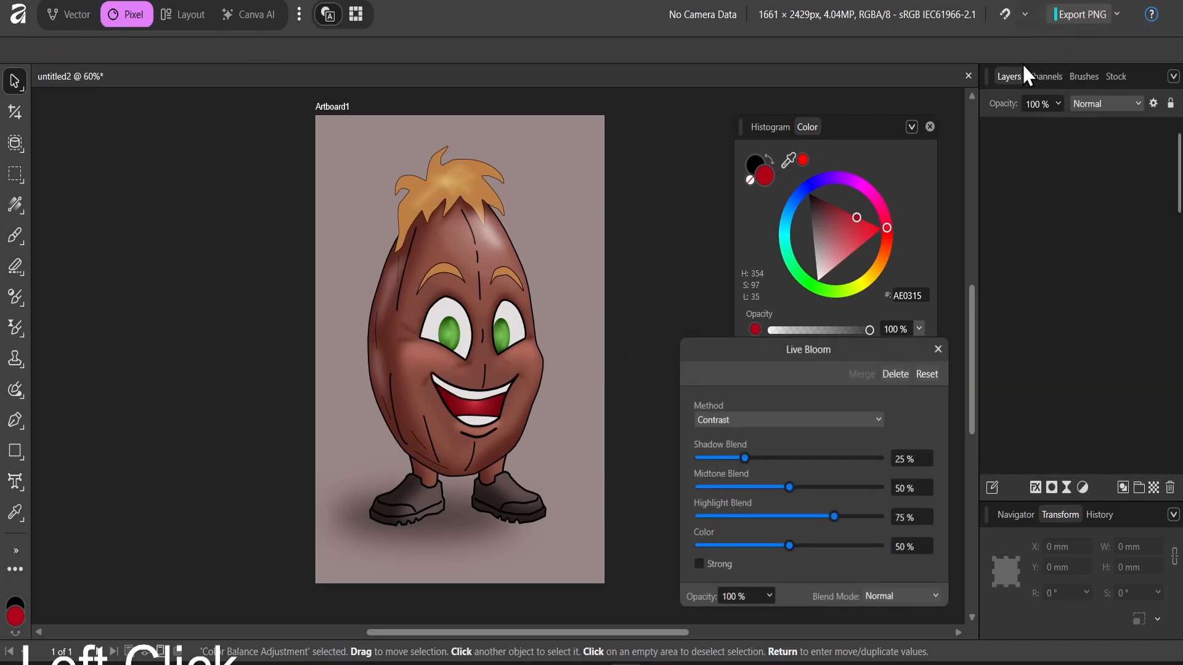
left_click_drag(790, 458, 737, 461)
left_click_drag(864, 460, 734, 459)
left_click(785, 458)
left_click(825, 488)
left_click(860, 517)
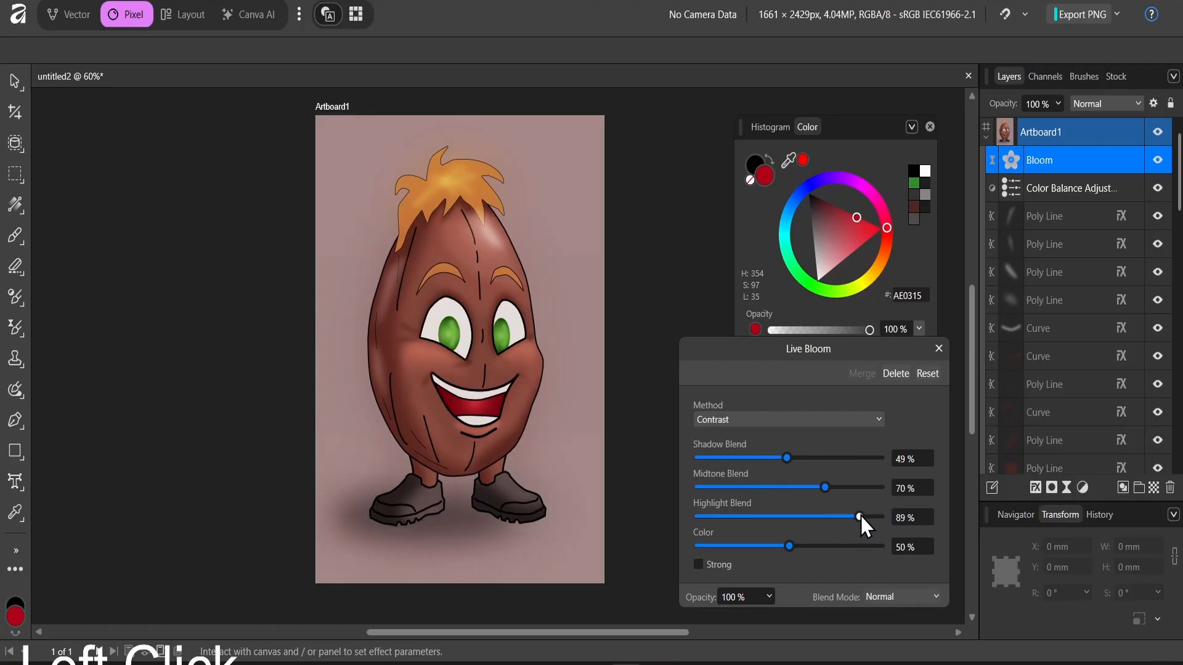
left_click(836, 546)
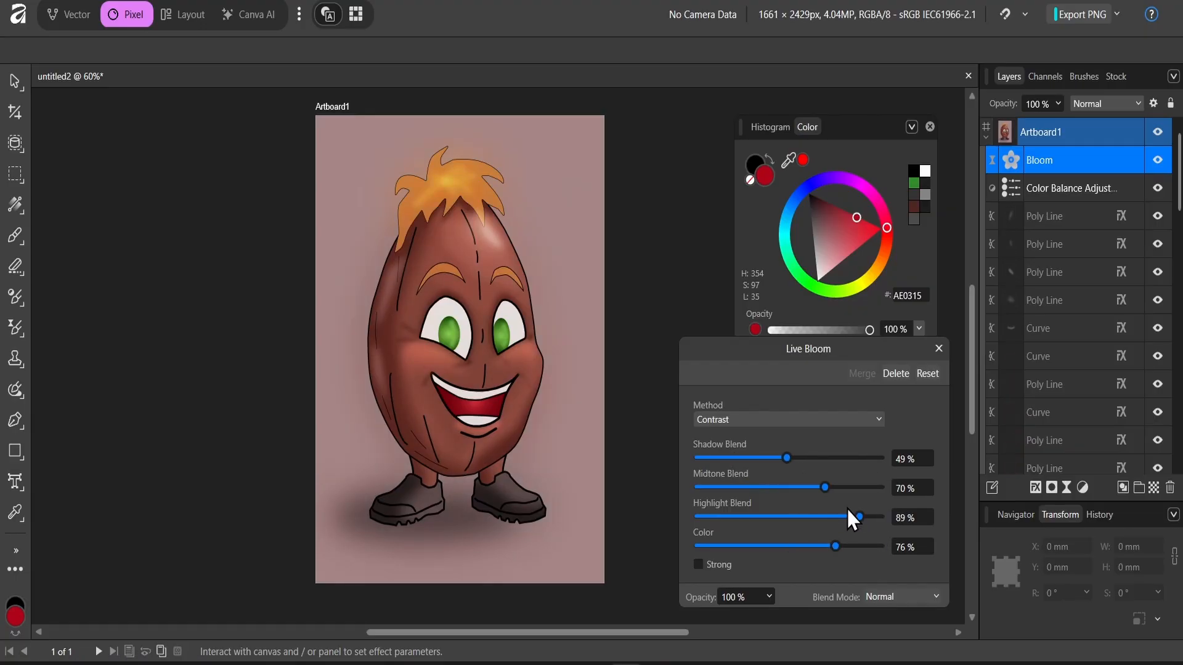
Step: Compare the artwork with and without the Bloom filter, and close the filter's settings
left_click(1158, 160)
left_click(1158, 160)
left_click(1158, 160)
left_click(1159, 161)
left_click(939, 349)
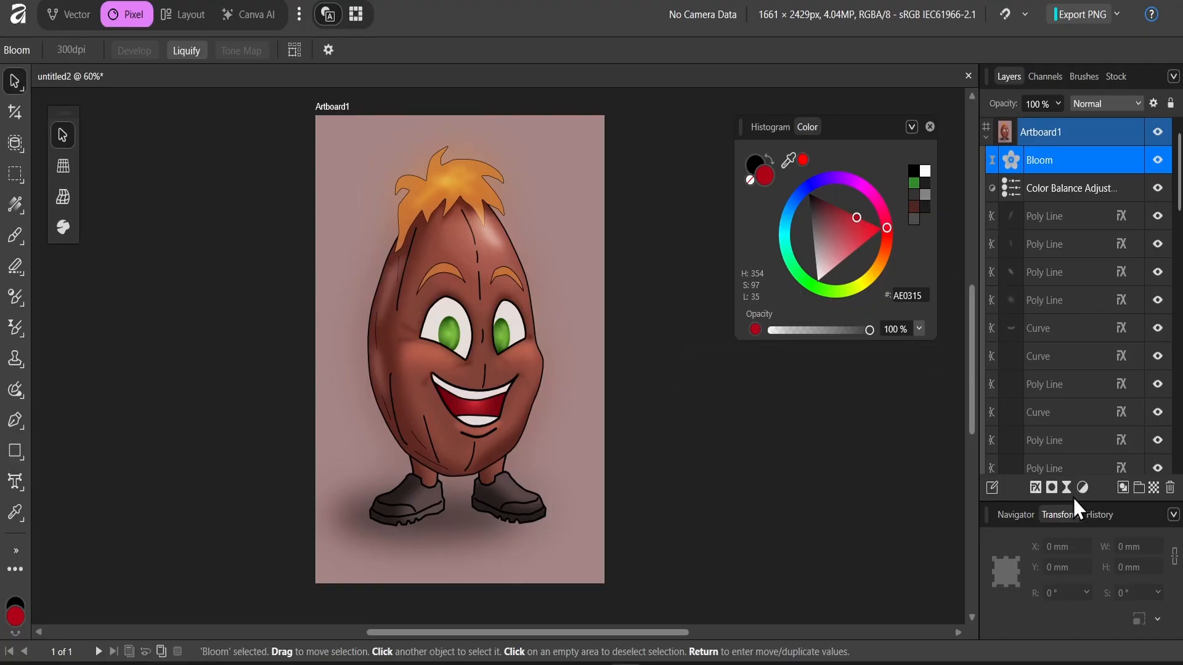
Step: Add a live Depth of Field filter in Elliptical mode with a small blur radius, Vibrance 20% and Clarity 1.1 px
left_click(1068, 488)
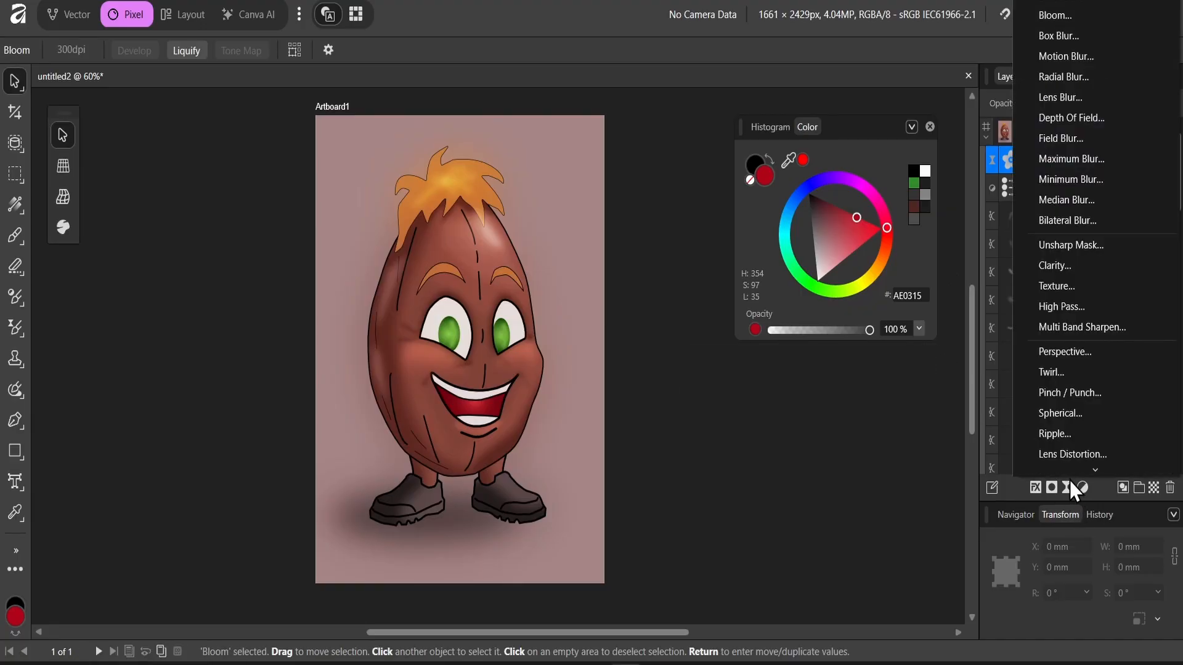
left_click(1060, 117)
left_click(780, 505)
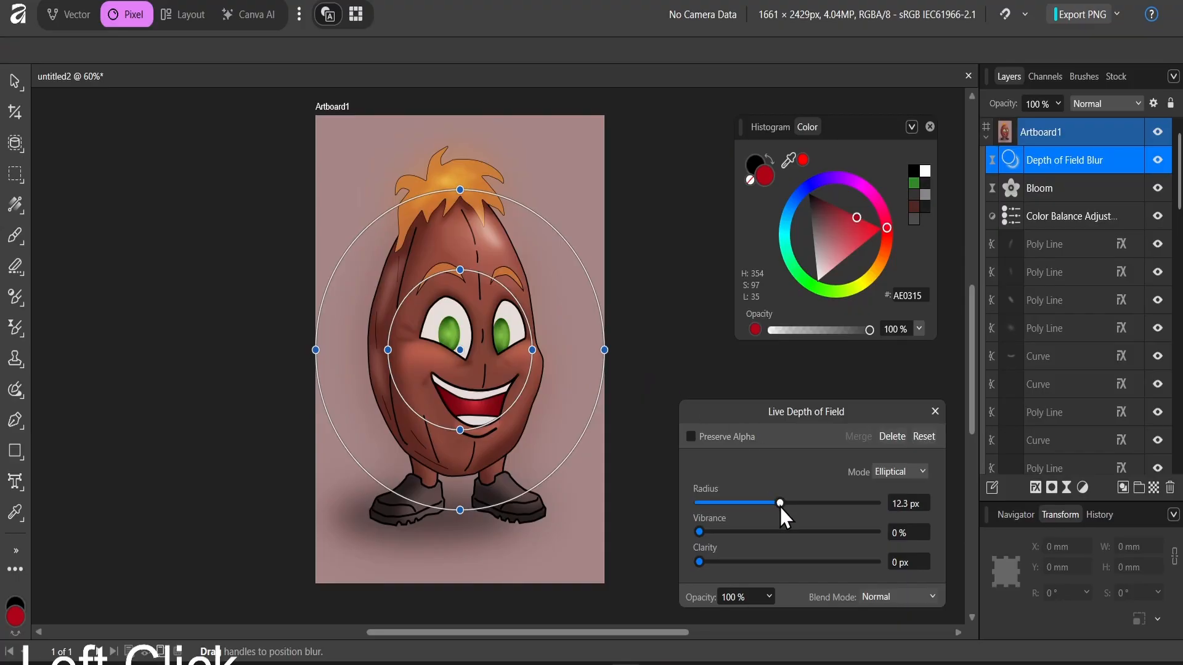
left_click(779, 531)
left_click(784, 561)
left_click(763, 562)
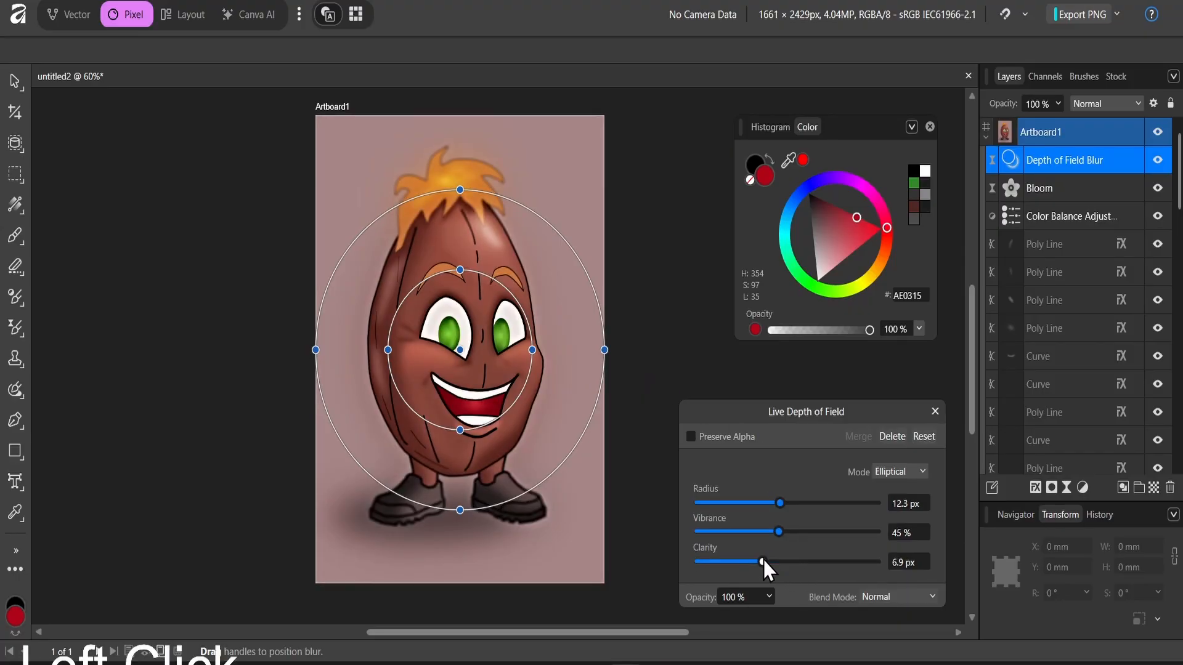
left_click_drag(764, 561, 741, 562)
left_click(734, 532)
left_click(742, 504)
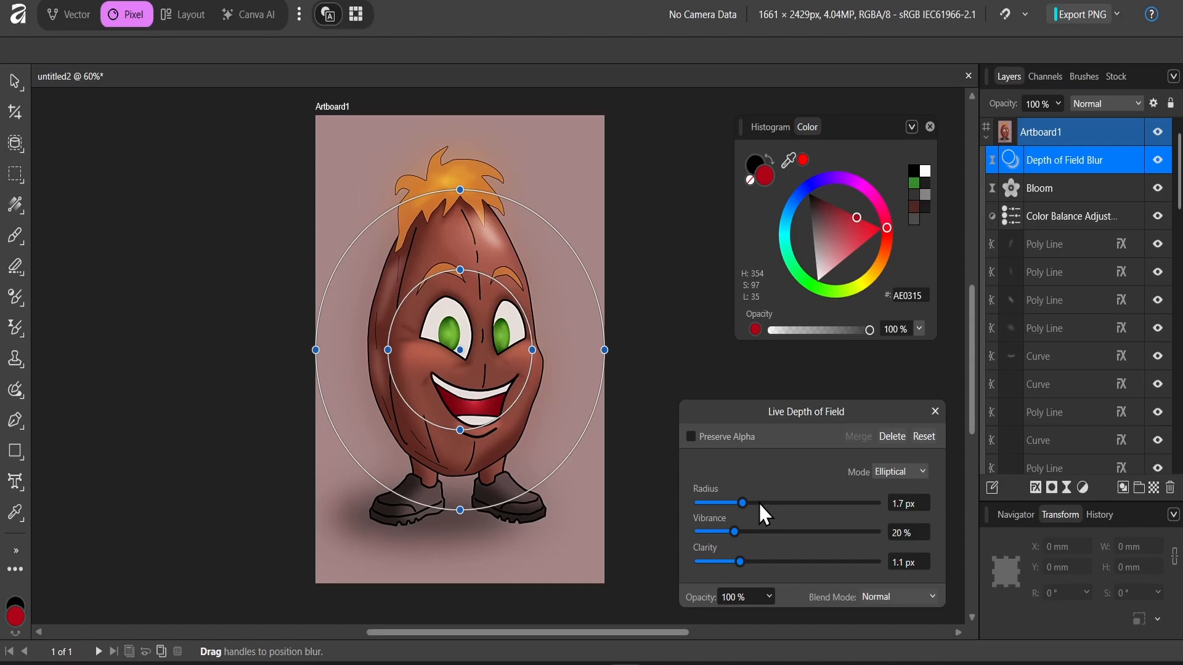
left_click(759, 503)
Step: Add a Curves adjustment and raise the Blue channel's midtones with a point at X 0.431, Y 0.522
left_click(1083, 487)
left_click(1057, 195)
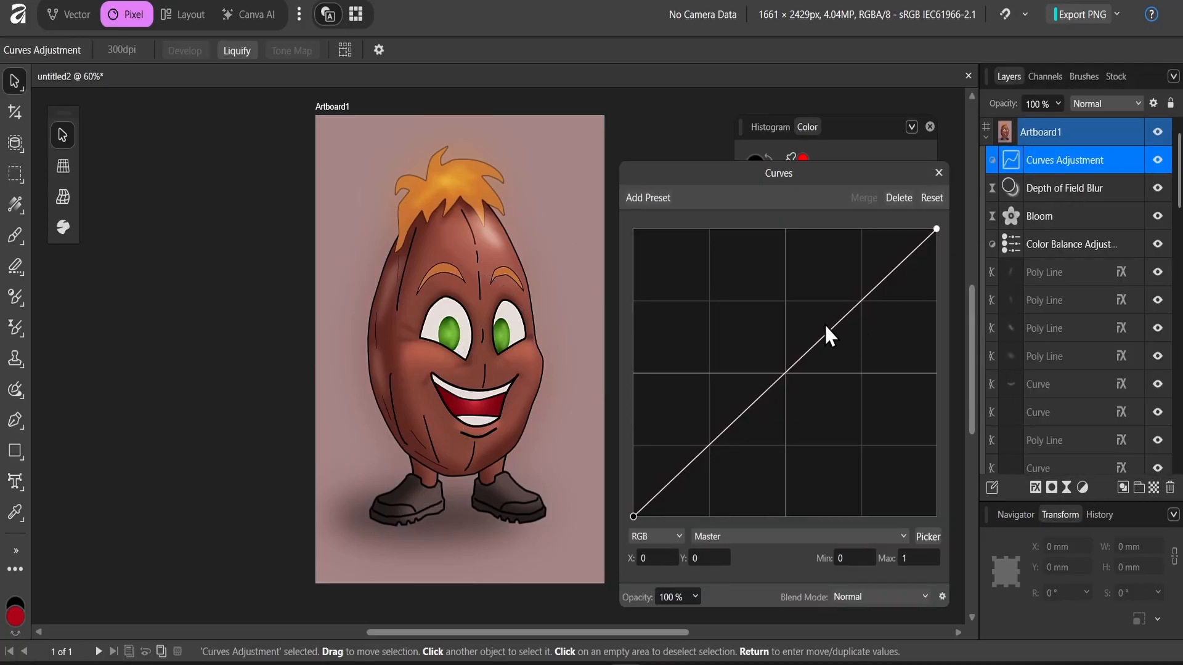
left_click(754, 537)
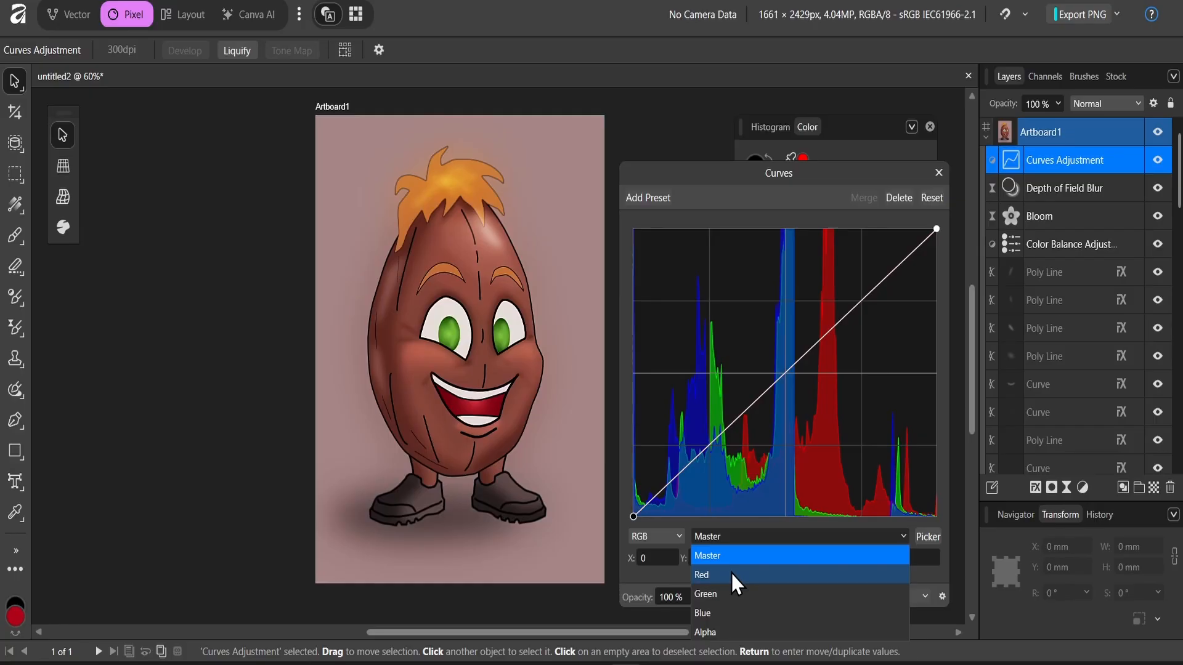
left_click(727, 610)
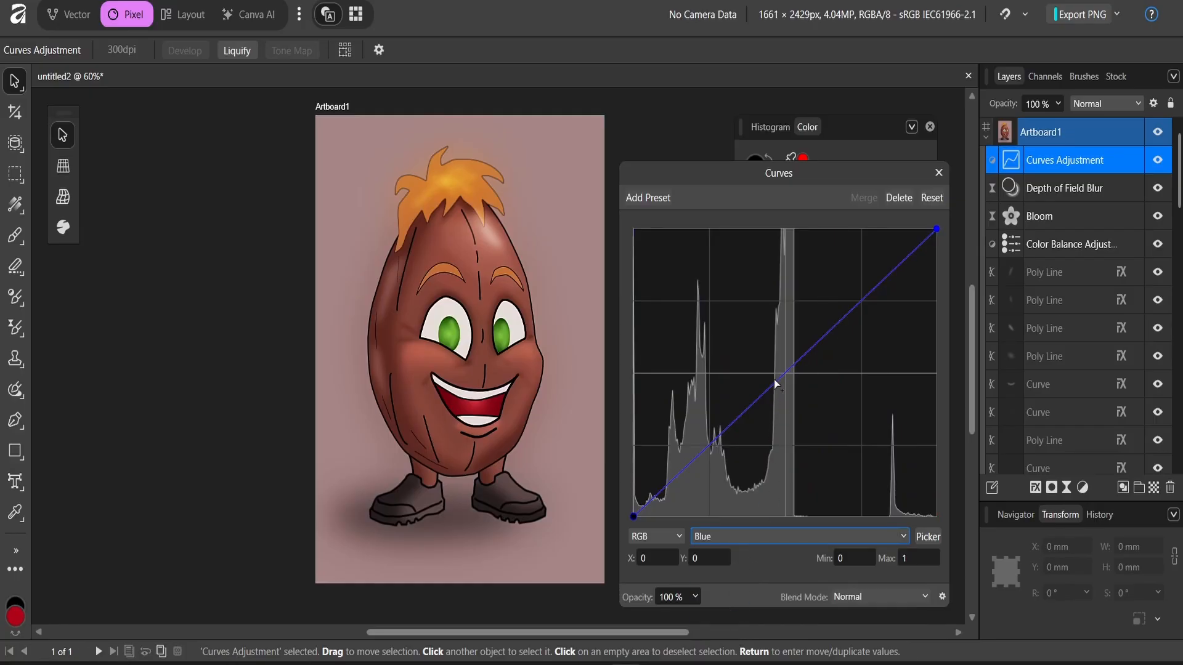
left_click_drag(762, 395, 764, 369)
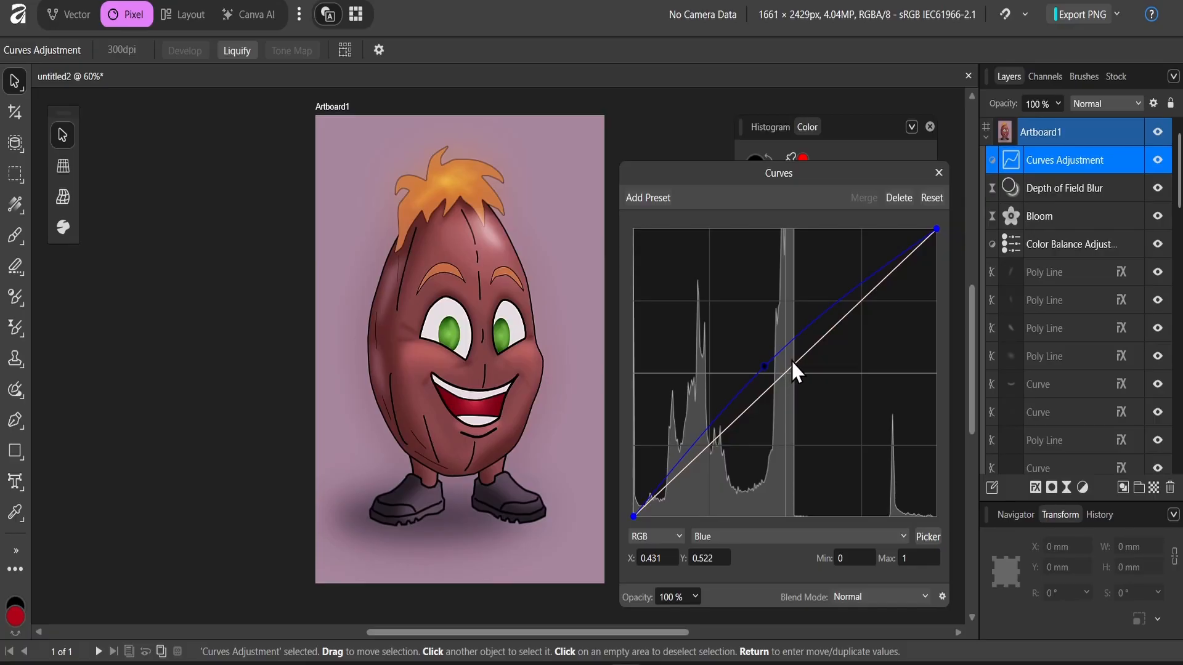
Step: Raise the Red channel's midtones slightly, and lift the Green channel's curve slightly at X 0.458
left_click(724, 538)
left_click(729, 575)
left_click(763, 382)
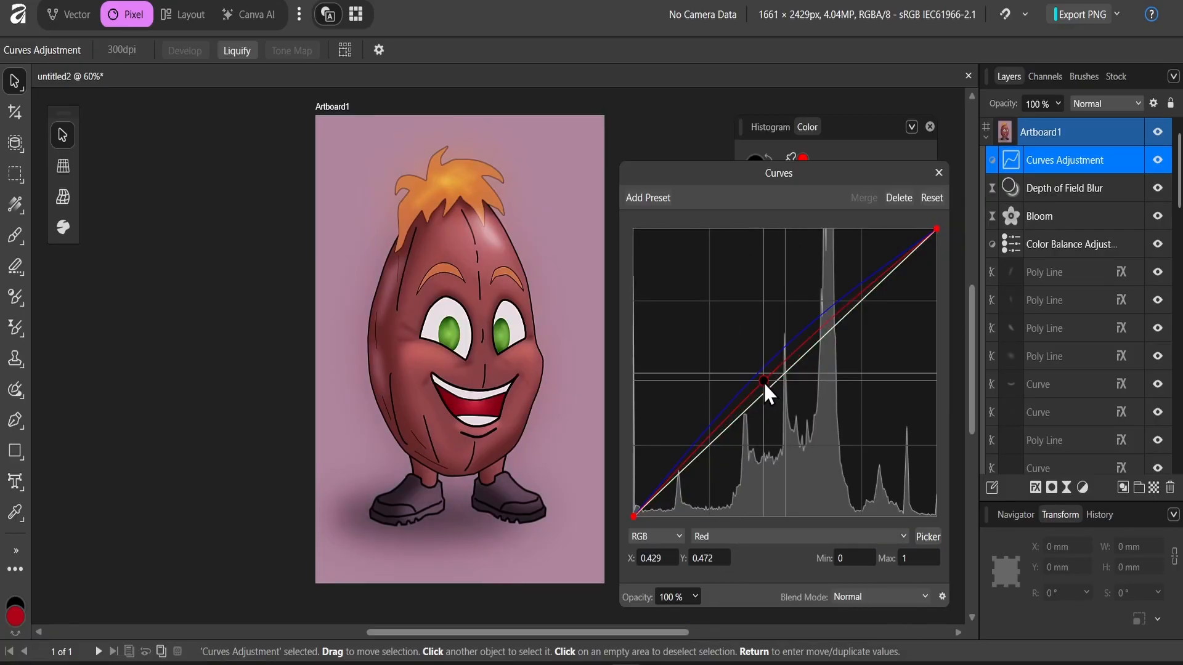
mouse_move(763, 382)
left_mouse_down()
mouse_move(777, 405)
mouse_move(764, 377)
left_mouse_up()
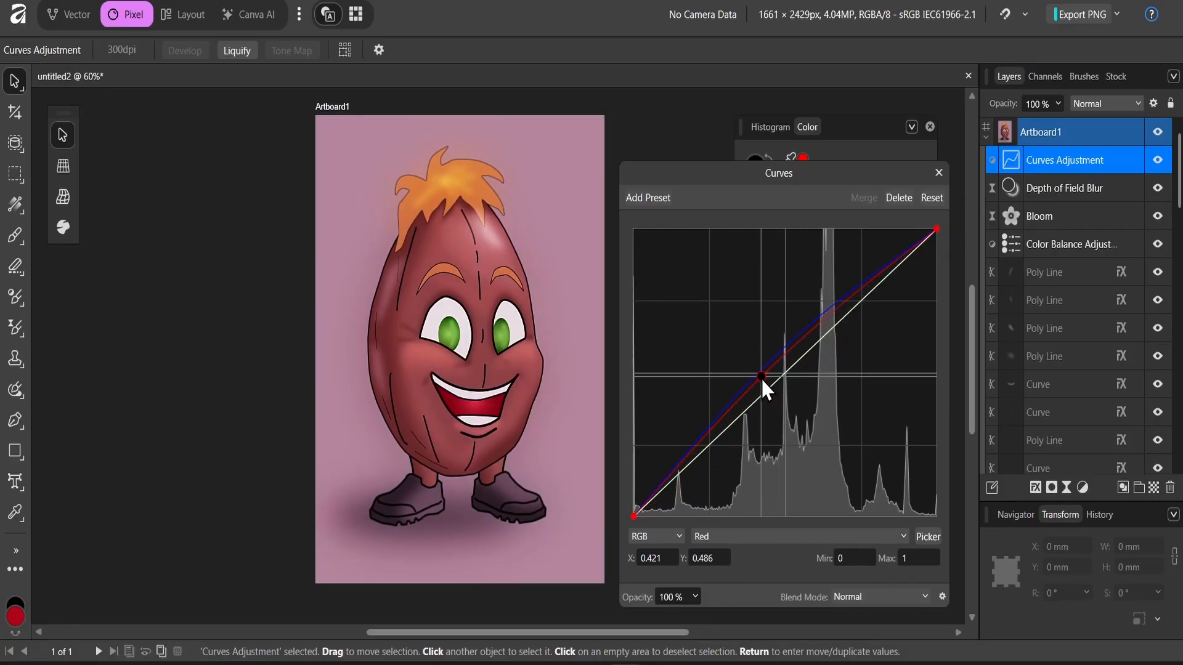
left_click(738, 536)
left_click(720, 595)
mouse_move(773, 384)
left_mouse_down()
mouse_move(784, 390)
mouse_move(772, 377)
left_mouse_up()
Step: Shift the Master curve's black point slightly inward and shape it with points at X 0.116, Y 0.082 and X 0.598, Y 0.641
left_click(723, 541)
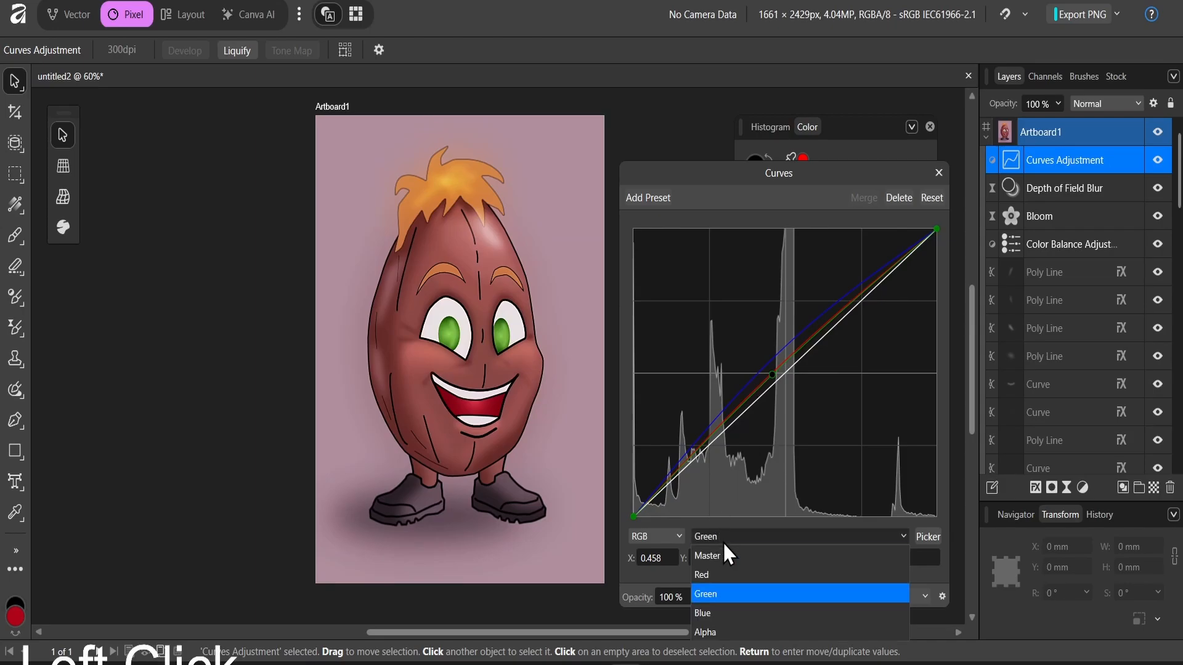
left_click(715, 556)
left_click_drag(665, 487, 667, 480)
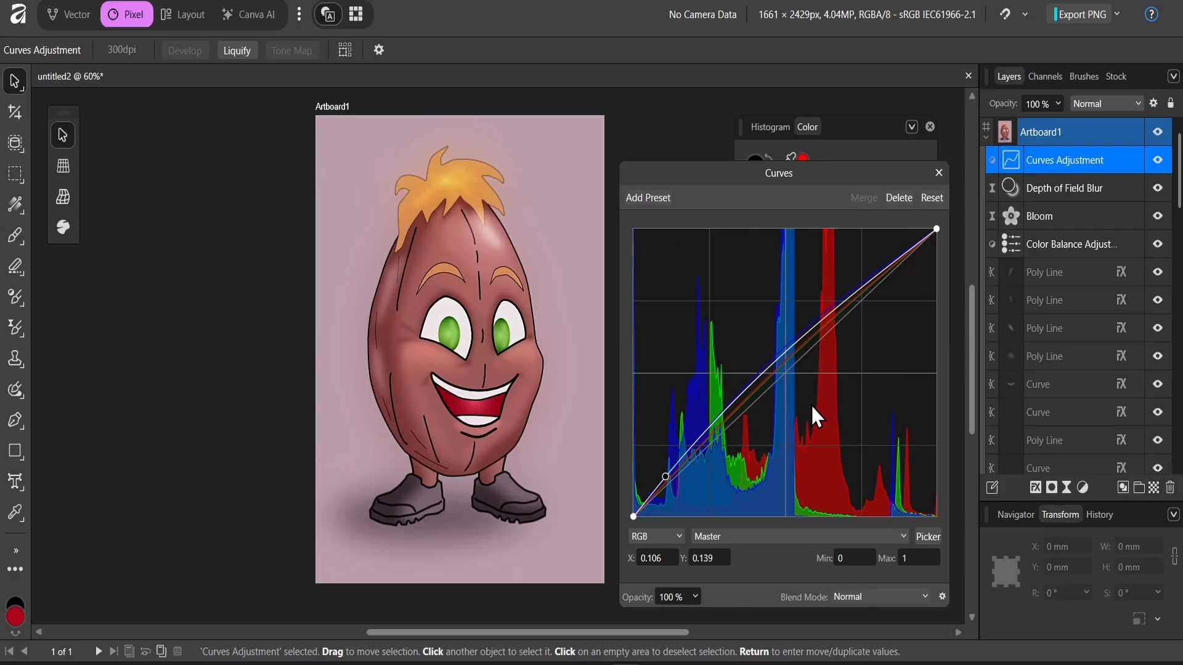
left_click_drag(634, 516, 642, 516)
left_click(665, 477)
left_click_drag(664, 477, 669, 496)
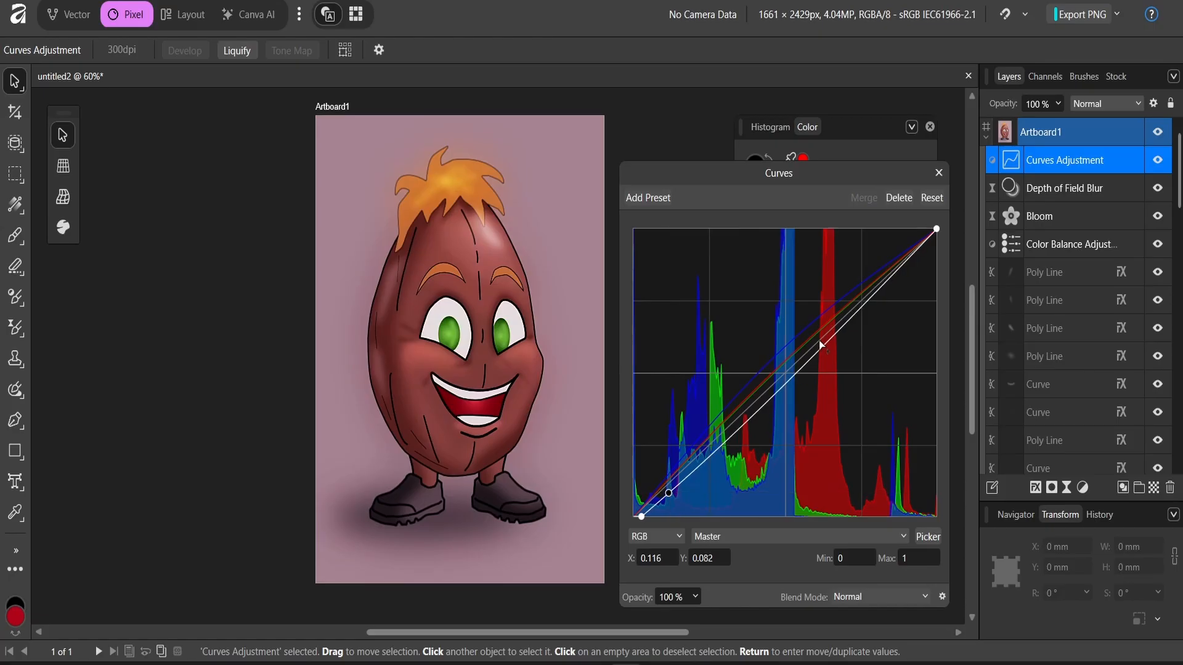
left_click_drag(821, 343, 814, 333)
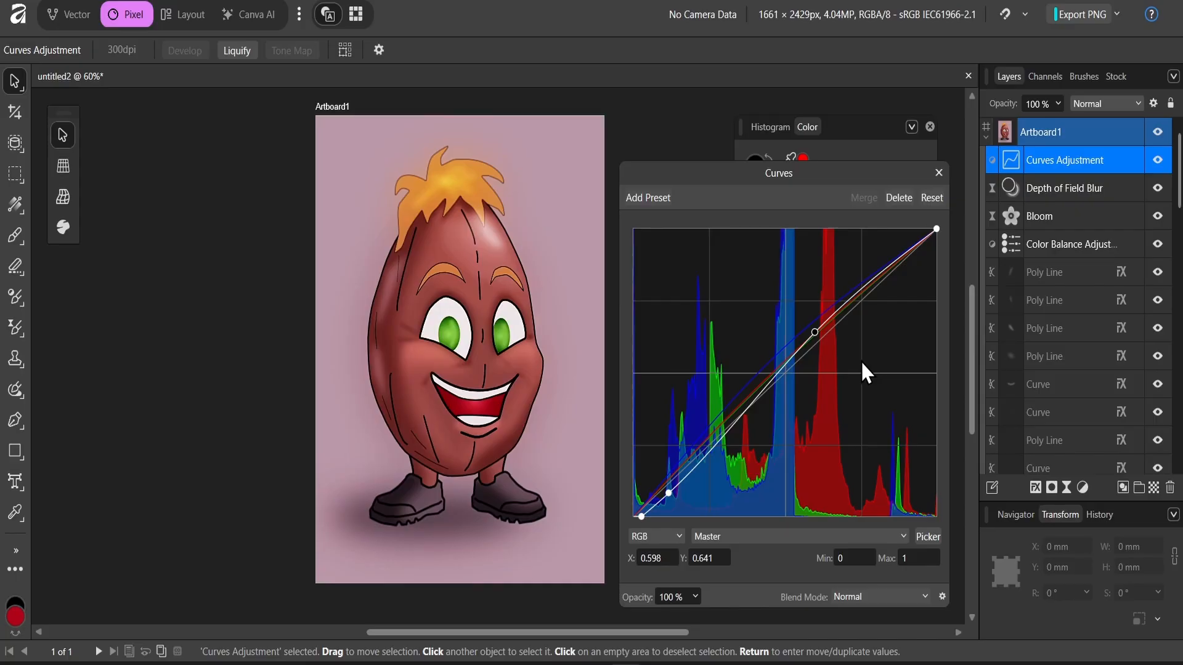
Step: Raise the Red channel's curve further with its midtone point at X 0.427, Y 0.481
left_click(733, 536)
left_click(733, 576)
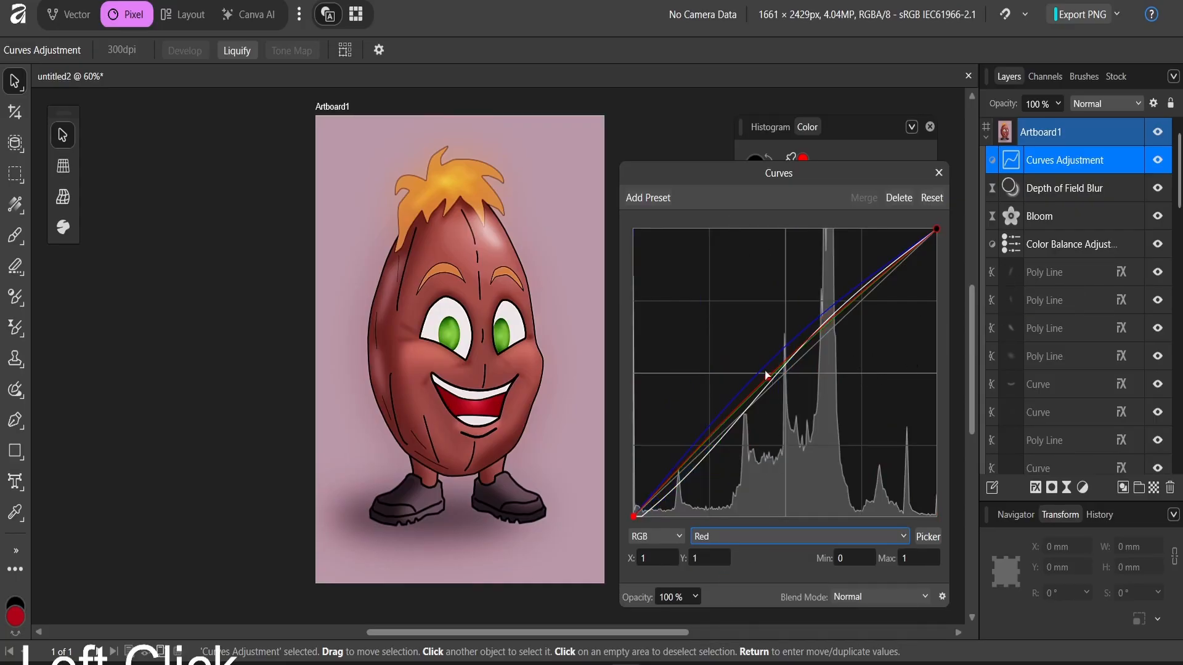
mouse_move(753, 394)
left_mouse_down()
mouse_move(755, 369)
mouse_move(763, 379)
left_mouse_up()
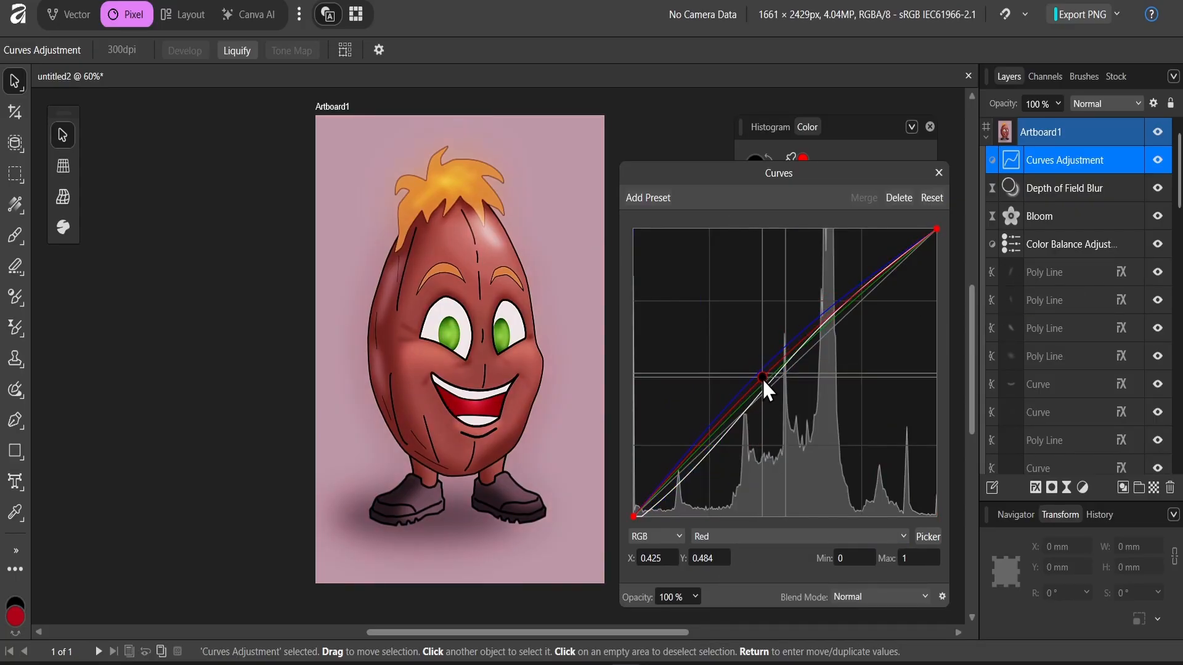
Step: Add an HSL adjustment with Hue Shift -7.1° and Saturation Shift 16%, and close its settings
left_click(1082, 488)
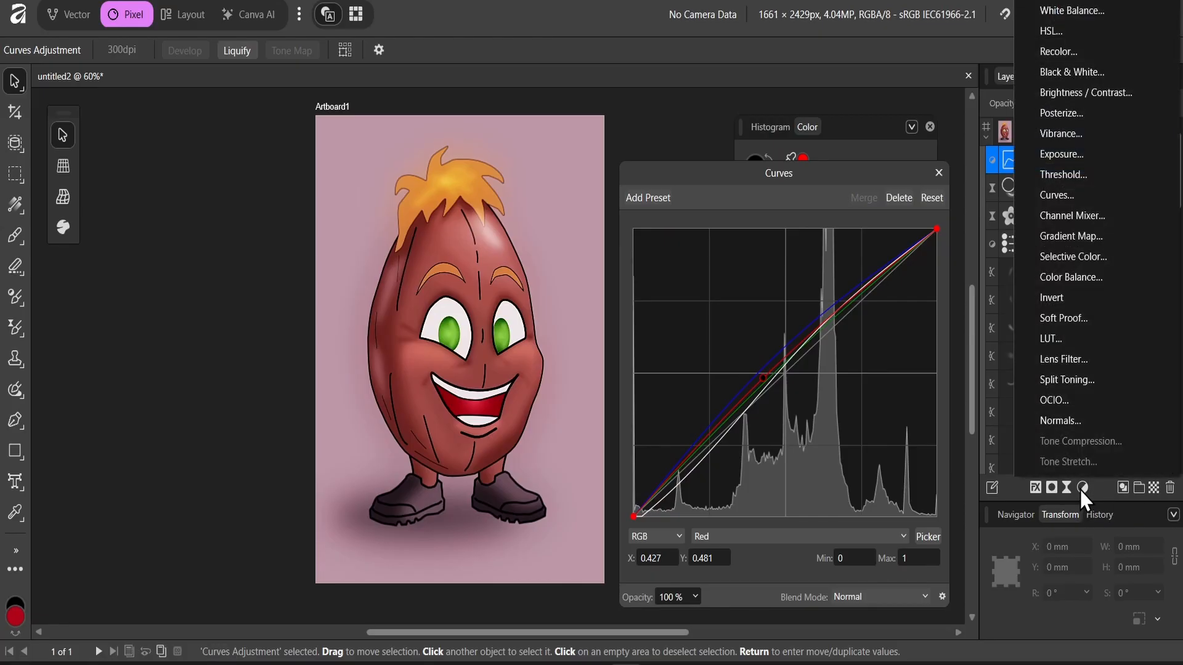
left_click(1066, 32)
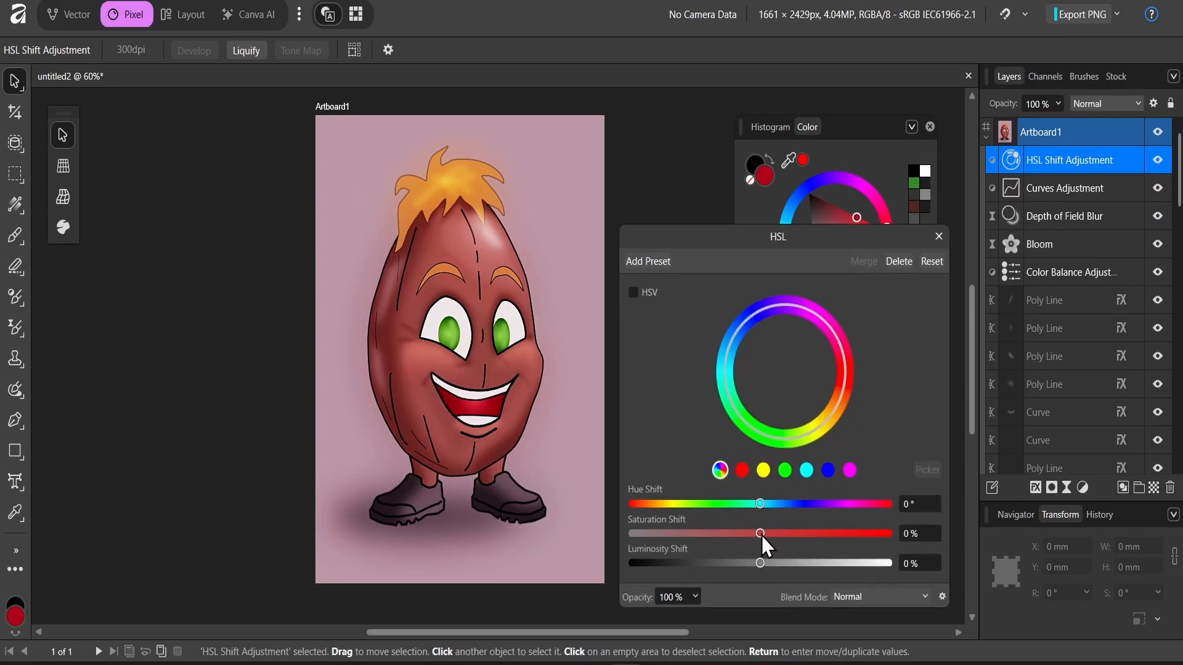
left_click_drag(762, 534, 803, 533)
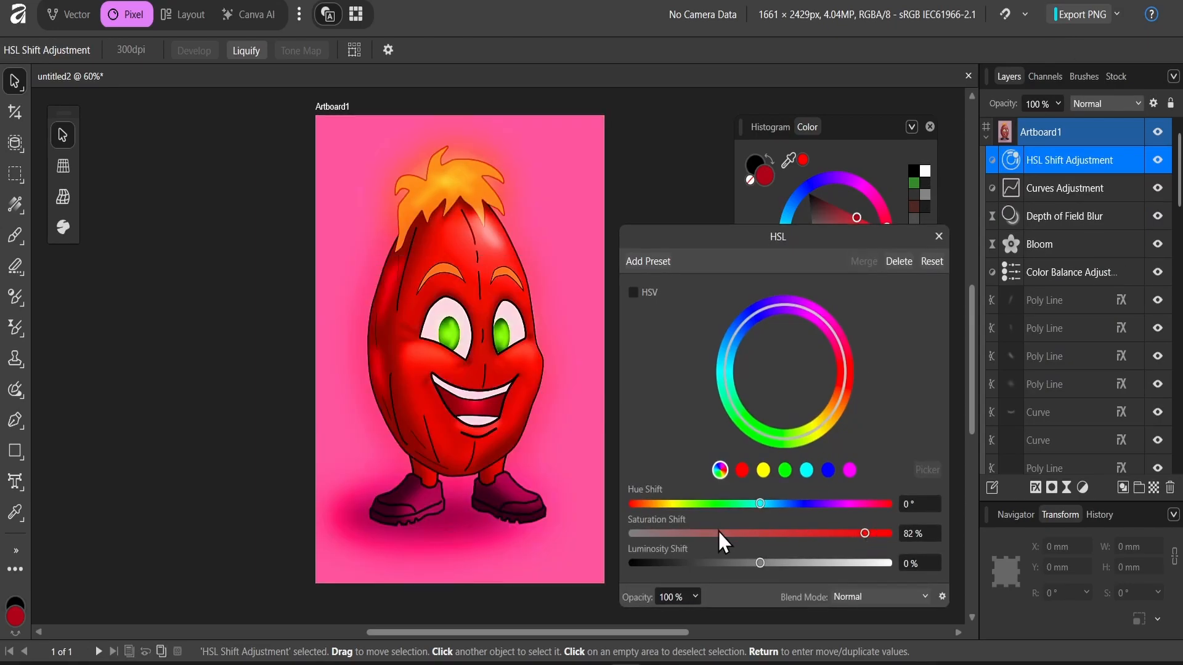
left_click(781, 534)
left_click(751, 505)
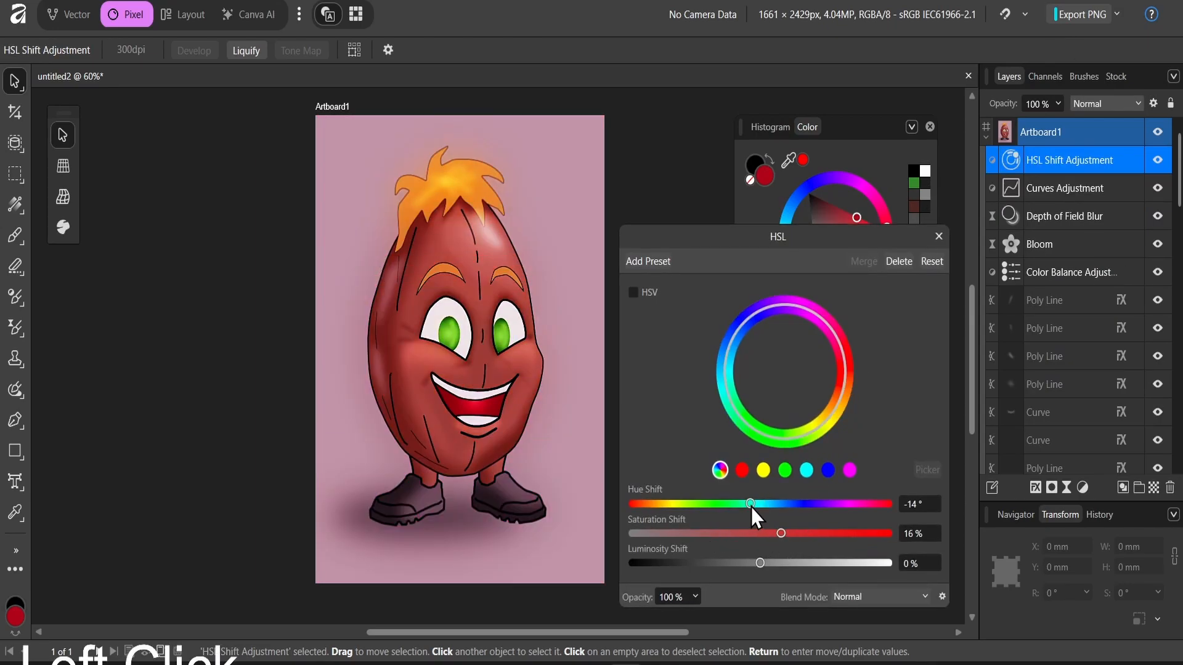
left_click(756, 506)
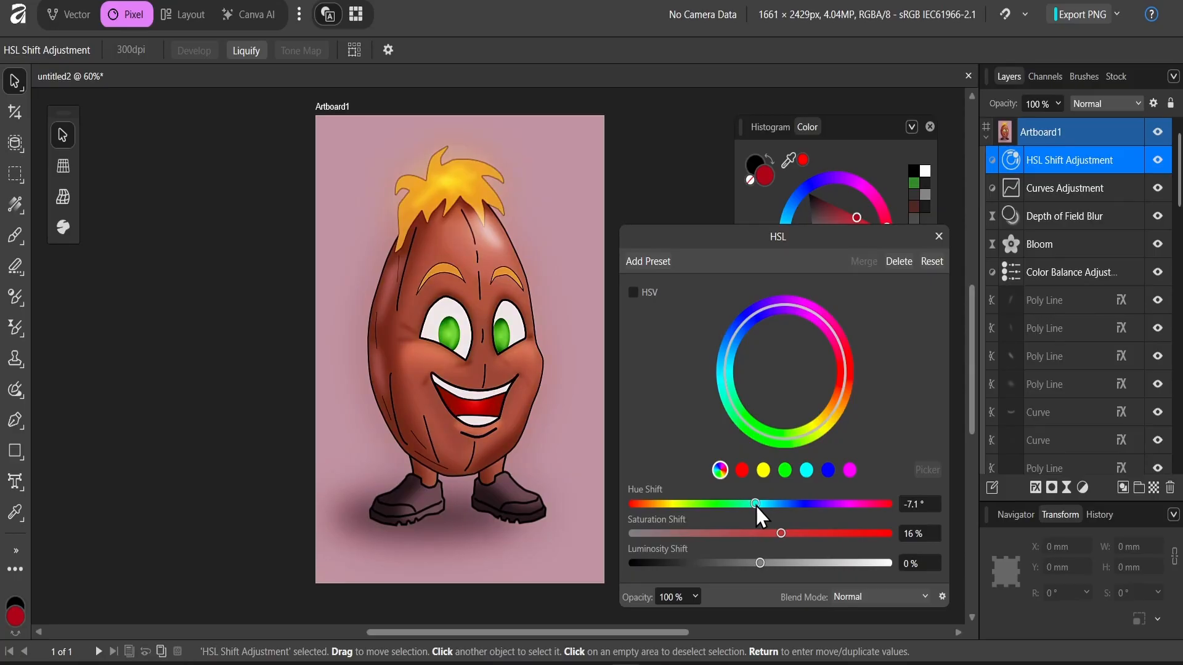
left_click(939, 237)
Step: Compare the artwork with and without the HSL, Curves, Depth of Field and Bloom effects by toggling their visibility
left_click(1159, 162)
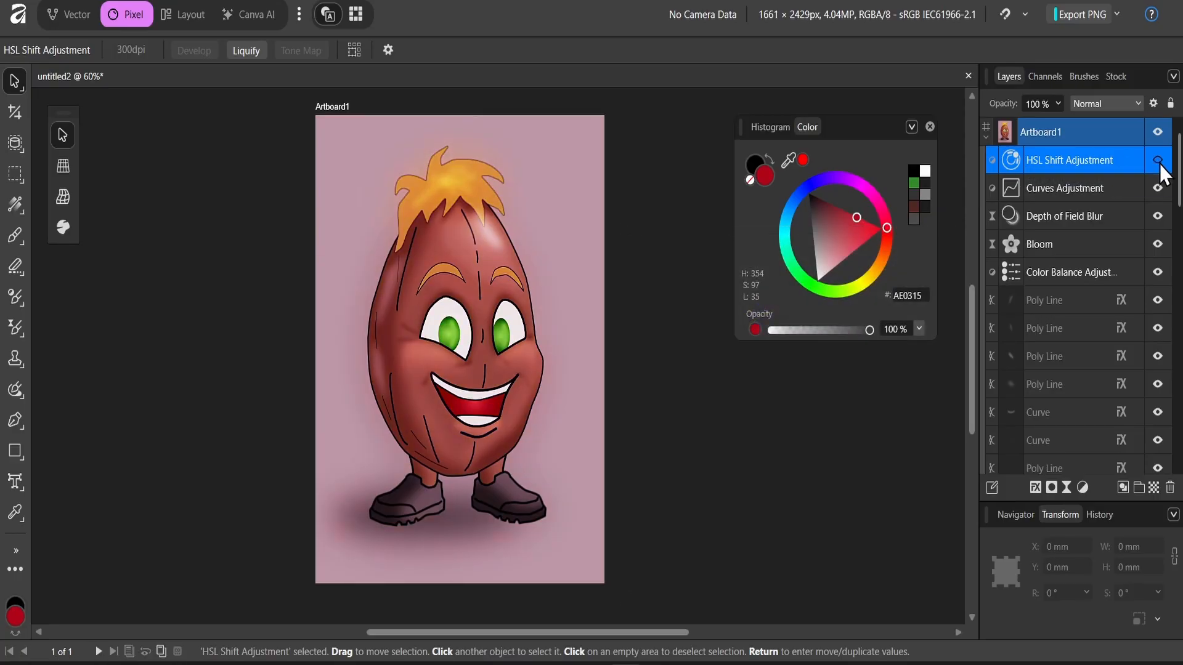
left_click(1158, 162)
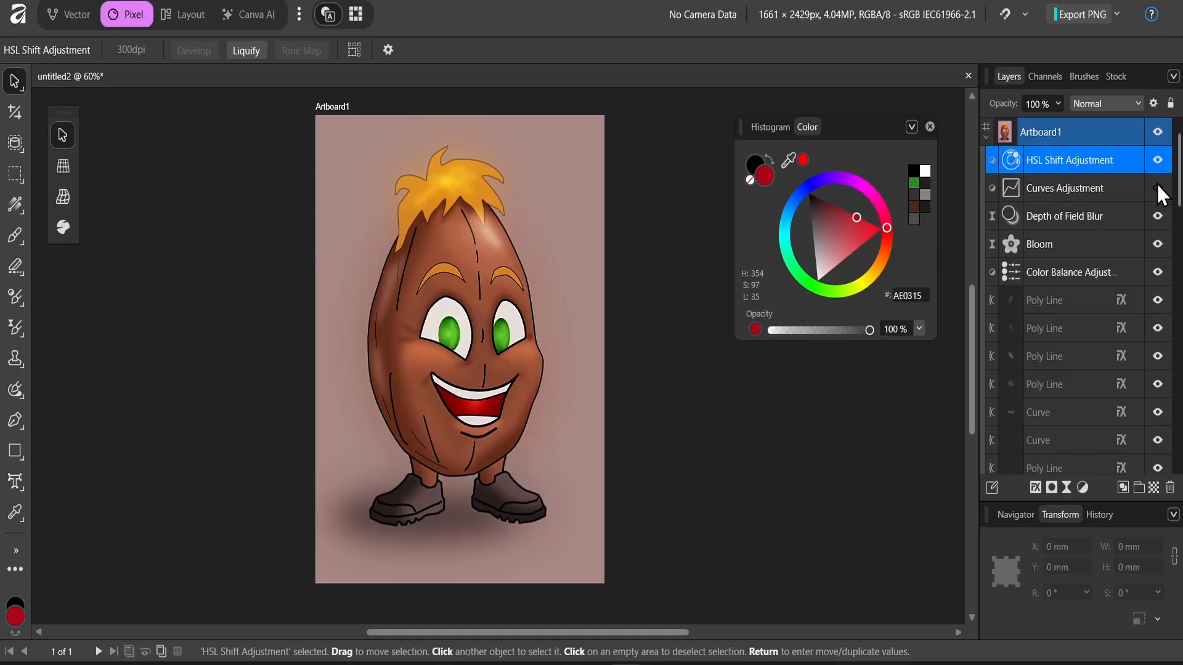
left_click(1158, 188)
left_click(1158, 216)
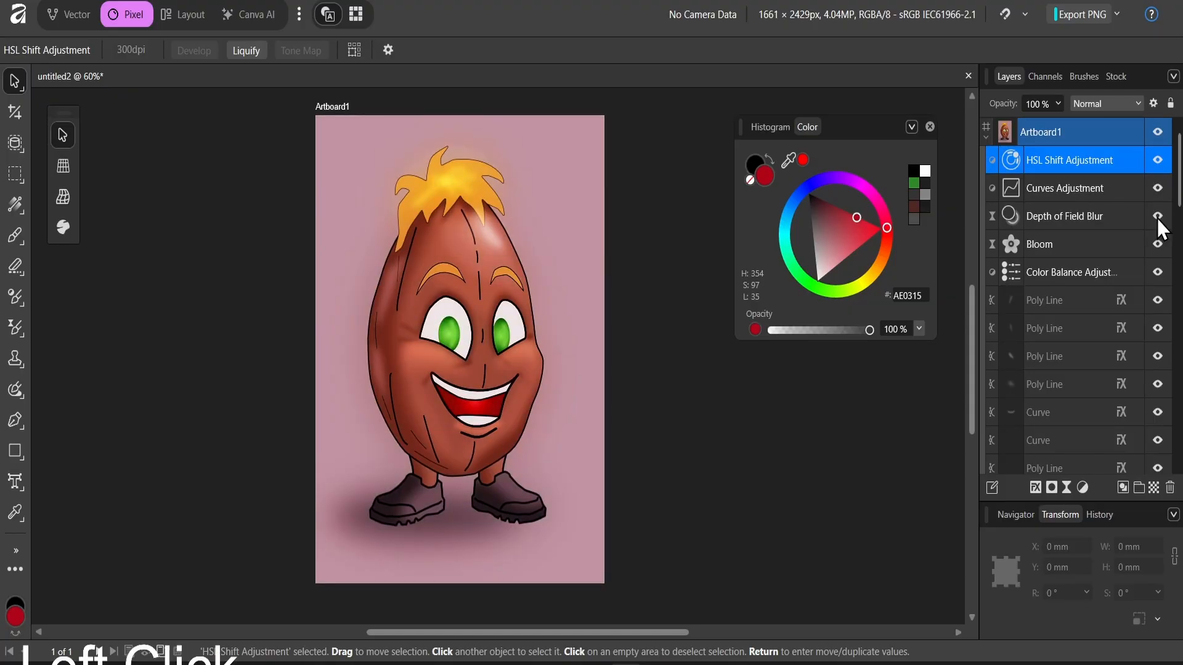
left_click(1158, 244)
left_click(1160, 247)
Step: Duplicate the Depth of Field Blur filter layer and inspect the character up close
left_click(1103, 219)
left_click_drag(1053, 220, 1027, 223)
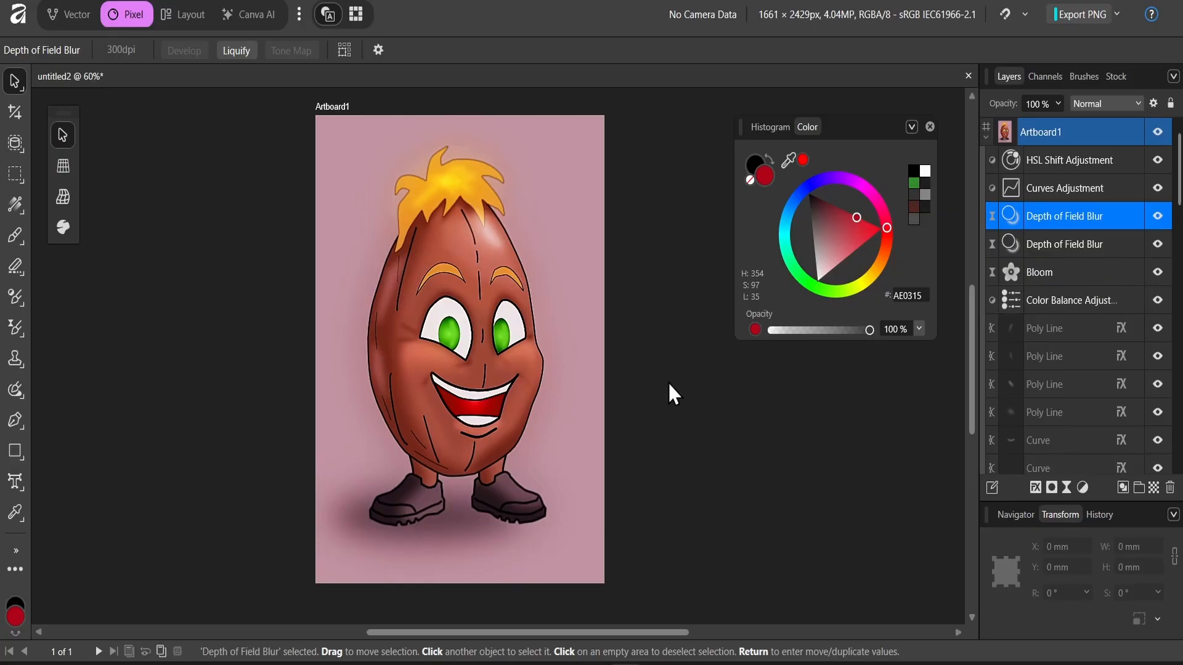
scroll(541, 430, "up", 3, "ctrl")
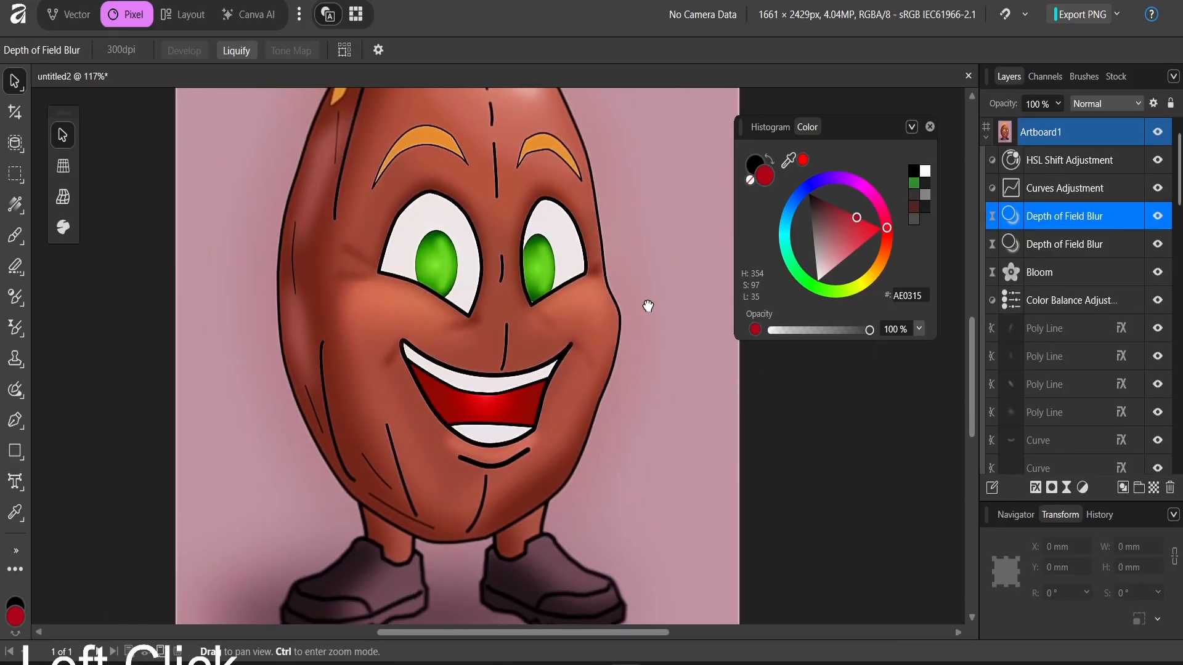
left_click_drag(647, 304, 636, 331)
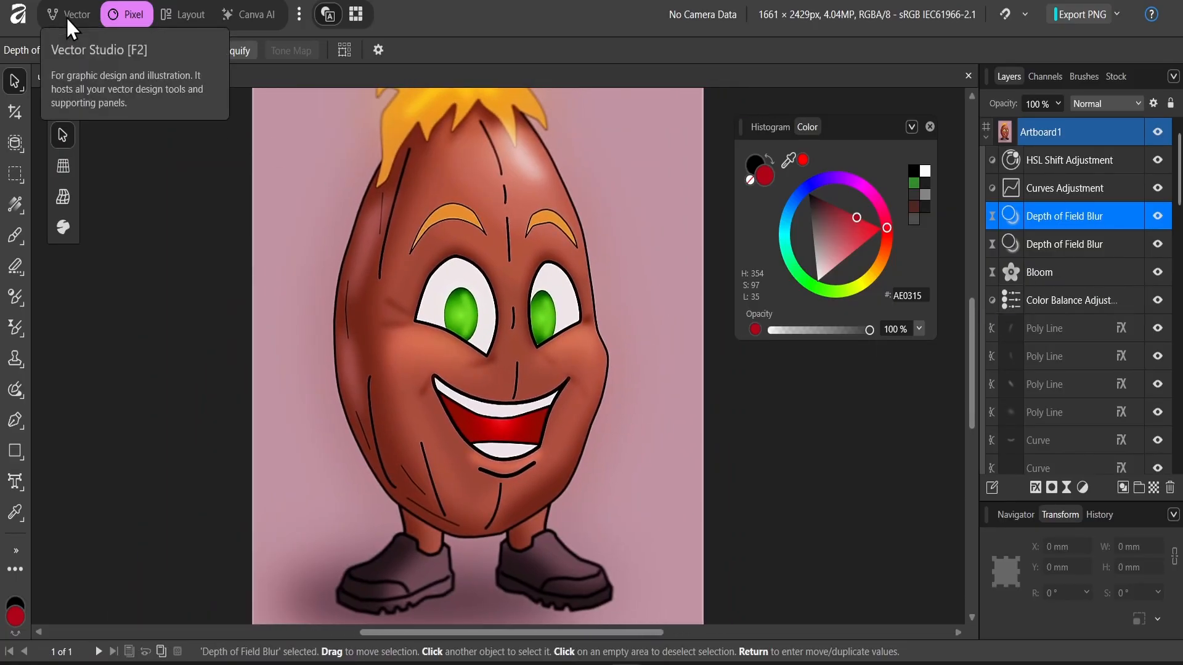